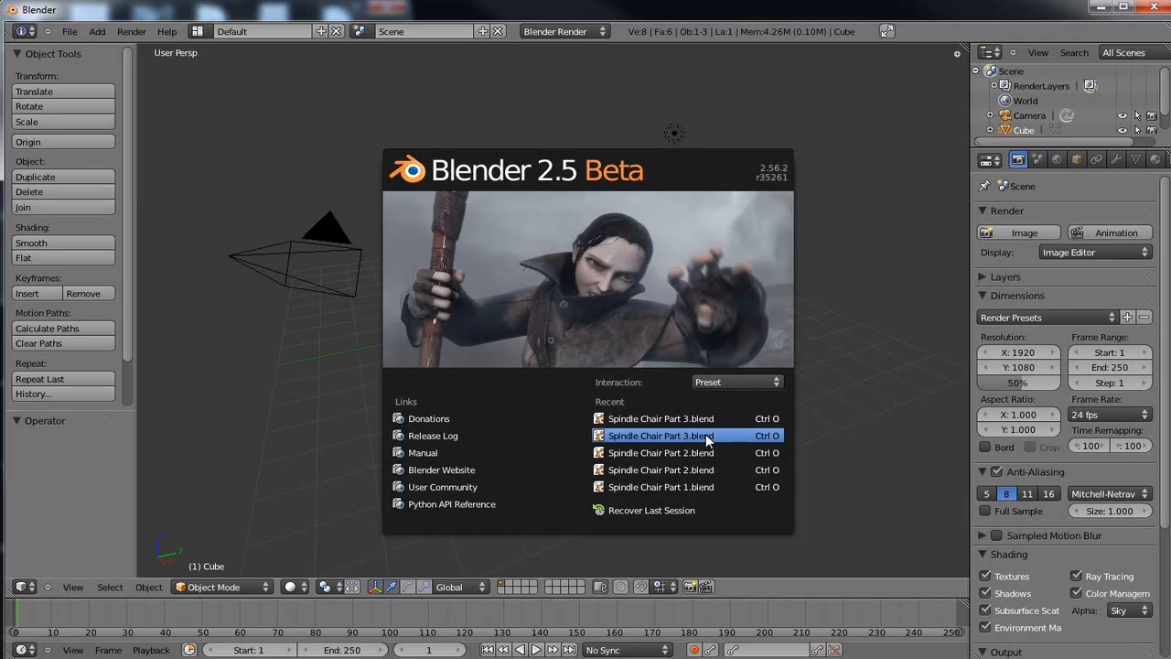
Open the recent file Spindle Chair Part 3.blend and view the chair from behind.
left_click(709, 439)
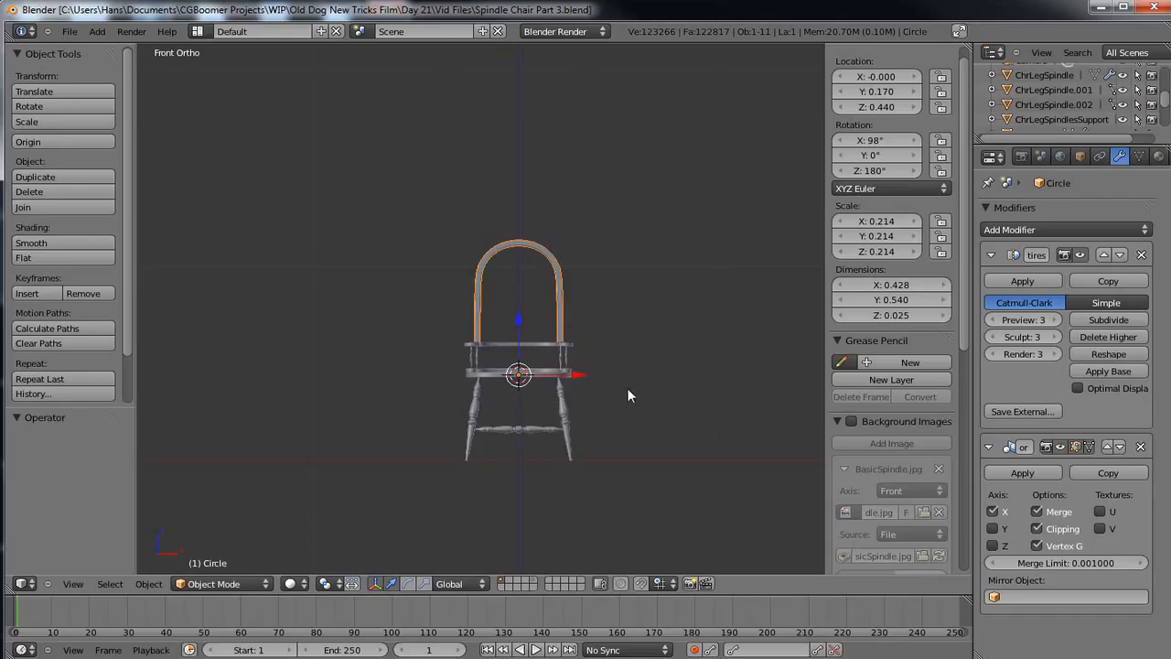
middle_click_drag(628, 395, 566, 320)
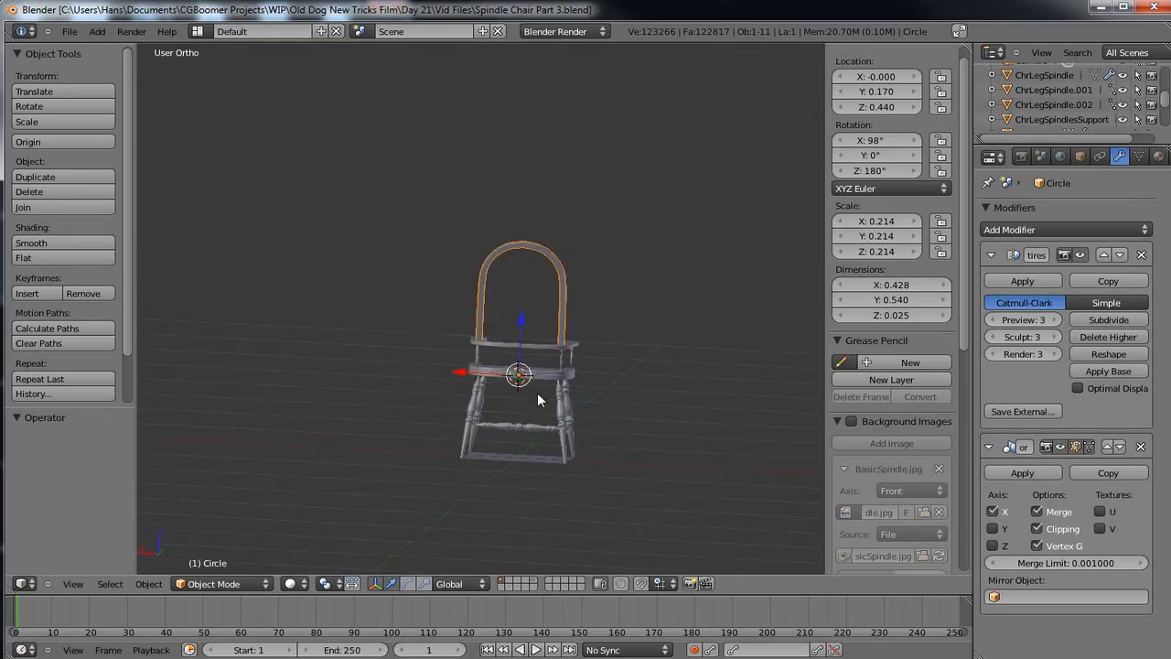
middle_click_drag(610, 412, 519, 413)
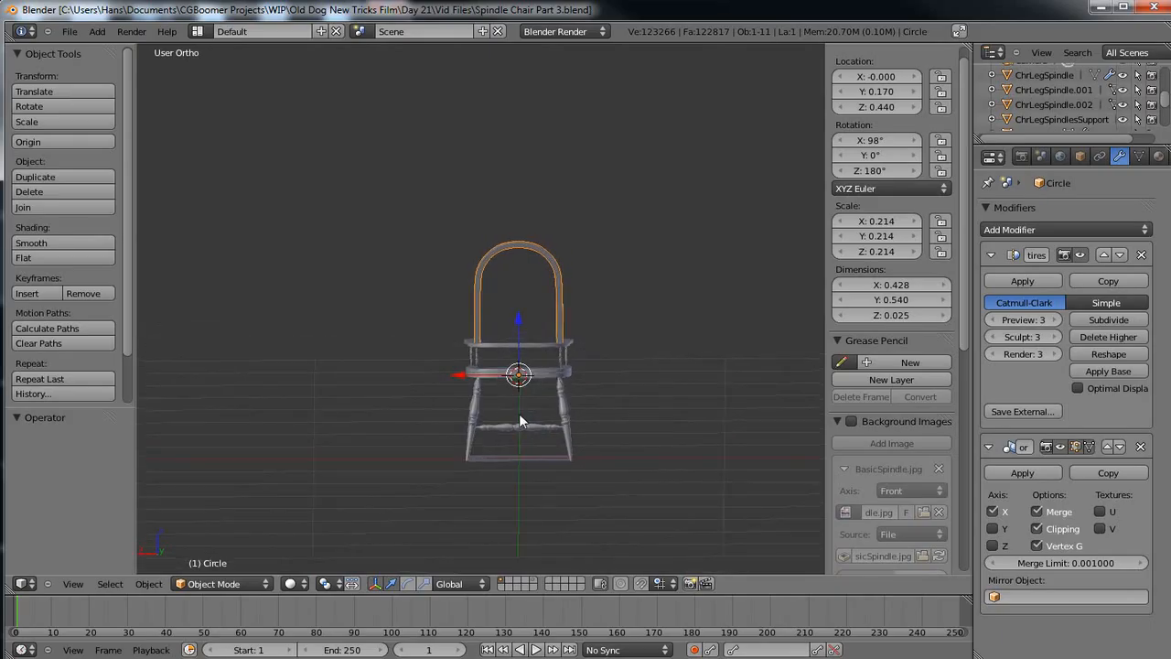
scroll(519, 416, "up", 2)
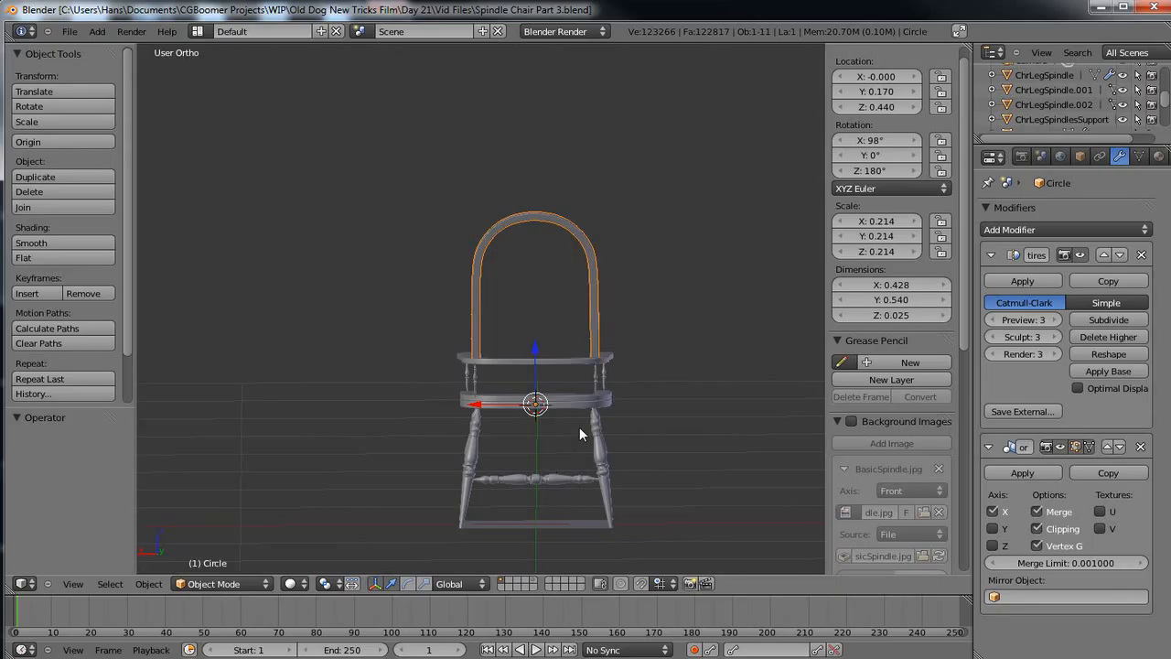
Select the inner back spindle pair between seat and arm rail in the back orthographic view.
key("ctrl+KP_1")
scroll(571, 459, "up", 3)
scroll(570, 459, "up", 1)
middle_click_drag(570, 460, 488, 276, "shift")
right_click(389, 273)
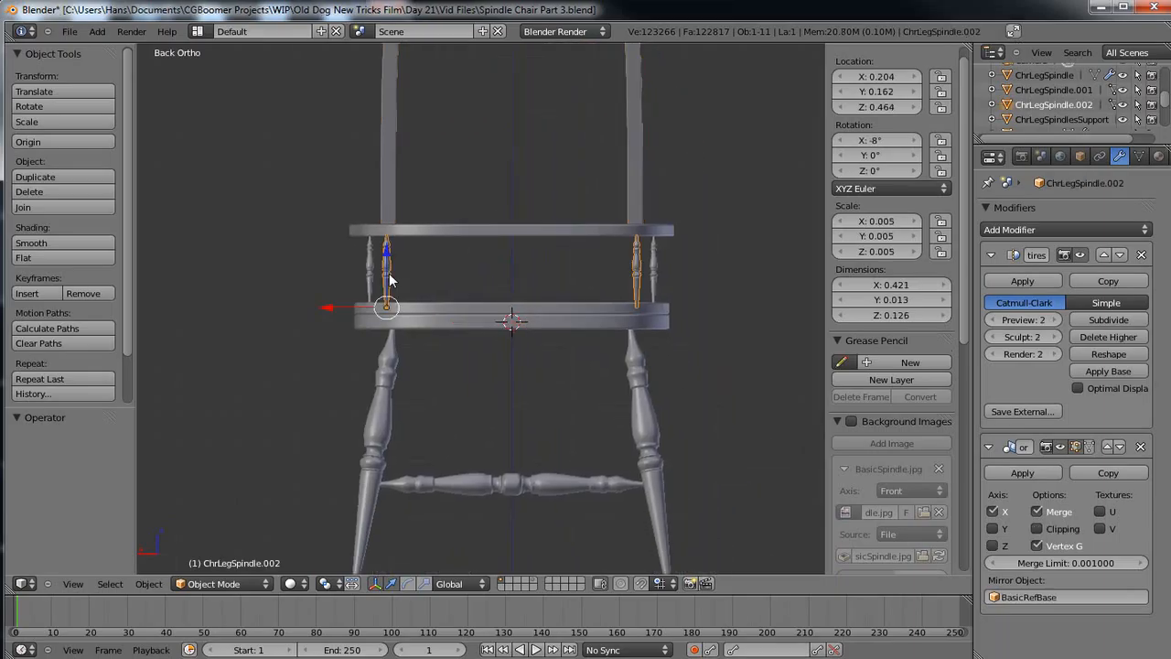
scroll(461, 350, "up", 2)
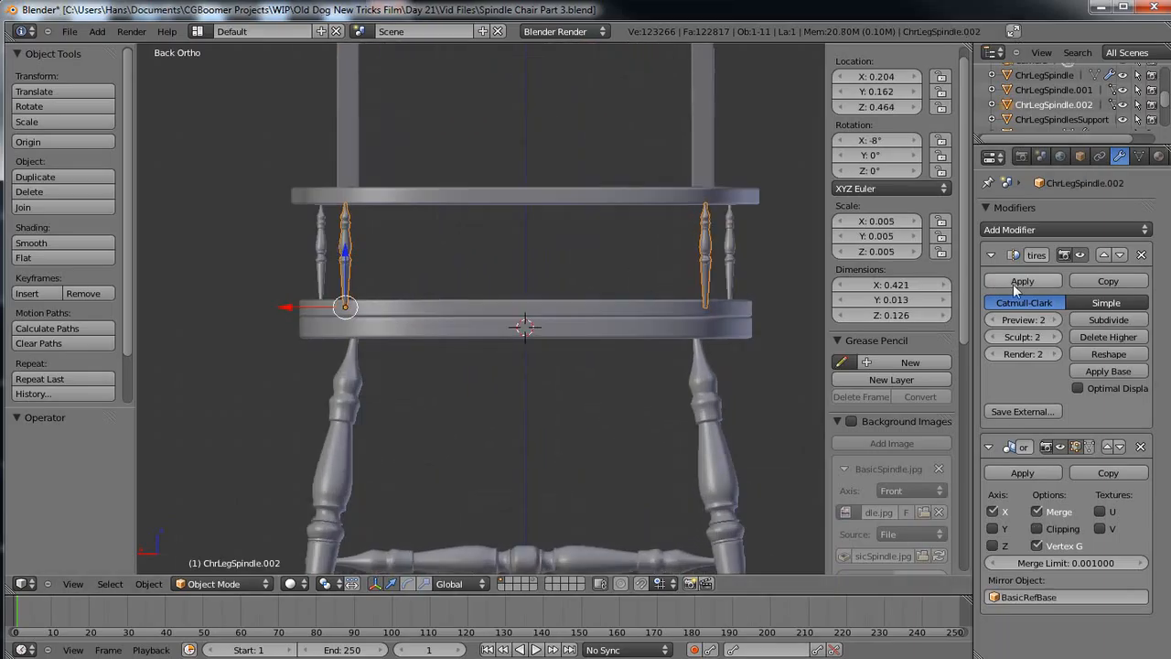
Inspect the mirrored back spindle's object settings and its mesh in Edit Mode.
left_click(1081, 157)
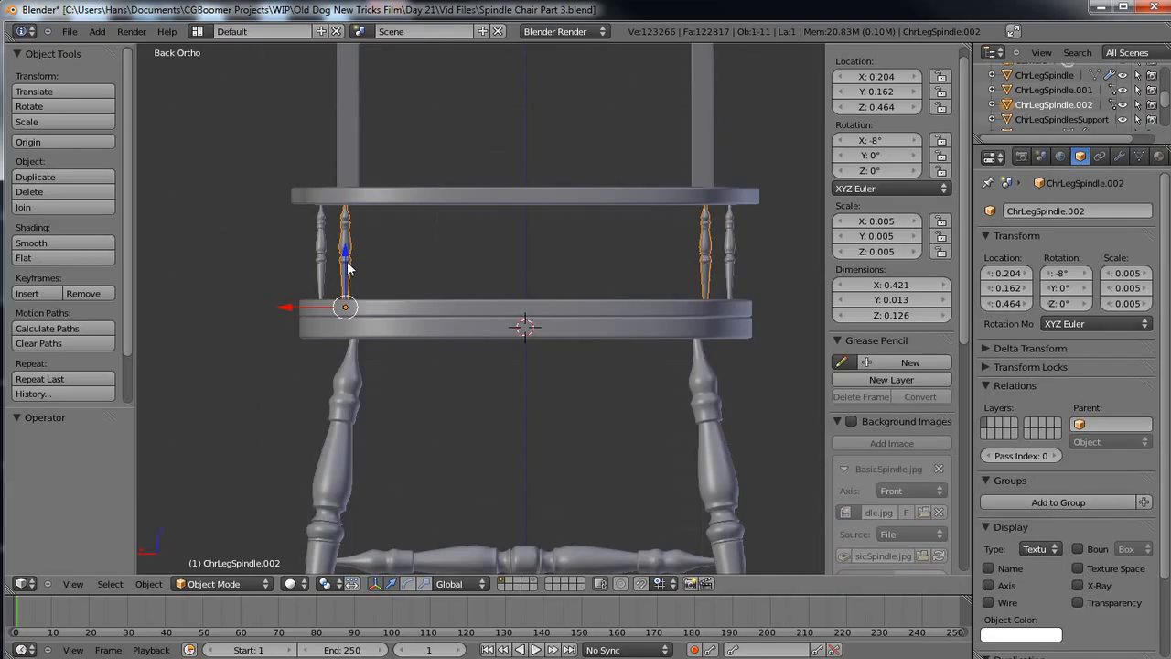
key("Tab")
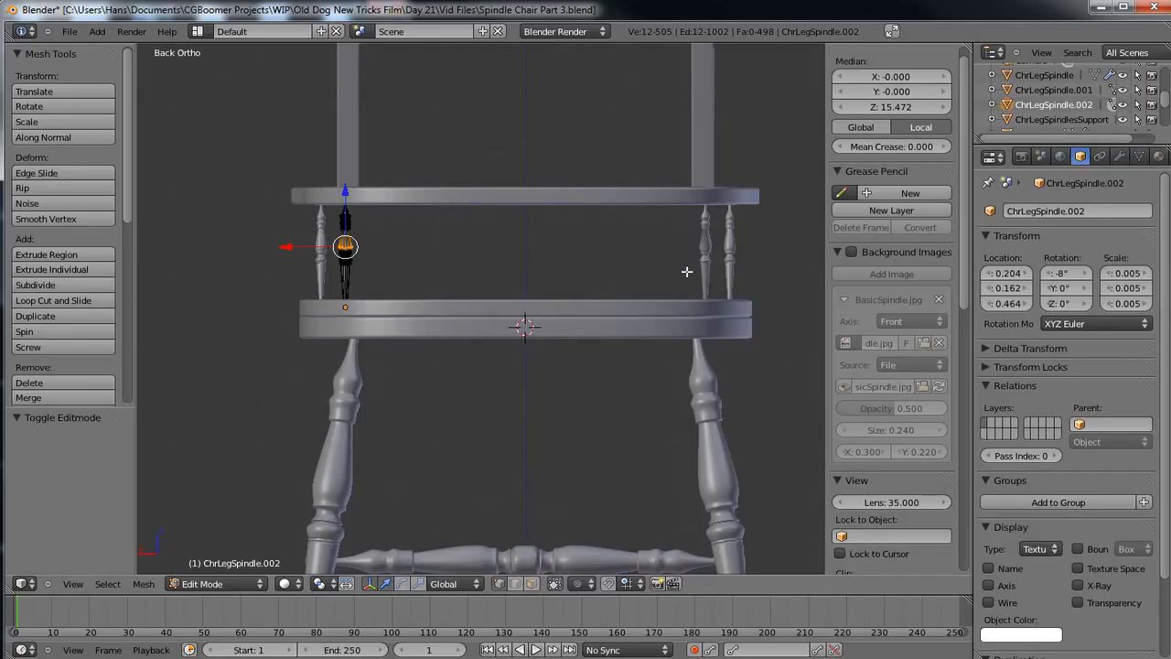
scroll(535, 315, "up", 2)
scroll(541, 332, "down", 2)
key("Tab")
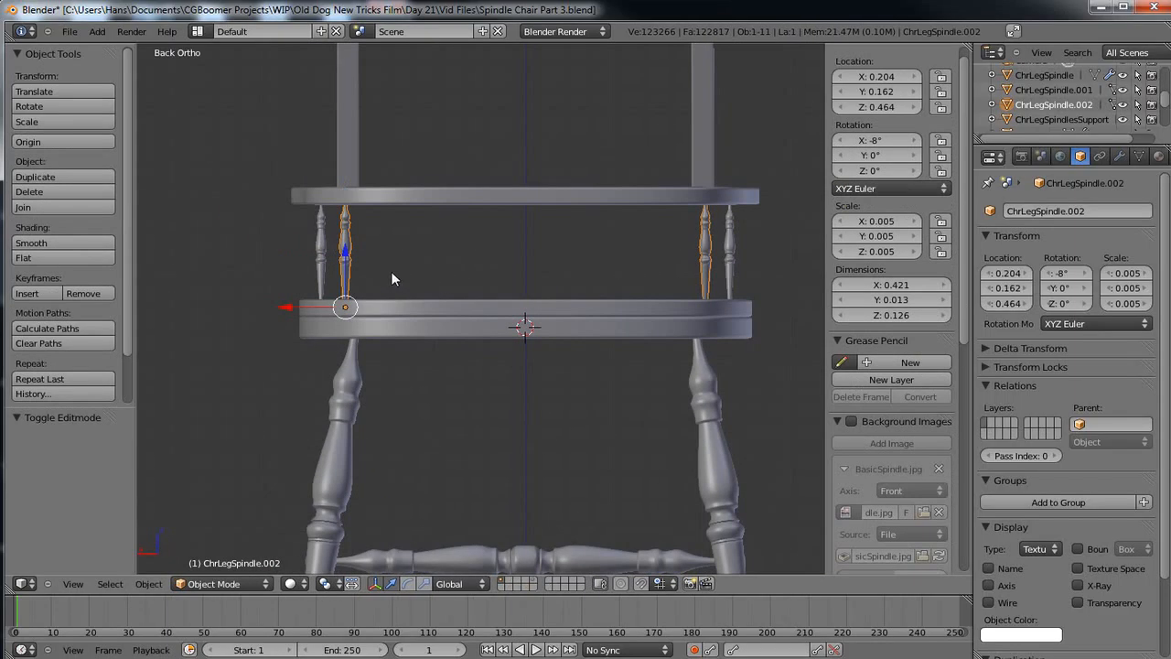
key("Tab")
key("Tab")
Apply the back spindle's Mirror modifier and separate the mirrored spindle's geometry into its own object.
left_click(1120, 156)
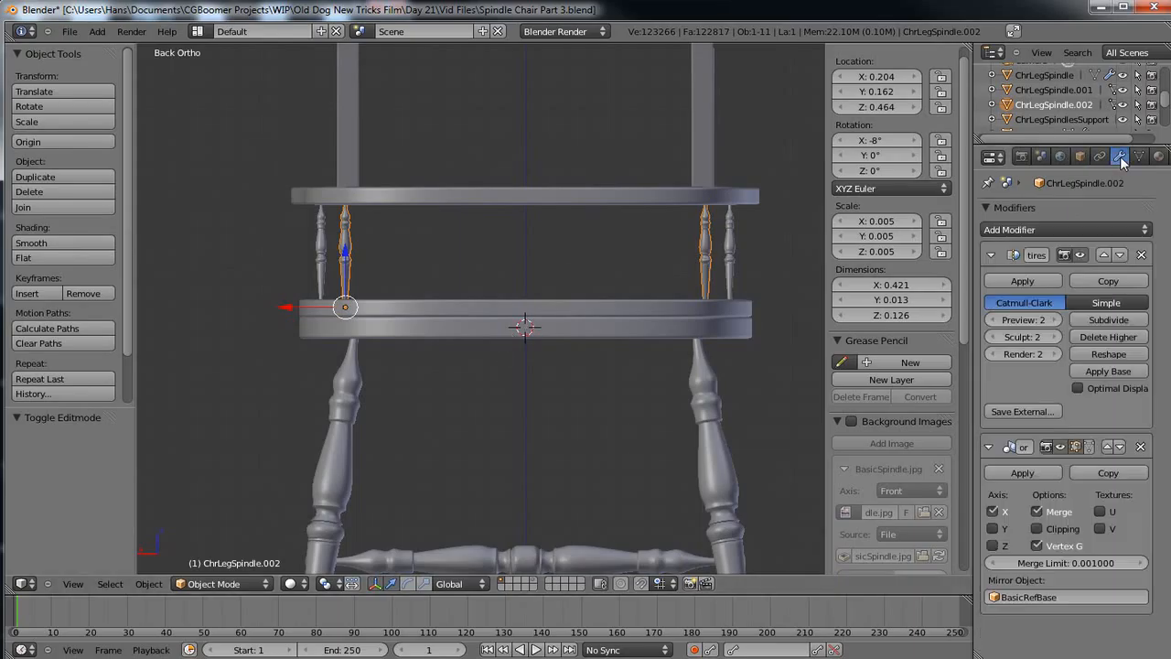
left_click(1022, 472)
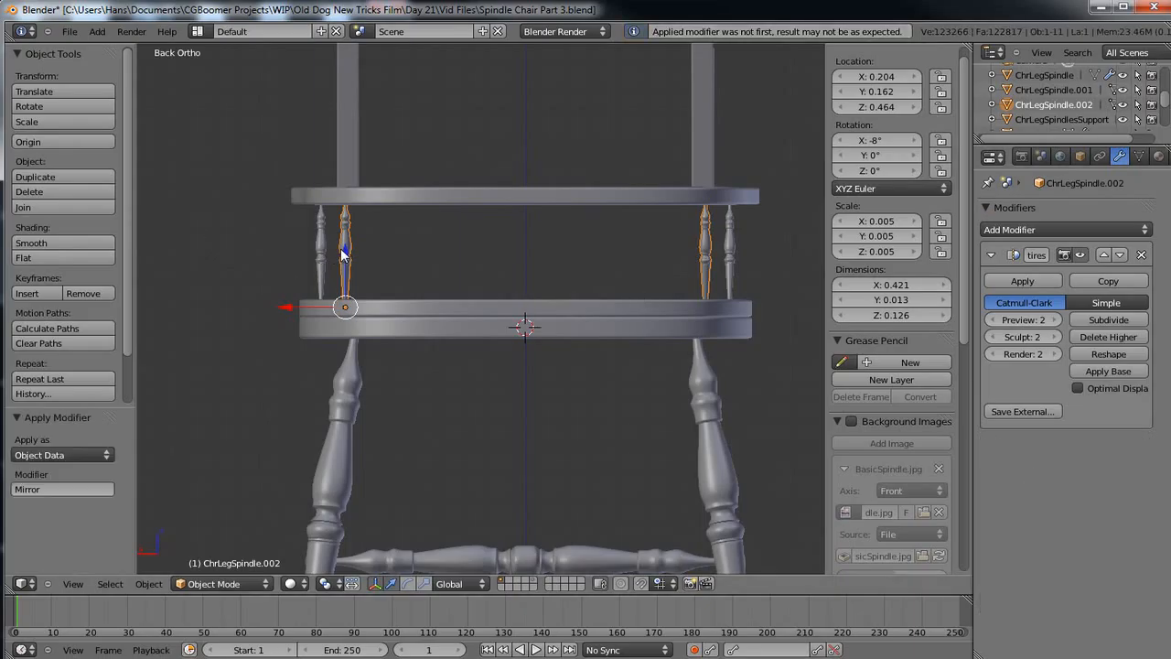
key("Tab")
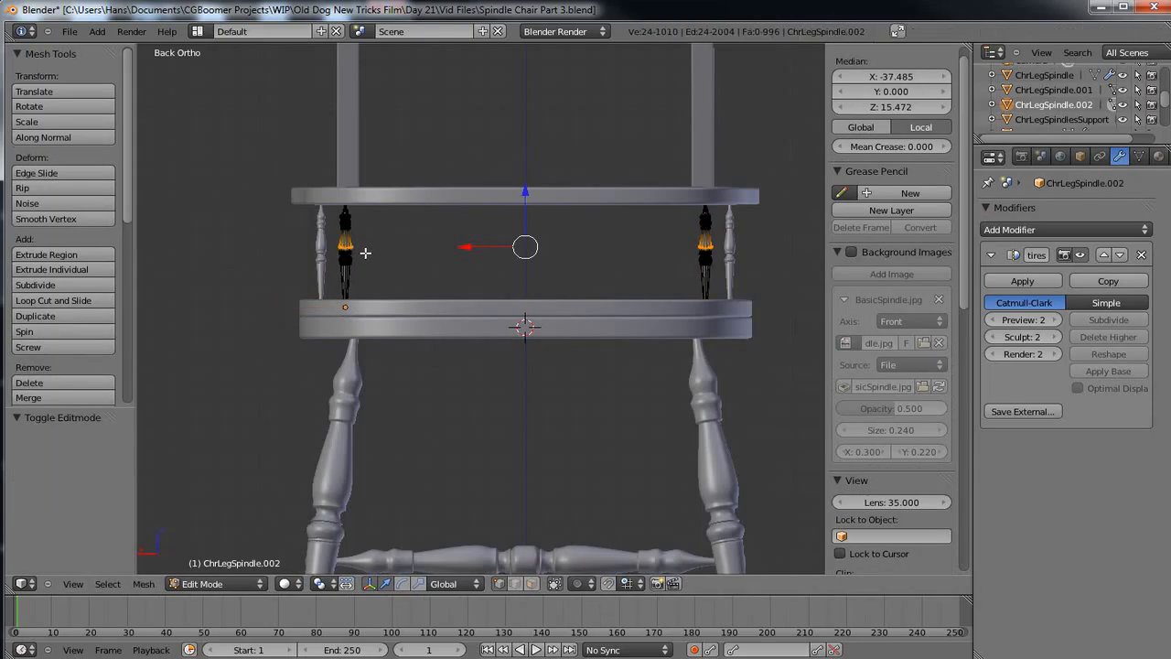
key("a")
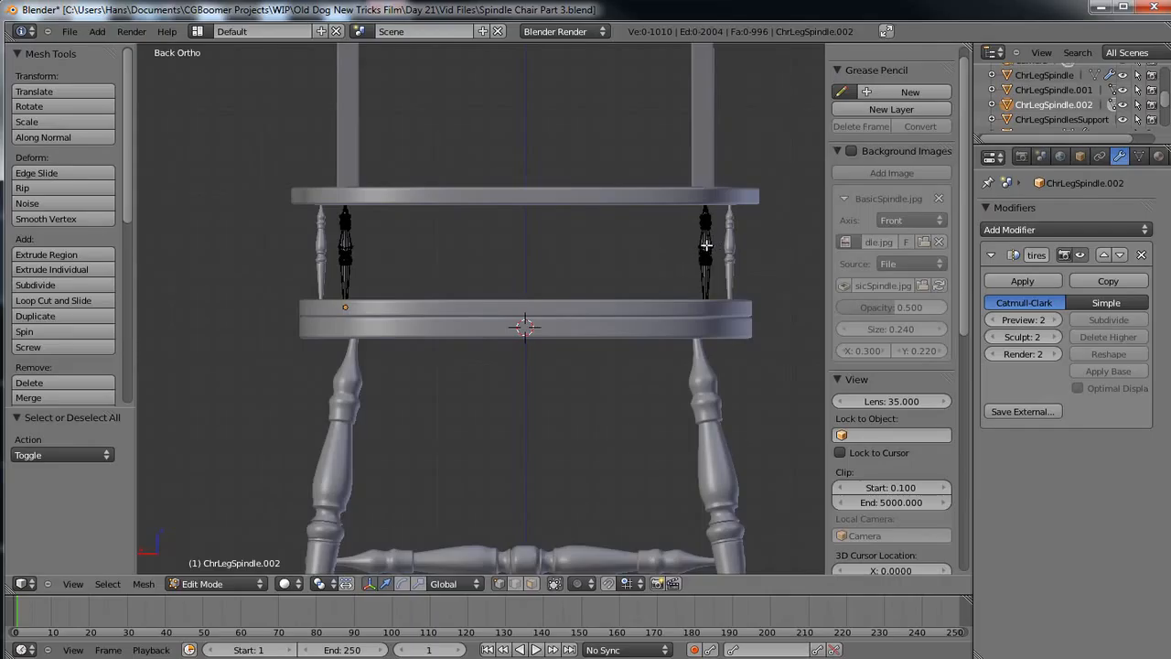
key("l")
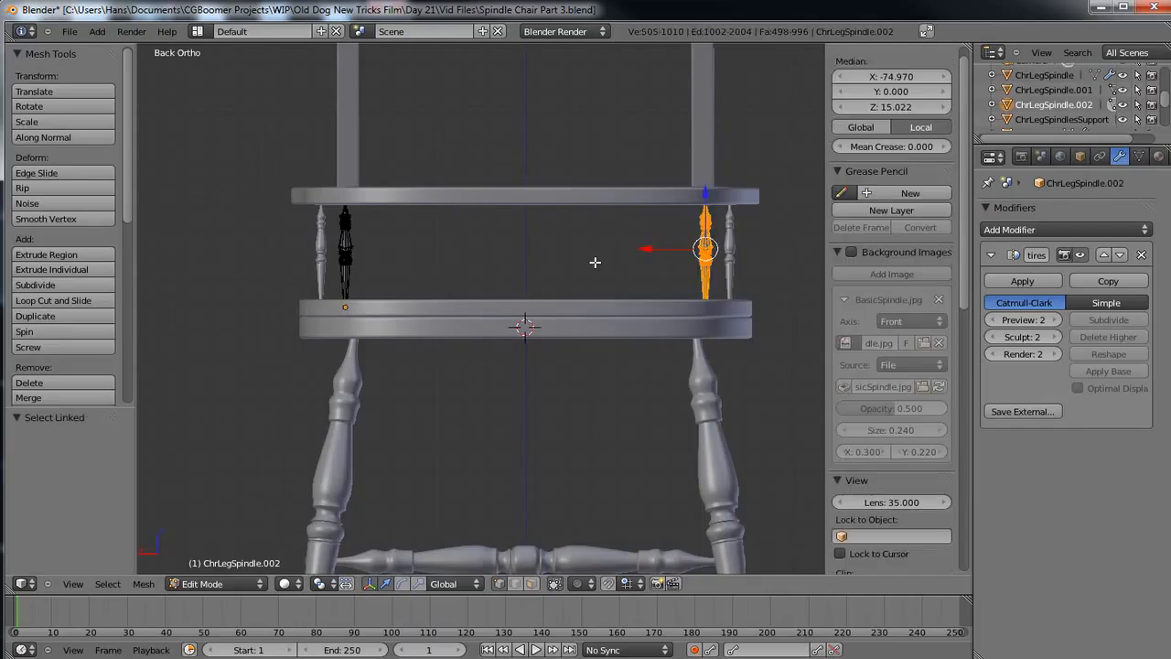
key("p")
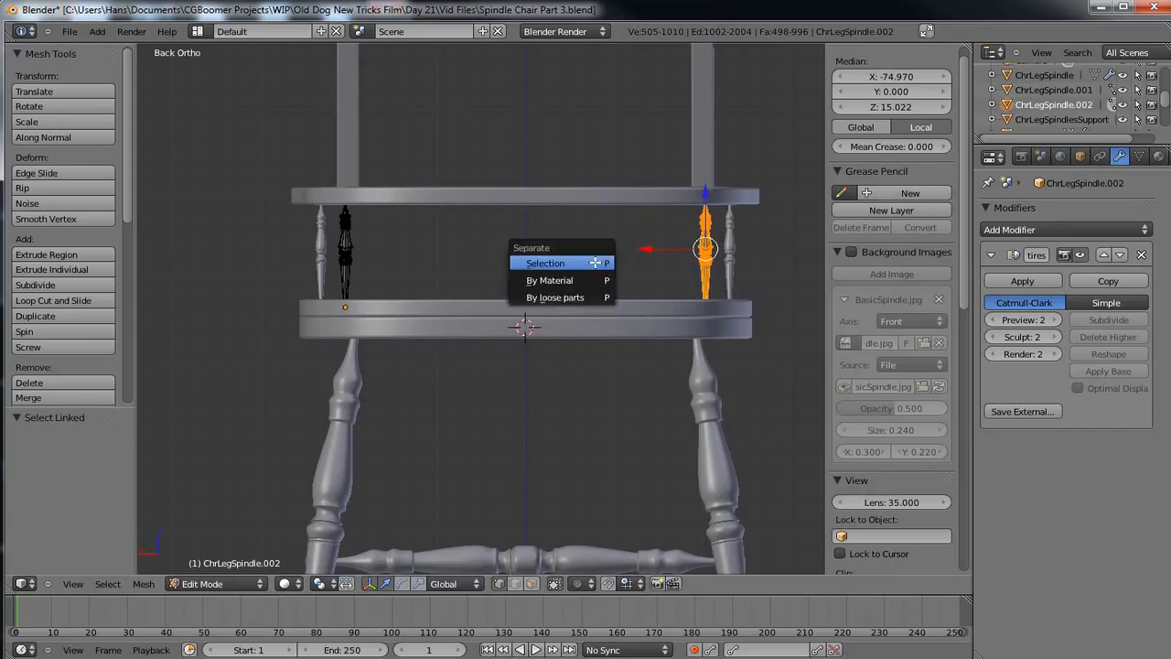
left_click(596, 262)
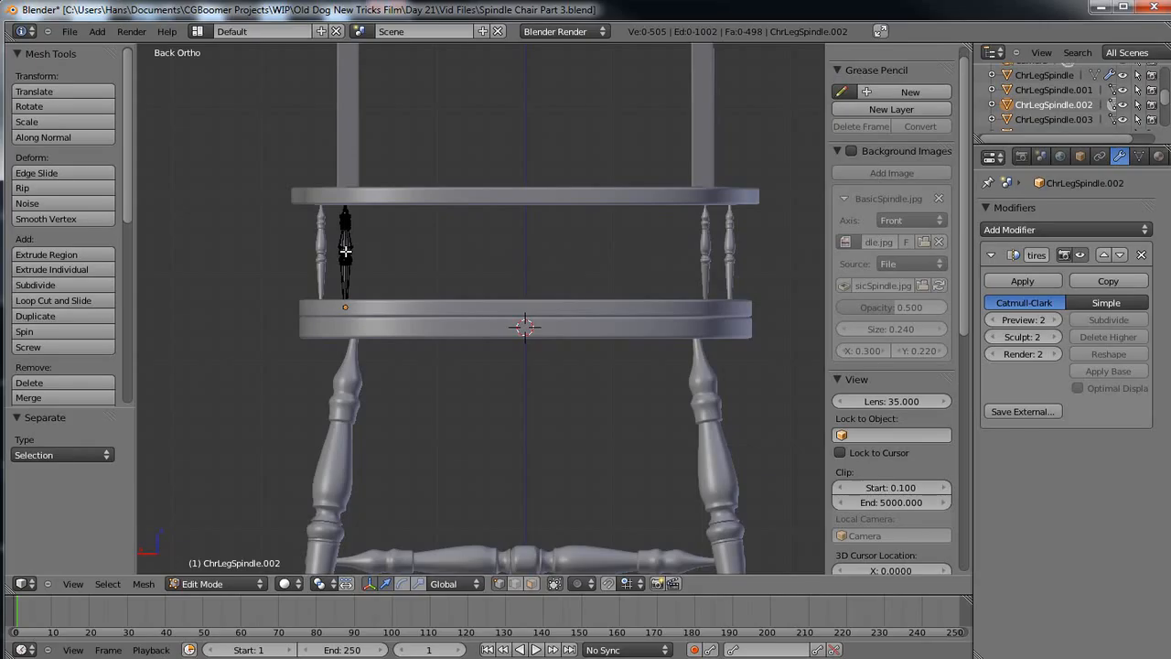
key("Tab")
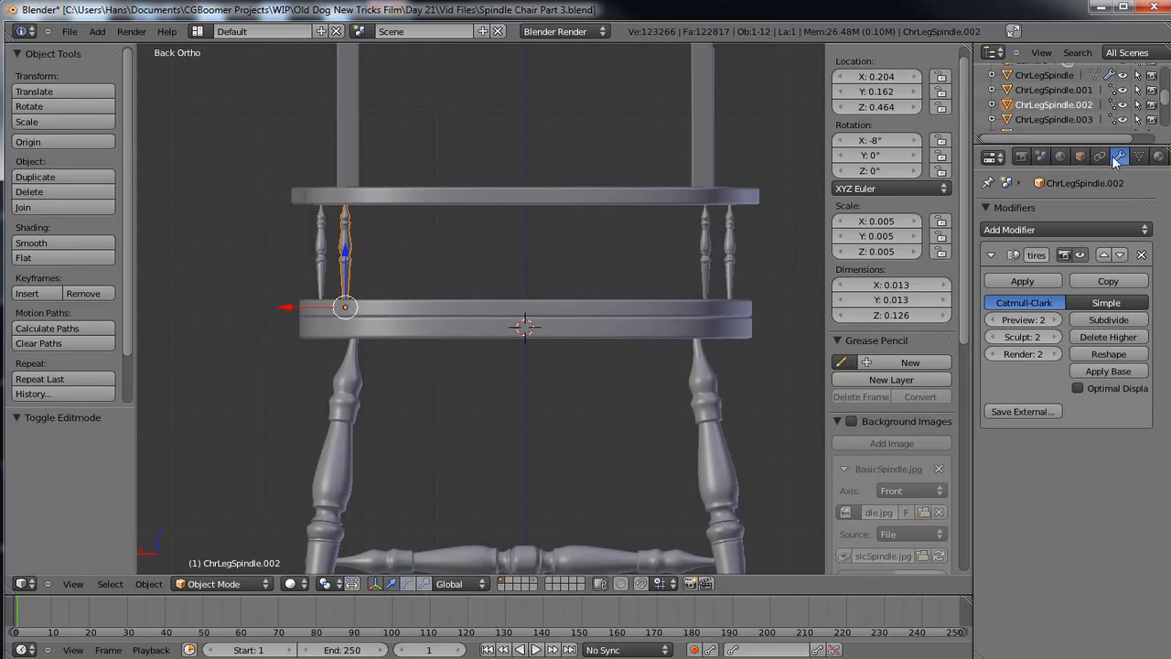
Add an Array modifier to the remaining back spindle with a relative X offset of -5.350 and a count of 6.
left_click(1056, 230)
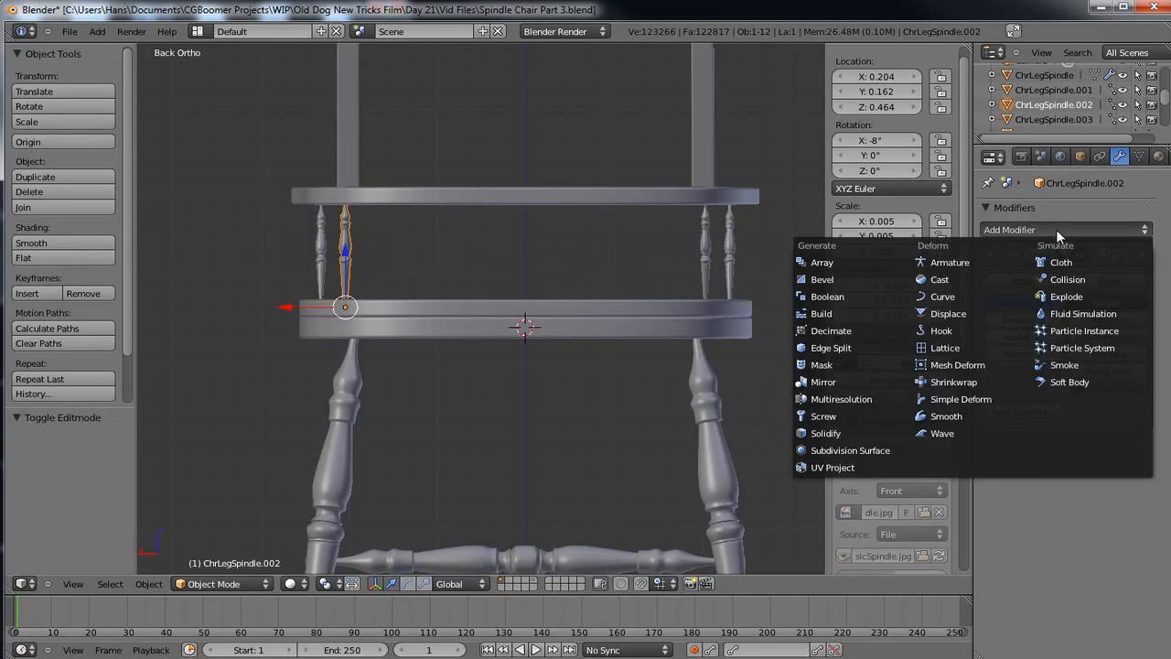
left_click(823, 263)
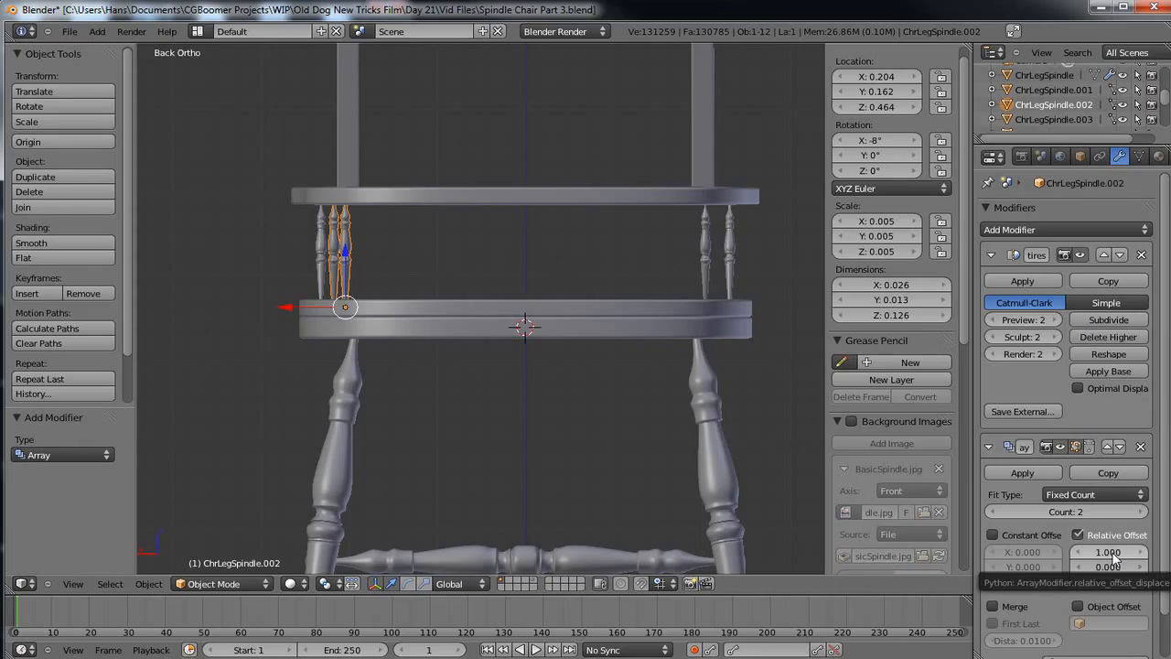
left_click_drag(1113, 558, 588, 523)
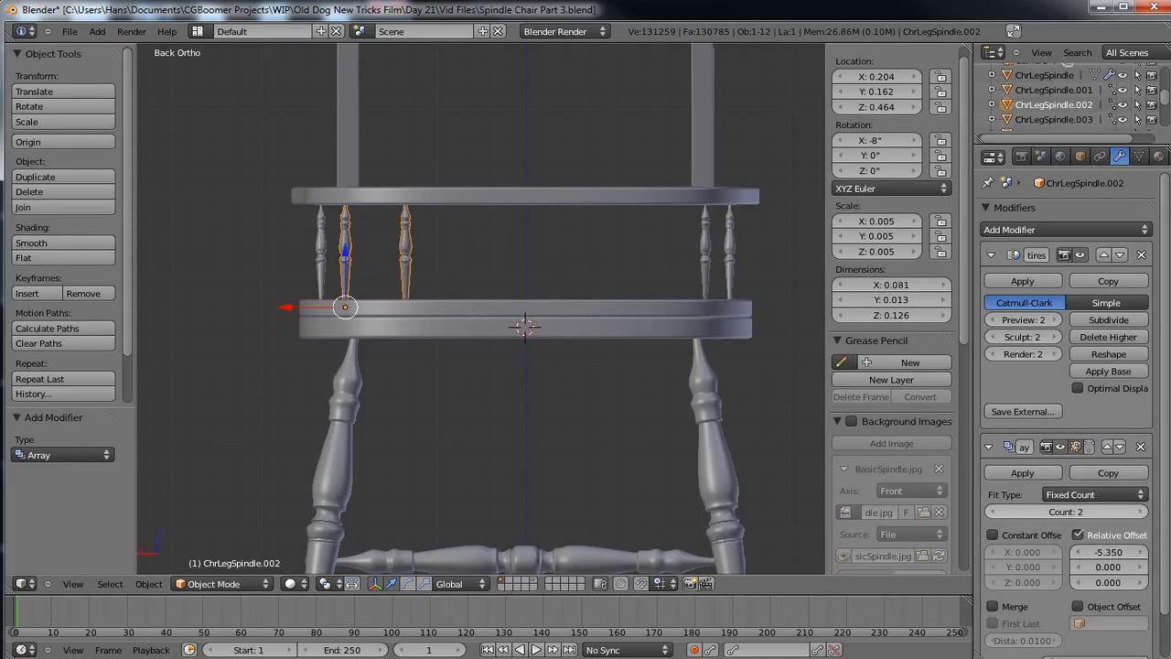
left_click(1144, 514)
left_click(1145, 515)
left_click(1145, 515)
left_click(1145, 515)
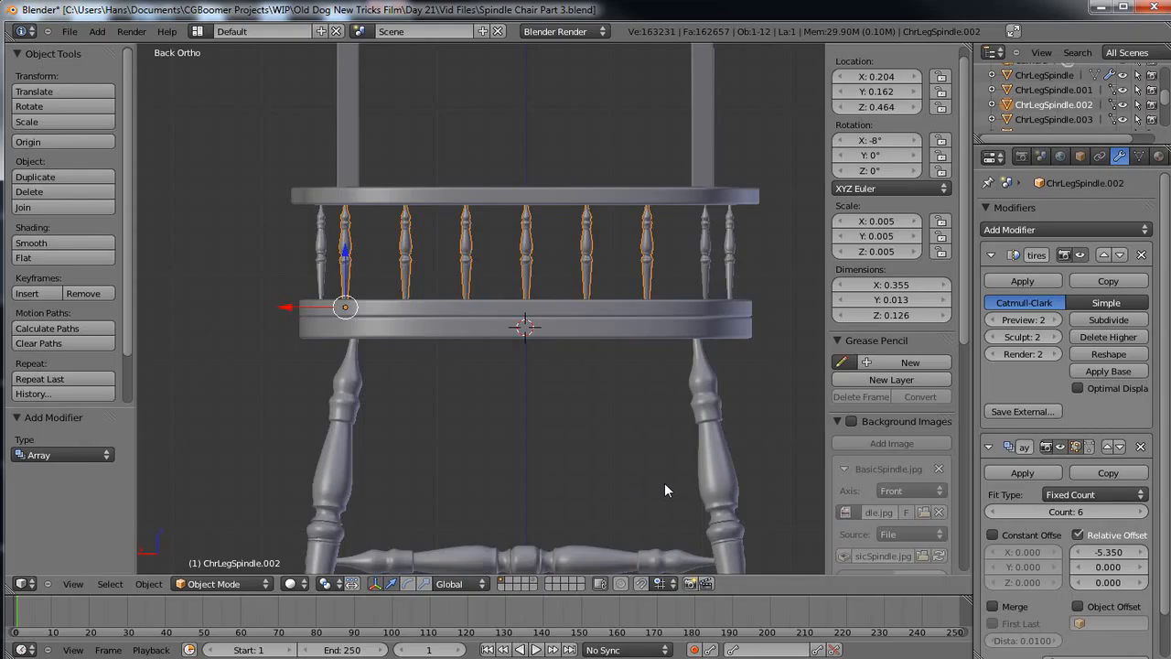
Set the array's relative X offset to -5.320 in wireframe shading, centring the middle spindle on the chair's axis.
scroll(664, 491, "up", 4)
middle_click_drag(684, 321, 666, 503, "shift")
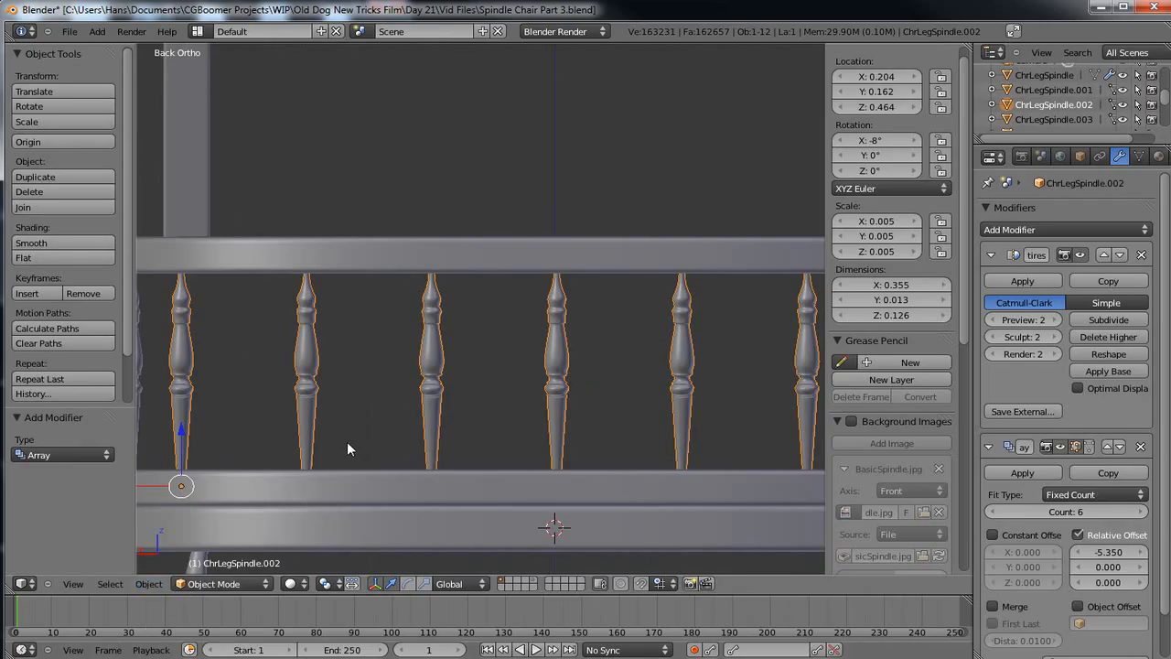
key("z")
scroll(604, 462, "up", 4)
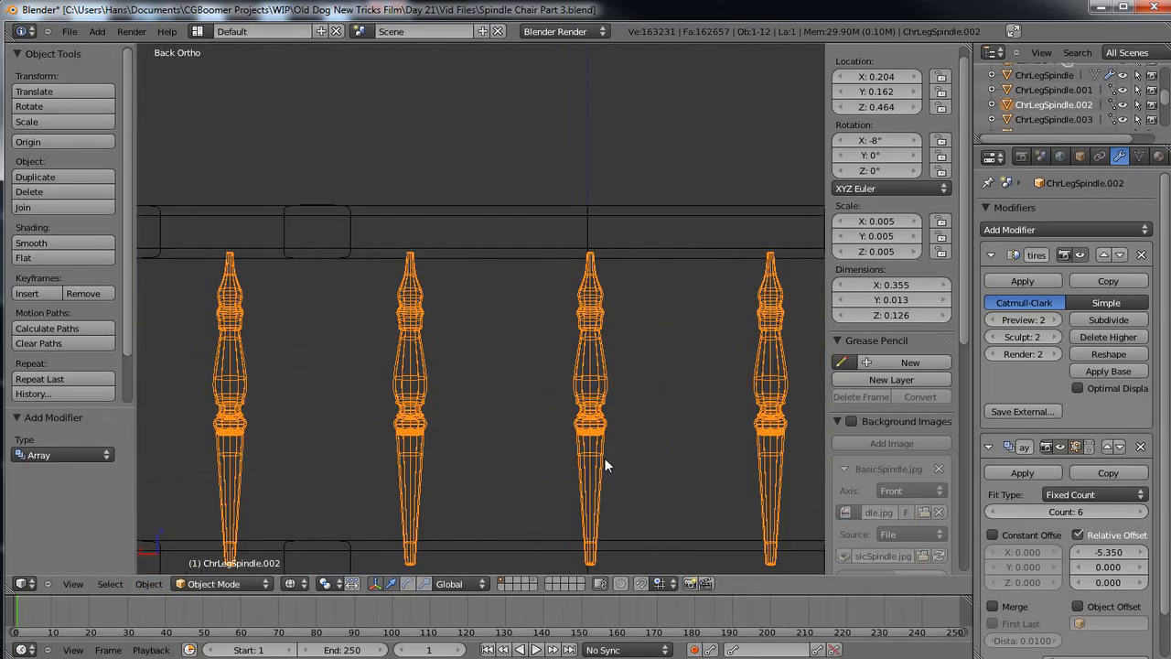
middle_click_drag(604, 458, 473, 368, "shift")
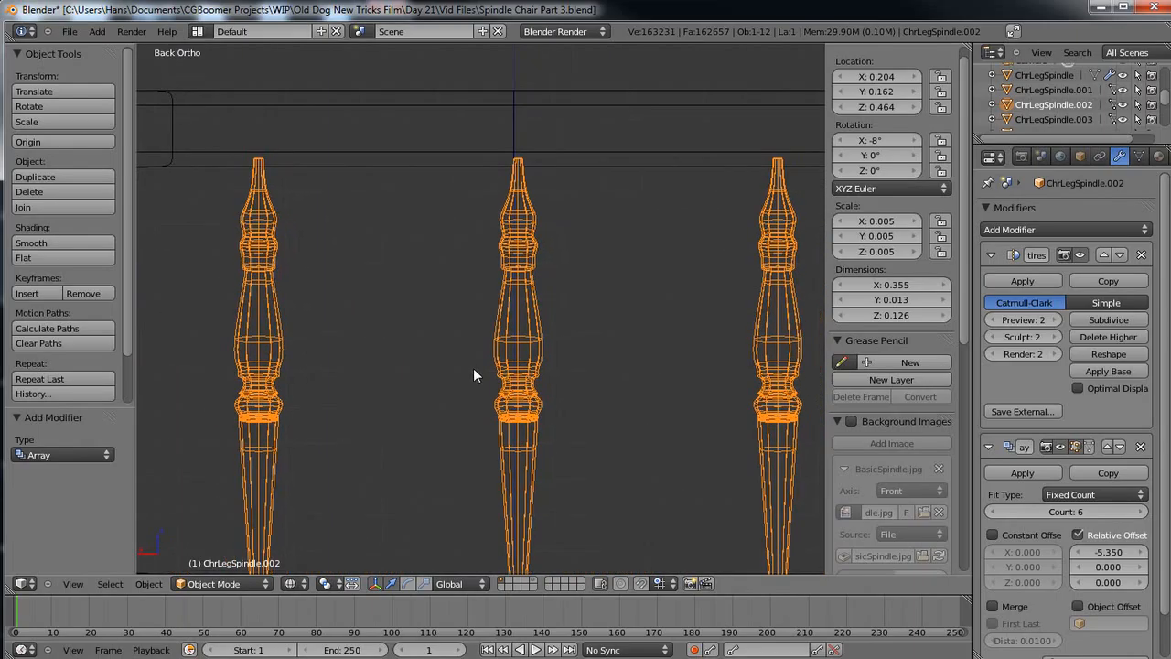
left_click(1120, 555)
mouse_move(1120, 555)
left_mouse_down()
mouse_move(1107, 560)
mouse_move(1116, 567)
left_mouse_up()
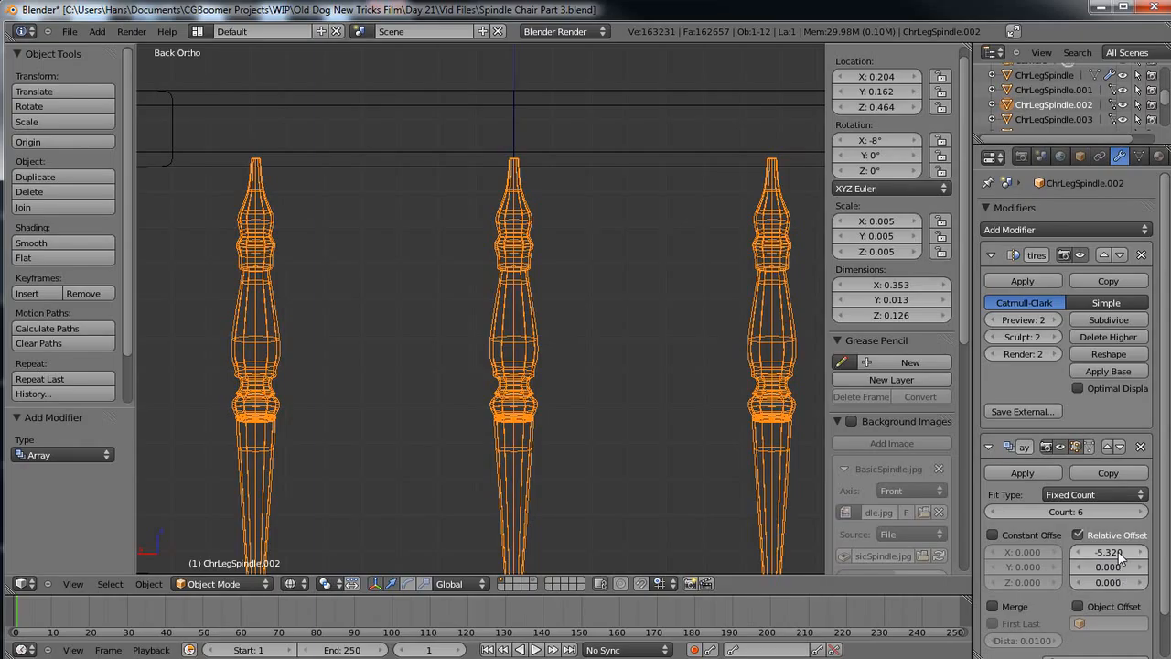
Apply the Array modifier and scale the spindle row along X by about 0.908.
scroll(687, 490, "down", 7)
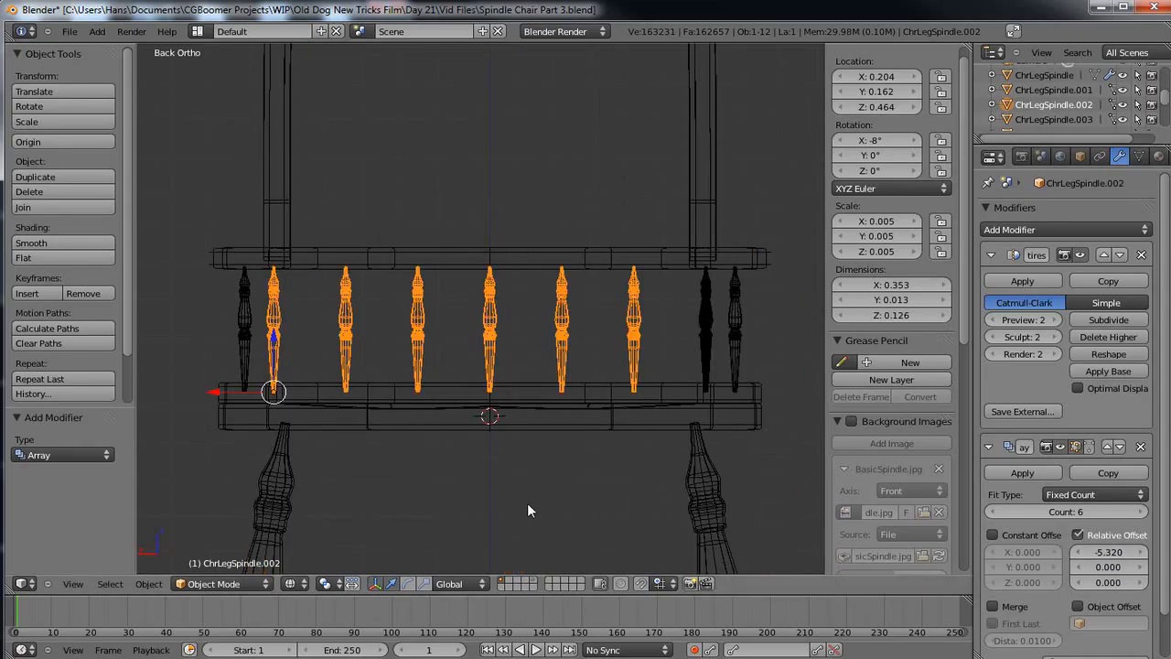
left_click(1023, 472)
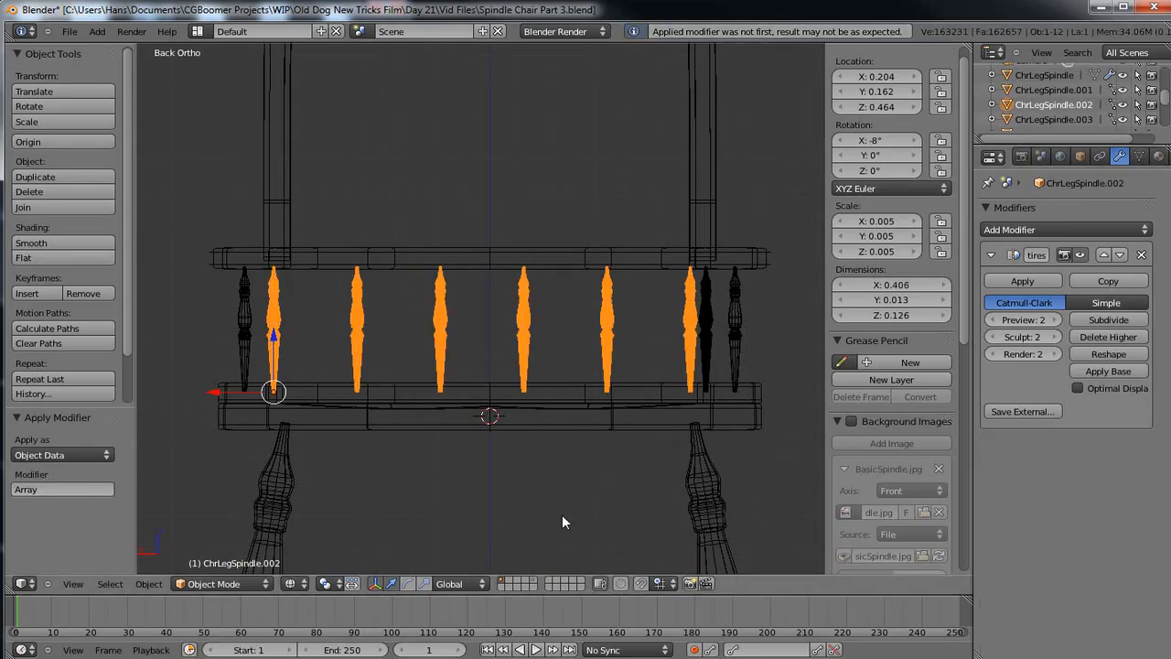
scroll(561, 522, "up", 2)
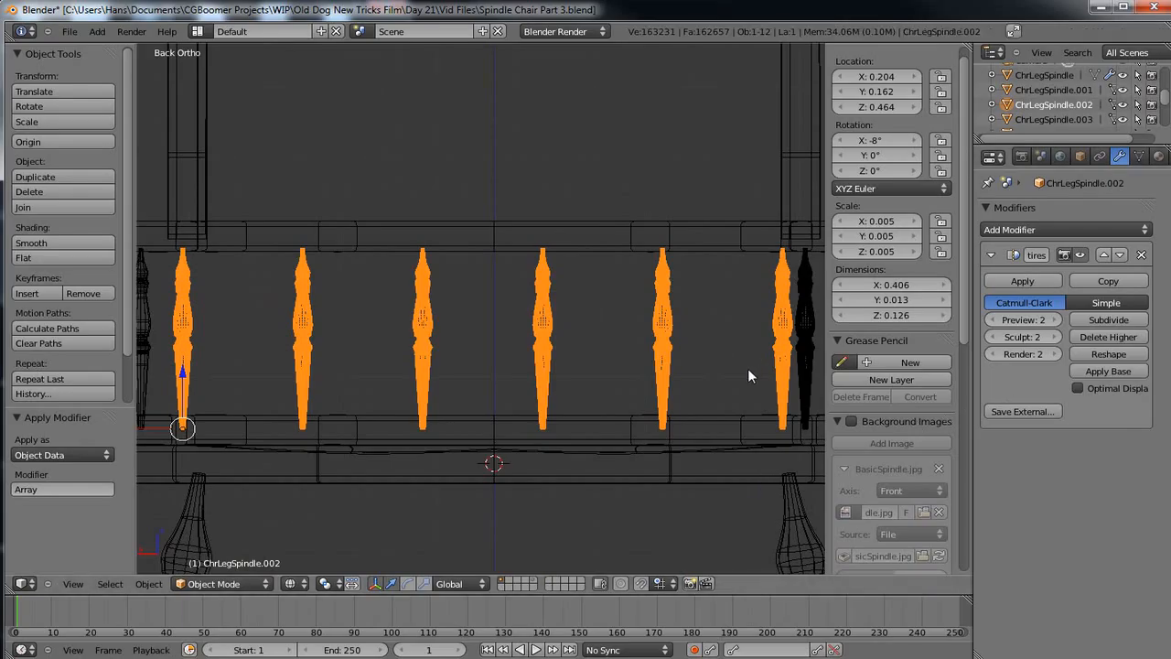
key("s")
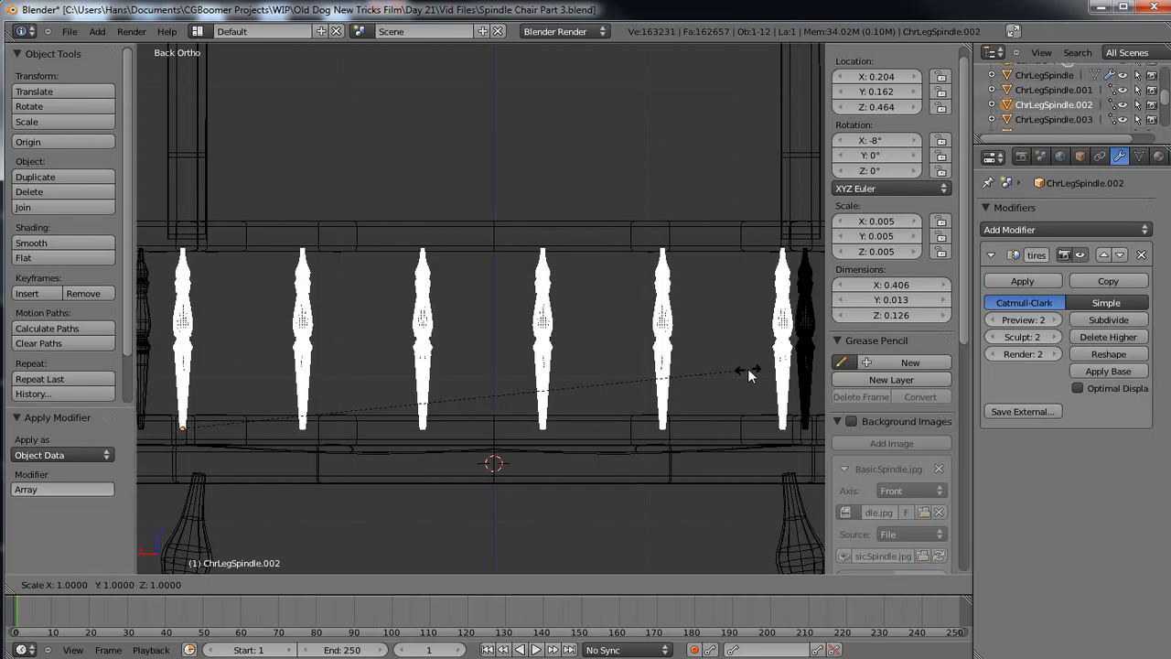
key("x")
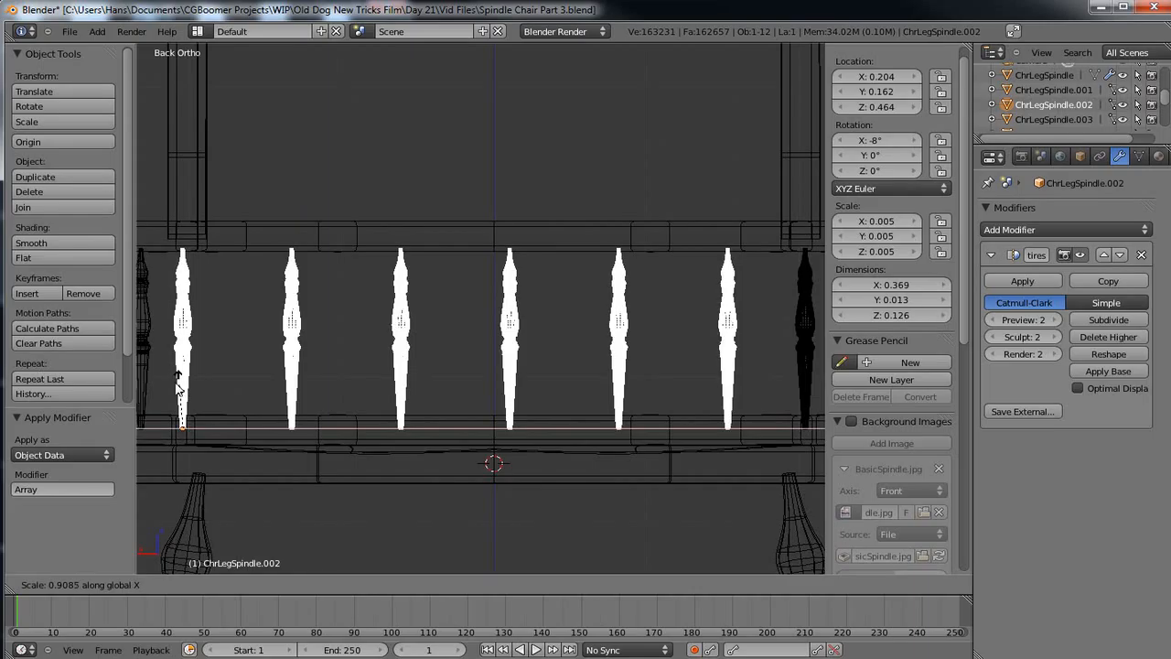
left_click(181, 392)
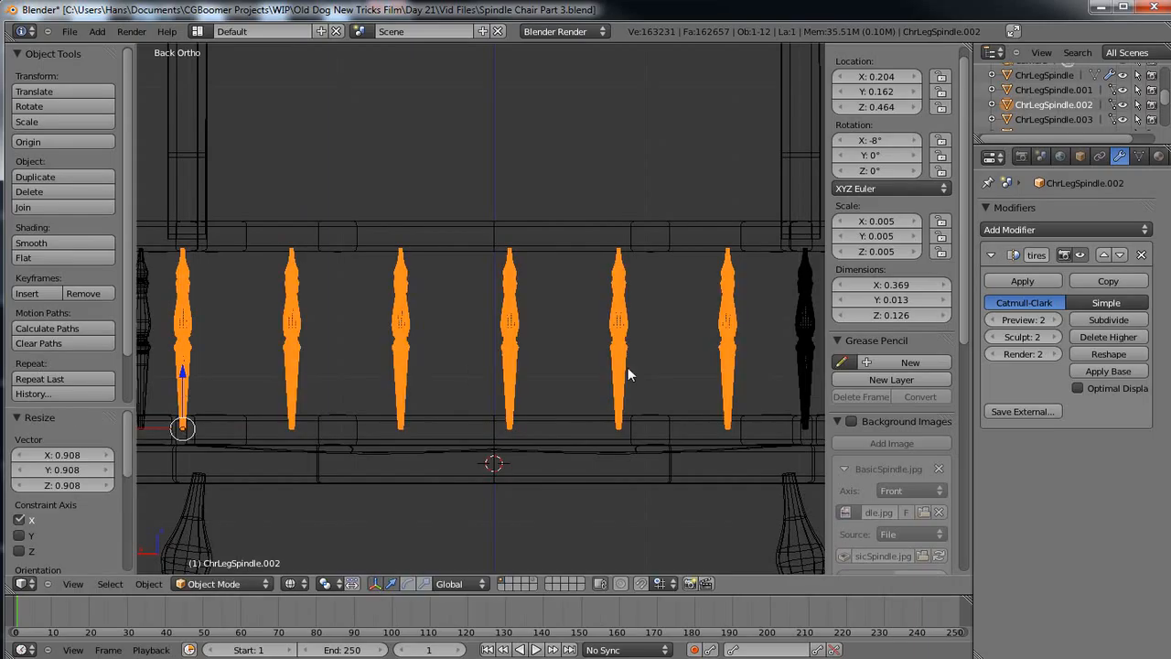
Scale the spindle row along X by about 0.951 so it is evenly spaced, and switch to solid shading.
key("s")
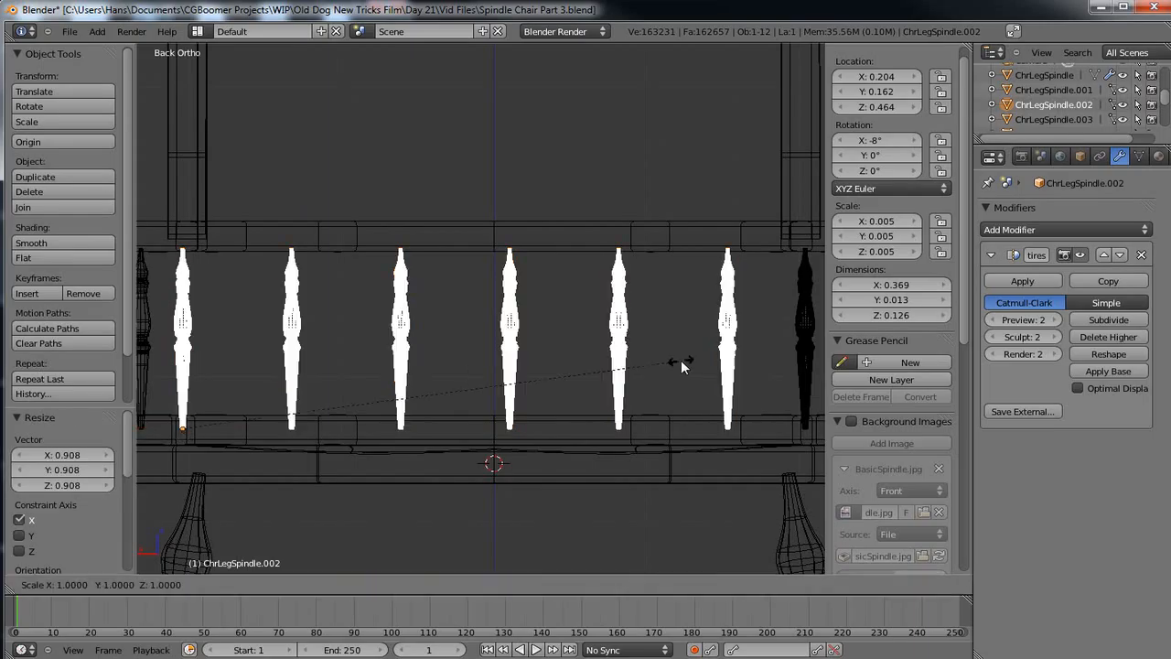
key("x")
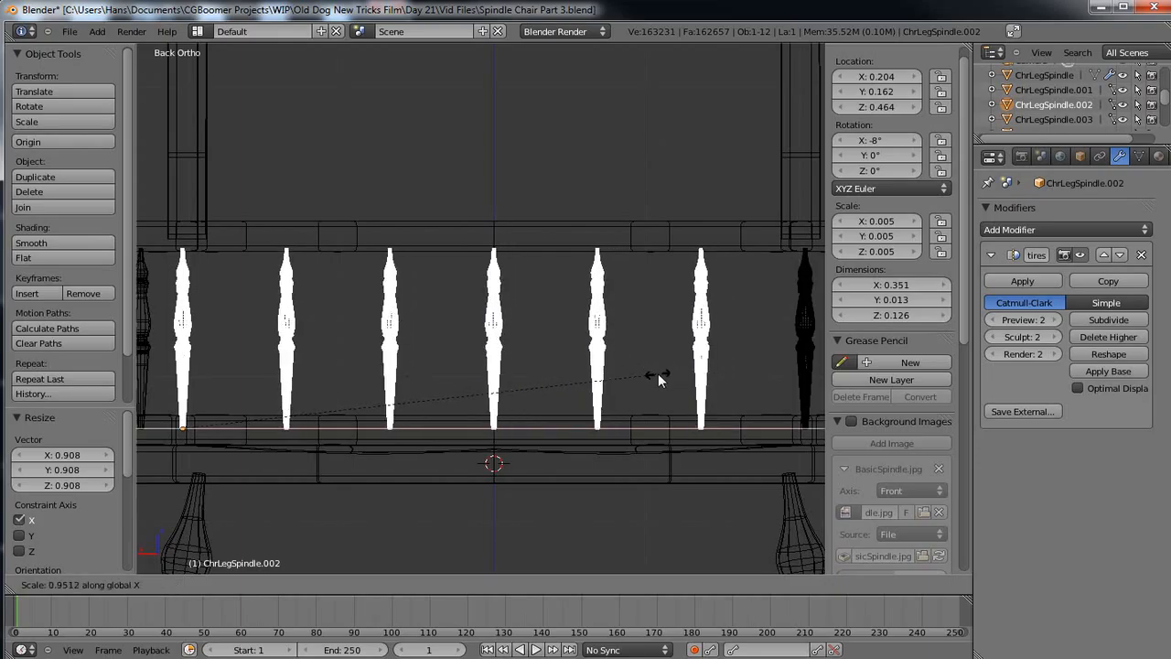
left_click(659, 380)
scroll(630, 400, "down", 4)
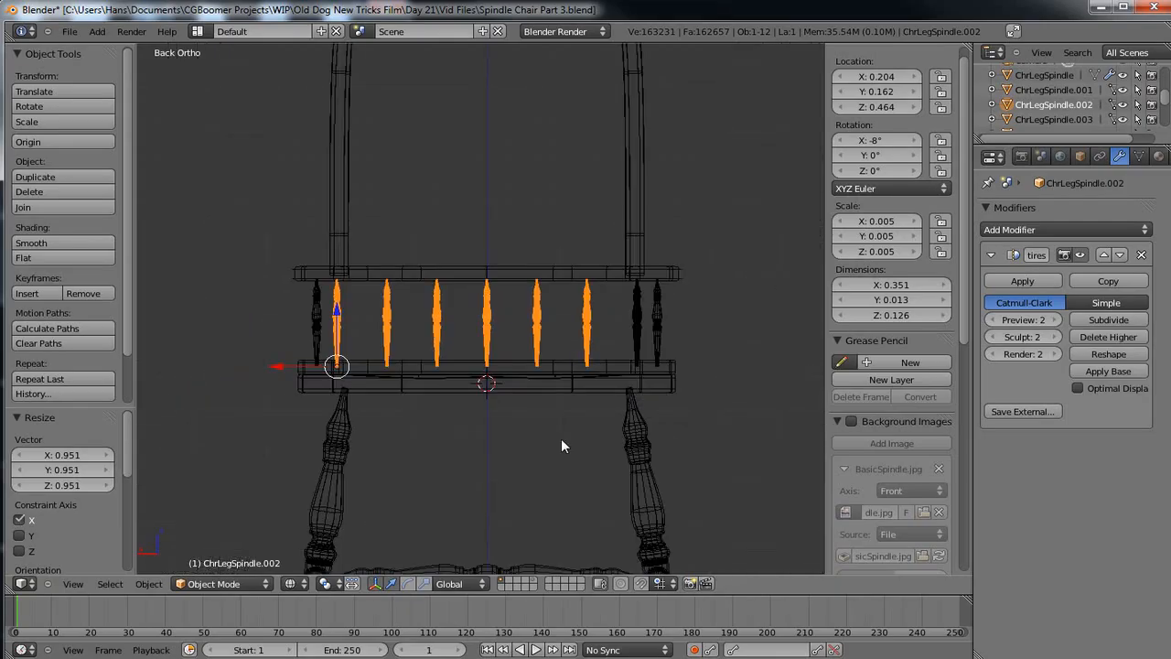
left_click(304, 587)
left_click(309, 536)
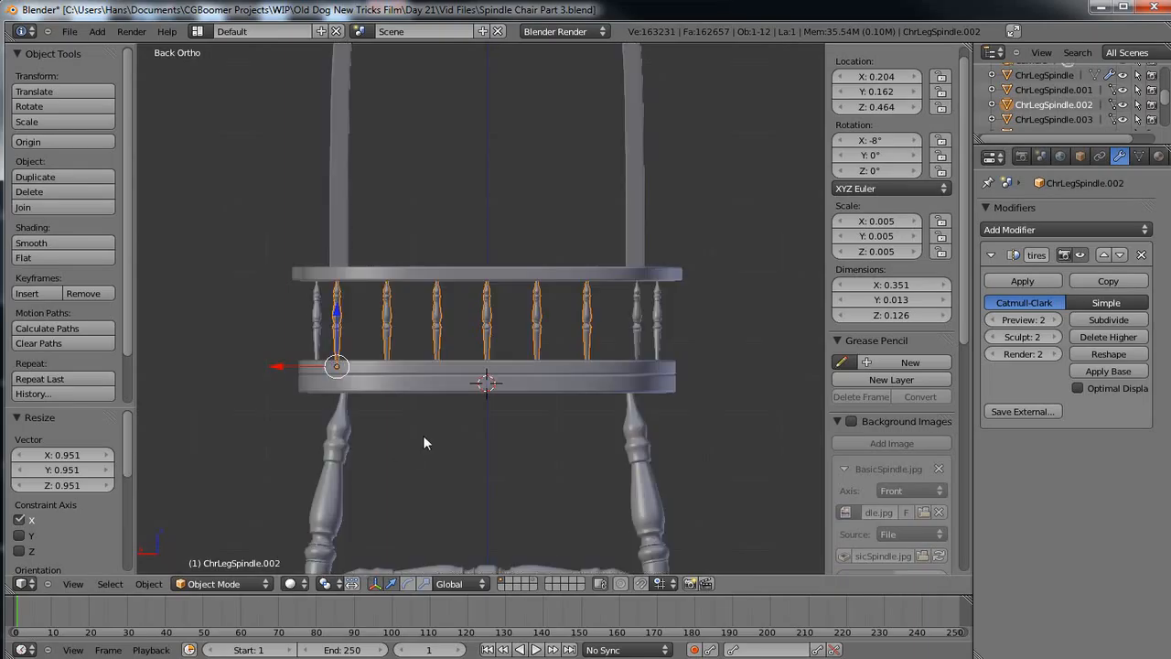
Separate the outermost spindle of the applied array row, nearest the object's origin, into its own object.
middle_click_drag(452, 358, 375, 371)
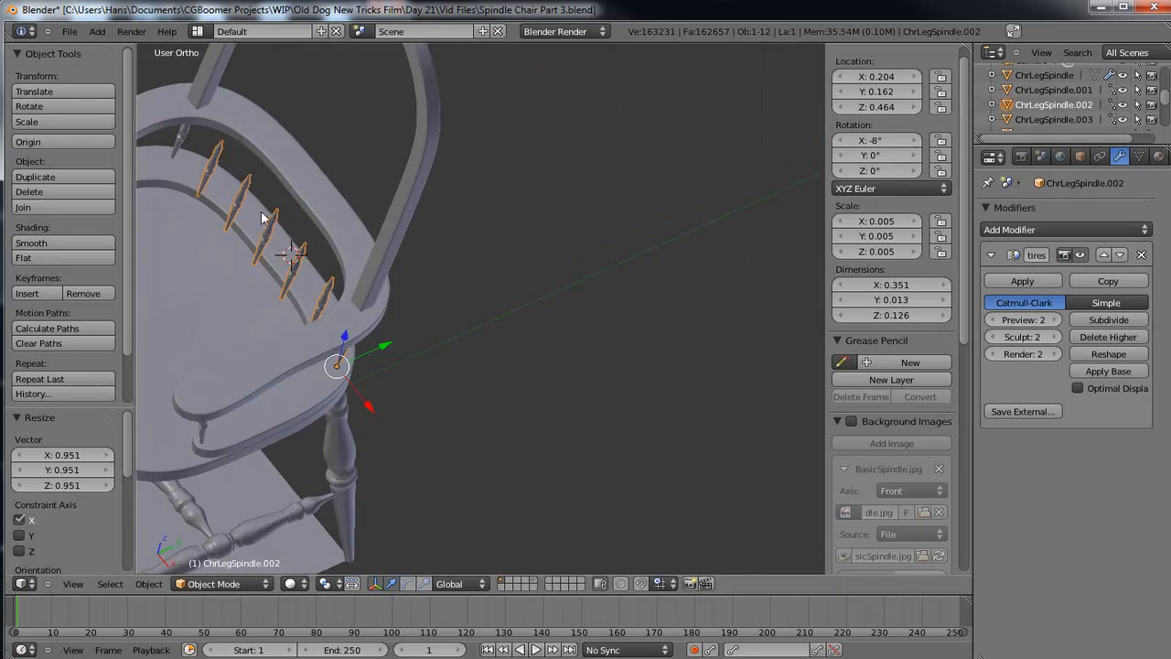
middle_click_drag(268, 292, 363, 377)
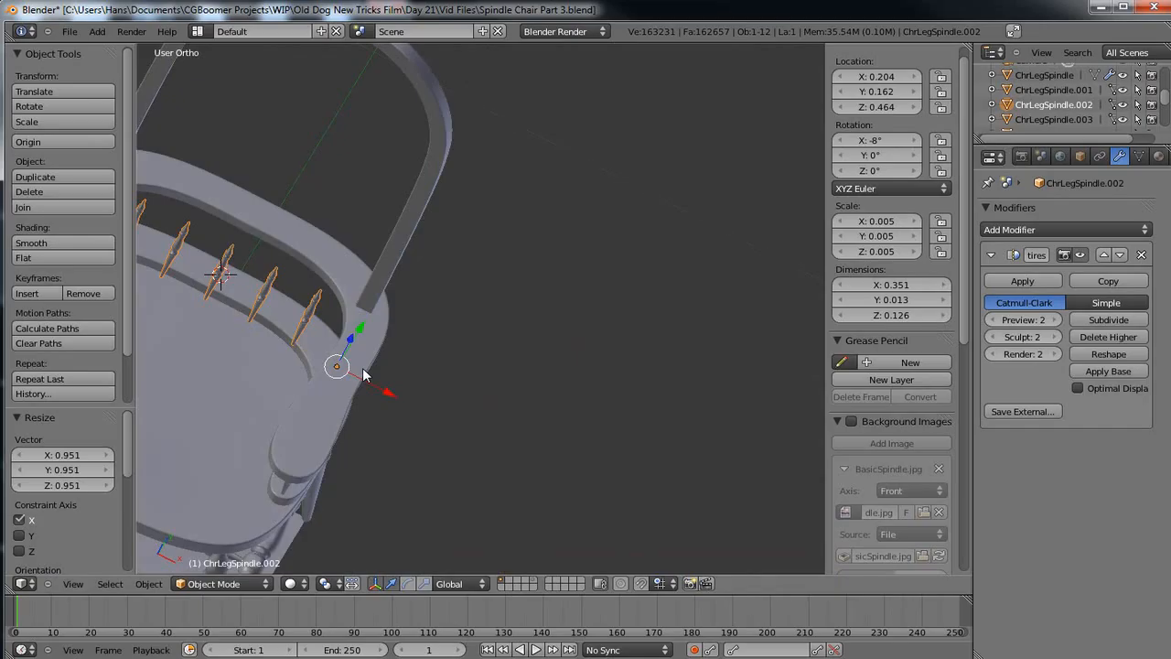
key("KP_7")
middle_click_drag(310, 386, 597, 329, "shift")
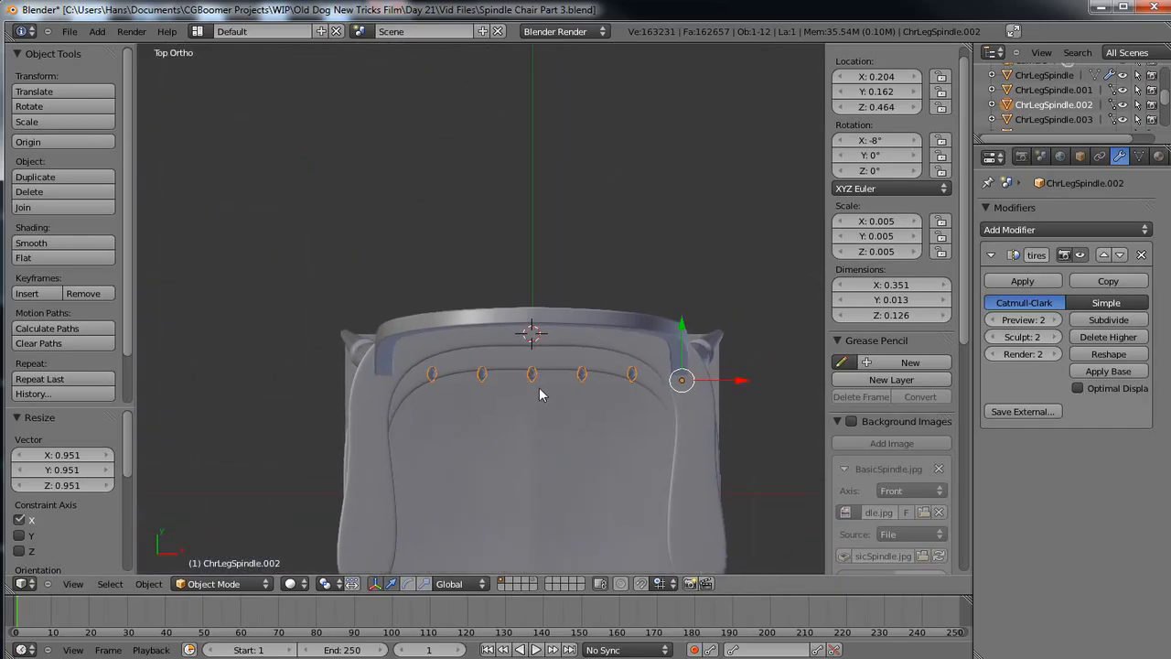
key("Tab")
middle_click_drag(641, 447, 329, 271)
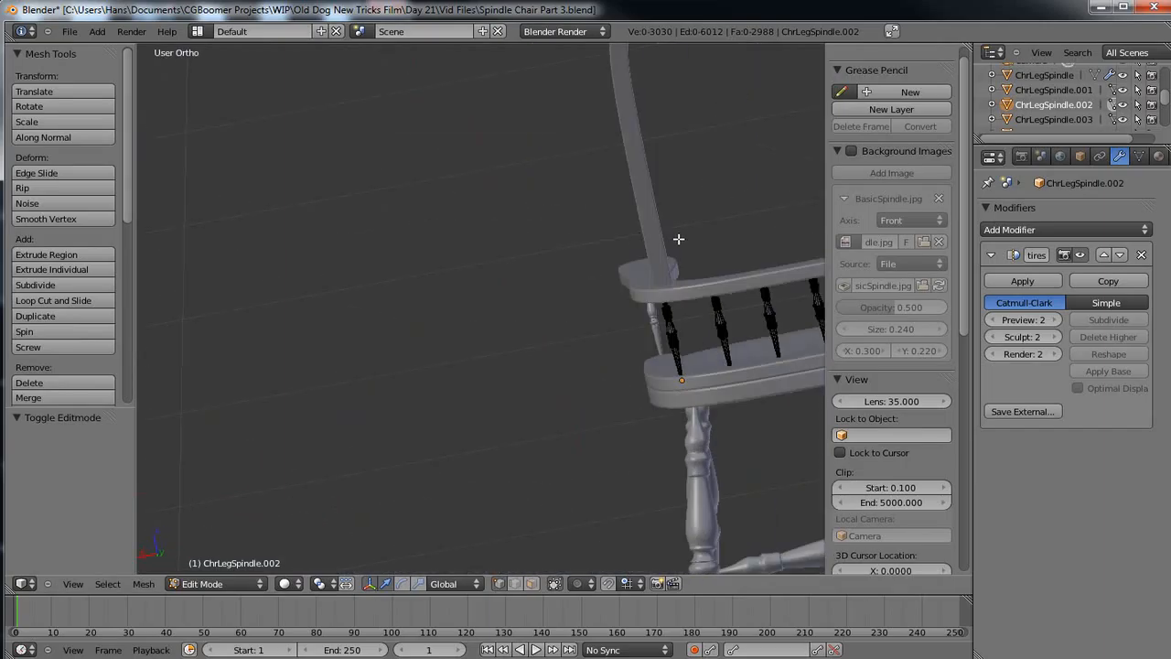
middle_click_drag(677, 238, 375, 246)
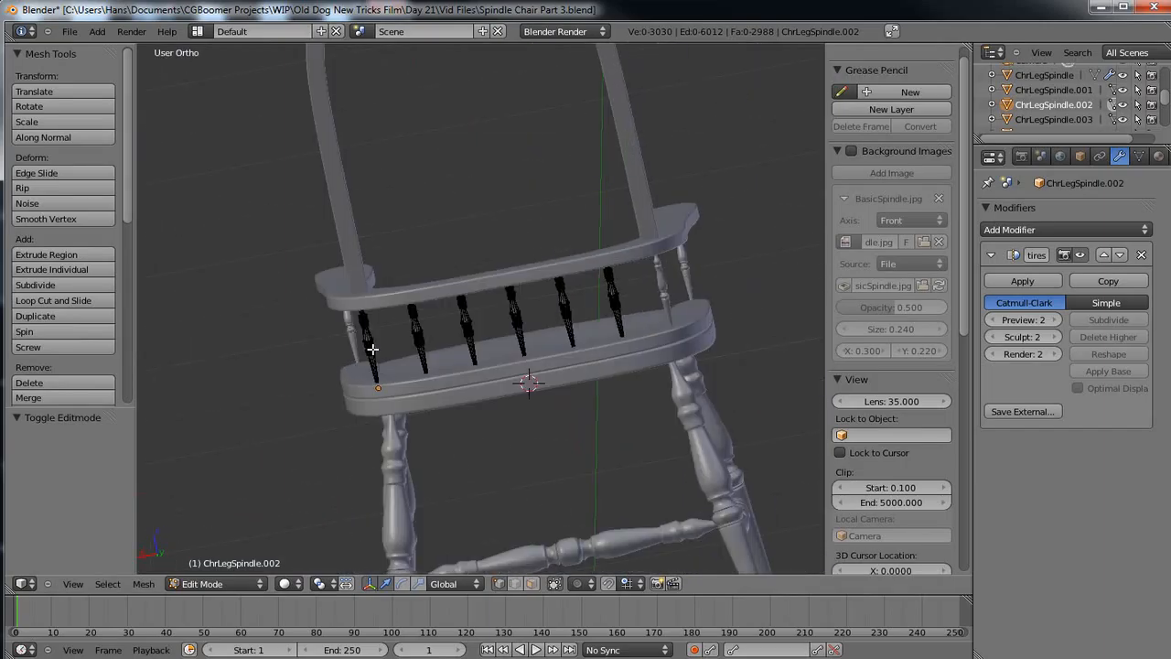
key("l")
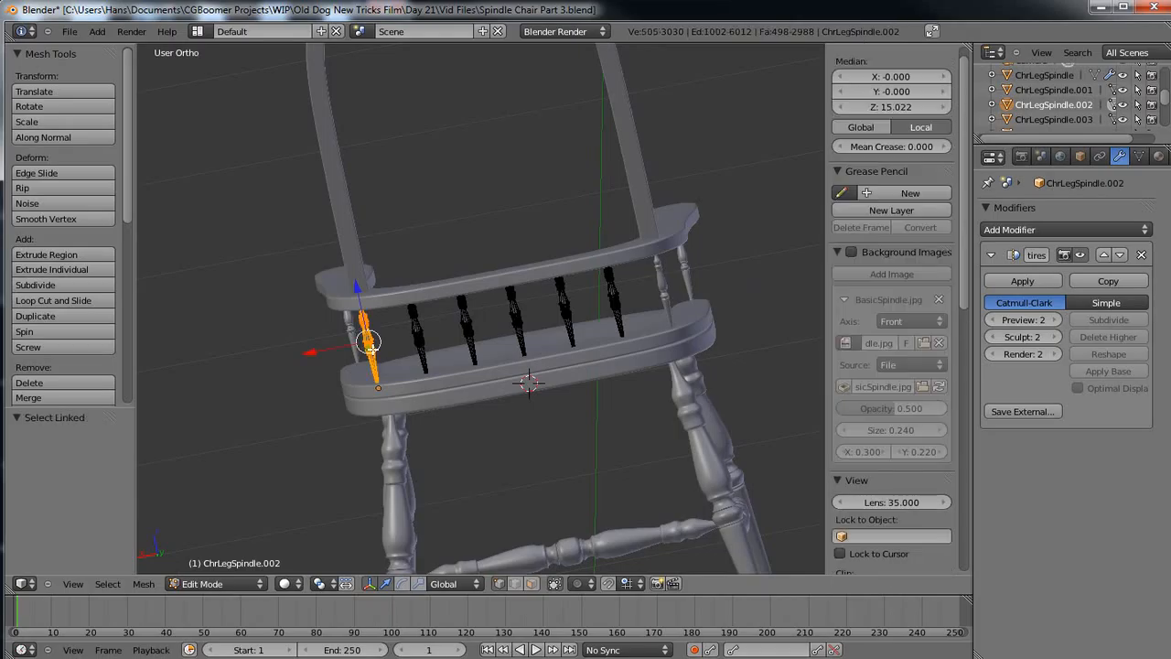
key("p")
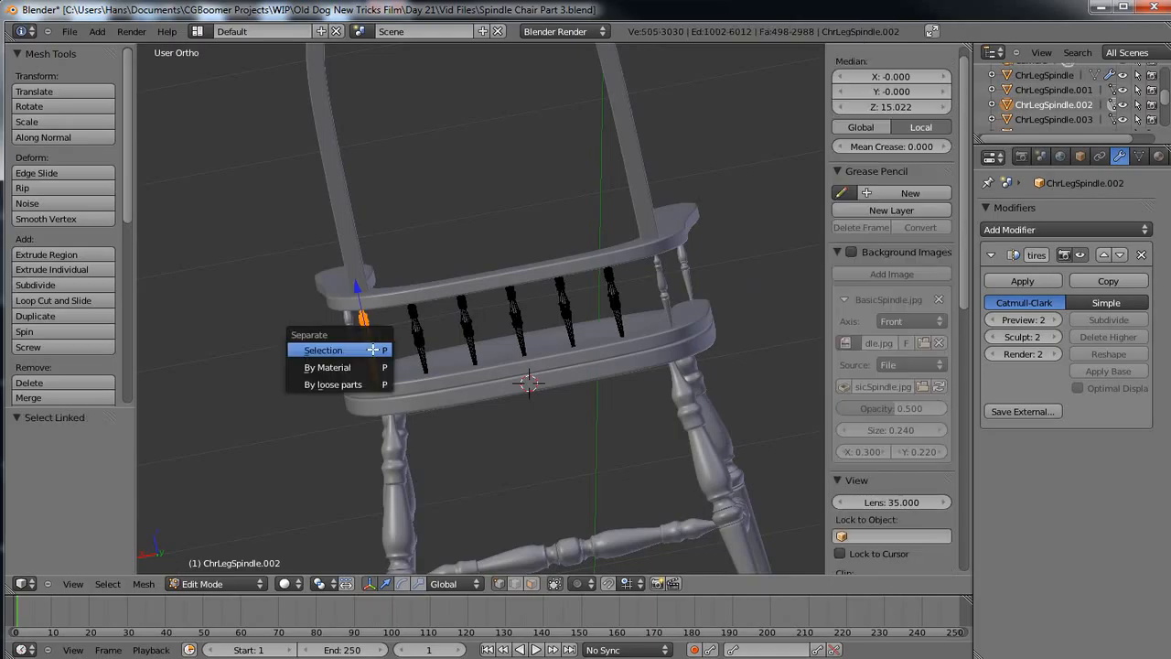
left_click(373, 350)
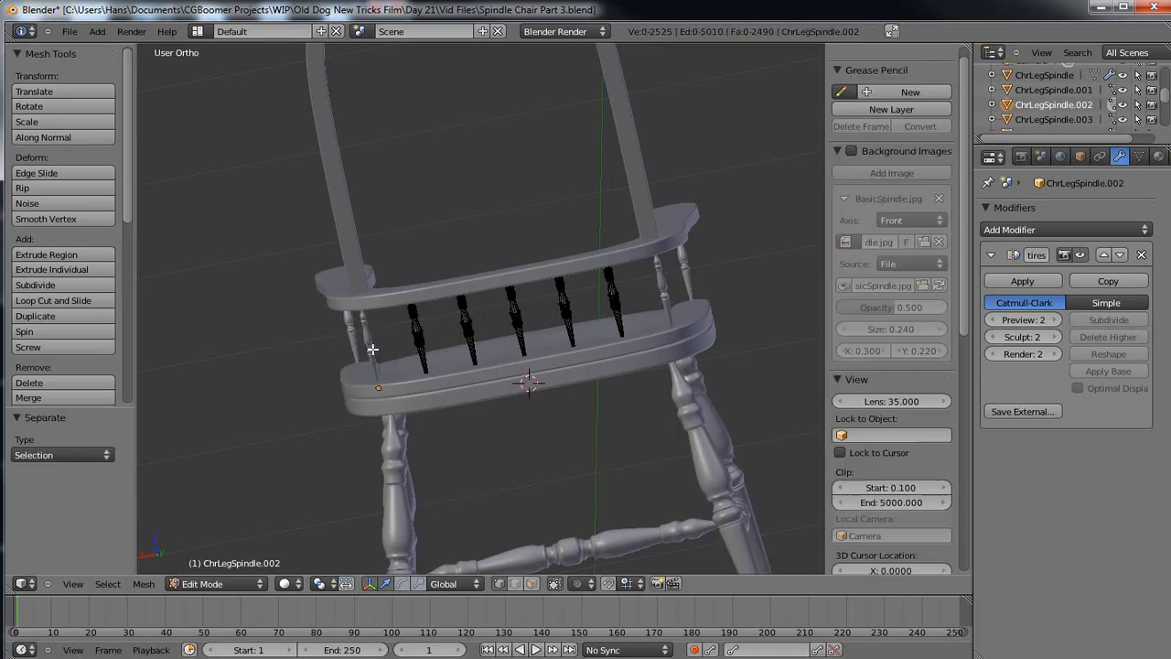
Select the middle spindle's linked geometry and enable proportional editing with the Sphere falloff.
middle_click_drag(527, 178, 531, 207)
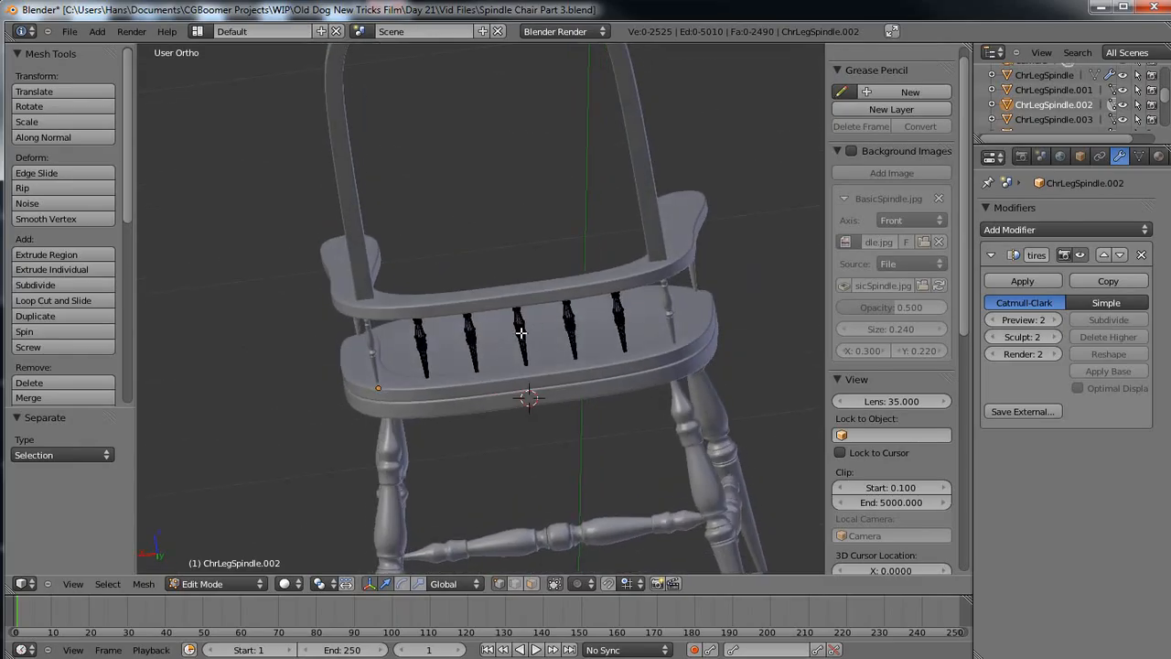
key("l")
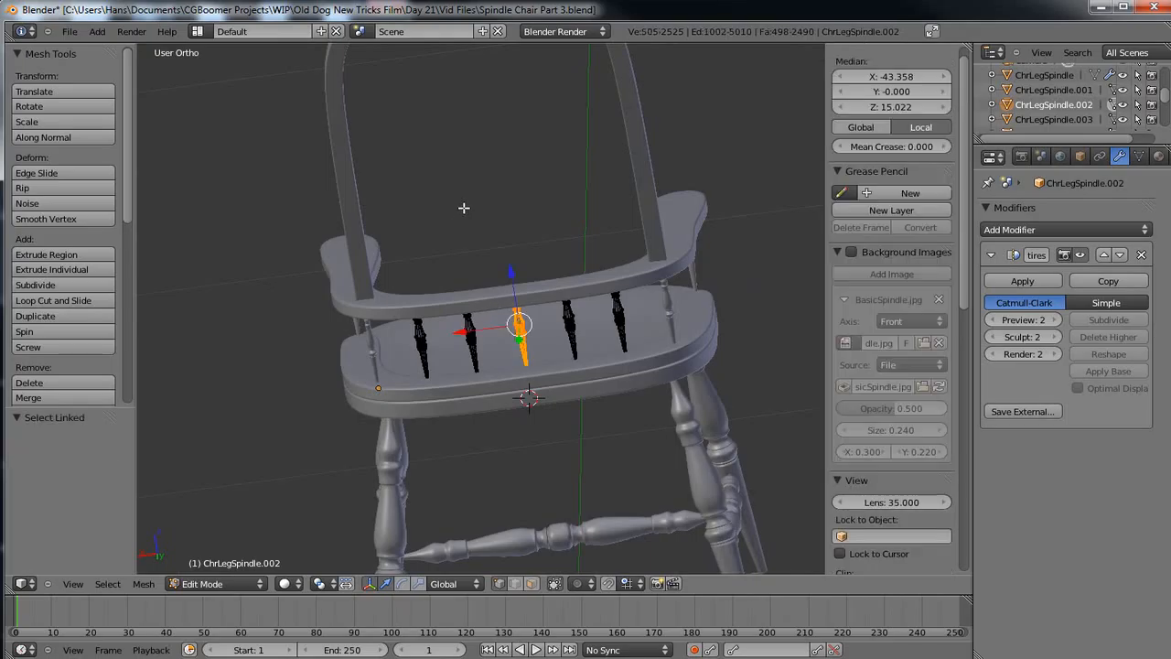
middle_click_drag(465, 211, 760, 353)
key("KP_7")
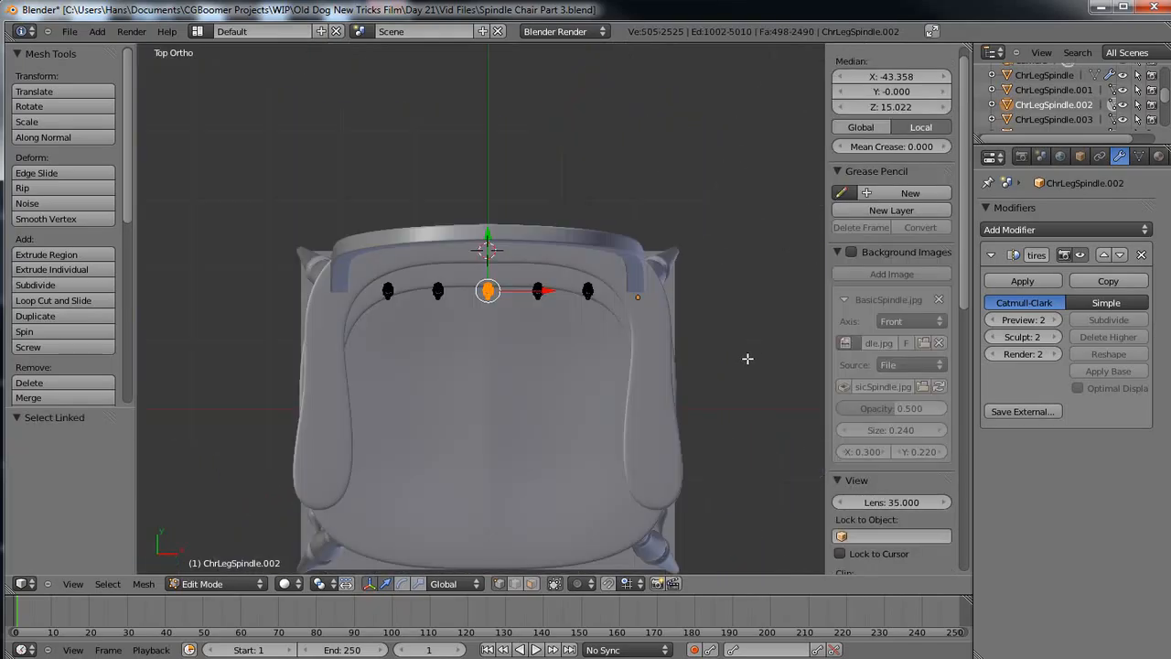
left_click(591, 584)
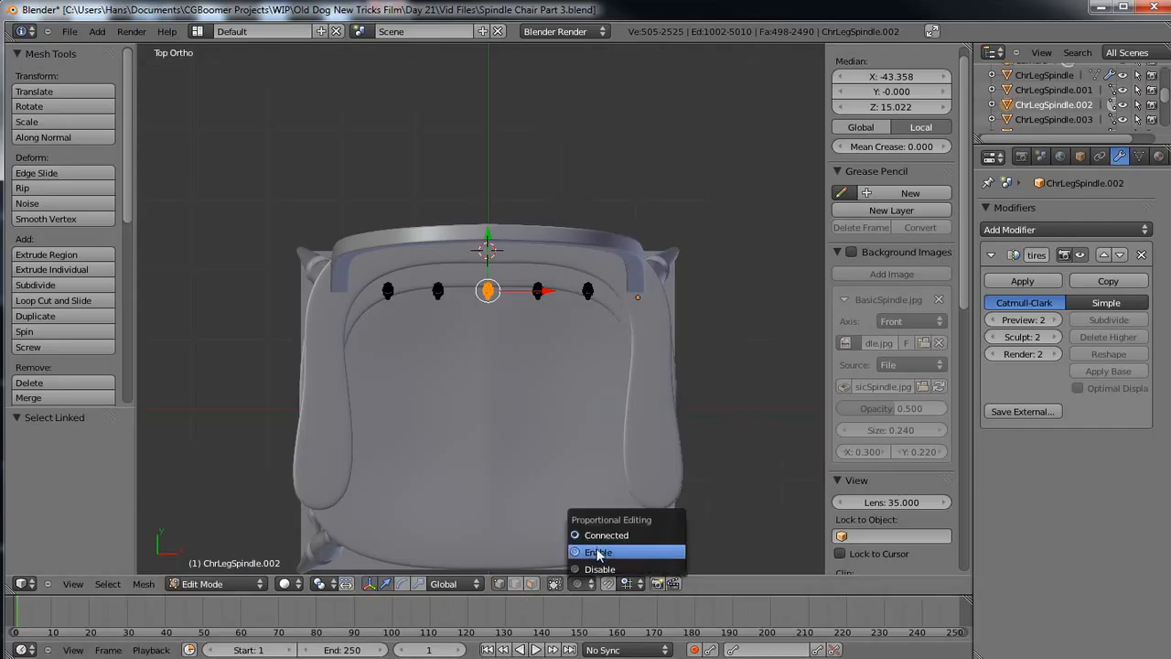
left_click(597, 552)
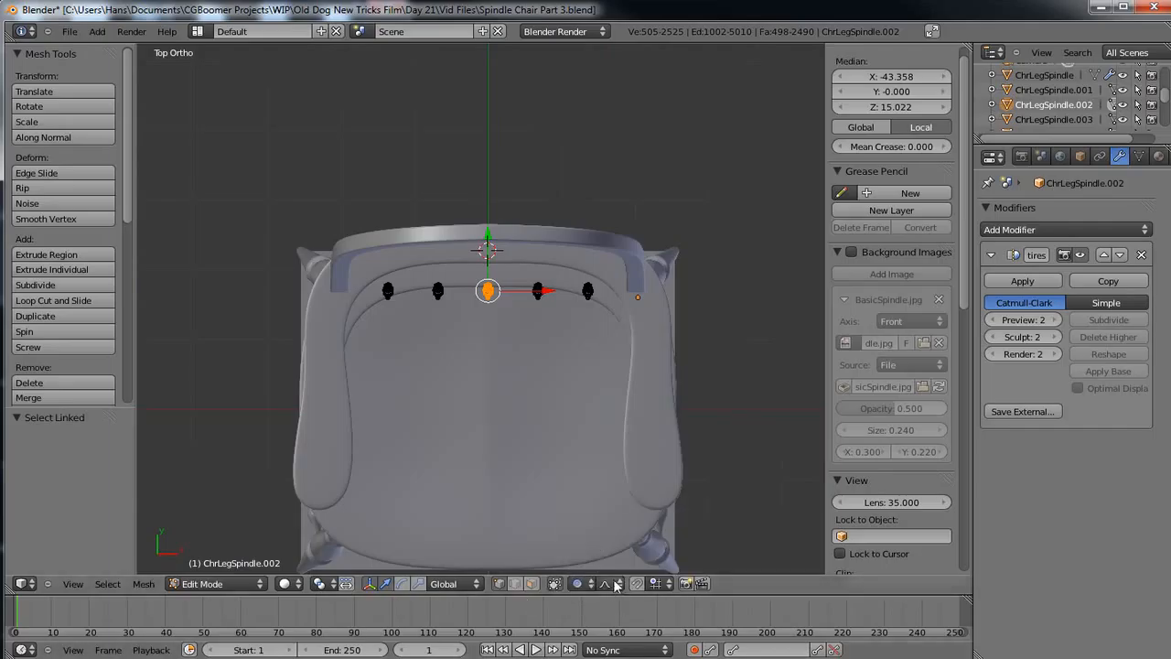
left_click(615, 585)
left_click(616, 553)
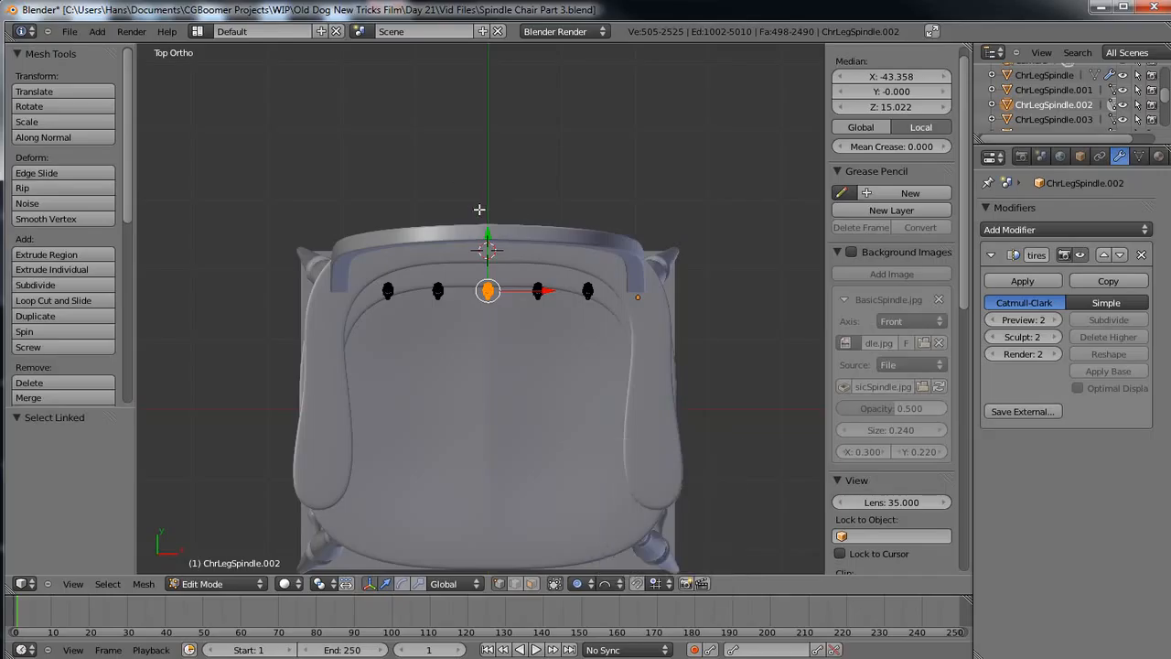
Move the middle spindle about 0.036 along global Y with proportional size 0.20, curving the row to follow the back rail.
key("g")
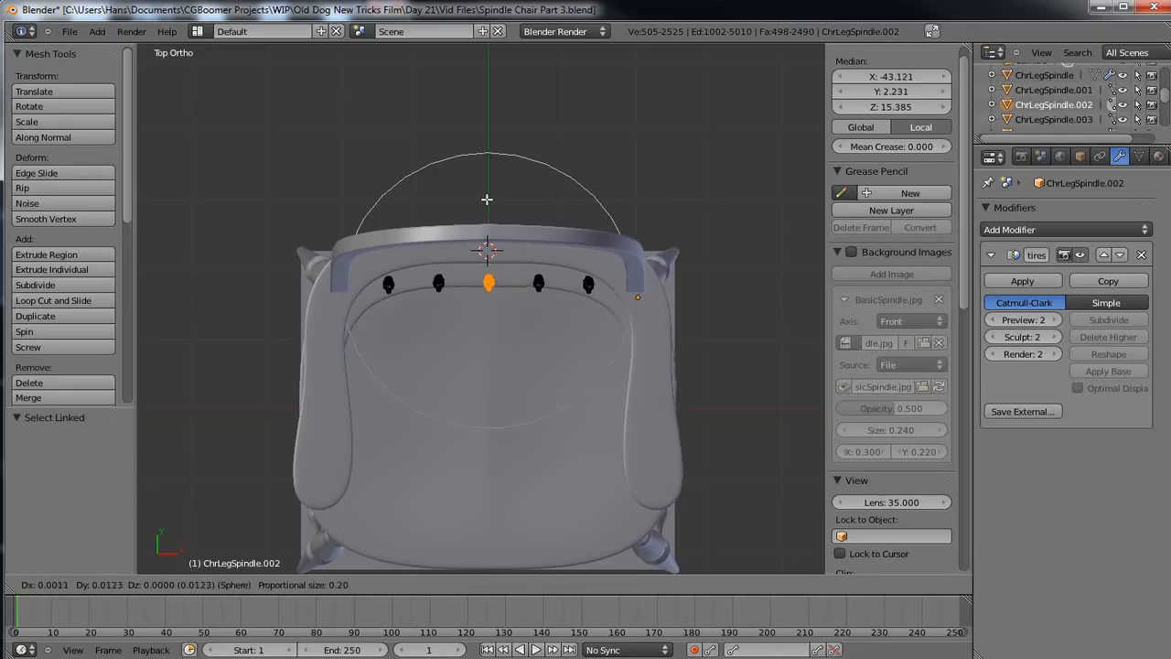
key("y")
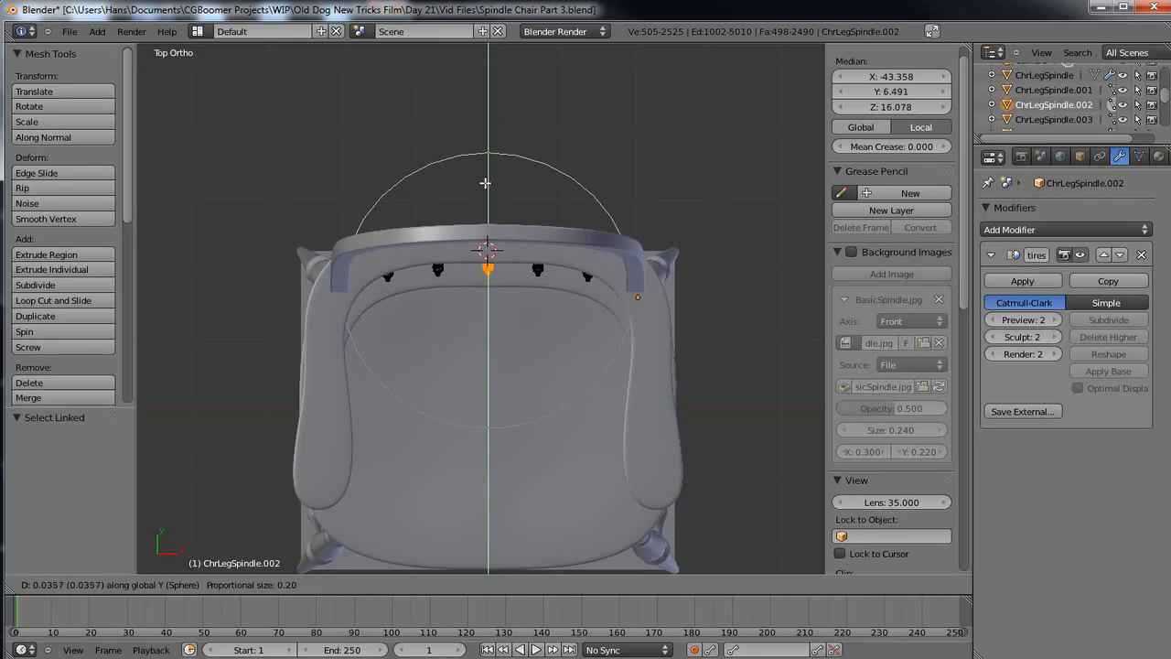
left_click(486, 182)
middle_click_drag(493, 364, 453, 80)
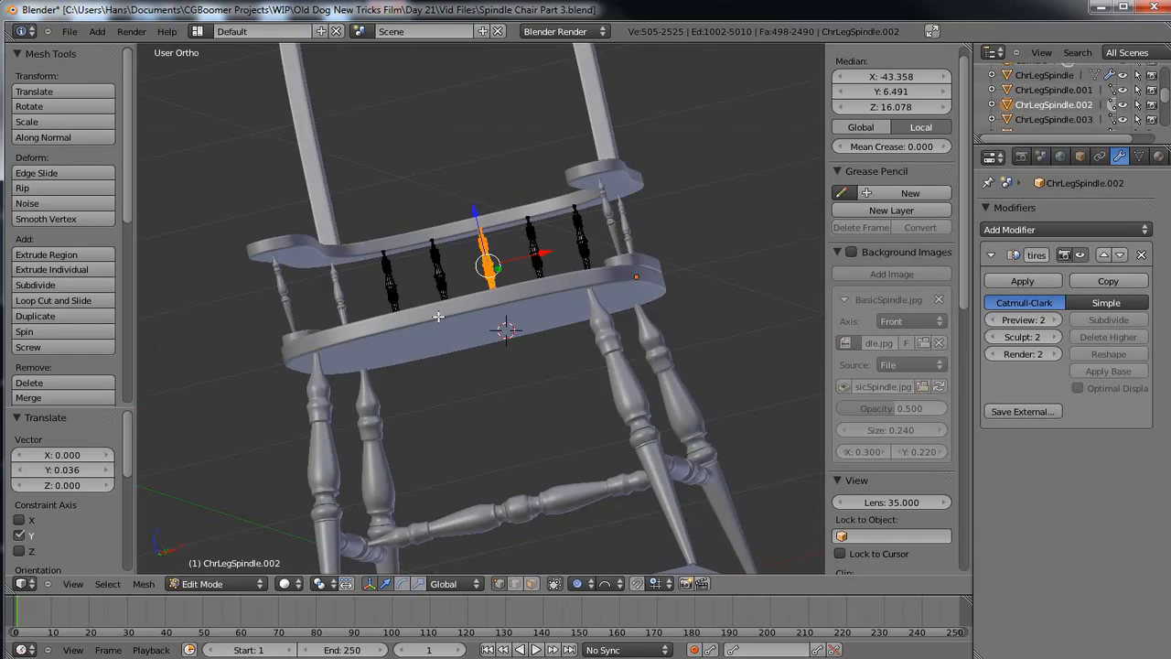
key("Tab")
middle_click_drag(460, 313, 471, 365)
scroll(454, 302, "up", 5)
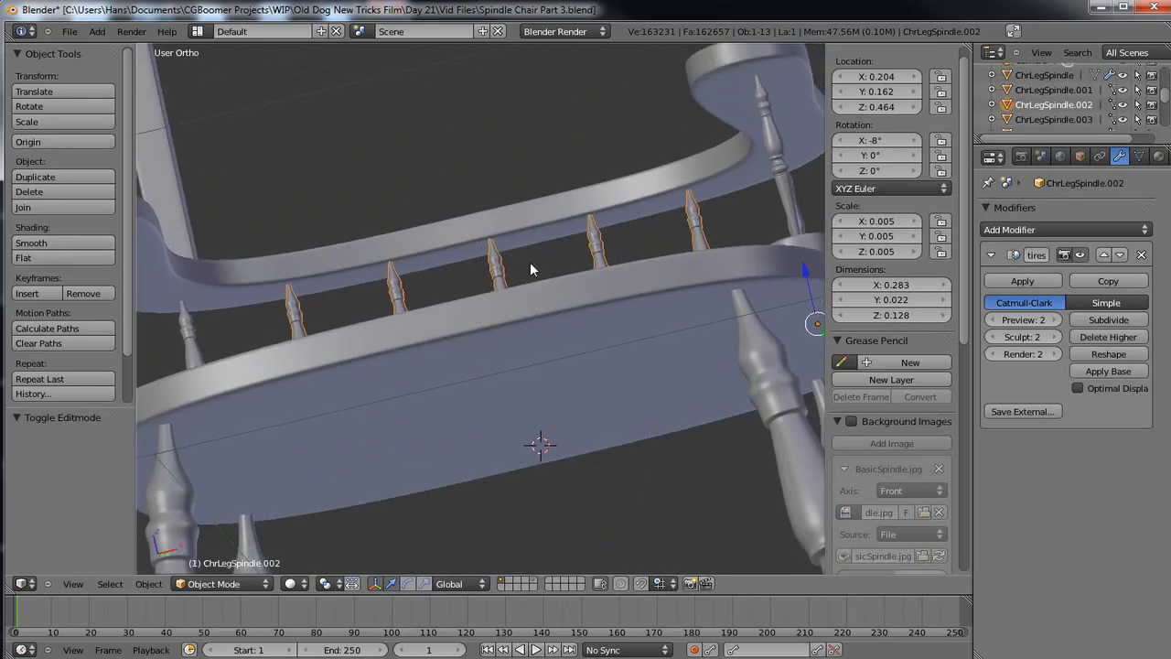
middle_click_drag(523, 270, 514, 334)
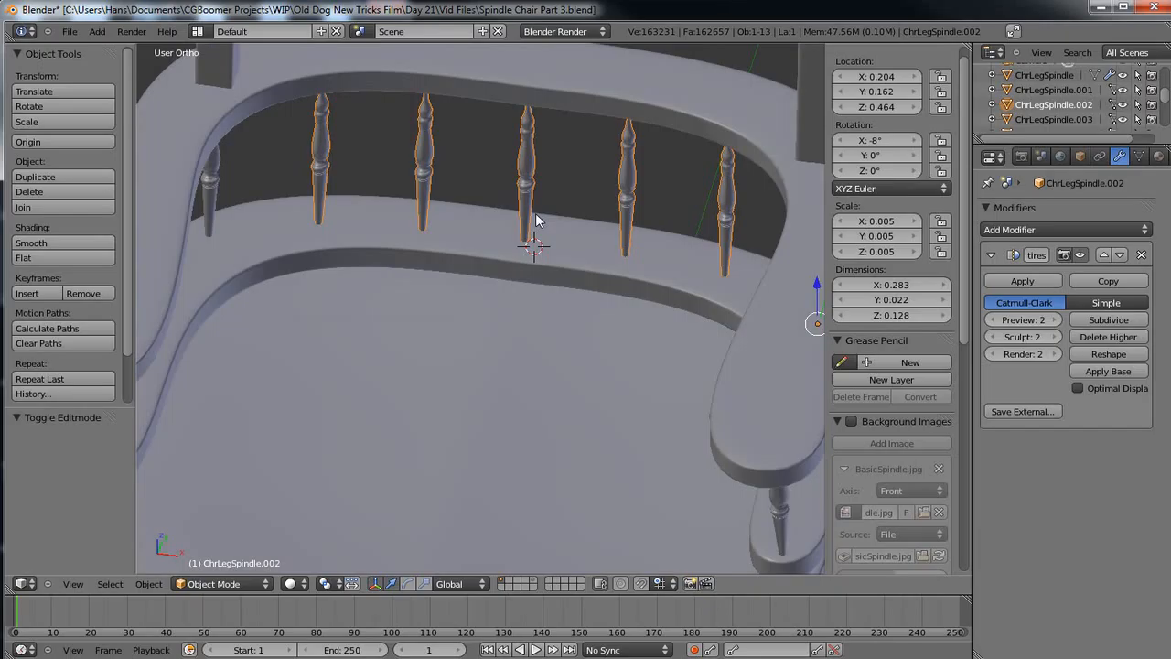
Nudge the middle spindle about 0.006 further back along global Y with proportional editing, then return to Object Mode.
key("Tab")
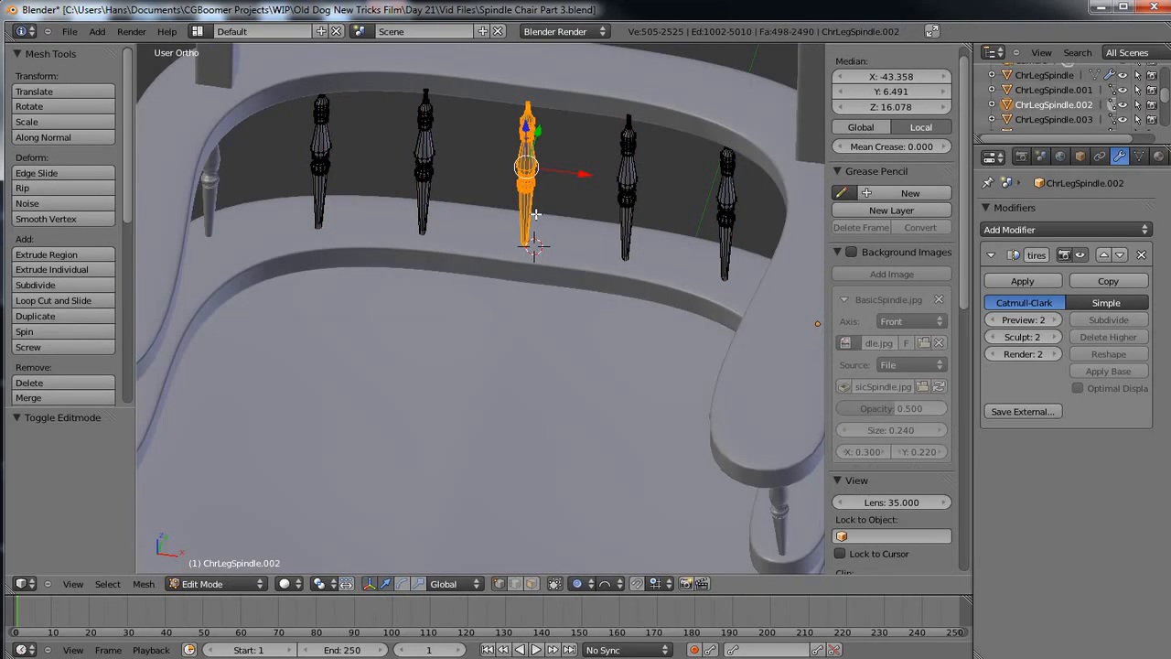
key("g")
key("y")
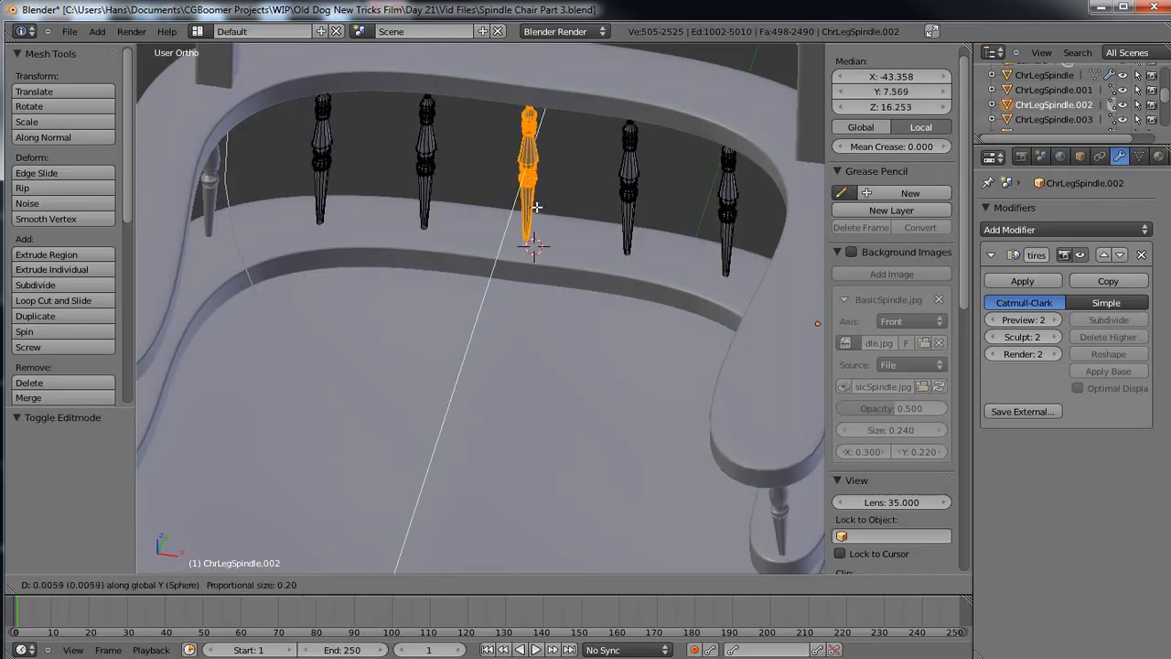
left_click(537, 208)
middle_click_drag(478, 354, 645, 240)
key("Tab")
Duplicate the curved spindle row and move the copy up along its local Z to Y 0.181, Z 0.600, on top of the arm rail.
middle_click_drag(735, 257, 589, 331)
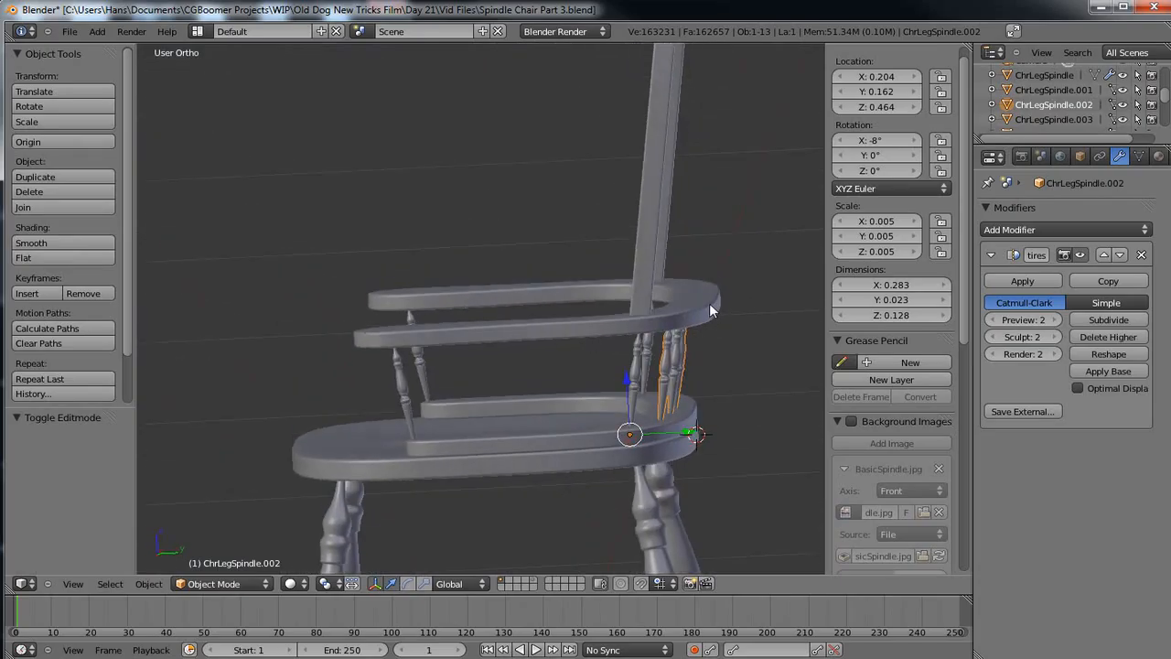
key("KP_3")
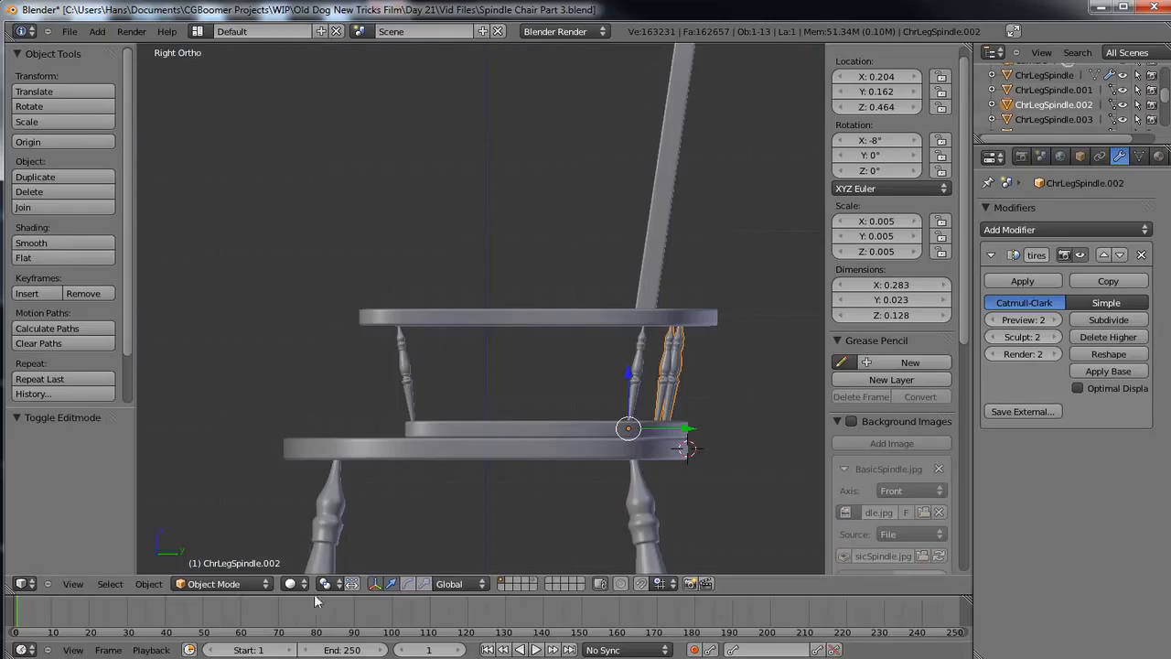
left_click(478, 586)
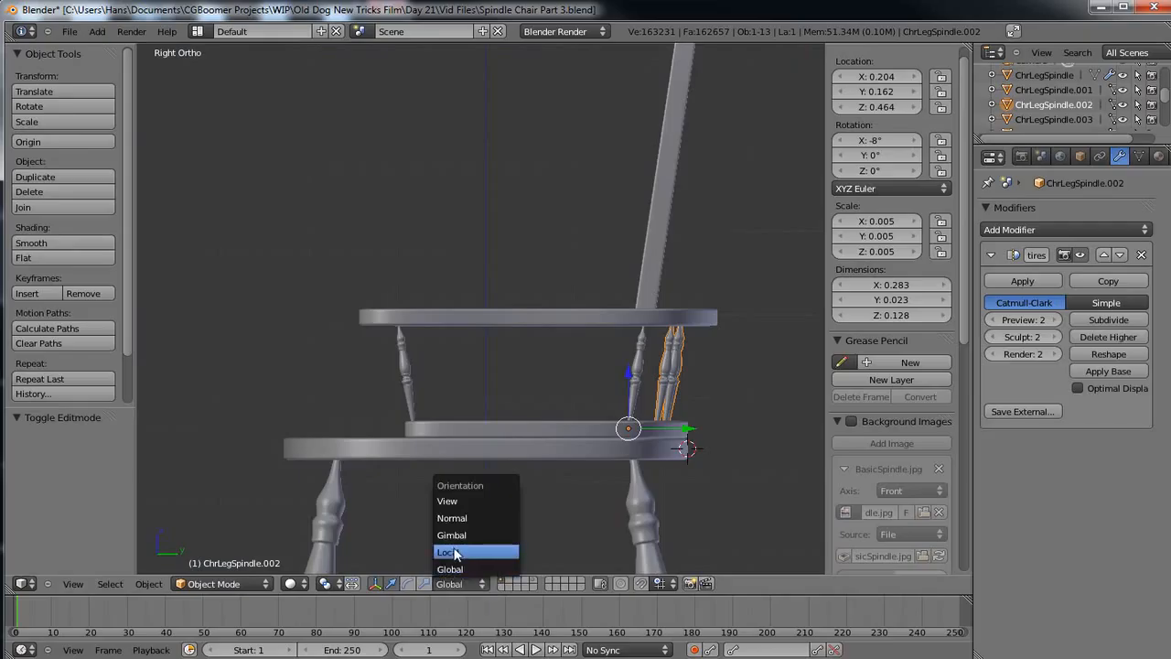
left_click(456, 552)
middle_click_drag(511, 448, 471, 466, "shift")
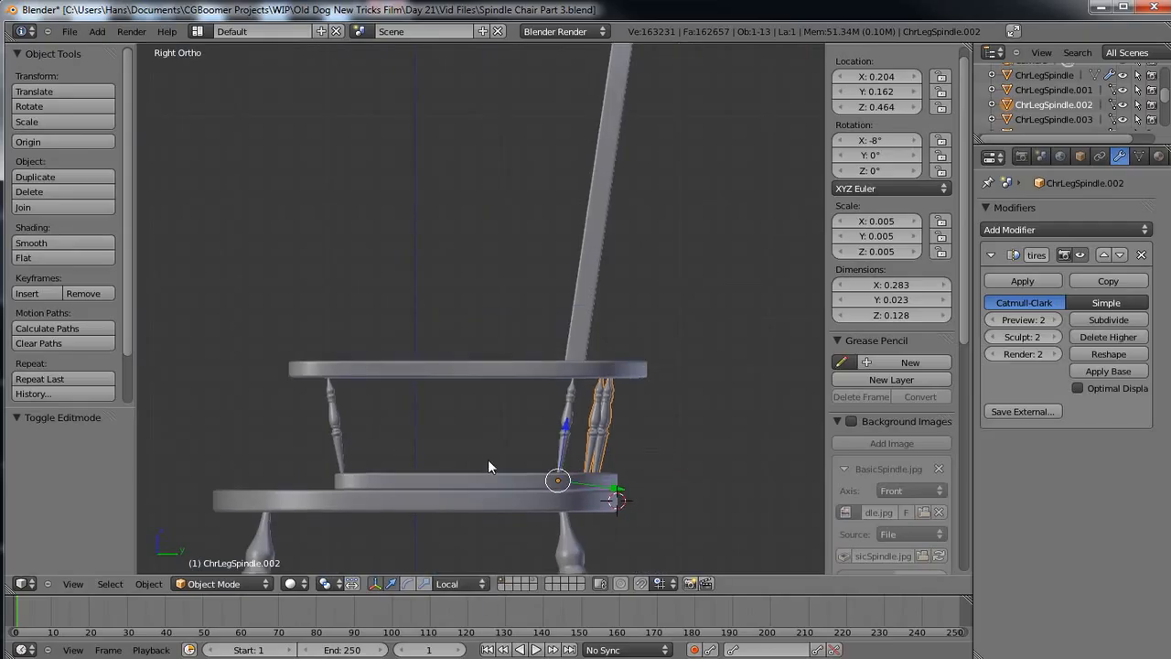
key("shift+d")
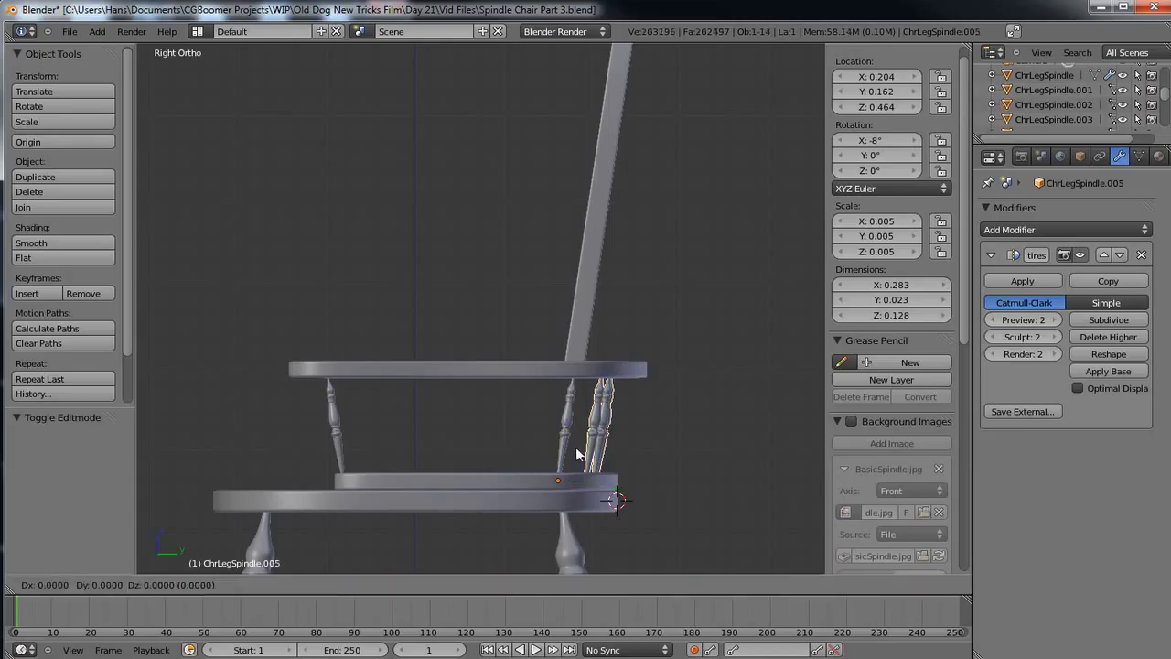
right_click(577, 449)
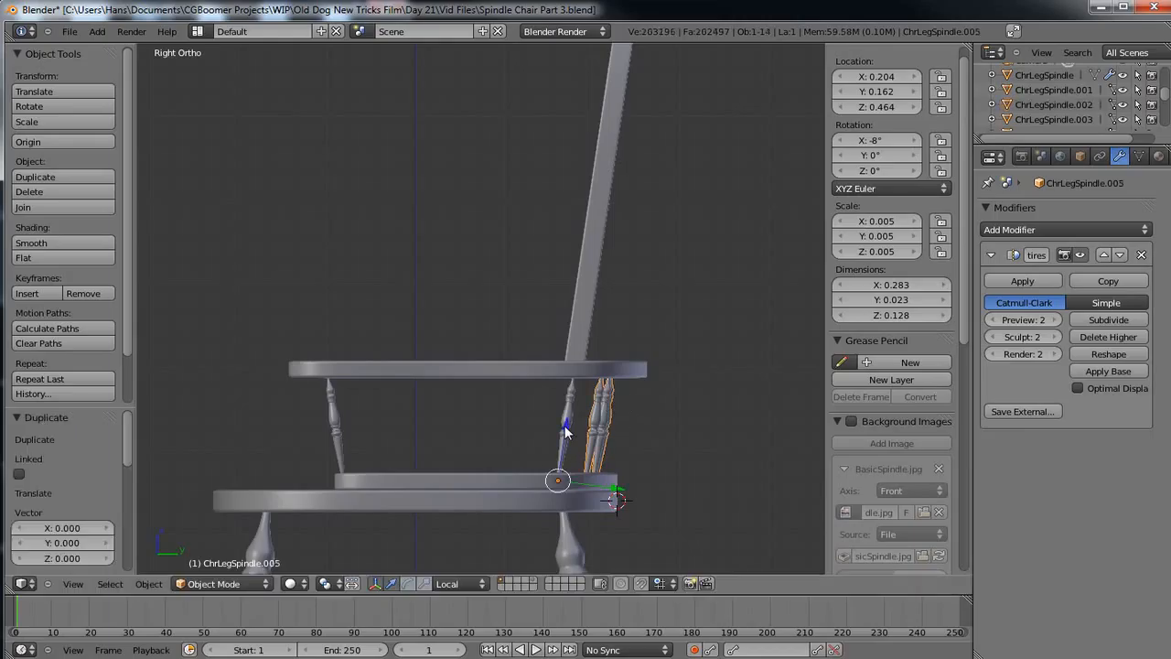
left_click_drag(565, 424, 587, 312)
Stretch the upper spindle row along its local Z by about 4.017 so it reaches nearly to the top of the back hoop.
mouse_move(506, 397)
middle_mouse_down()
mouse_move(626, 420)
mouse_move(656, 395)
mouse_move(506, 405)
middle_mouse_up()
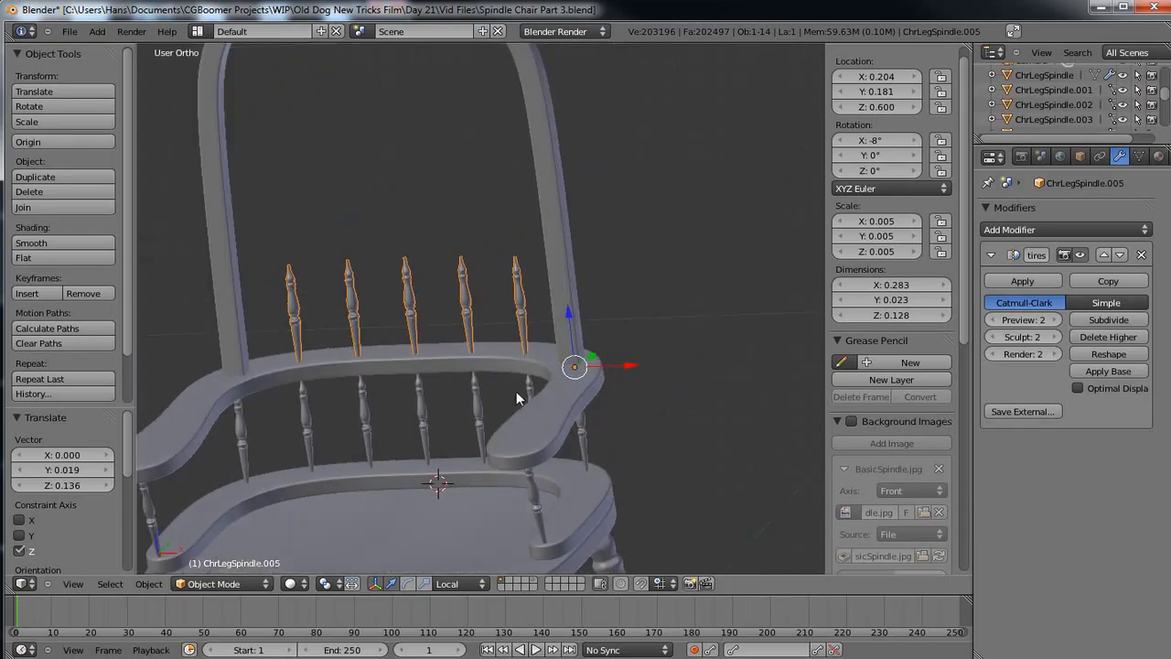
middle_click_drag(432, 455, 597, 383)
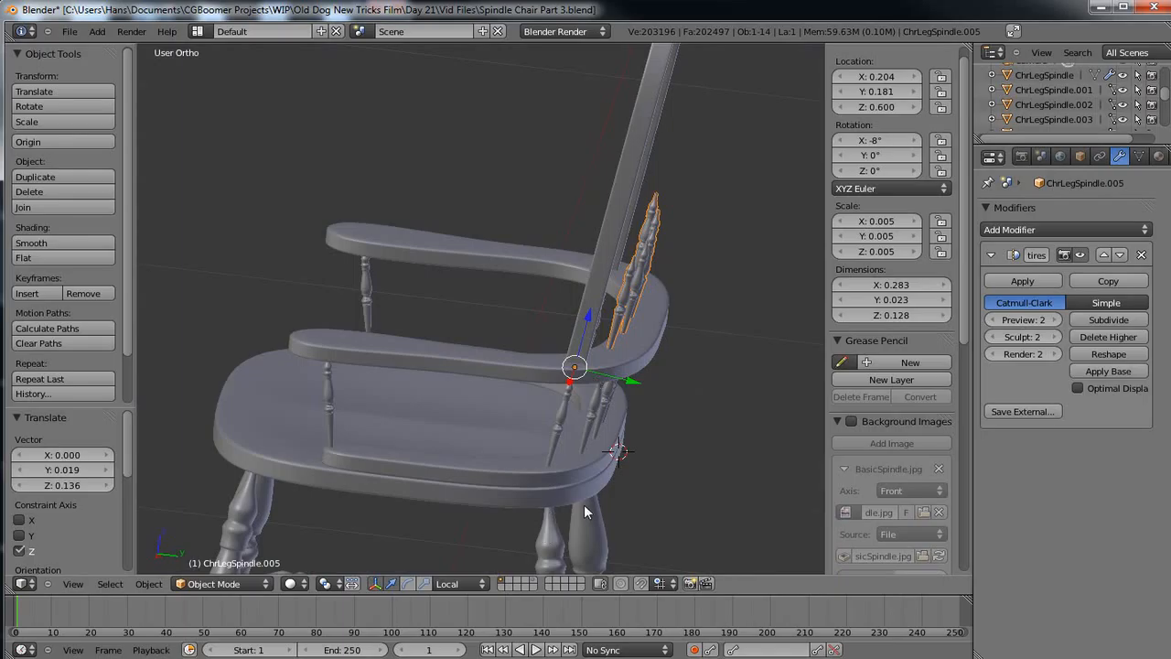
key("KP_3")
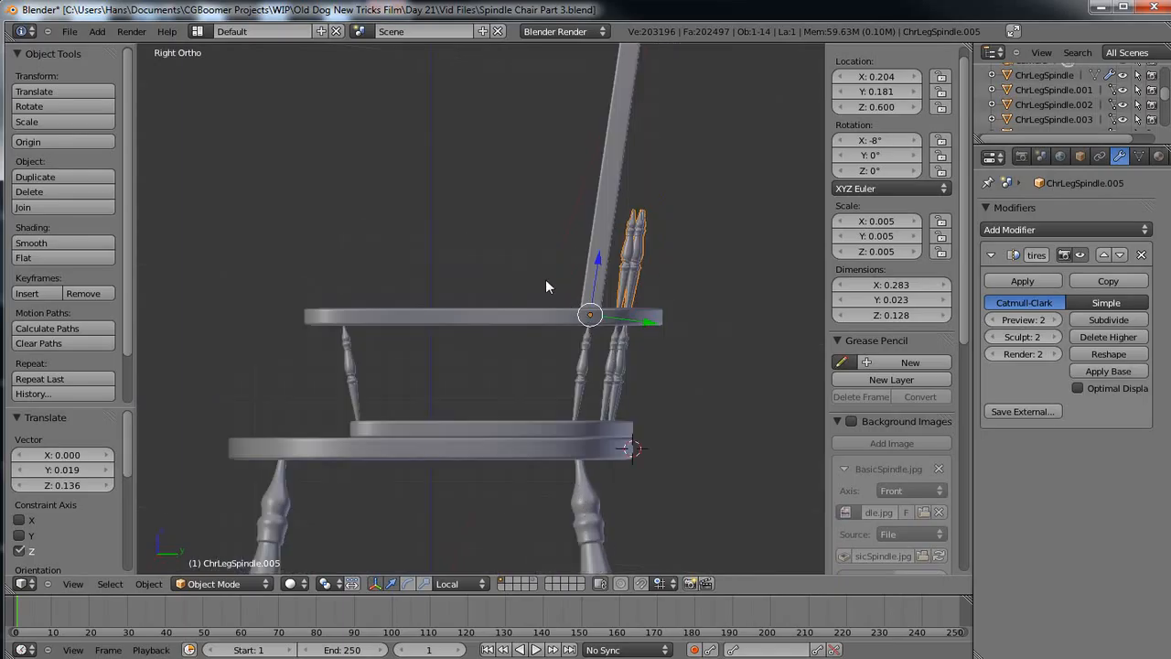
middle_click_drag(543, 297, 506, 422, "shift")
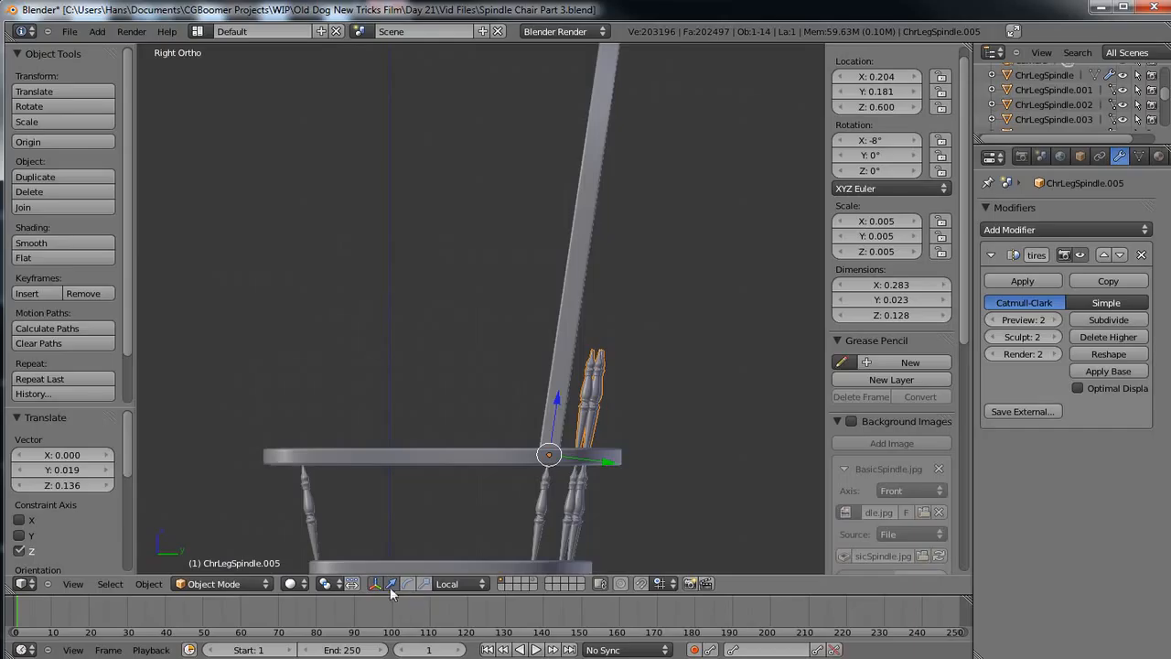
left_click(423, 585)
scroll(602, 318, "down", 2)
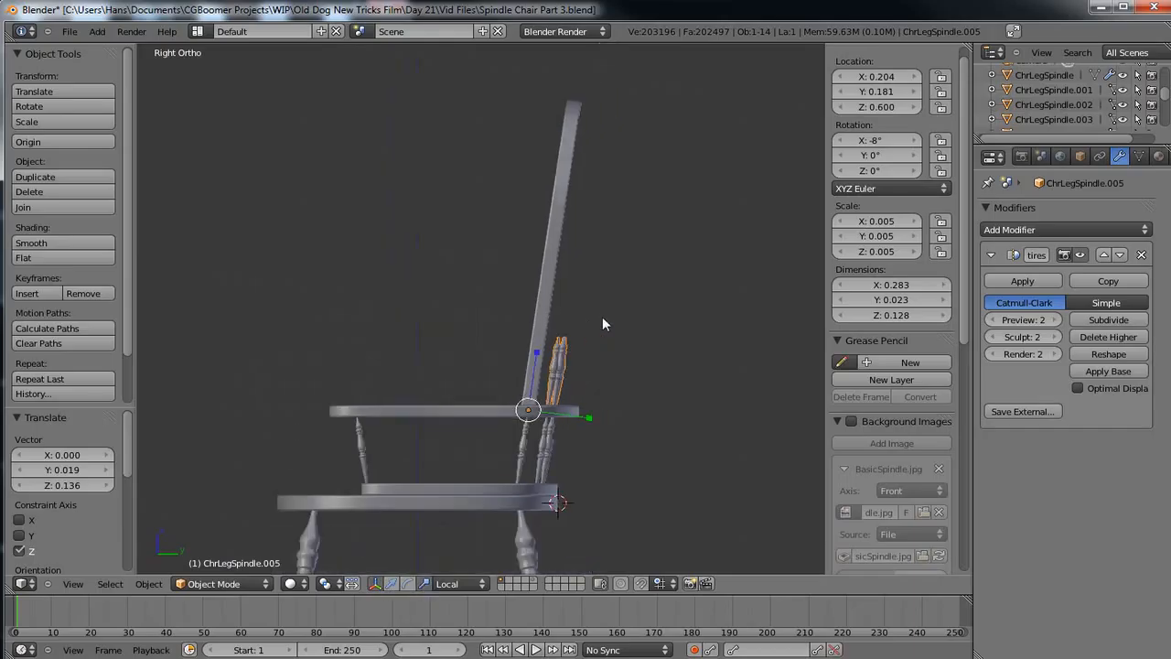
middle_click_drag(569, 294, 551, 352, "shift")
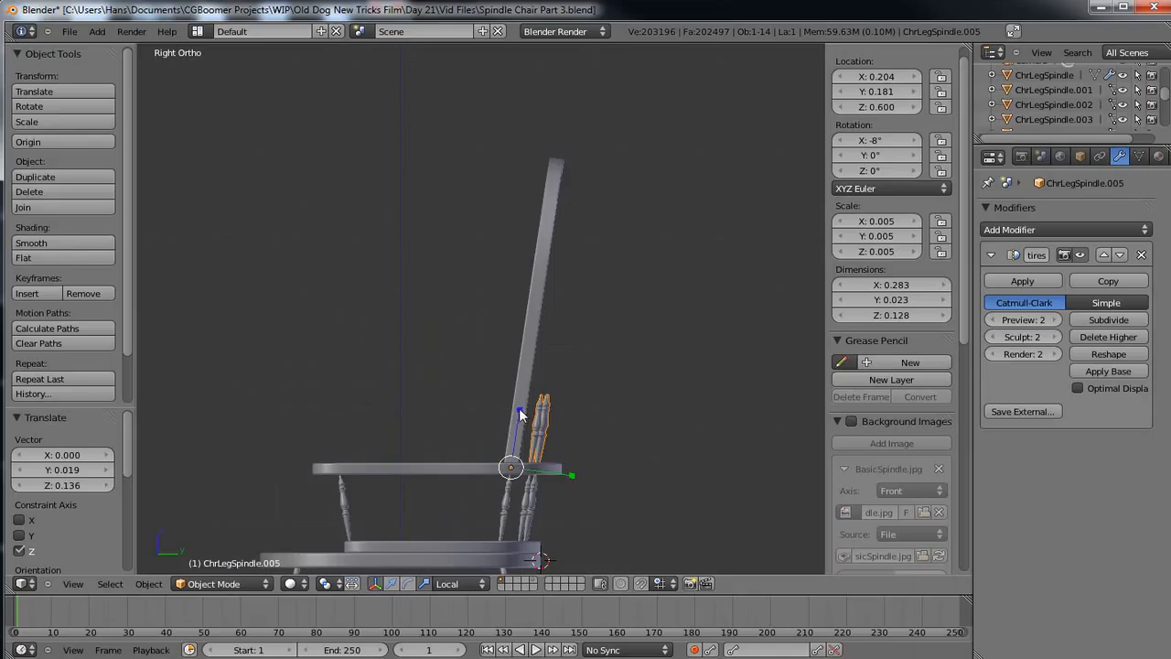
key("s")
key("z")
key("z")
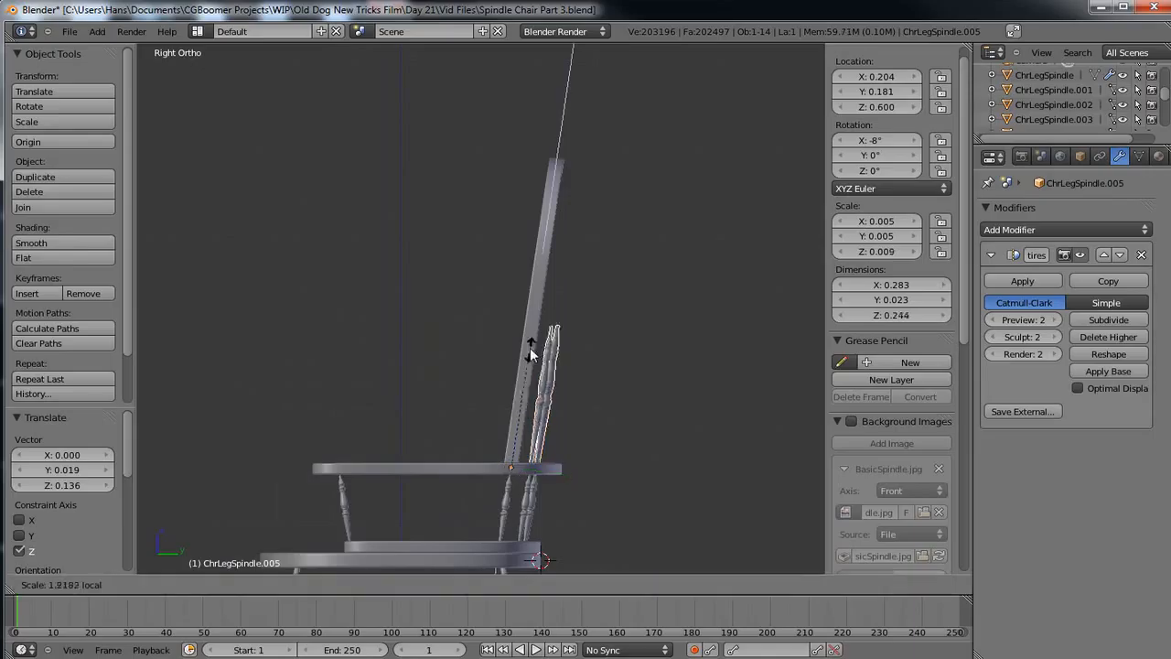
left_click(551, 240)
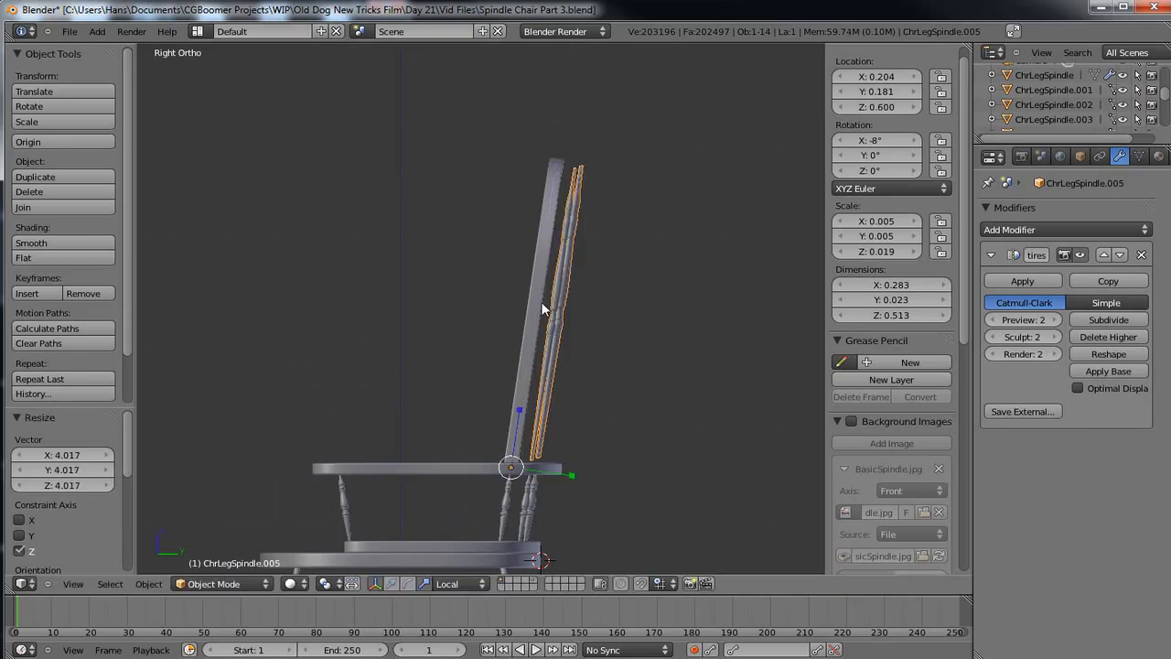
Lower the upper spindle row along its local Z to Y 0.178, Z 0.580 so it meets the arm rail.
middle_click_drag(160, 342, 334, 331)
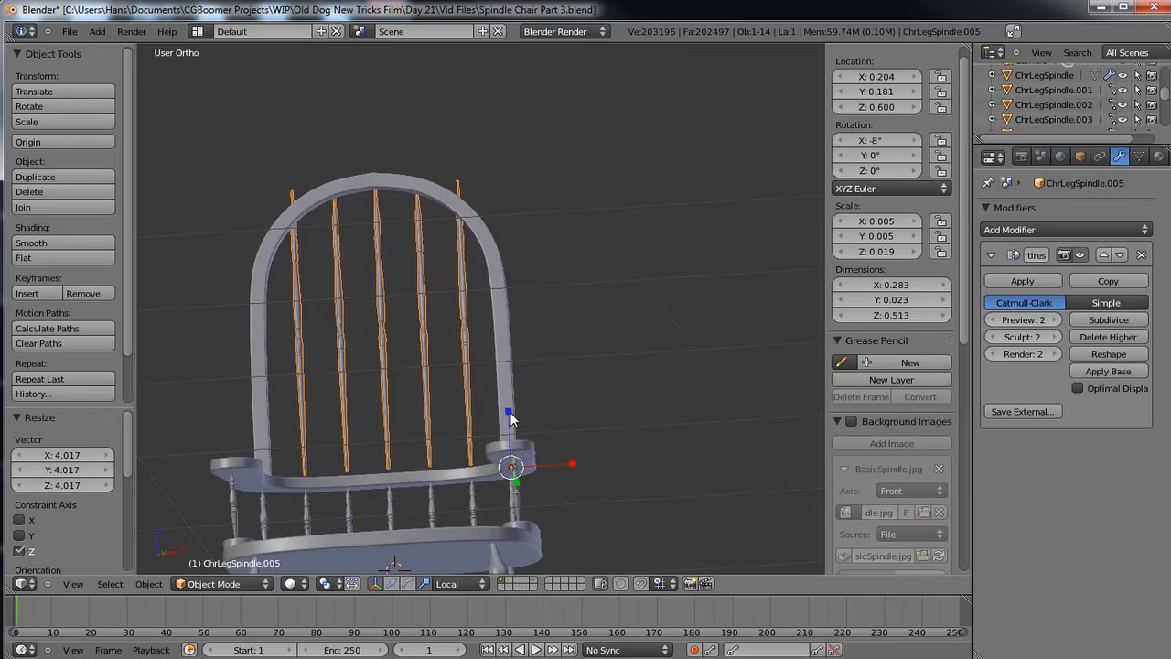
left_click(393, 585)
left_click_drag(509, 416, 511, 422)
middle_click_drag(405, 450, 400, 521)
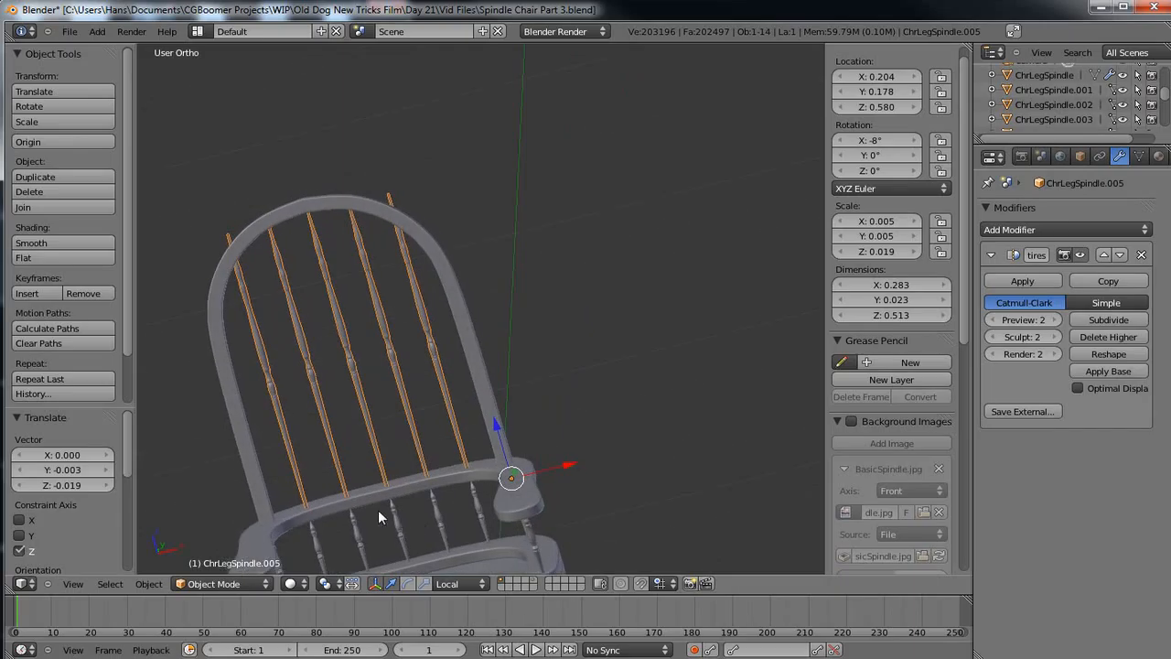
scroll(379, 515, "up", 2)
middle_click_drag(303, 473, 434, 333)
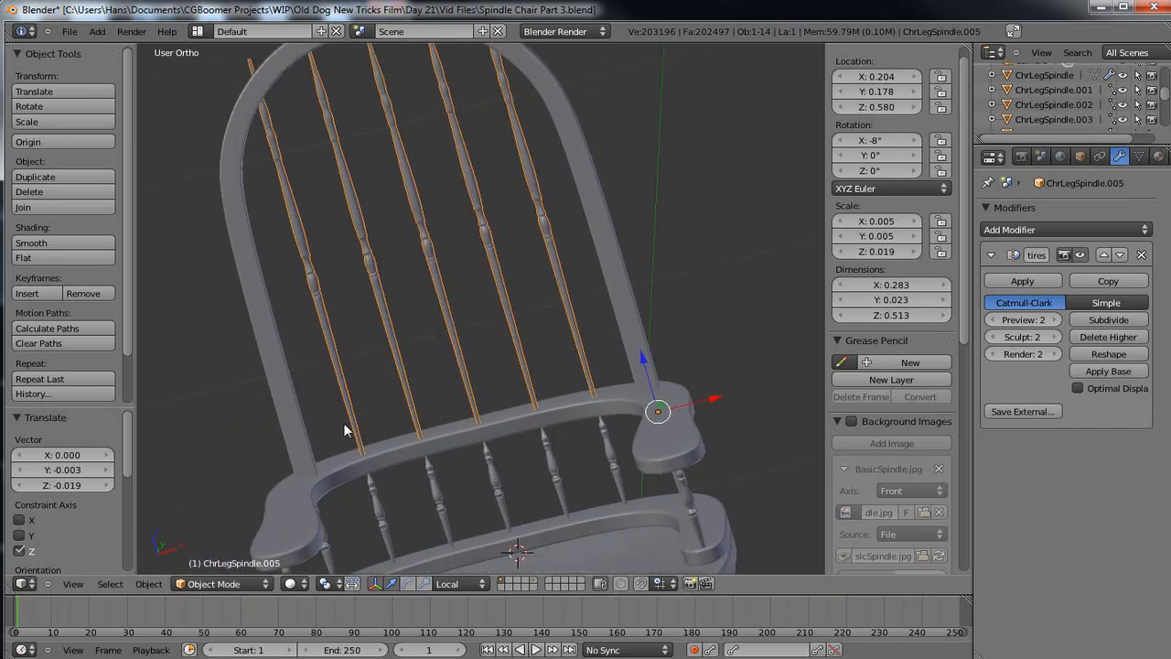
middle_click_drag(345, 430, 341, 365)
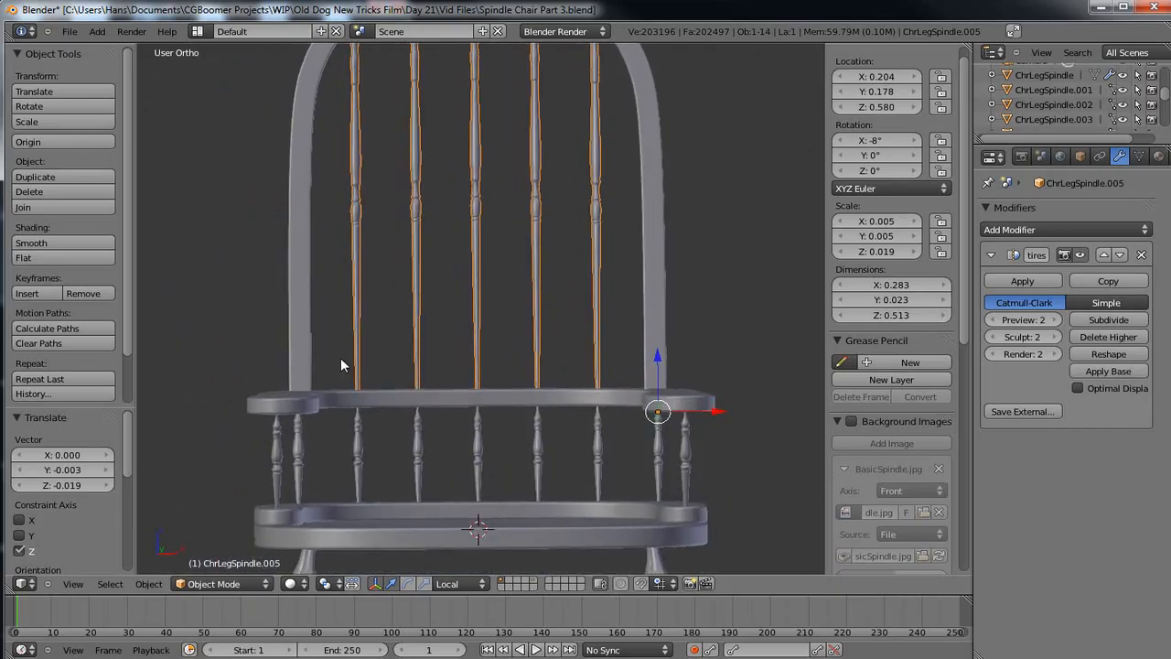
Stretch the upper spindle row along its local Z by about 1.039 so the middle spindle reaches the hoop's underside.
left_click(426, 586)
middle_click_drag(638, 333, 469, 76)
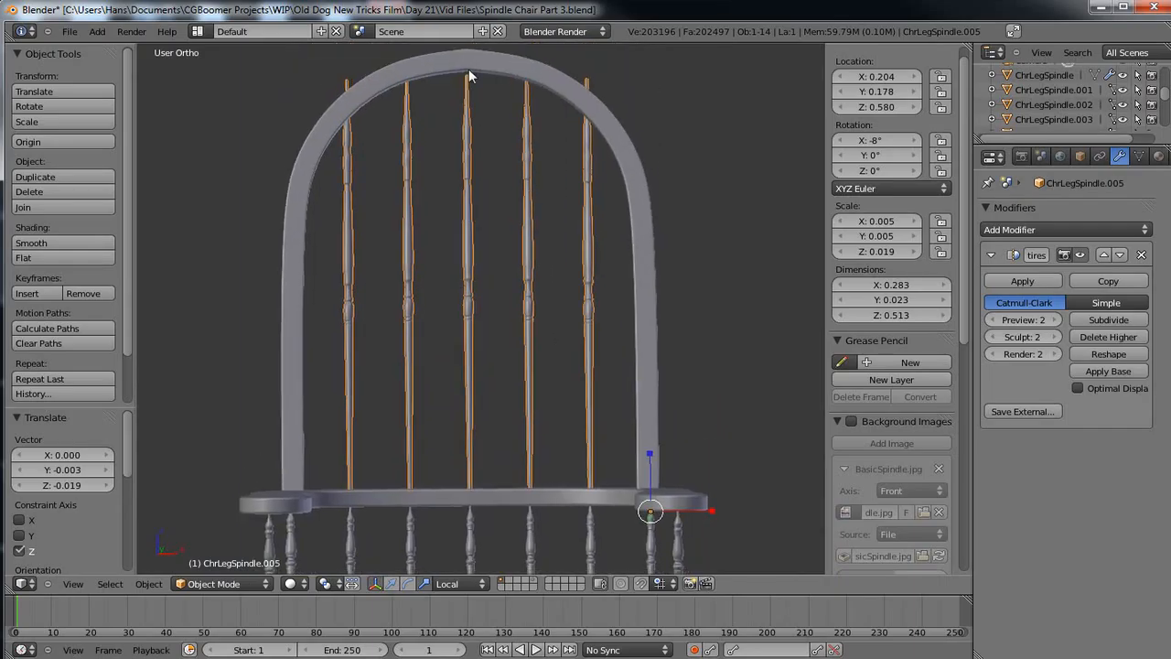
left_click(650, 450)
left_click_drag(649, 451, 652, 452)
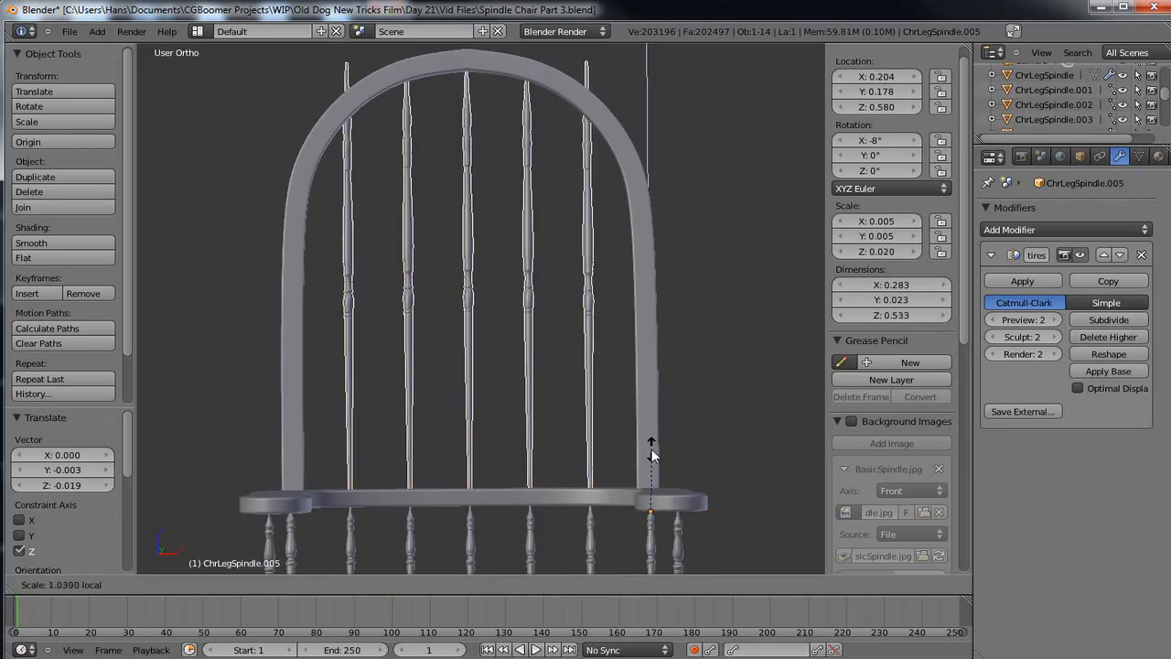
left_click(651, 448)
scroll(426, 212, "down", 2)
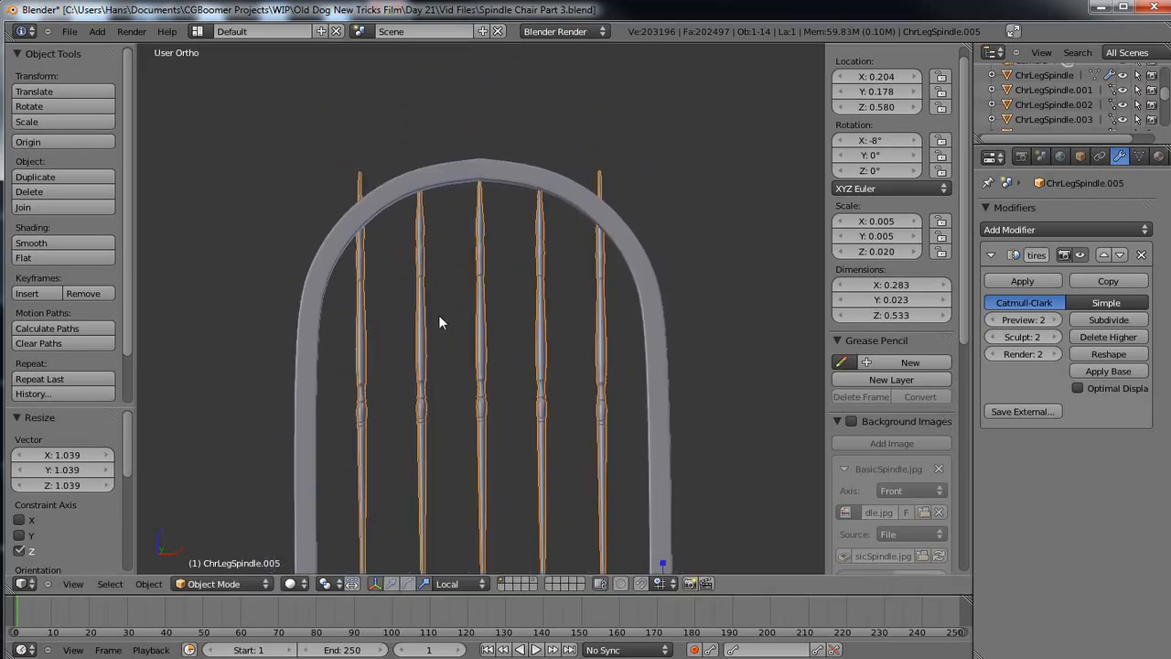
Enter Edit Mode on the tall back hoop and select the edge loop at the centre of its arch in top view.
middle_click_drag(469, 268, 470, 392)
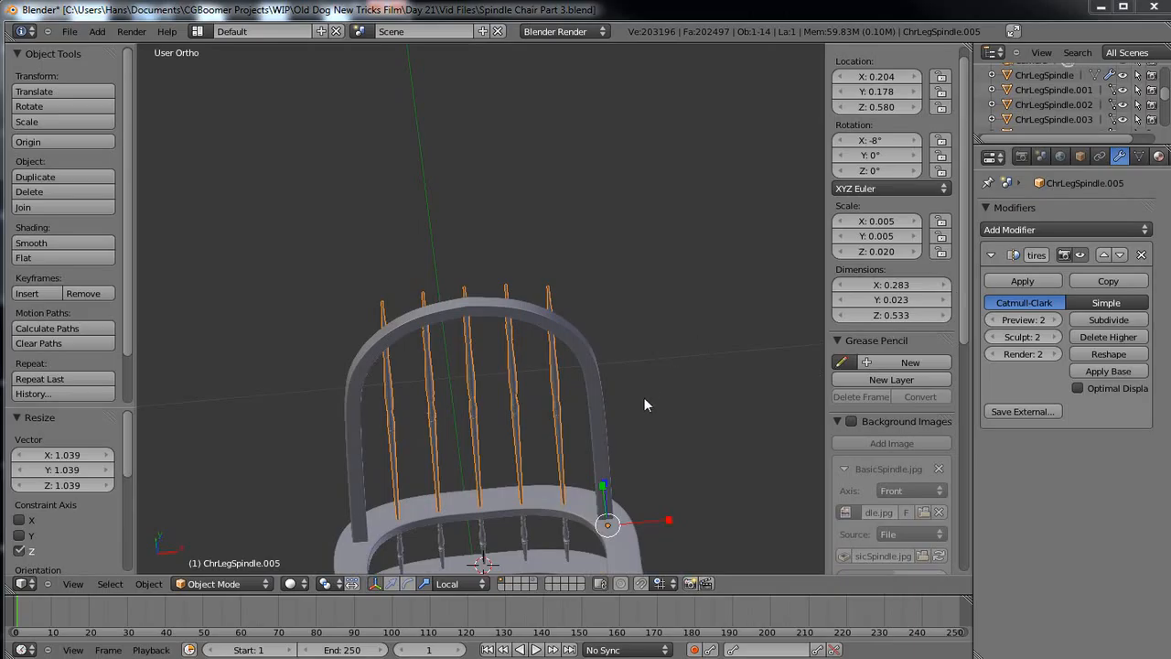
right_click(600, 409)
middle_click_drag(676, 211, 675, 238)
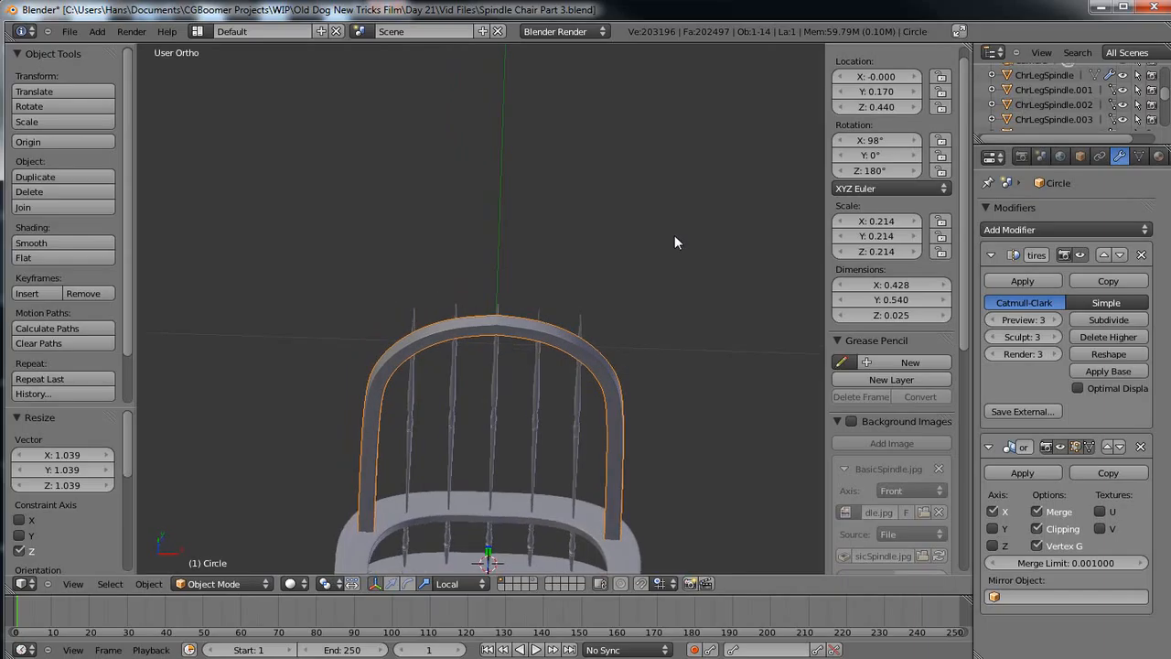
key("KP_7")
middle_click_drag(580, 374, 562, 238, "shift")
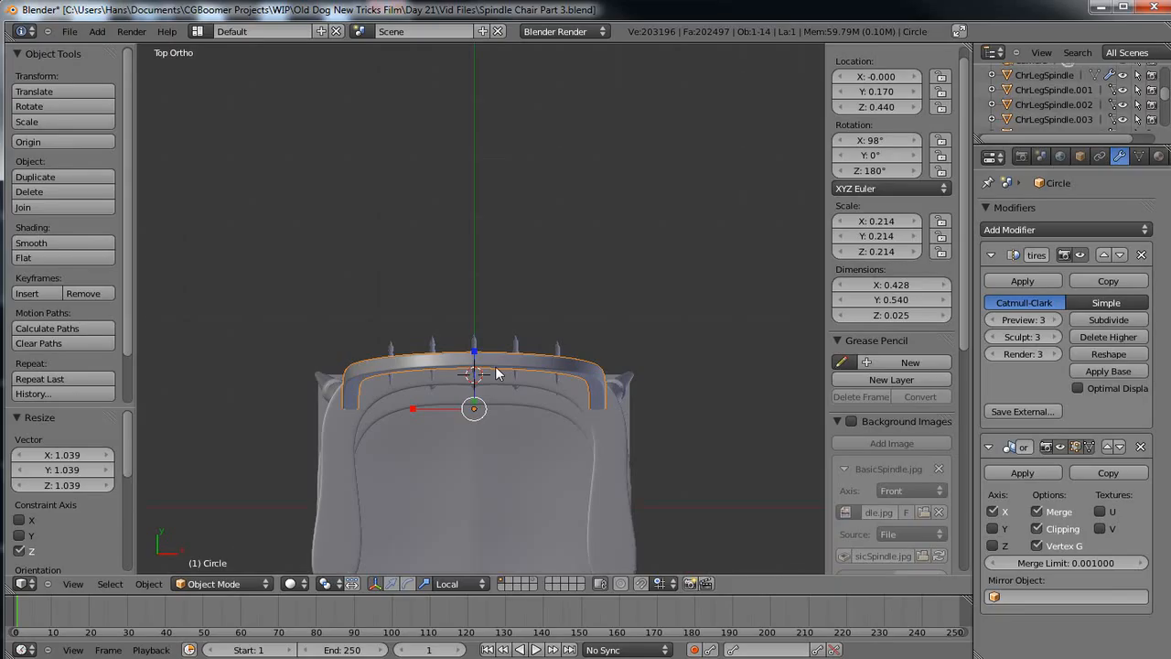
key("Tab")
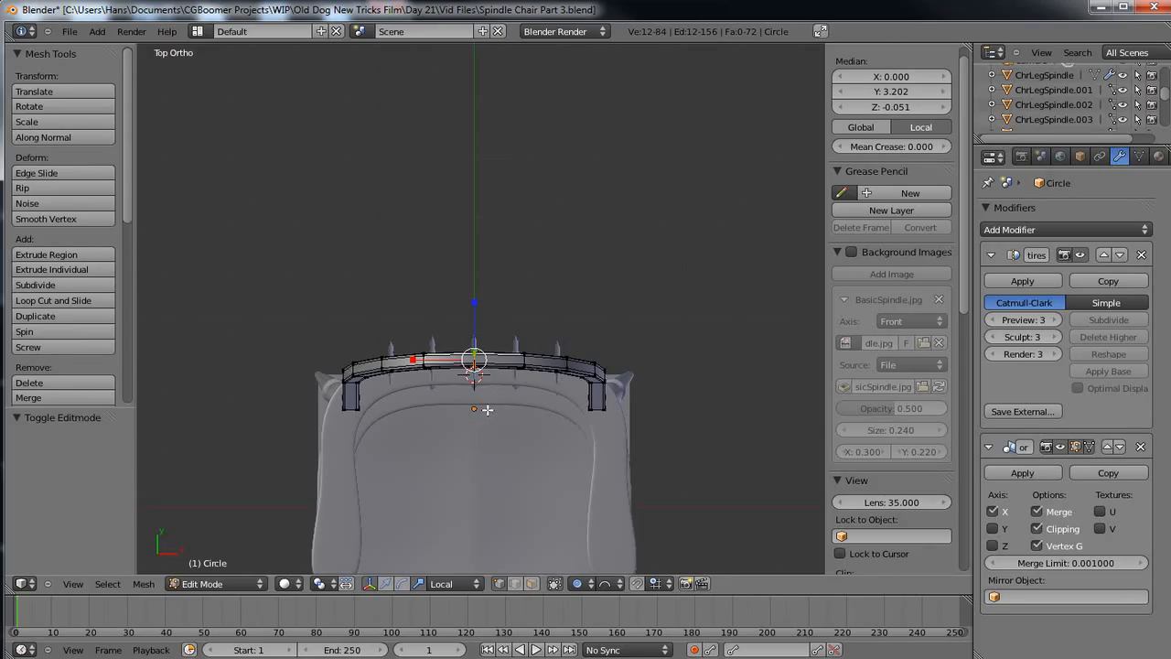
scroll(488, 410, "up", 1)
scroll(488, 409, "up", 3)
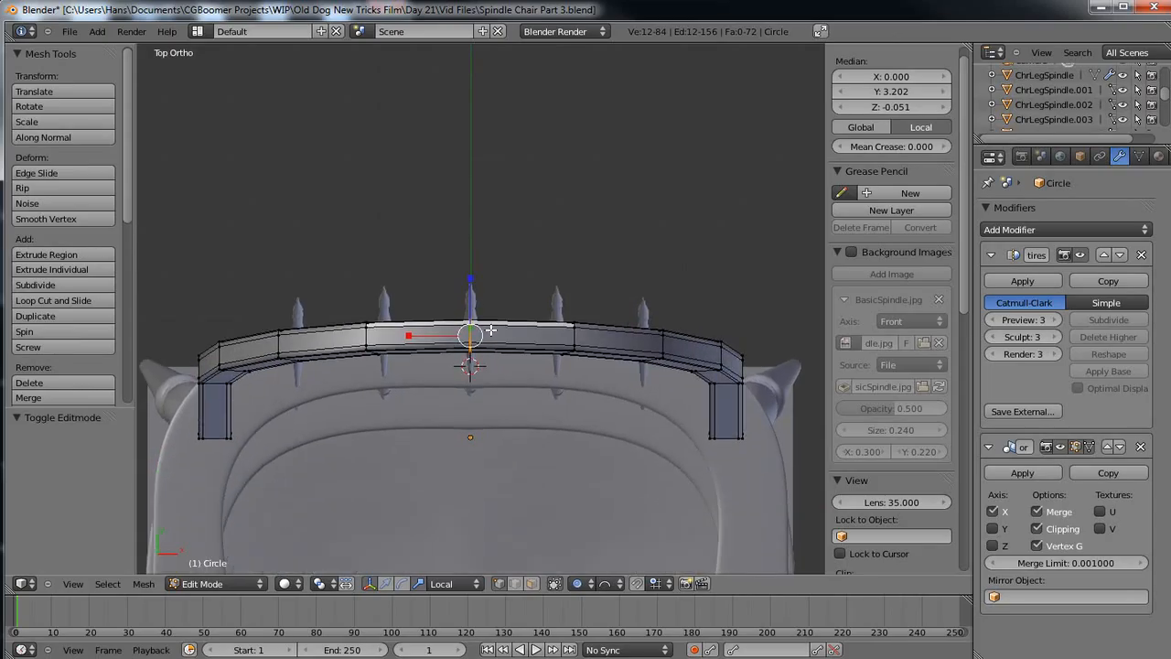
key("a")
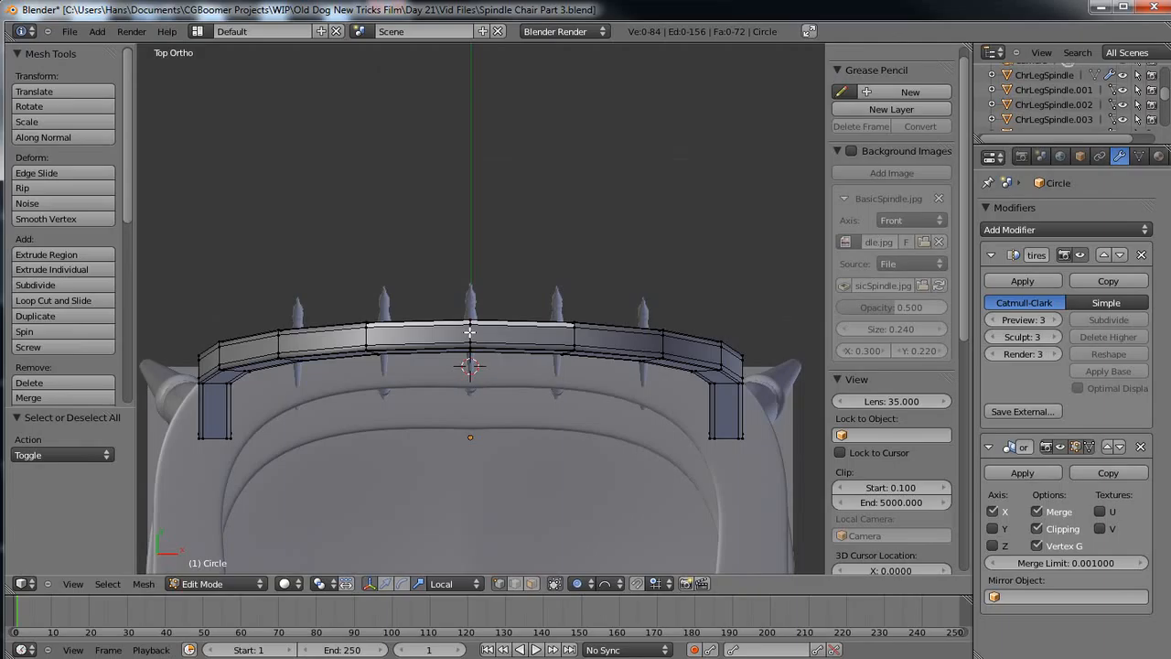
right_click(470, 333, "alt")
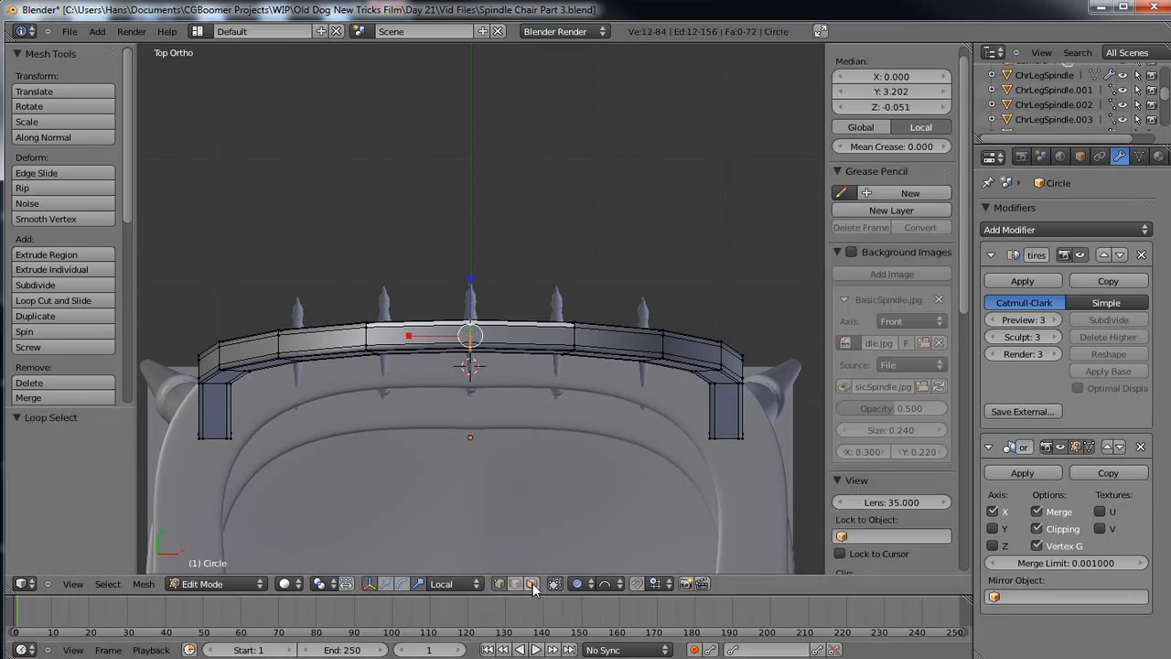
Switch to Global orientation and move the hoop's centre loop about 0.047 along Y with proportional size 0.24, bowing the arch backward.
left_click(370, 584)
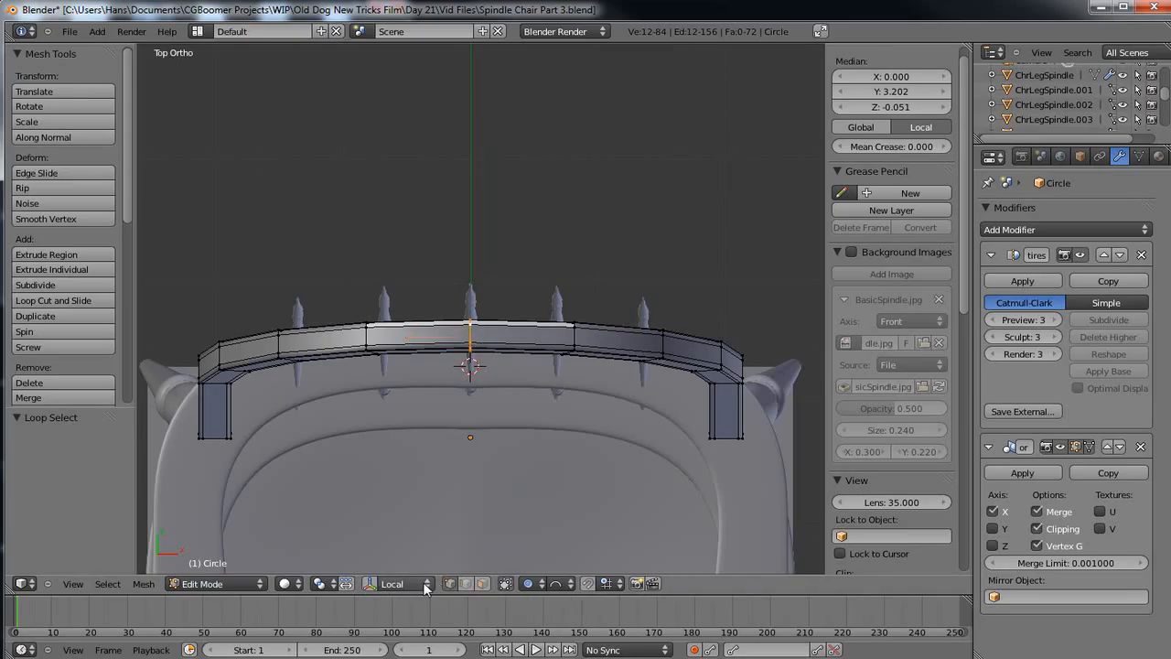
left_click(424, 586)
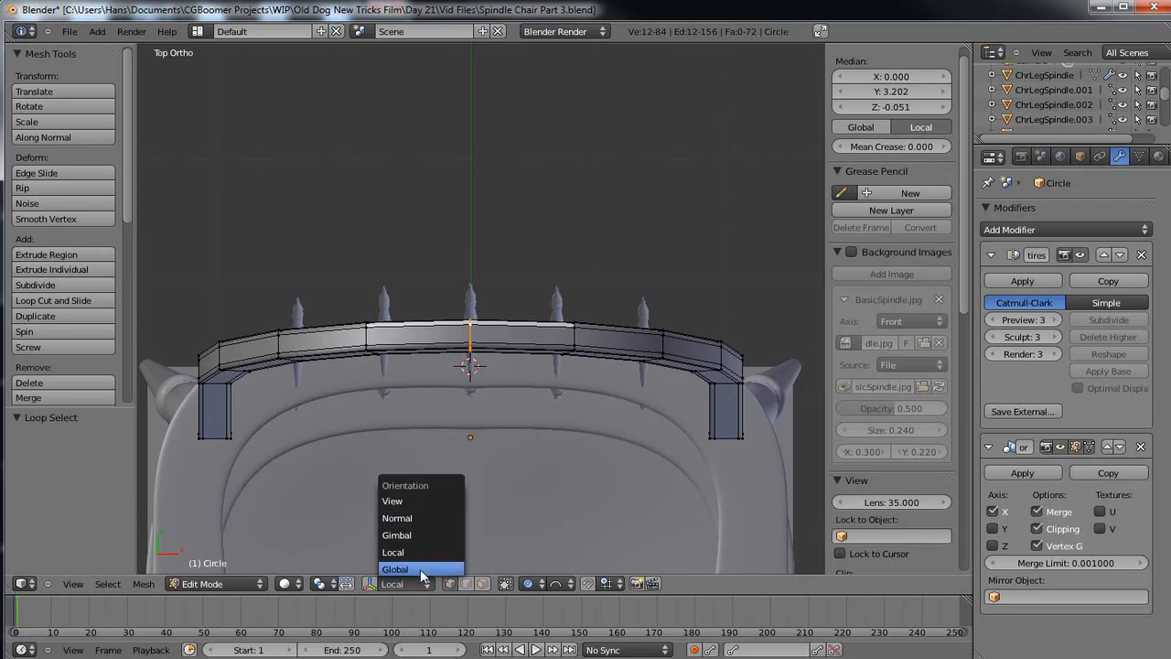
left_click(420, 569)
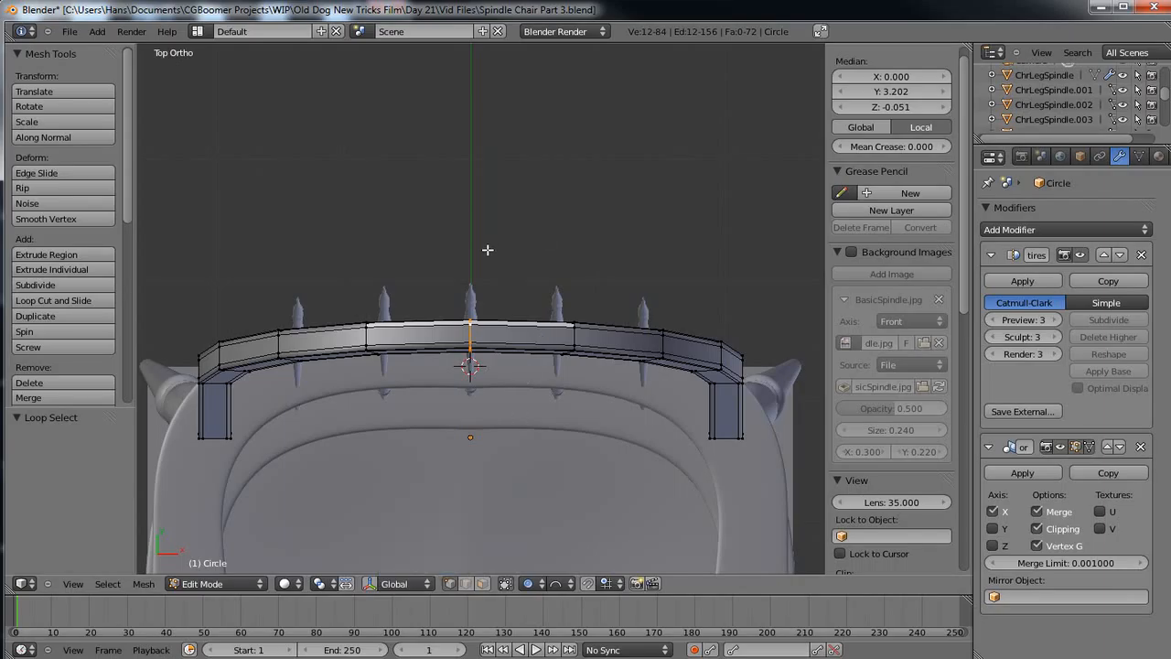
key("g")
scroll(475, 239, "down", 1)
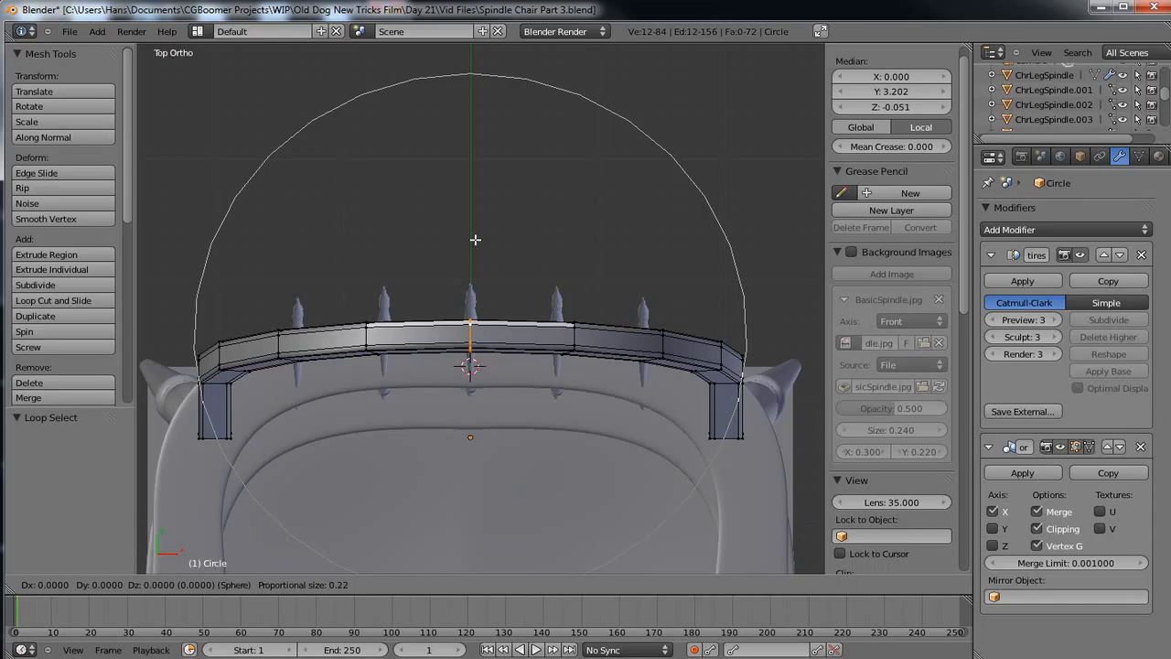
key("y")
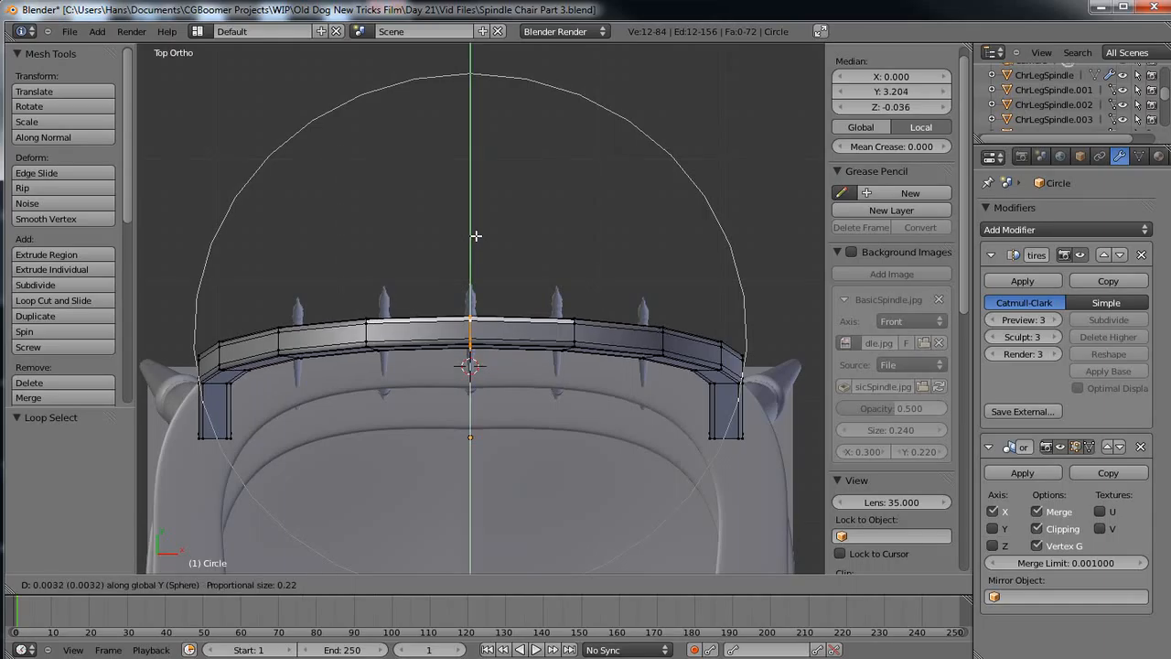
scroll(479, 224, "down", 1)
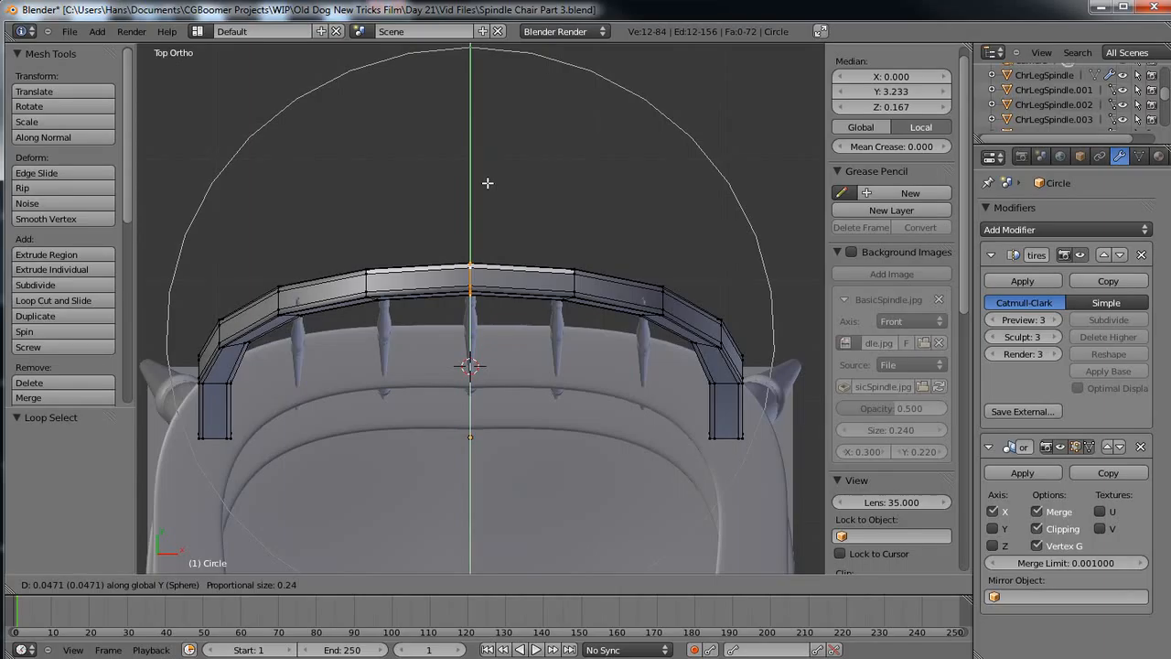
left_click(488, 183)
Nudge the hoop's centre loop about -0.003 along global Y with proportional editing to line it up with the middle spindle.
middle_click_drag(490, 437, 464, 538)
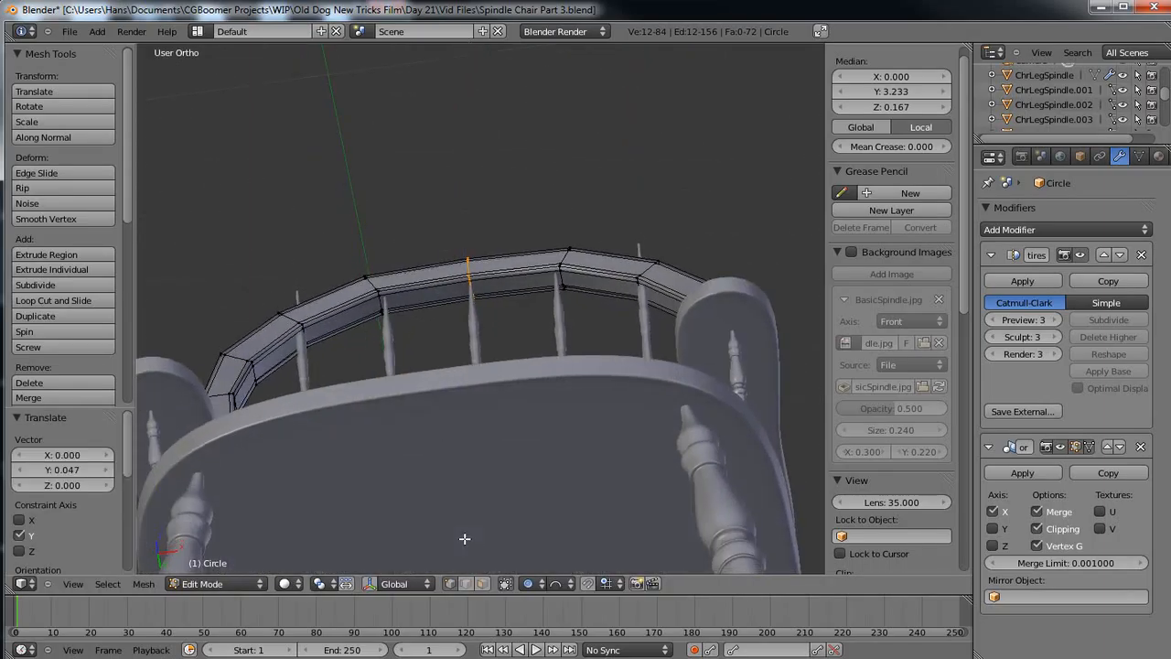
middle_click_drag(464, 539, 494, 428)
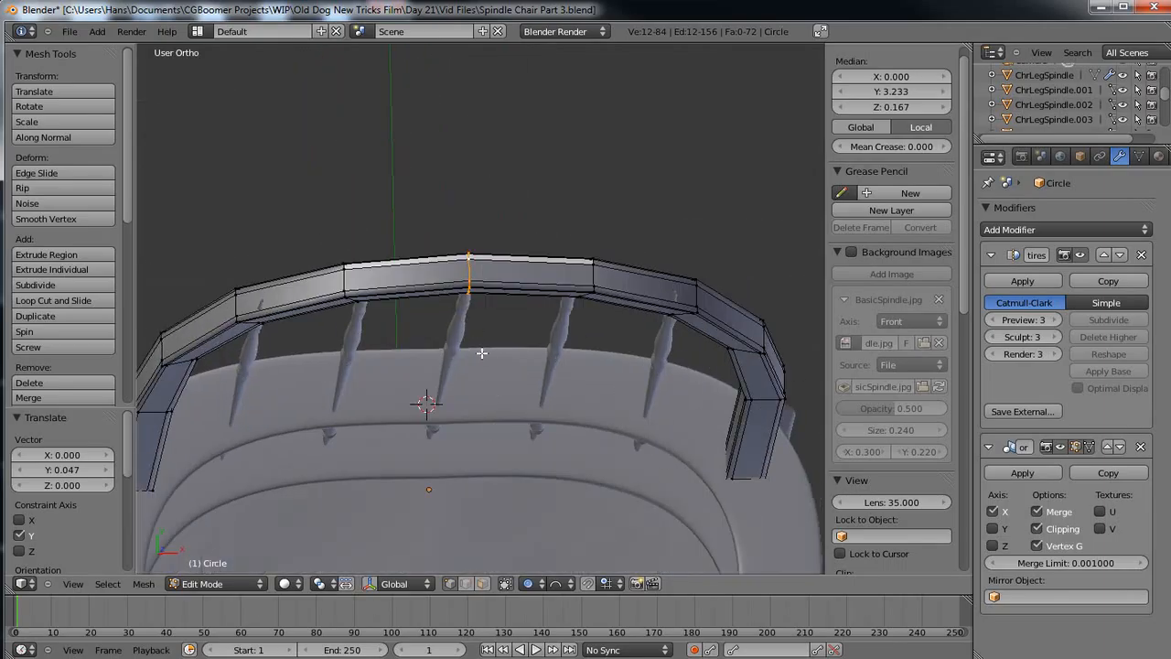
middle_click_drag(478, 358, 489, 267)
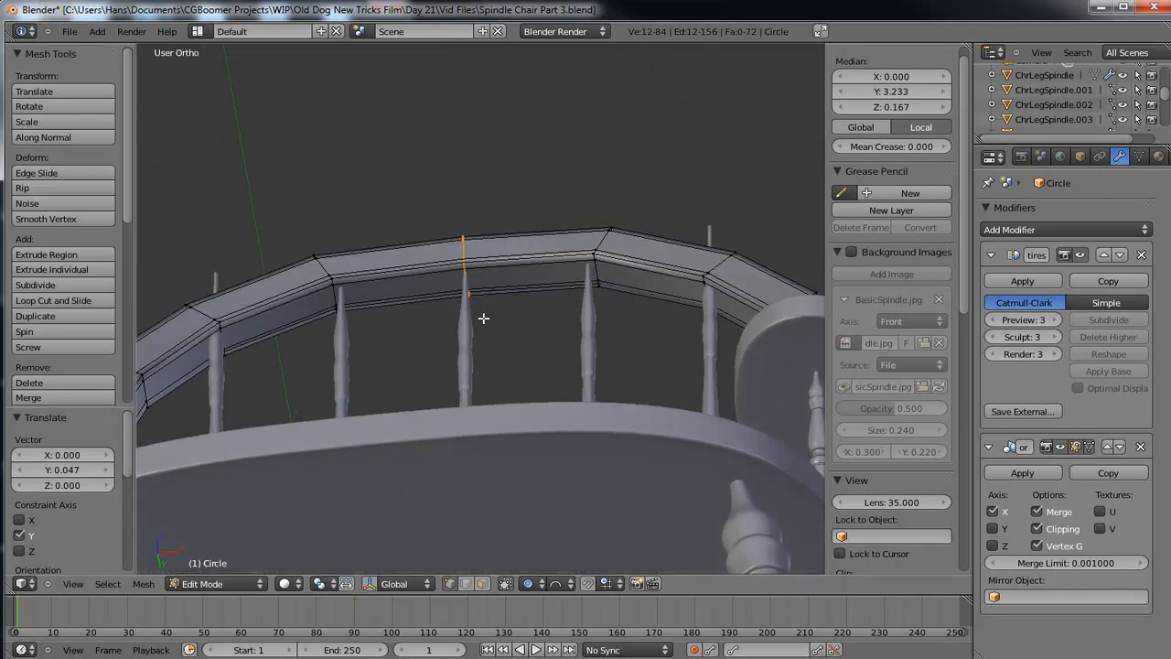
key("g")
key("y")
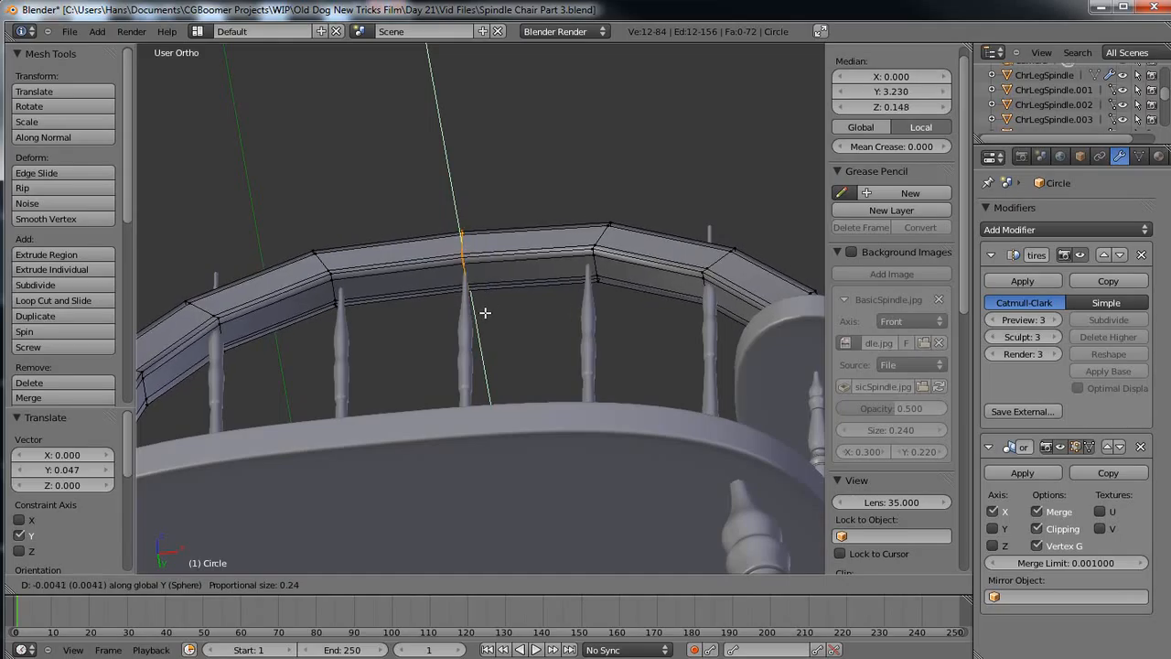
left_click(486, 313)
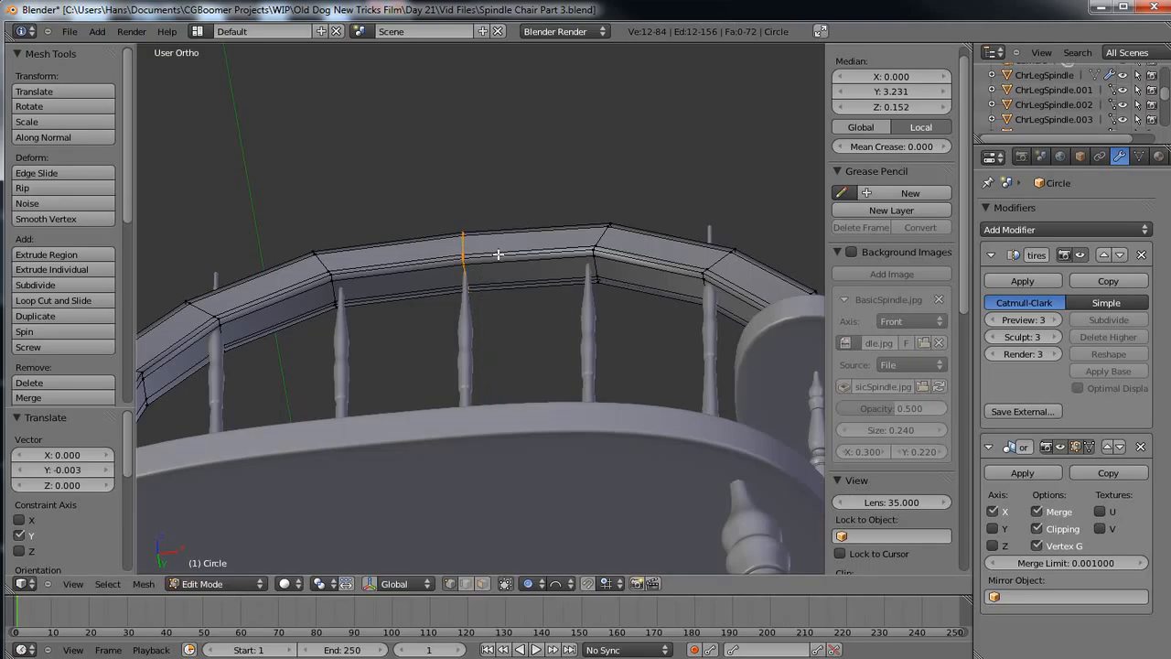
Select the hoop's edge loop where the arch meets its straight sides in front view.
key("KP_1")
scroll(504, 313, "down", 6)
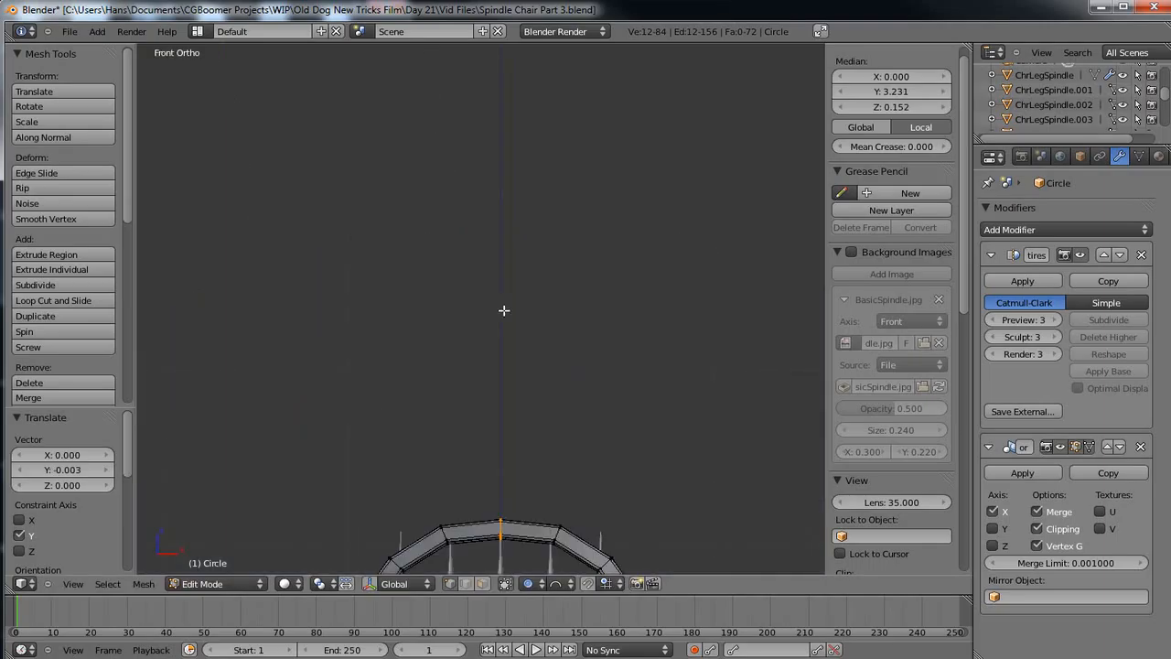
scroll(488, 409, "up", 6)
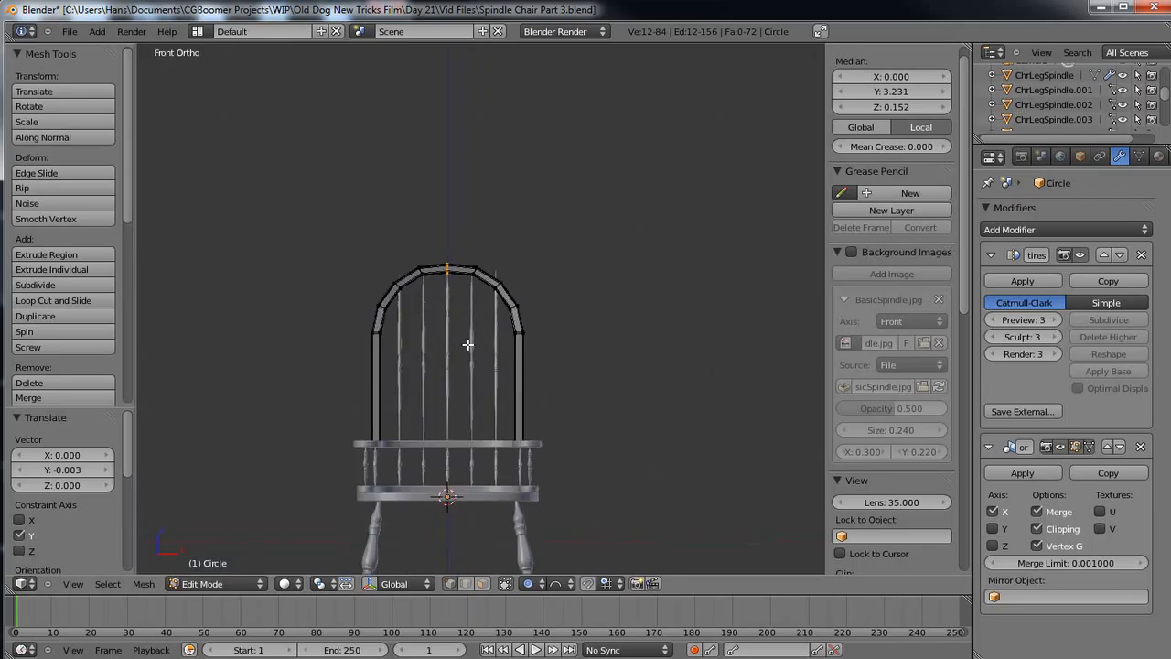
middle_click_drag(462, 357, 450, 317, "shift")
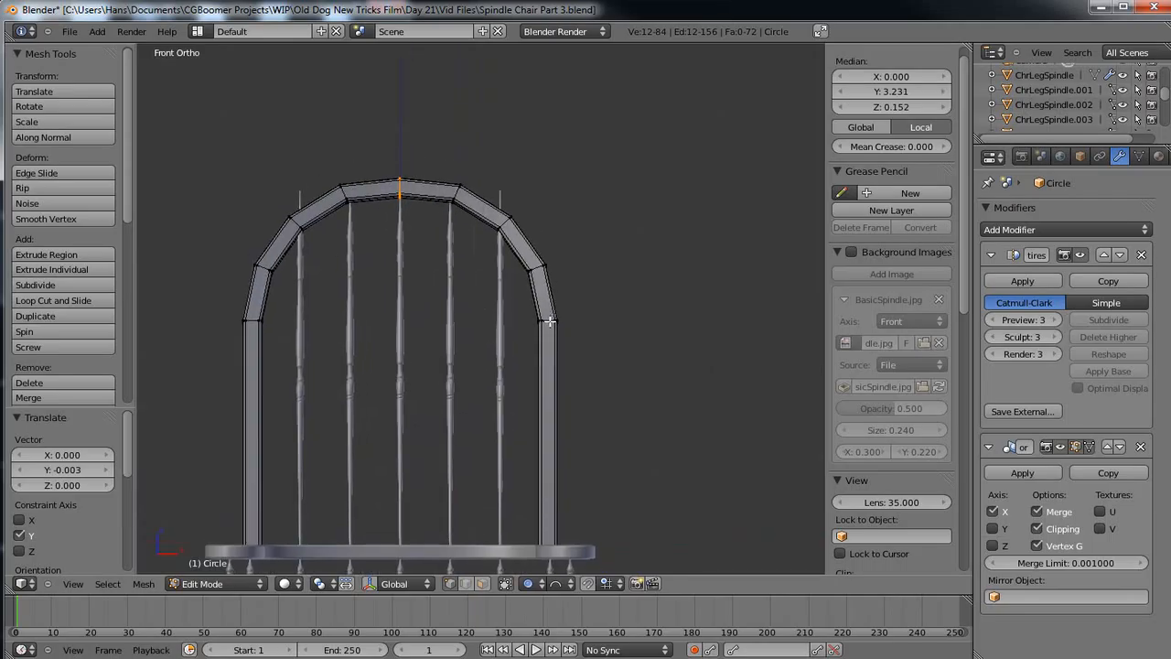
right_click(549, 320, "alt")
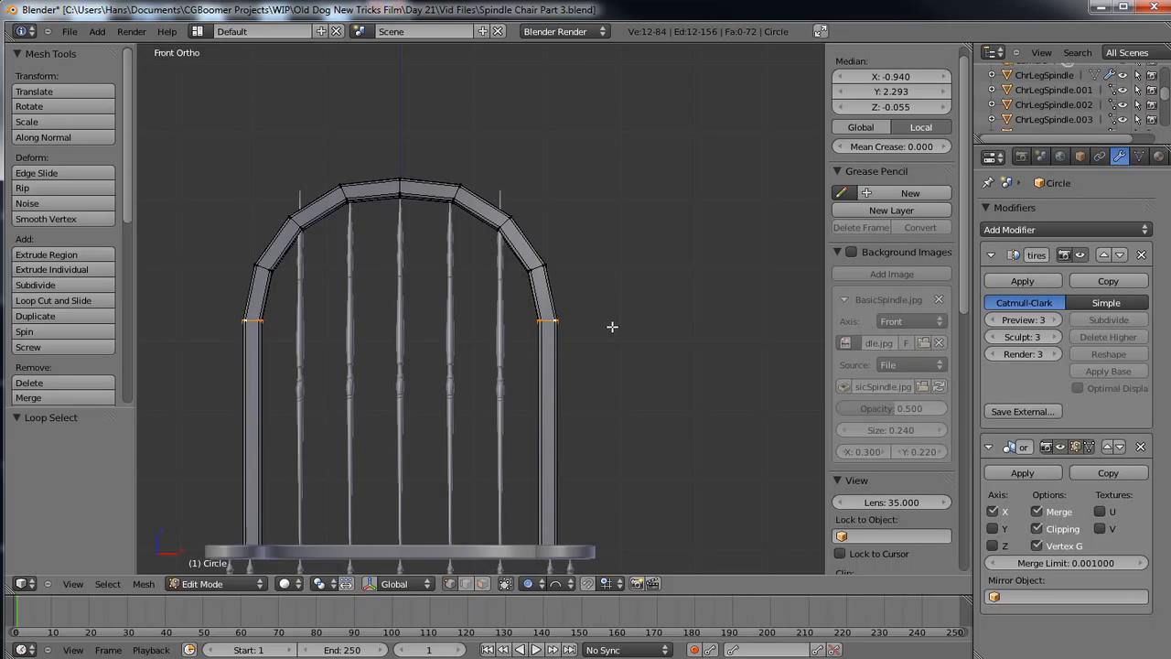
key("g")
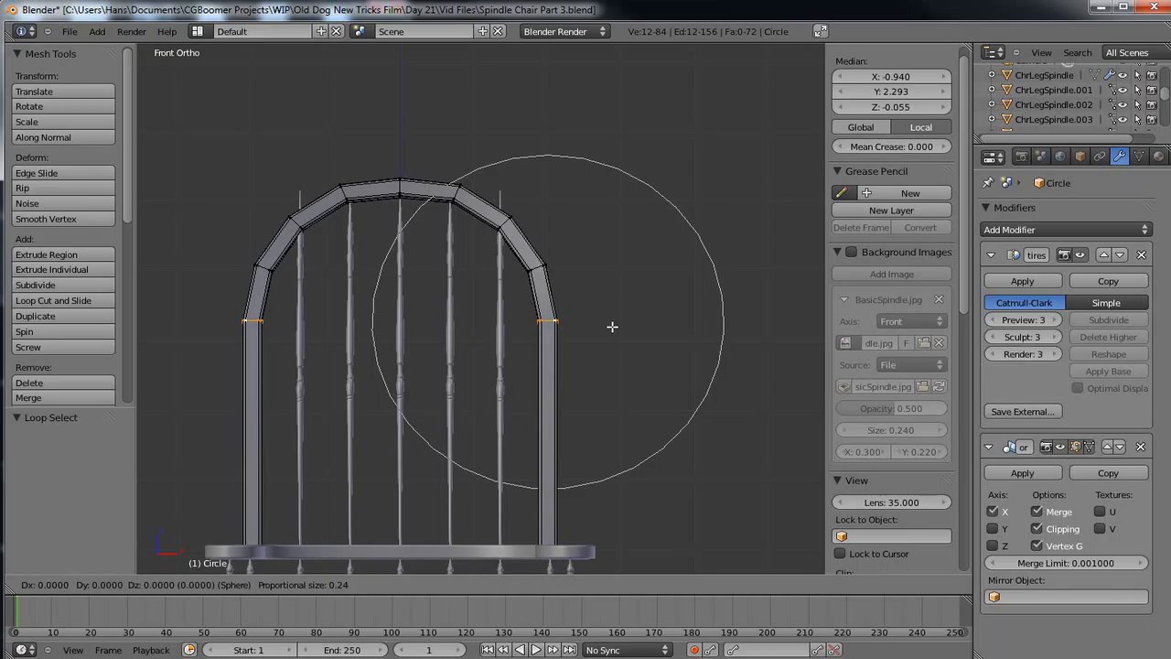
scroll(612, 327, "up", 1)
scroll(612, 327, "down", 3)
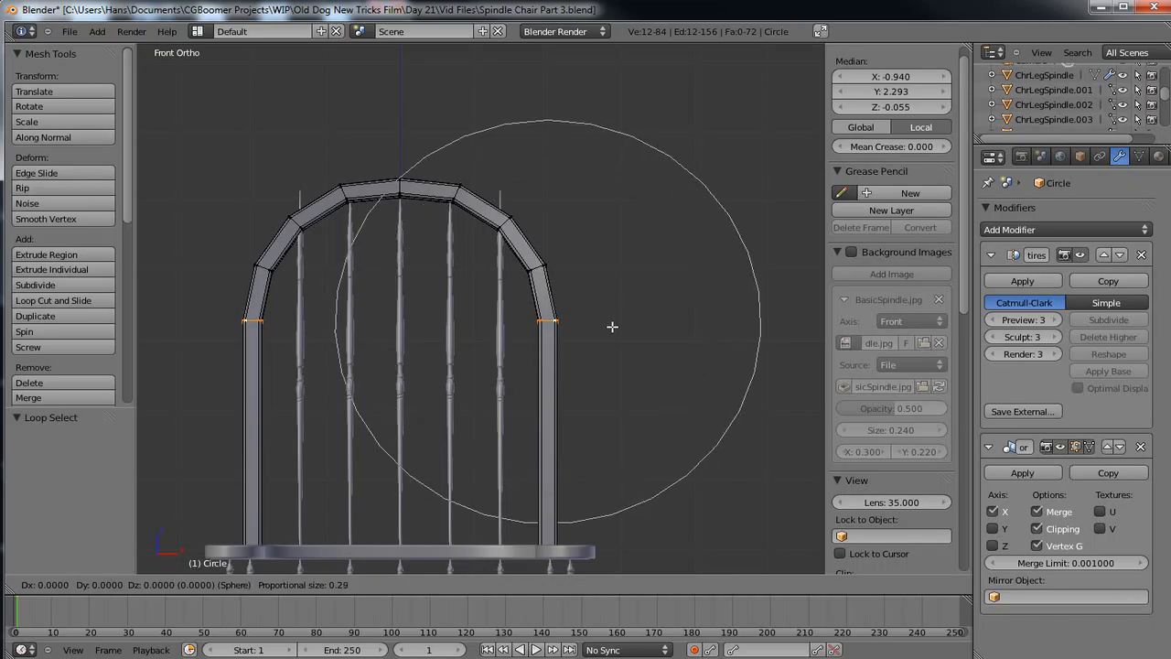
right_click(612, 327)
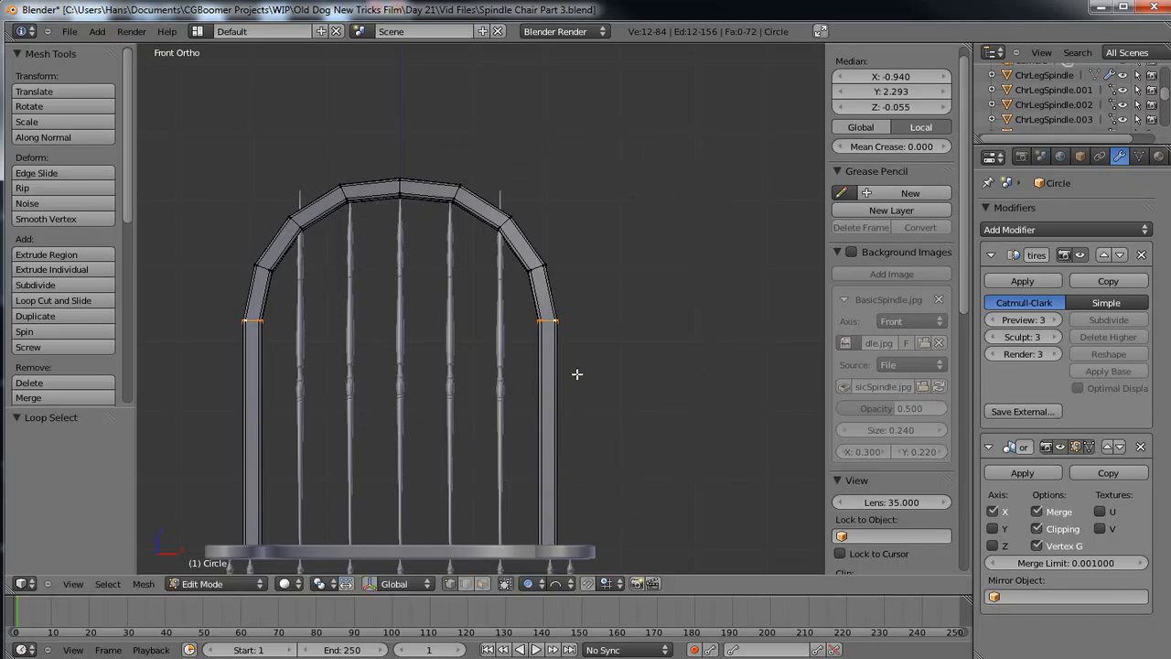
Add three evenly spaced edge loops to the hoop's straight sides and reselect the loop where the arch begins.
key("ctrl+r")
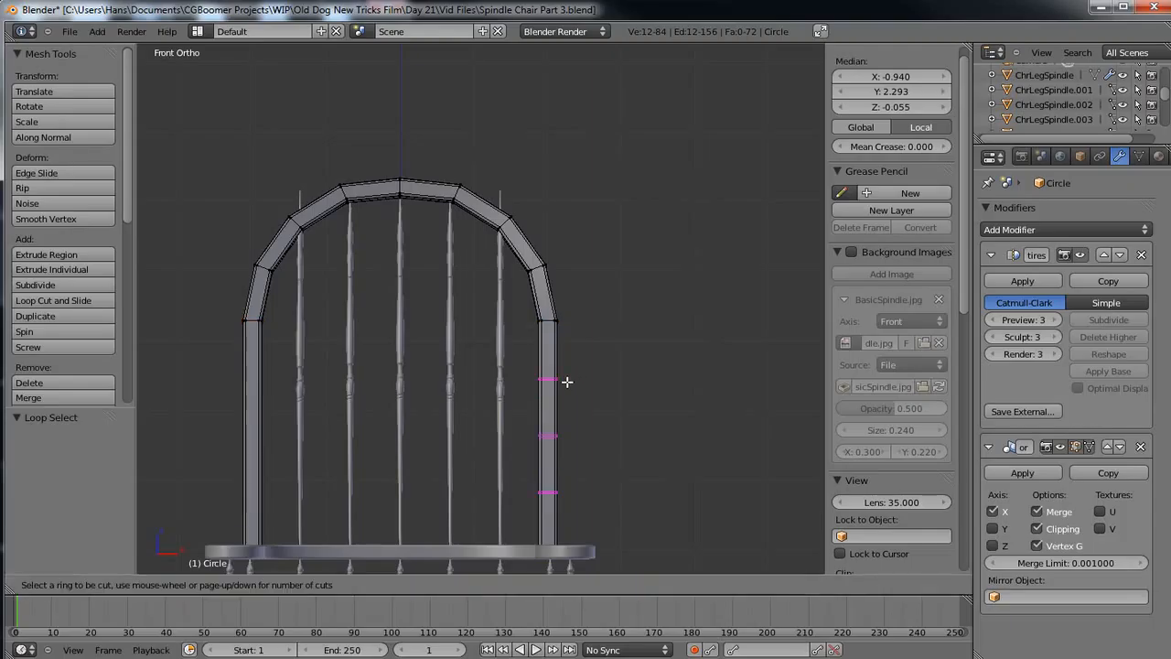
left_click(567, 382)
right_click(568, 381)
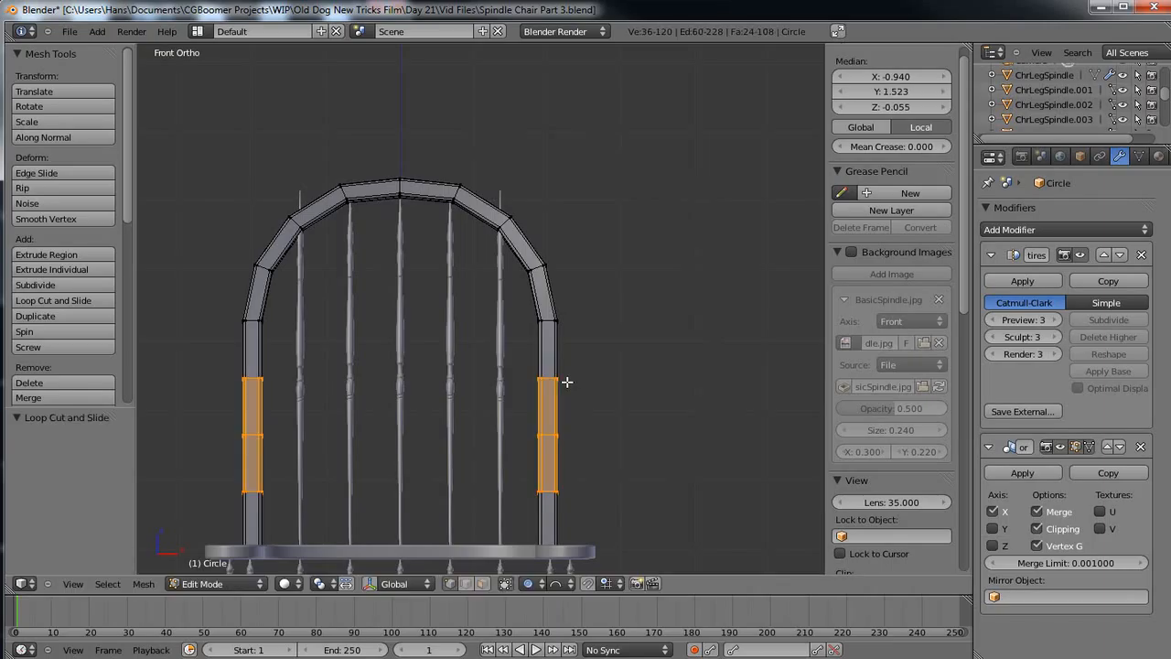
right_click(547, 318, "alt")
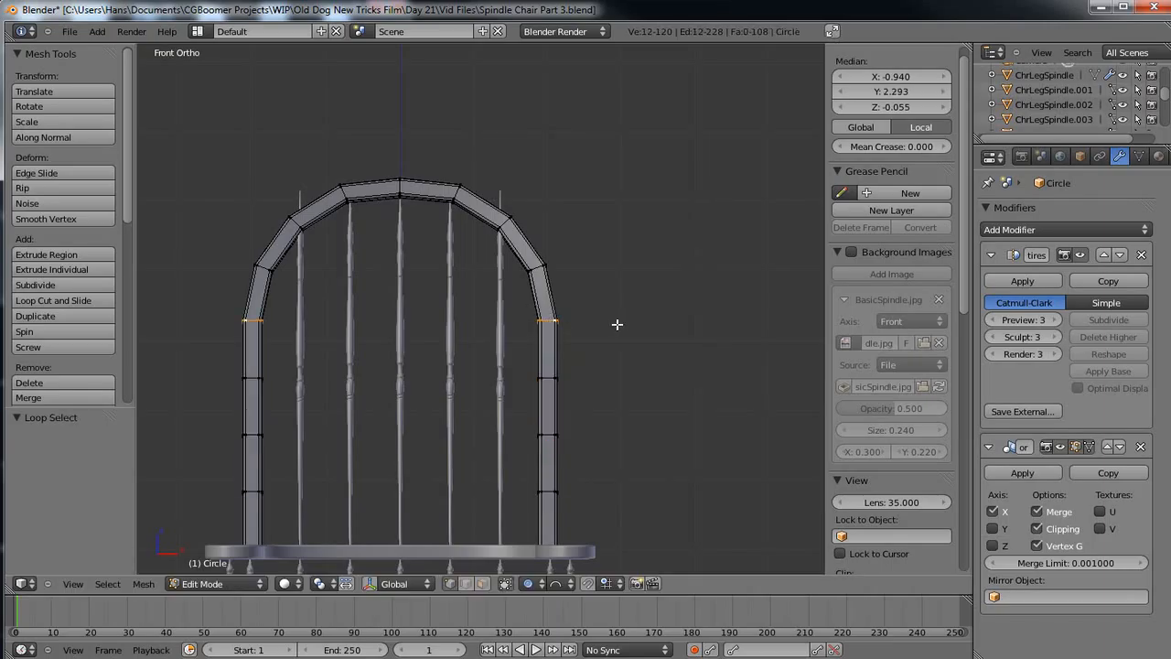
Widen the hoop by moving the loop where the arch begins about 0.035 along global X with proportional size 0.29, and leave Edit Mode.
key("g")
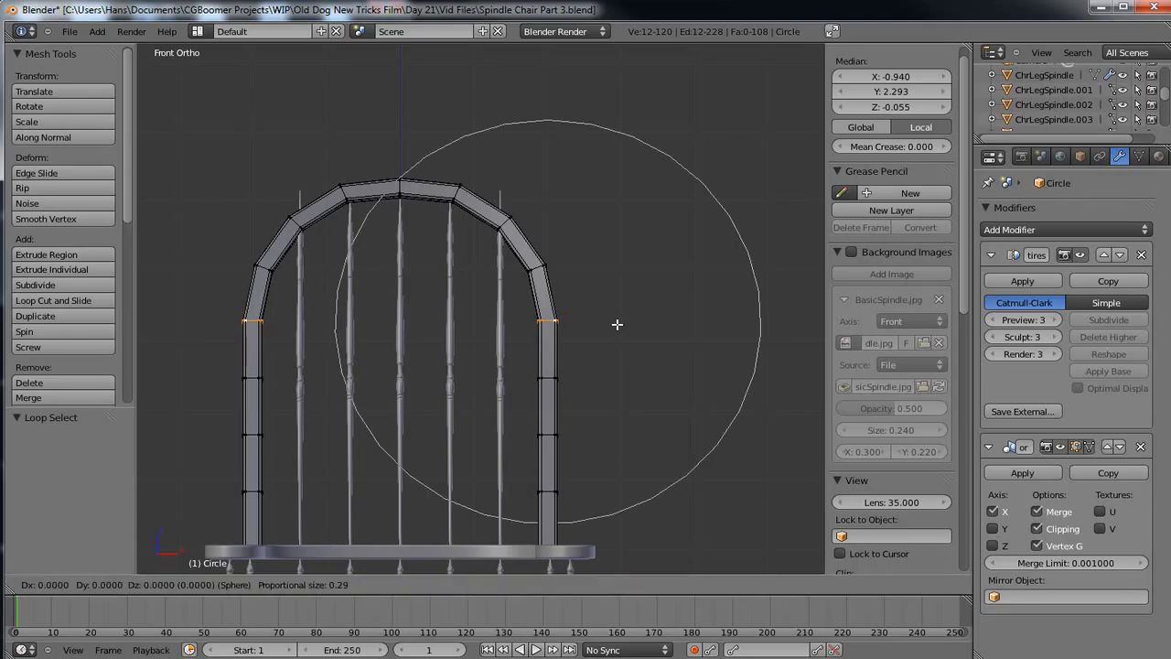
key("x")
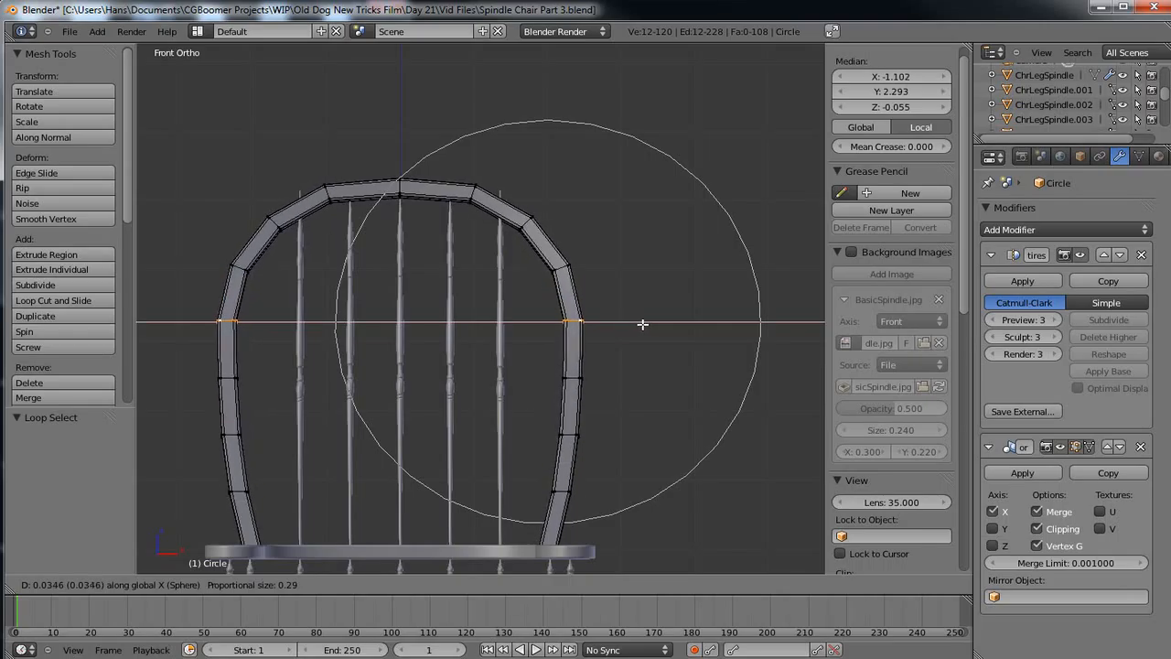
left_click(642, 324)
middle_click_drag(420, 299, 411, 323)
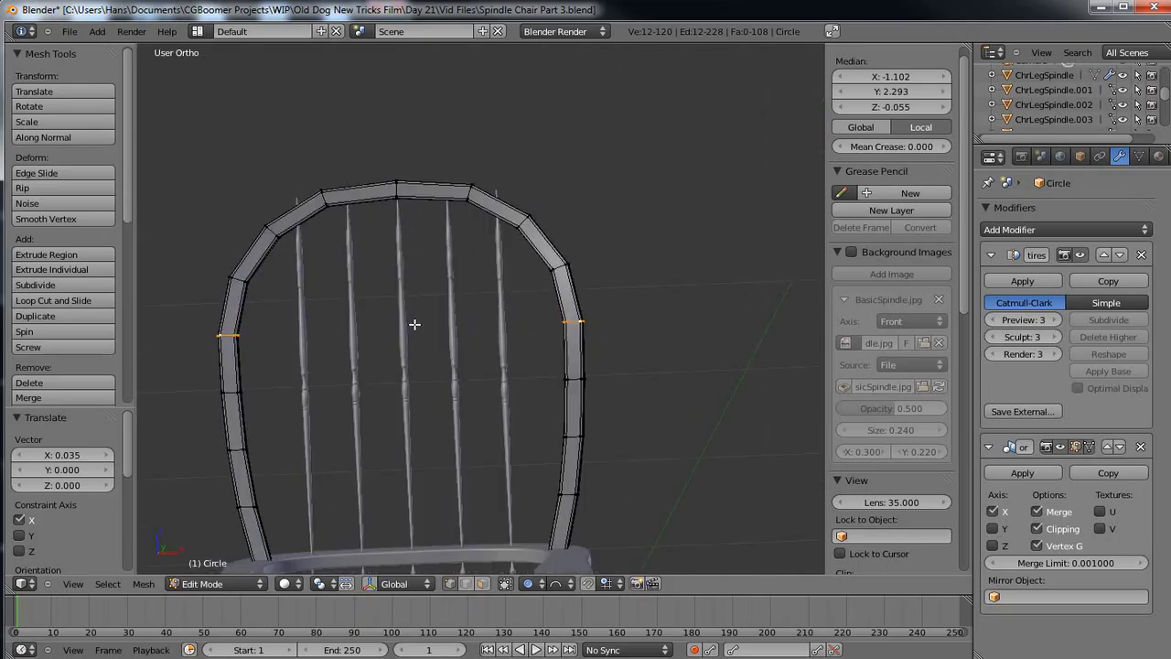
key("Tab")
Examine the widened hoop around the upper spindles and where its ends meet the armrest, from an angle and from the front.
scroll(402, 358, "down", 3)
middle_click_drag(403, 358, 482, 343)
middle_click_drag(360, 367, 434, 390)
scroll(434, 390, "up", 4)
scroll(410, 398, "up", 2, "shift")
scroll(435, 358, "up", 5)
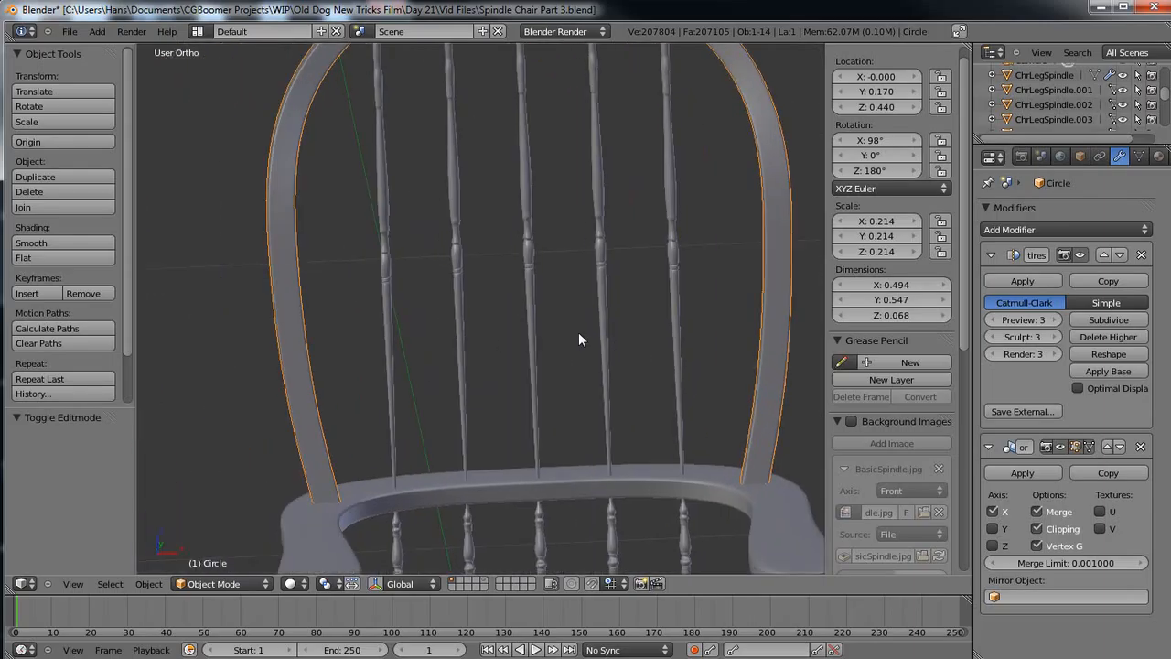
key("KP_1")
scroll(539, 418, "up", 6, "shift")
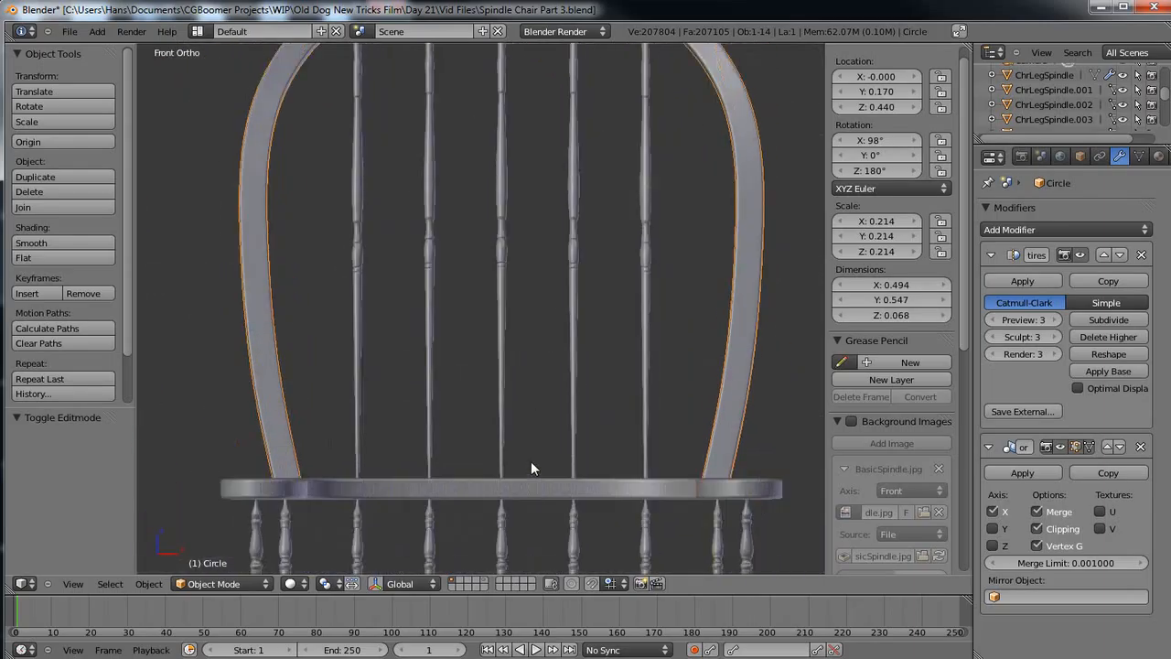
Set the transform orientation to Local and separate the middle upper spindle from the joined spindle mesh as its own object.
left_click(432, 585)
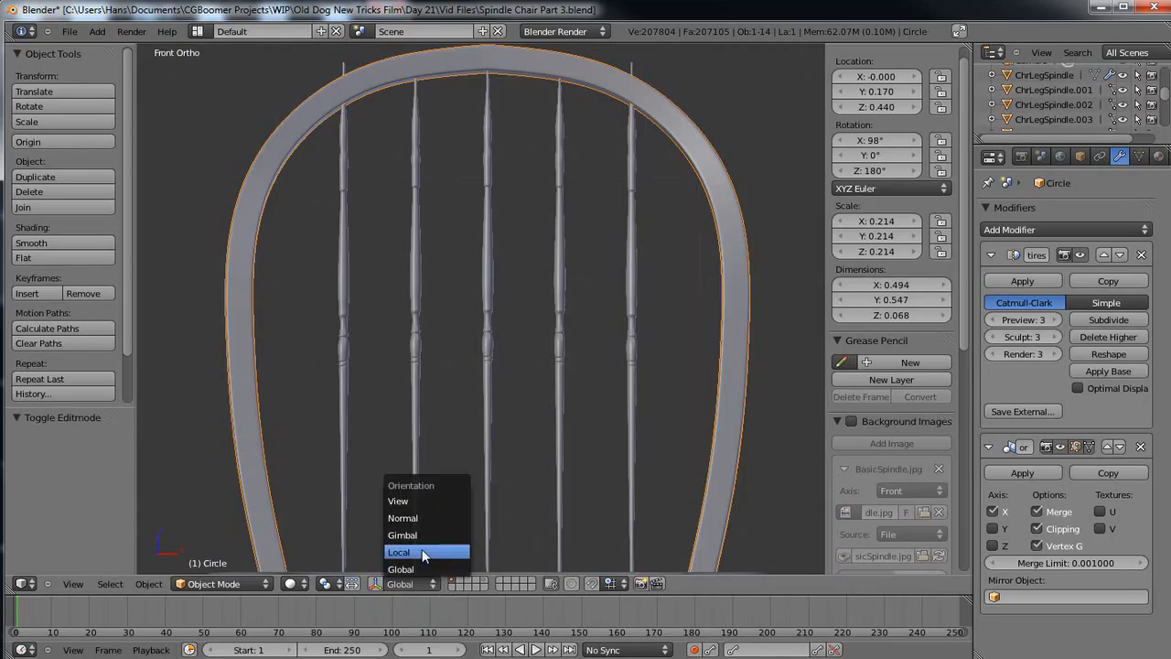
left_click(421, 552)
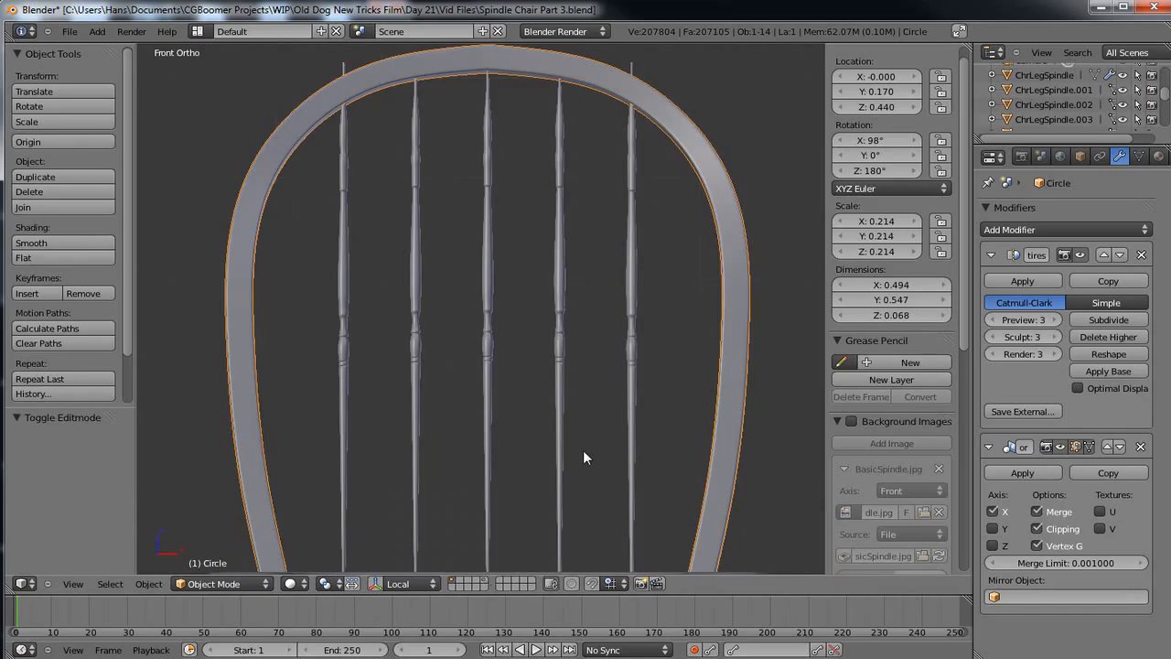
right_click(630, 408)
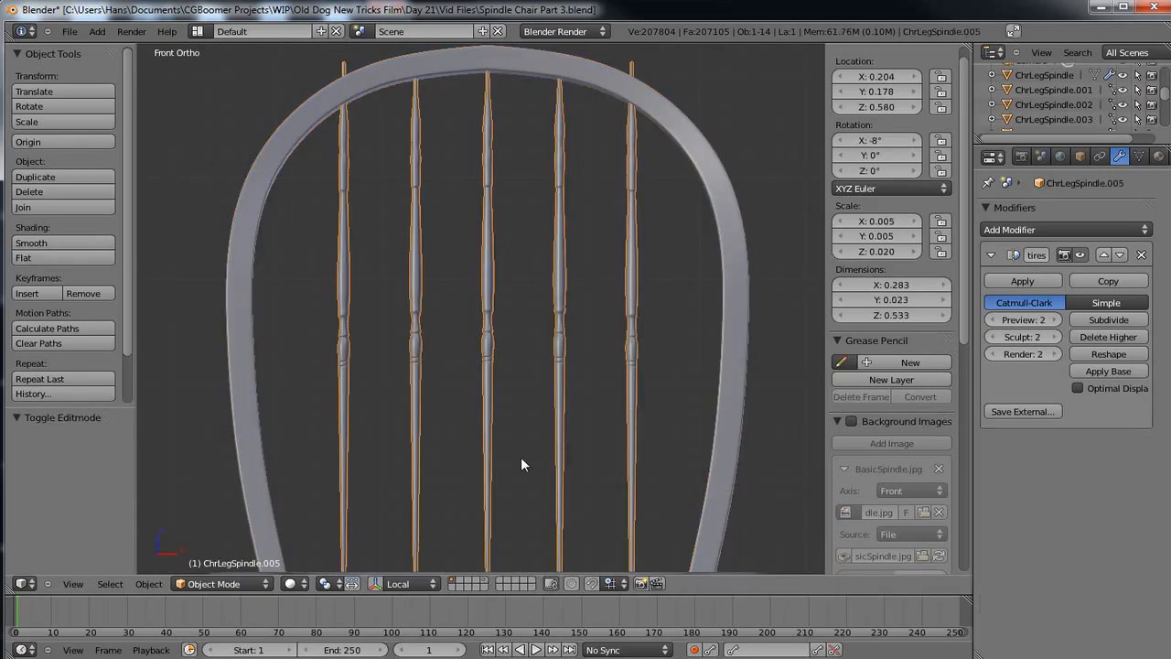
scroll(520, 459, "down", 1)
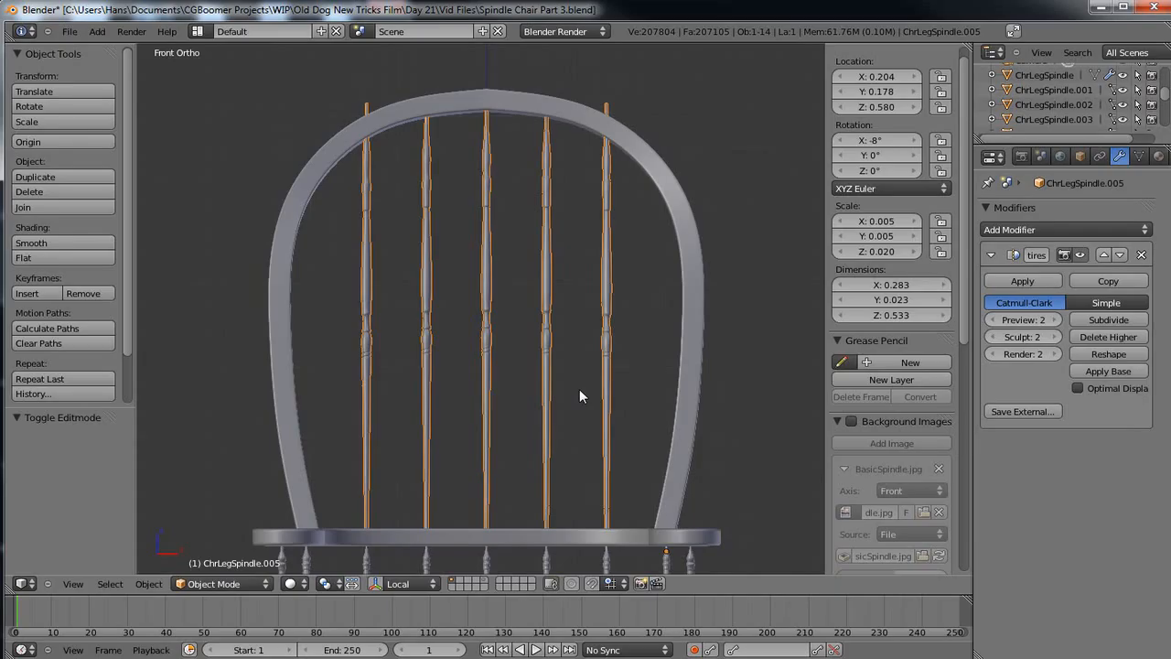
key("Tab")
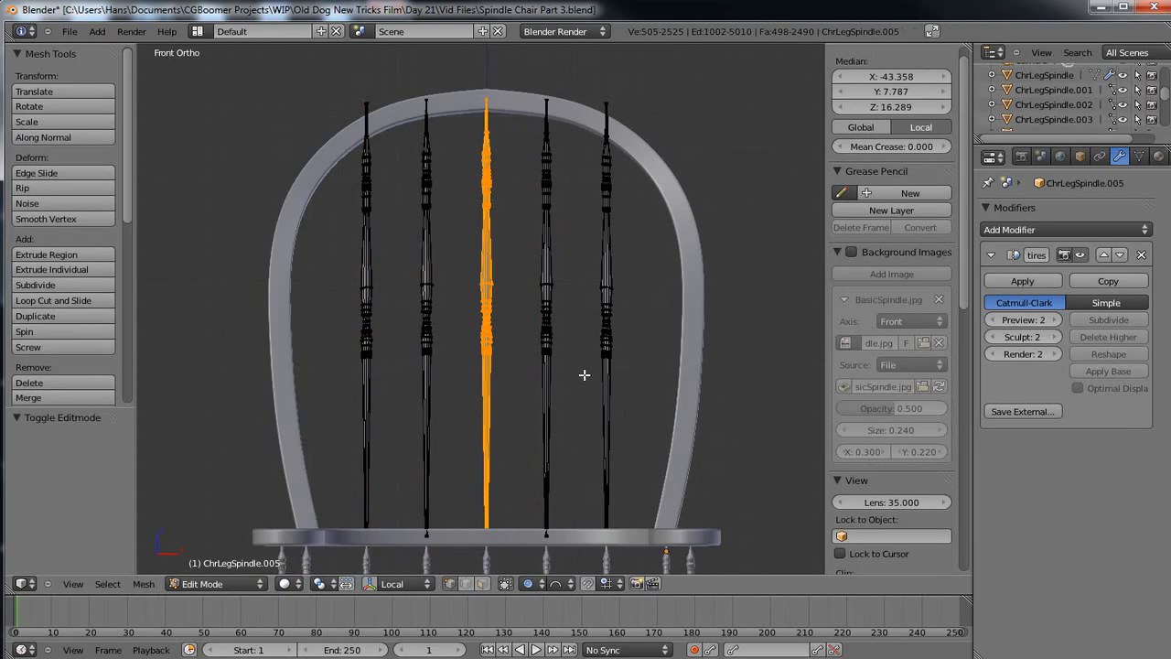
key("a")
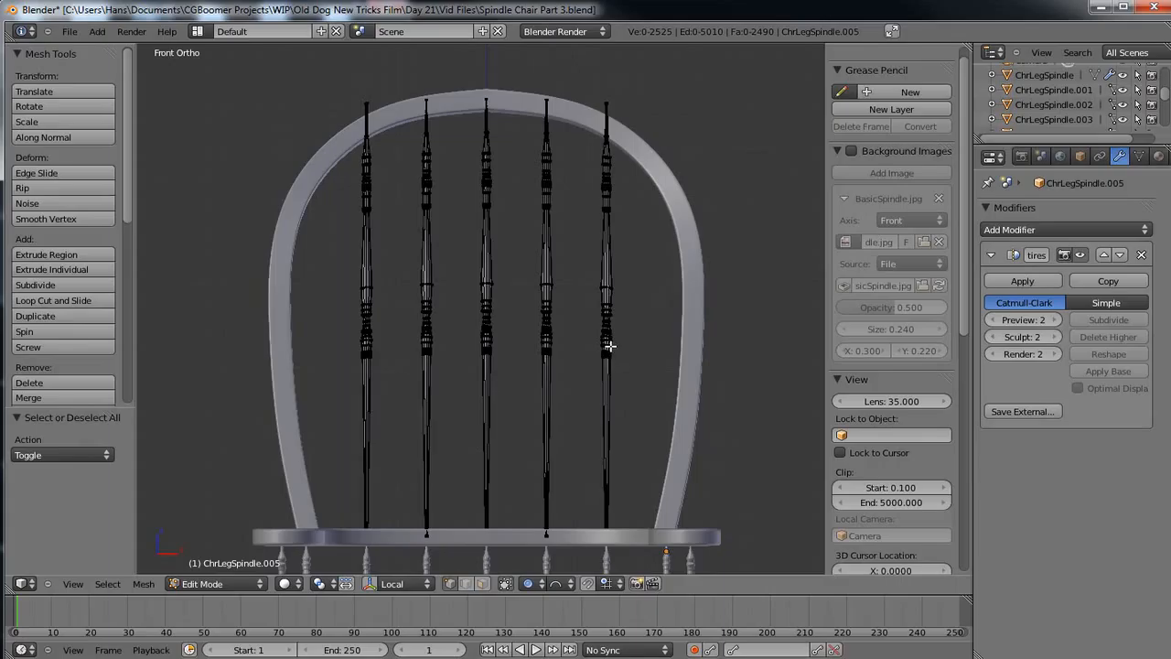
key("l")
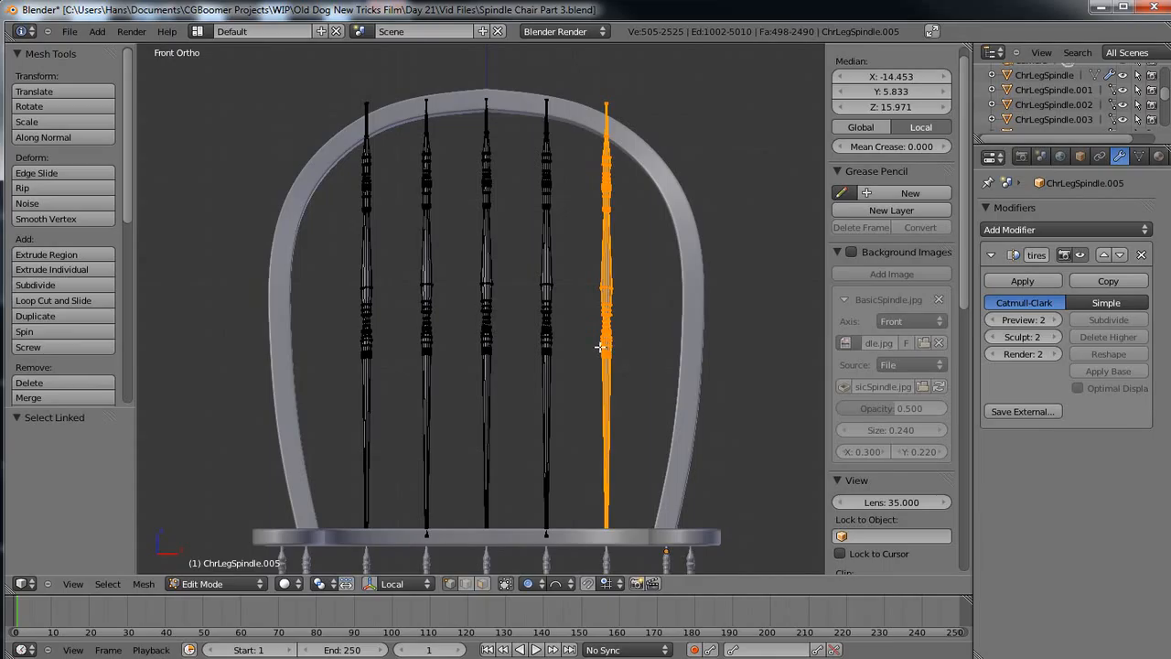
key("a")
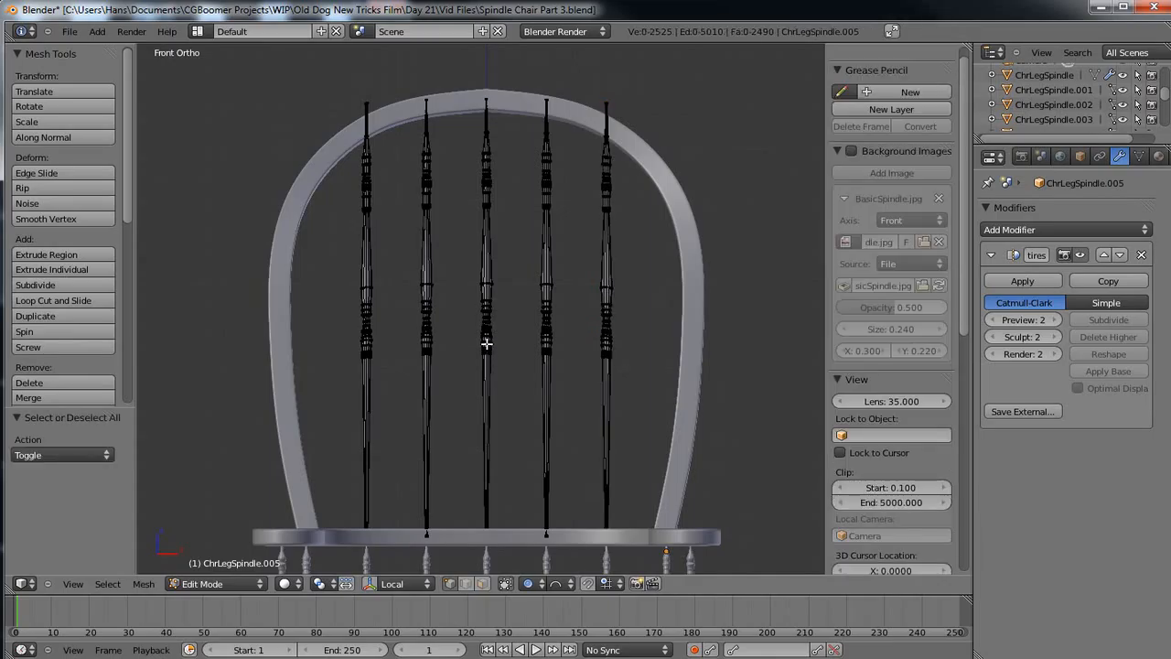
key("l")
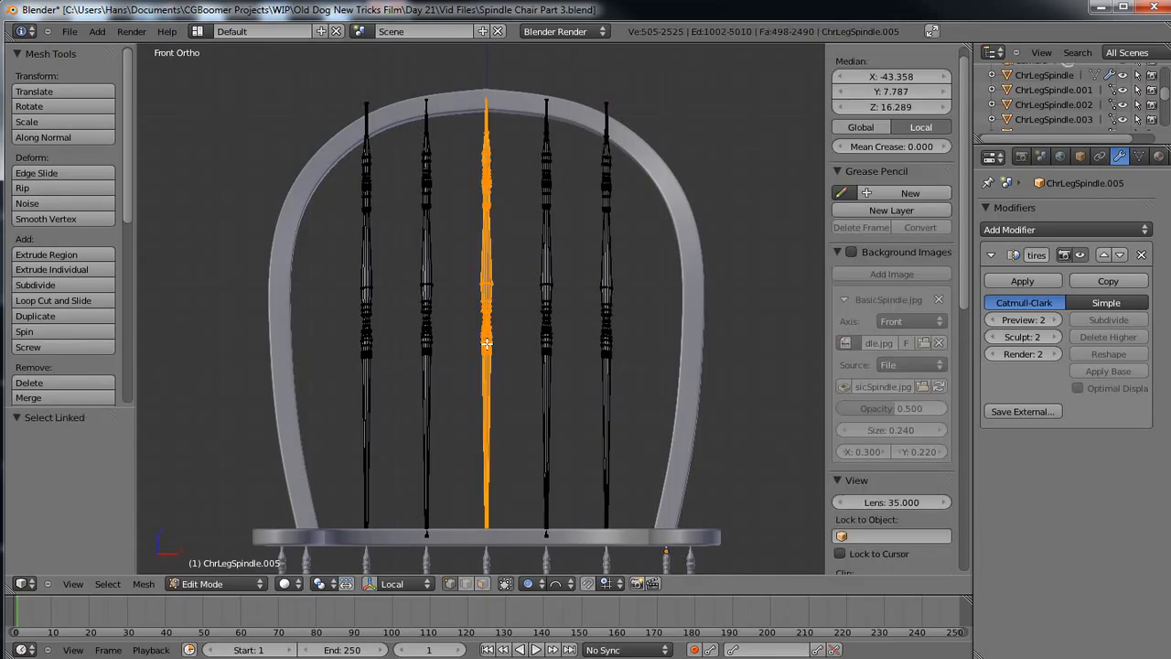
key("p")
left_click(486, 344)
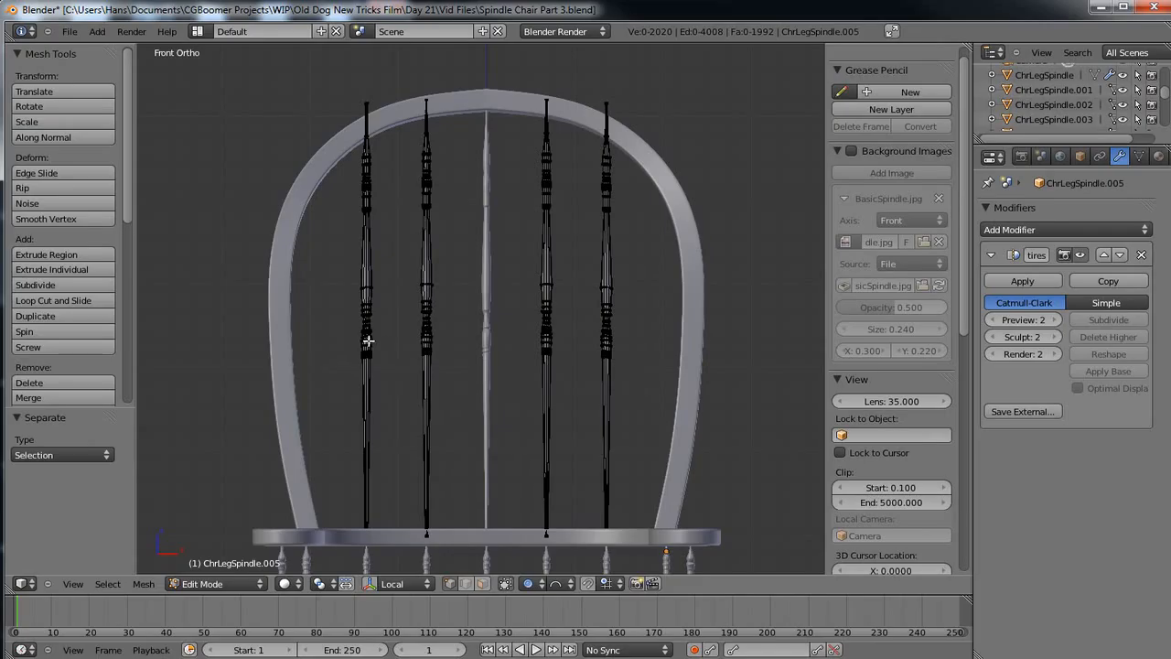
Separate the two outermost upper spindles into one object of their own and return to Object Mode.
key("l")
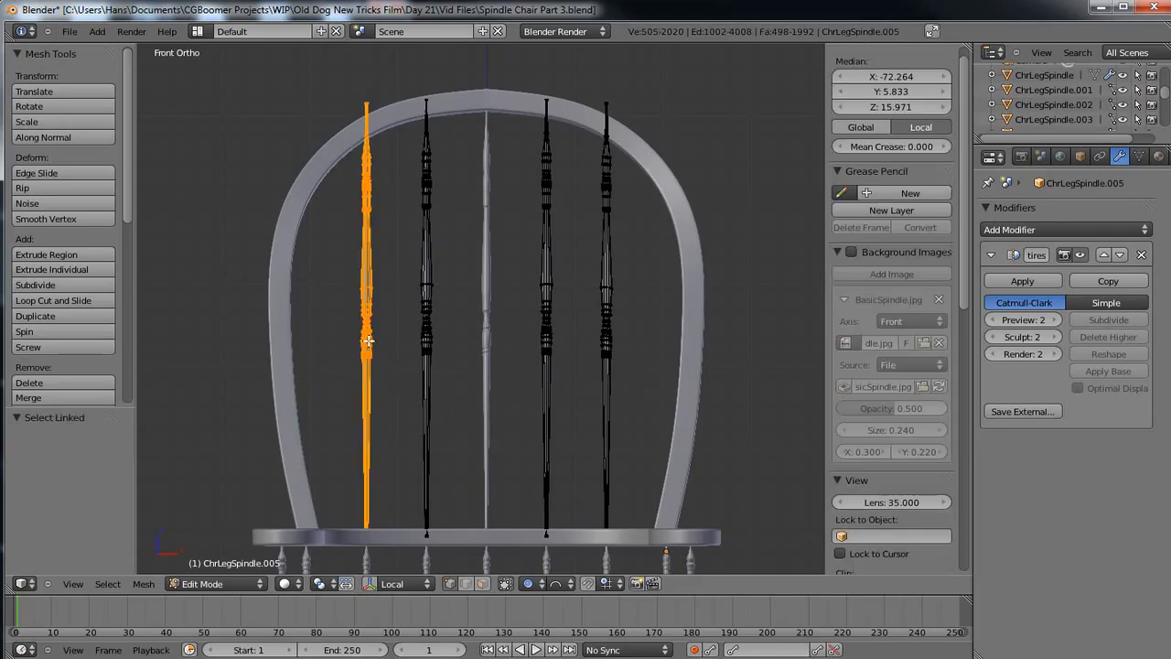
key("l")
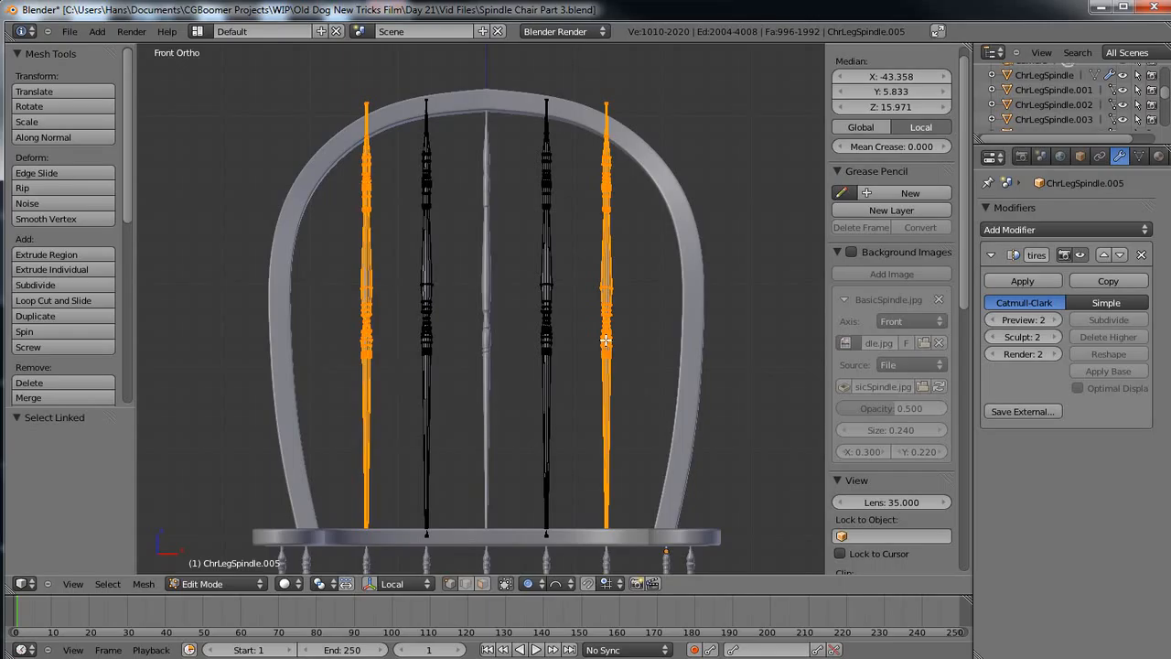
key("p")
left_click(529, 340)
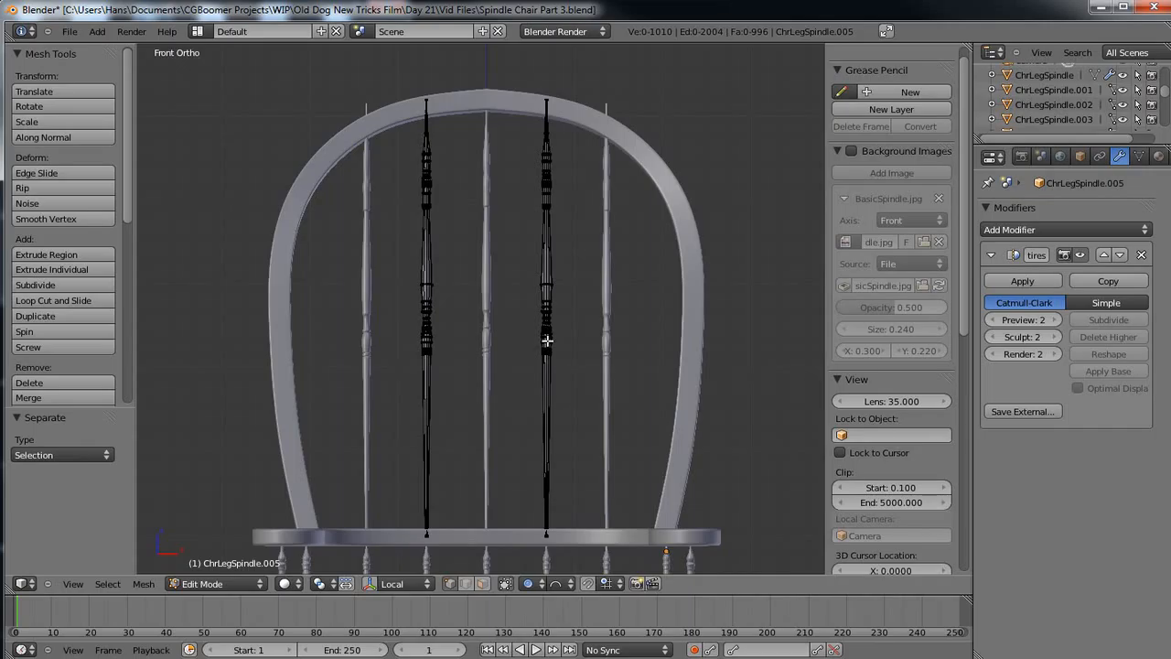
key("Tab")
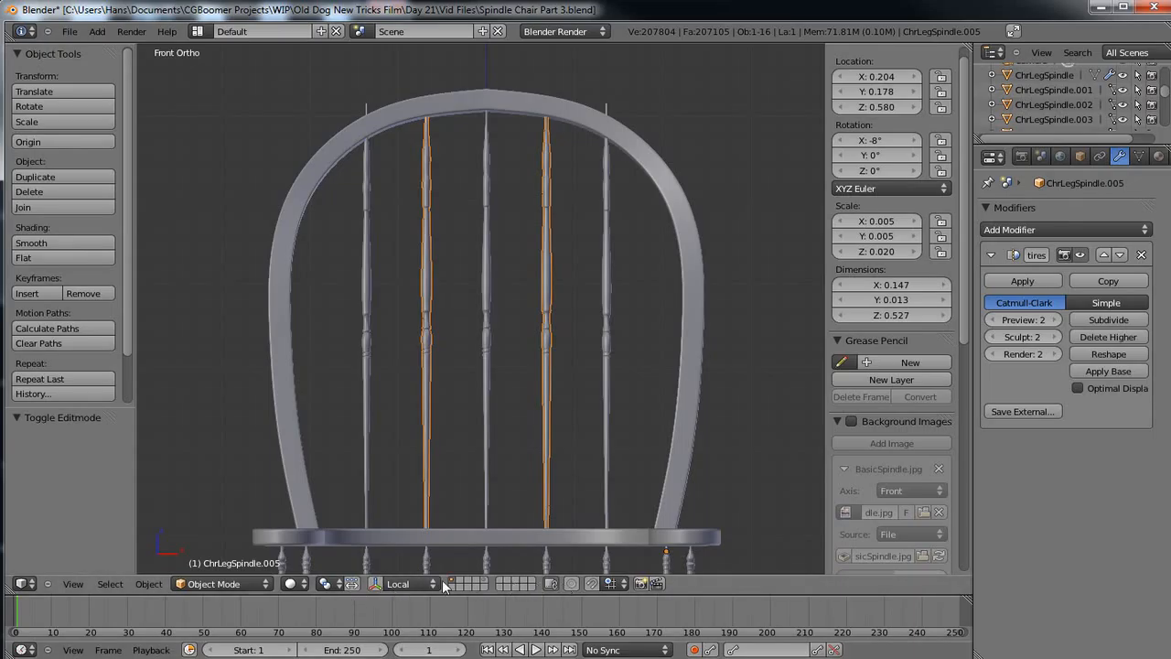
Show the scale manipulator and enable X-Ray display for the inner pair of upper spindles.
left_click(374, 584)
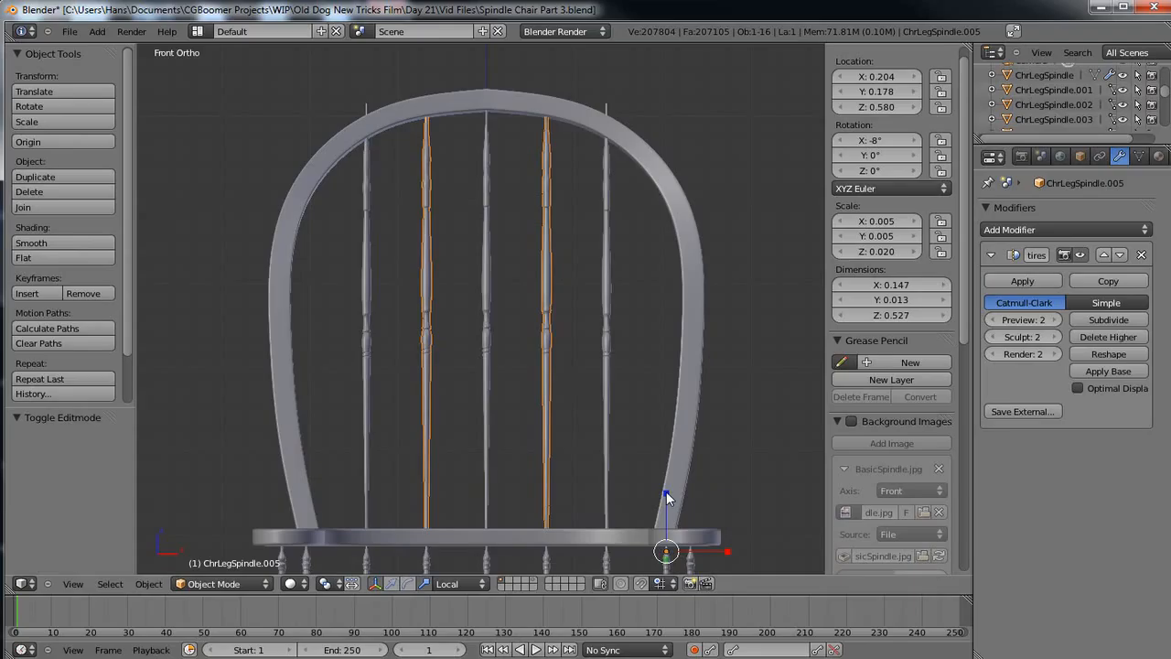
left_click(1077, 159)
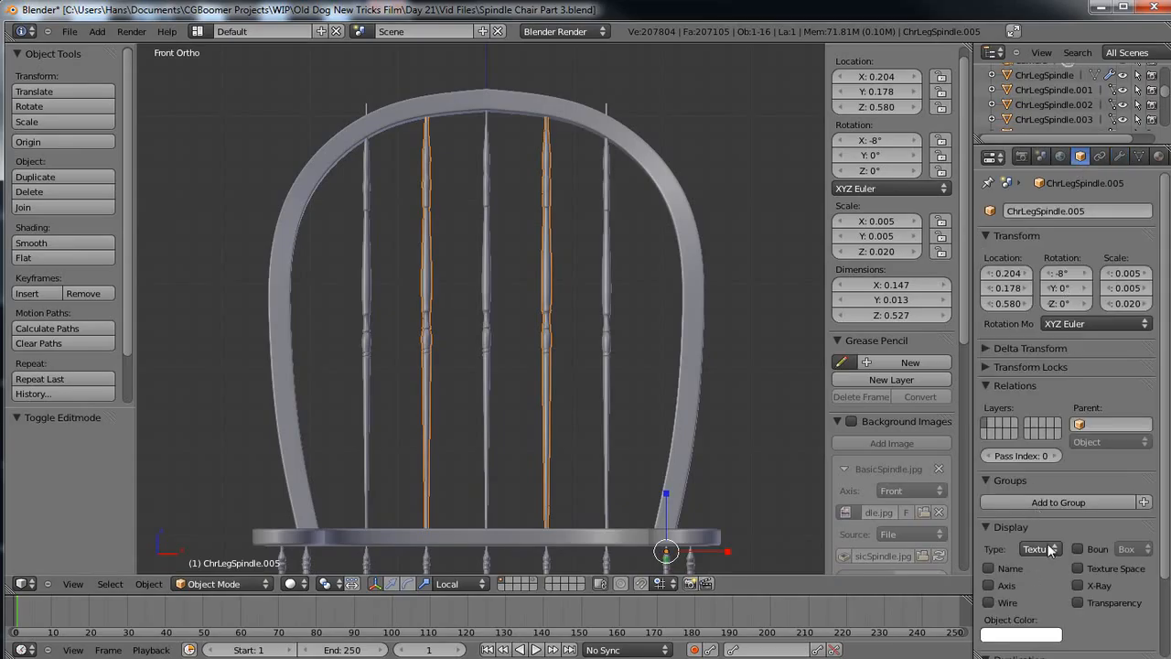
left_click(1078, 585)
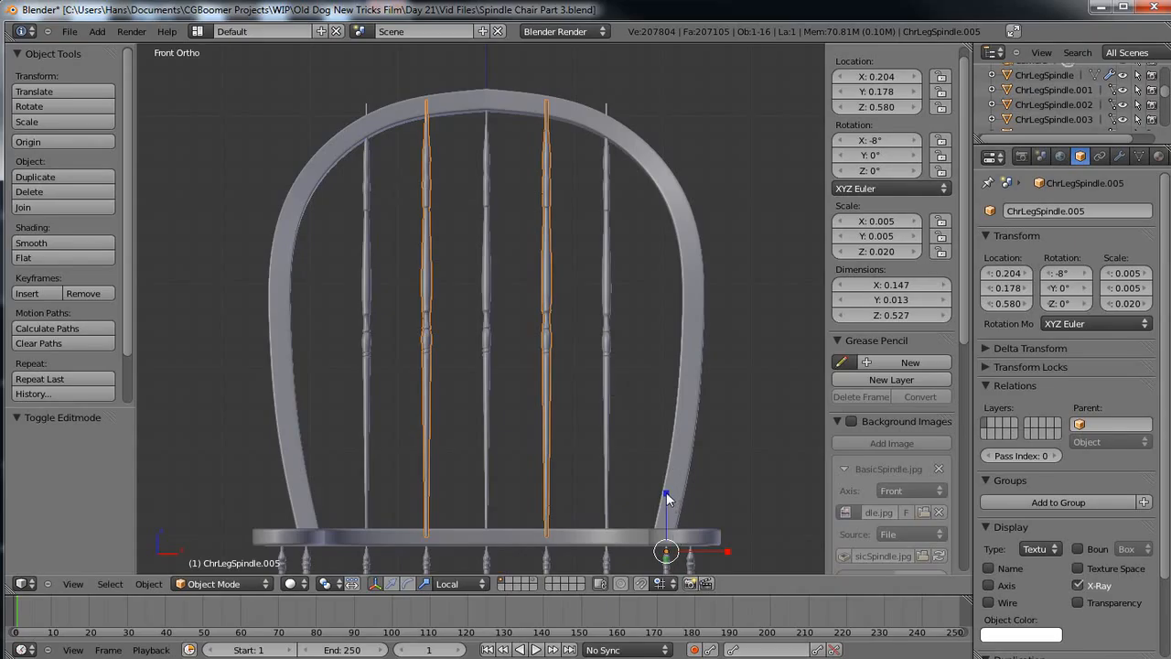
left_click_drag(667, 497, 667, 495)
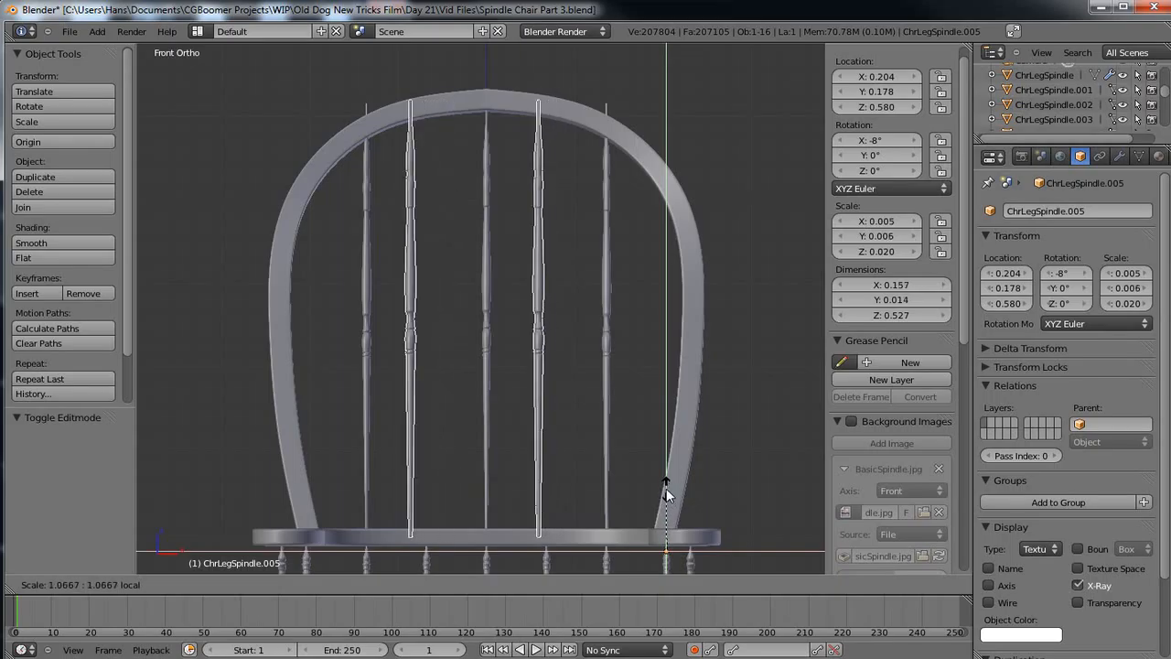
left_click(666, 492)
right_click(666, 494)
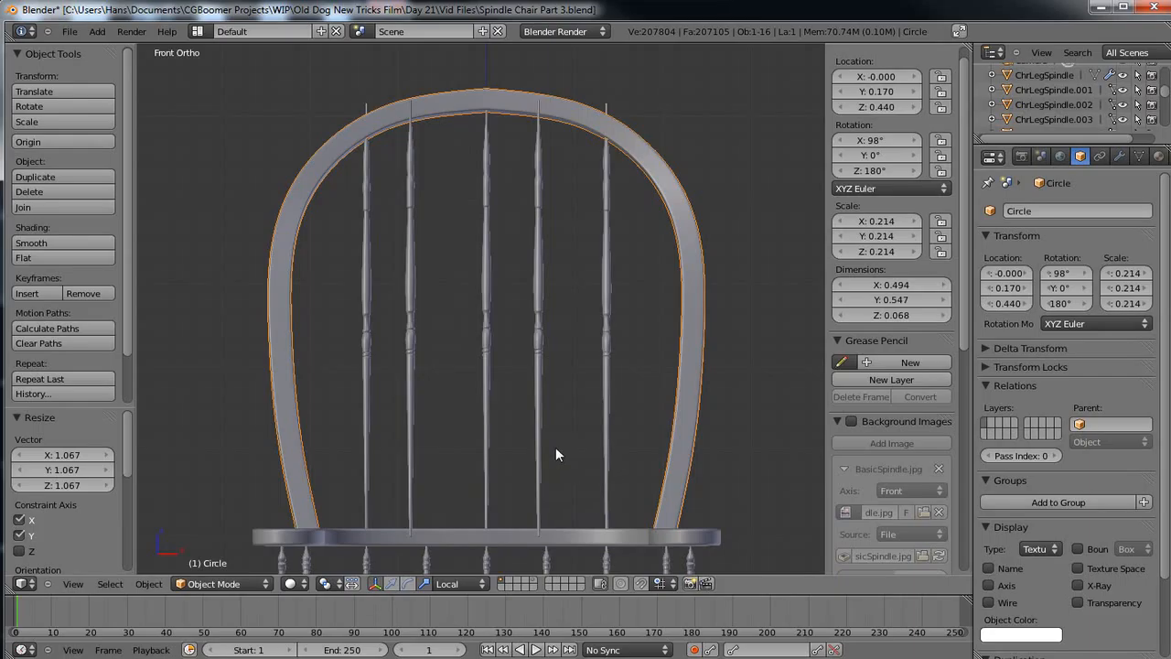
key("ctrl+z")
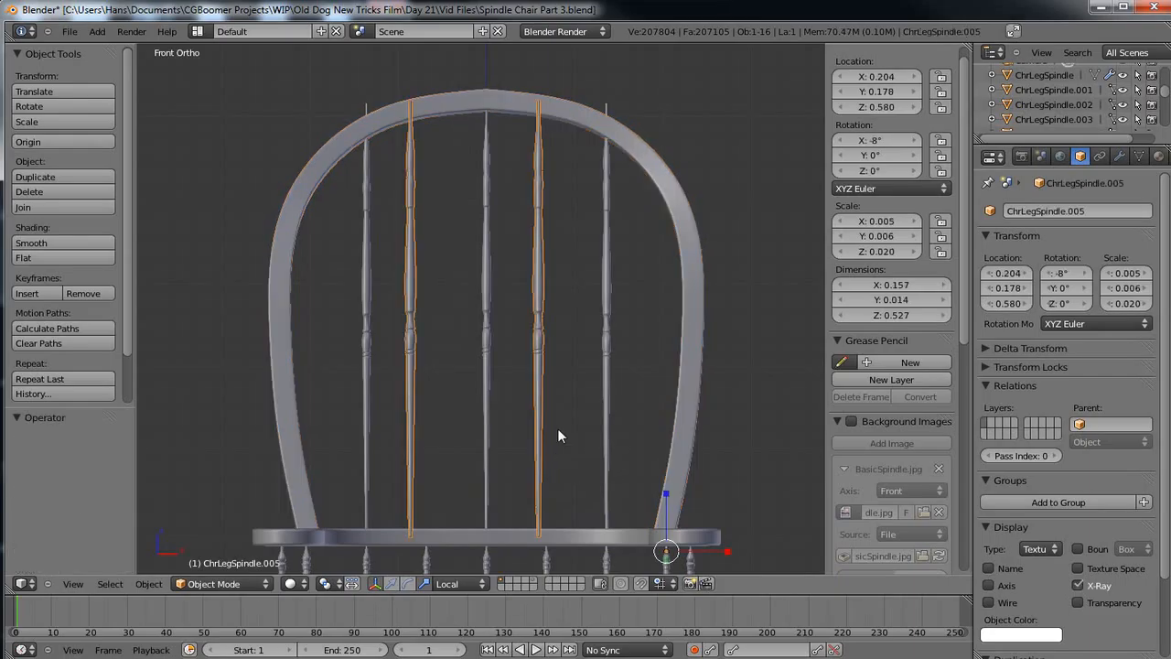
key("ctrl+z")
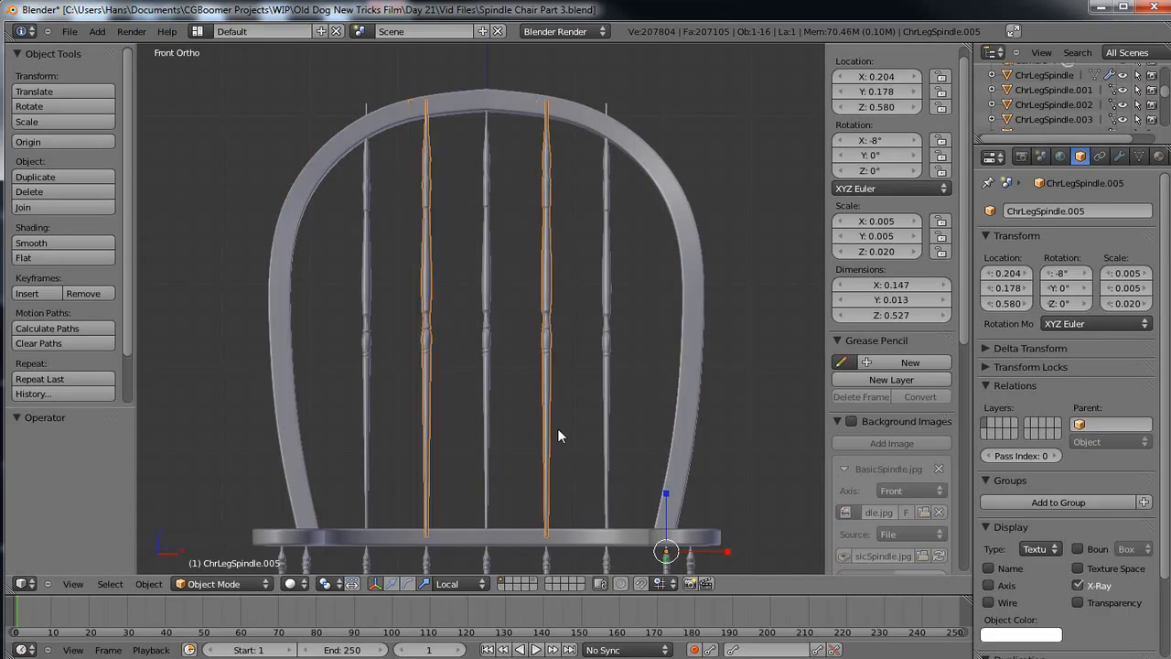
Shorten the inner pair of upper spindles by scaling them to about 0.973 along local Z so their tips end inside the hoop.
mouse_move(641, 470)
middle_mouse_down()
mouse_move(551, 427)
mouse_move(533, 432)
mouse_move(617, 491)
mouse_move(642, 488)
mouse_move(646, 468)
middle_mouse_up()
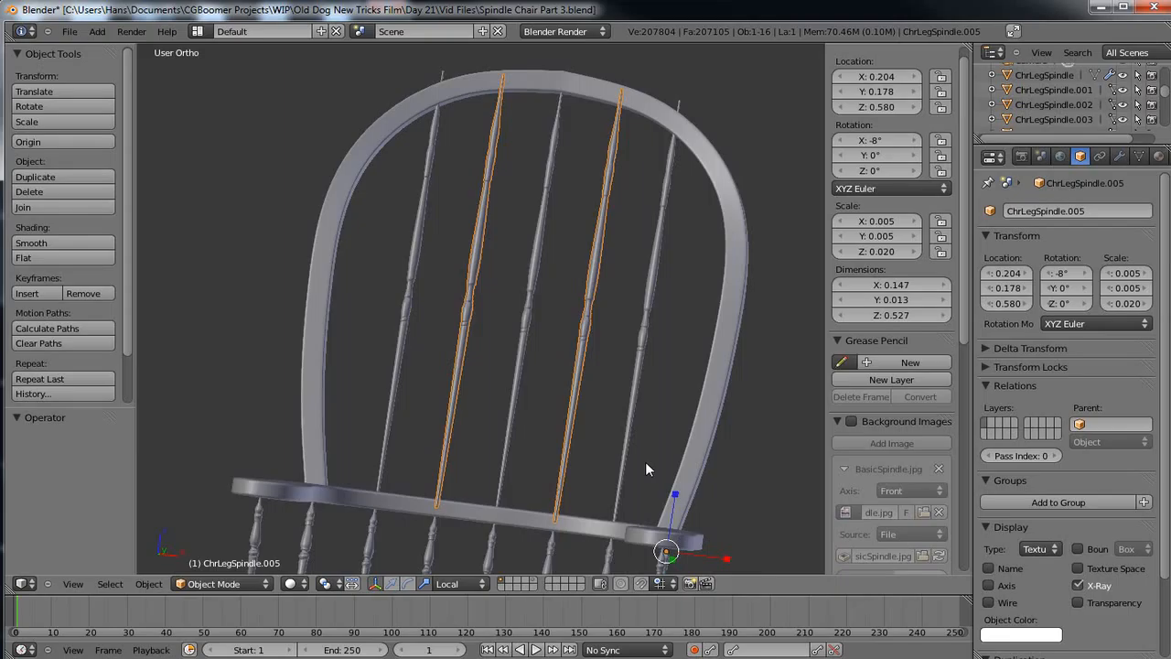
middle_click_drag(568, 508, 670, 498)
key("s")
key("z")
key("z")
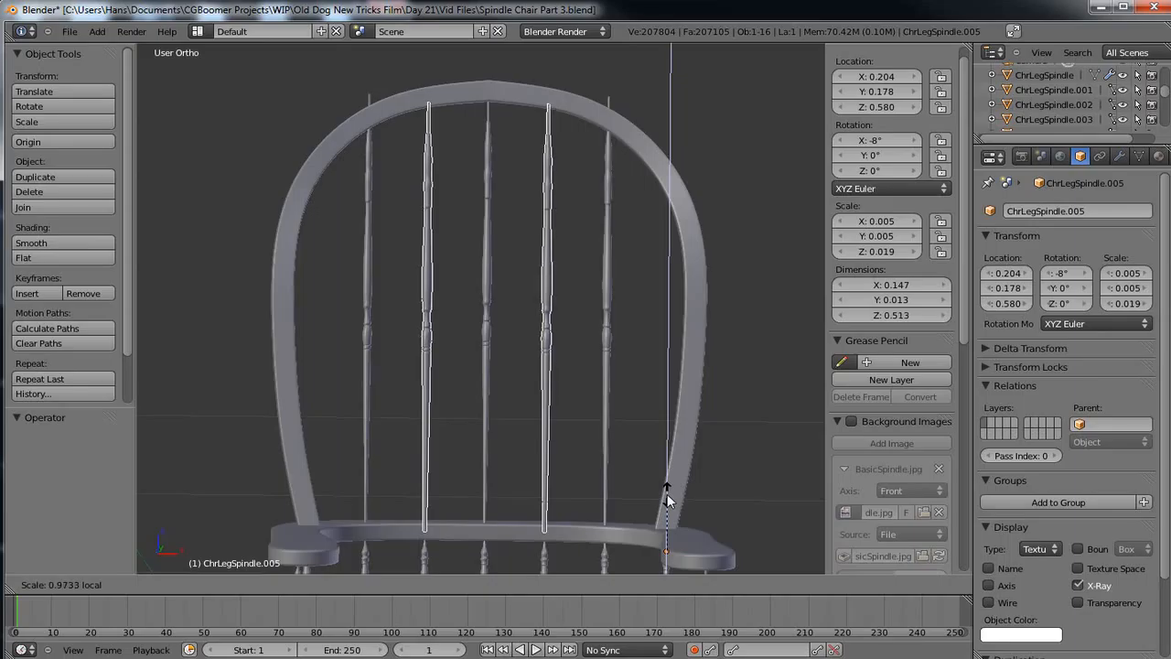
left_click(667, 499)
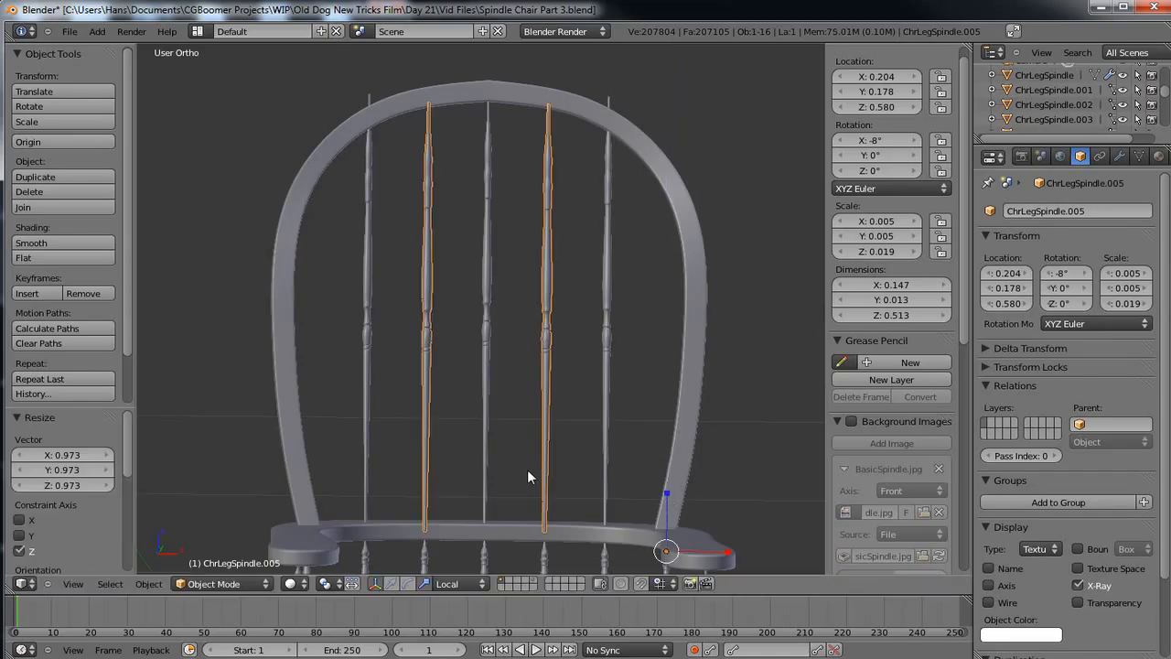
Scale the outermost pair of upper spindles to about 0.935 along local Z so they stop protruding above the hoop.
right_click(610, 356)
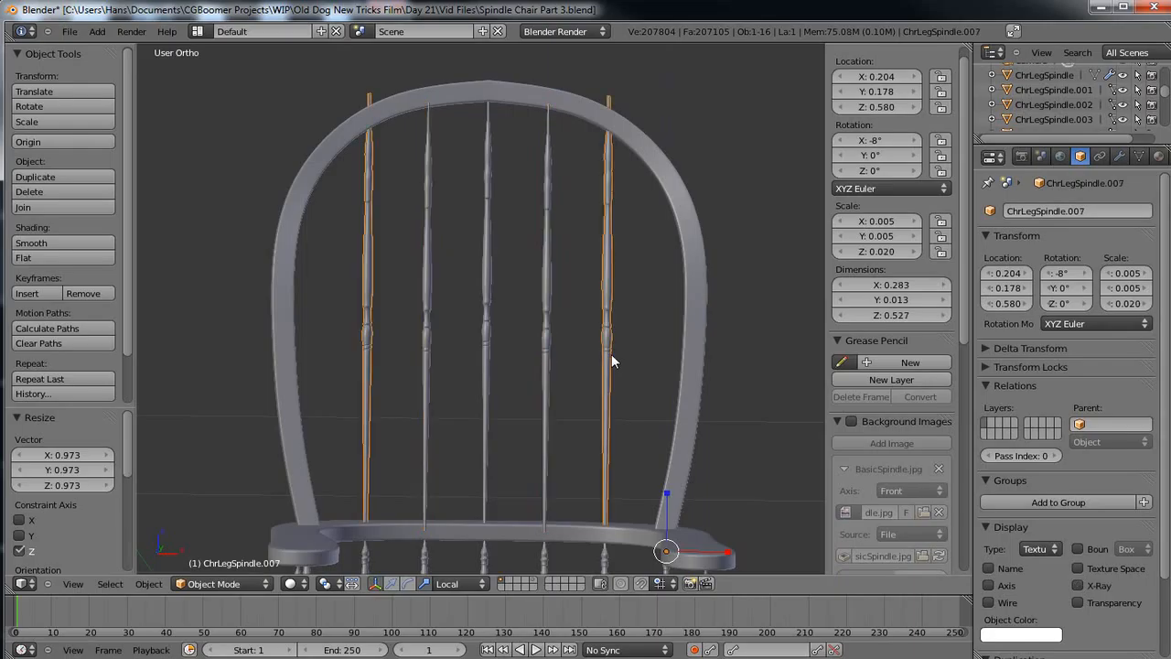
left_click(668, 497)
left_click_drag(667, 497, 667, 502)
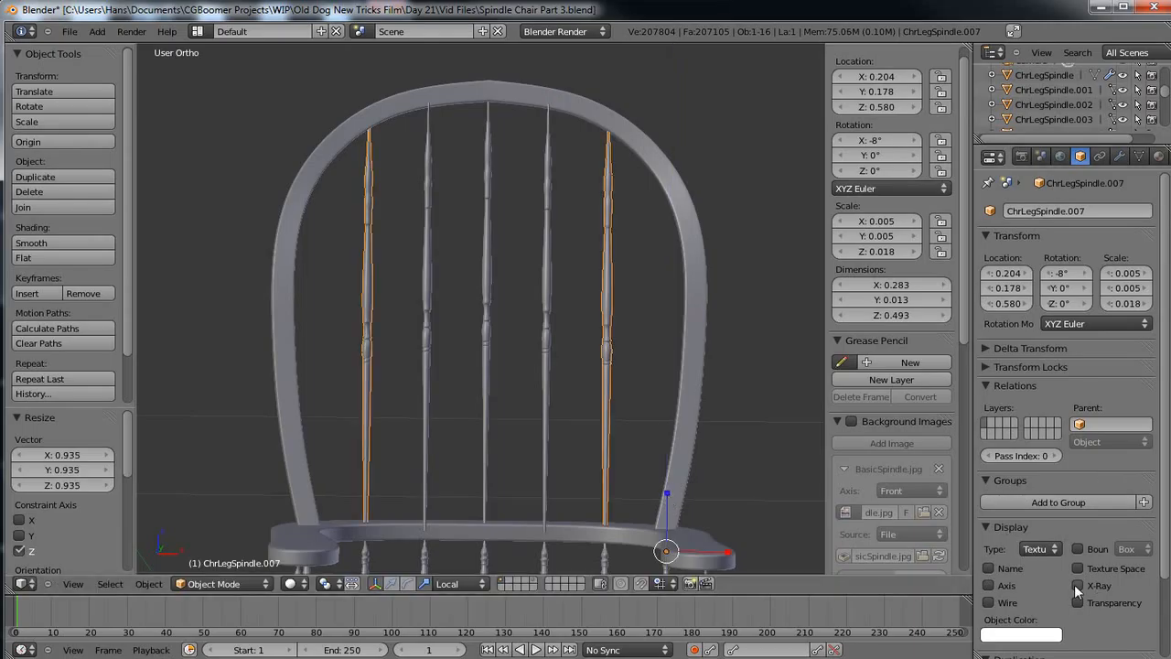
Check the outermost spindles' ends with X-Ray display, and turn X-Ray off for both the outer and inner spindle pairs.
left_click(1078, 586)
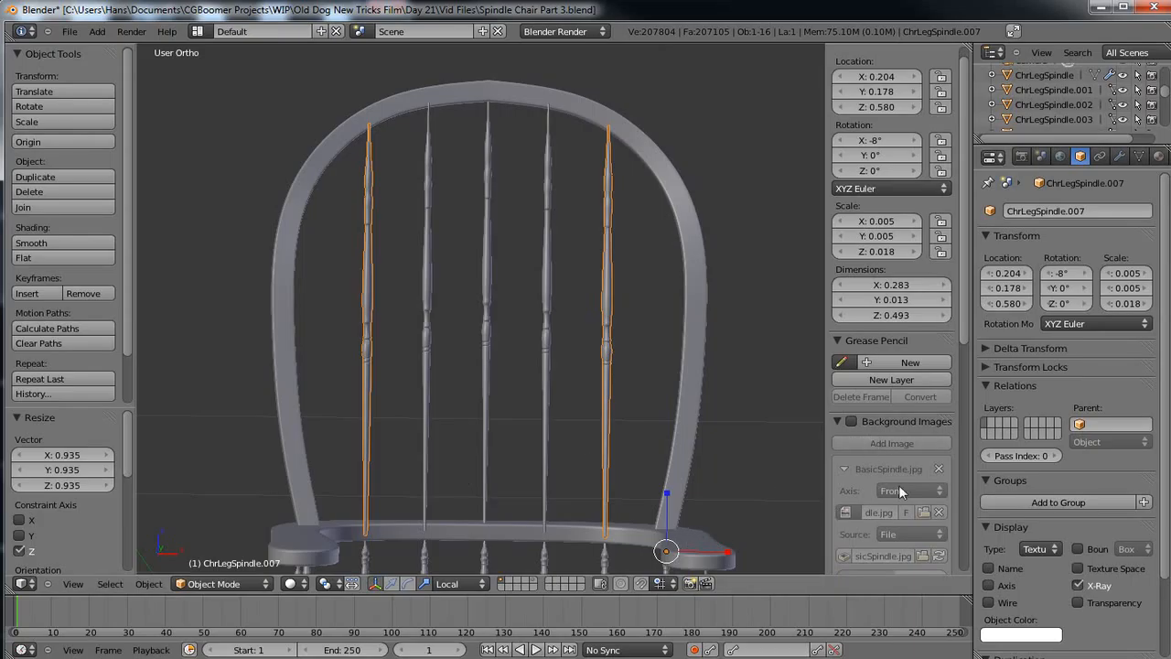
left_click(1078, 585)
right_click(543, 403)
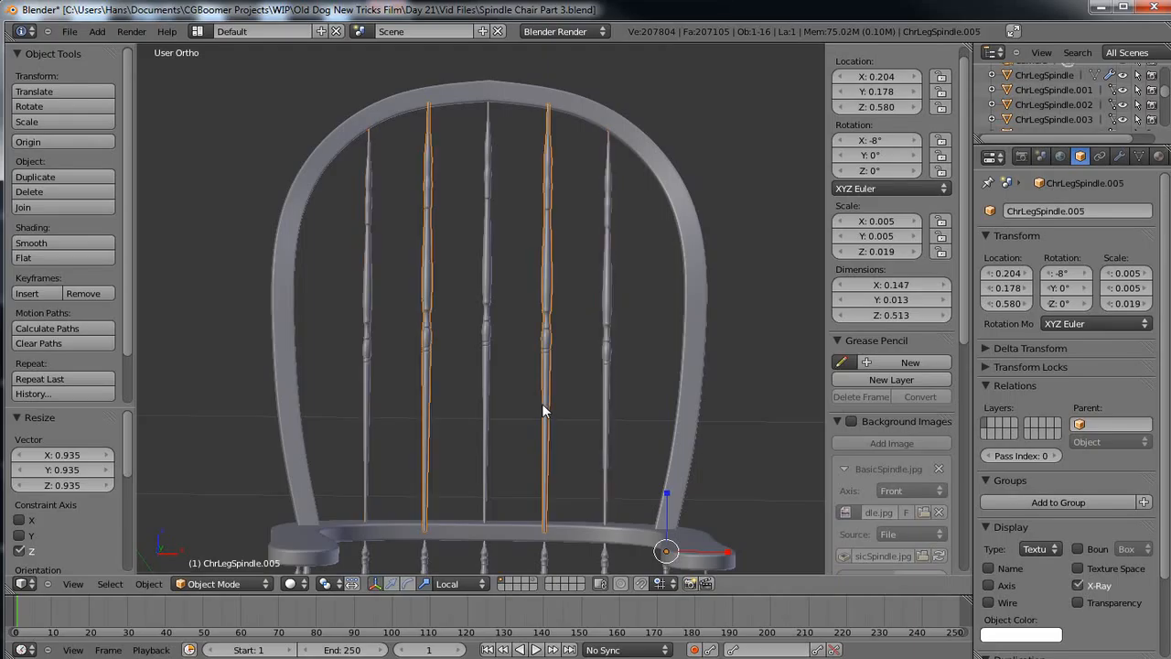
left_click(1078, 584)
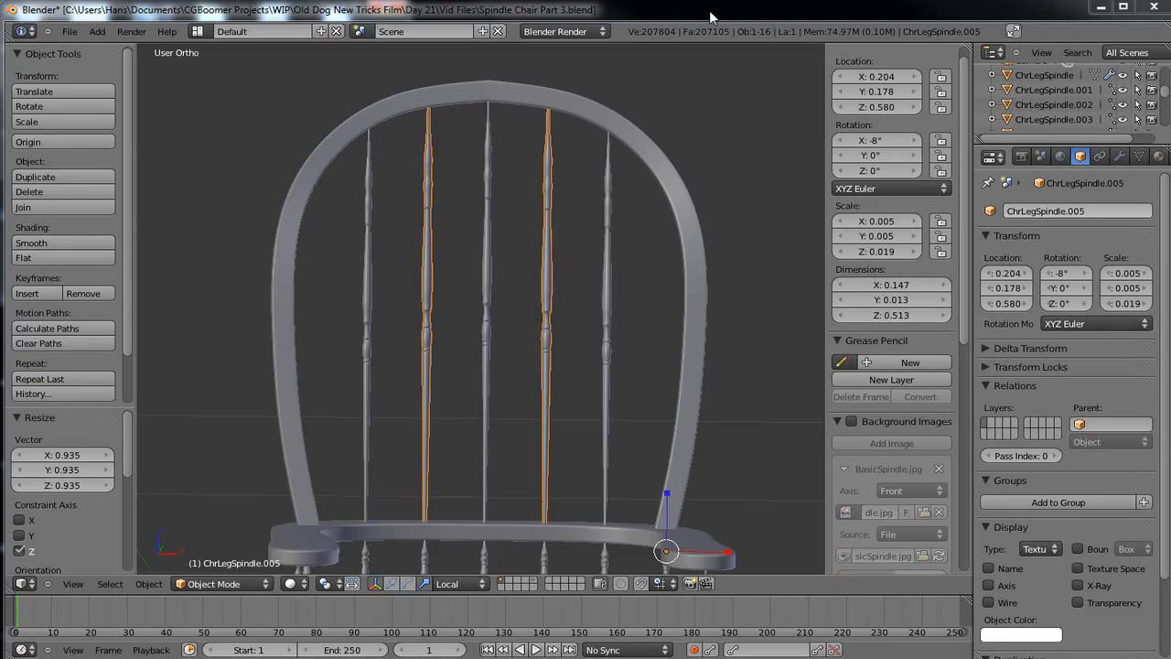
scroll(589, 272, "down", 2)
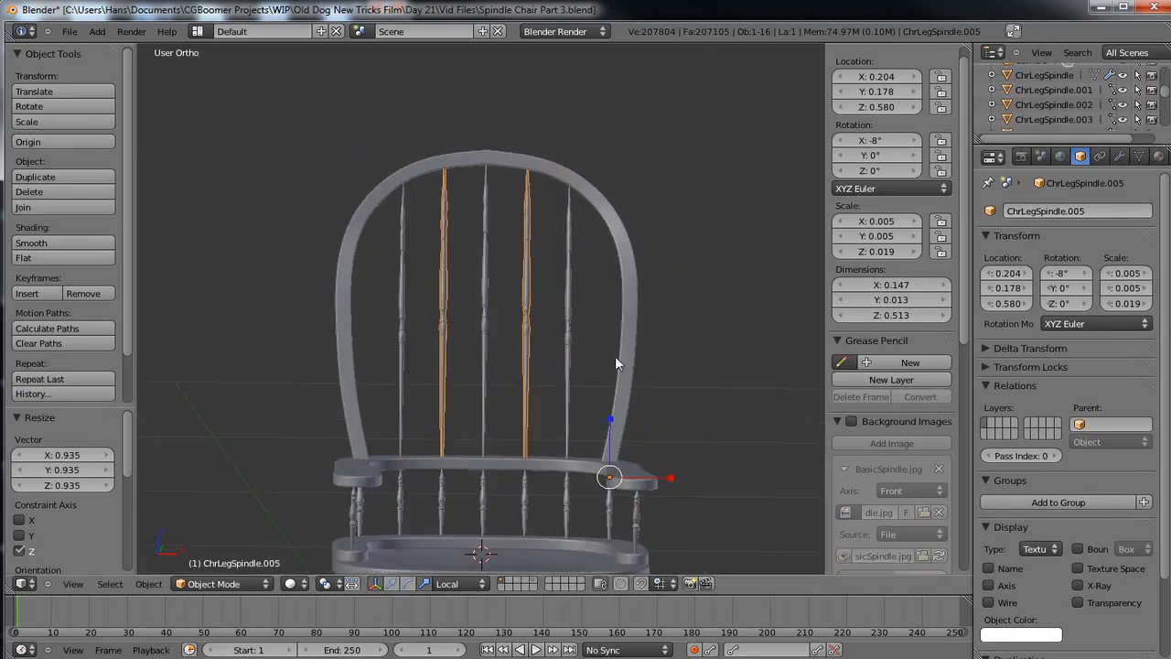
Apply the Mirror modifier on the tall back hoop, keeping its Multires modifier.
mouse_move(663, 332)
middle_mouse_down()
mouse_move(610, 352)
mouse_move(446, 316)
mouse_move(406, 279)
mouse_move(384, 293)
mouse_move(446, 365)
mouse_move(659, 336)
mouse_move(658, 327)
middle_mouse_up()
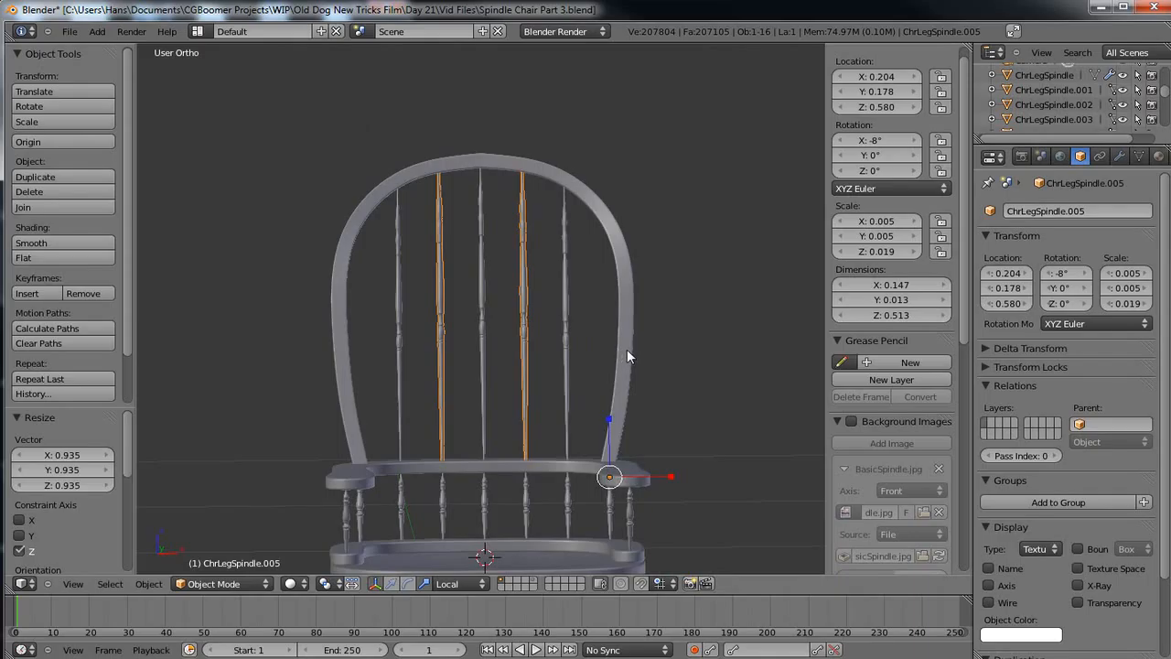
right_click(629, 356)
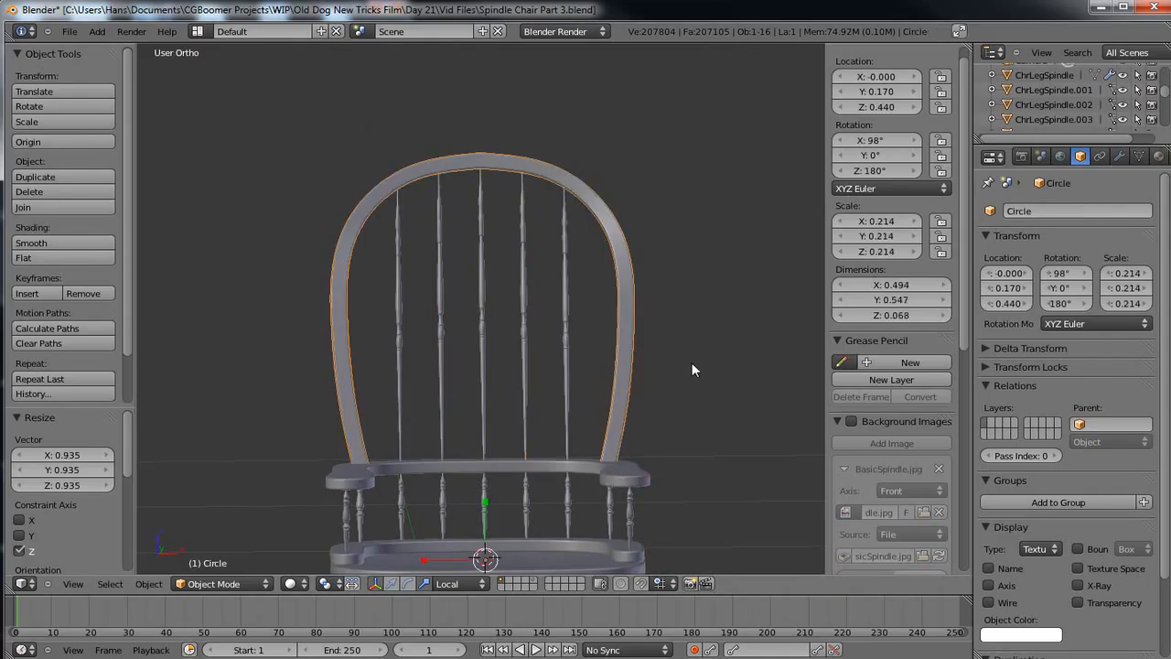
left_click(1120, 157)
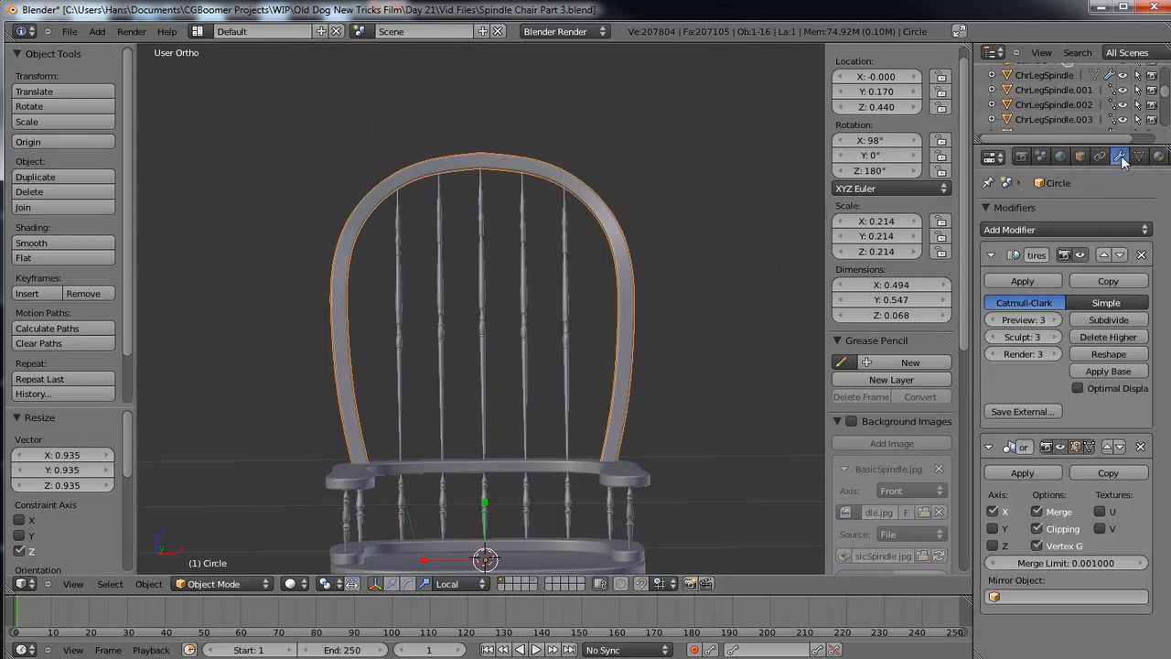
left_click(1023, 472)
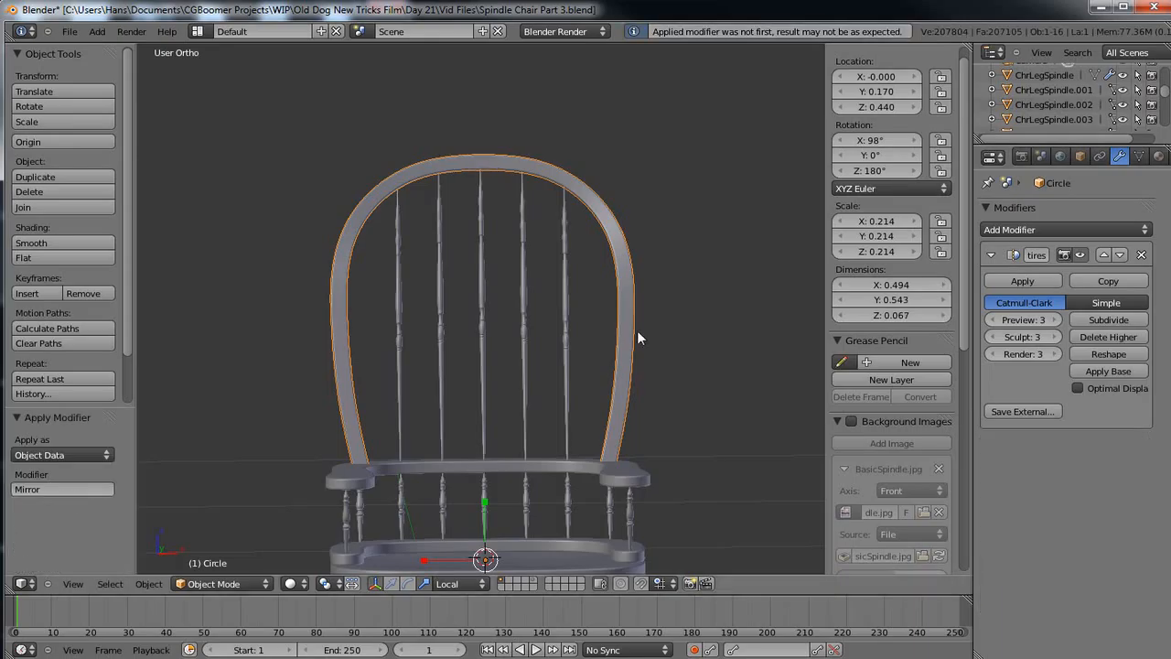
Apply the Mirror modifier on the curved armrest rail.
scroll(479, 220, "up", 4)
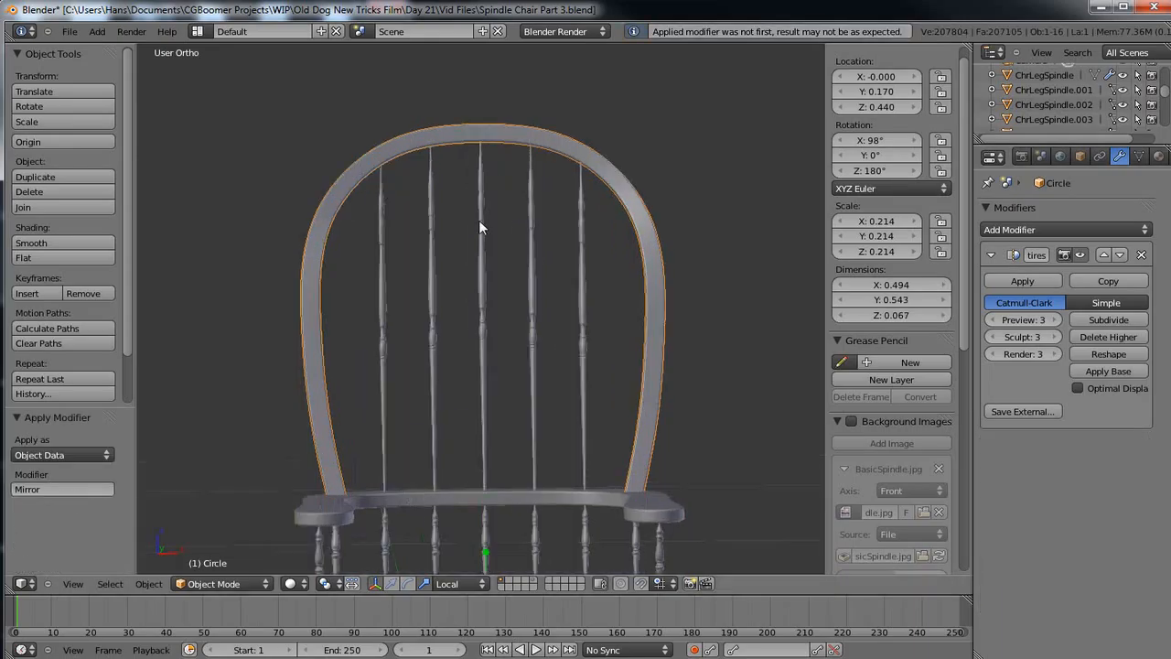
scroll(573, 225, "down", 5)
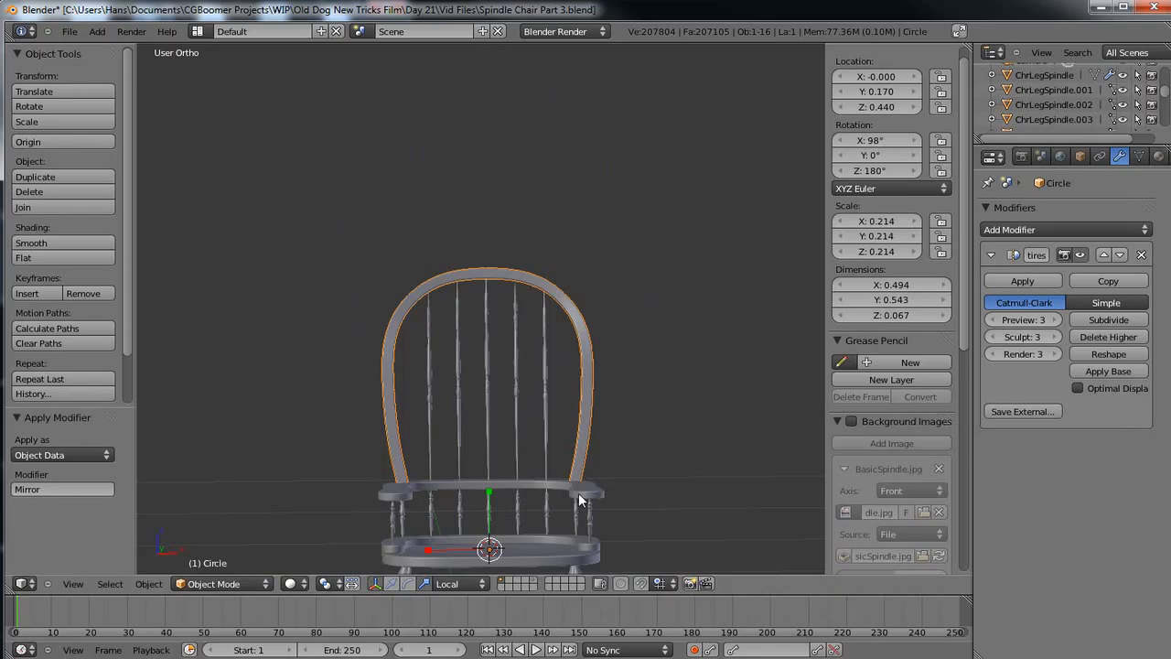
right_click(578, 500)
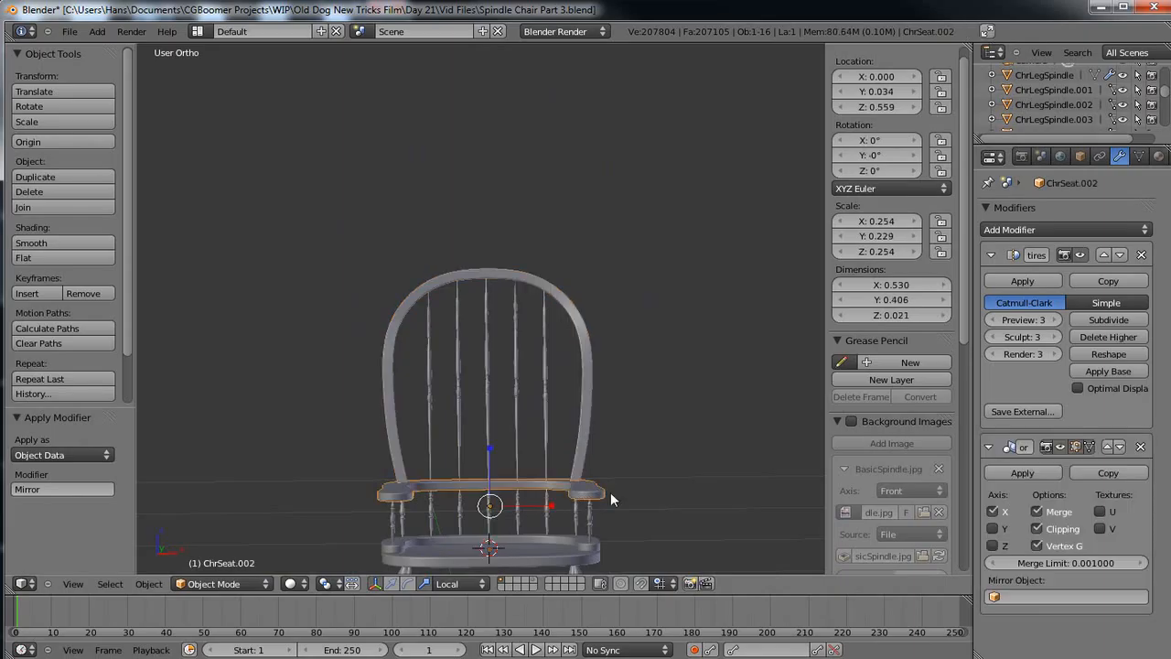
left_click(1031, 472)
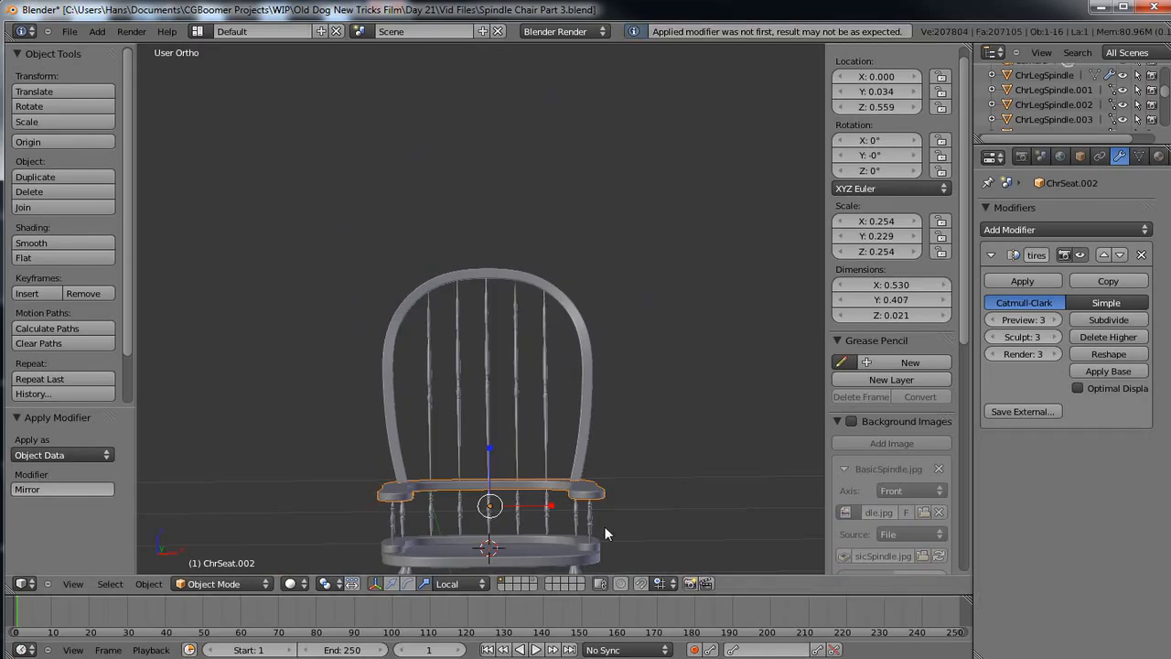
scroll(685, 494, "down", 2)
scroll(603, 504, "up", 1)
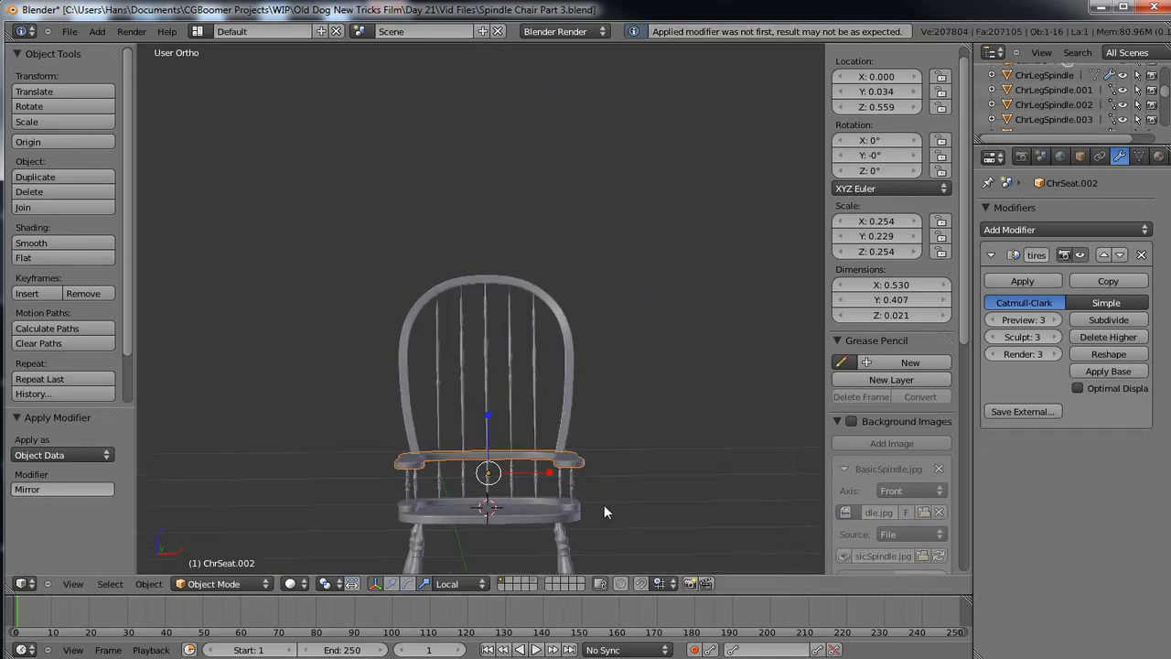
Apply the Mirror modifier on the front pair of short spindles beneath the armrests.
middle_click_drag(543, 520, 532, 496, "shift")
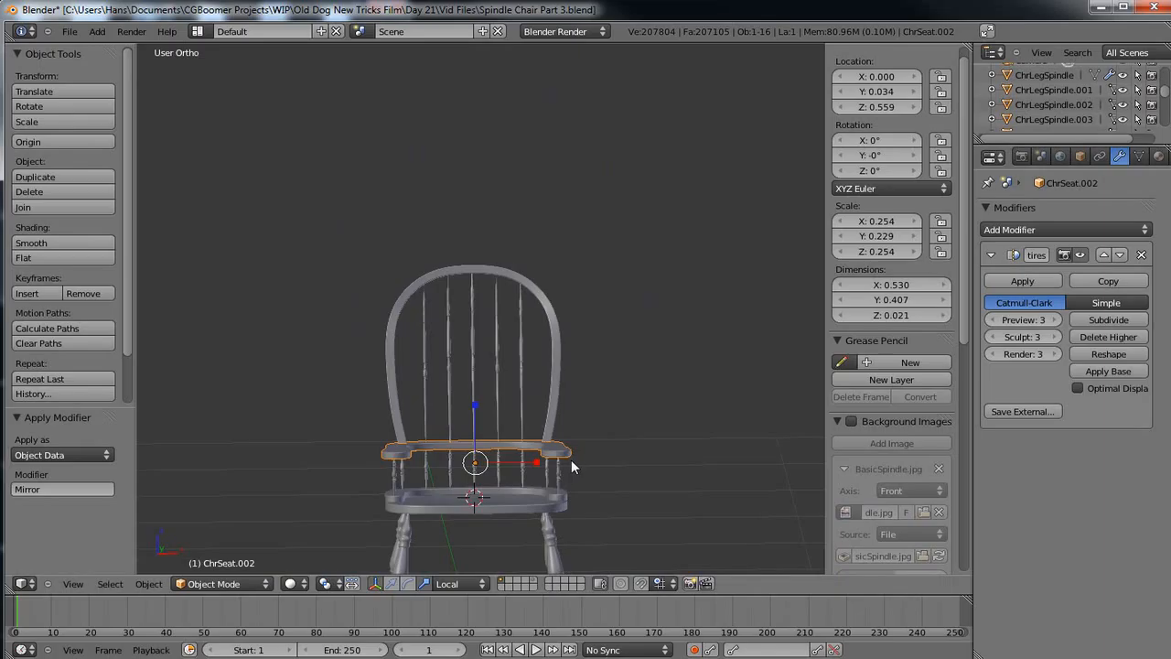
right_click(559, 478)
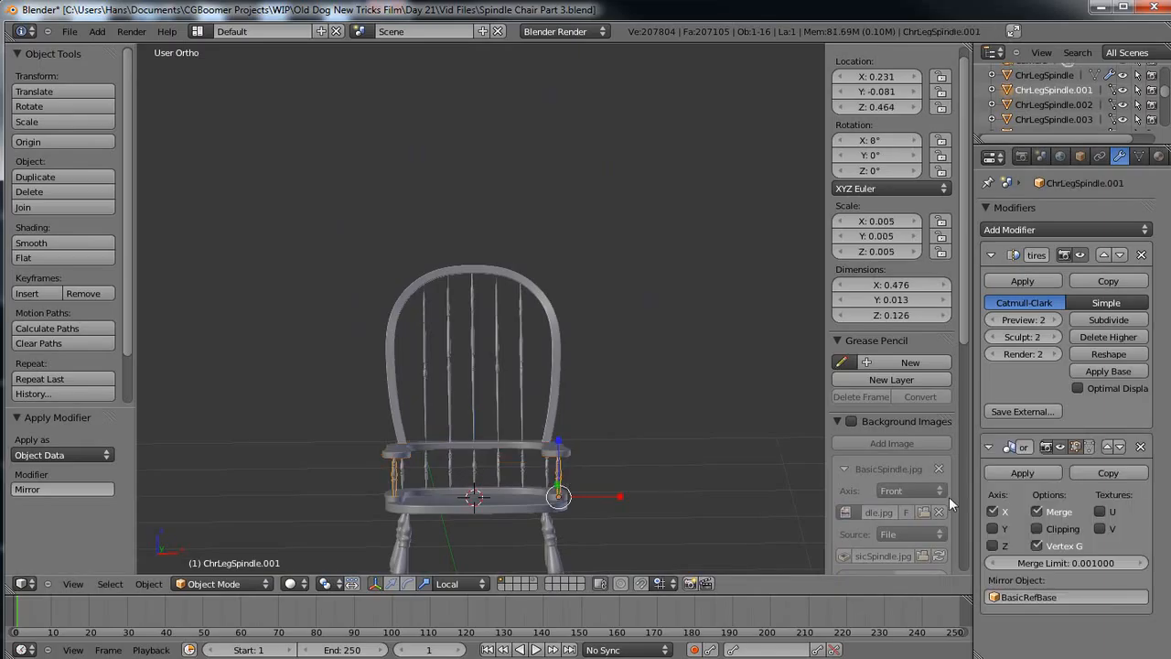
left_click(1022, 472)
Apply the Mirror modifiers on the seat and on the raised rim piece along its back.
scroll(602, 513, "down", 3)
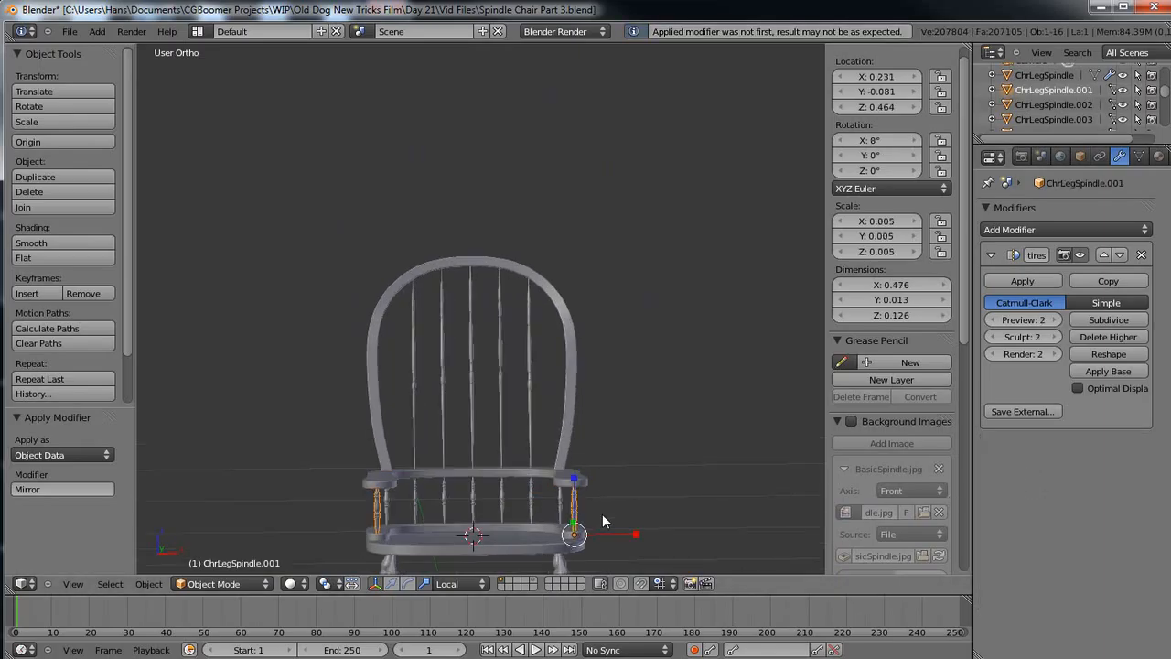
middle_click_drag(449, 516, 479, 459, "shift")
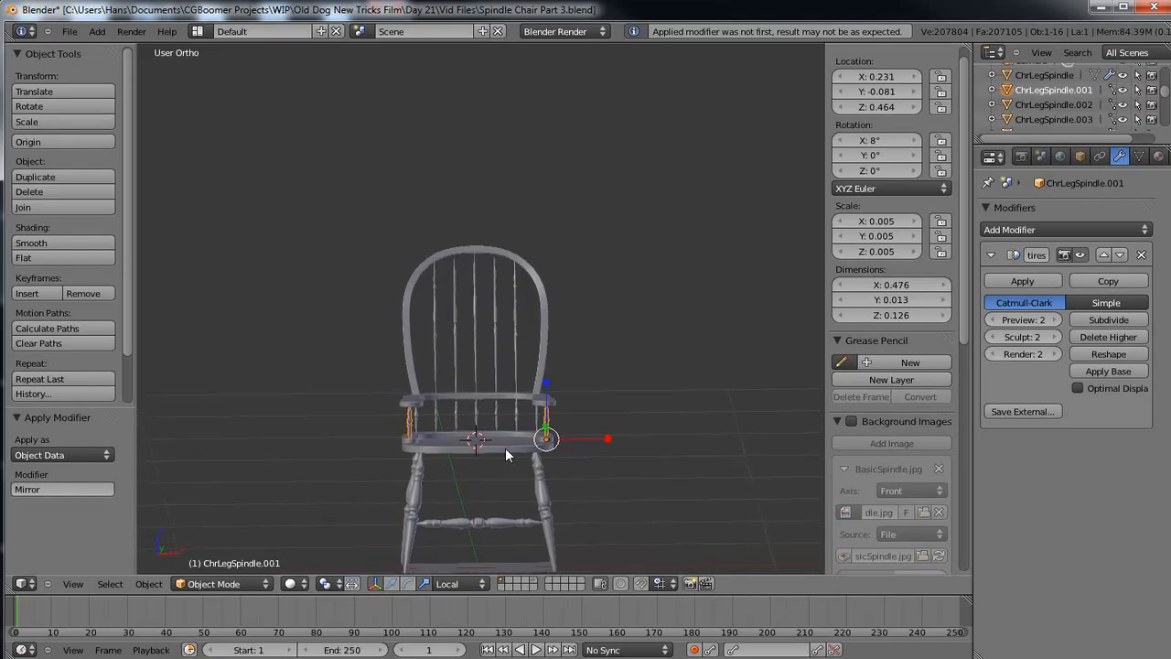
right_click(505, 447)
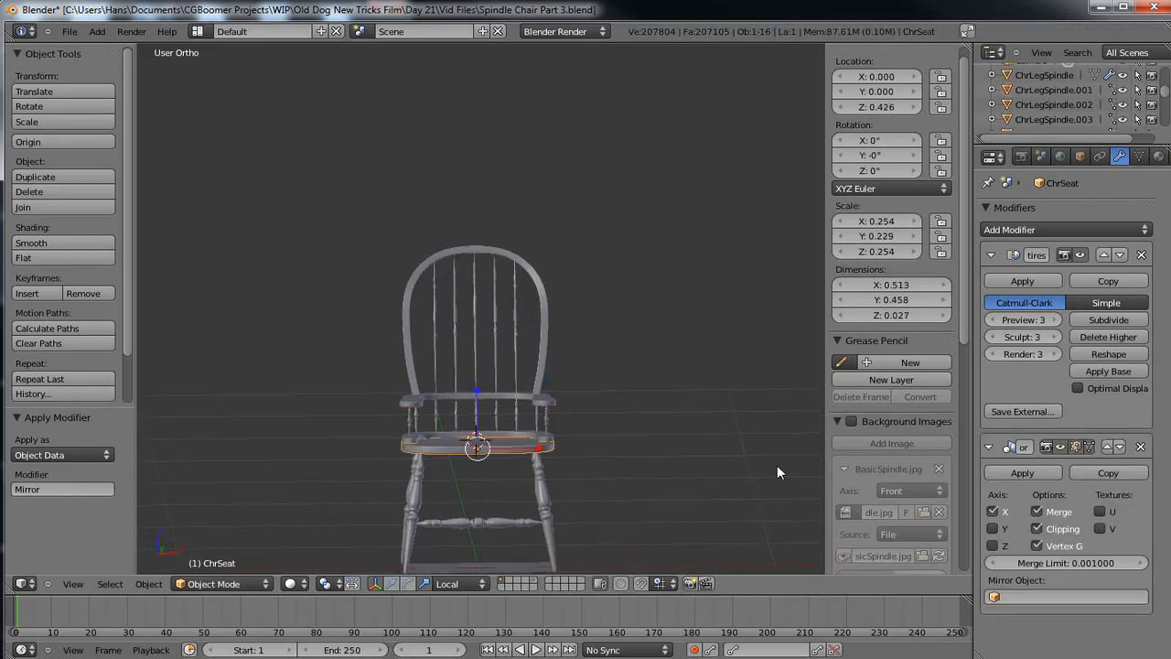
left_click(1022, 472)
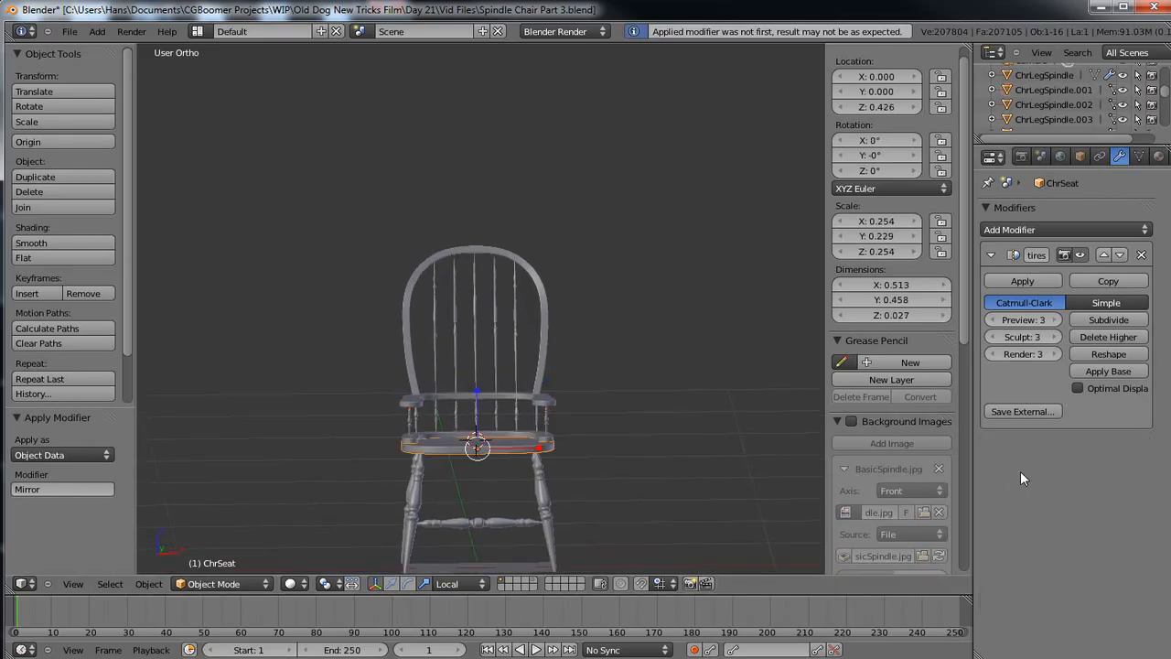
scroll(465, 476, "up", 3)
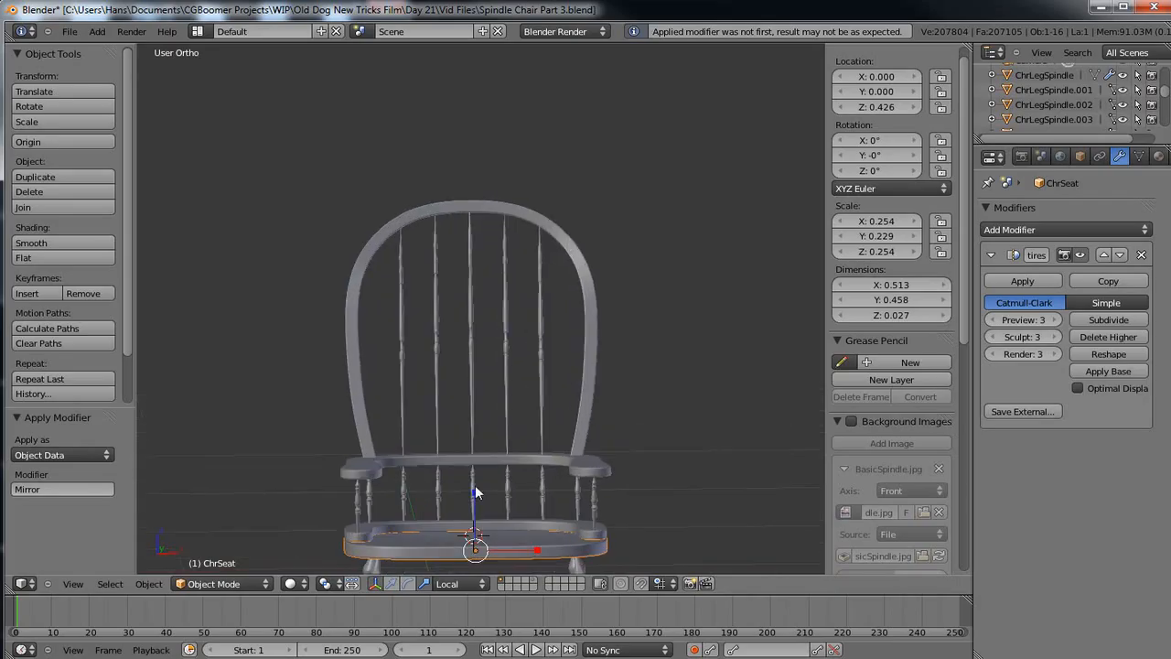
right_click(494, 529)
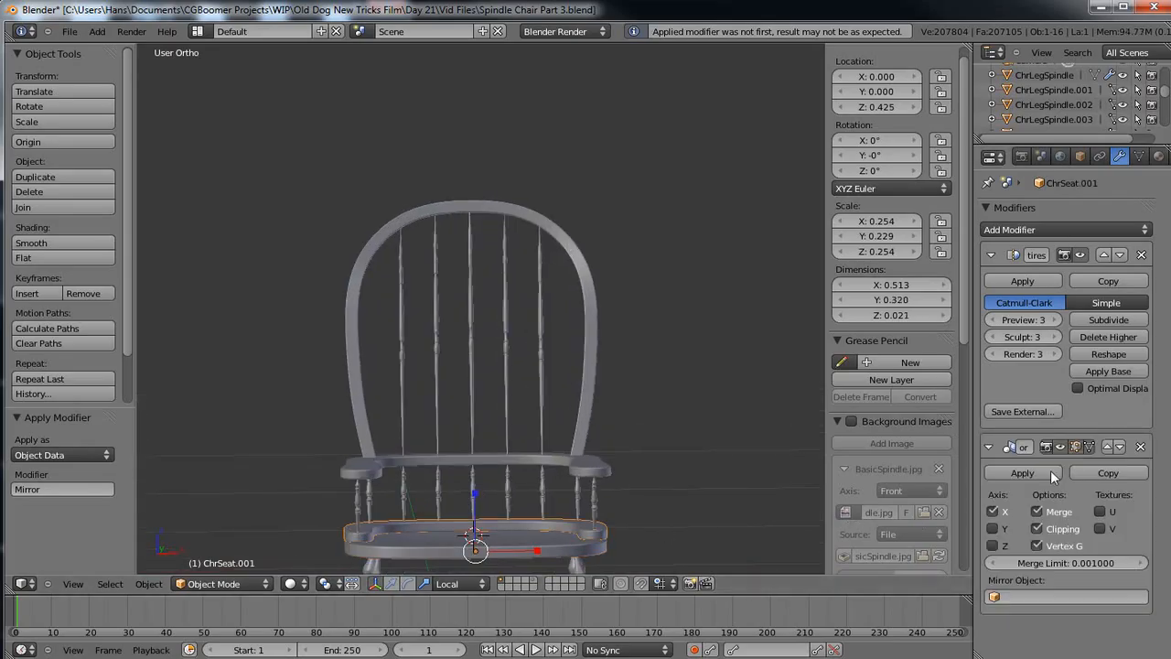
left_click(1023, 472)
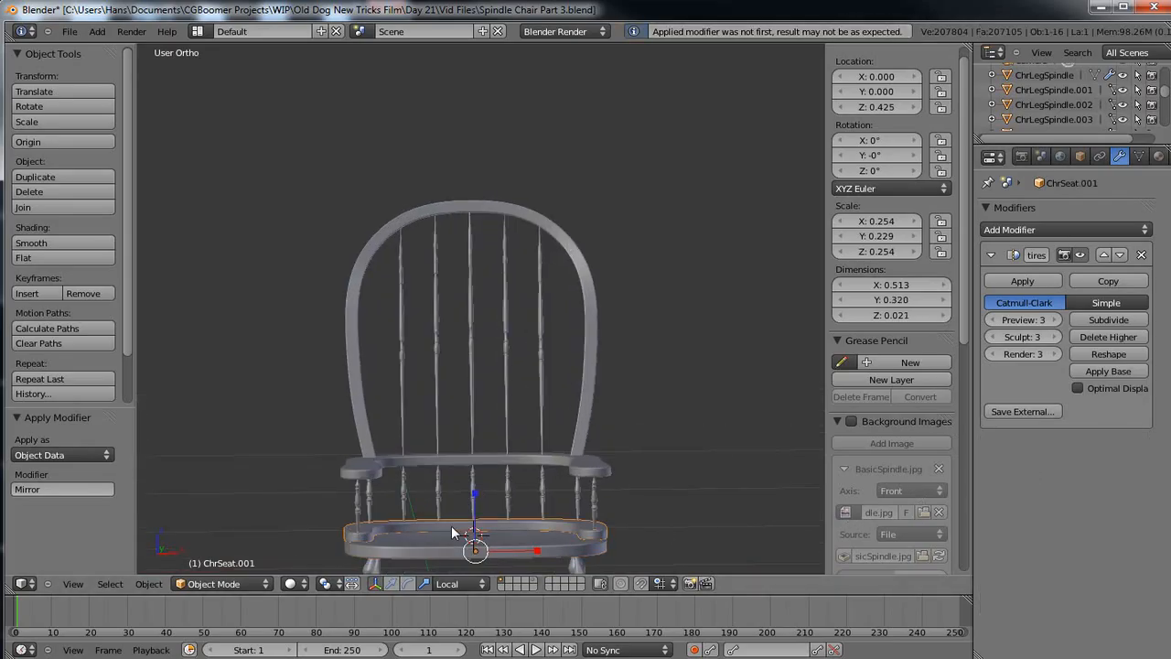
Apply the Mirror modifier on the chair legs.
middle_click_drag(486, 541, 479, 469, "shift")
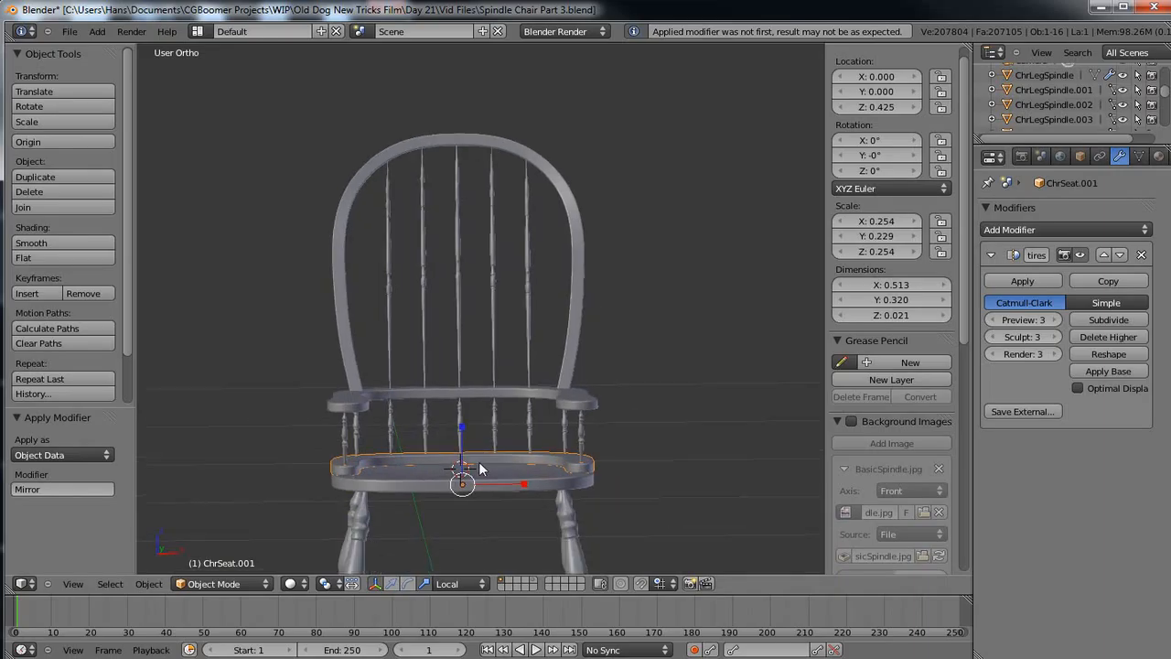
right_click(572, 539)
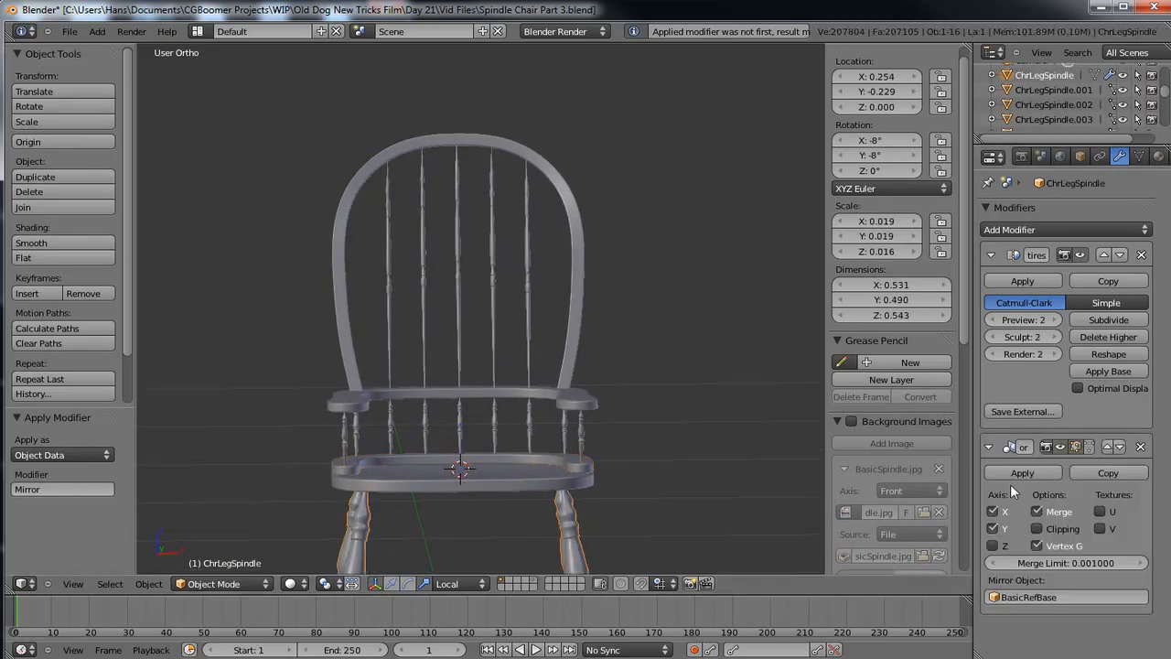
left_click(1029, 470)
Check the modifiers on the support spindles between the legs for a remaining Mirror.
scroll(473, 551, "up", 2)
scroll(473, 550, "down", 4)
middle_click_drag(492, 571, 621, 491, "shift")
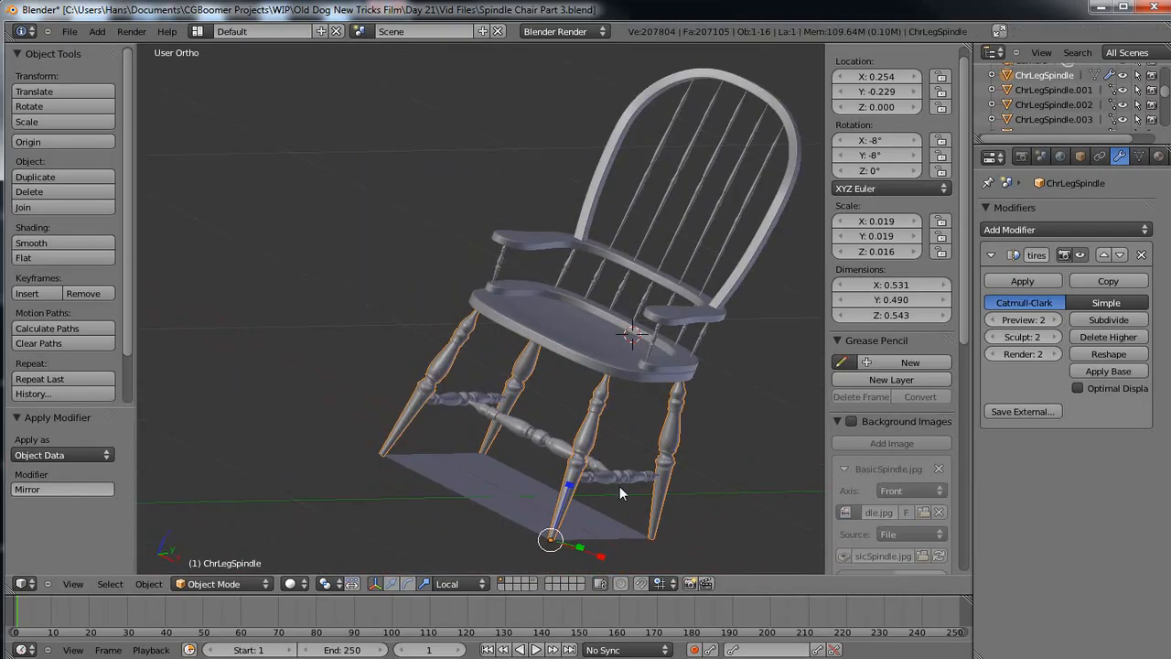
right_click(624, 476)
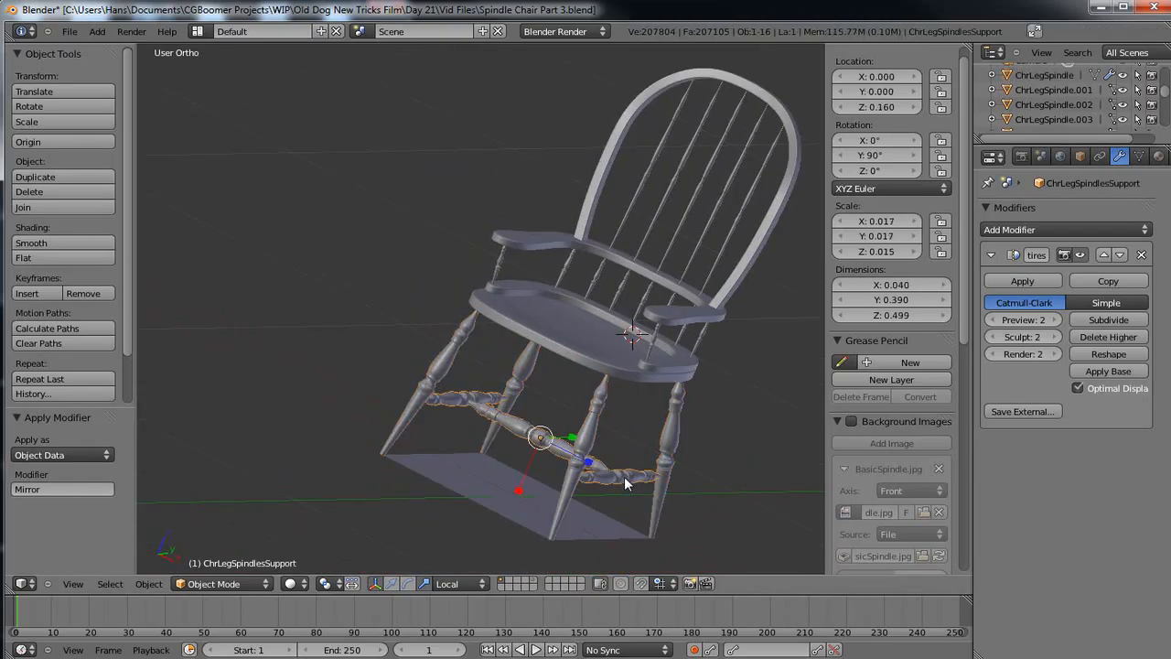
Delete the flat BasicRefBase reference plane beneath the chair legs.
middle_click_drag(471, 506, 554, 522)
right_click(557, 518)
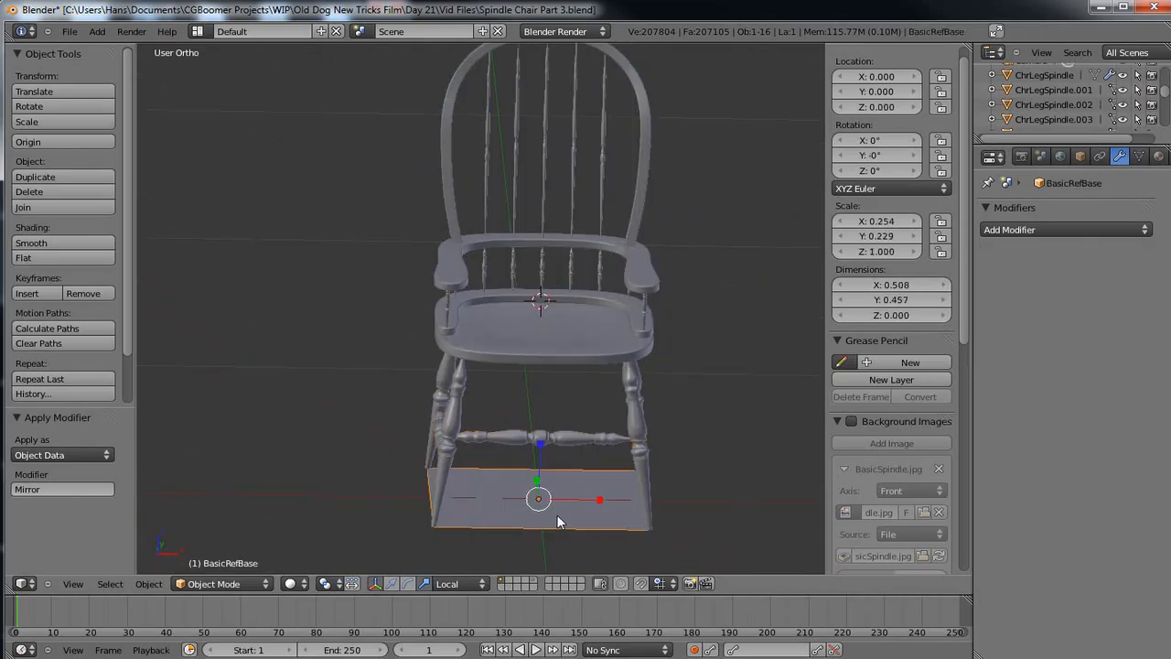
middle_click_drag(619, 441, 548, 473, "shift")
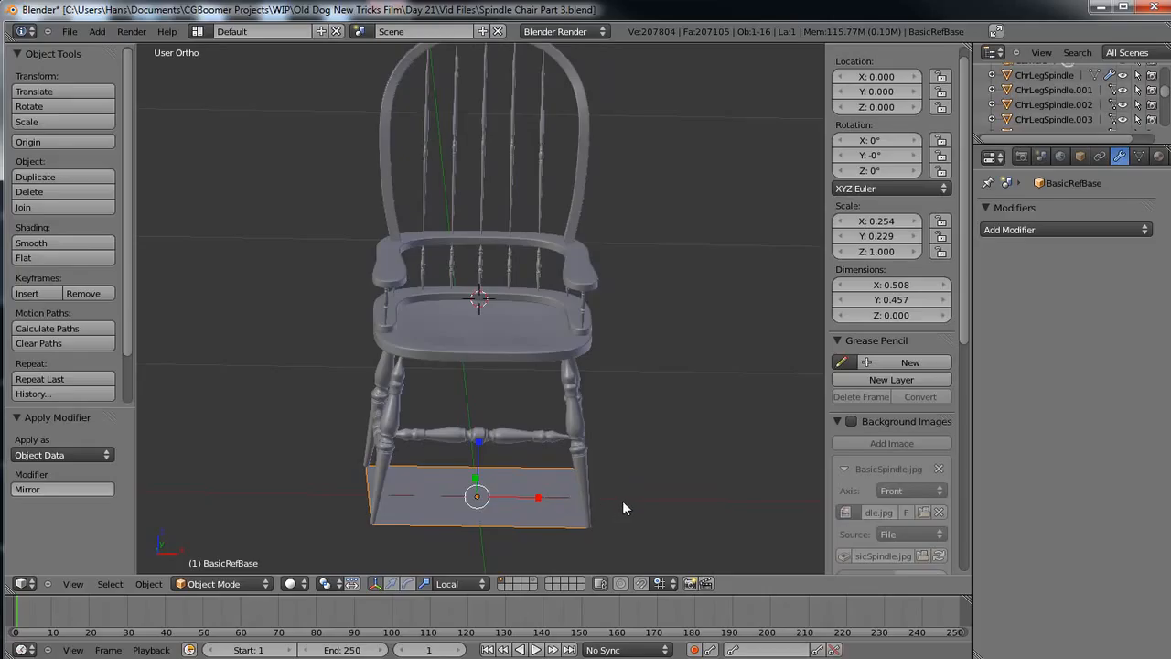
key("x")
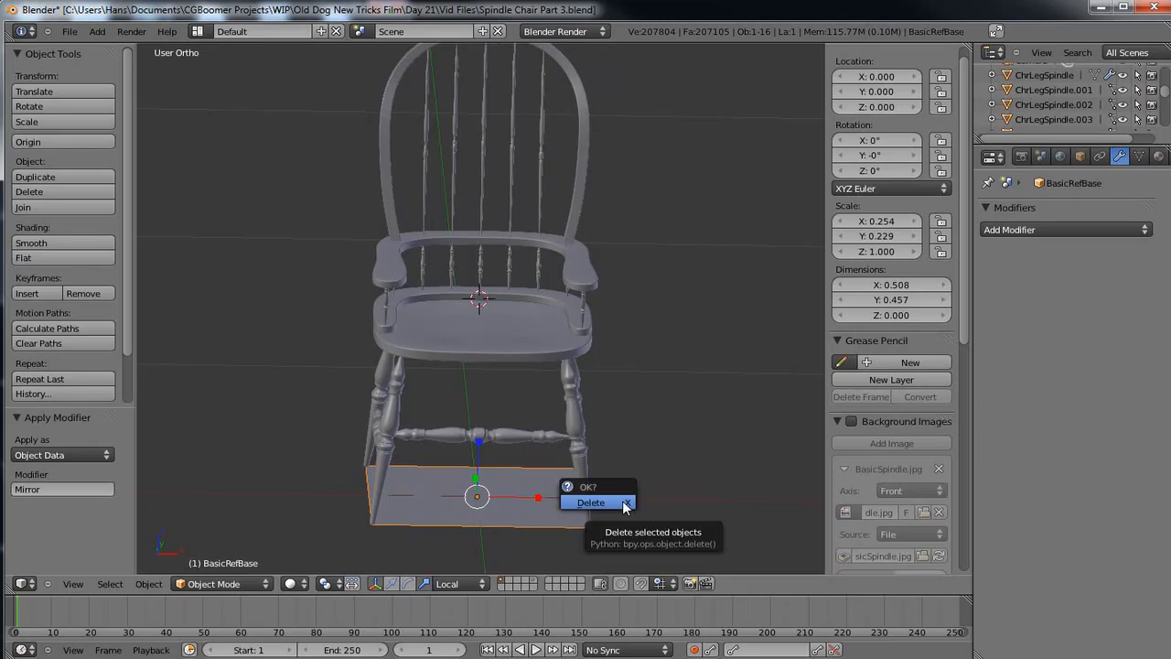
left_click(623, 504)
Check the modifiers on the armrest spindles, back hoop, arm rail and upper spindles for any remaining Mirror.
middle_click_drag(642, 458, 604, 450)
middle_click_drag(466, 358, 628, 315)
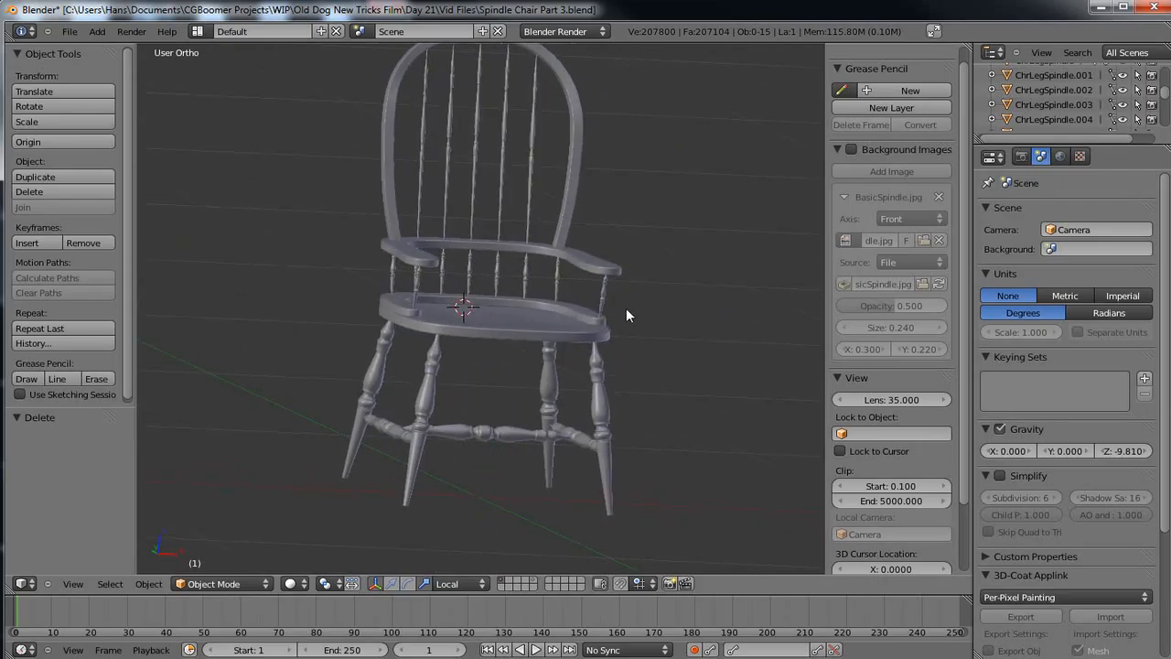
right_click(602, 305)
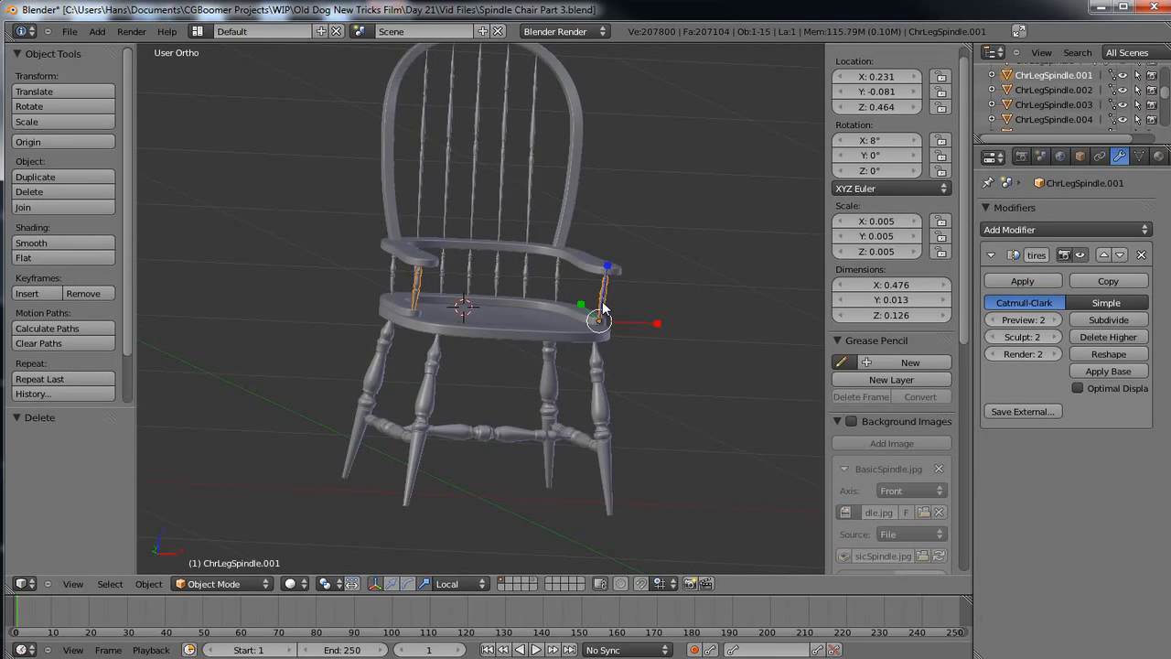
right_click(557, 289)
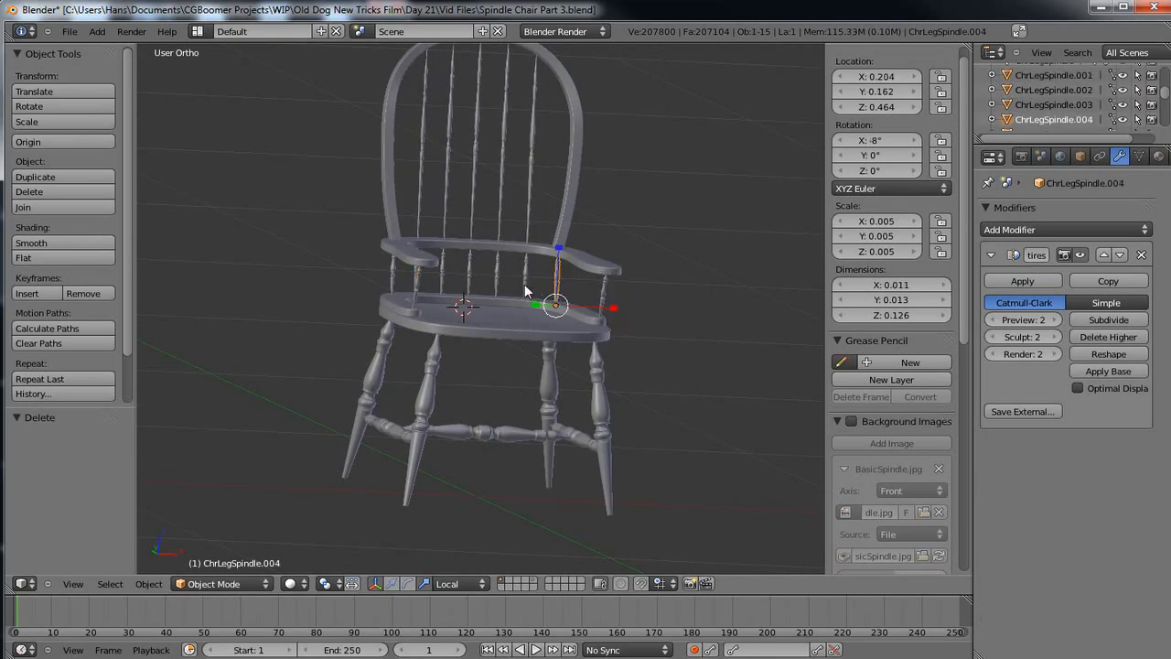
right_click(525, 285)
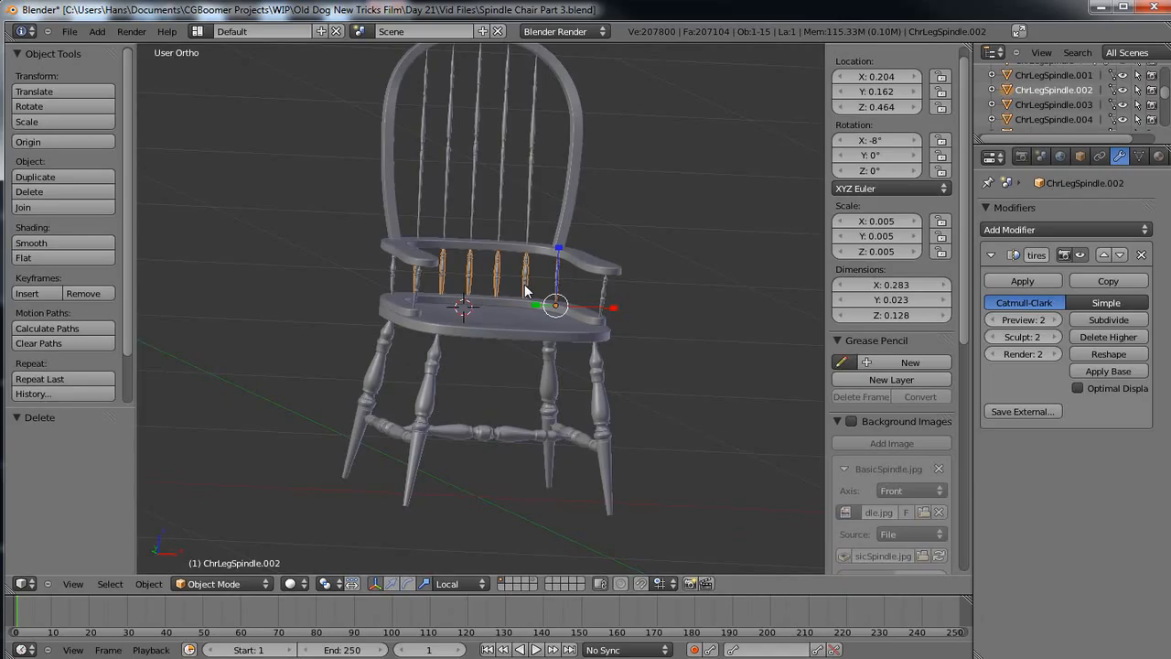
right_click(561, 226)
right_click(569, 235)
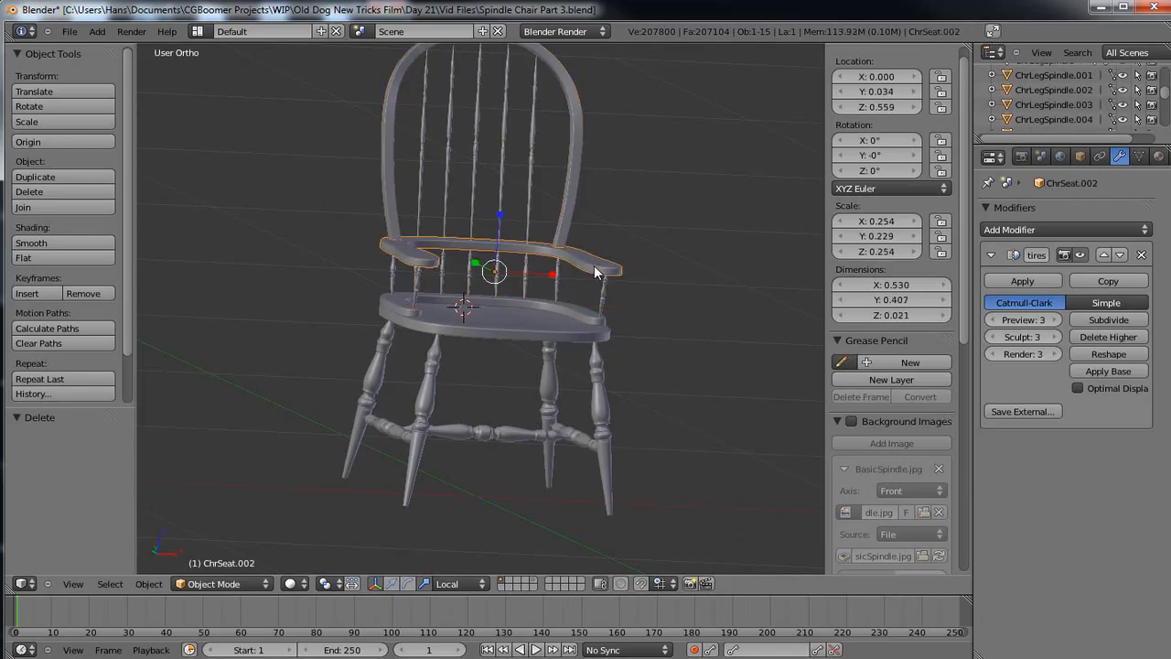
right_click(534, 193)
right_click(459, 193)
right_click(466, 195)
Select all five upper back spindles together.
middle_click_drag(526, 191, 437, 335, "shift")
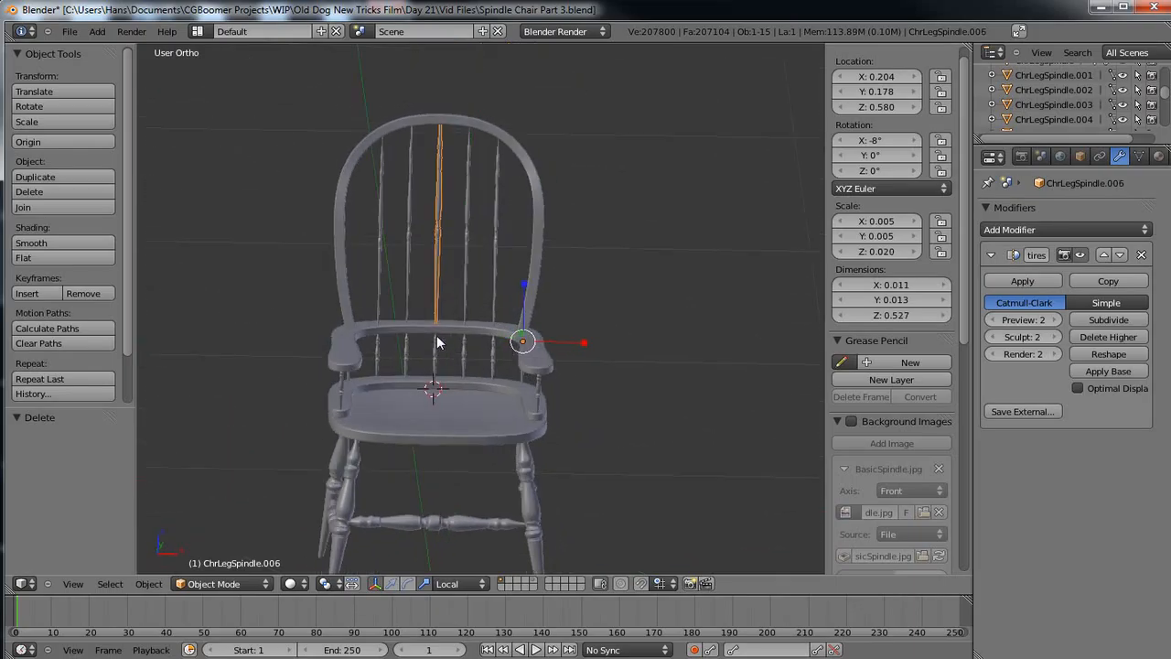
right_click(490, 287)
right_click(465, 282, "shift")
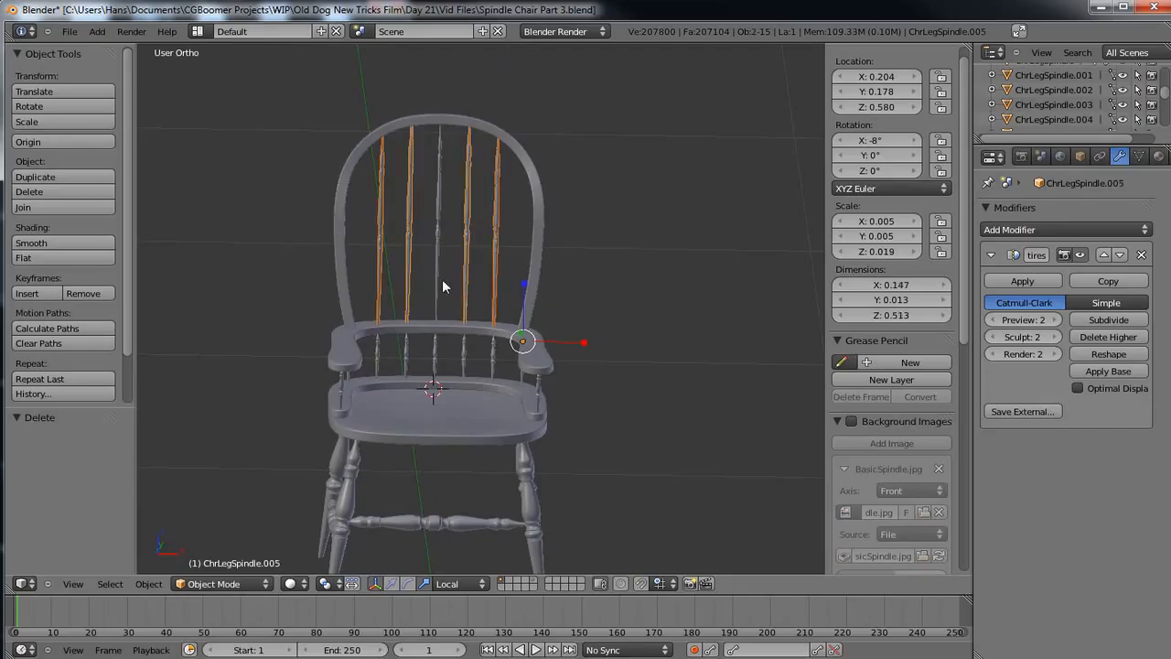
right_click(438, 282, "shift")
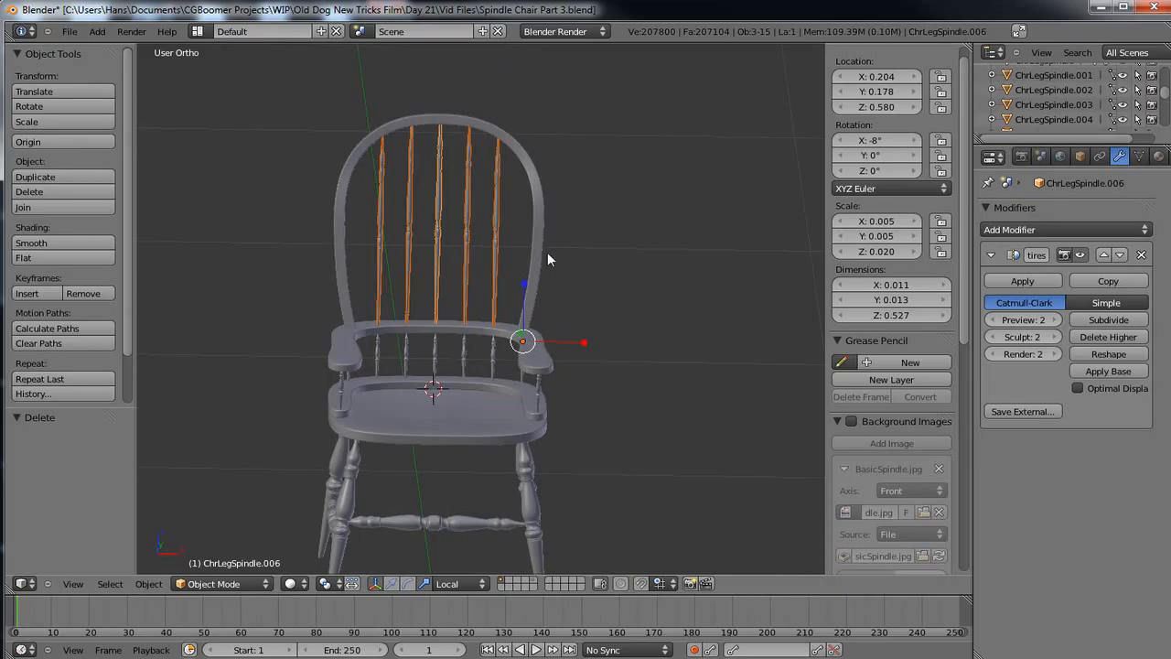
Save the chair file under its current name.
left_click(69, 31)
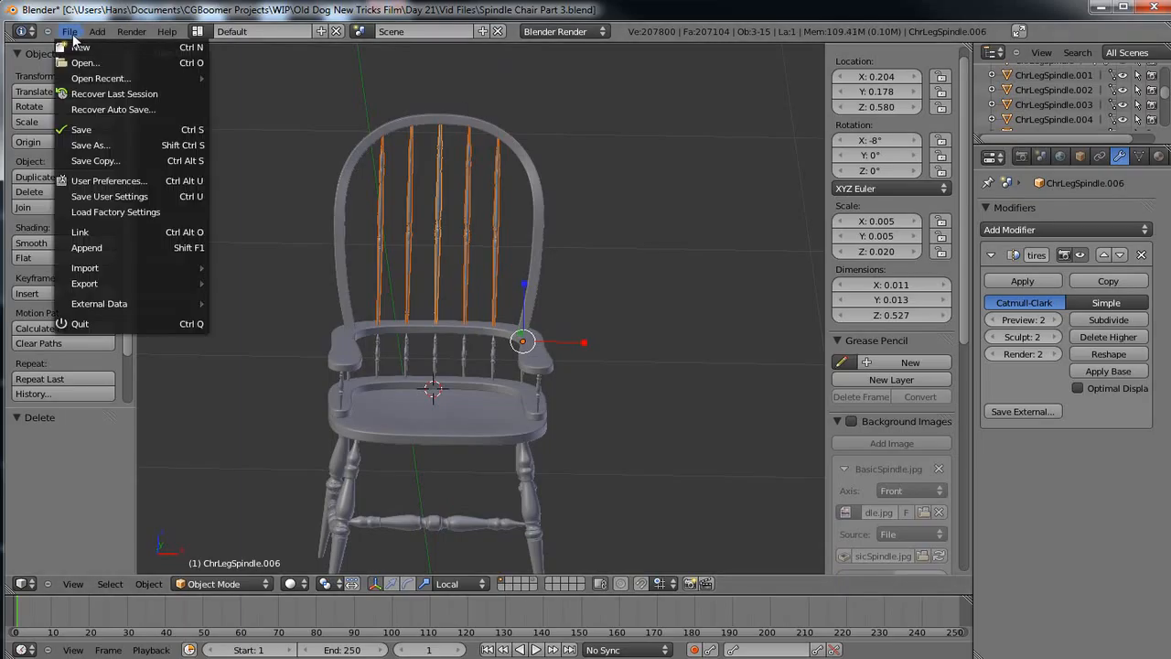
left_click(92, 130)
middle_click_drag(440, 391, 425, 387)
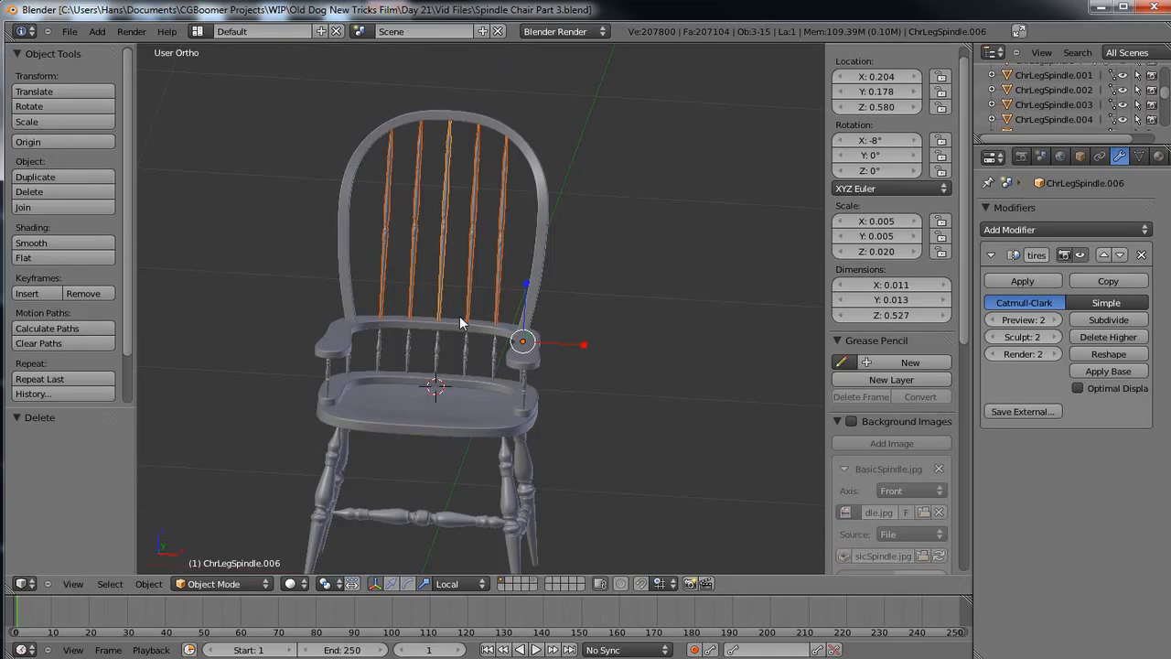
Join the selected upper back spindles into one object and rename it ChrBackrestSpindles.
key("ctrl+j")
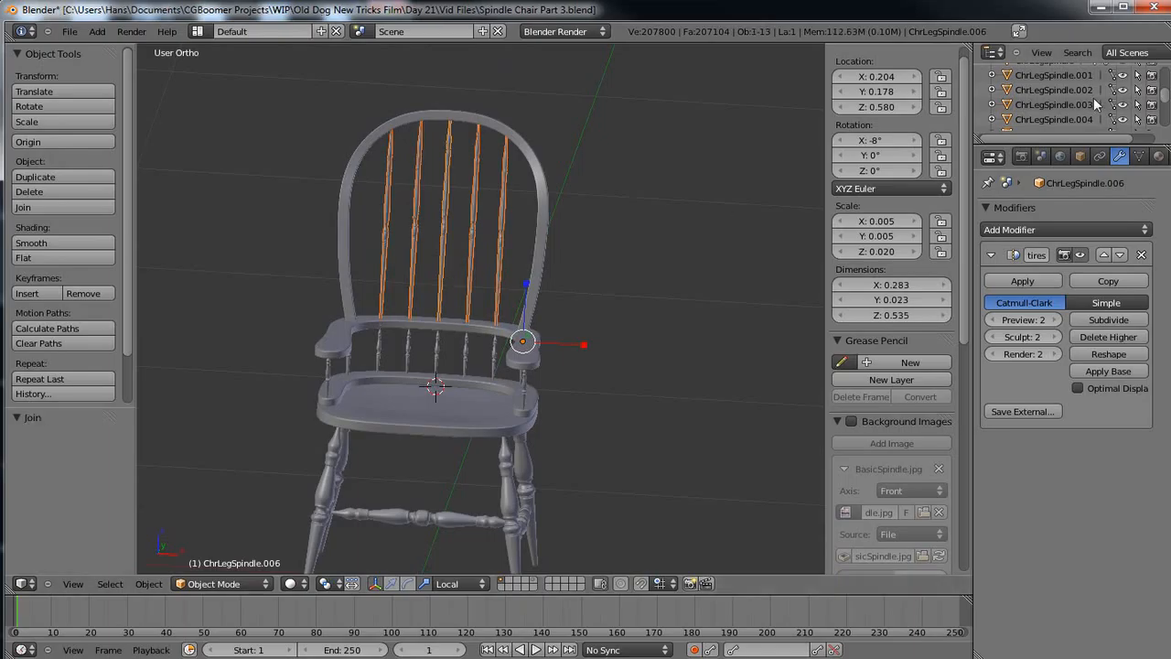
left_click_drag(1165, 98, 1167, 113)
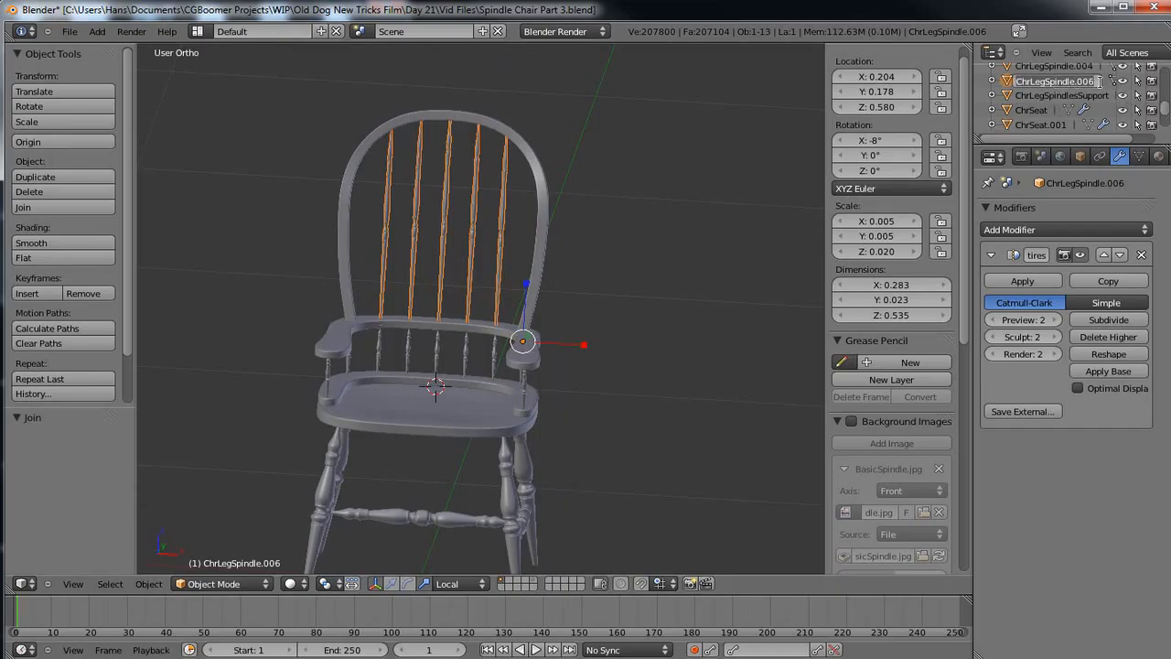
double_click(1098, 81)
key("End")
key("BackSpace")
key("BackSpace")
key("BackSpace")
key("BackSpace")
key("BackSpace")
key("BackSpace")
key("BackSpace")
key("BackSpace")
key("BackSpace")
key("BackSpace")
key("BackSpace")
key("BackSpace")
key("BackSpace")
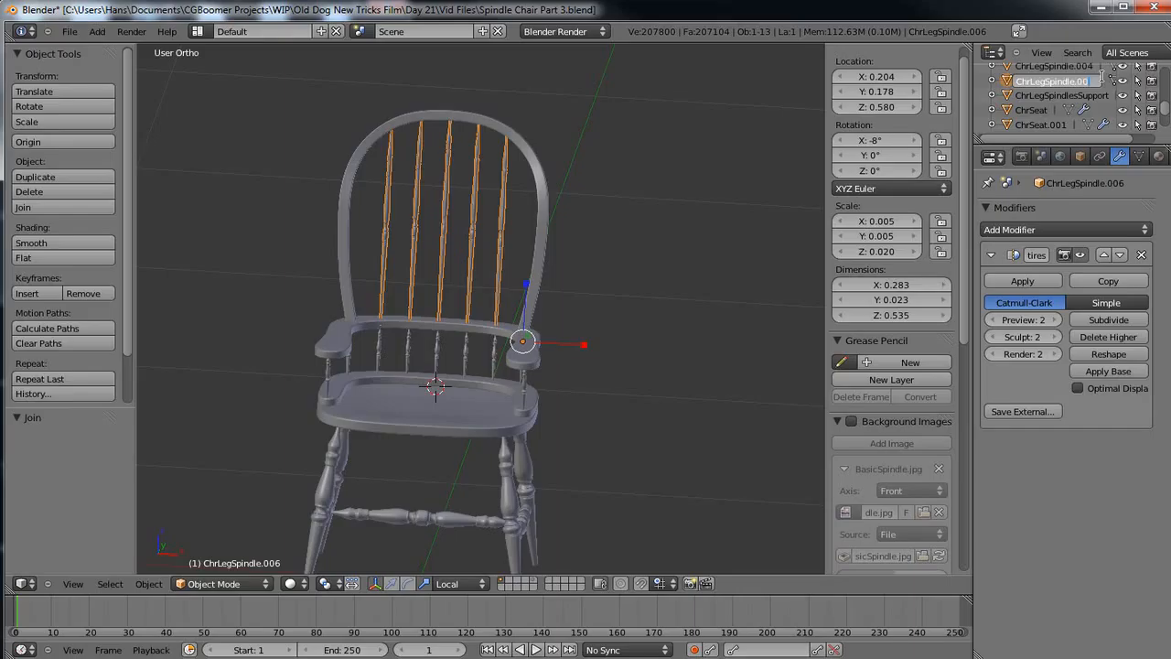
key("BackSpace")
type("Backres")
key("BackSpace")
type("estSpindles")
key("Return")
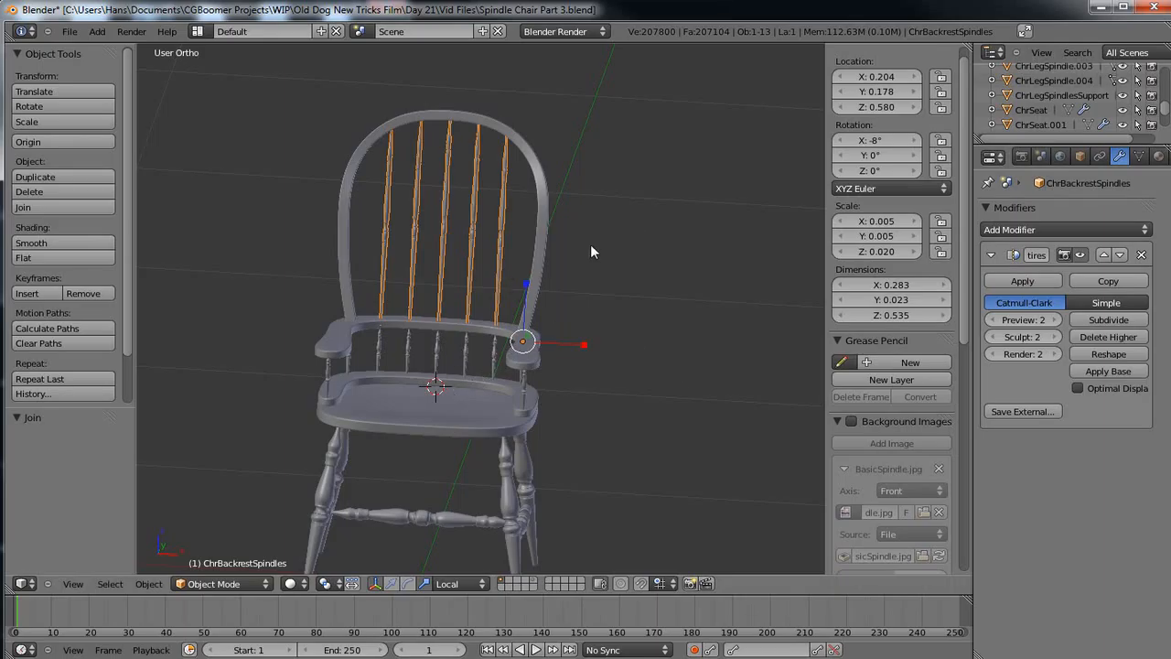
Select the curved back hoop, enlarge the outliner to list all objects, and rename the hoop ChrBackrest.
right_click(536, 266)
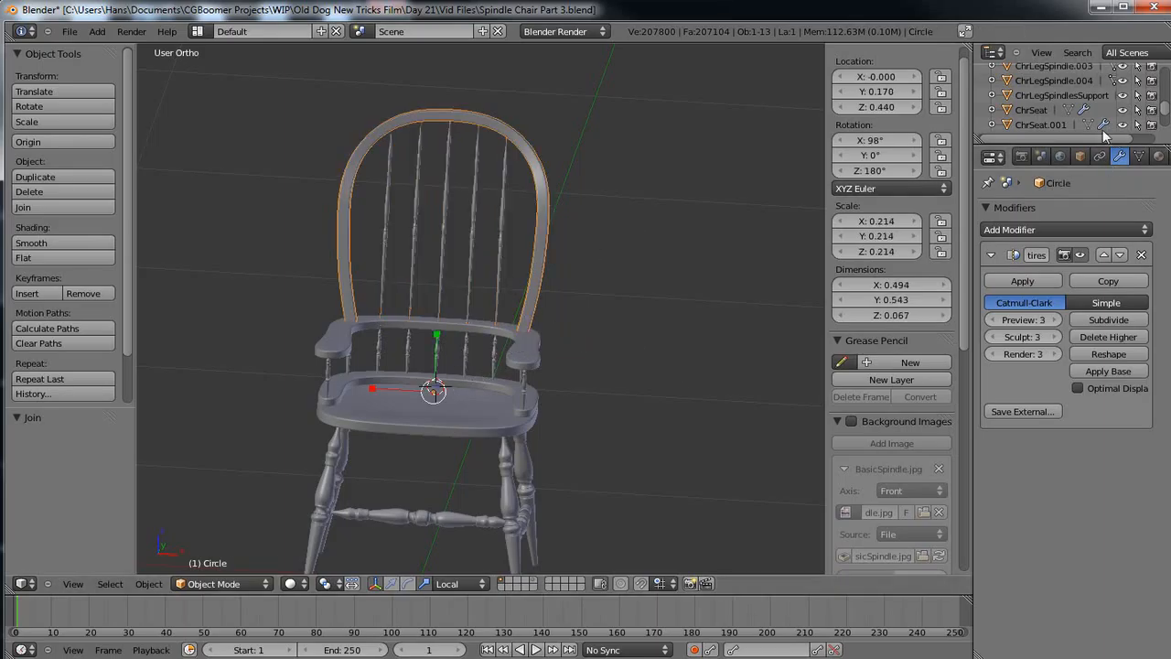
left_click_drag(1091, 144, 1090, 299)
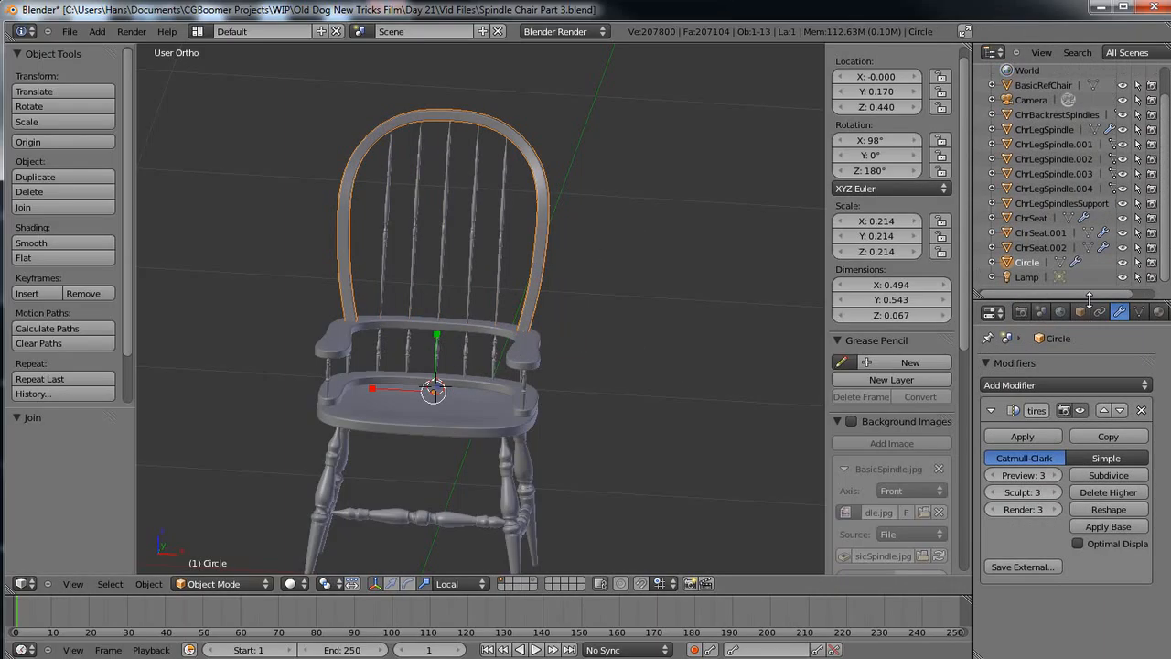
double_click(1028, 262)
type("ChrBackrest")
key("Return")
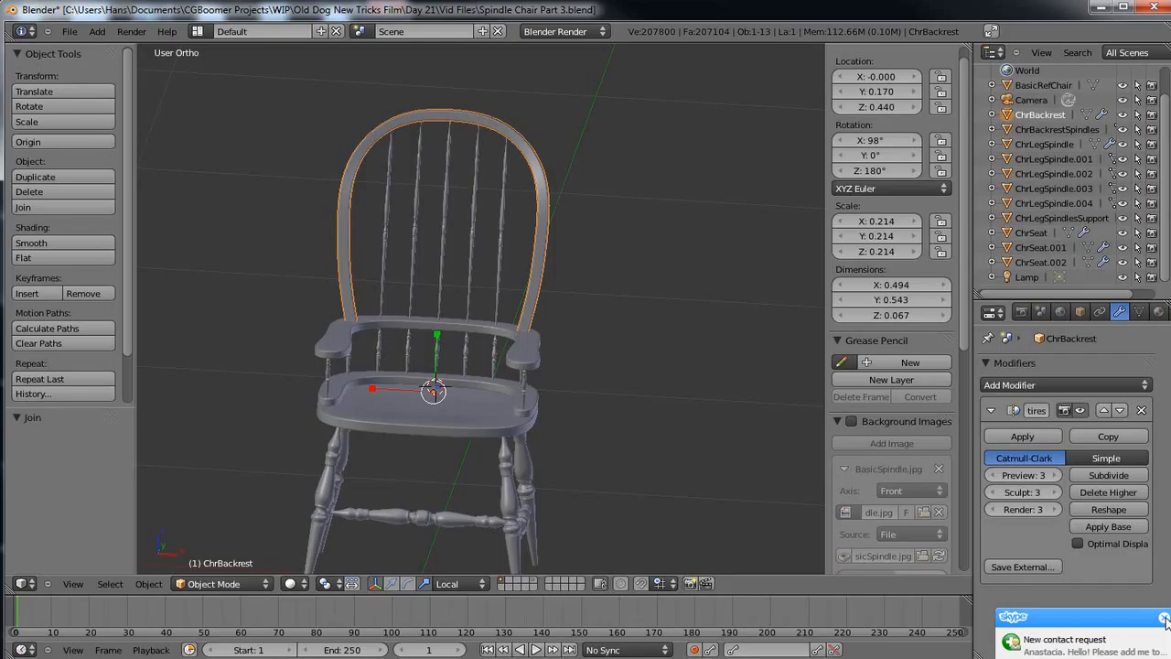
left_click(1165, 619)
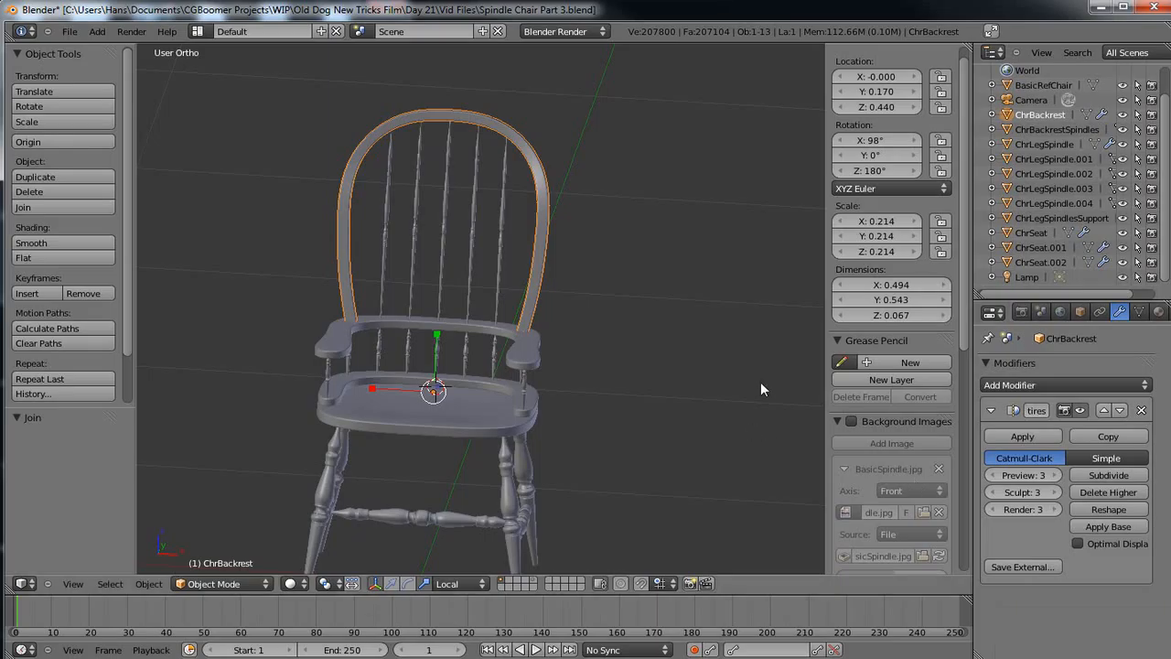
Examine the chair from several angles, closing in on the seat and the spindles beneath the arm rail.
mouse_move(550, 465)
middle_mouse_down()
mouse_move(565, 524)
mouse_move(550, 521)
mouse_move(532, 508)
mouse_move(572, 463)
mouse_move(564, 473)
middle_mouse_up()
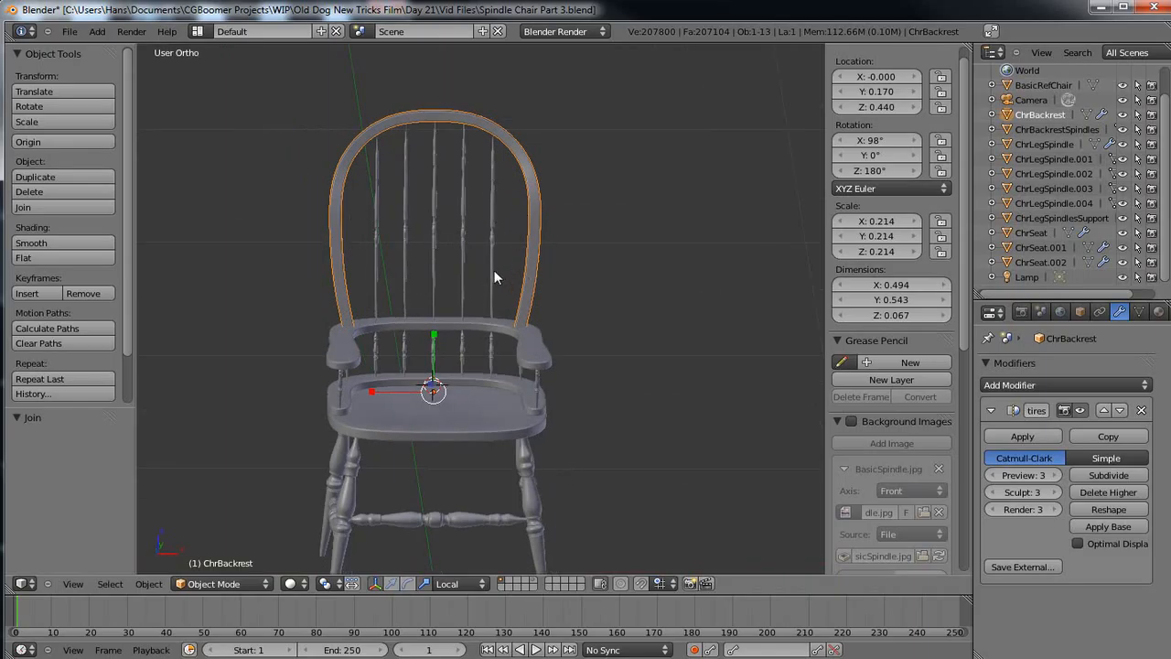
key("KP_6")
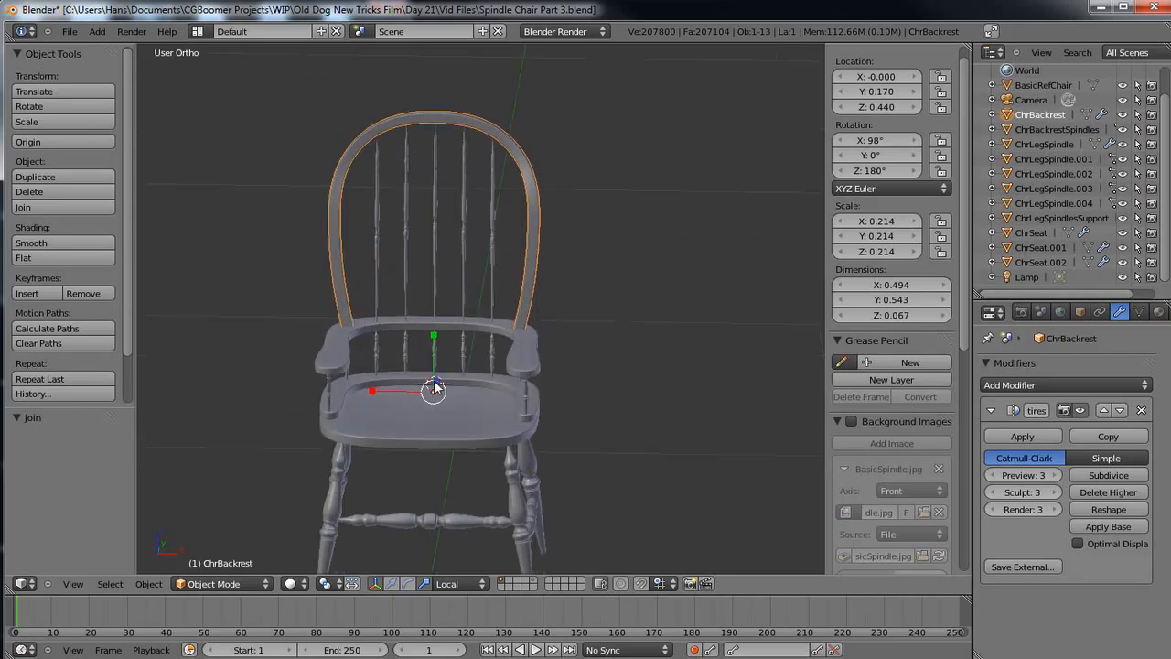
key("KP_6")
key("KP_6")
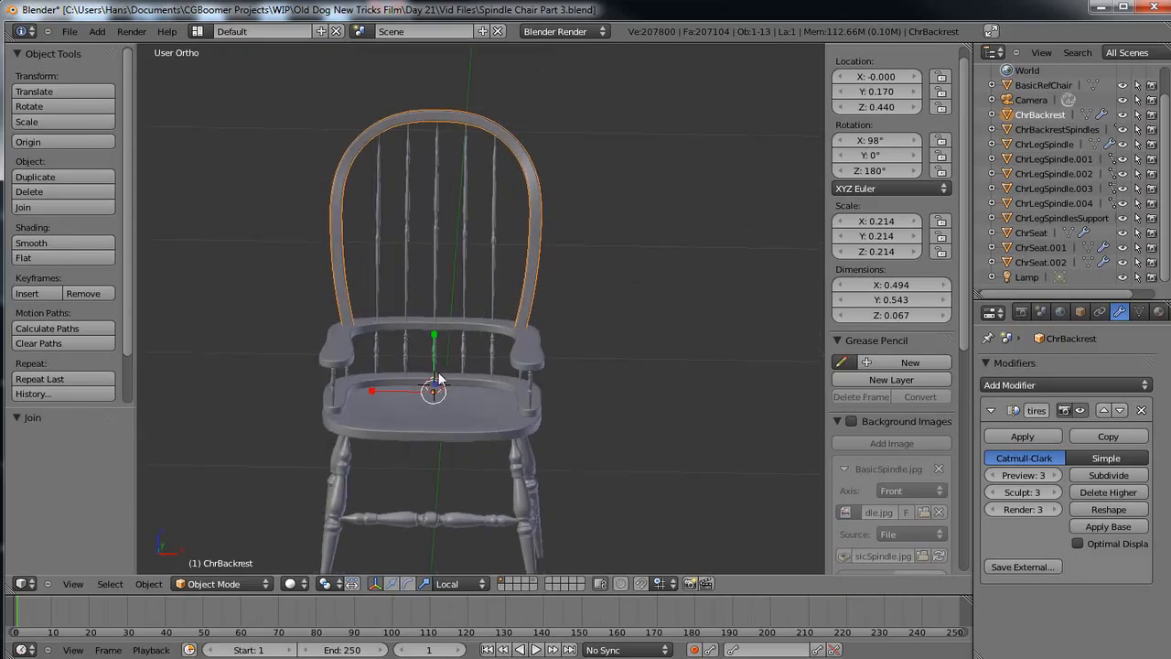
key("KP_6")
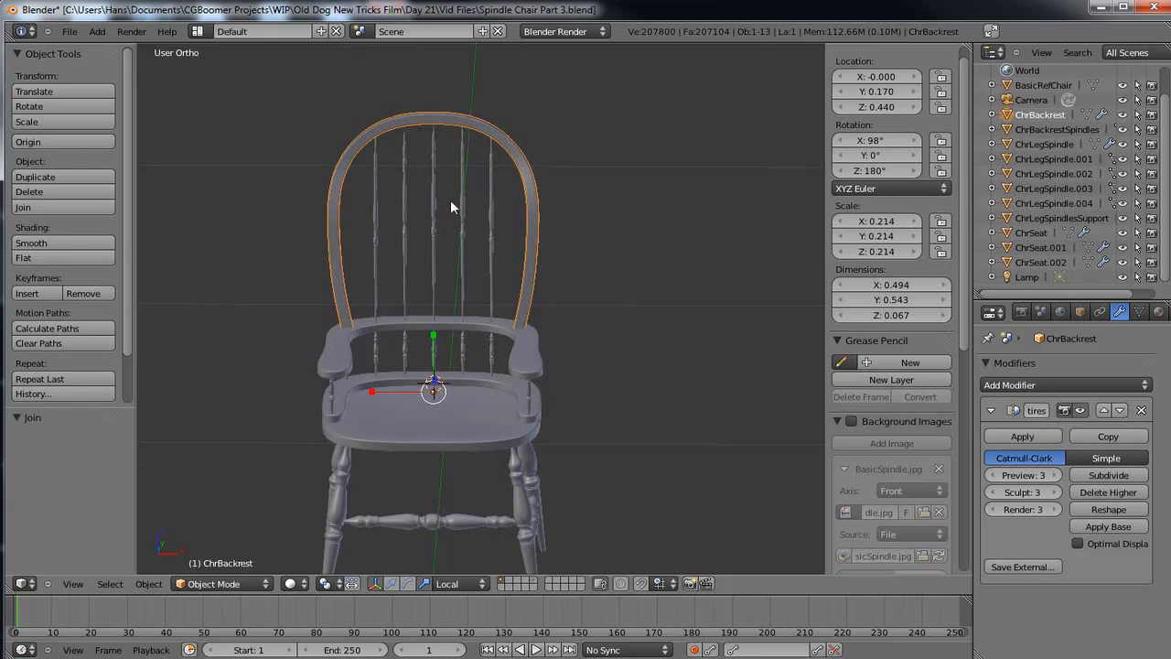
middle_click_drag(401, 436, 417, 371)
scroll(397, 441, "down", 2)
scroll(396, 441, "up", 3)
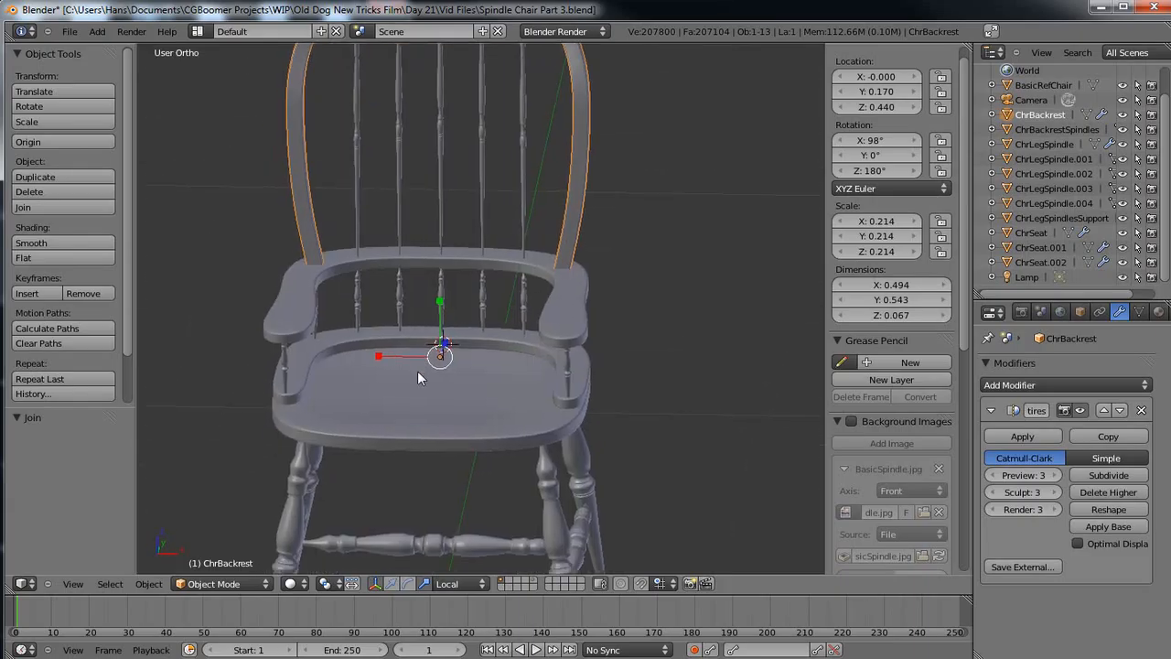
right_click(524, 302)
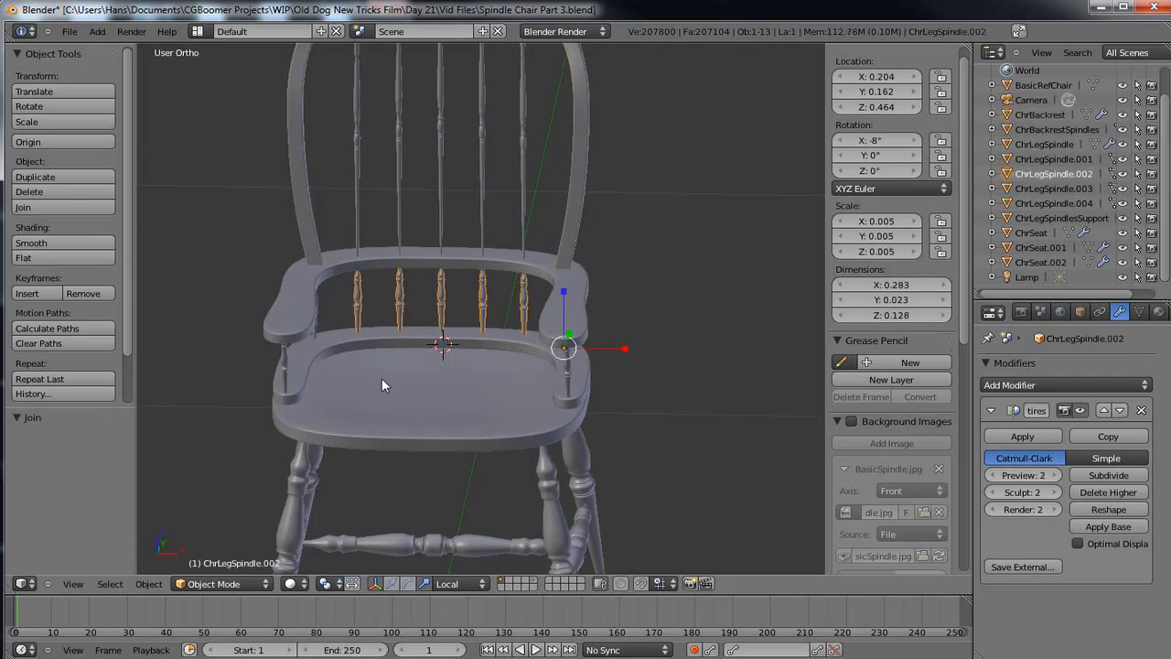
middle_click_drag(384, 358, 536, 320)
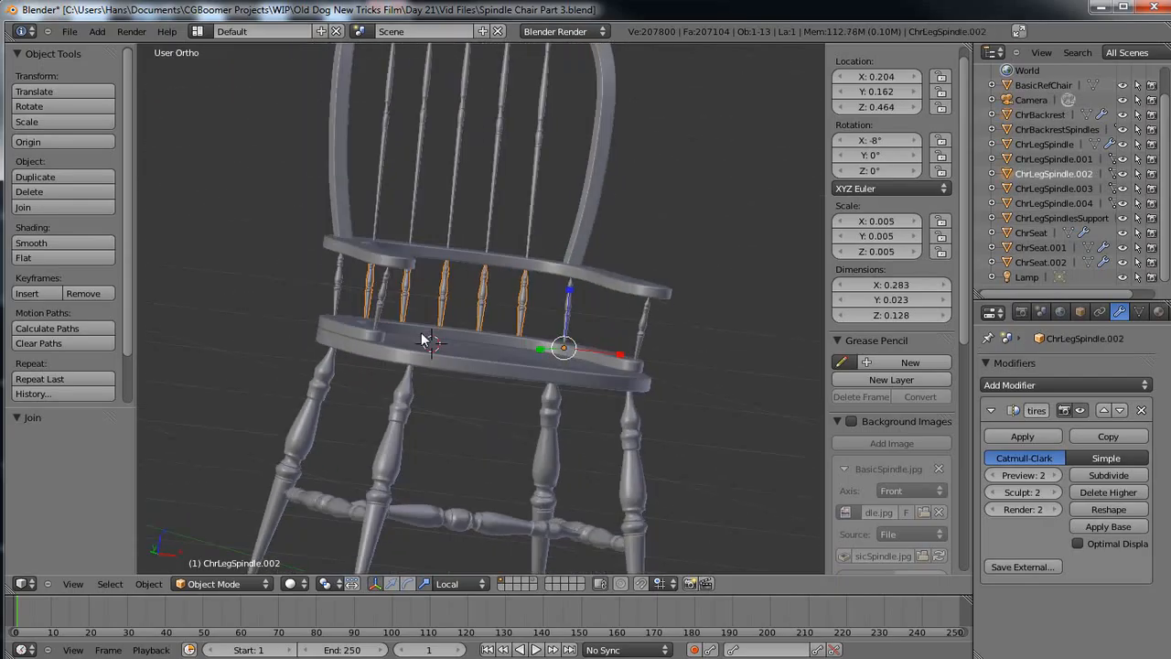
right_click(567, 316, "shift")
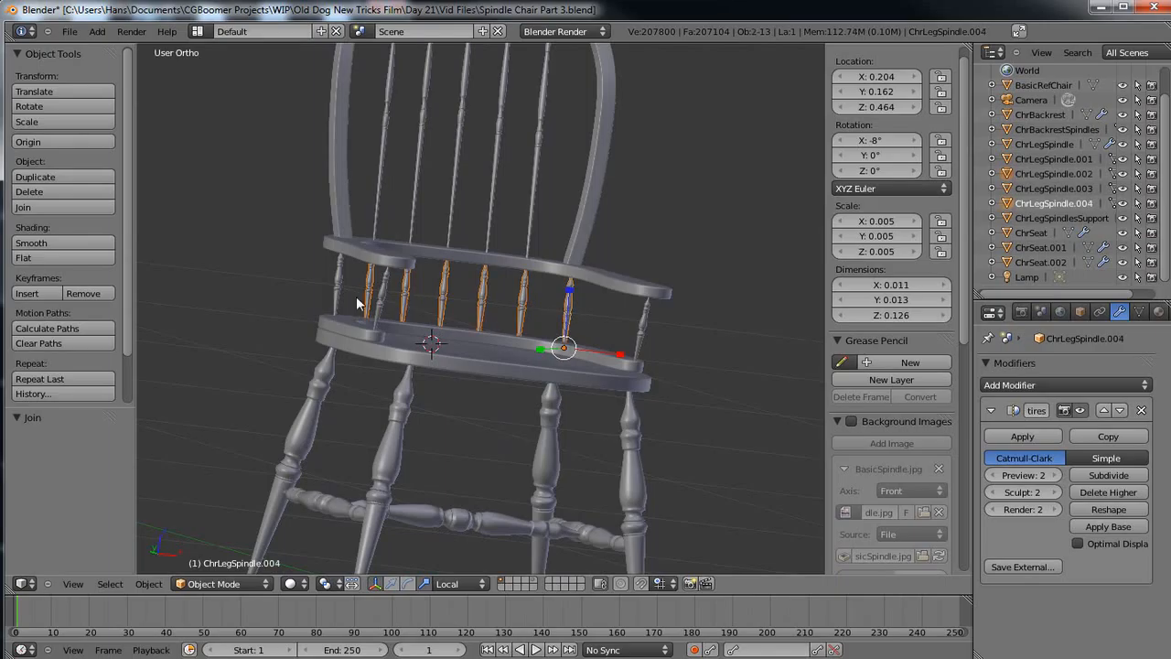
right_click(332, 287, "shift")
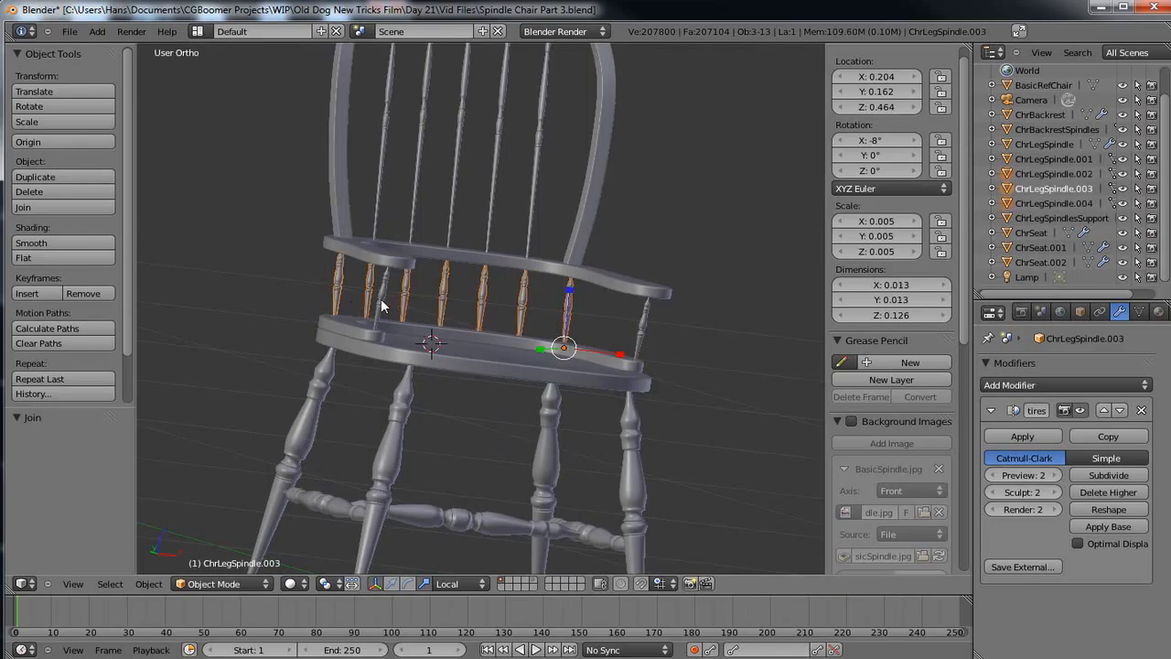
right_click(643, 320, "shift")
middle_click_drag(542, 367, 489, 361)
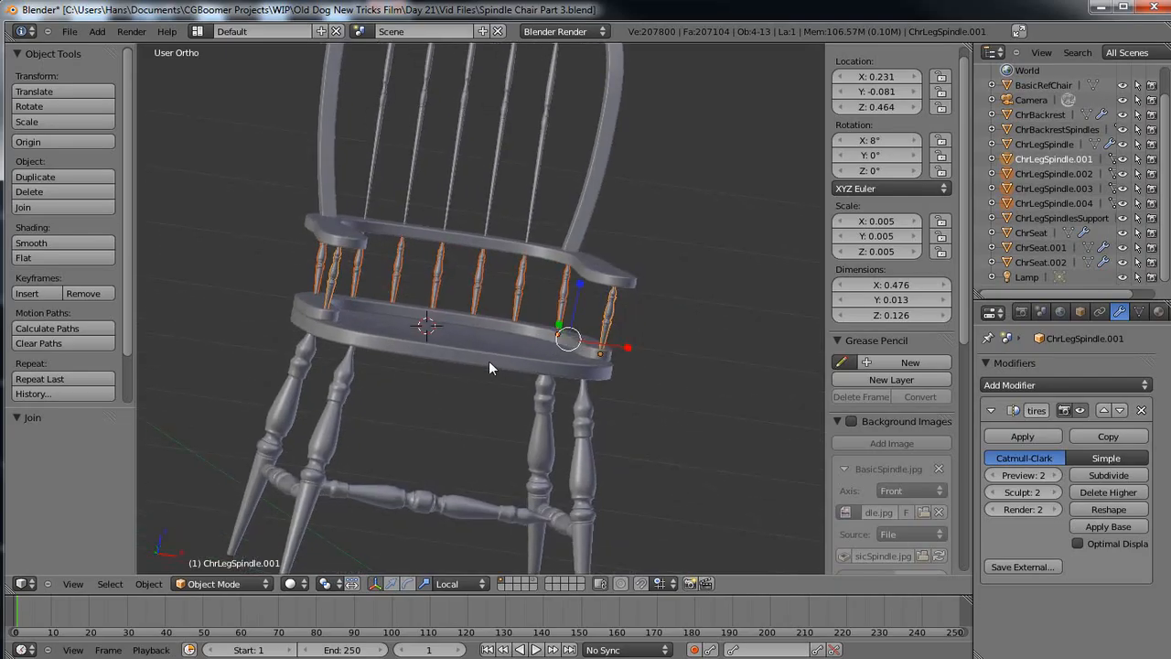
Join the front armrest spindles, one rear armrest spindle and the five lower back spindles into one object.
right_click(612, 326)
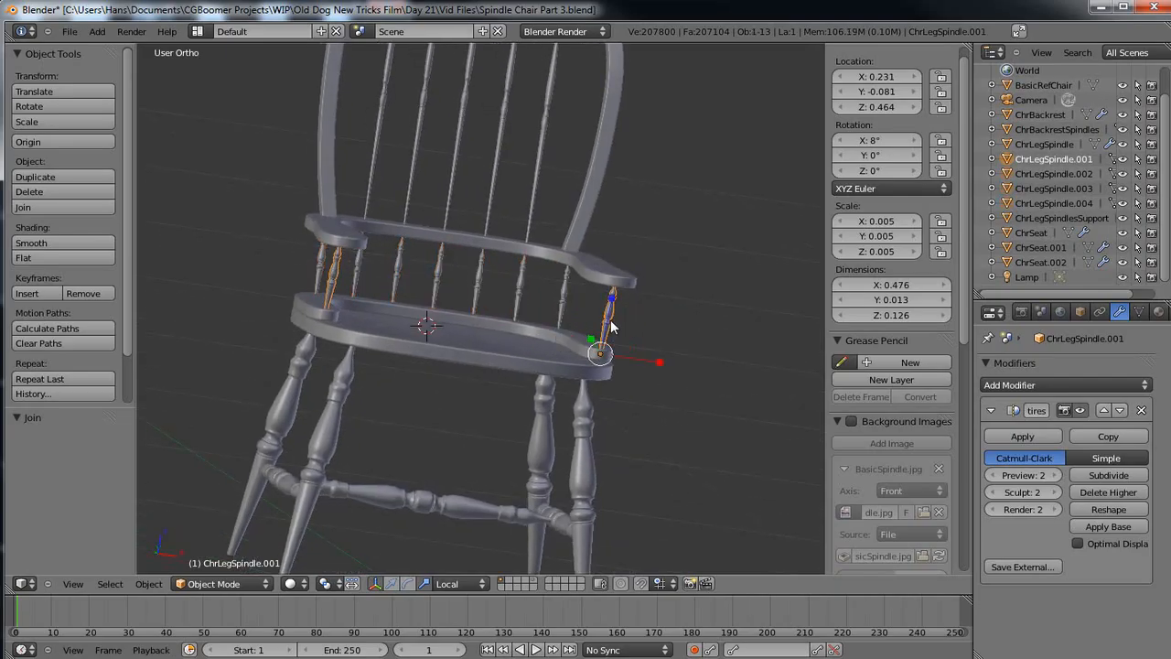
right_click(563, 302, "shift")
right_click(523, 293, "shift")
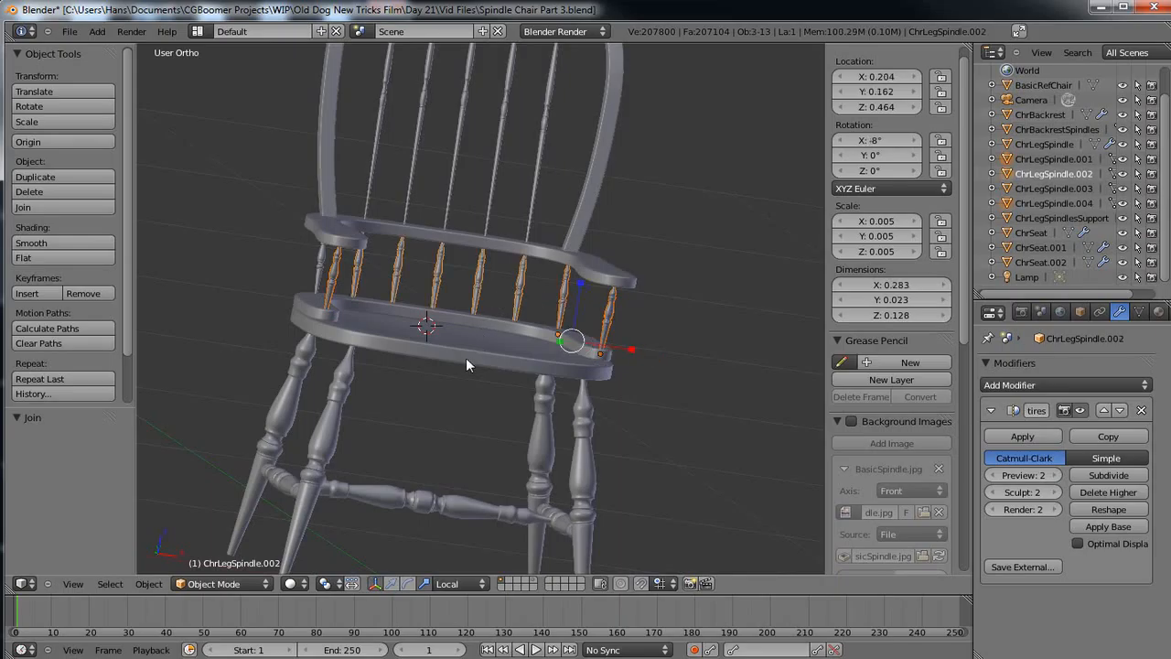
middle_click_drag(477, 345, 412, 379)
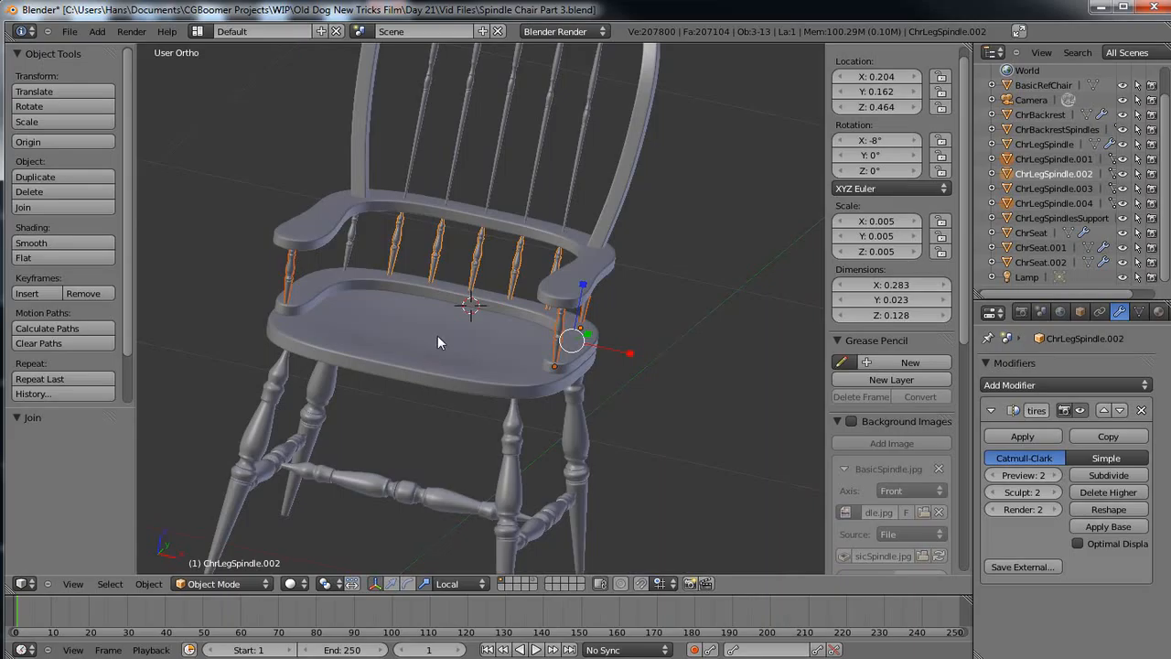
key("ctrl+j")
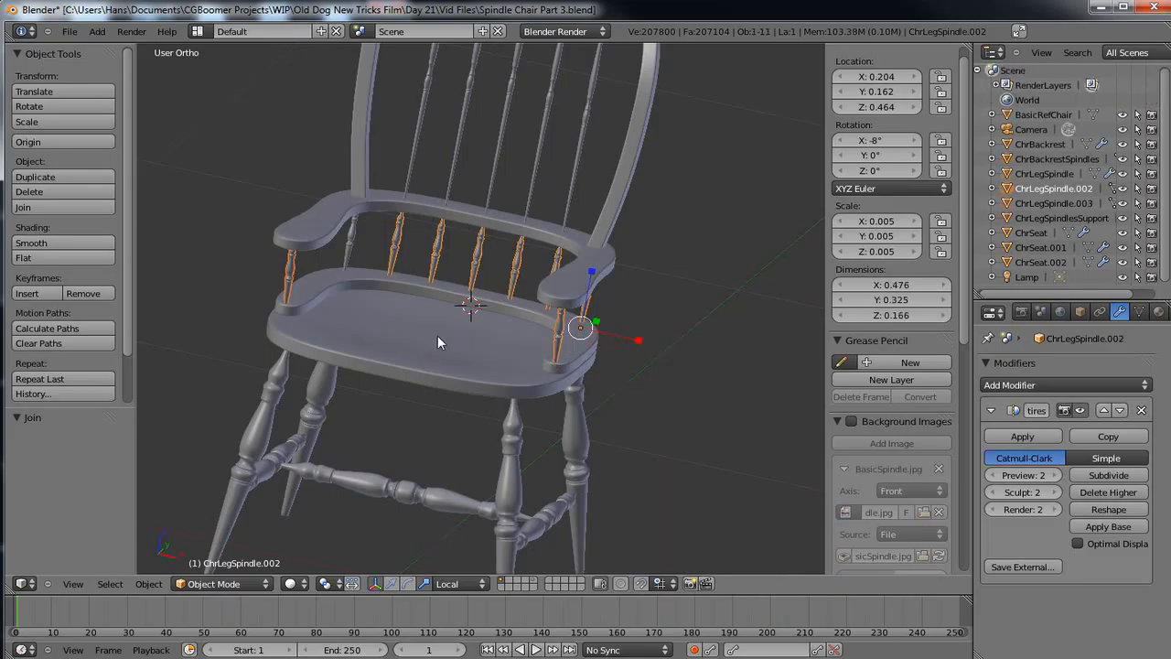
Join the remaining rear armrest spindle with the combined spindles beneath the arm rail.
middle_click_drag(418, 348, 427, 296)
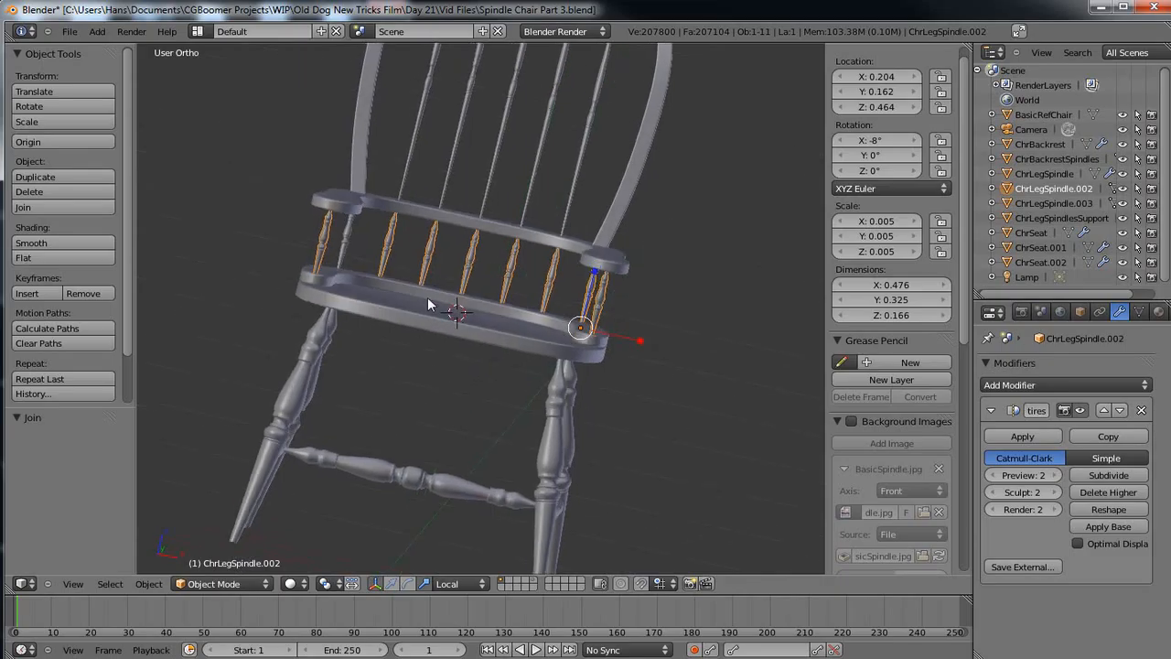
right_click(343, 251, "shift")
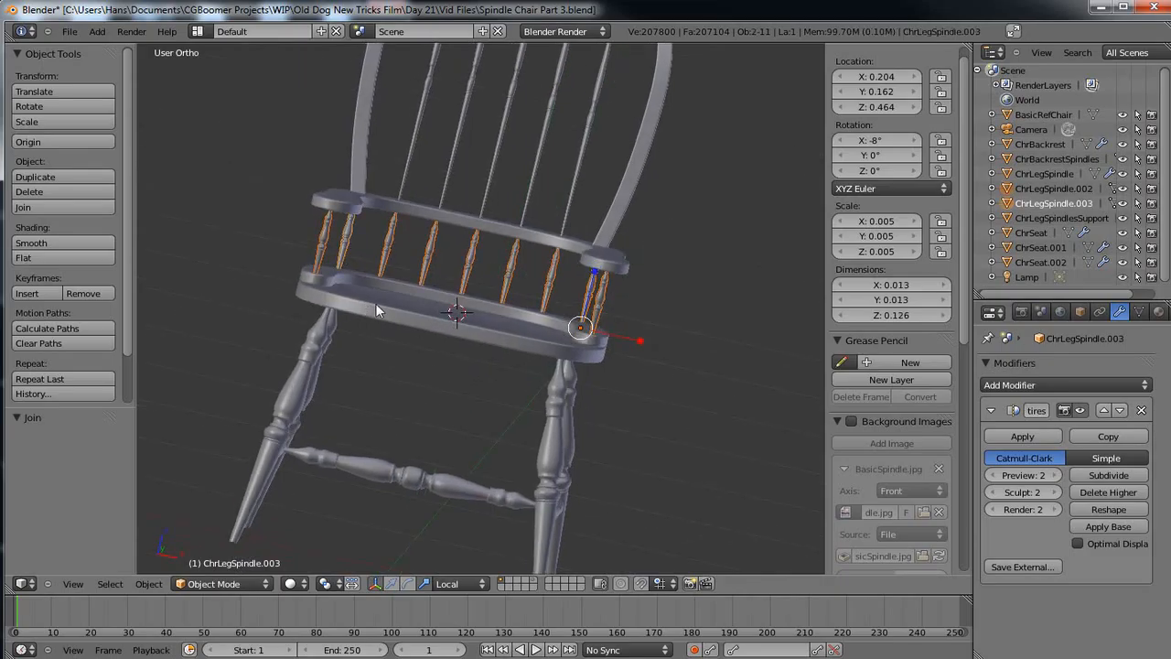
key("ctrl+j")
Rename the joined spindles between the seat and the arm rail as ChrSeatSpindles.
middle_click_drag(376, 303, 350, 354)
scroll(351, 357, "down", 1)
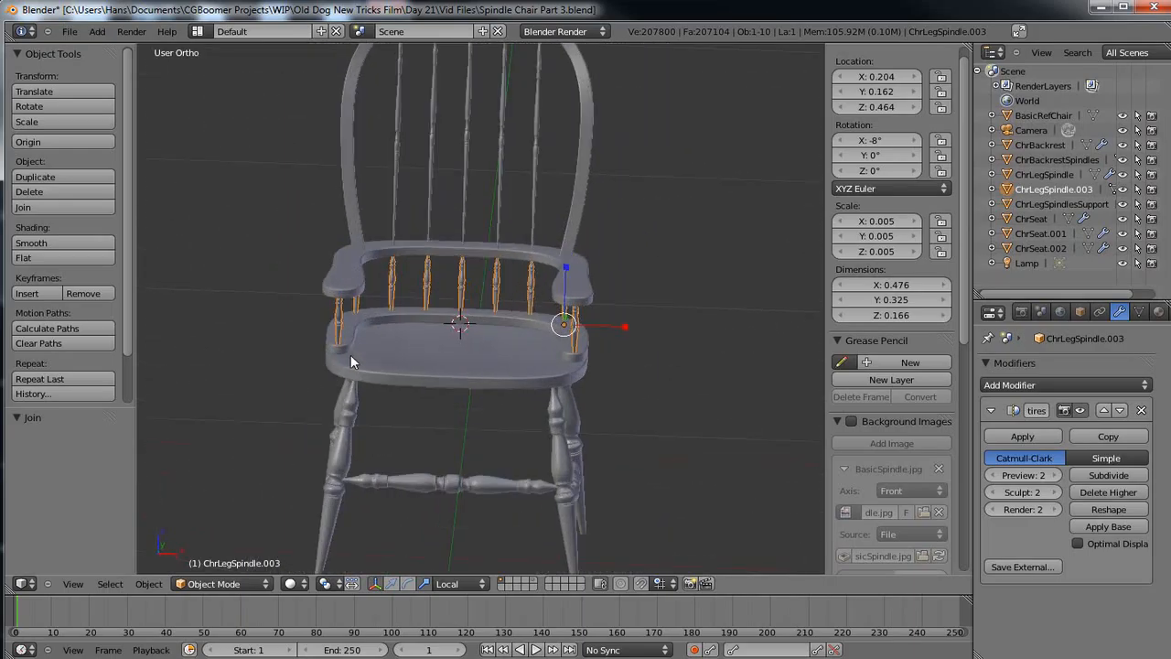
middle_click_drag(414, 403, 412, 369)
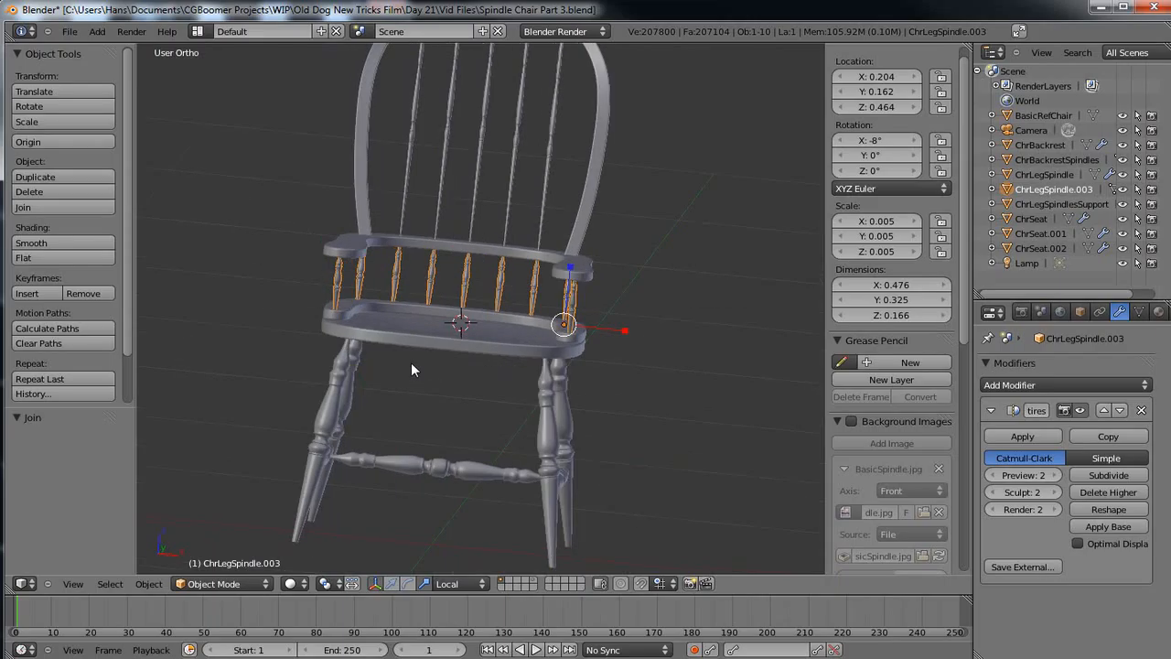
double_click(1061, 187)
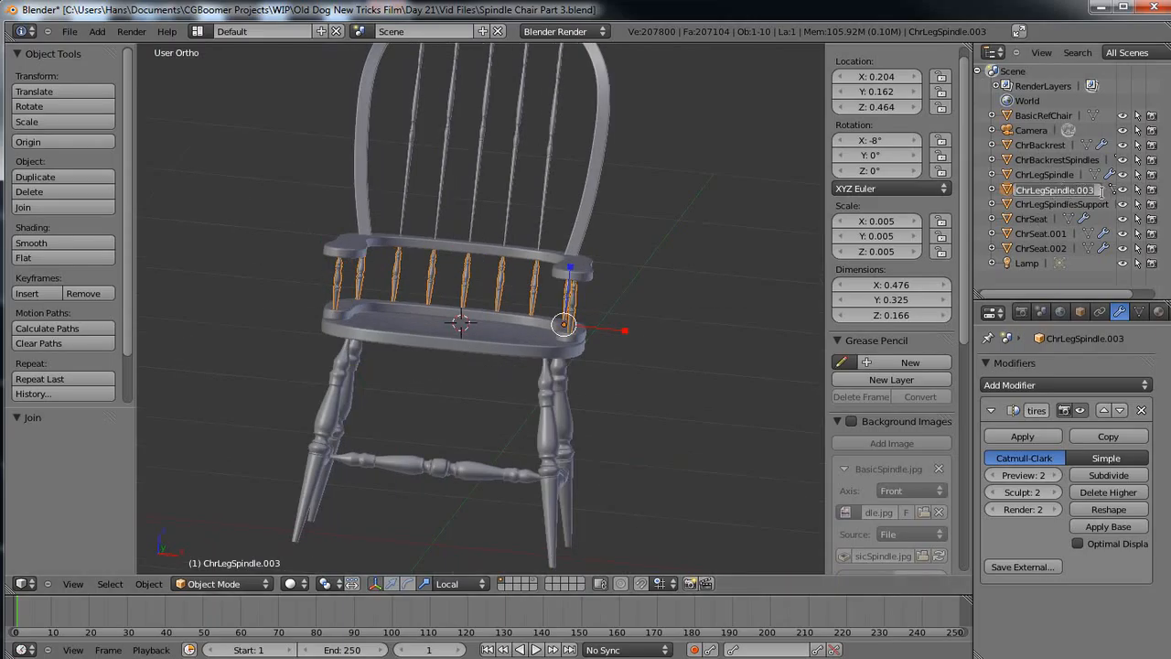
left_click(1102, 192)
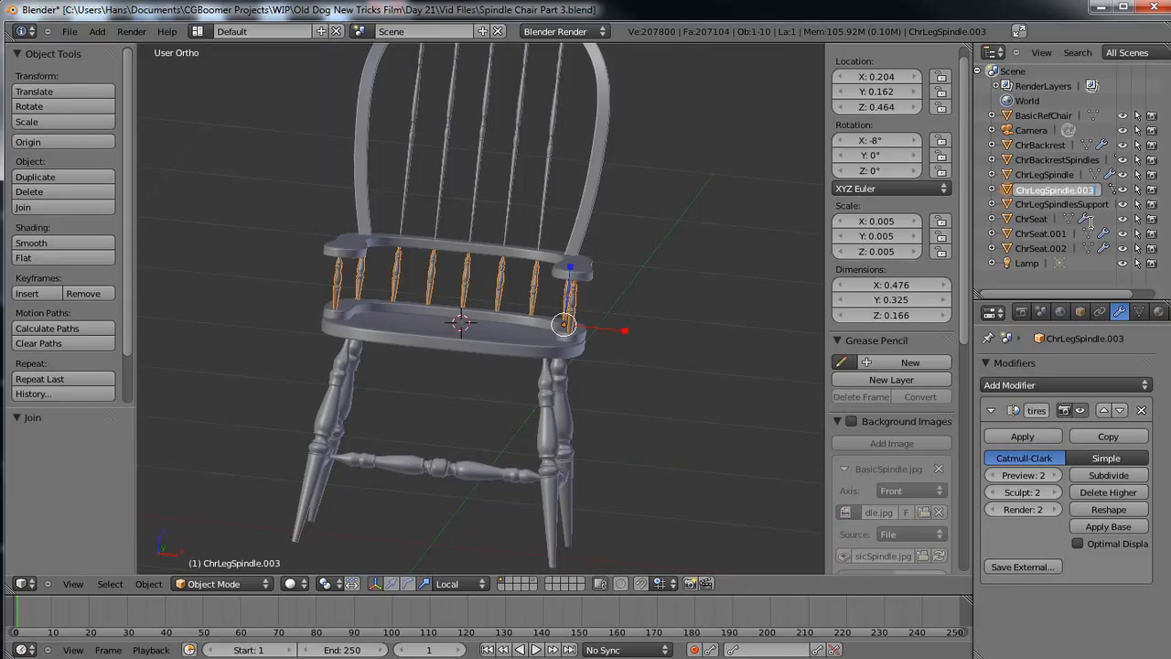
key("BackSpace")
key("BackSpace")
key("BackSpace")
key("BackSpace")
key("BackSpace")
key("BackSpace")
key("BackSpace")
key("BackSpace")
key("BackSpace")
key("BackSpace")
key("BackSpace")
key("BackSpace")
key("BackSpace")
type("SeatSpindles")
key("Return")
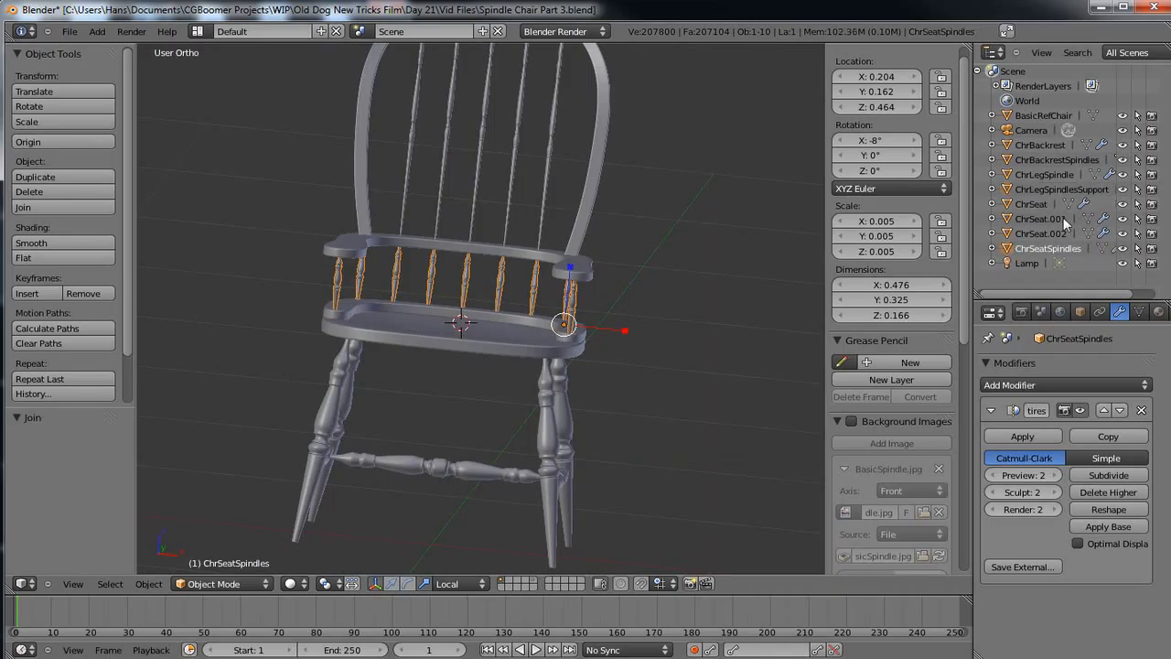
Select the raised rim around the back of the seat and rename it ChrSeatSpindleBase.
middle_click_drag(436, 340, 450, 382)
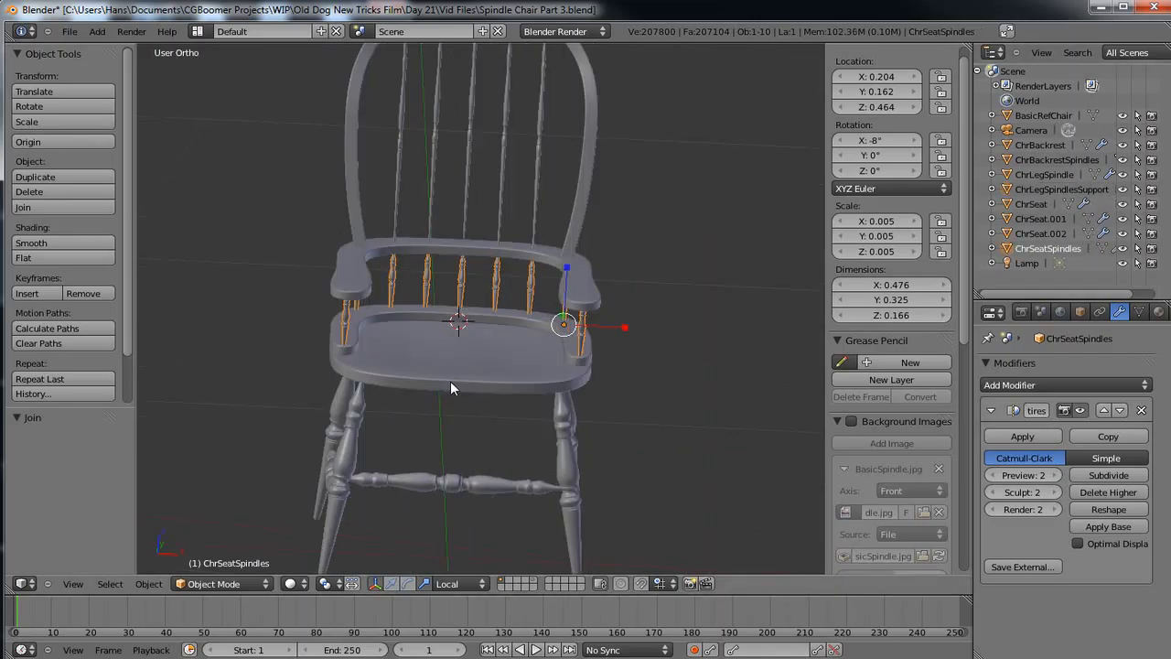
right_click(475, 320)
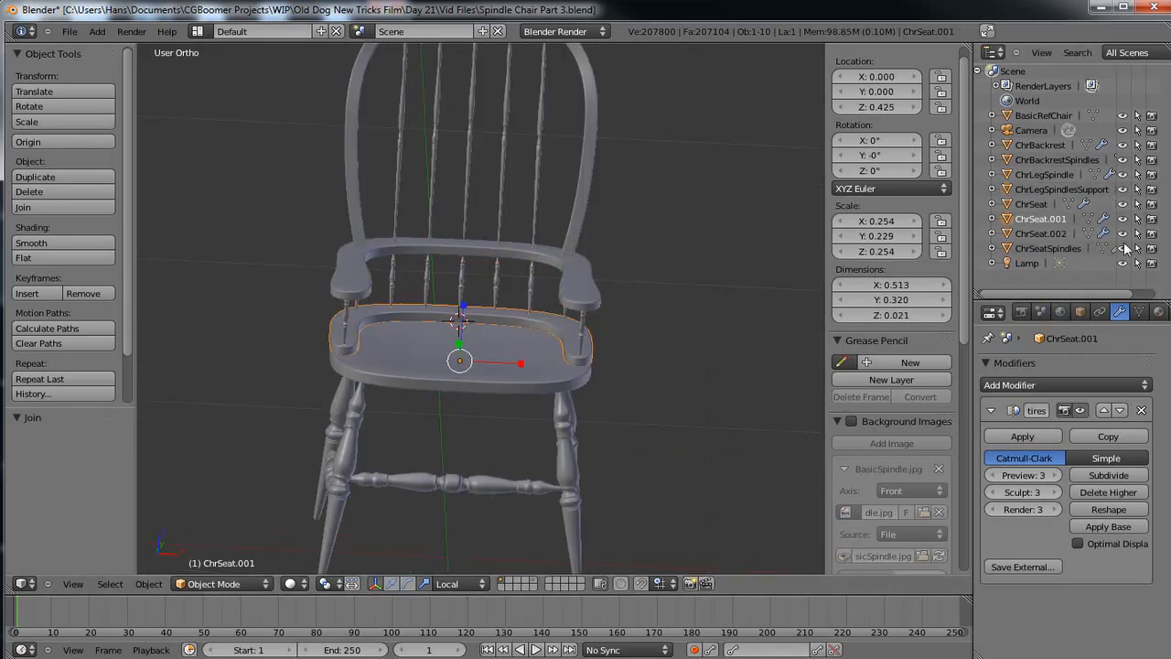
double_click(1057, 220)
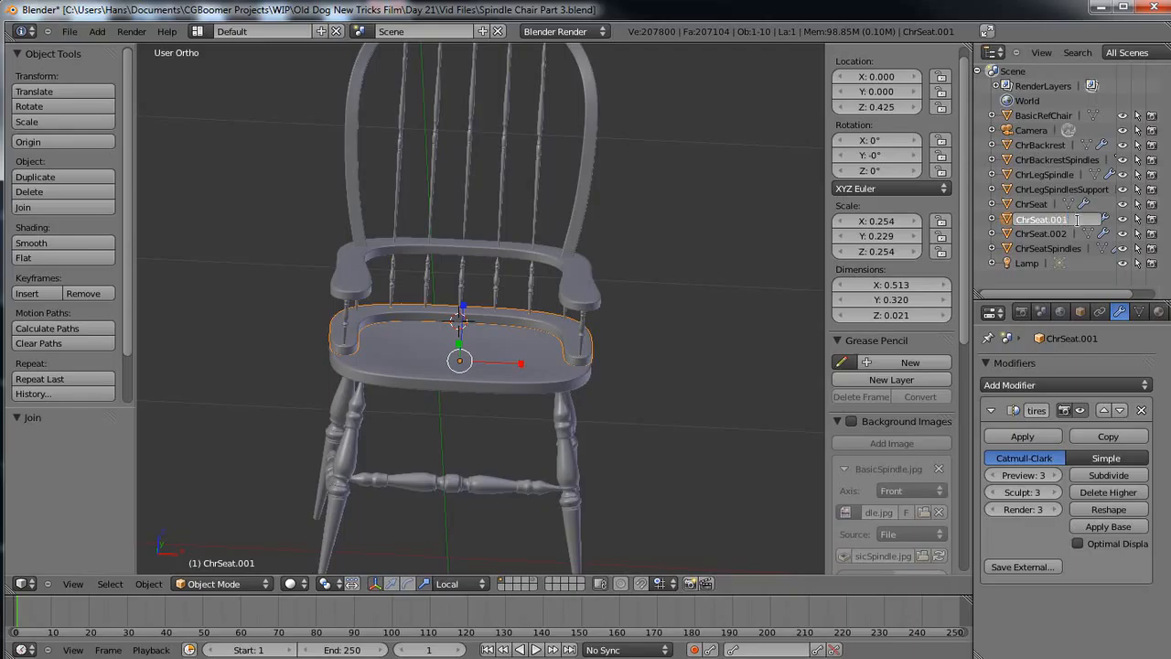
key("BackSpace")
key("BackSpace")
key("BackSpace")
key("BackSpace")
type("SpindleBase")
key("Return")
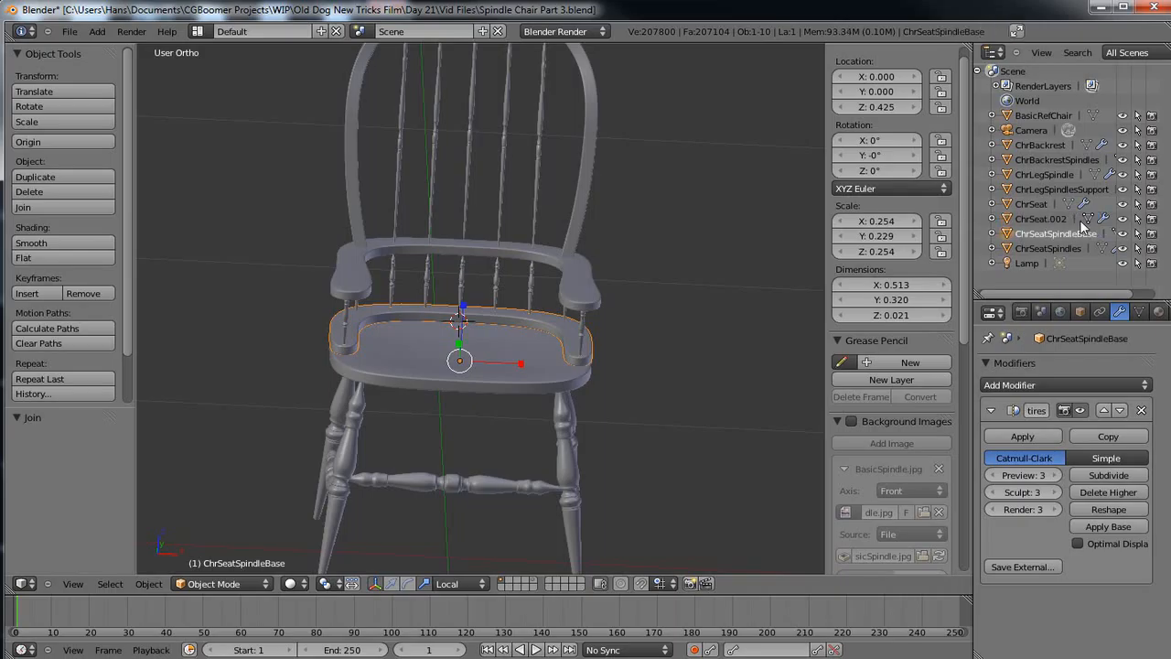
Select the arm rail object ChrSeat.002 and rename it ChrArmrest.
left_click(1035, 215)
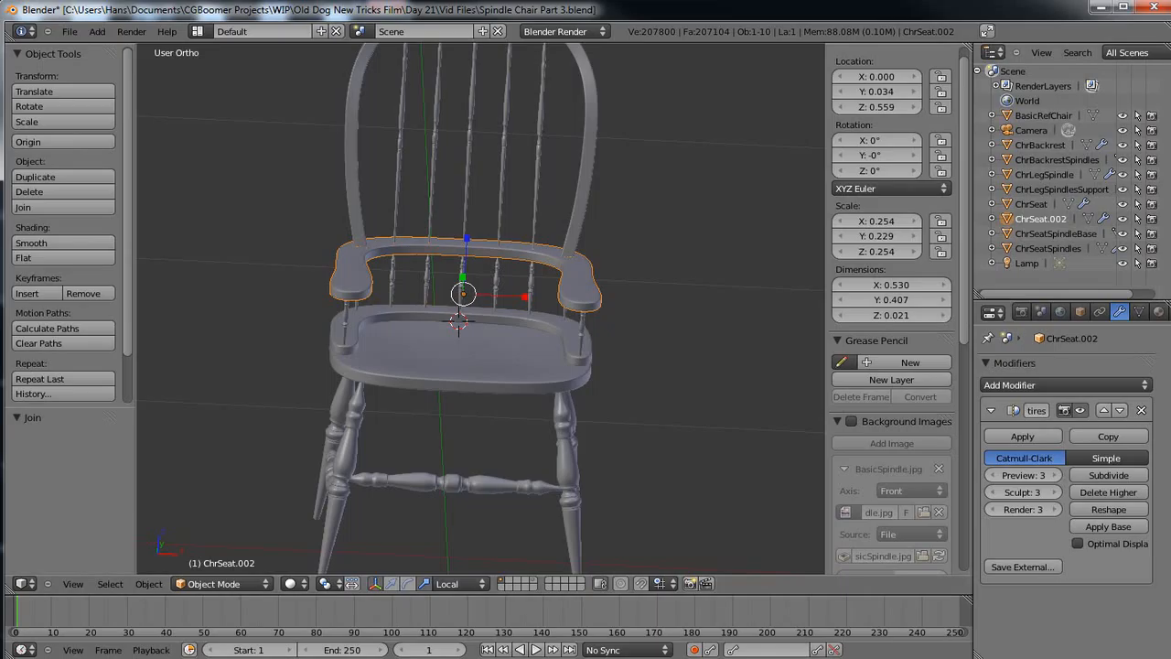
double_click(1048, 222)
left_click(1072, 216)
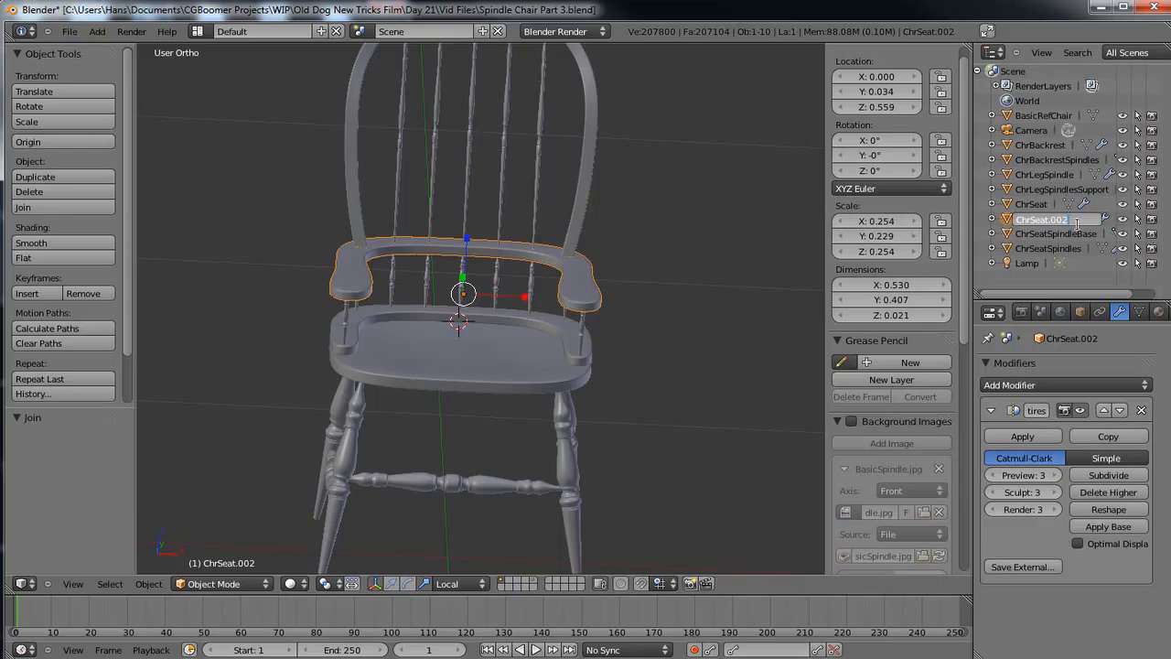
key("BackSpace")
key("BackSpace")
key("BackSpace")
key("BackSpace")
key("BackSpace")
key("BackSpace")
key("BackSpace")
key("BackSpace")
type("Armrest")
key("Return")
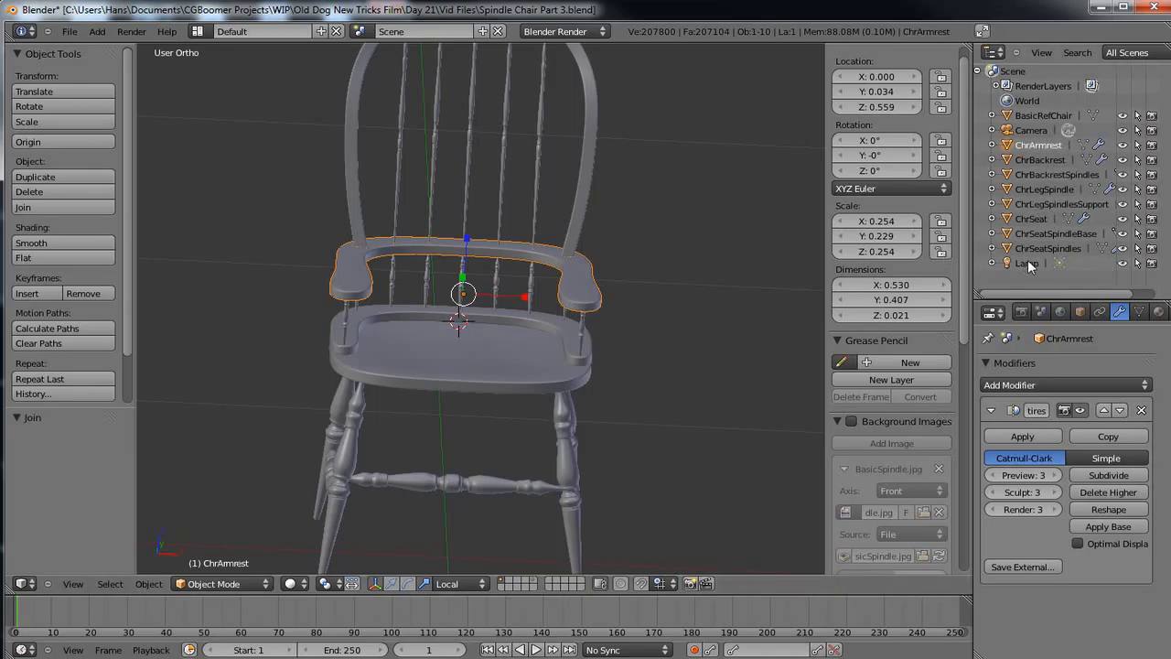
Join the four chair legs with the horizontal leg support spindles into one object, keeping the supports as the active object.
right_click(498, 366)
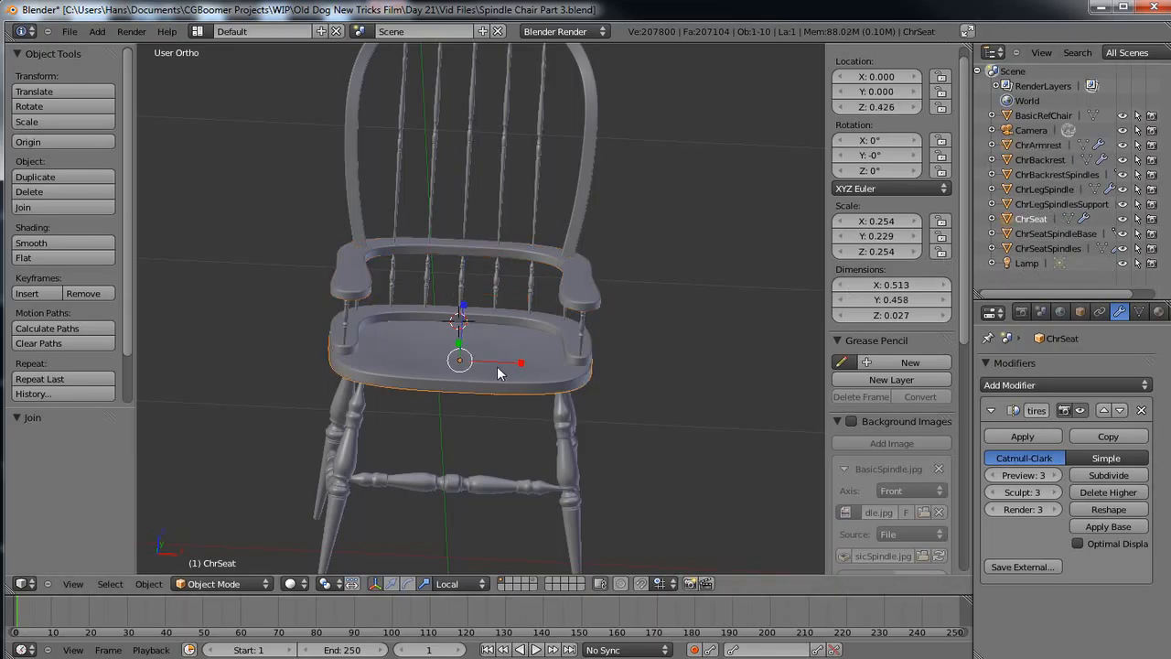
right_click(567, 449)
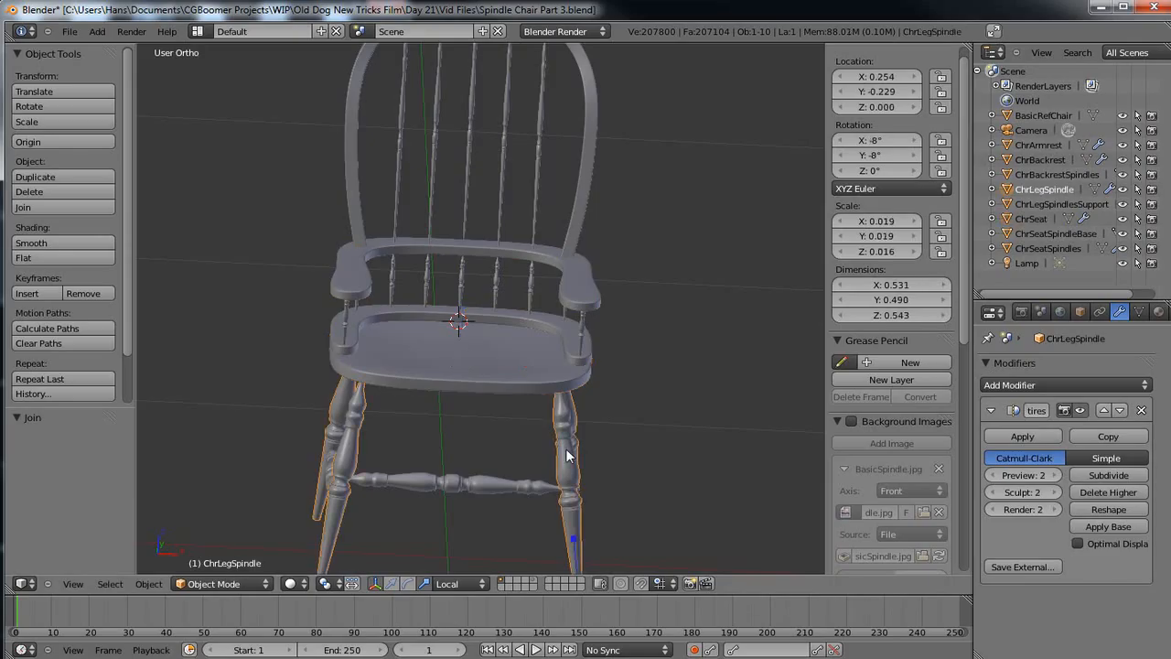
middle_click_drag(516, 477, 542, 418)
scroll(517, 446, "down", 2)
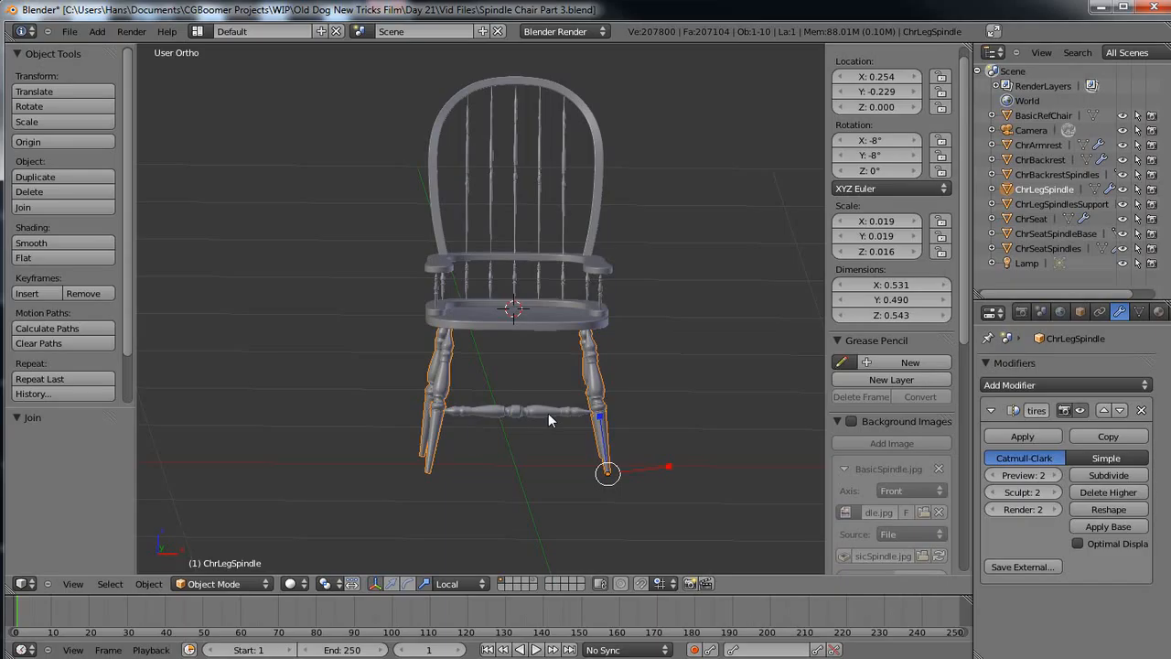
right_click(548, 412)
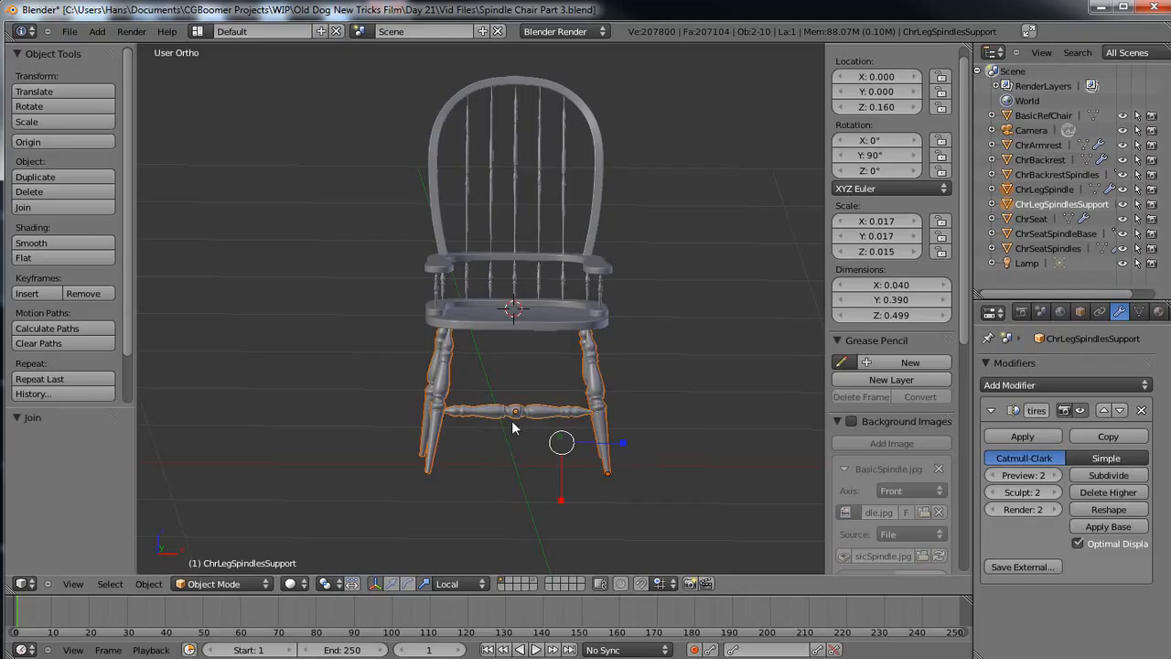
key("ctrl+j")
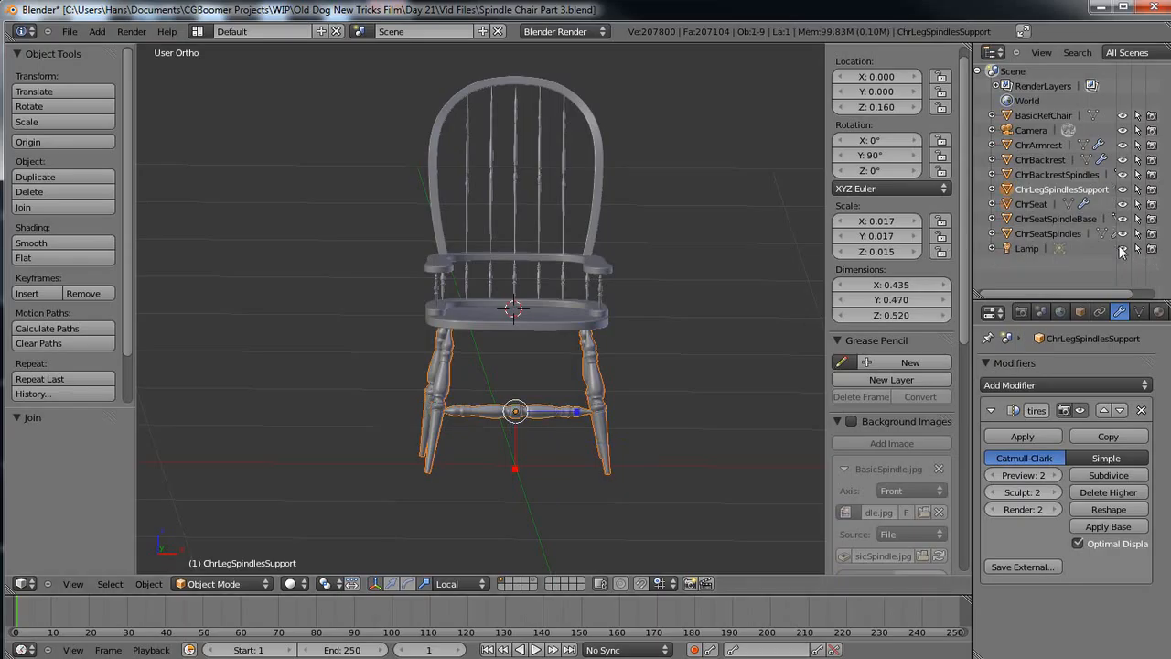
Rename the joined legs and supports as ChrLegSpindles.
double_click(1085, 194)
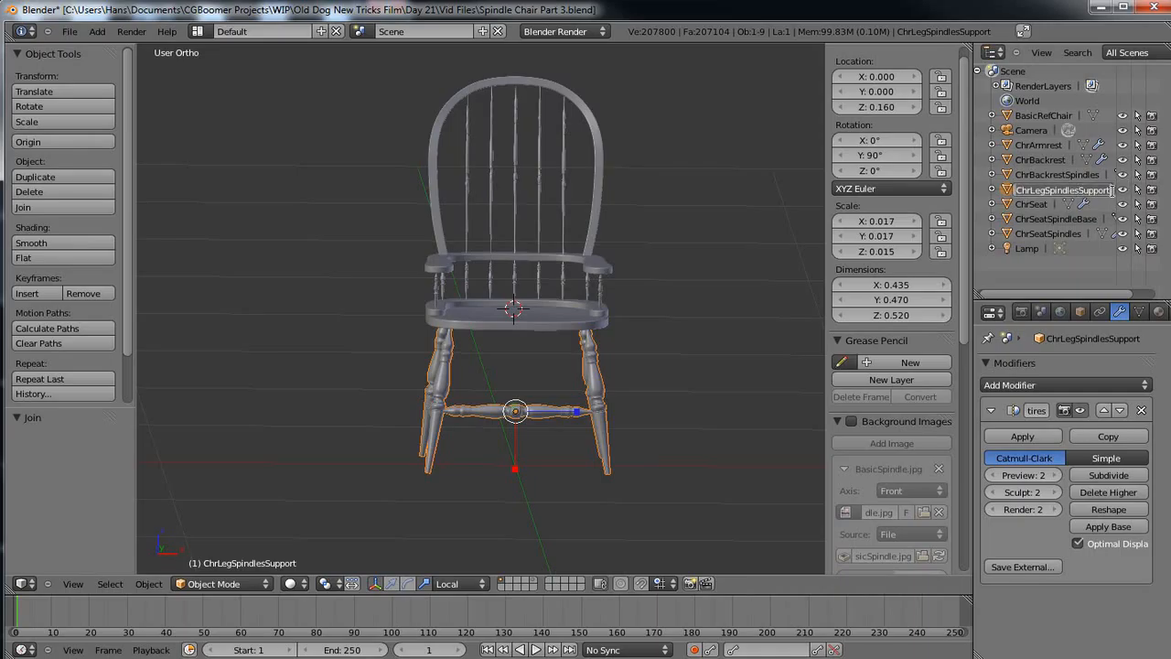
key("BackSpace")
key("BackSpace")
key("BackSpace")
key("BackSpace")
key("BackSpace")
key("BackSpace")
key("BackSpace")
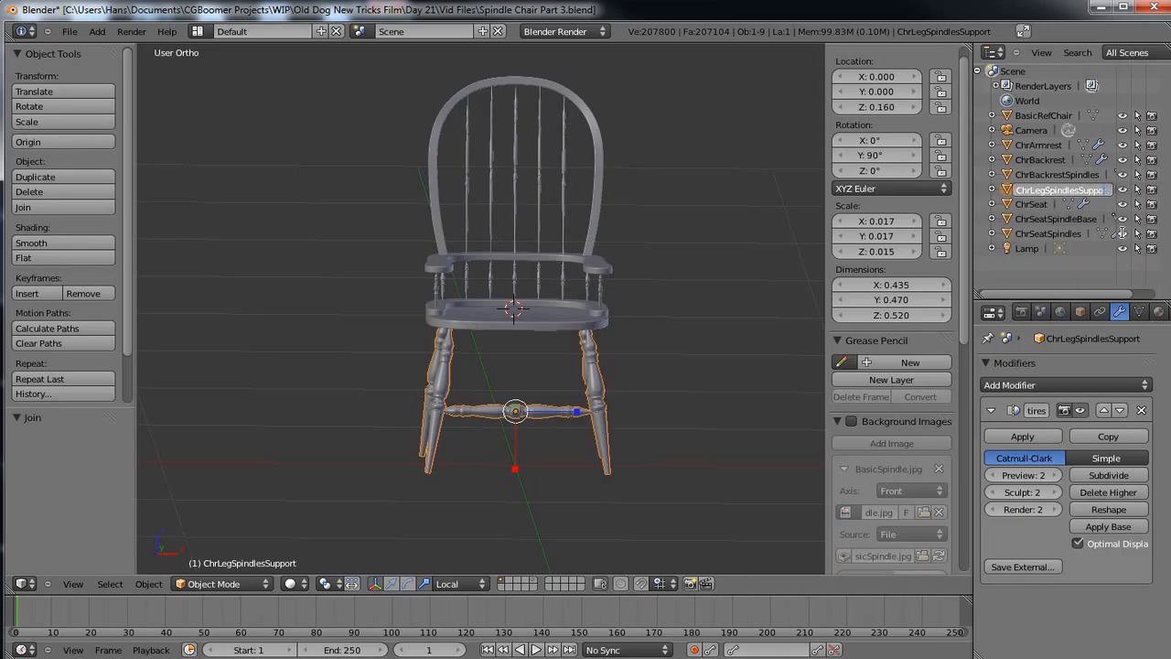
key("Return")
Snap the 3D cursor to the scene centre and set the origin of ChrLegSpindles to the 3D cursor.
mouse_move(443, 405)
middle_mouse_down()
mouse_move(435, 423)
mouse_move(384, 372)
mouse_move(407, 384)
mouse_move(458, 374)
mouse_move(438, 405)
mouse_move(435, 387)
mouse_move(457, 410)
middle_mouse_up()
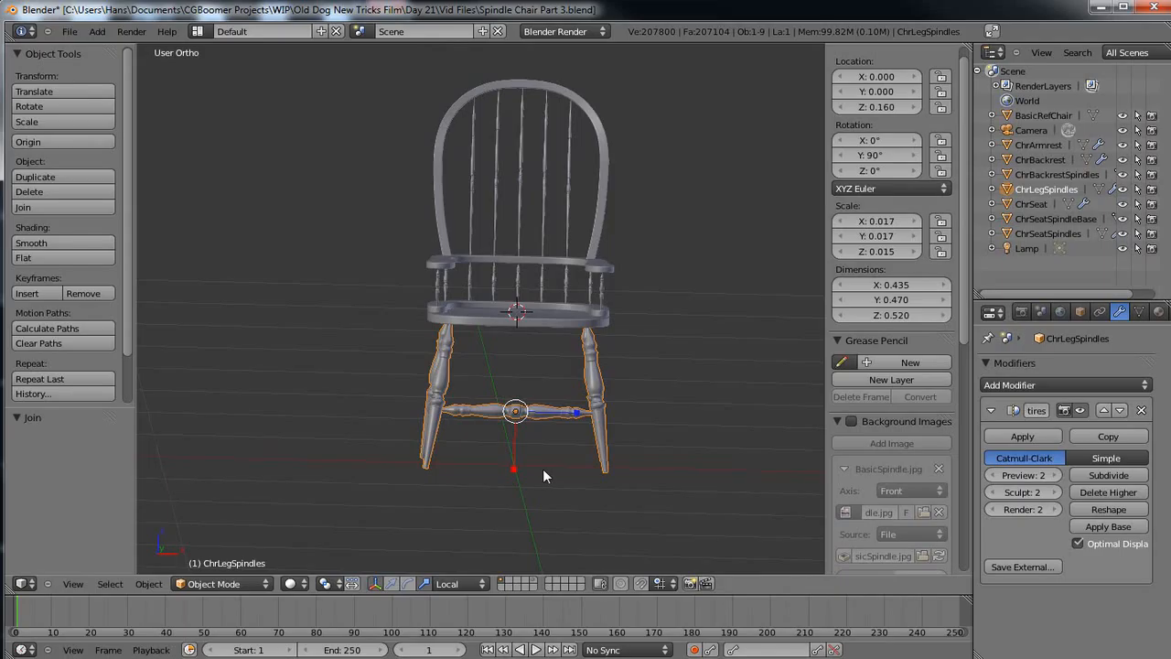
key("shift+s")
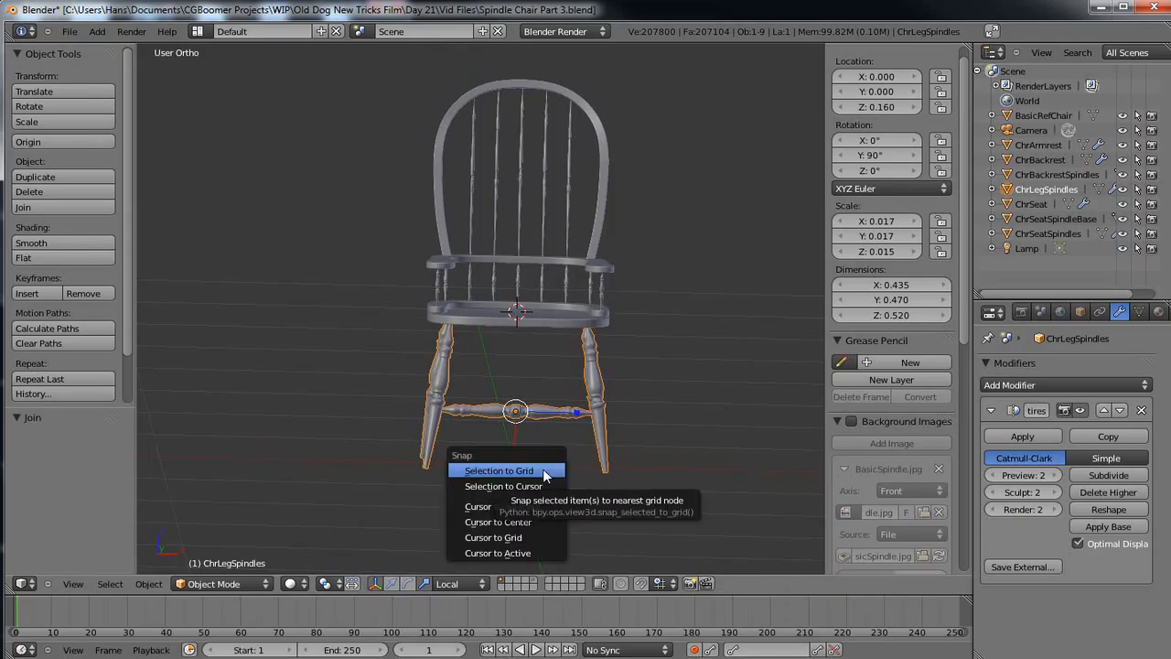
left_click(526, 524)
middle_click_drag(483, 491, 484, 519)
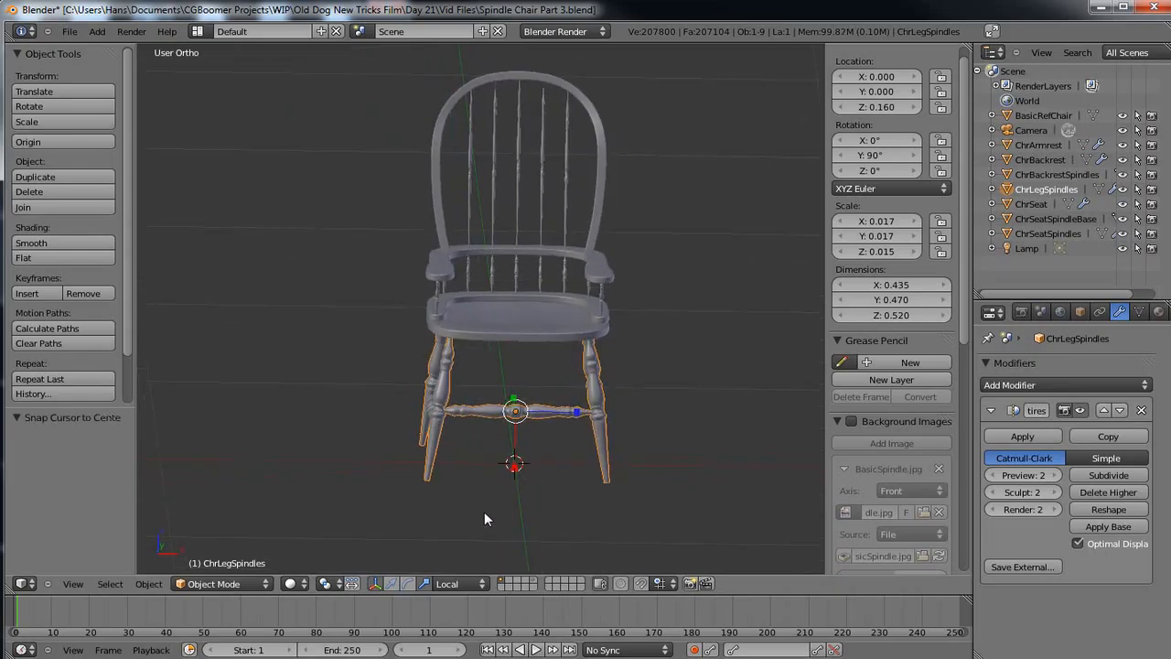
left_click(148, 583)
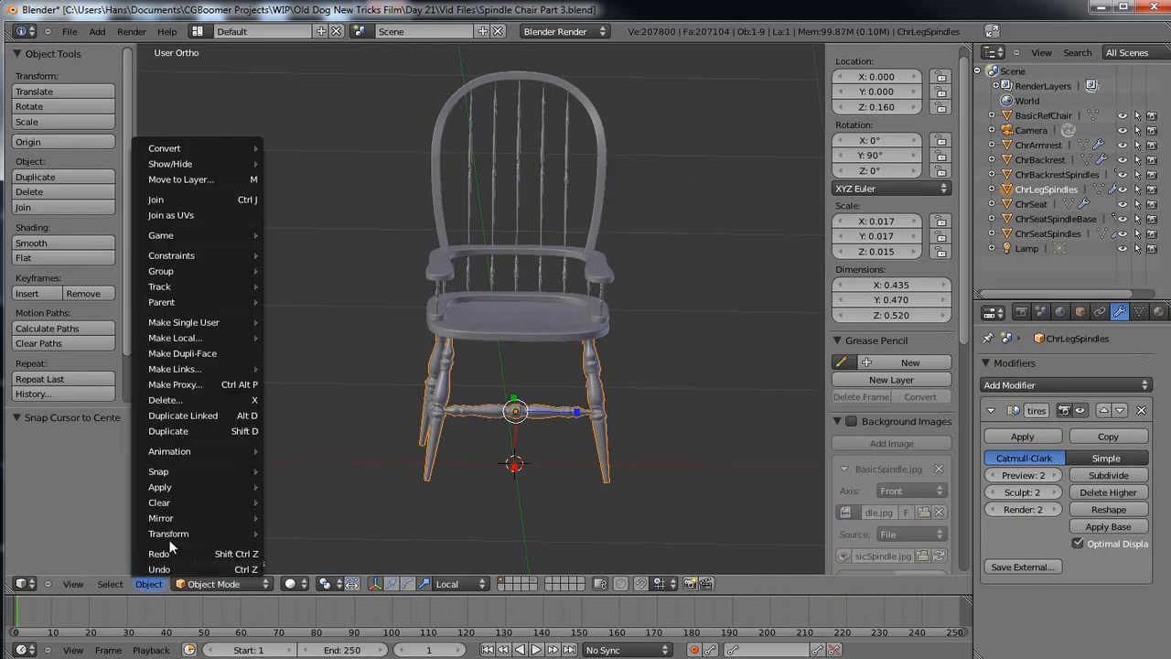
mouse_move(176, 536)
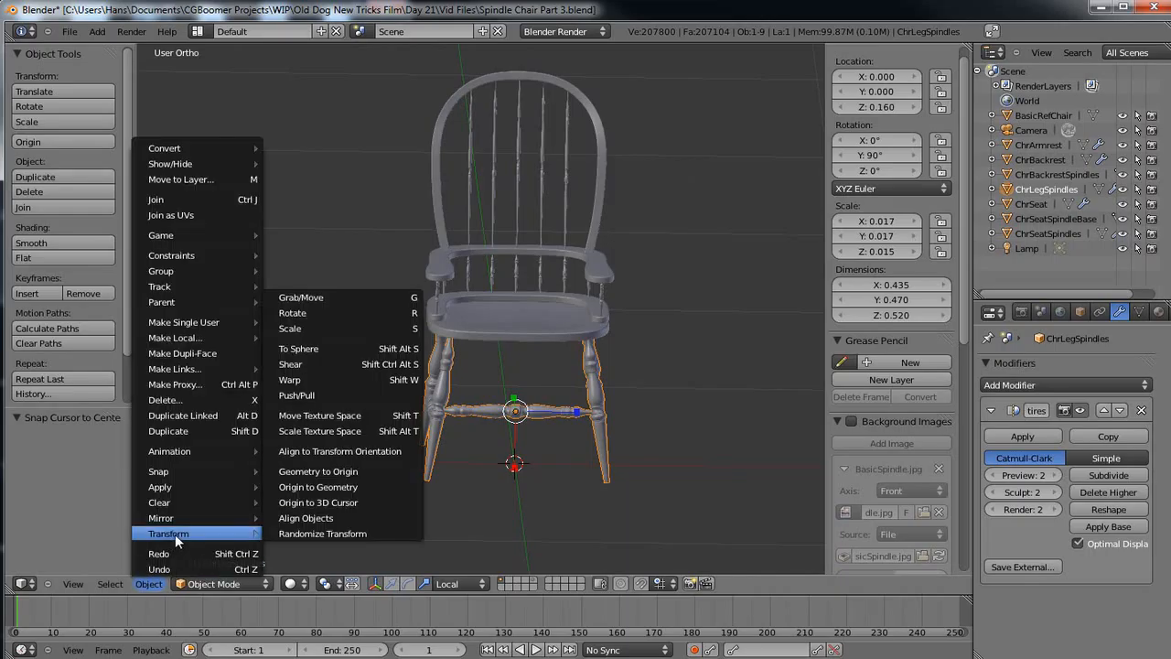
left_click(341, 505)
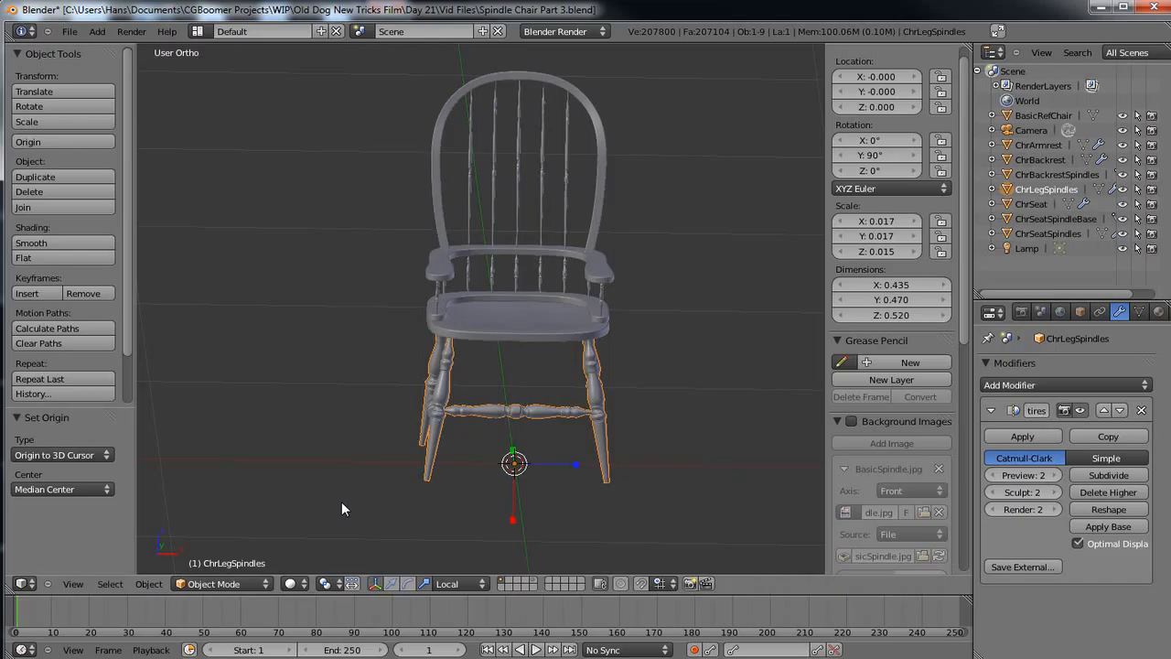
Set the origins of the seat and of its raised spindle base to the 3D cursor, one object at a time.
right_click(518, 334)
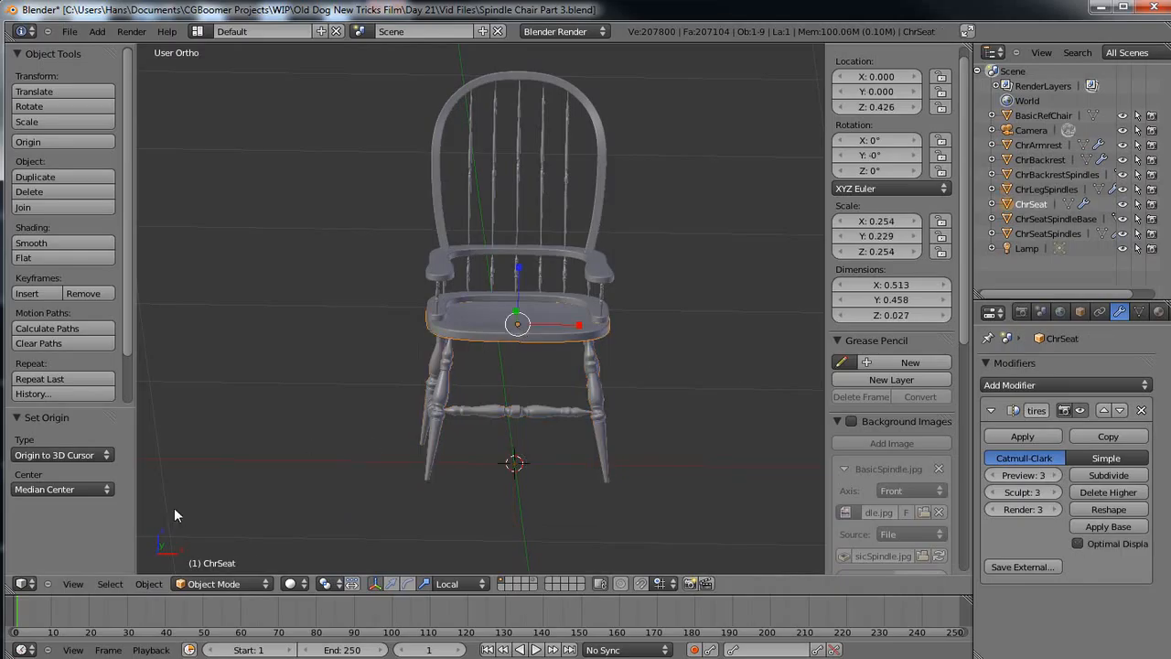
left_click(149, 584)
mouse_move(178, 533)
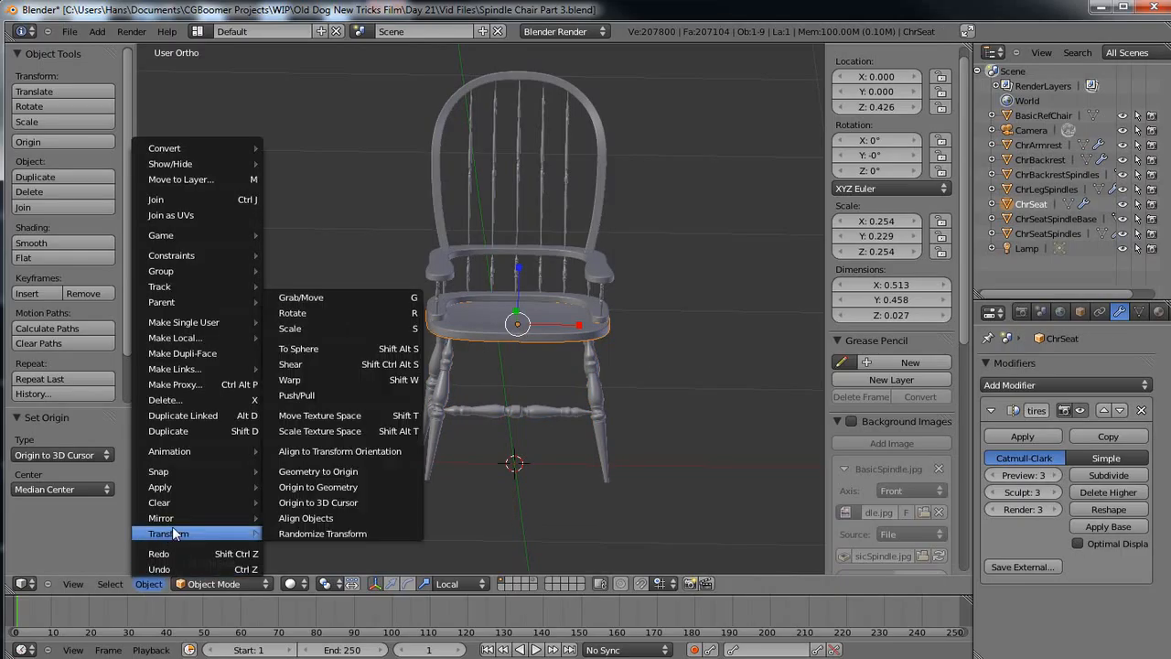
left_click(339, 502)
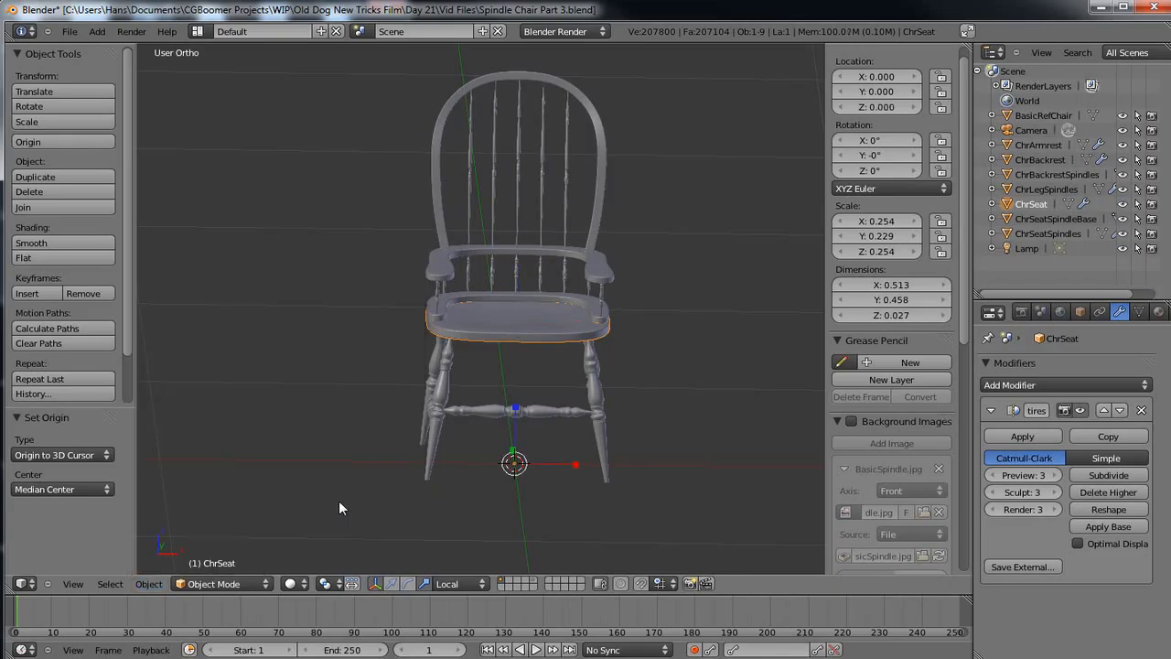
right_click(549, 294)
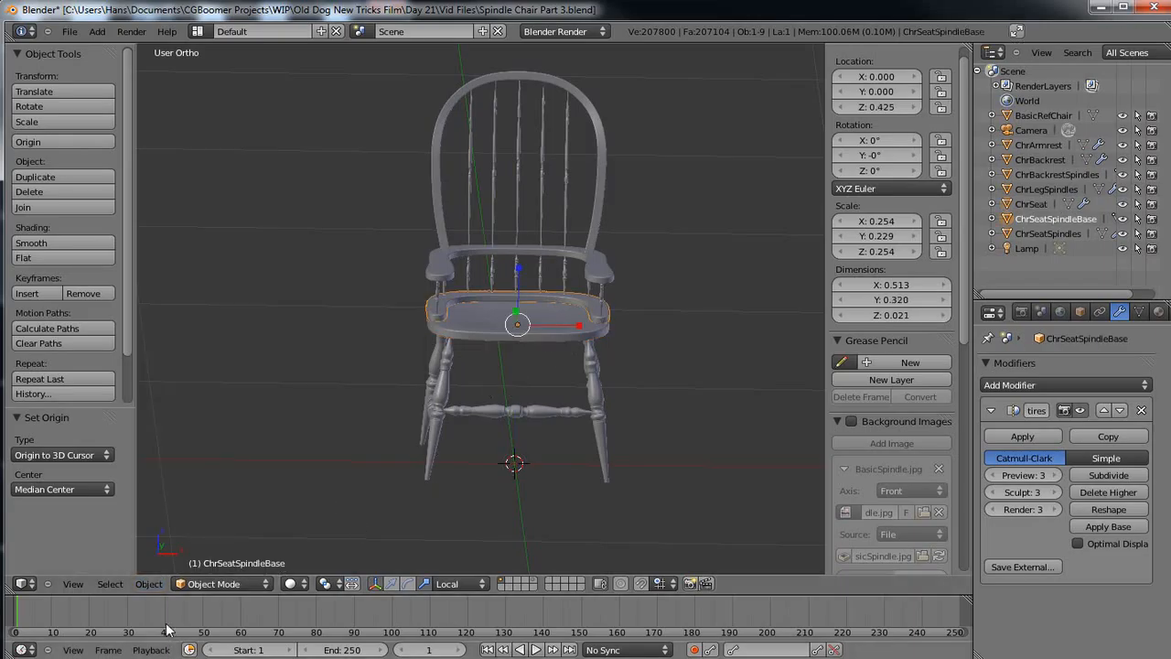
left_click(148, 584)
mouse_move(183, 533)
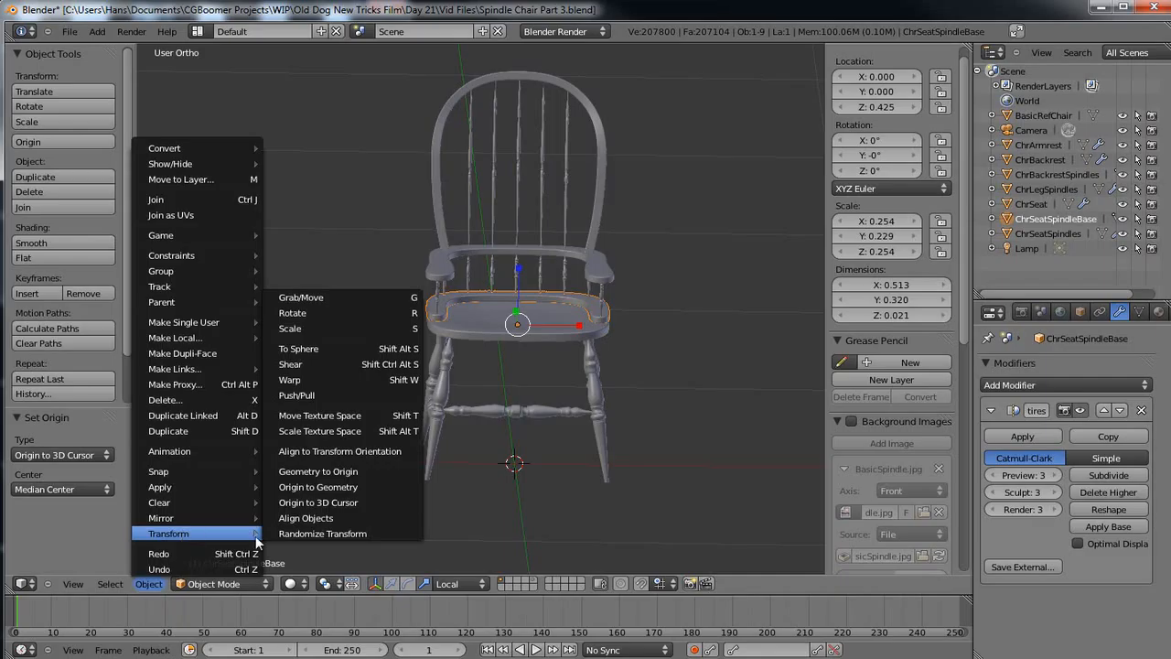
left_click(320, 502)
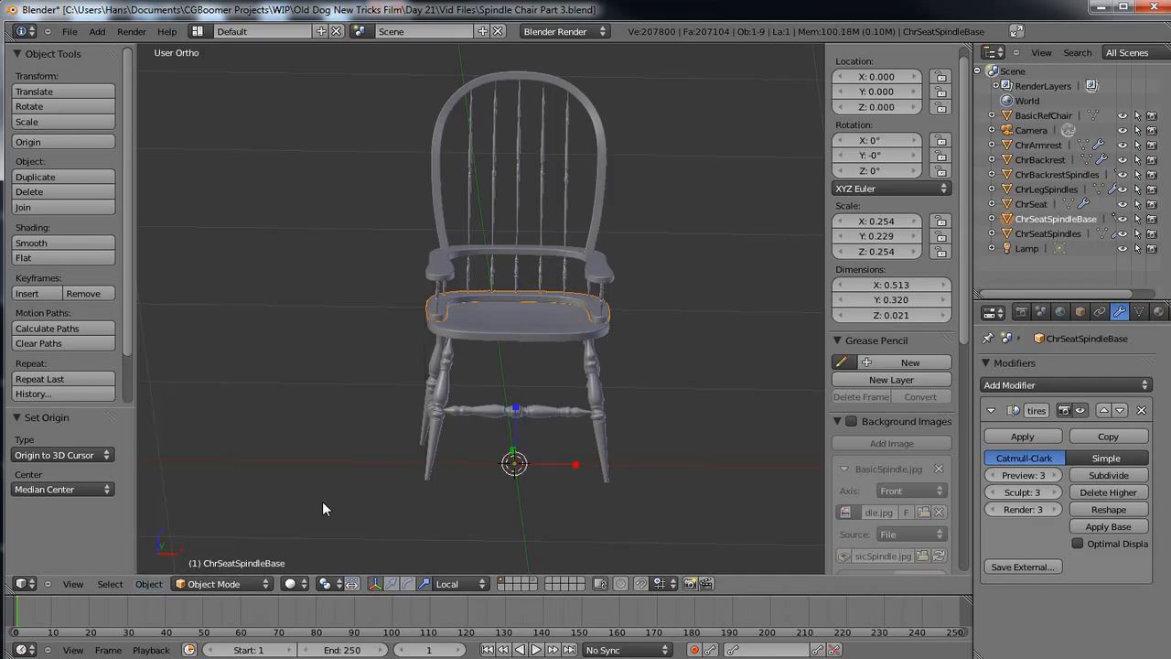
Set the origins of the spindles between seat and arm rail and of the armrest to the 3D cursor individually.
right_click(491, 277)
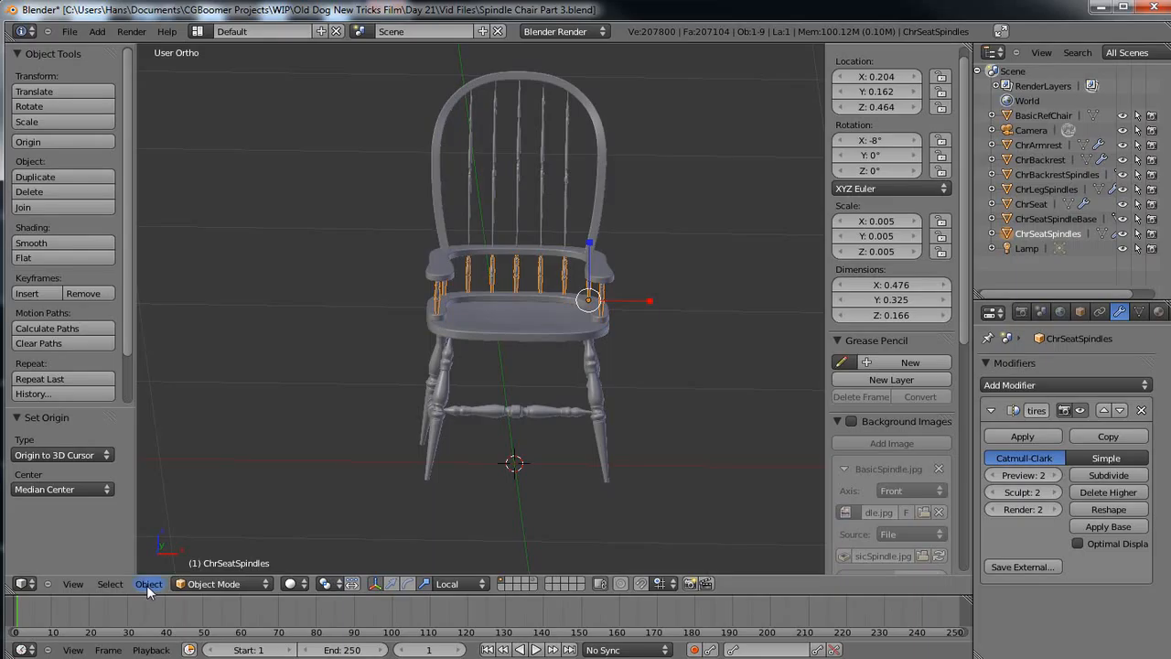
left_click(148, 584)
mouse_move(203, 534)
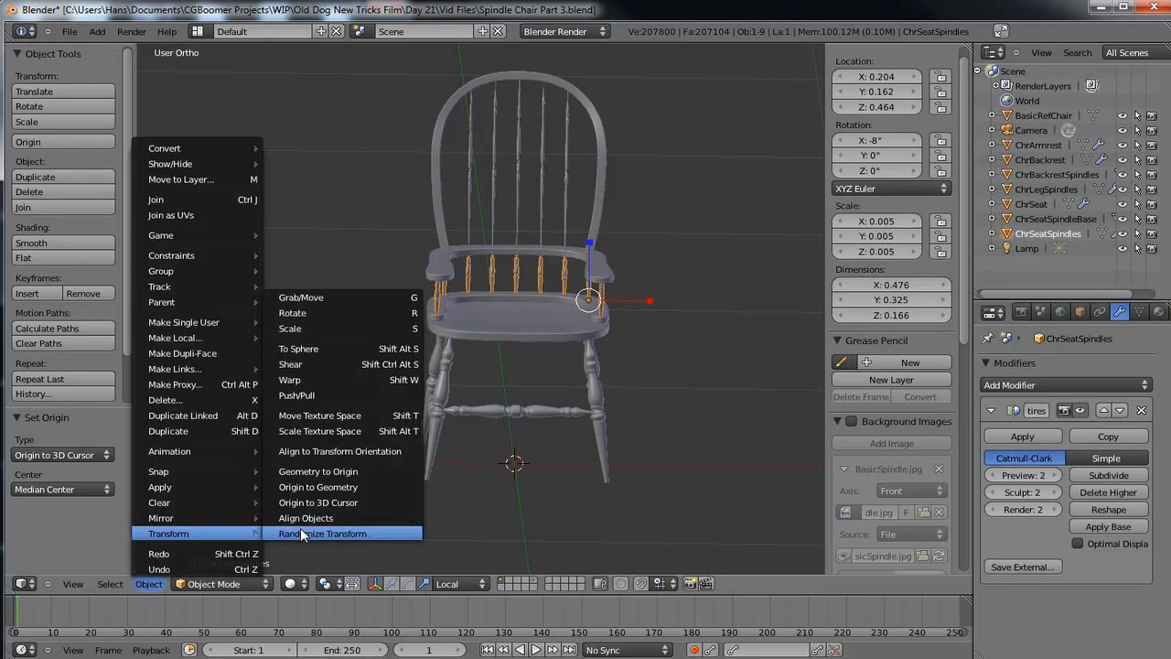
left_click(335, 503)
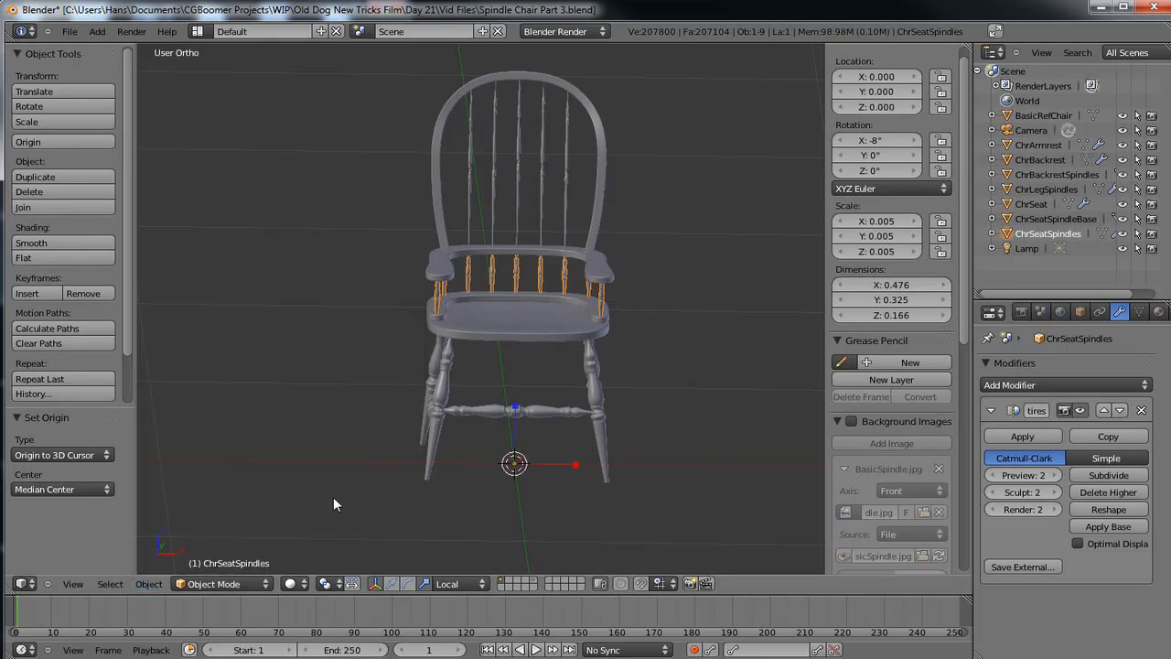
right_click(601, 277)
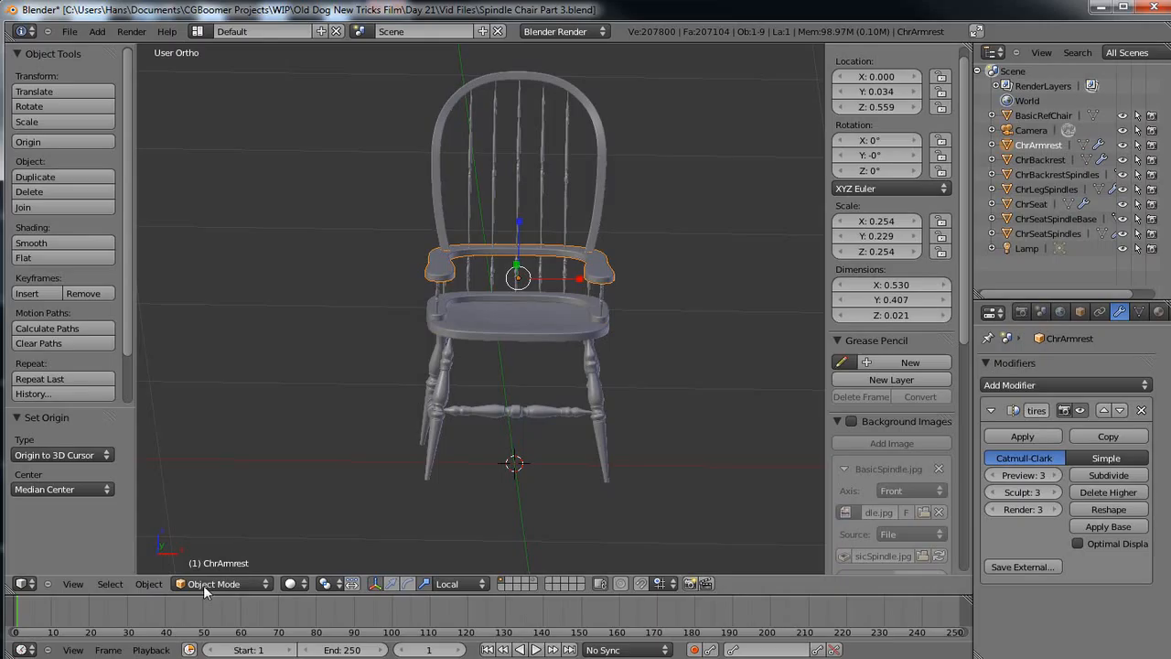
left_click(147, 584)
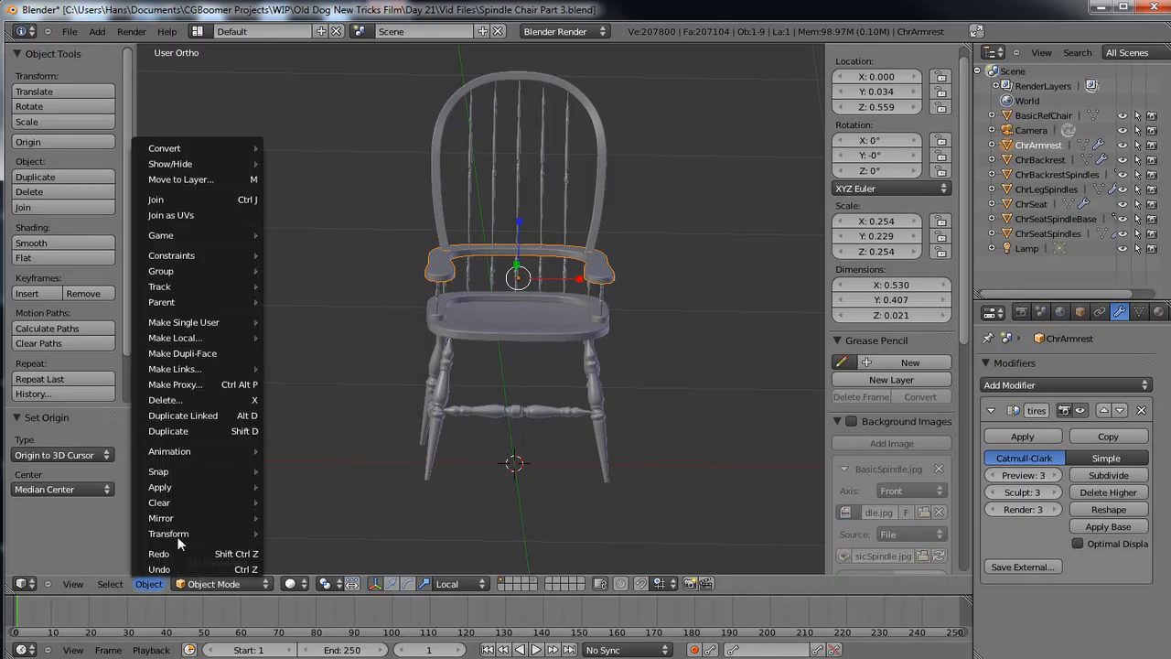
mouse_move(186, 531)
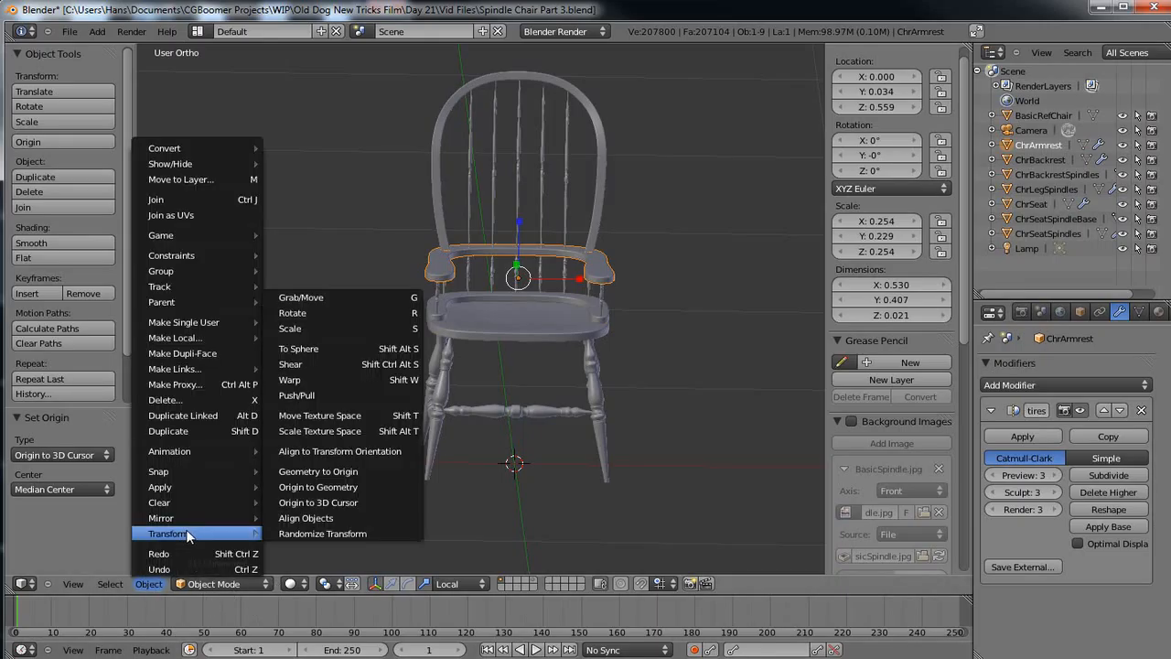
left_click(326, 503)
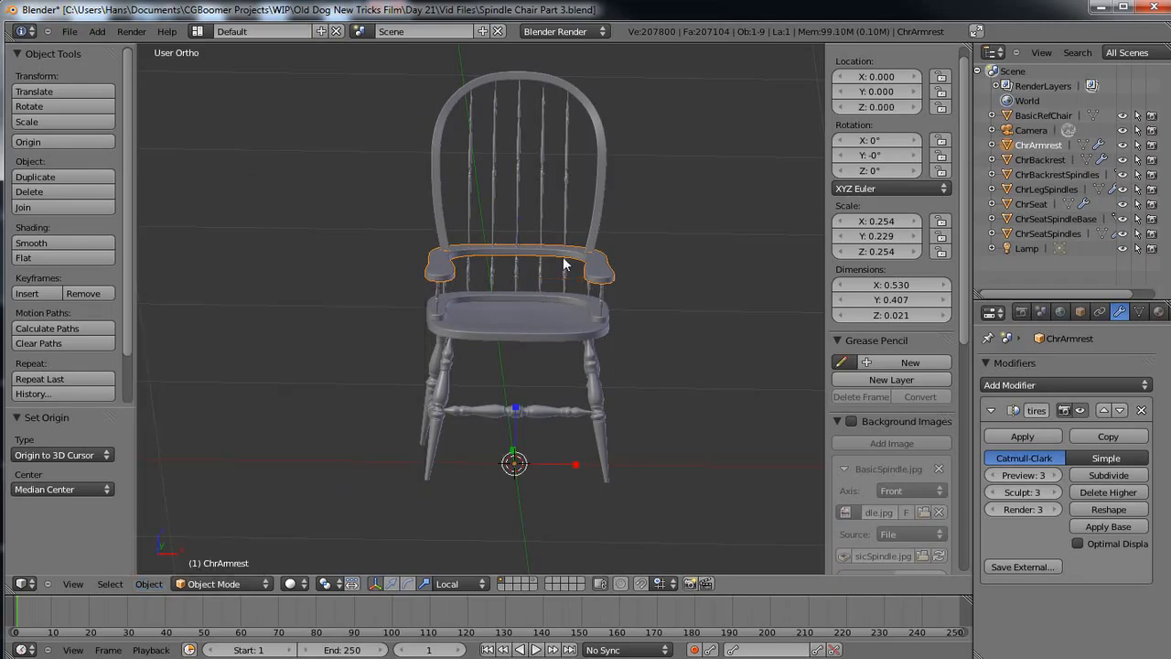
Set the origins of the curved backrest frame and of the backrest spindles to the 3D cursor, and deselect everything.
right_click(598, 207)
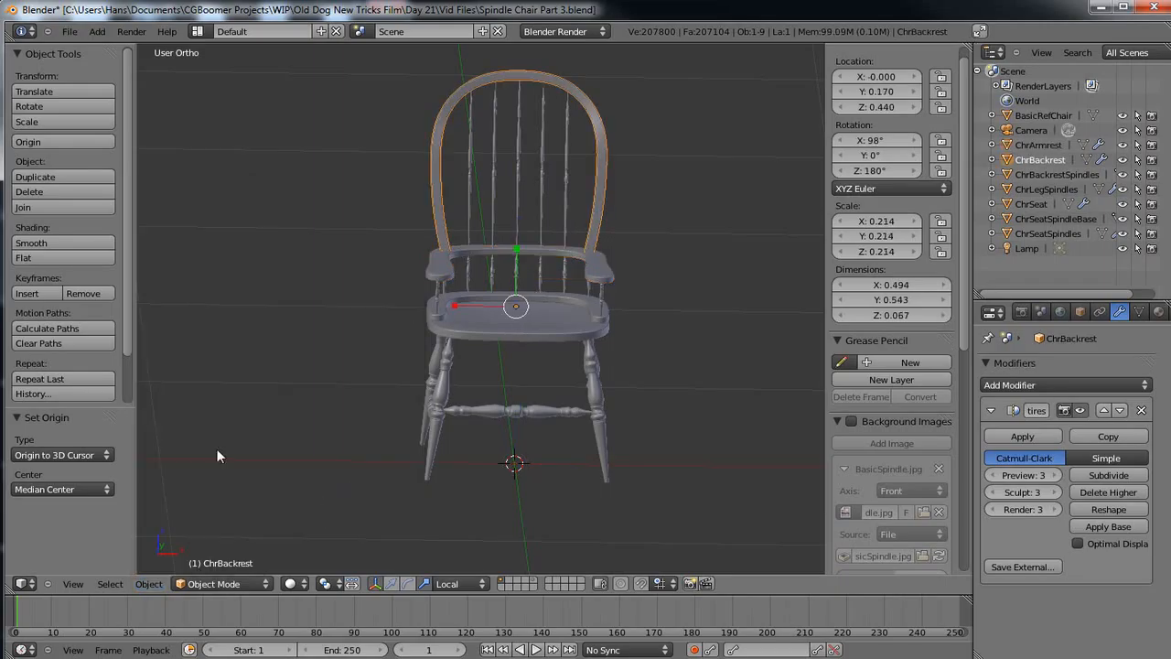
left_click(148, 584)
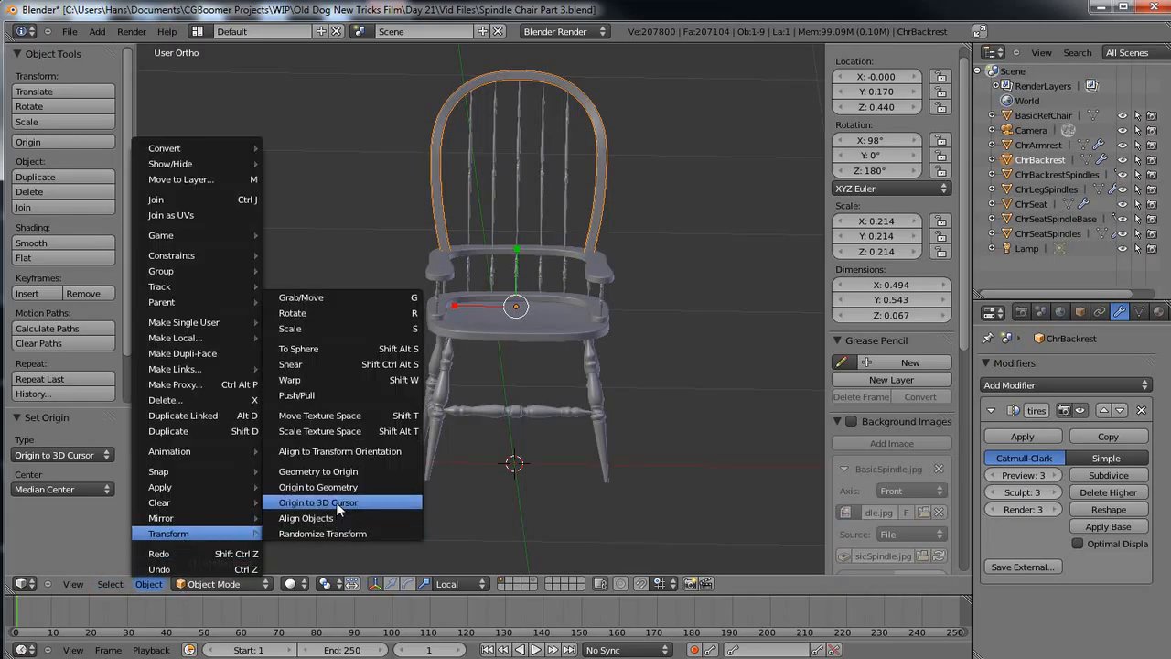
left_click(337, 506)
right_click(498, 179)
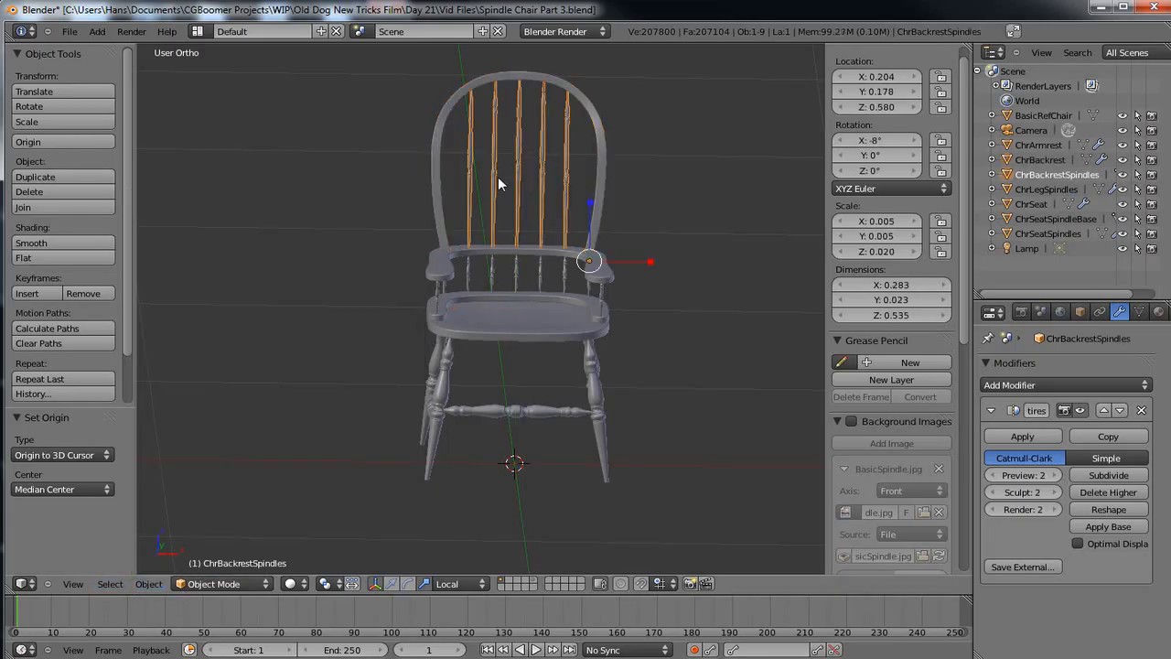
left_click(146, 583)
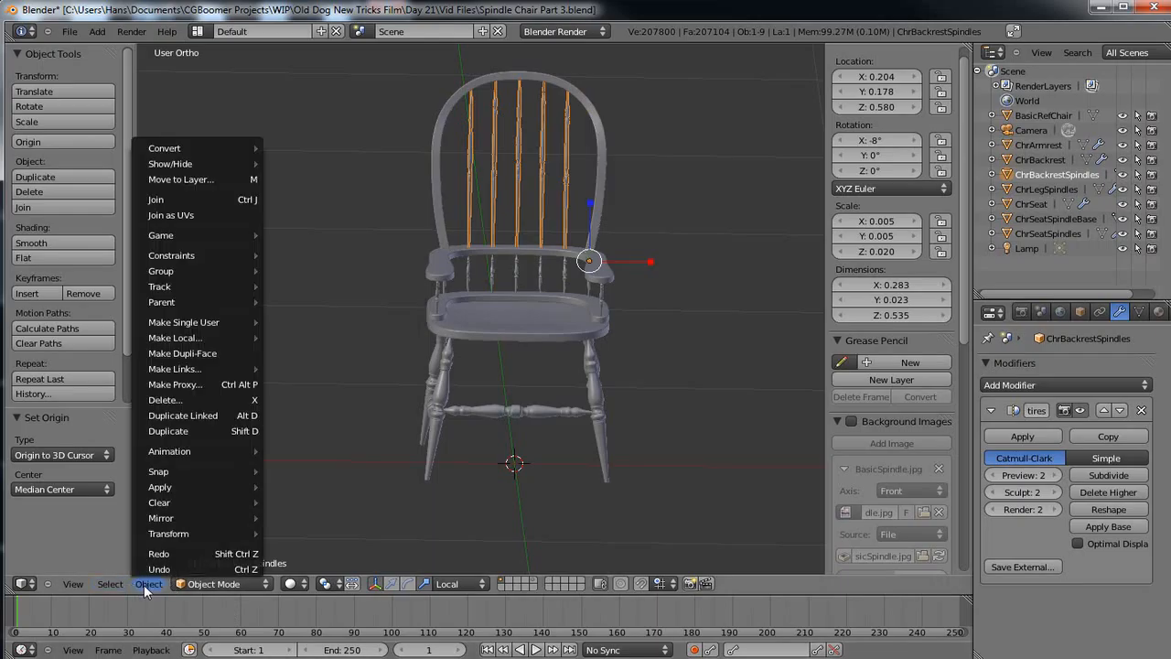
mouse_move(183, 533)
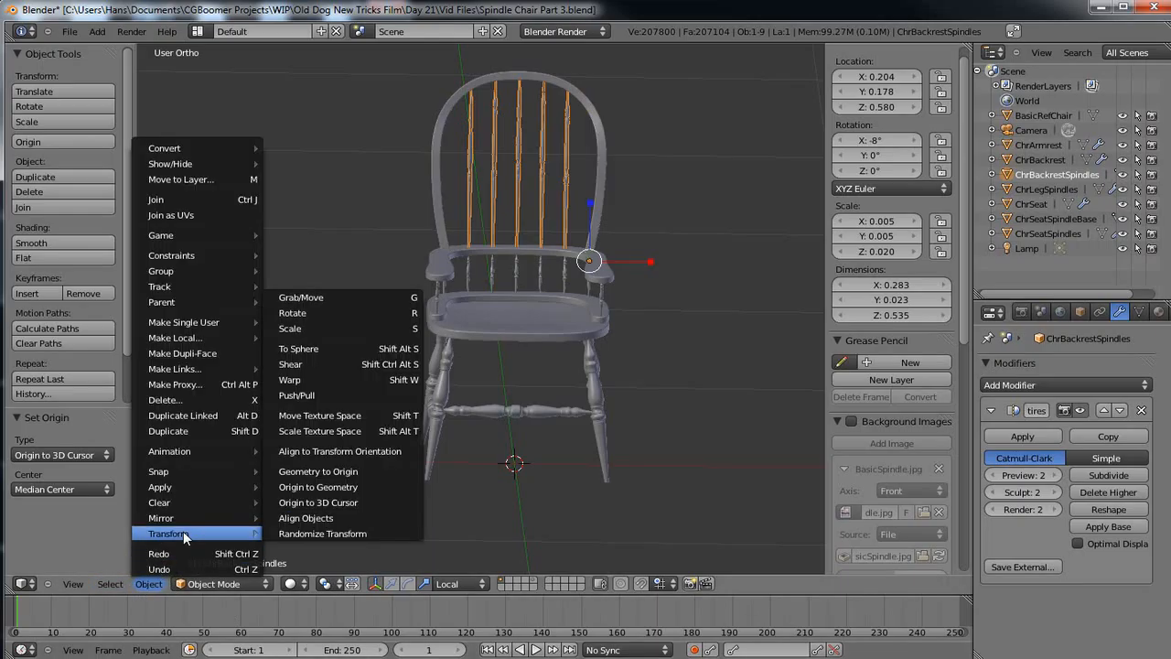
left_click(336, 502)
mouse_move(450, 507)
middle_mouse_down()
mouse_move(437, 445)
mouse_move(446, 495)
mouse_move(469, 498)
mouse_move(443, 499)
middle_mouse_up()
key("a")
mouse_move(523, 425)
middle_mouse_down()
mouse_move(504, 440)
mouse_move(542, 421)
mouse_move(538, 400)
mouse_move(482, 424)
mouse_move(460, 454)
mouse_move(456, 500)
mouse_move(479, 511)
mouse_move(532, 458)
mouse_move(526, 412)
mouse_move(521, 447)
mouse_move(531, 443)
middle_mouse_up()
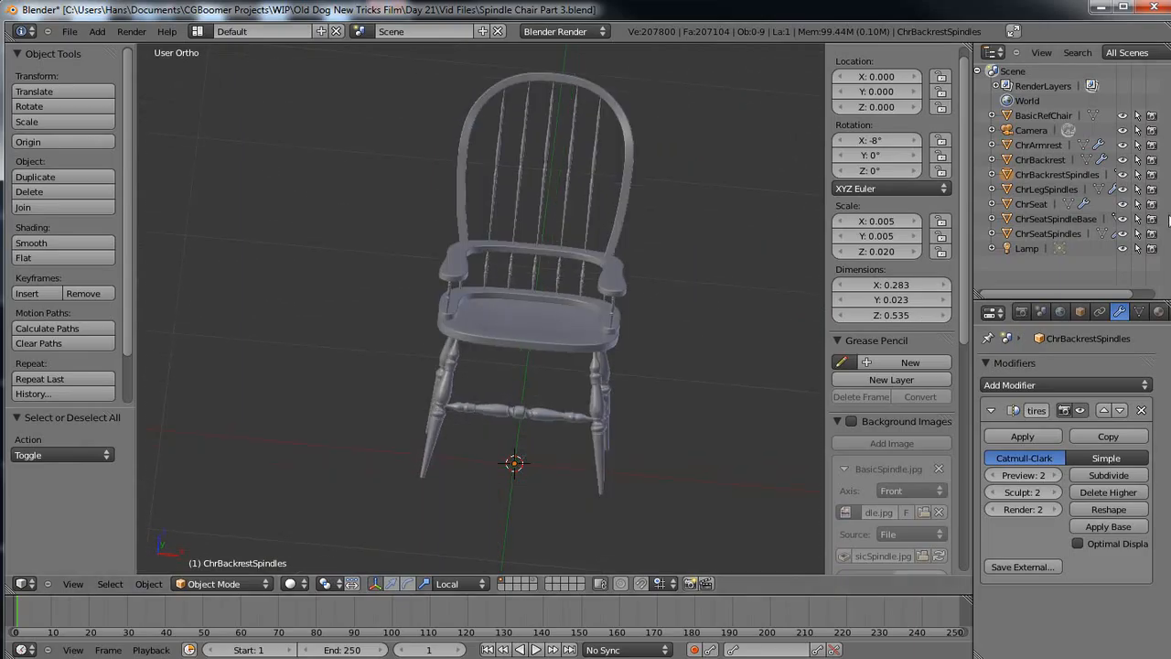
Save the chair file and set the transform orientation to Global.
key("ctrl+s")
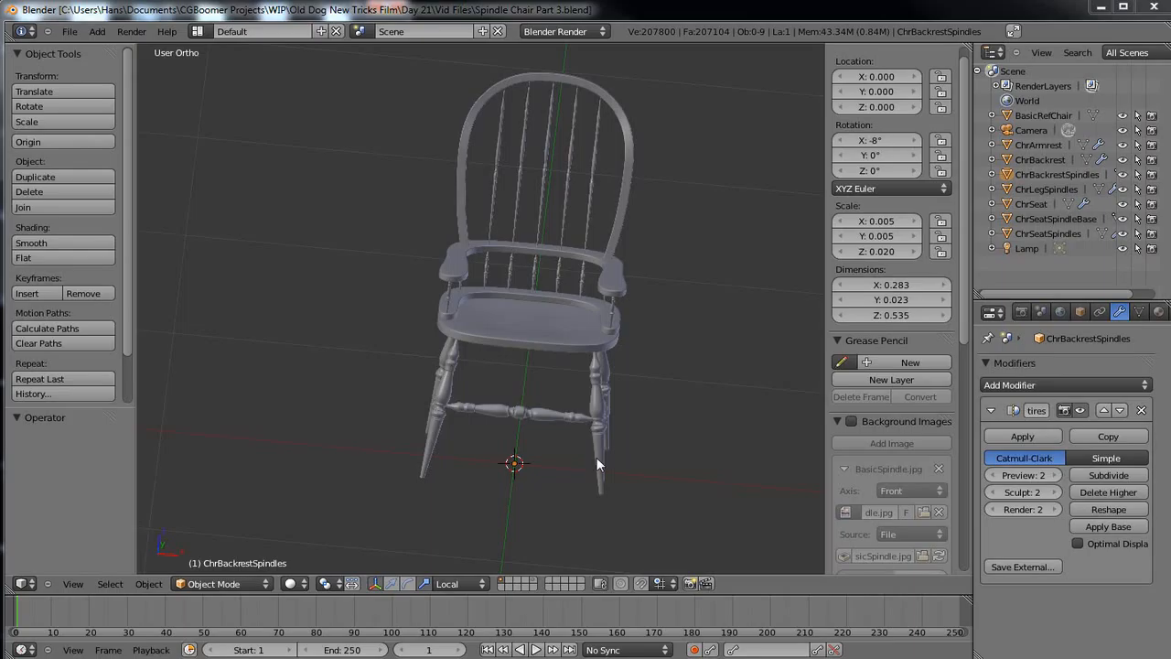
middle_click_drag(599, 455, 565, 381)
scroll(565, 381, "up", 4)
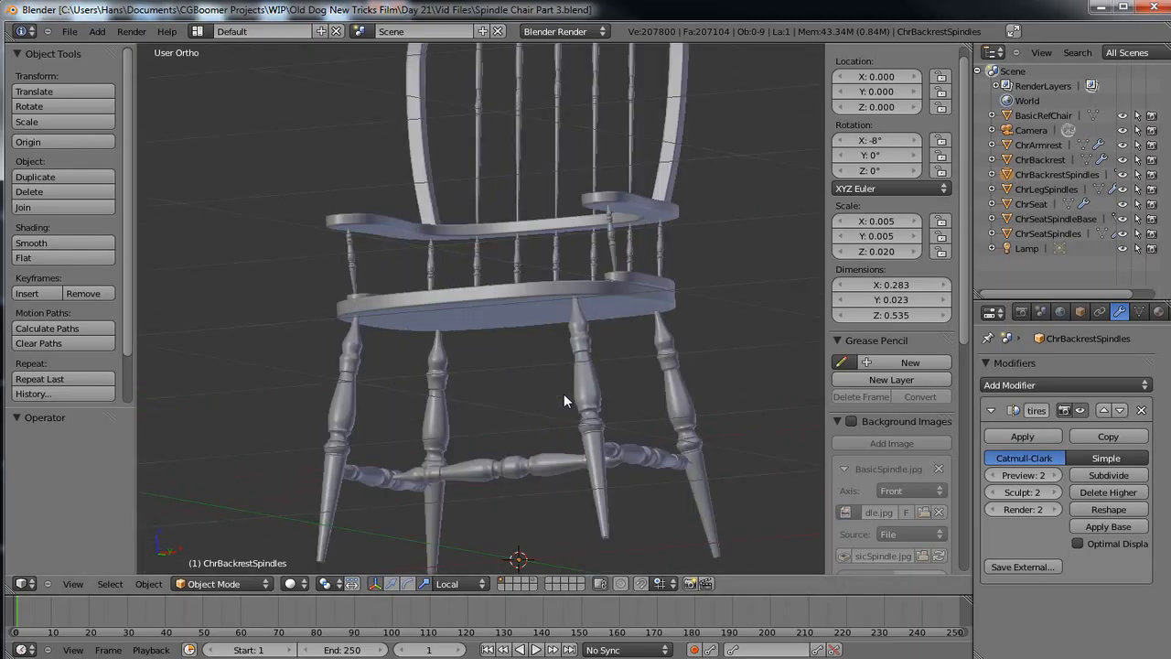
scroll(559, 408, "down", 4)
scroll(560, 407, "up", 4)
left_click(474, 584)
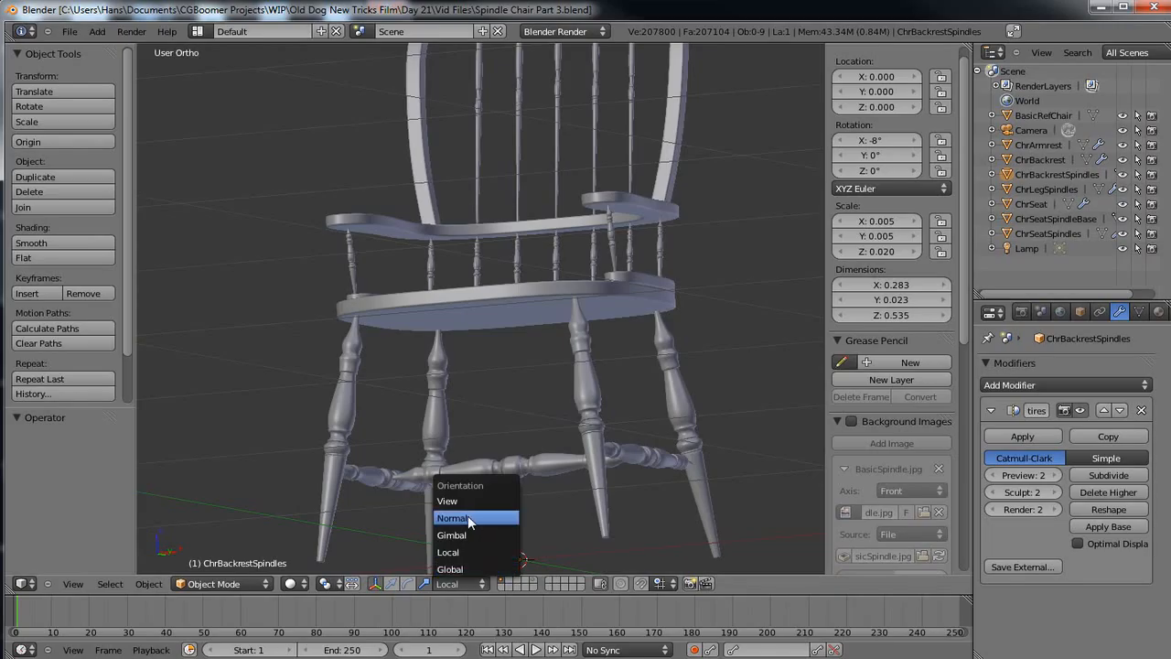
left_click(466, 568)
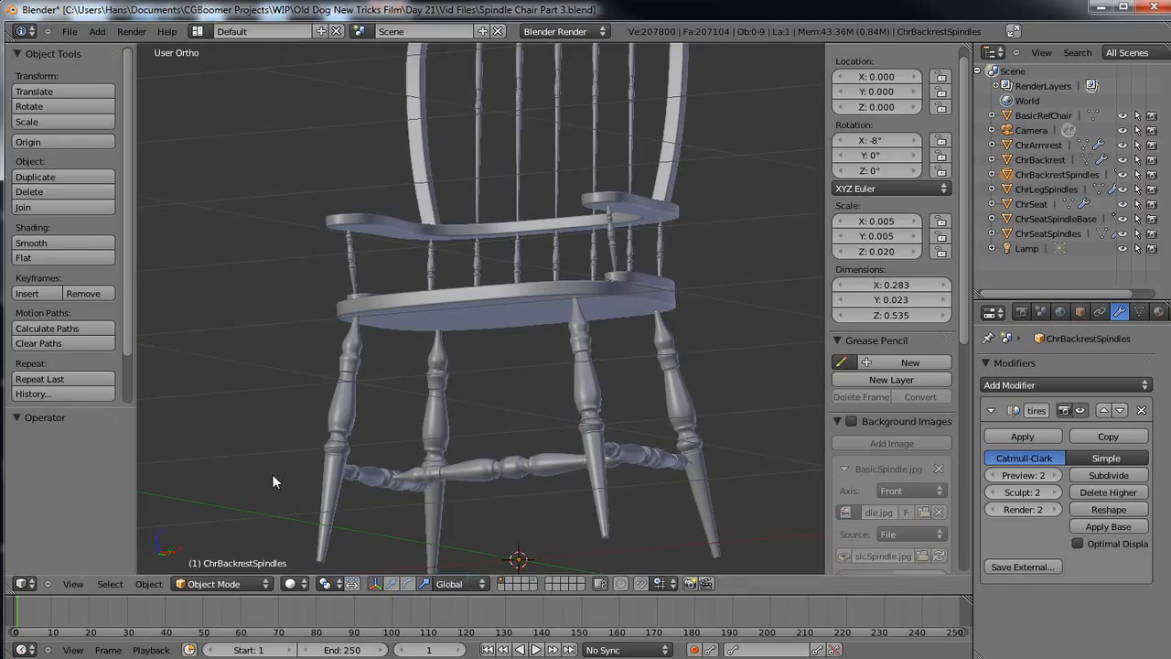
Unwrap the entire ChrLegSpindles mesh with Smart UV Project.
middle_click_drag(272, 481, 304, 483)
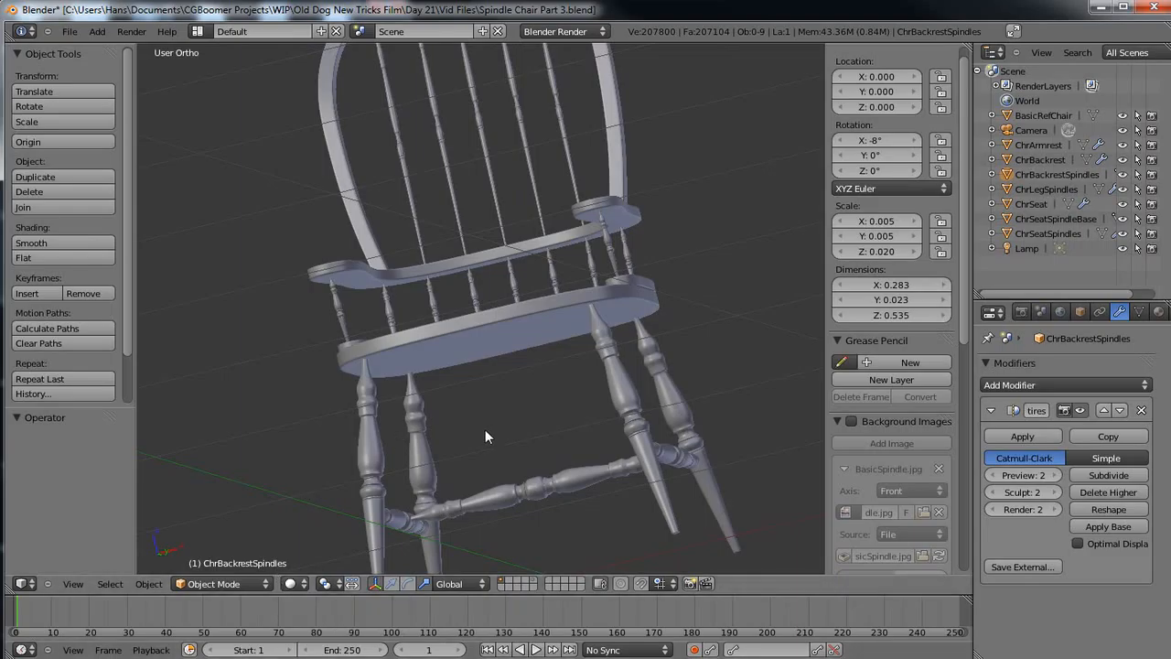
middle_click_drag(483, 430, 454, 444)
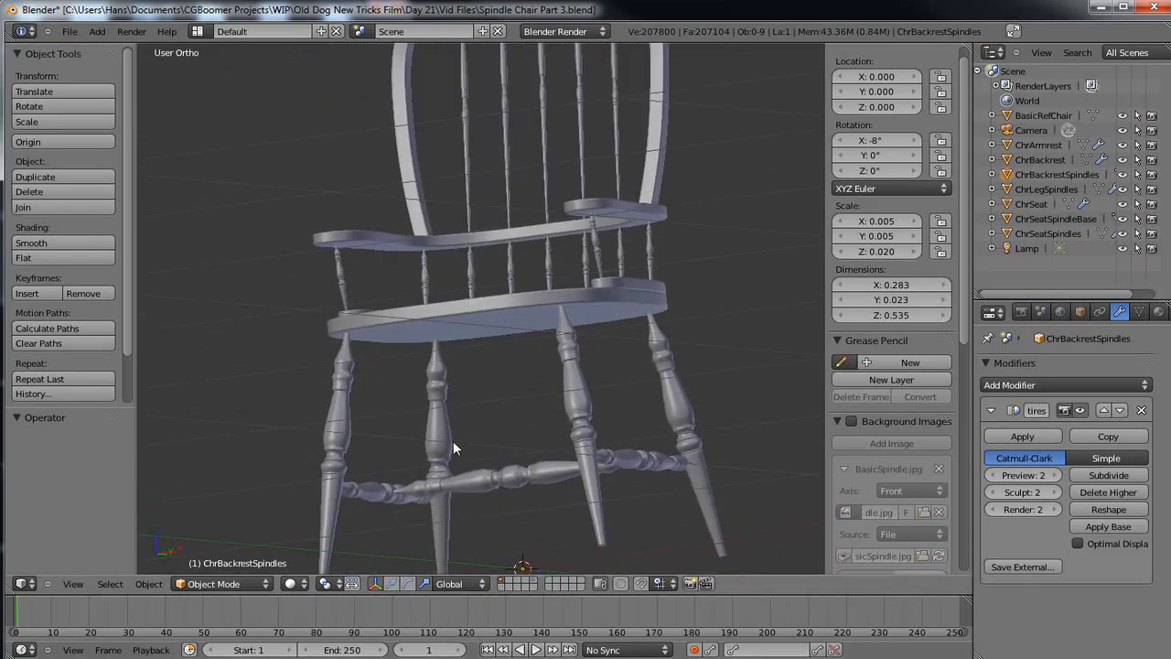
right_click(581, 411)
middle_click_drag(437, 482, 413, 492)
key("Tab")
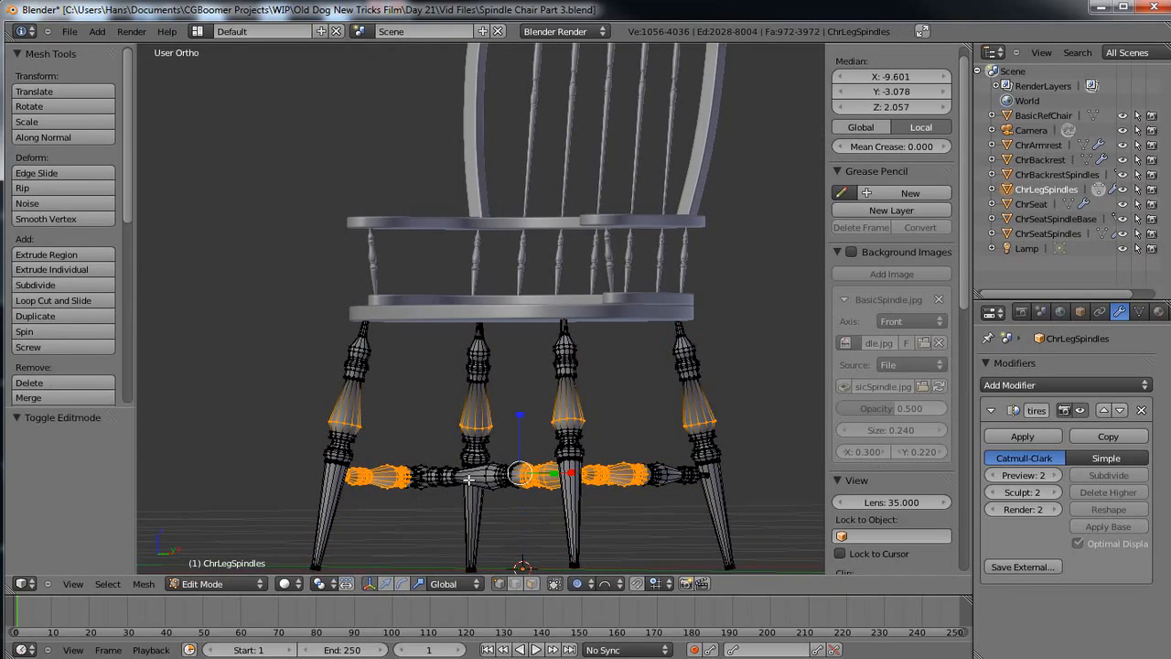
key("a")
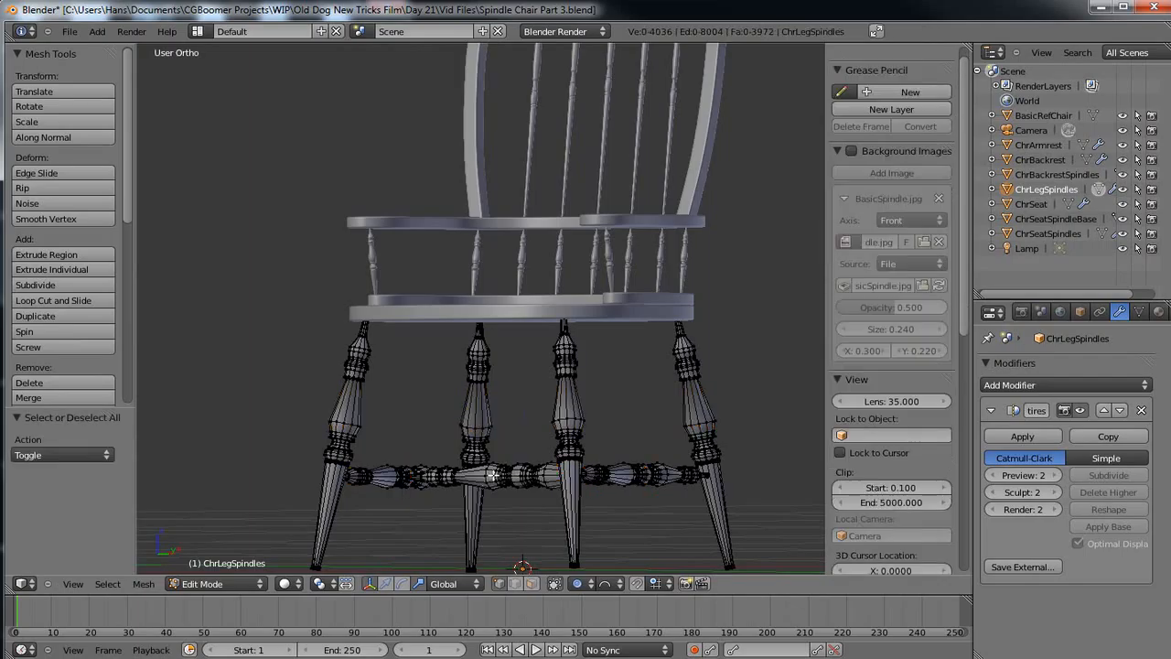
key("a")
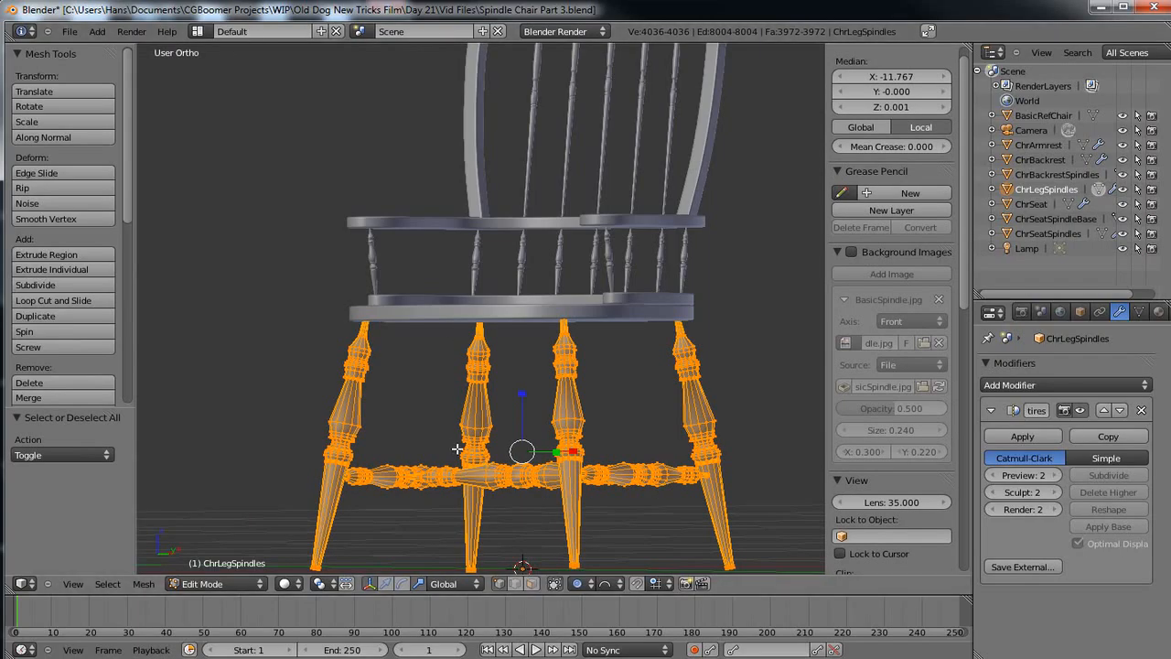
key("u")
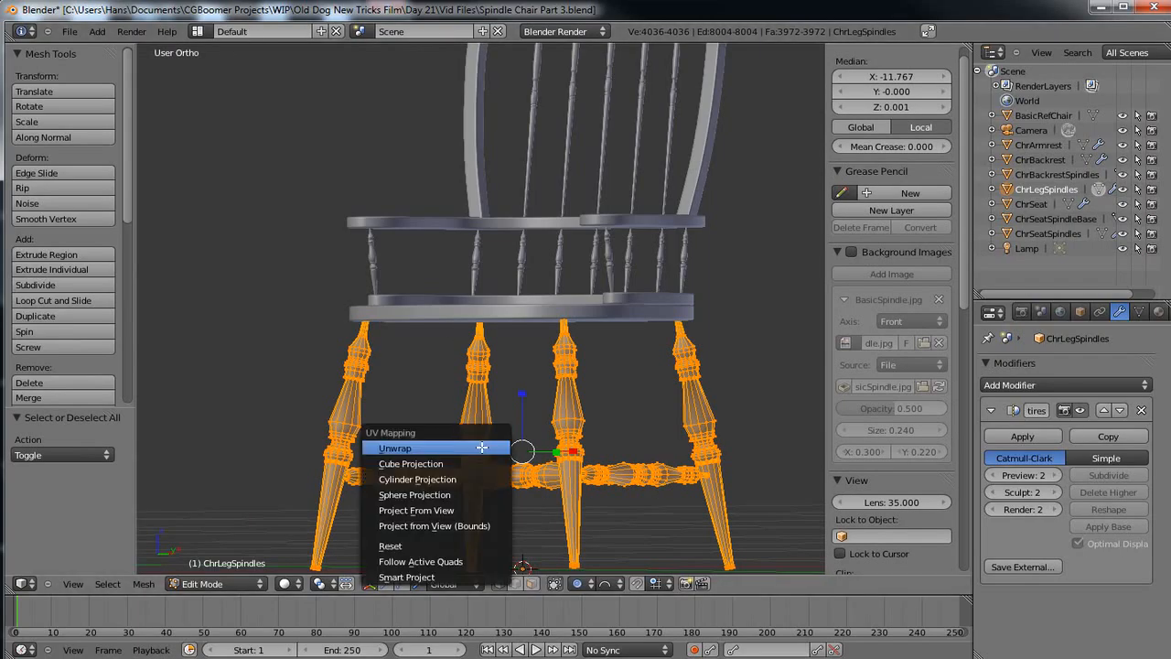
left_click(449, 578)
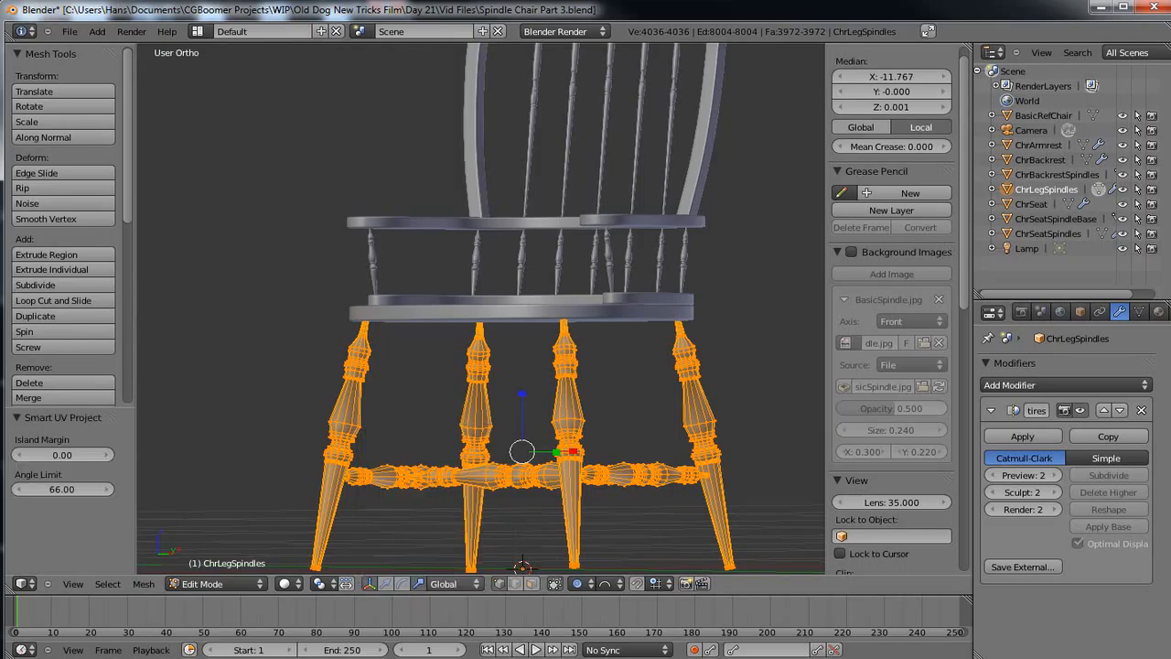
Examine the leg spindles' UV islands in the UV Editing screen layout and return to the Default layout.
middle_click_drag(195, 306, 216, 340)
left_click(197, 31)
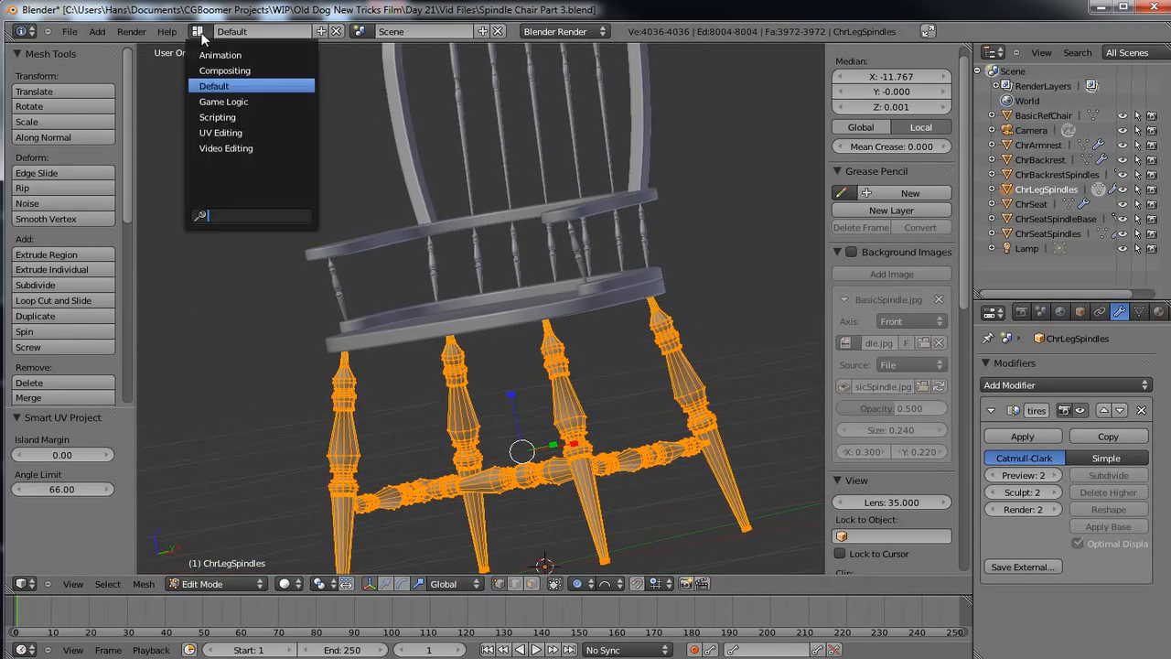
left_click(217, 133)
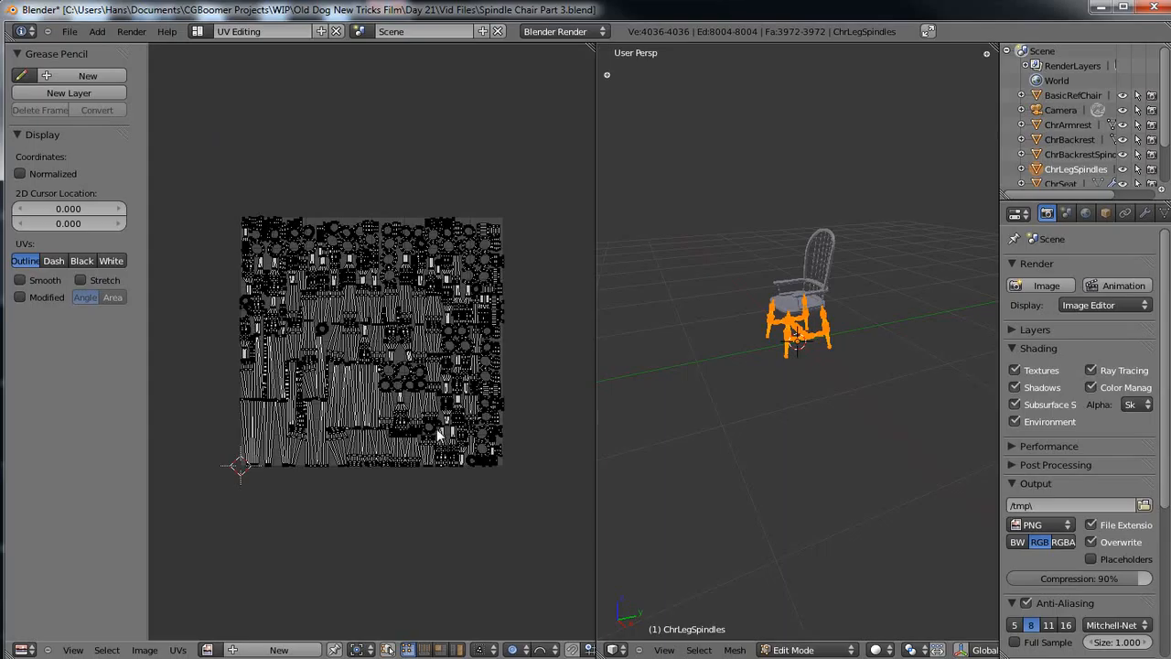
scroll(438, 426, "up", 4)
scroll(438, 427, "down", 2)
scroll(438, 422, "up", 3)
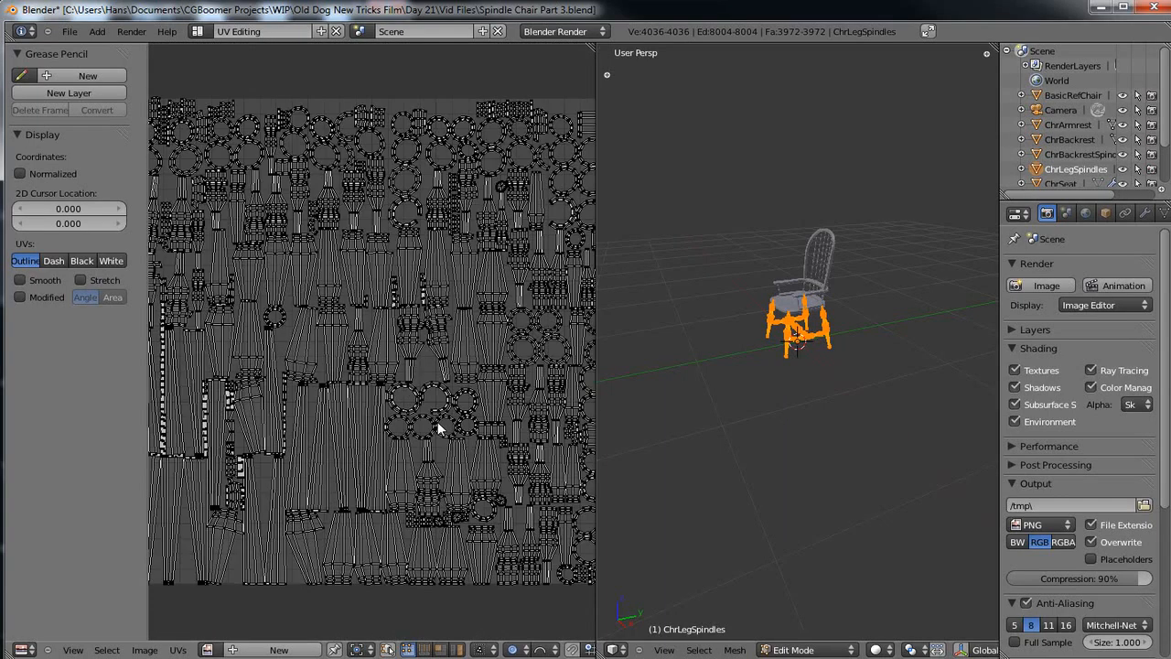
scroll(437, 423, "down", 5)
scroll(661, 424, "up", 2)
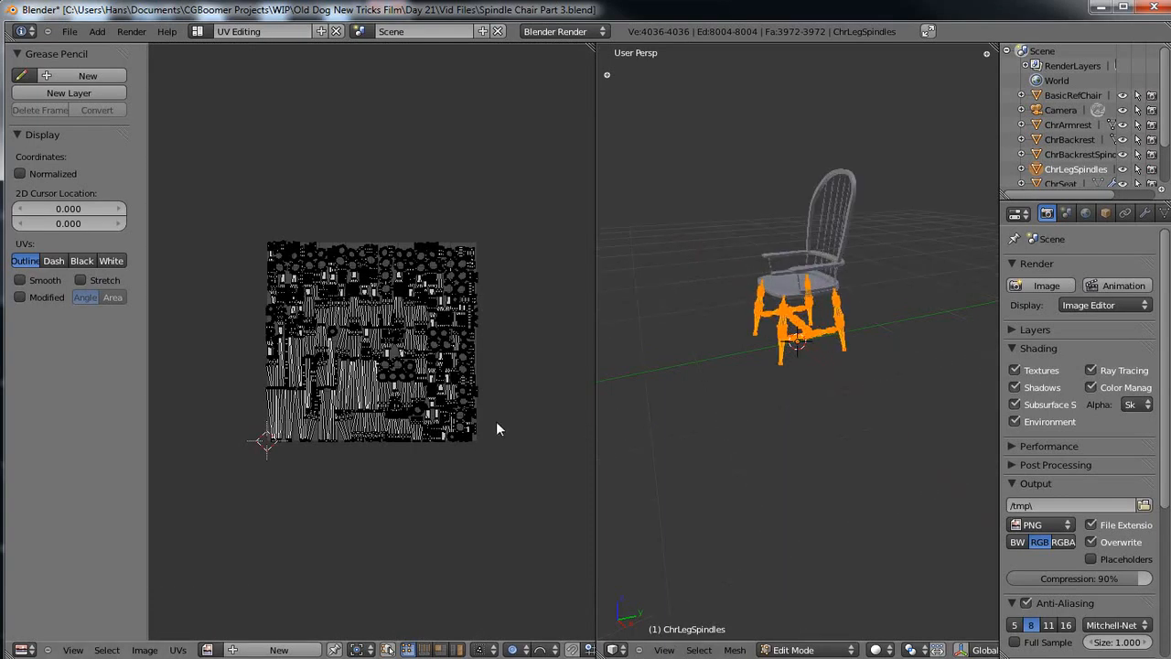
scroll(496, 423, "up", 2)
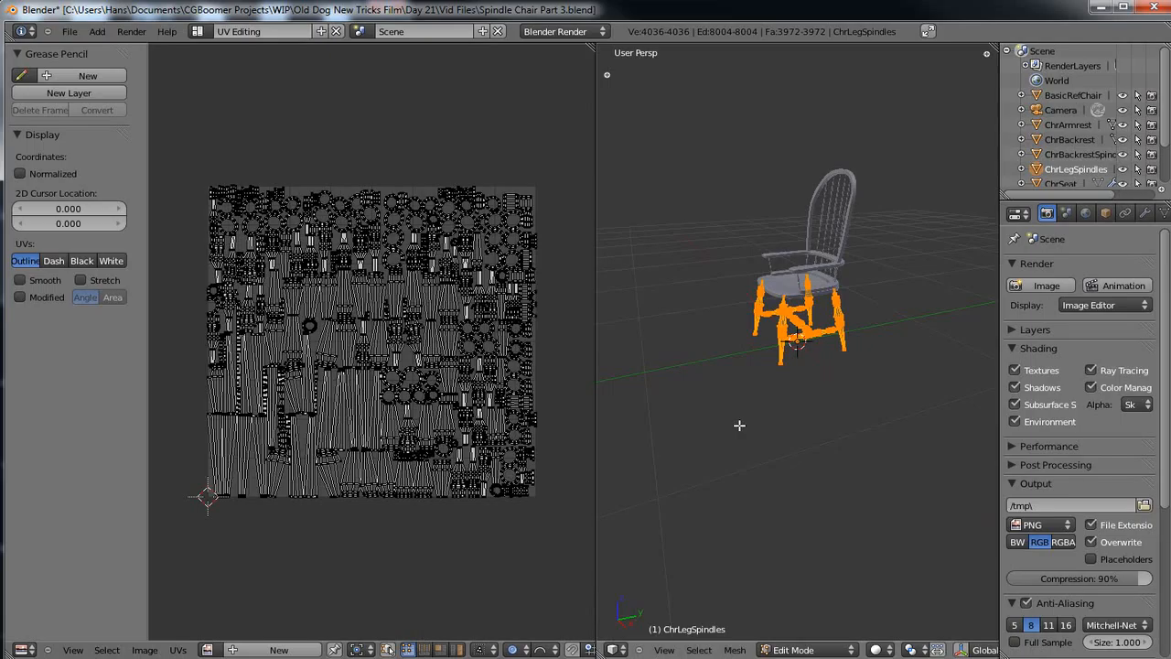
left_click(199, 33)
left_click(213, 86)
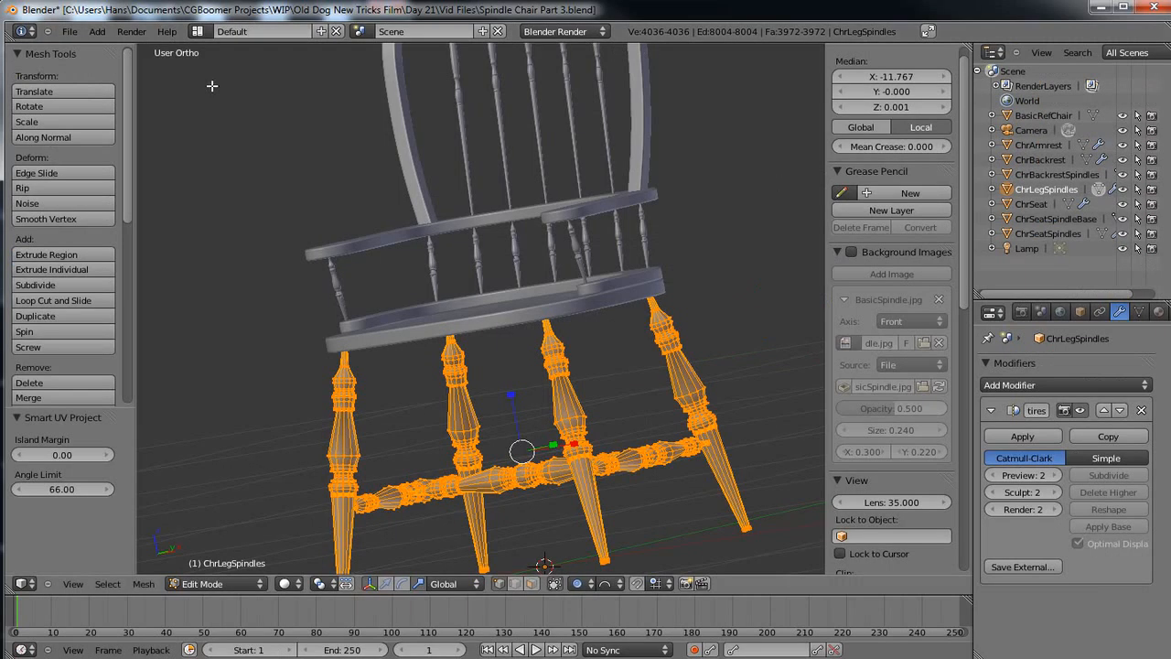
Select one lengthwise edge loop running along a chair leg up to its foot end in the ChrLegSpindles mesh.
middle_click_drag(650, 444, 406, 283)
scroll(416, 383, "up", 5)
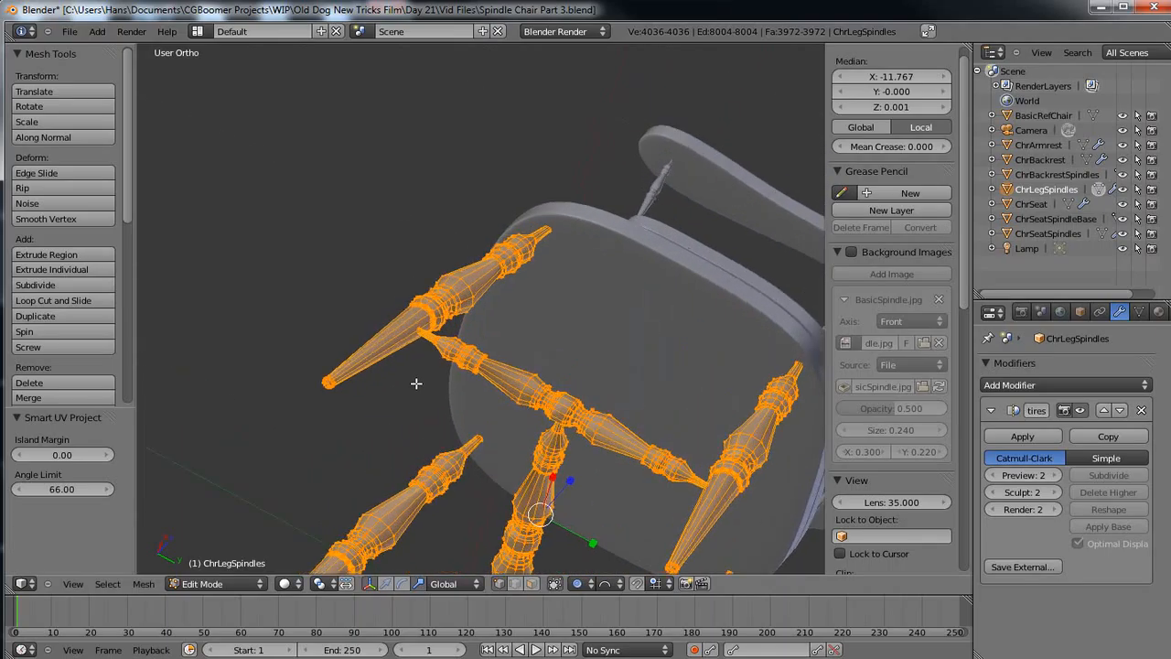
scroll(419, 377, "up", 3)
scroll(449, 366, "up", 2)
scroll(462, 330, "up", 4)
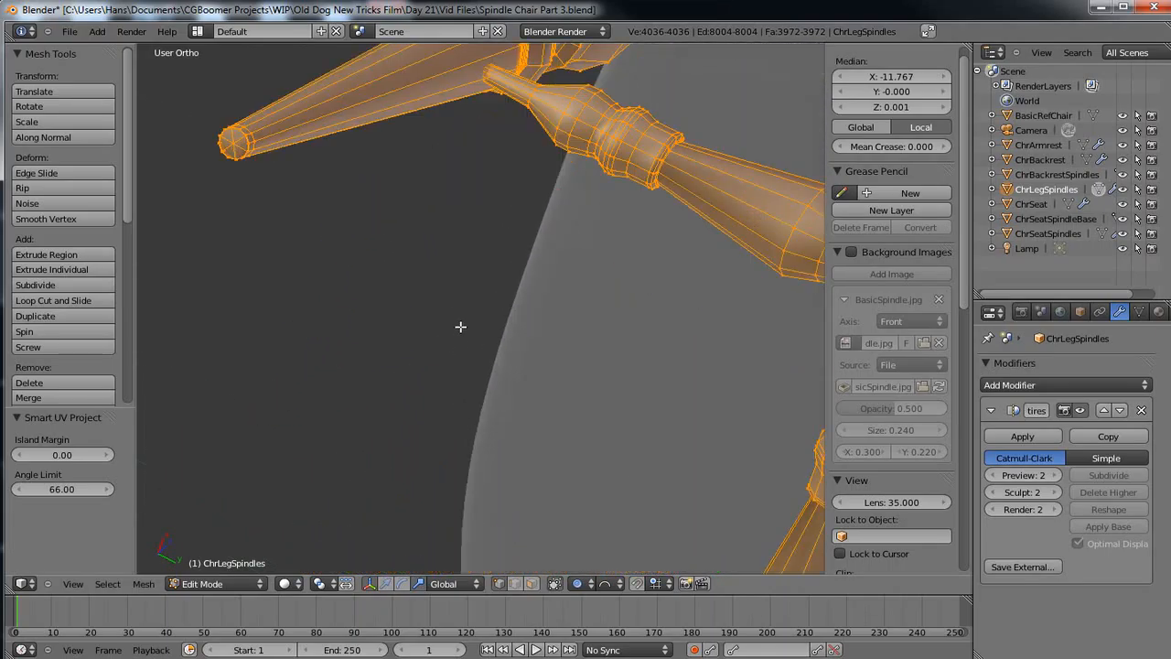
middle_click_drag(493, 288, 439, 246)
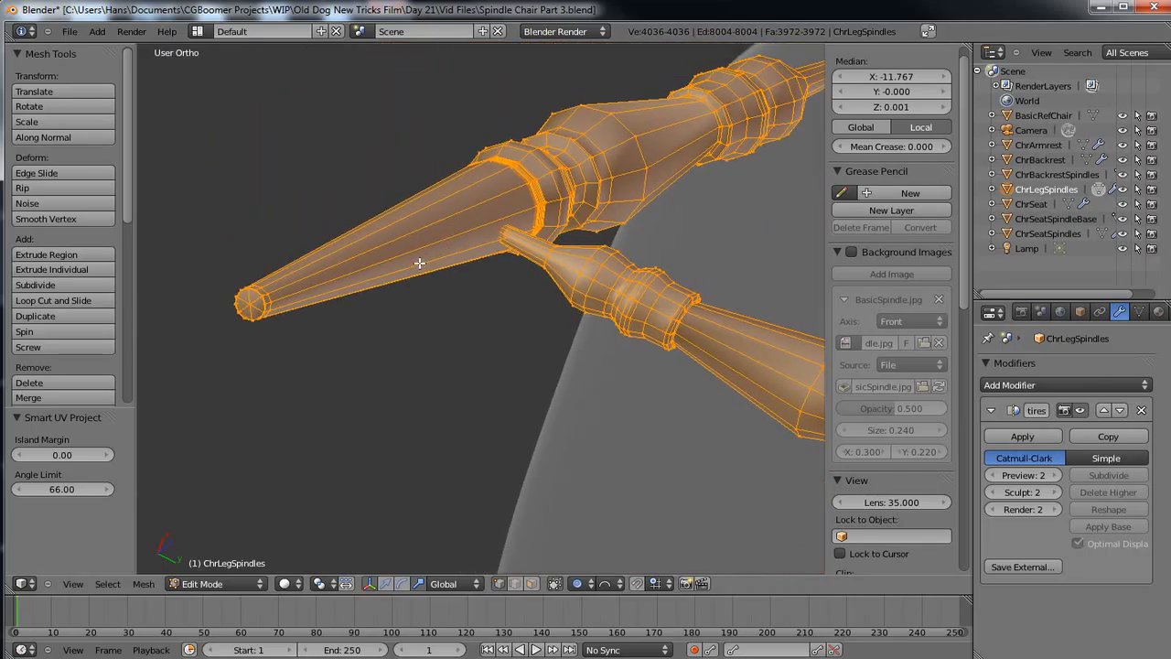
right_click(419, 263, "alt")
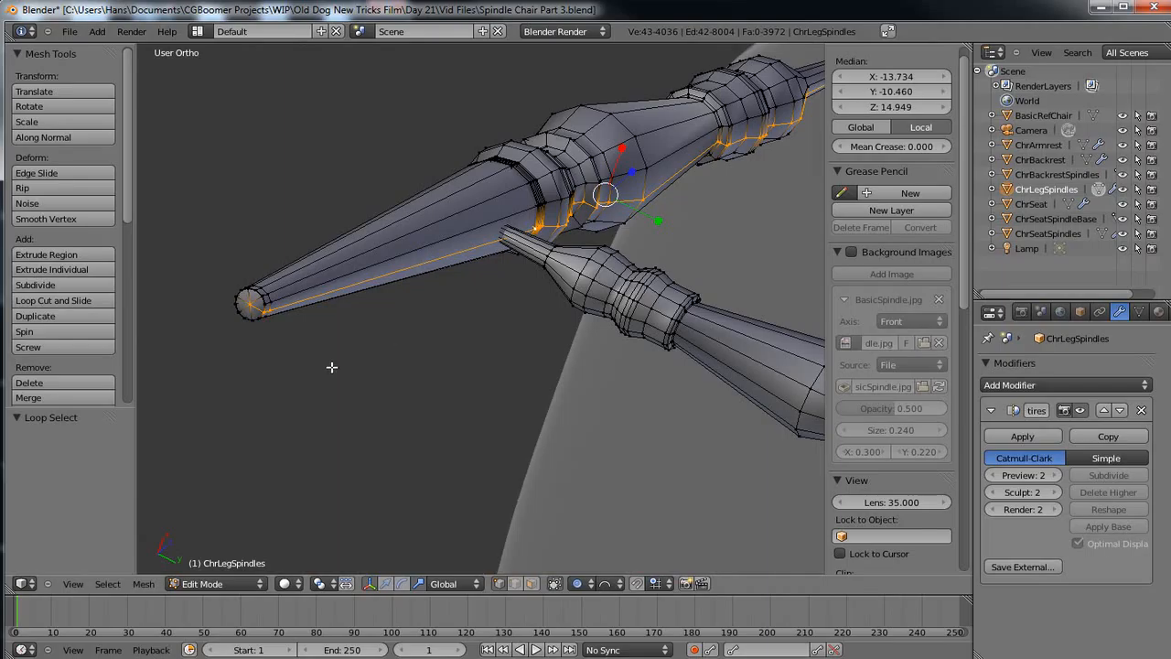
middle_click_drag(321, 373, 615, 359)
scroll(332, 370, "up", 5)
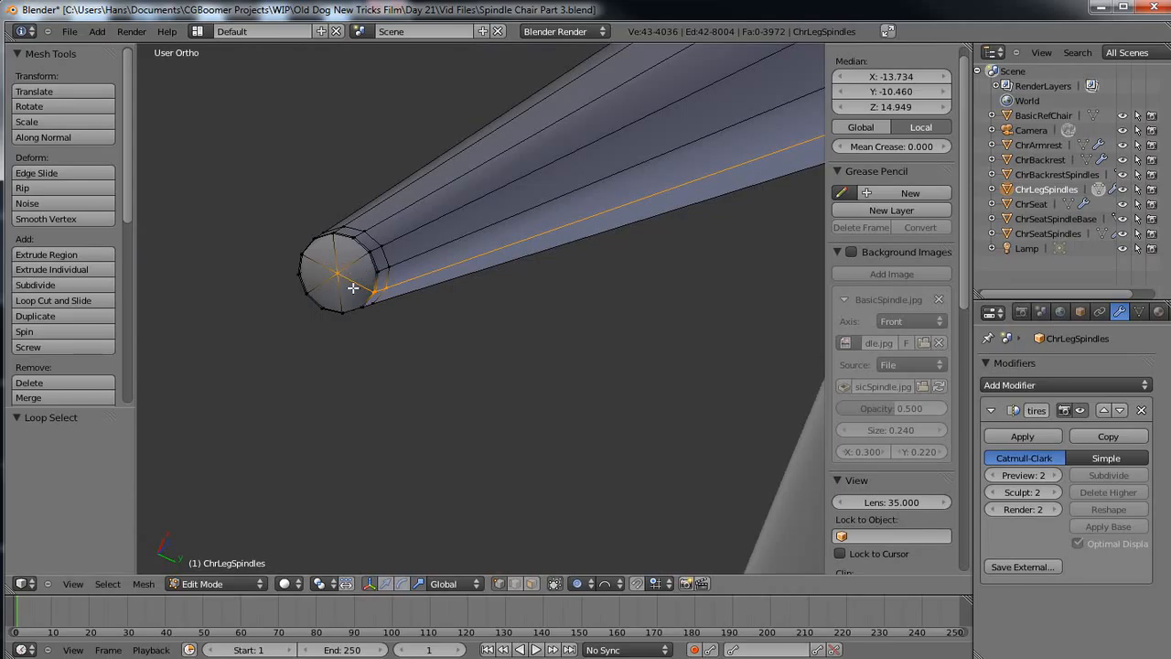
In edge selection mode, remove the foot's end-cap edge from the lengthwise loop and mark the remaining edges as a seam.
left_click(518, 585)
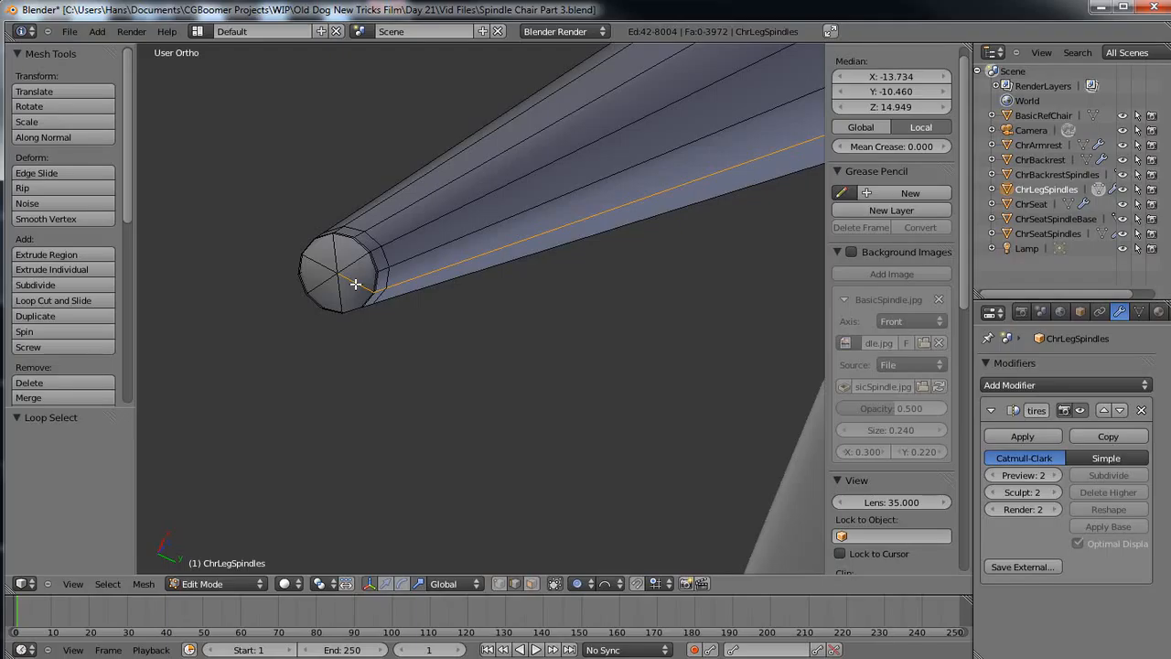
right_click(355, 285, "shift")
scroll(394, 363, "up", 1)
middle_click_drag(394, 326, 485, 360)
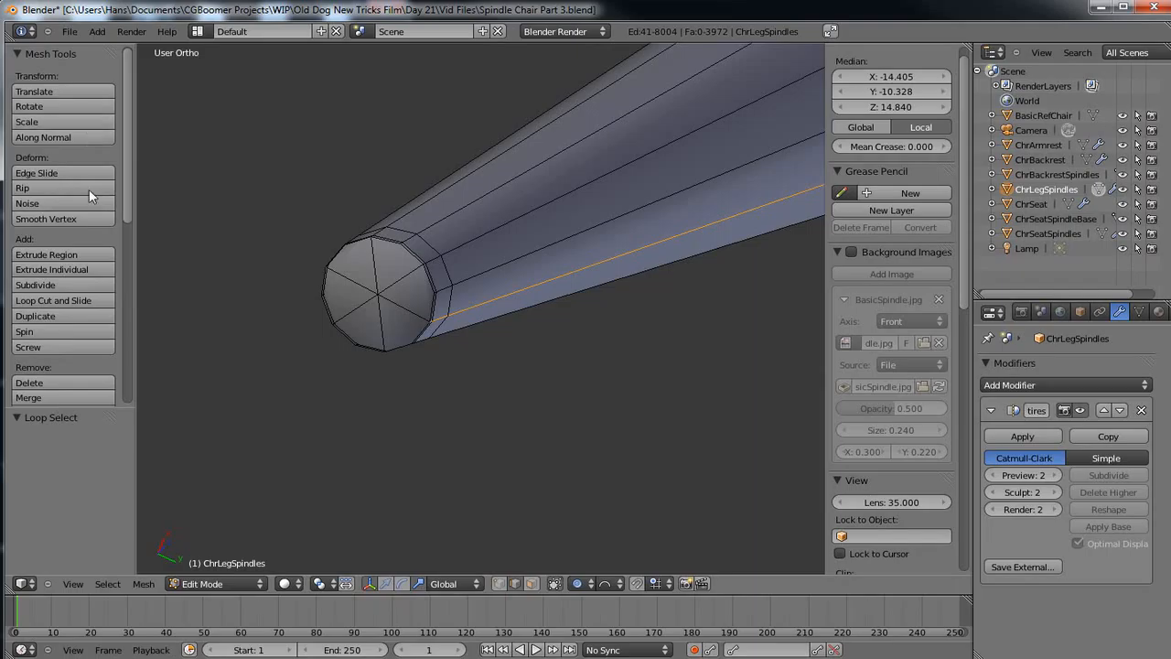
left_click_drag(125, 201, 141, 338)
left_click(62, 237)
scroll(404, 398, "up", 2)
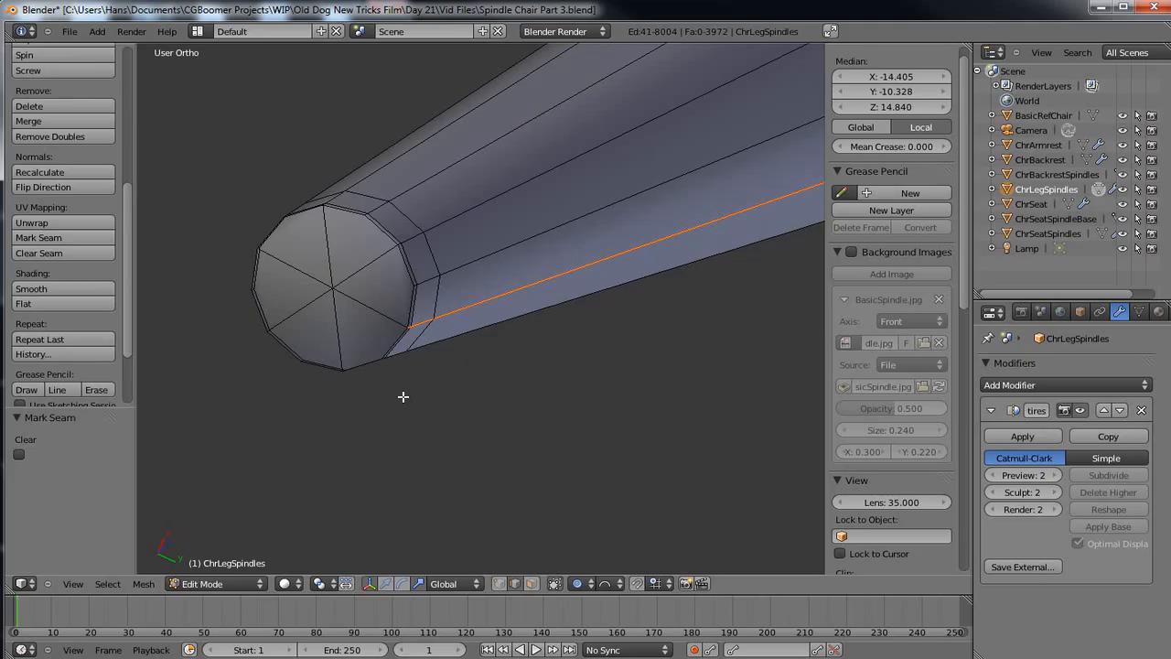
Select the visible rim edges around the same leg's foot end cap, adding them one after another.
middle_click_drag(413, 388, 431, 433, "shift")
scroll(431, 432, "up", 1)
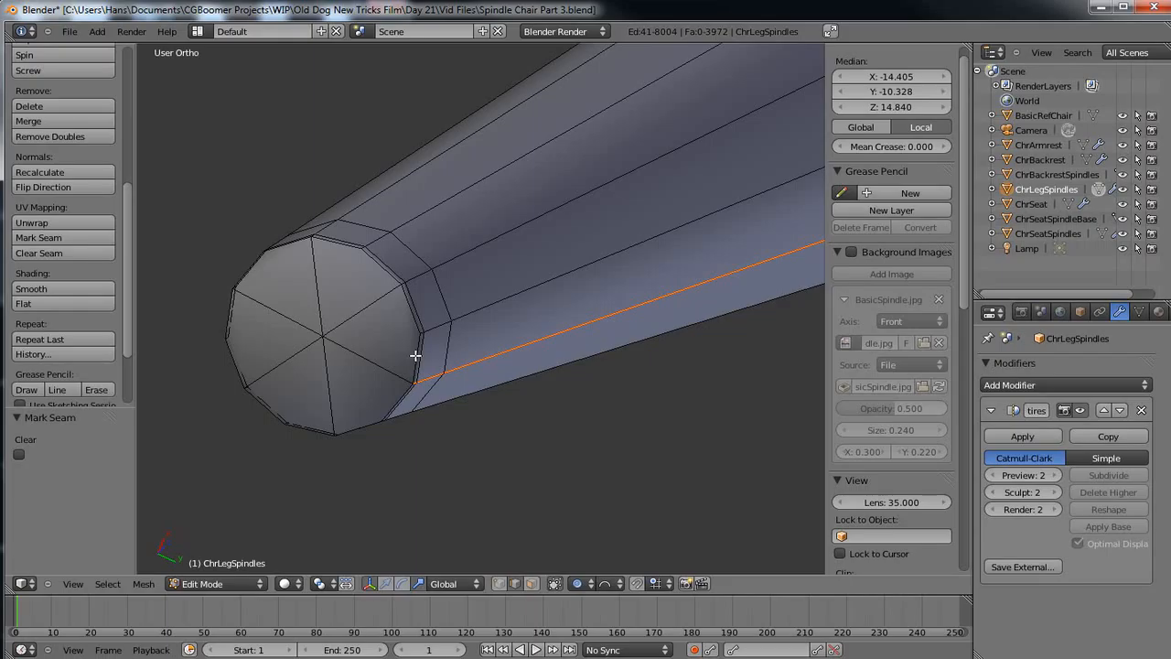
right_click(416, 355, "alt")
right_click(408, 307, "alt+shift")
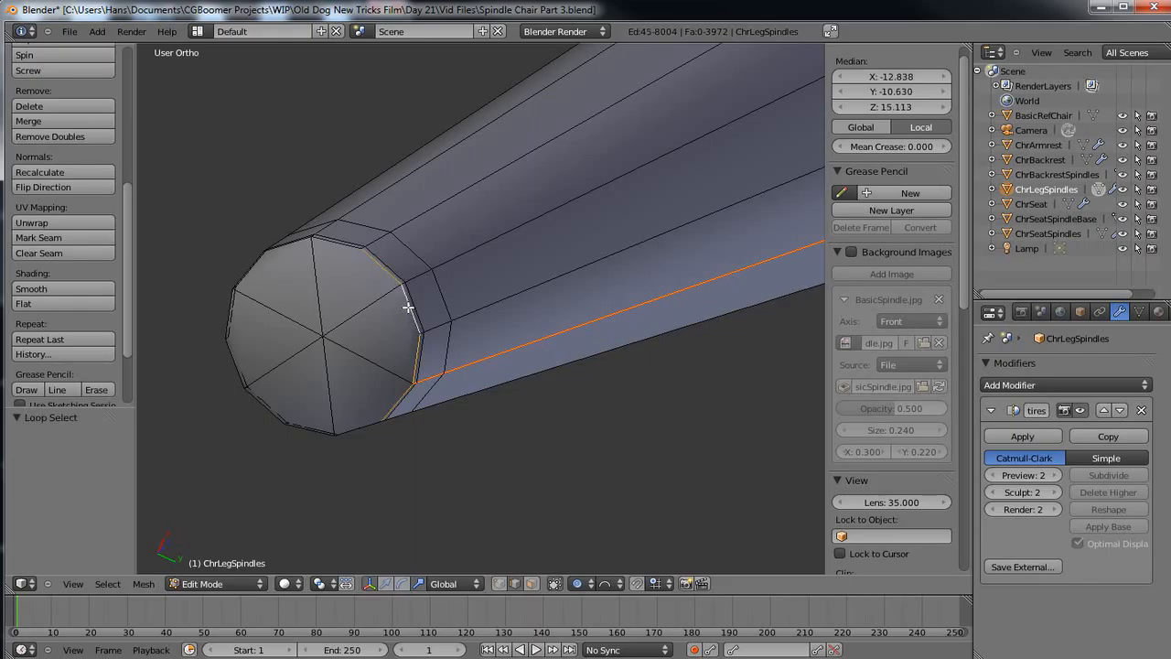
right_click(336, 246, "alt+shift")
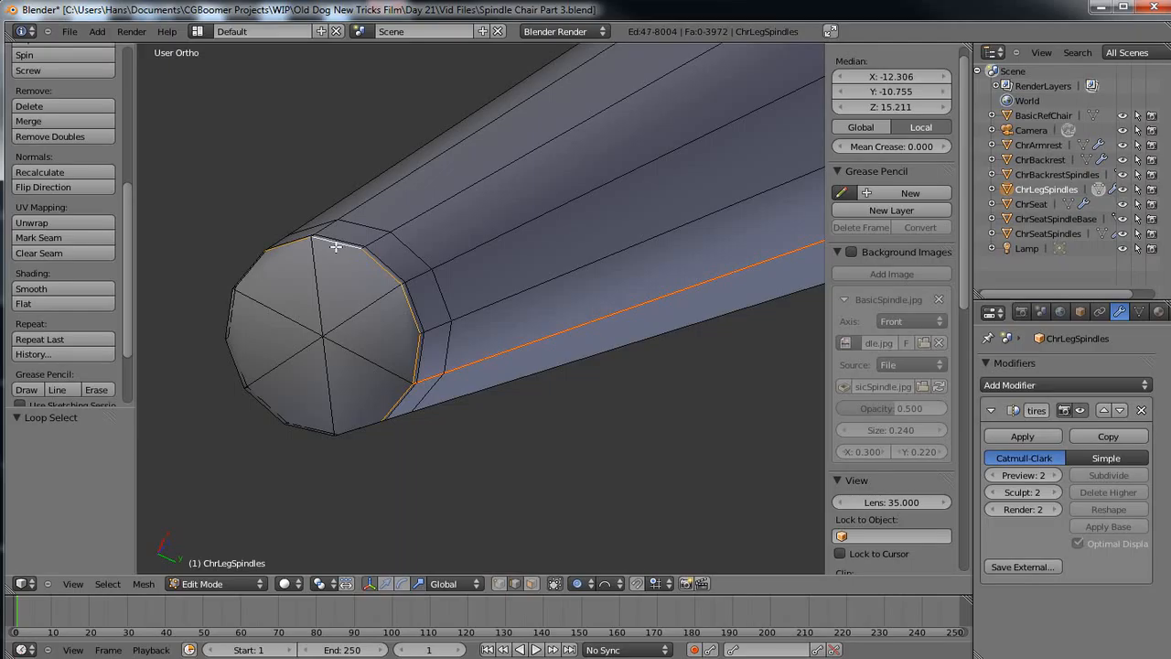
right_click(256, 269, "alt+shift")
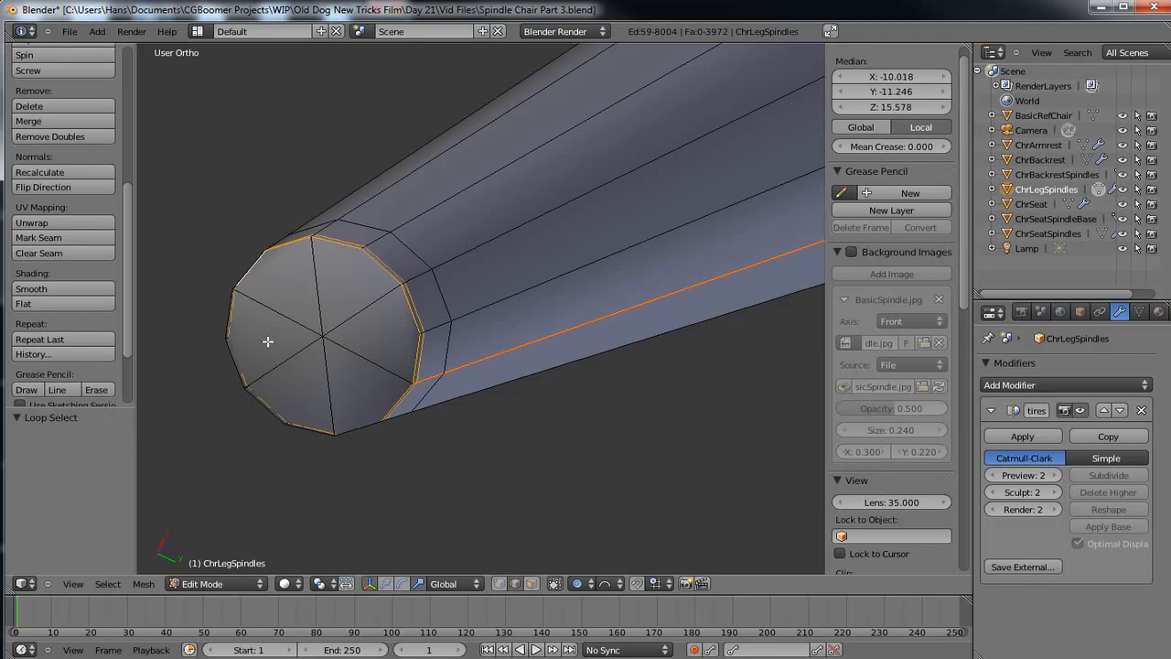
scroll(262, 373, "up", 3)
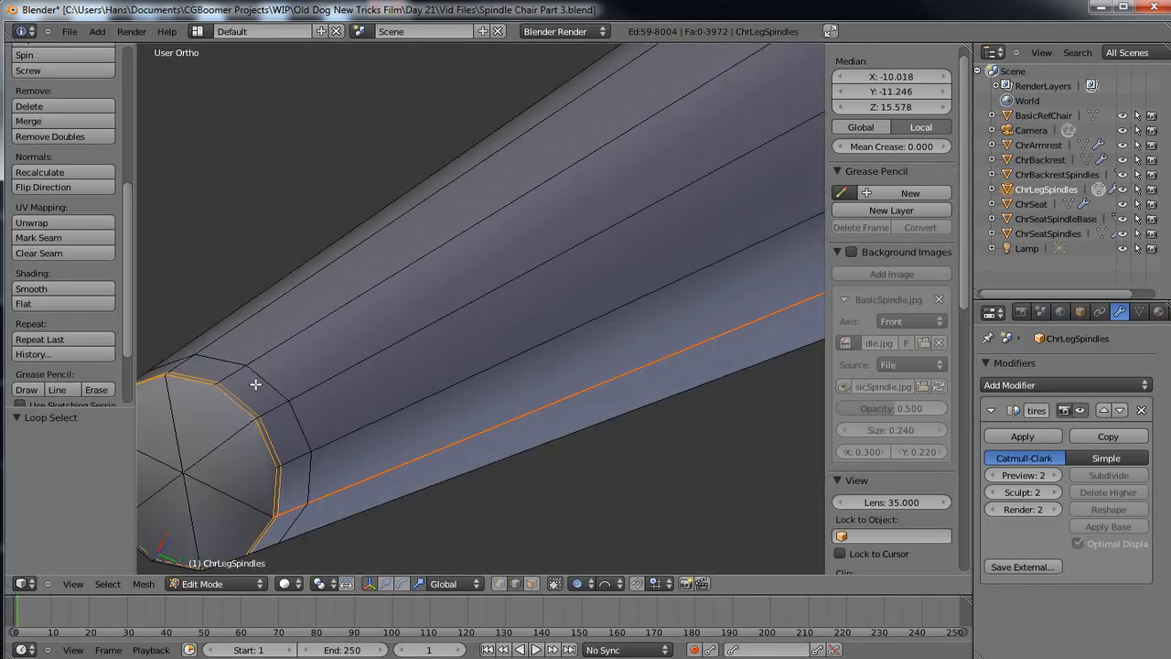
middle_click_drag(255, 384, 256, 392)
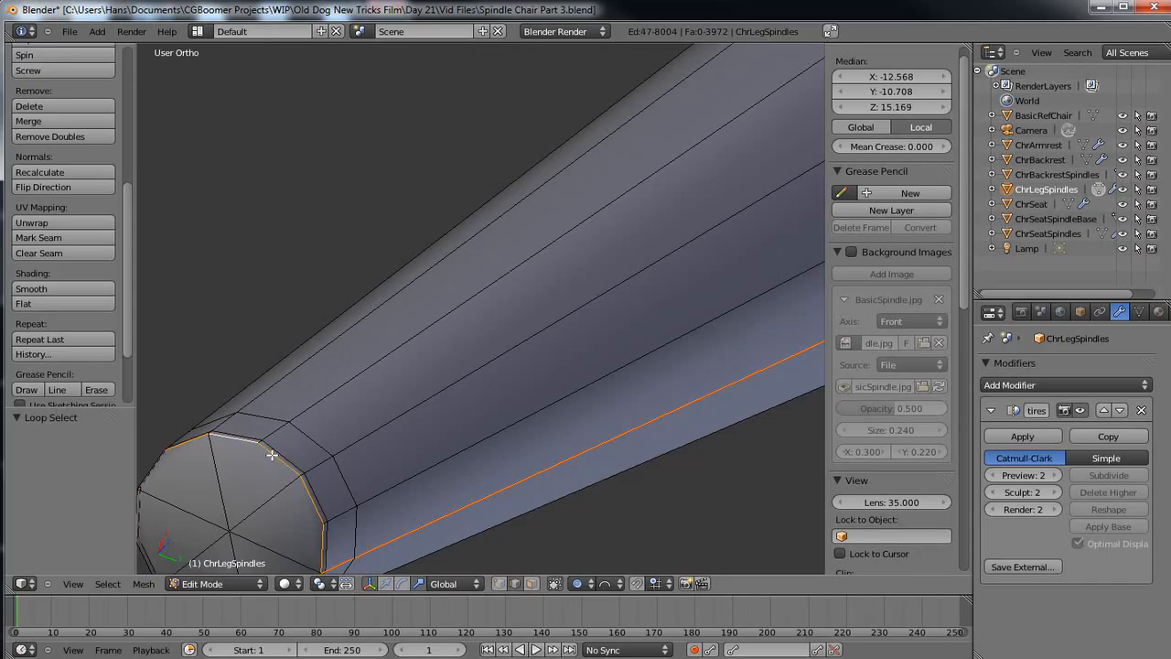
key("ctrl+z")
Add the remaining rim edges on the far side of the same foot's end cap to complete the edge ring selection.
scroll(224, 468, "down", 3)
scroll(260, 433, "down", 8)
middle_click_drag(405, 351, 522, 338)
middle_click_drag(693, 209, 152, 277)
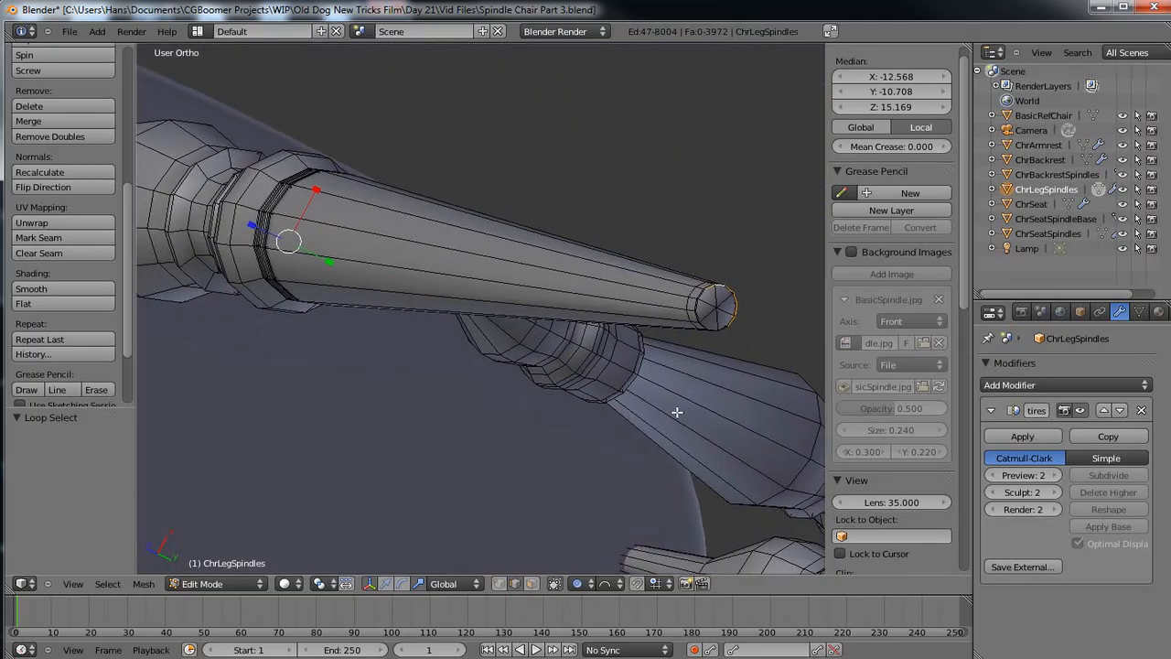
scroll(682, 408, "up", 3)
middle_click_drag(564, 367, 114, 355, "shift")
scroll(339, 397, "up", 4)
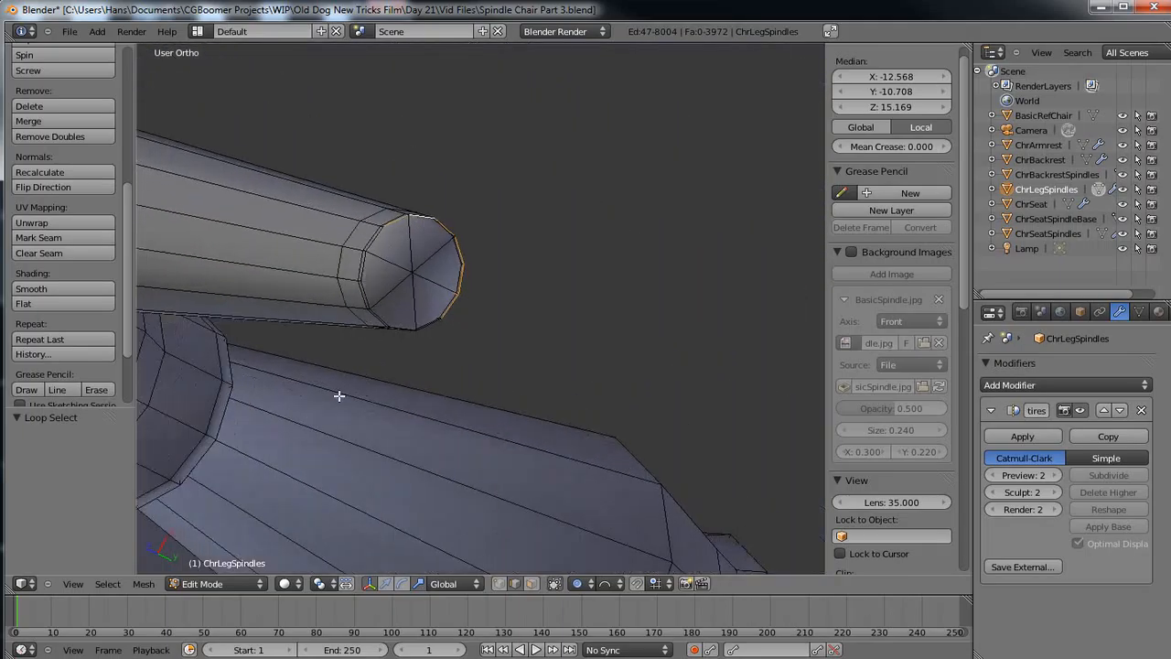
left_click(361, 216, "shift")
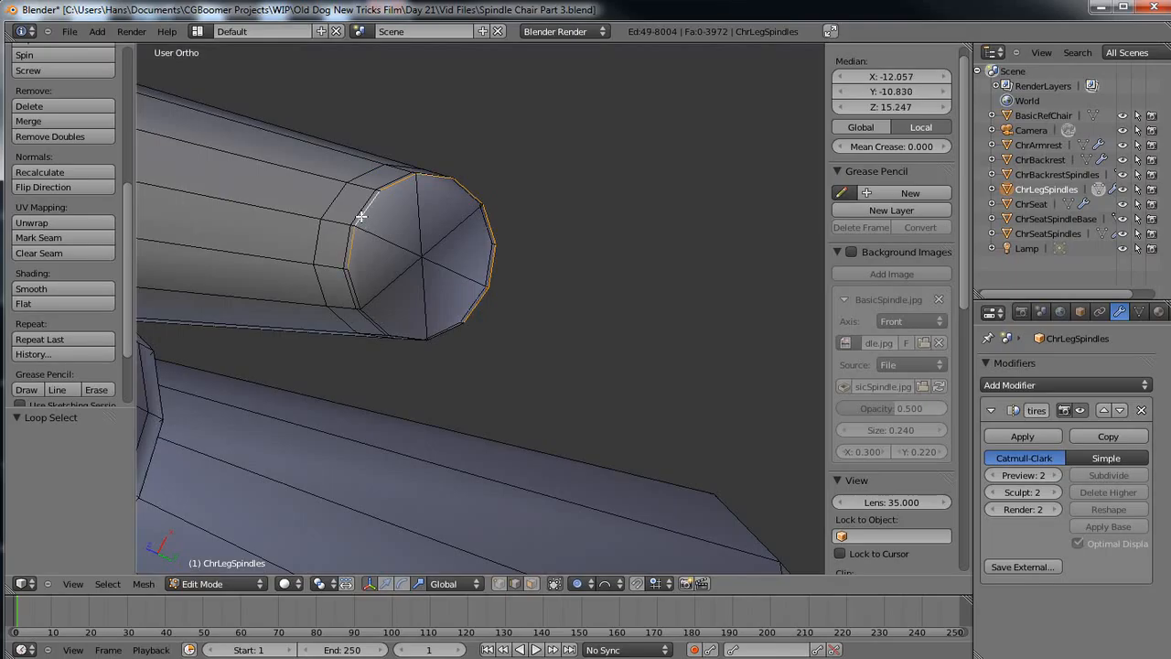
left_click(353, 284, "shift")
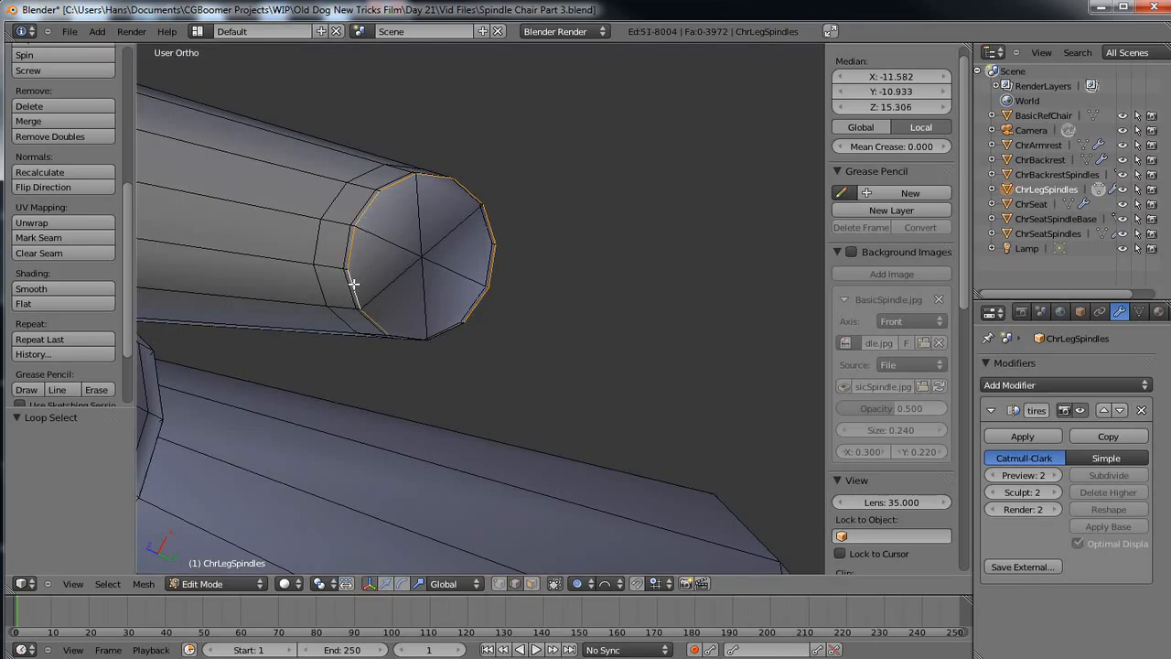
middle_click_drag(509, 393, 595, 429)
scroll(508, 384, "down", 3)
scroll(502, 397, "up", 4)
left_click(423, 348, "alt+shift")
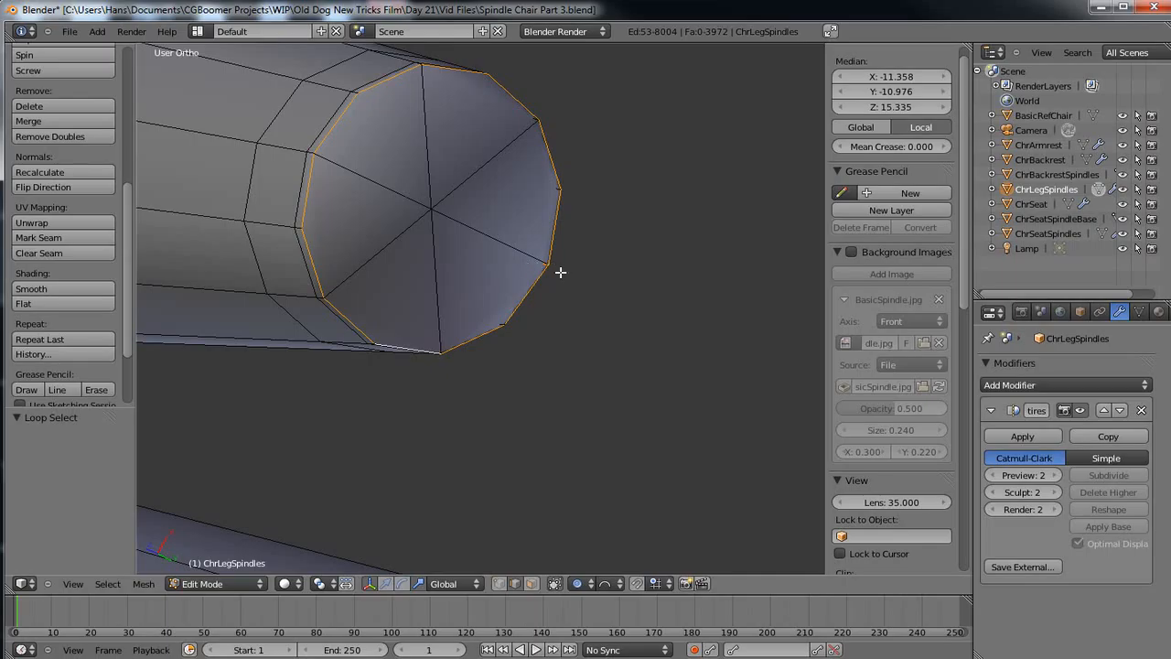
Remove one edge from the end cap's rim selection and mark the remaining selected edges as a seam.
left_click(306, 199, "shift")
scroll(527, 400, "down", 2)
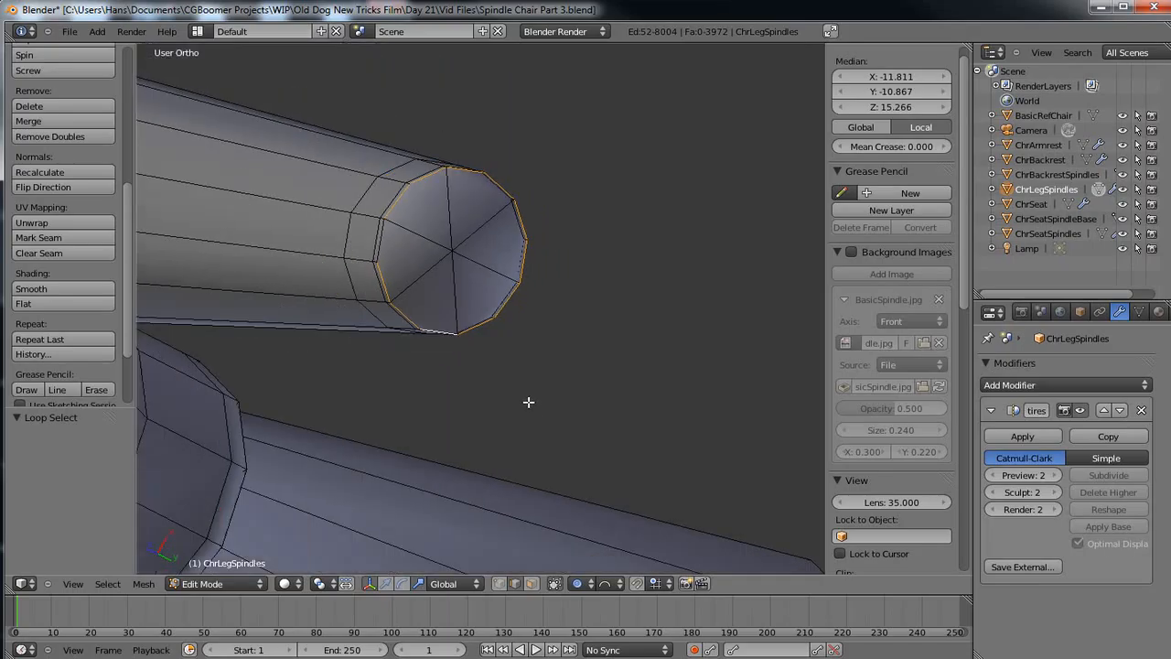
left_click(67, 239)
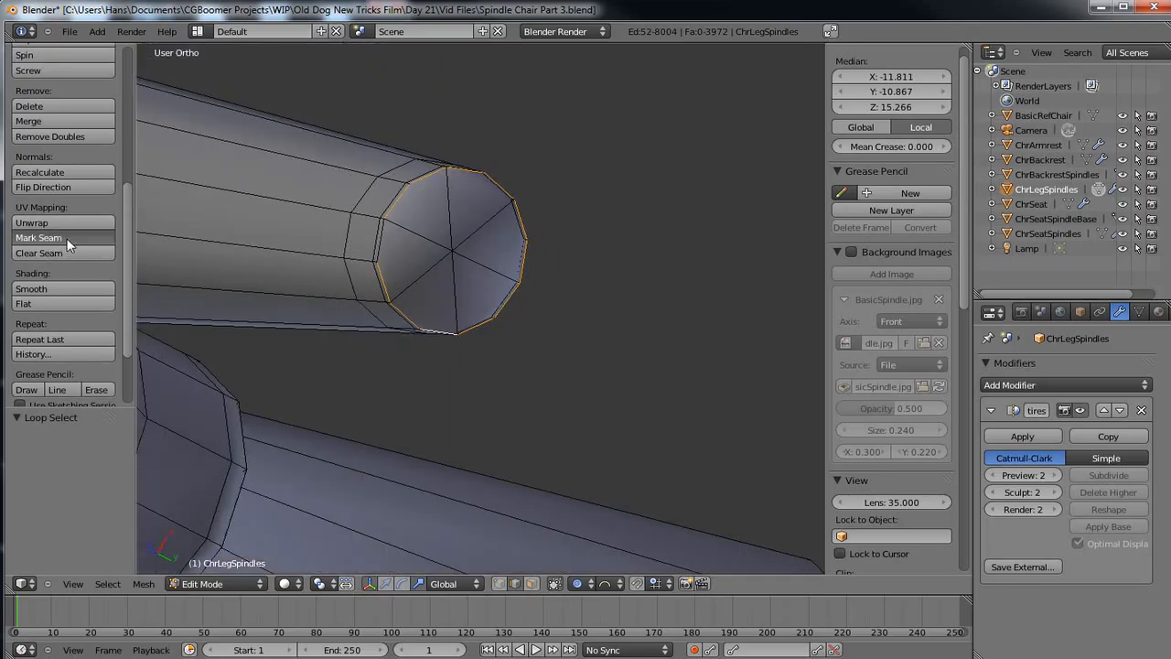
Select all linked geometry of the leg spindle whose foot end cap was just seamed.
scroll(588, 397, "down", 4)
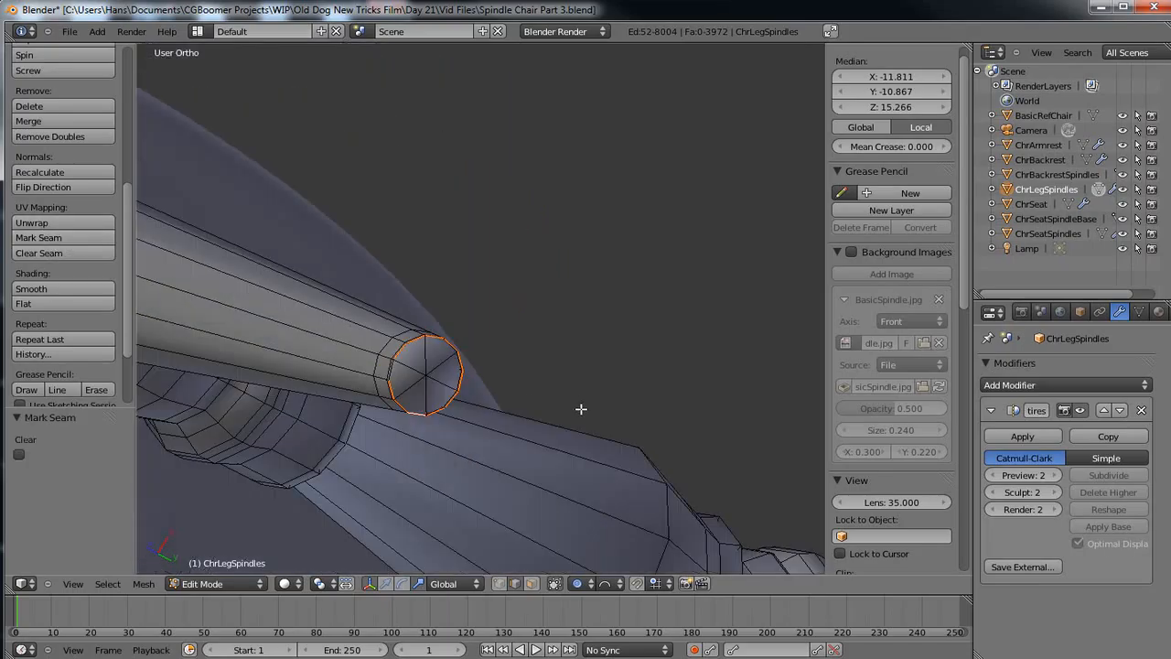
scroll(580, 409, "down", 1)
middle_click_drag(570, 379, 429, 256)
scroll(431, 258, "down", 2)
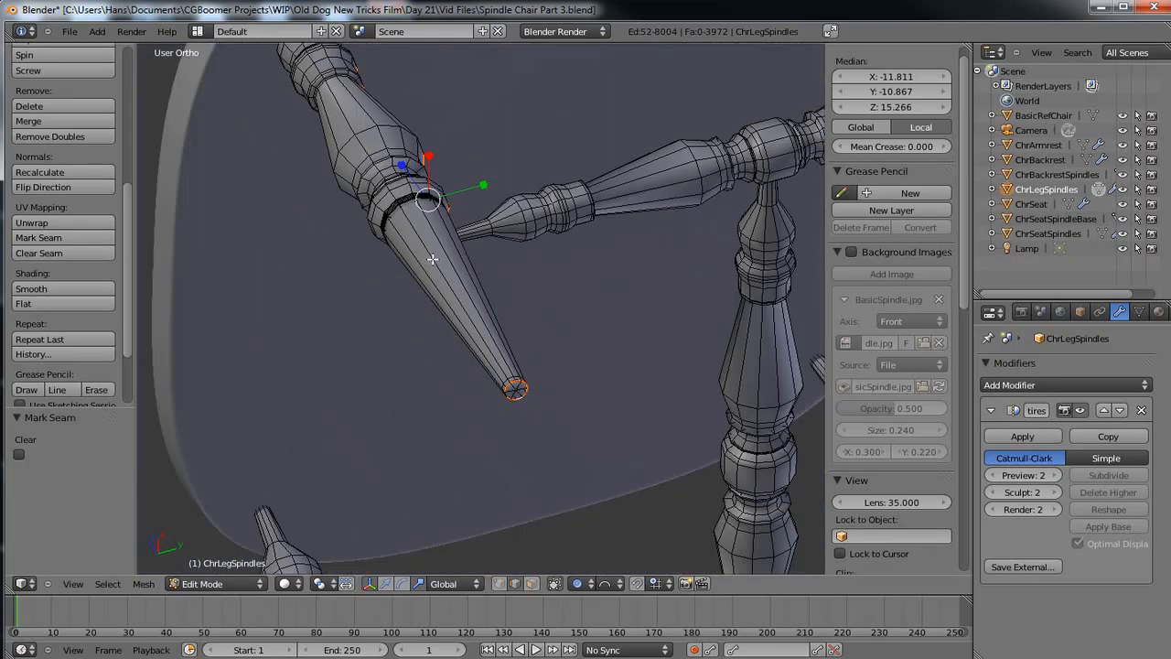
middle_click_drag(512, 230, 402, 282)
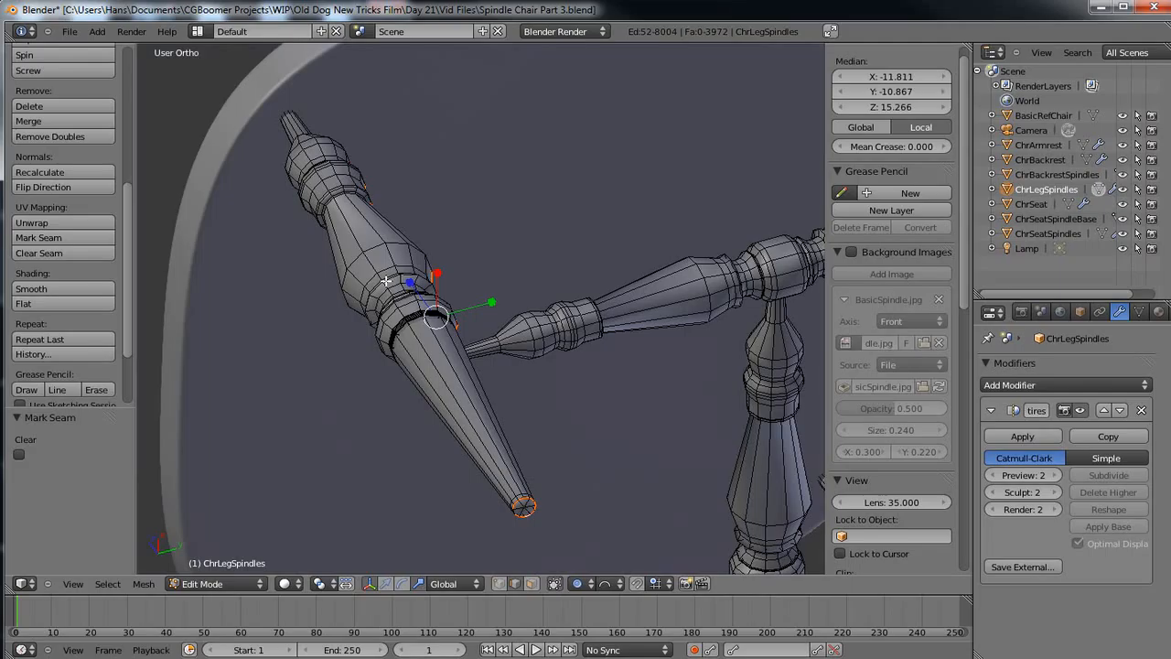
key("l")
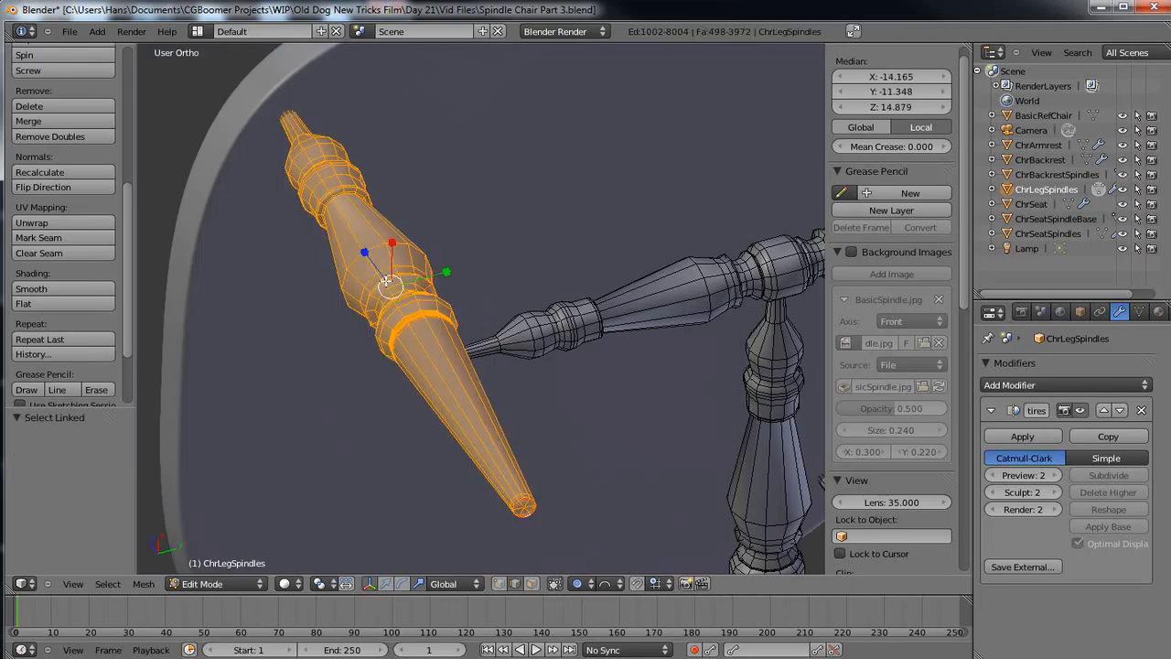
Unwrap the selected leg spindle and show its UV layout in the UV Editing screen layout.
scroll(505, 249, "down", 4)
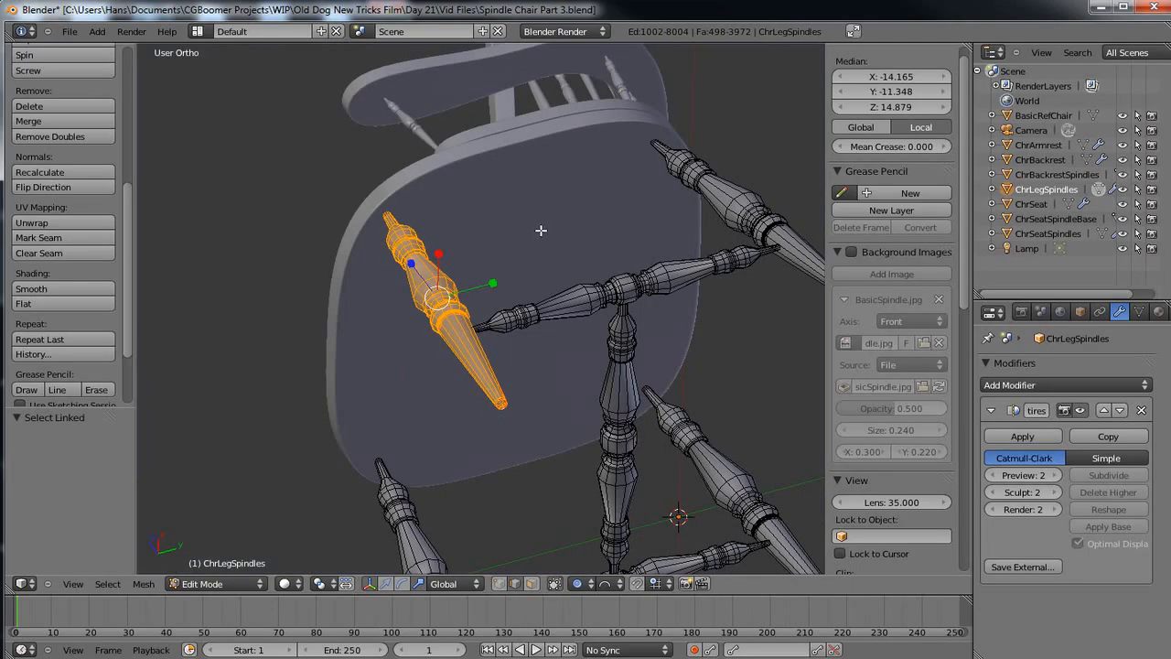
middle_click_drag(541, 259, 533, 384)
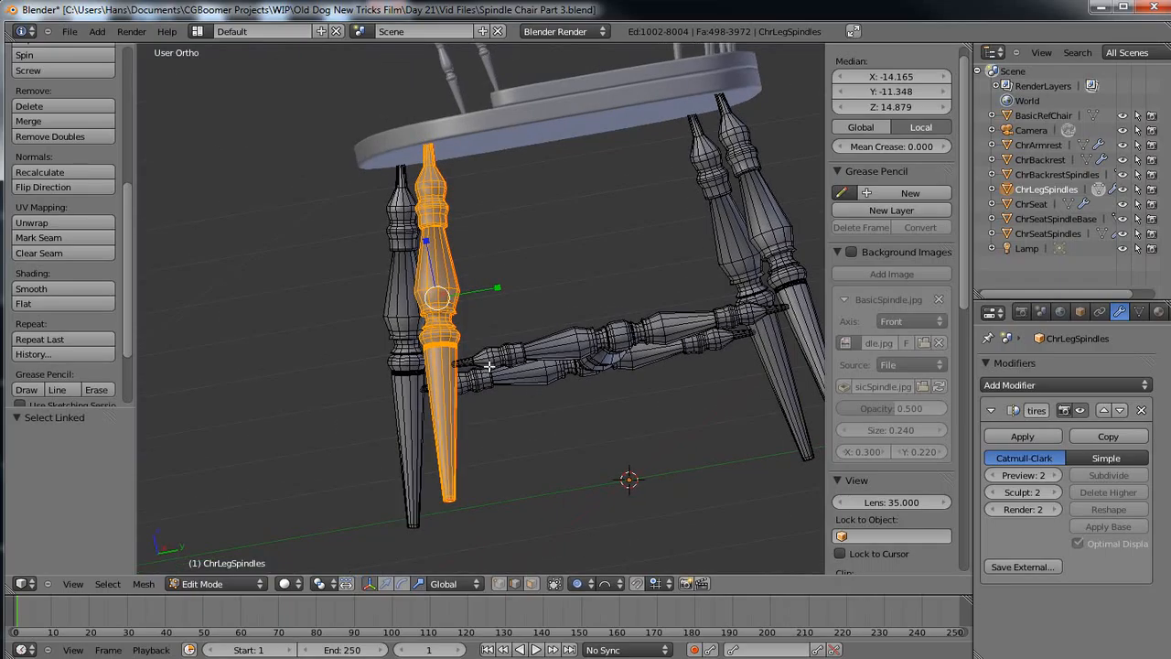
key("u")
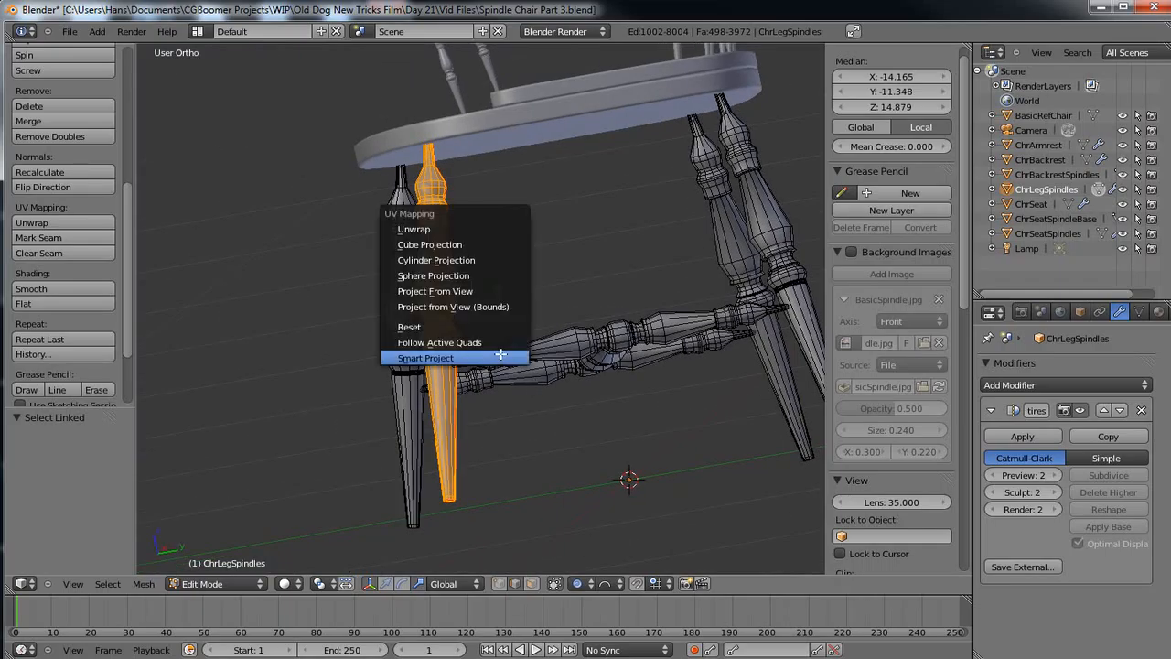
left_click(438, 230)
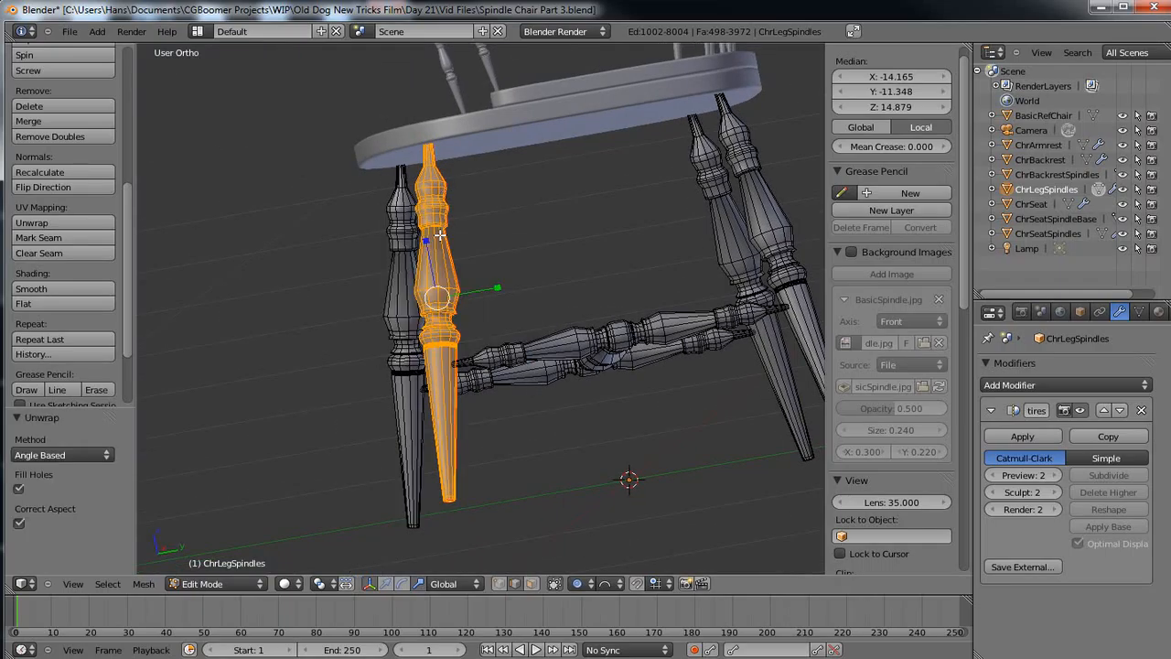
left_click(198, 32)
left_click(207, 133)
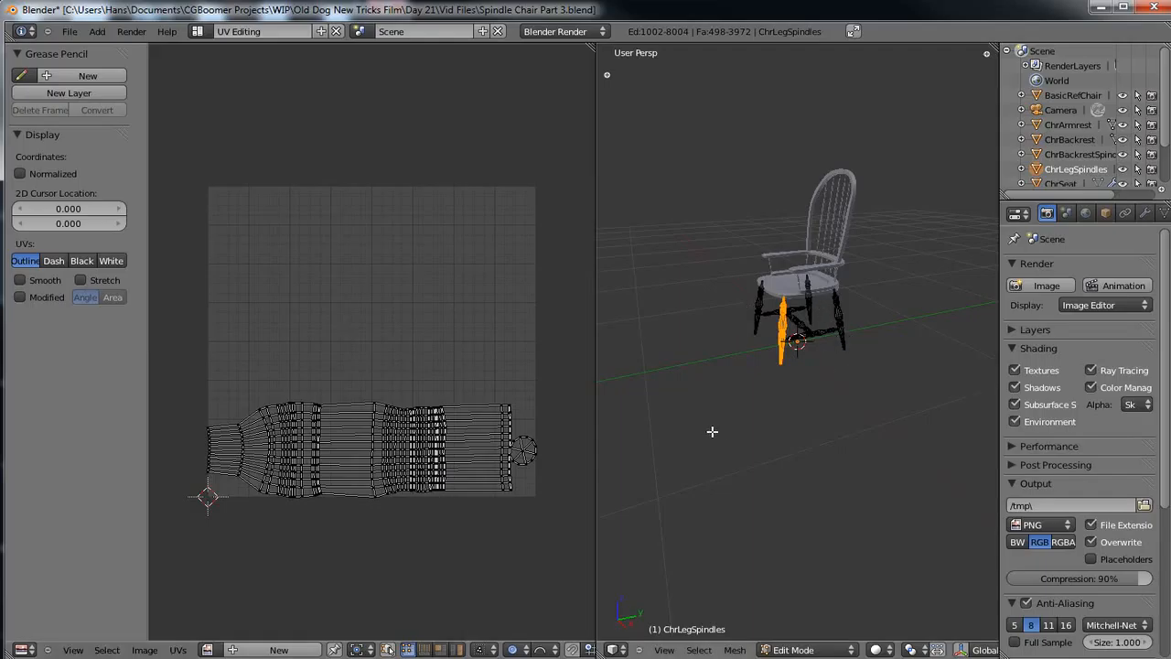
scroll(713, 429, "up", 2)
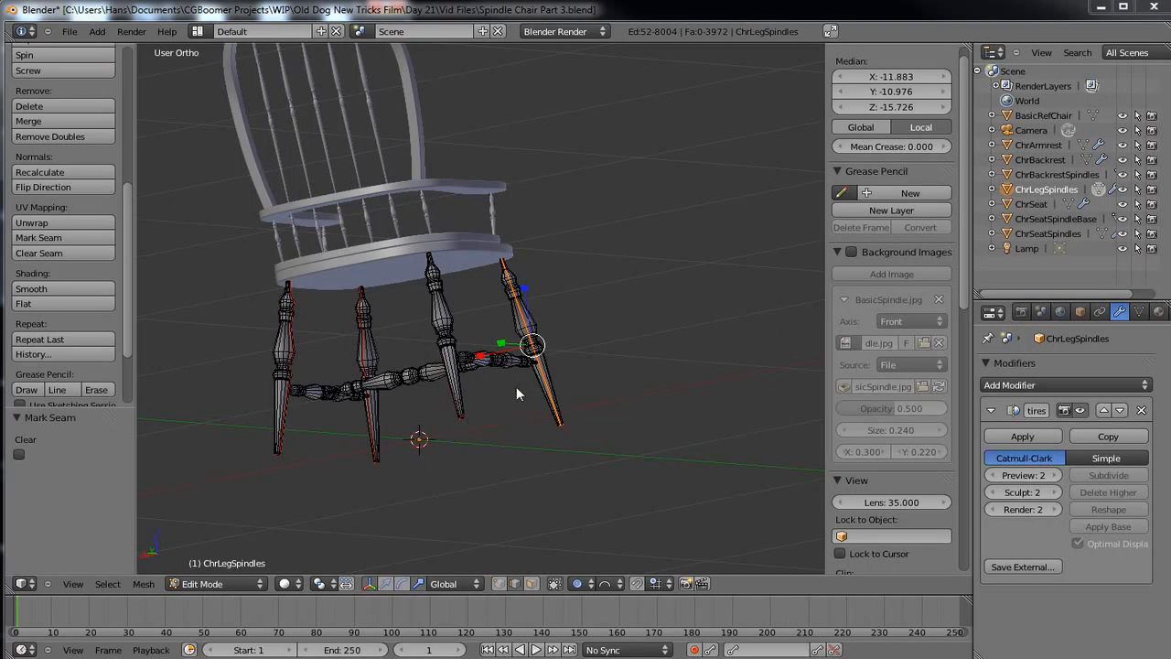
Mark seams along the lengthwise edge loops under the two side stretchers and the centre cross stretcher.
middle_click_drag(406, 421, 360, 506)
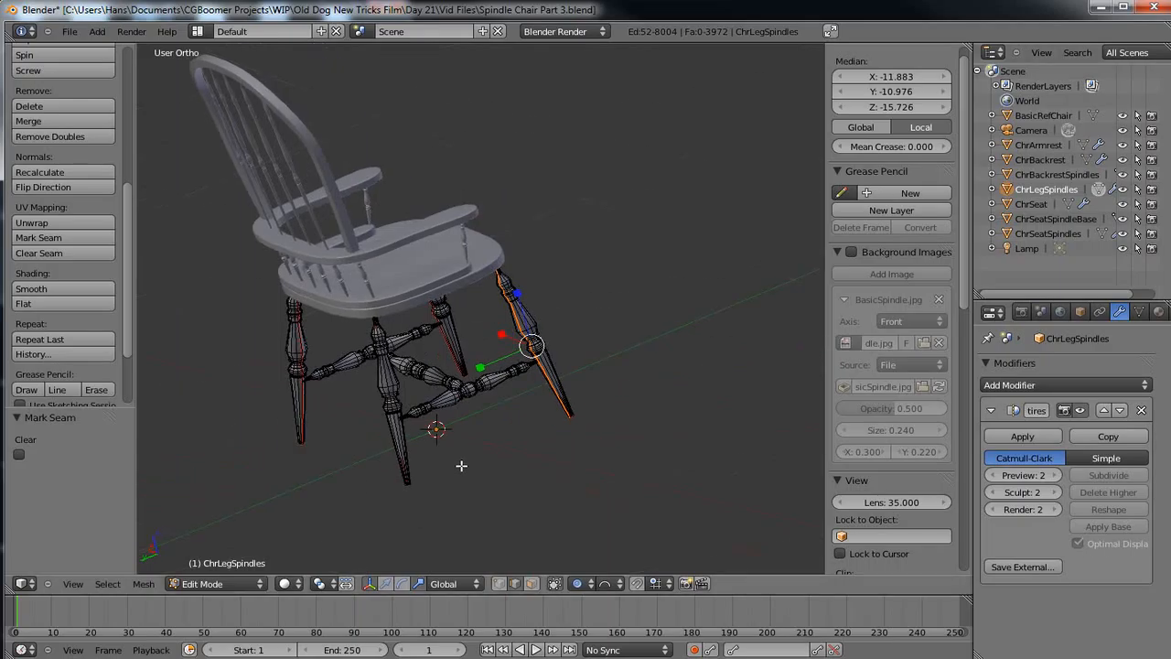
middle_click_drag(521, 450, 460, 149)
scroll(459, 152, "up", 2)
scroll(460, 440, "up", 3)
scroll(460, 439, "up", 3)
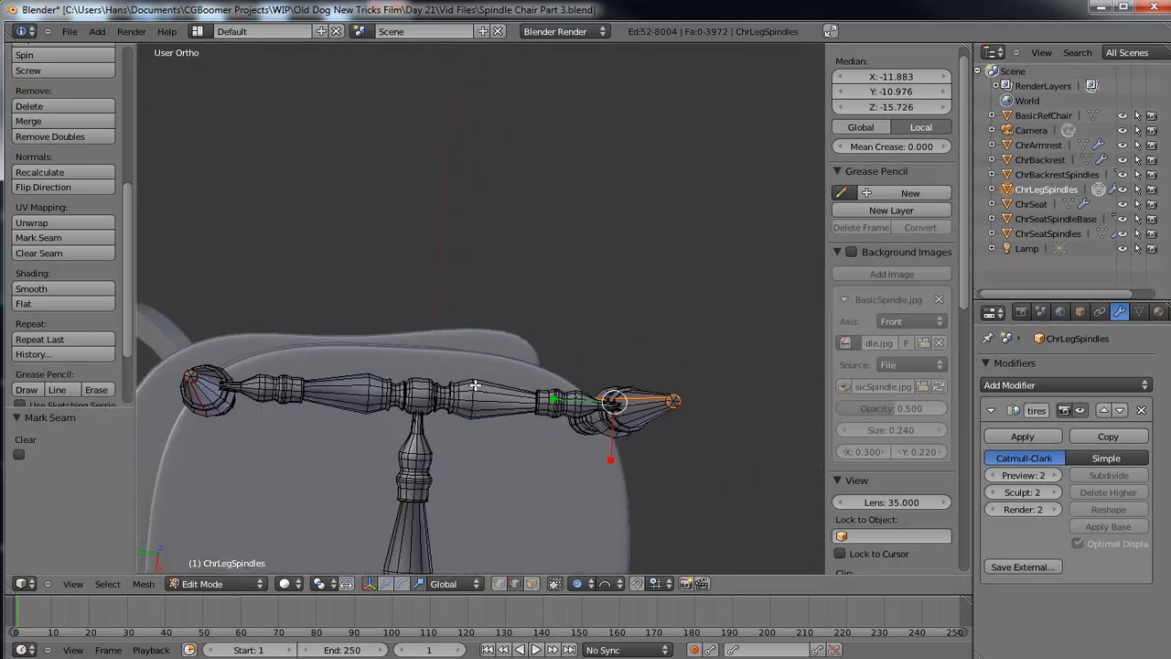
mouse_move(476, 366)
middle_mouse_down()
mouse_move(479, 380)
mouse_move(476, 369)
middle_mouse_up()
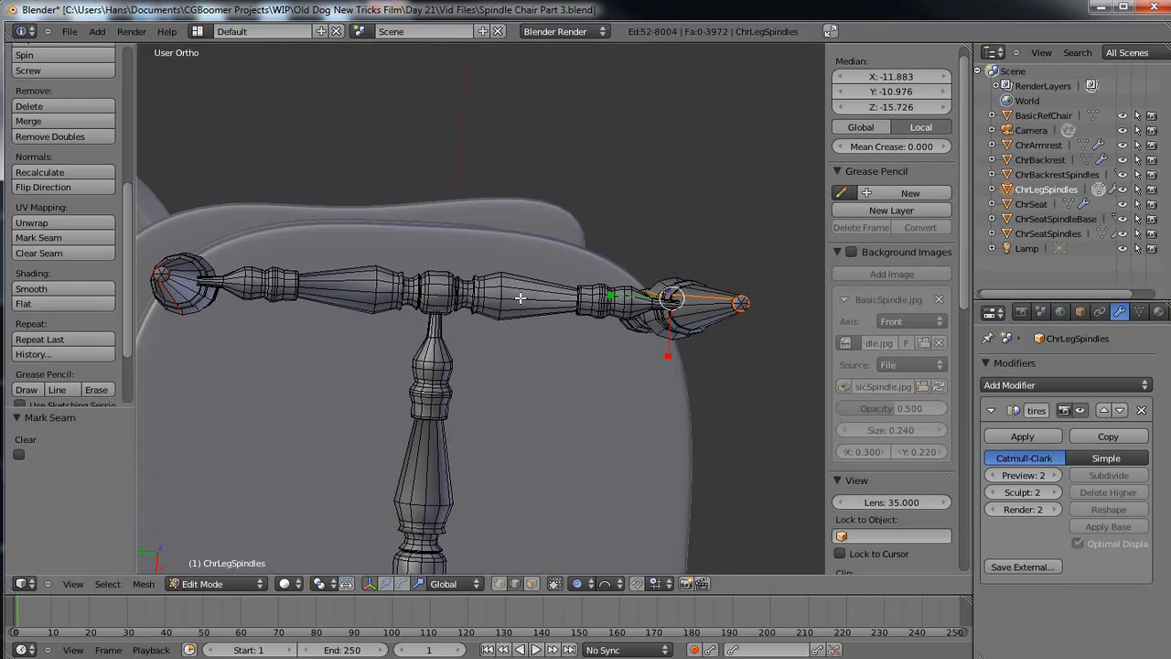
right_click(519, 298, "alt")
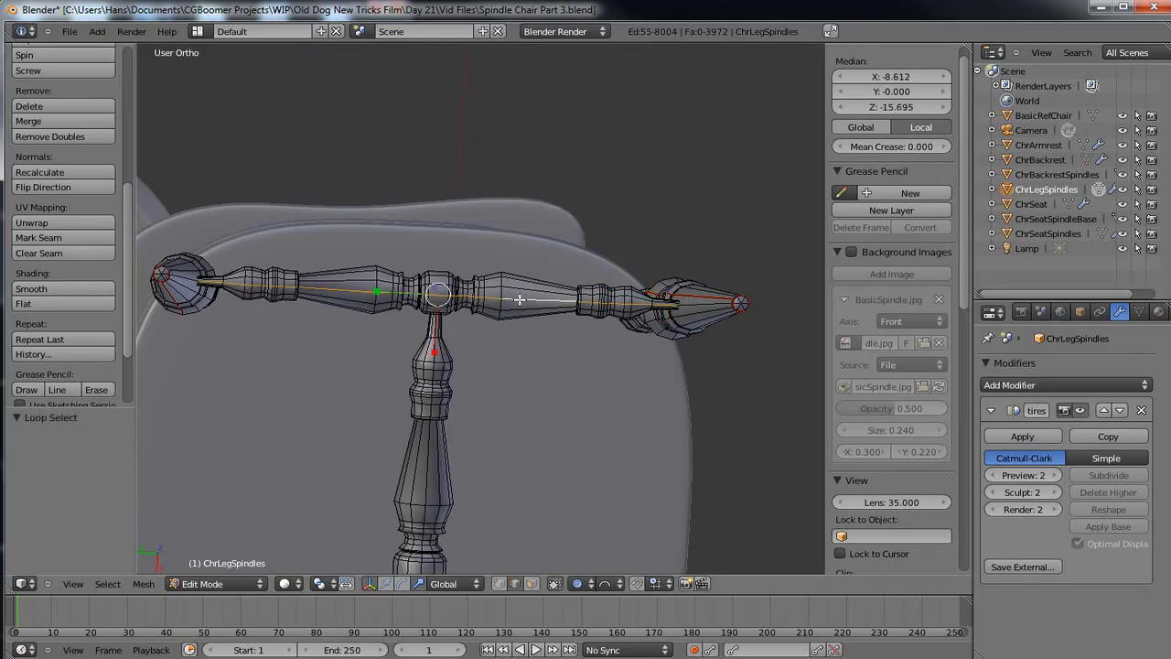
right_click(426, 483, "alt+shift")
middle_click_drag(523, 504, 518, 243, "shift")
middle_click_drag(489, 489, 497, 321, "shift")
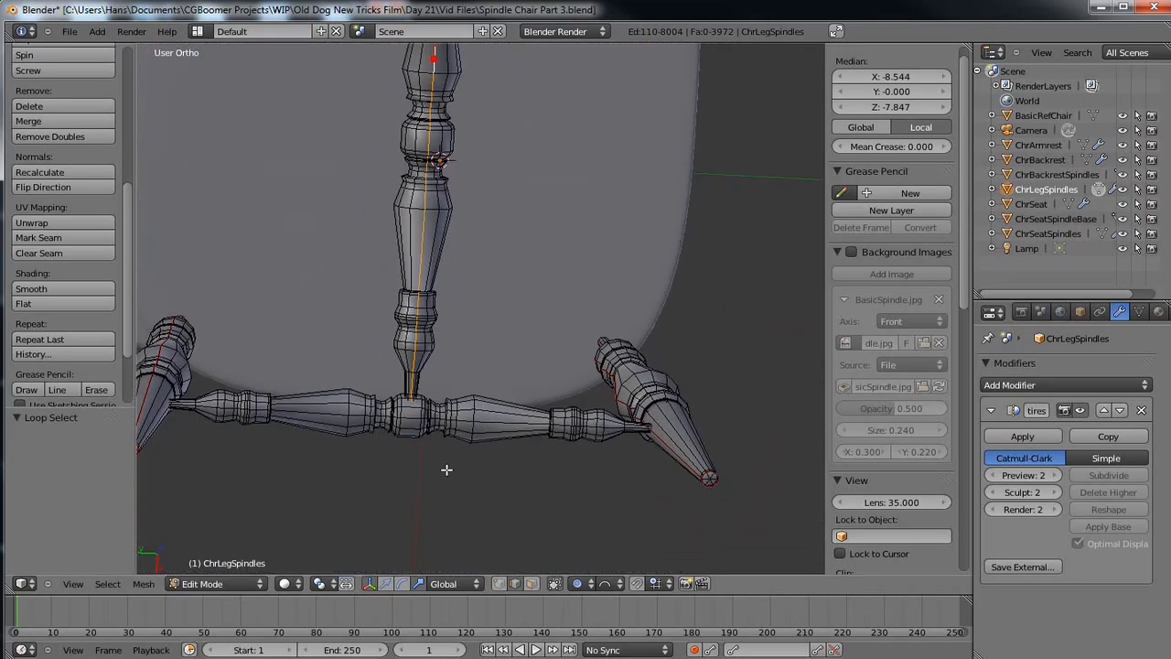
middle_click_drag(448, 472, 451, 455)
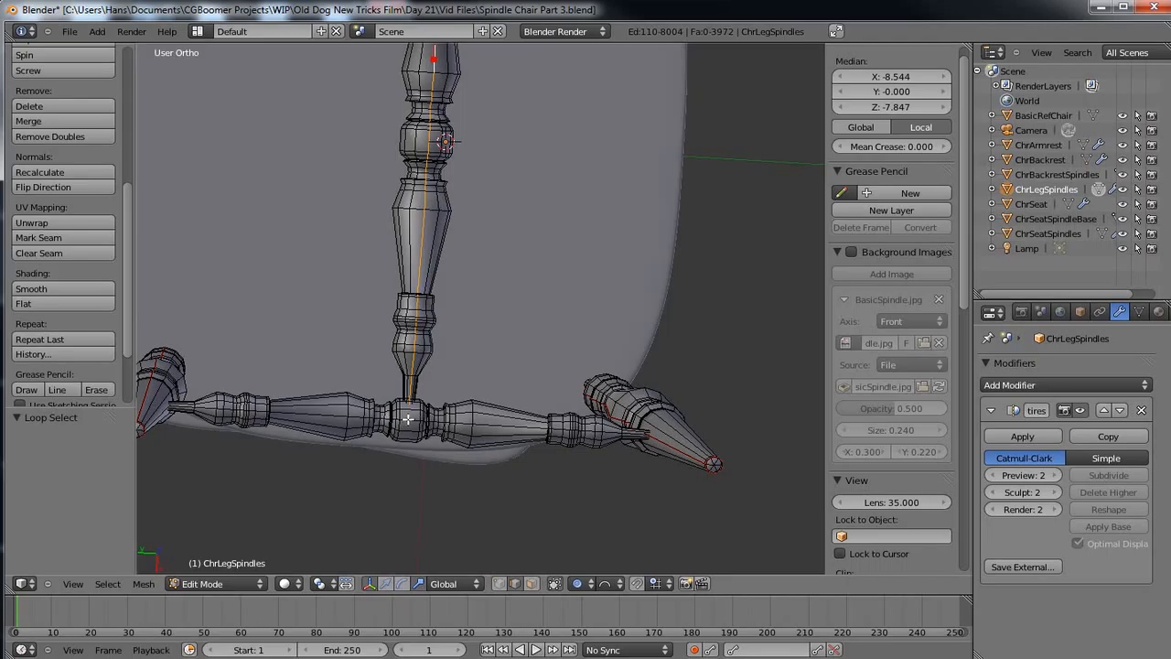
right_click(408, 419, "alt+shift")
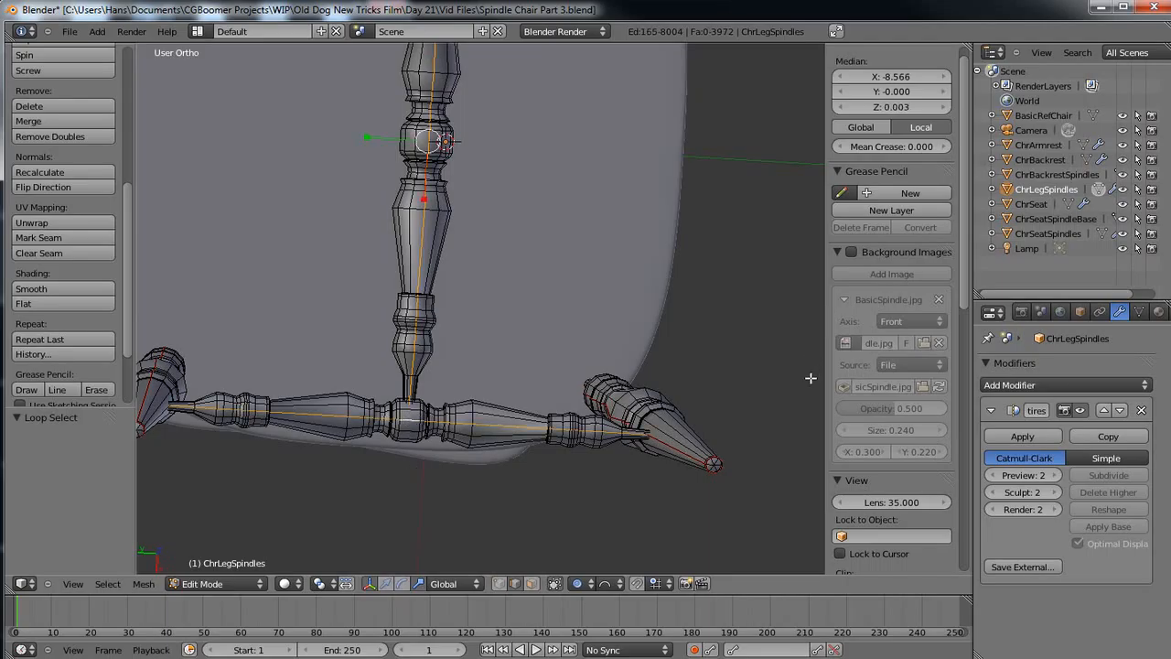
left_click(77, 242)
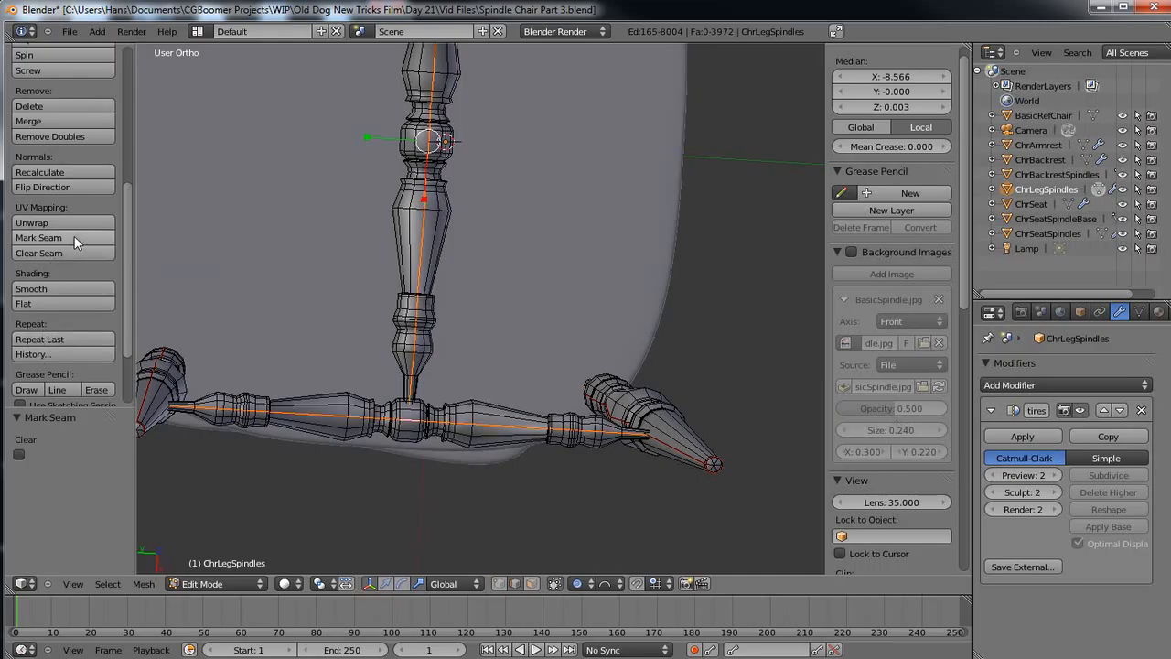
Select the entire leg spindle mesh and unwrap it along the marked seams.
scroll(284, 227, "down", 1)
scroll(283, 227, "down", 5)
middle_click_drag(444, 203, 301, 473)
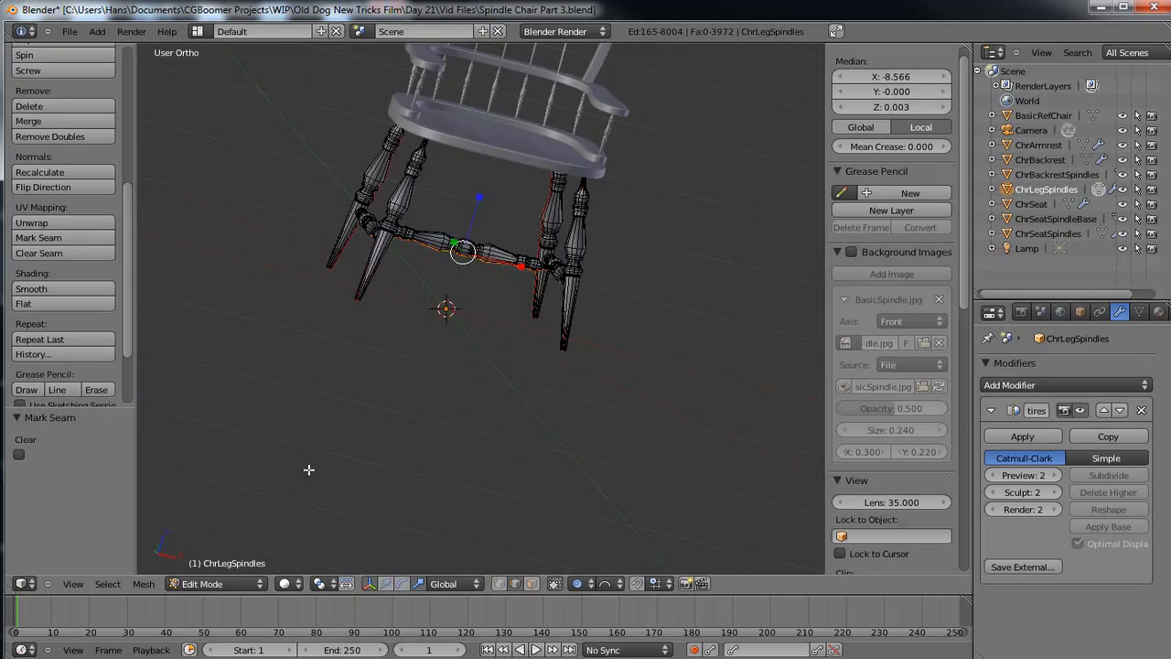
key("a")
key("a")
middle_click_drag(445, 403, 451, 462)
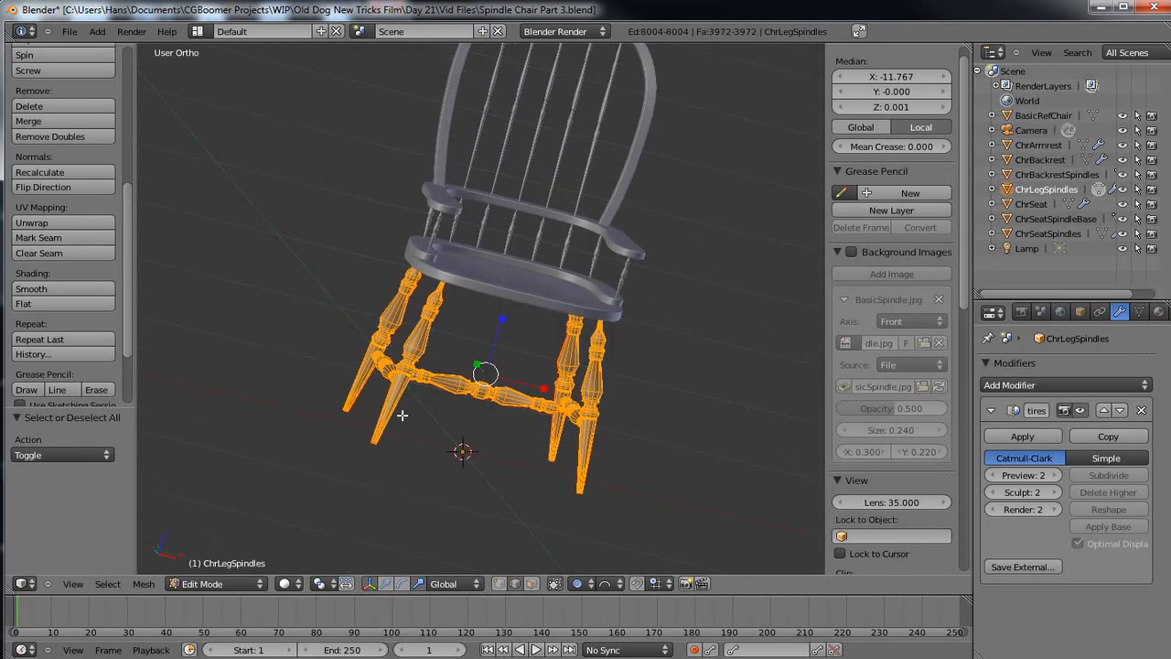
key("u")
left_click(402, 414)
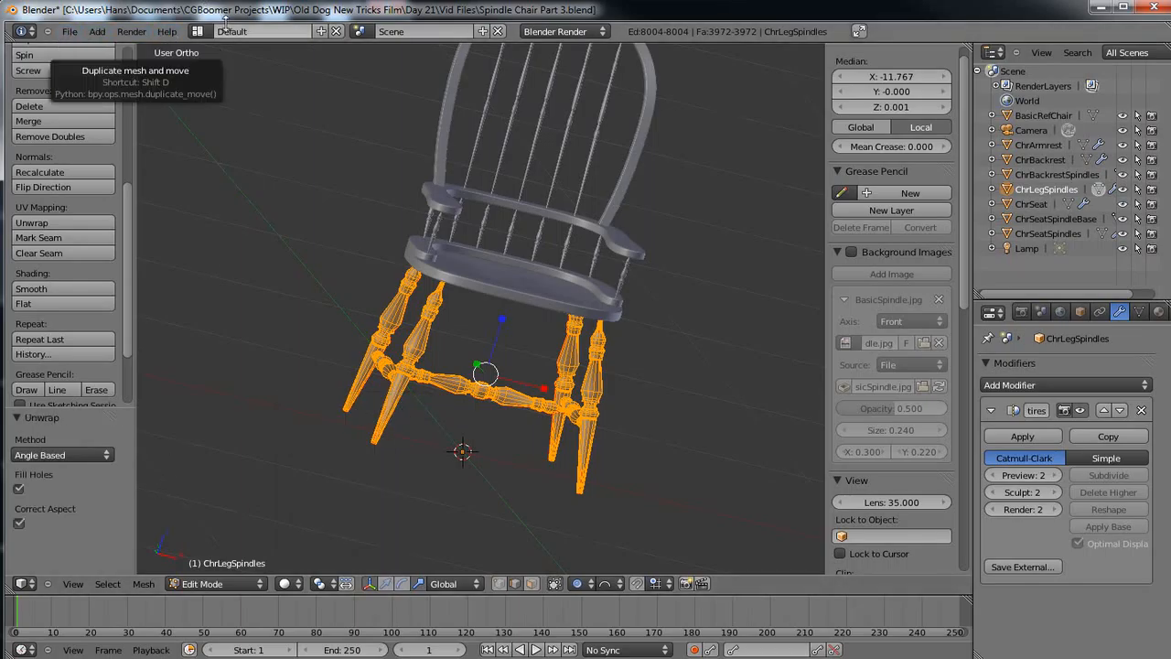
Switch to the UV Editing screen layout and examine the unwrapped islands of the legs and stretchers.
left_click(197, 31)
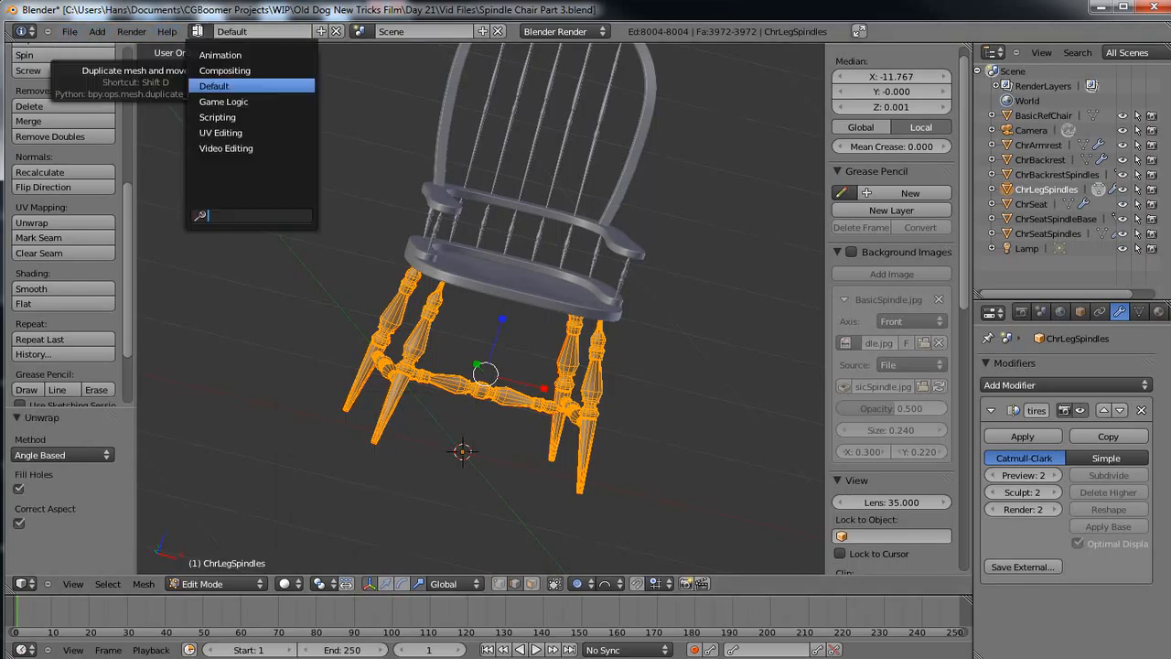
left_click(216, 132)
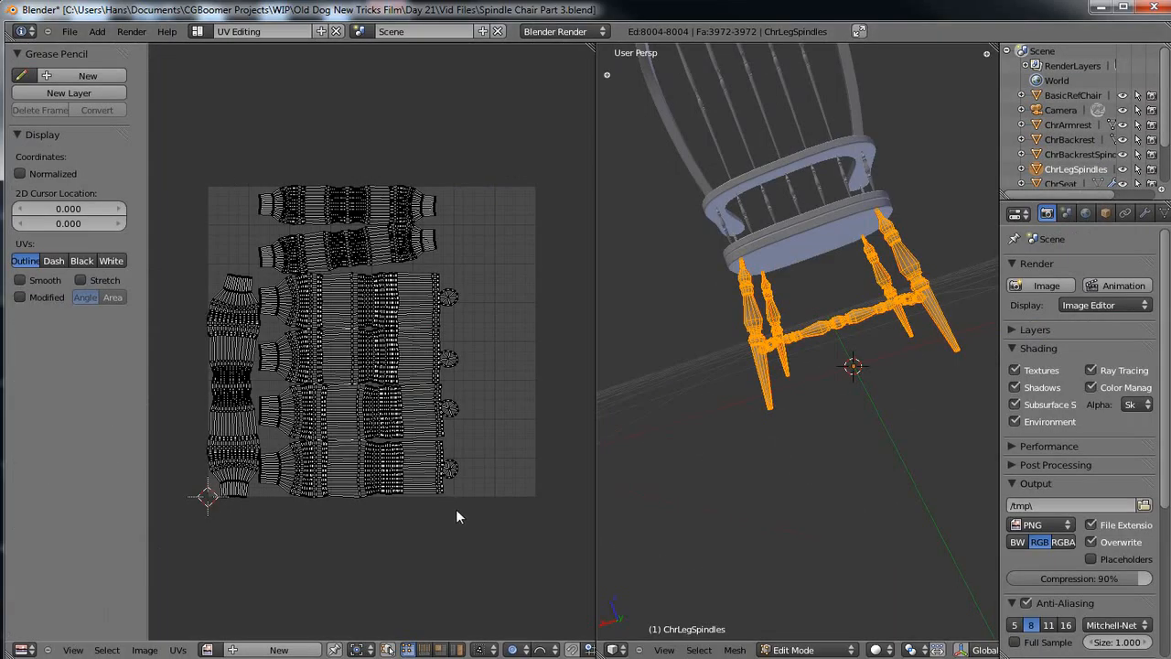
scroll(445, 504, "up", 2)
middle_click_drag(470, 485, 574, 427)
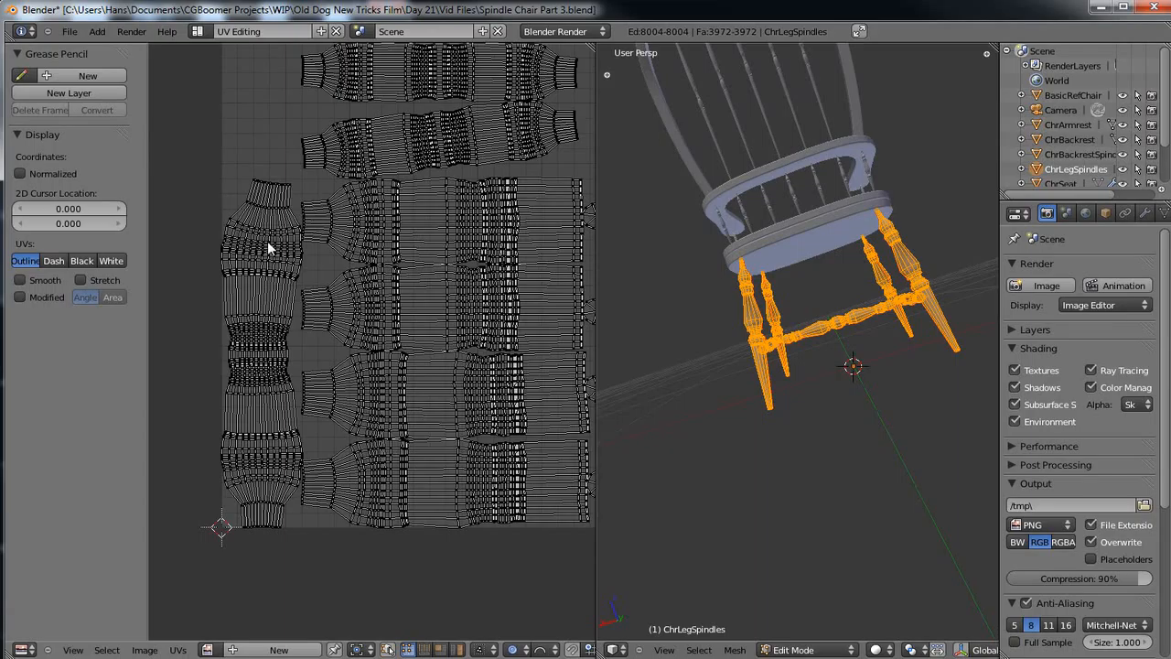
scroll(308, 376, "down", 3)
scroll(308, 375, "up", 1)
scroll(361, 358, "down", 1)
scroll(359, 357, "up", 1)
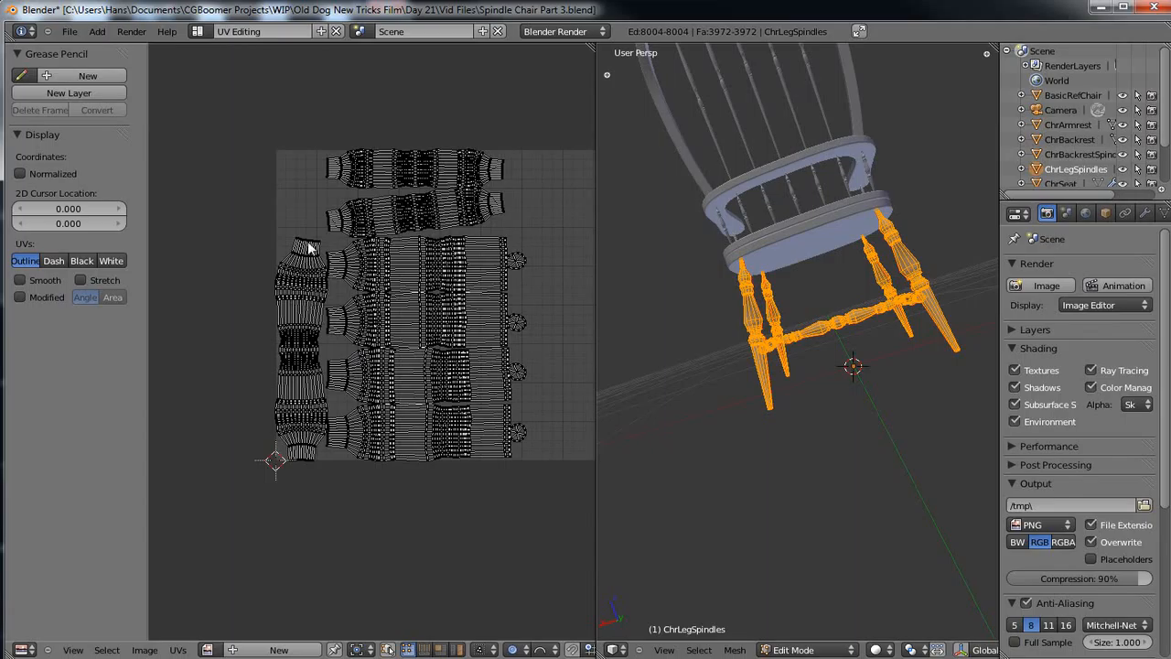
Select the upright stretcher island in the UV layout and disable proportional editing.
key("l")
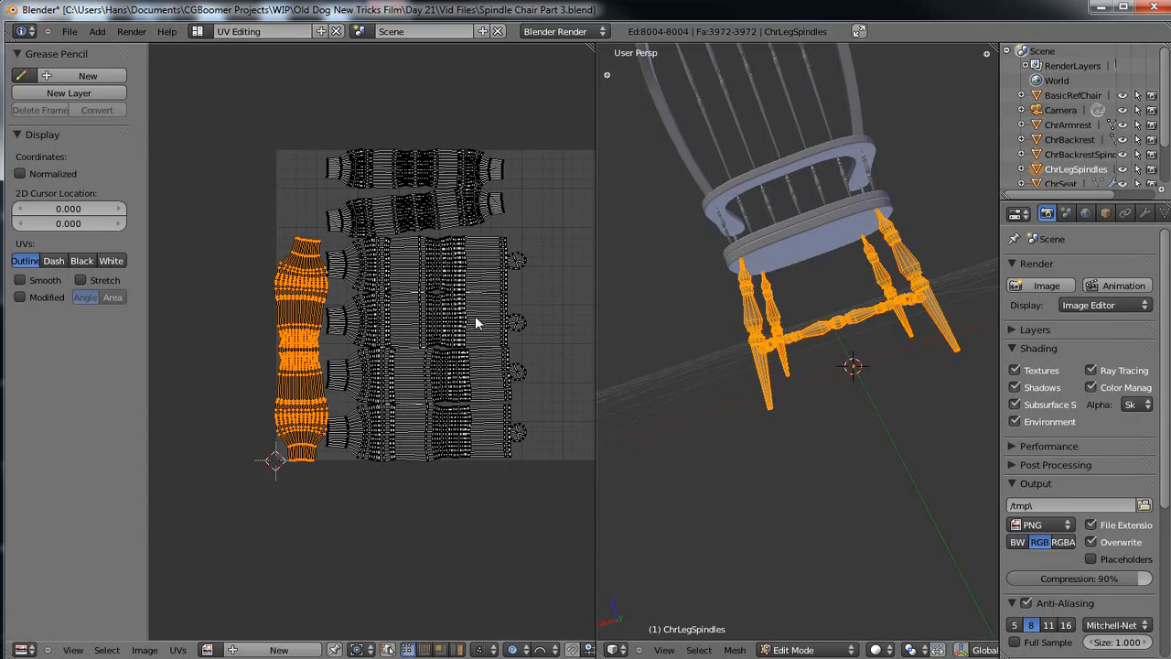
key("r")
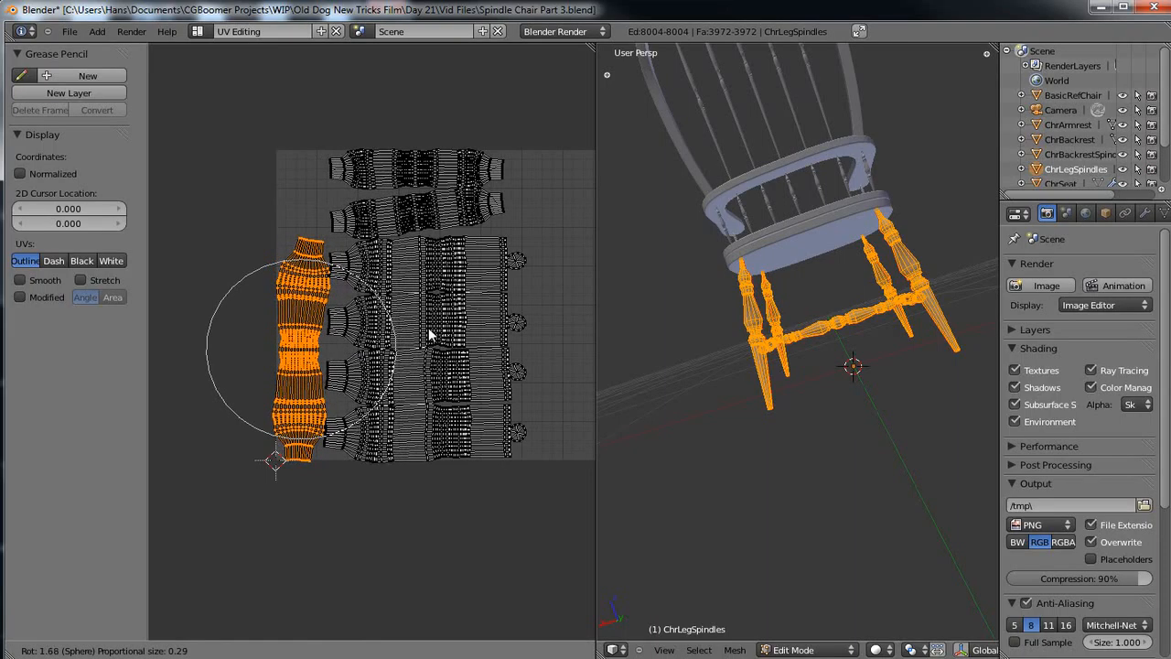
right_click(430, 334)
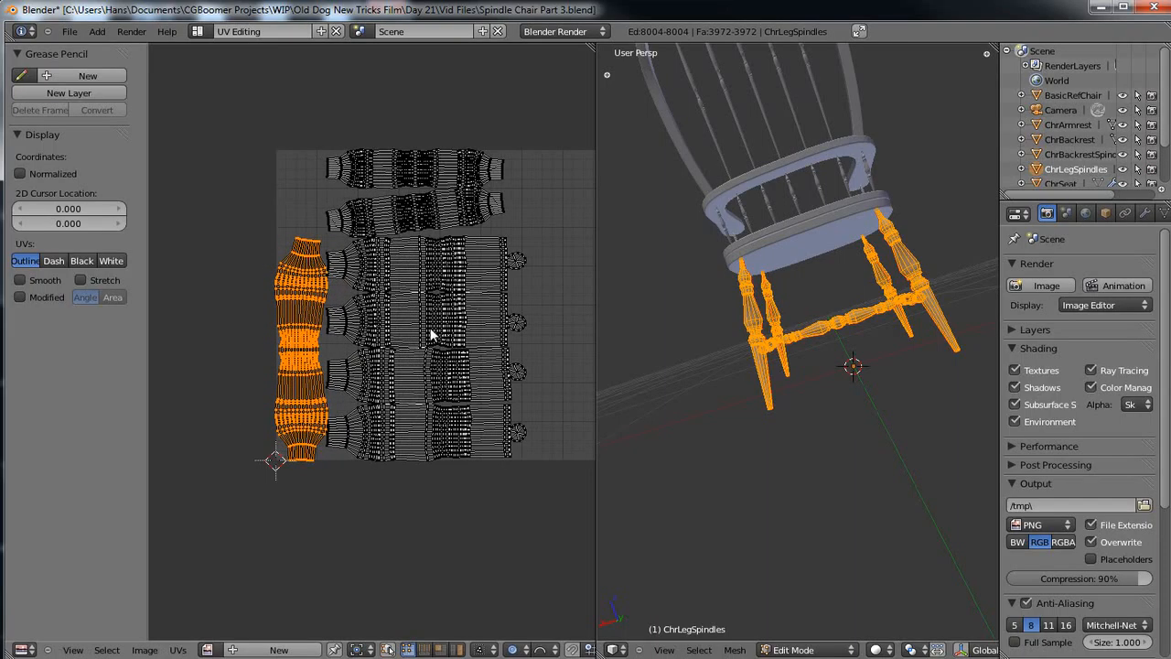
left_click(531, 652)
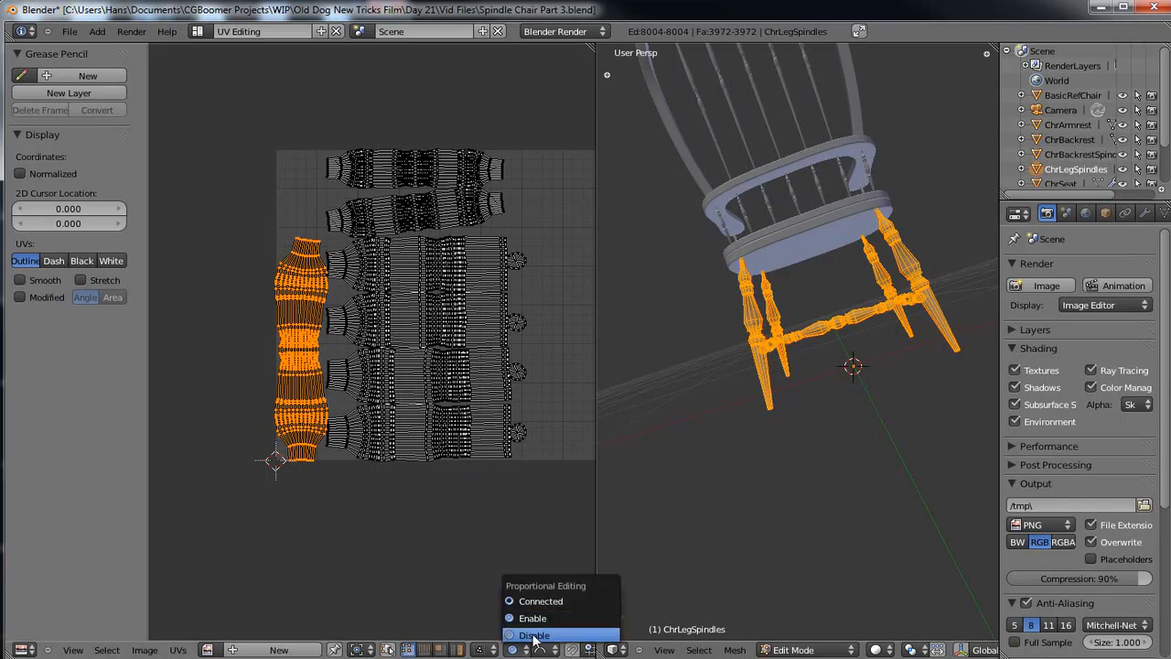
left_click(534, 635)
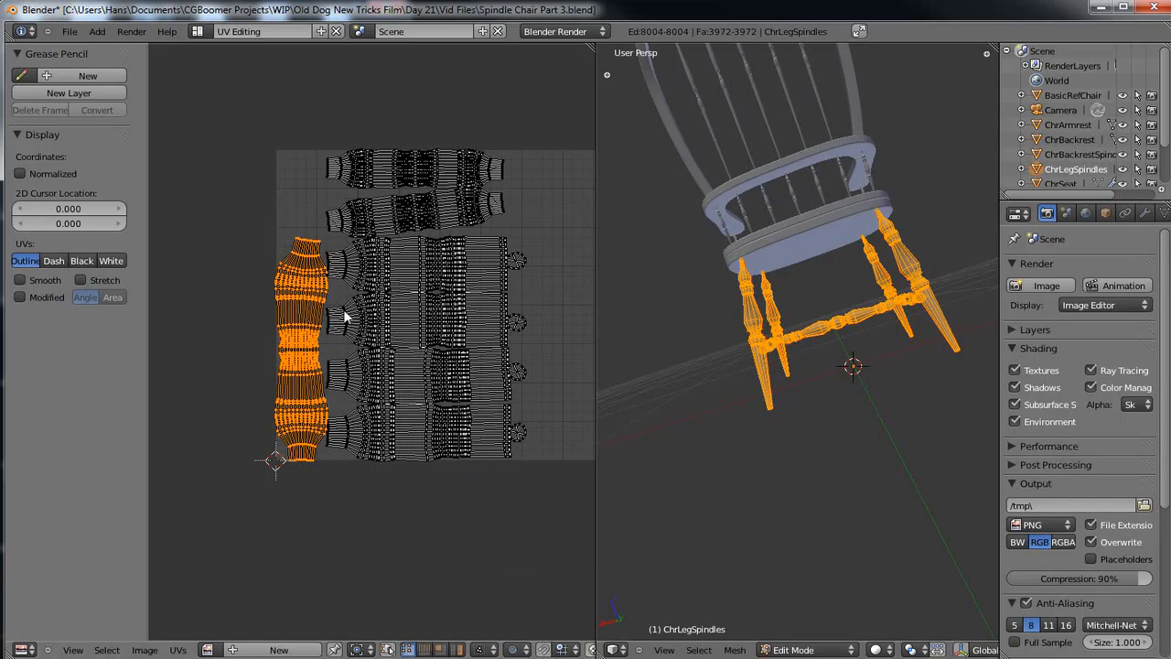
Rotate the selected stretcher island 90 degrees and move it over the leg islands, toward the UV square's far edge.
key("r")
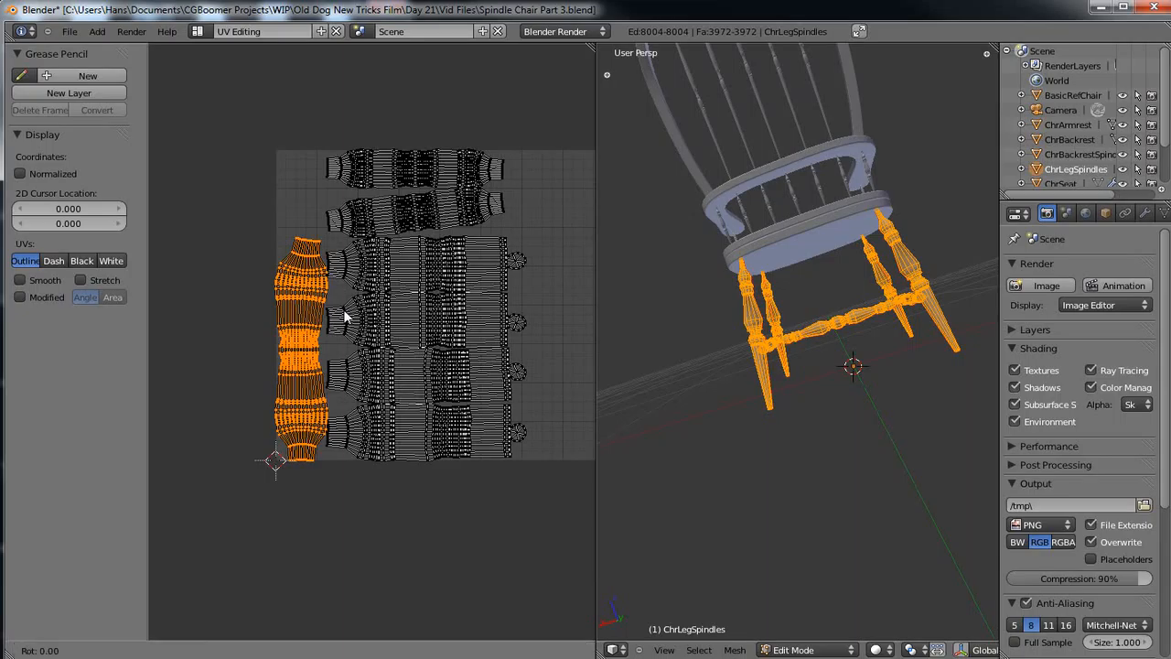
type("90")
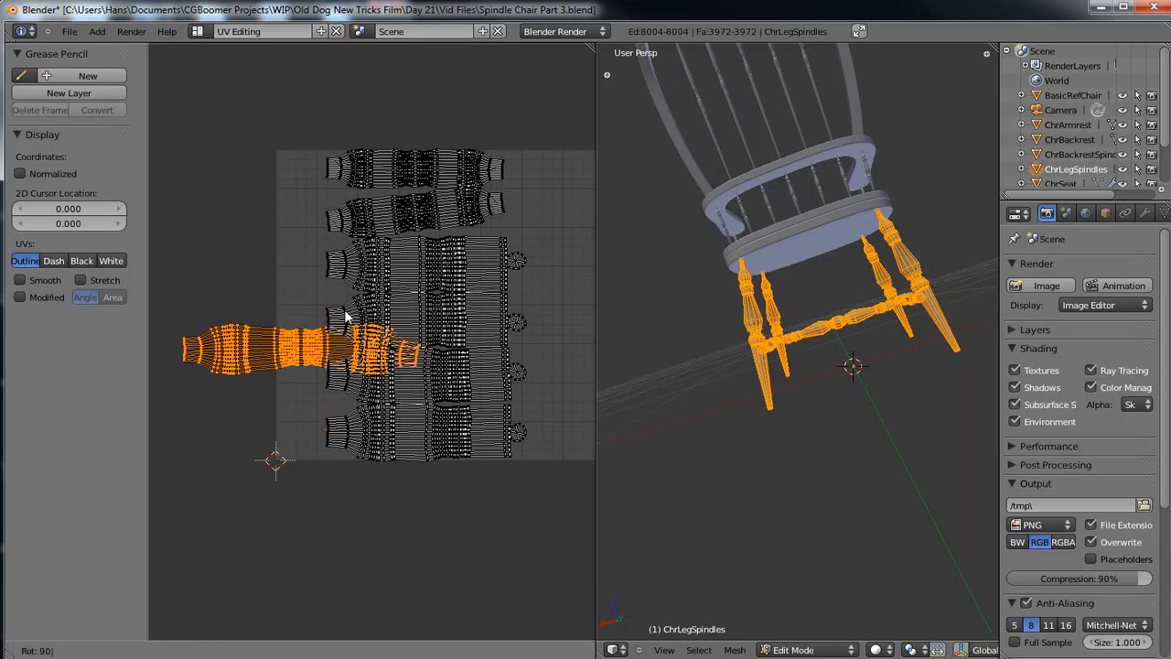
key("Return")
key("g")
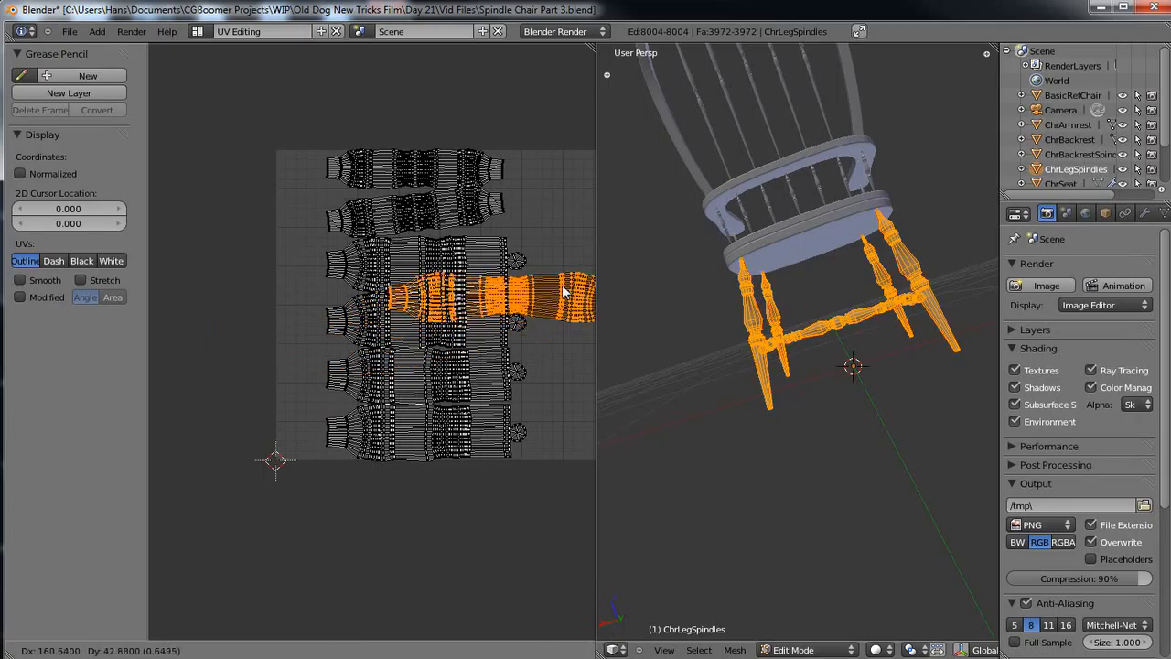
left_click(559, 291)
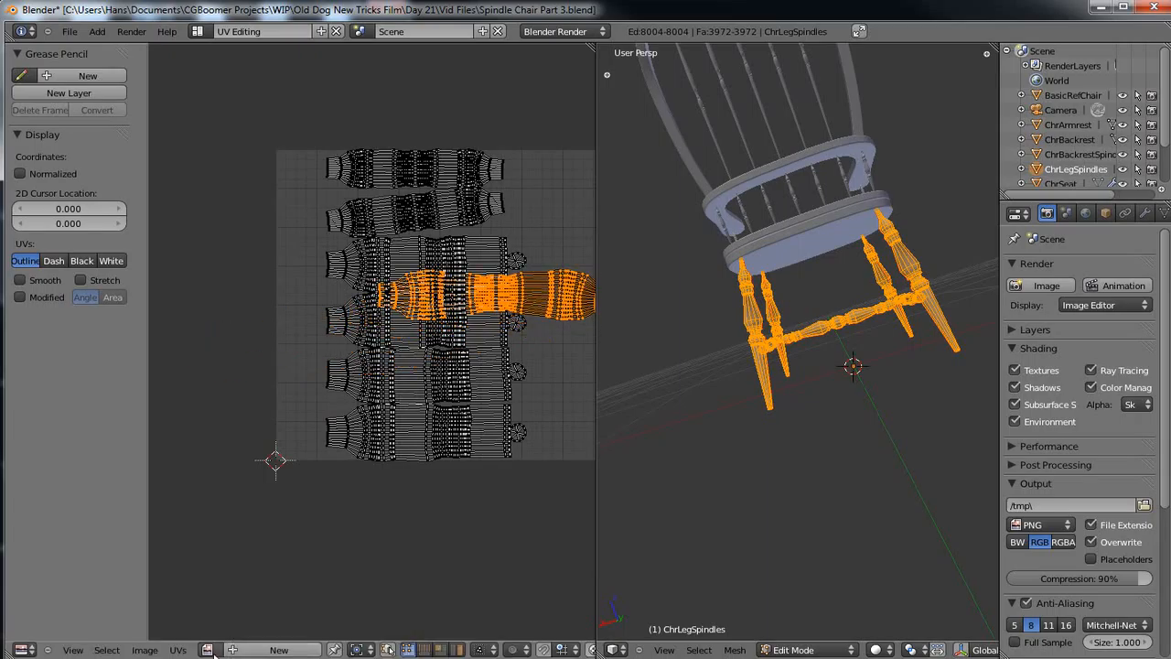
middle_click_drag(214, 437, 134, 454)
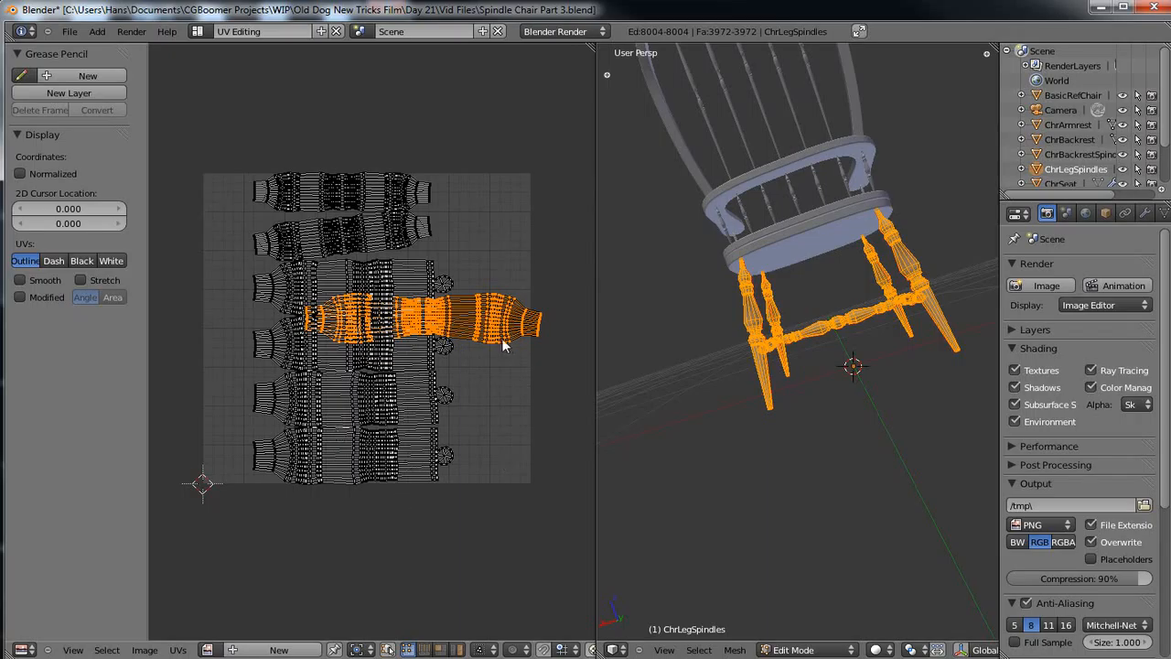
middle_click_drag(503, 406, 472, 411)
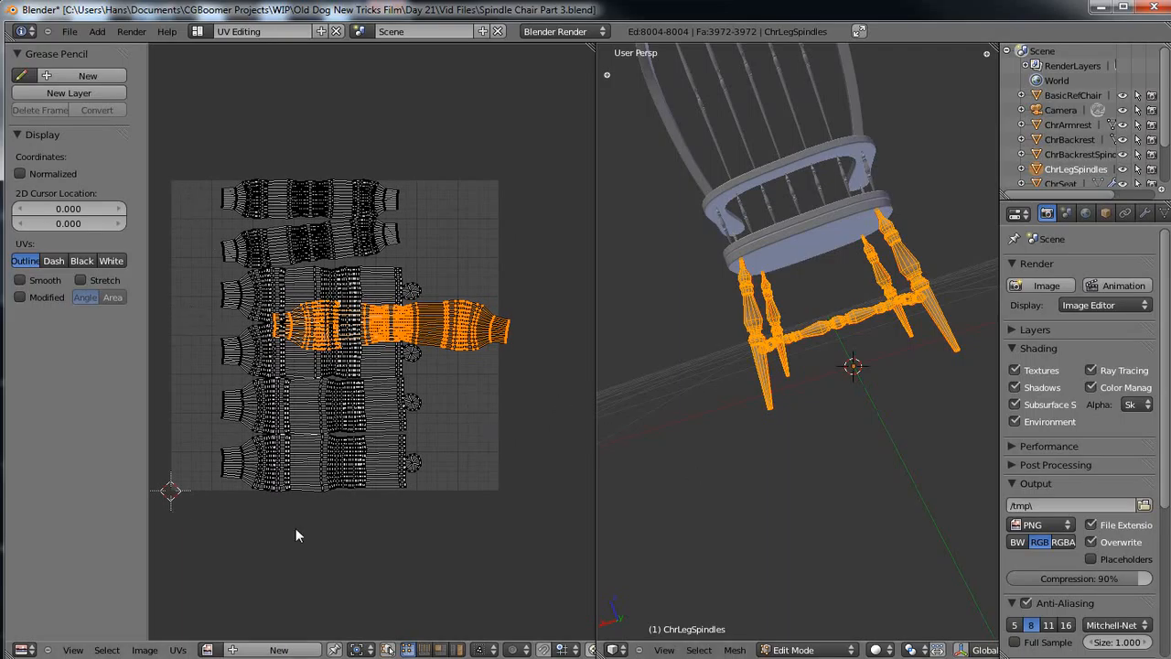
scroll(529, 536, "down", 4)
scroll(528, 538, "up", 3)
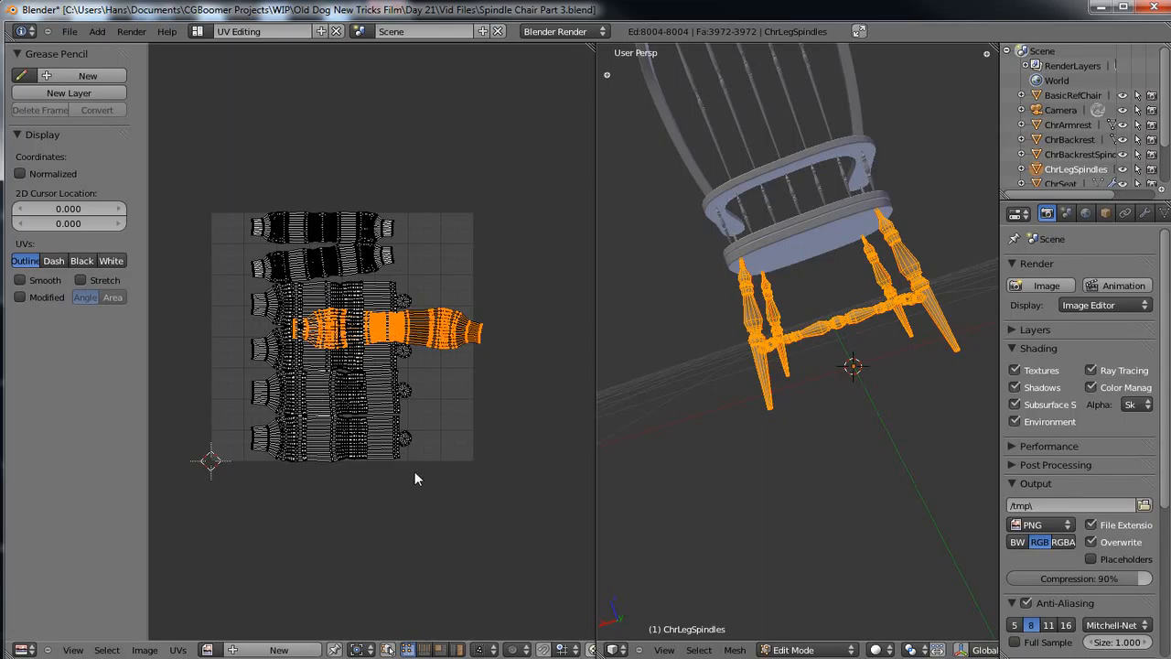
mouse_move(703, 287)
middle_mouse_down()
mouse_move(698, 332)
mouse_move(692, 305)
middle_mouse_up()
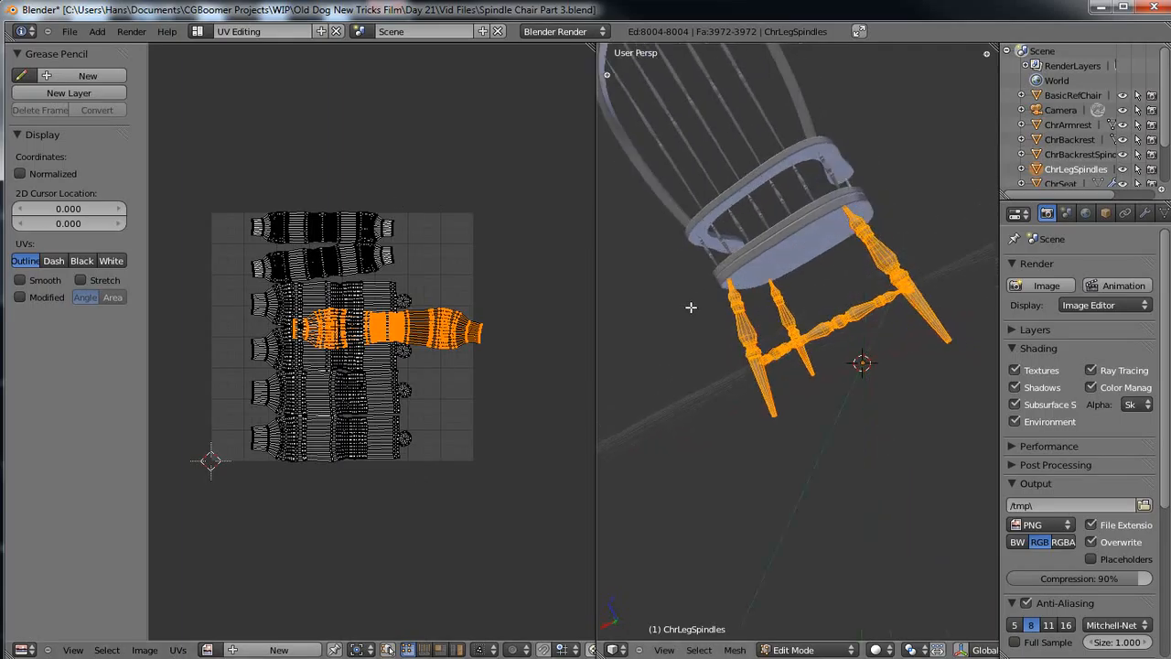
Save the chair file, return to the Default screen layout, and save the file again.
left_click(70, 32)
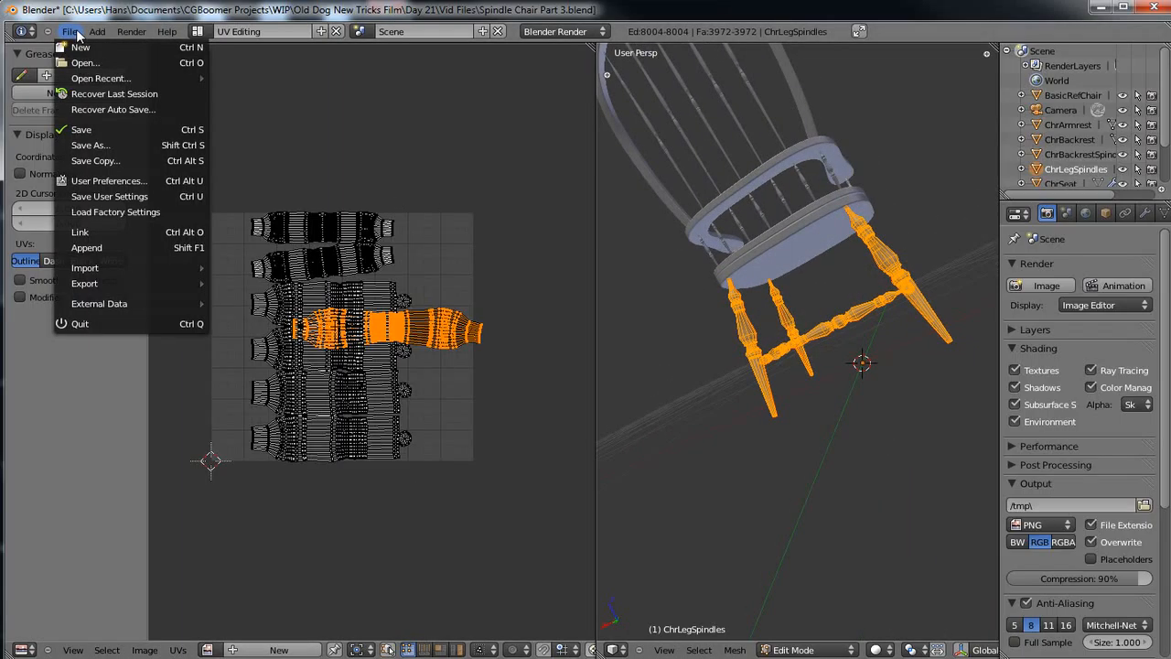
left_click(104, 139)
left_click(197, 31)
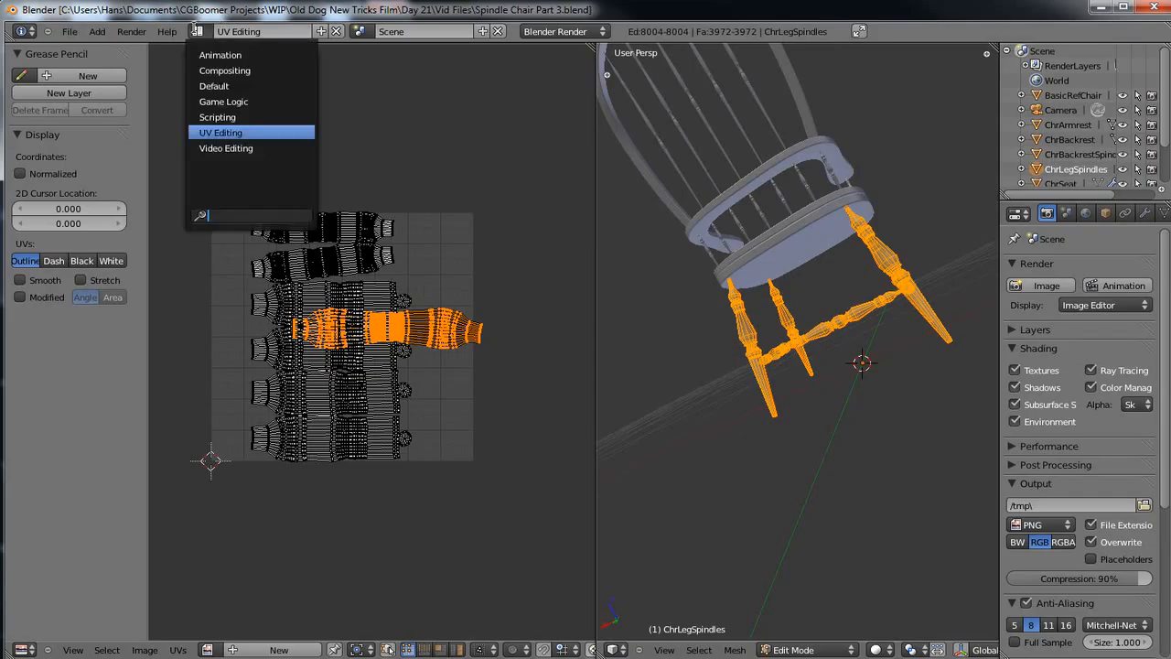
left_click(223, 86)
key("KP_8")
key("KP_8")
key("KP_8")
key("KP_8")
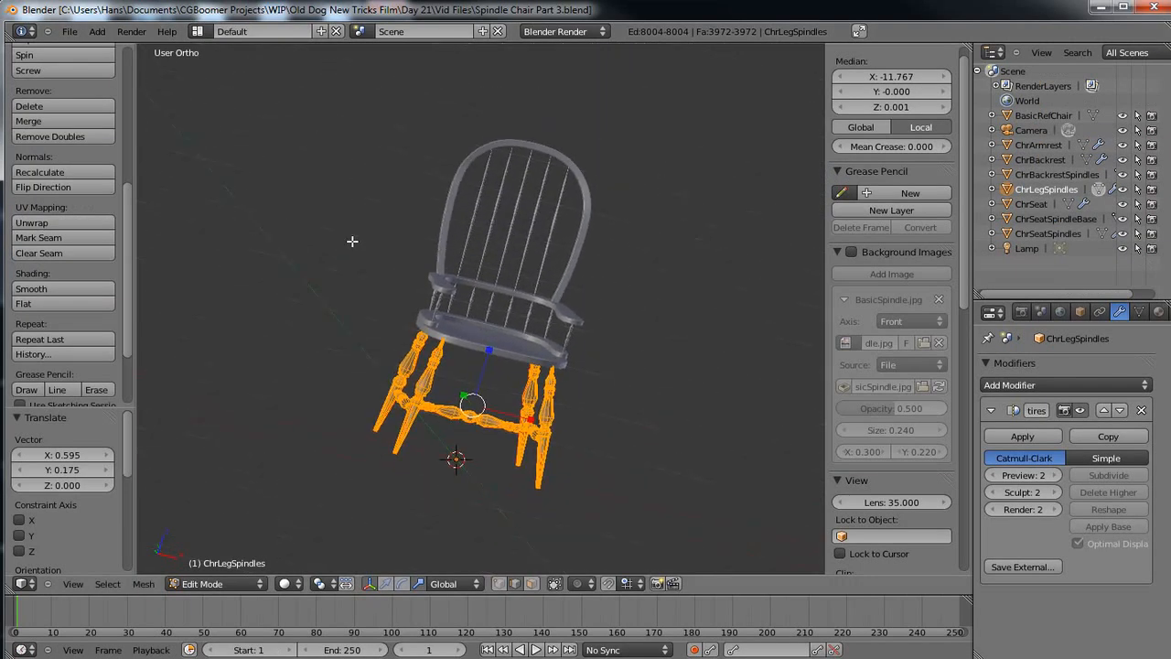
left_click(79, 37)
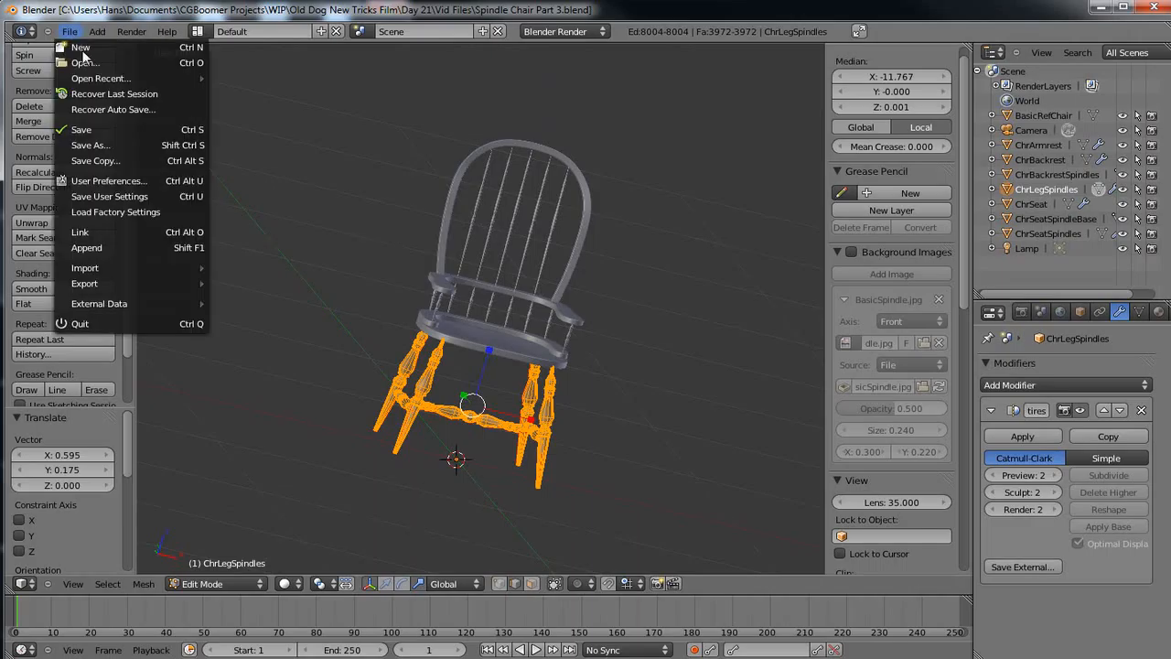
left_click(91, 128)
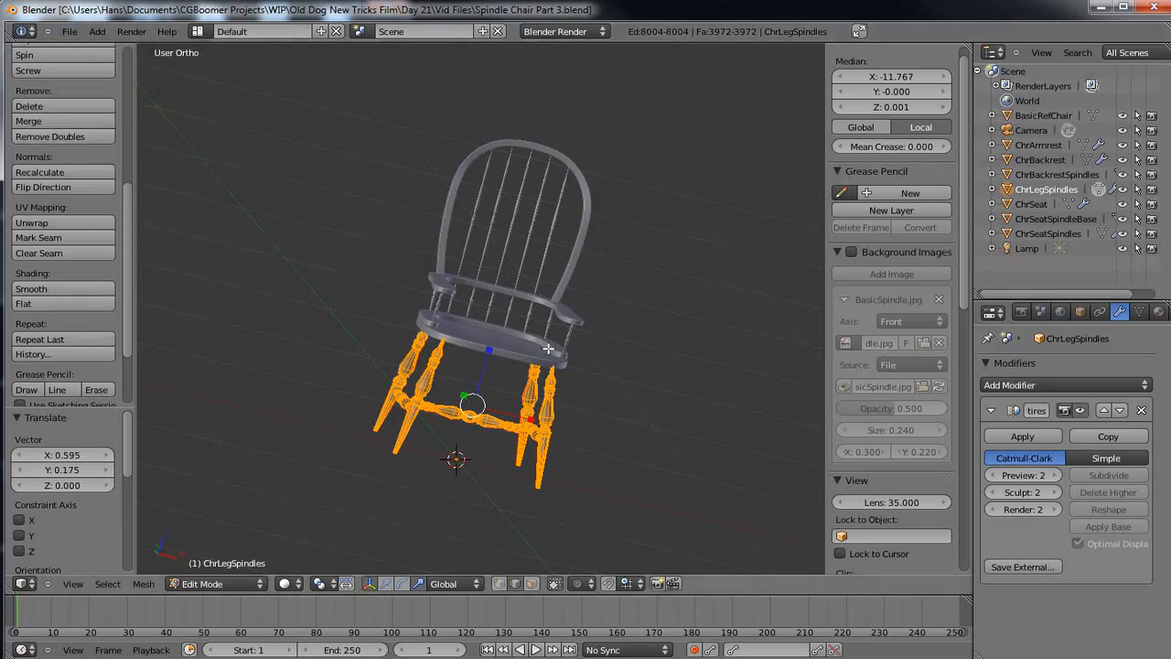
Leave Edit Mode, move the seat spindles object to the first layer of the second row, and show only that layer.
middle_click_drag(661, 372, 544, 349)
scroll(639, 327, "up", 5)
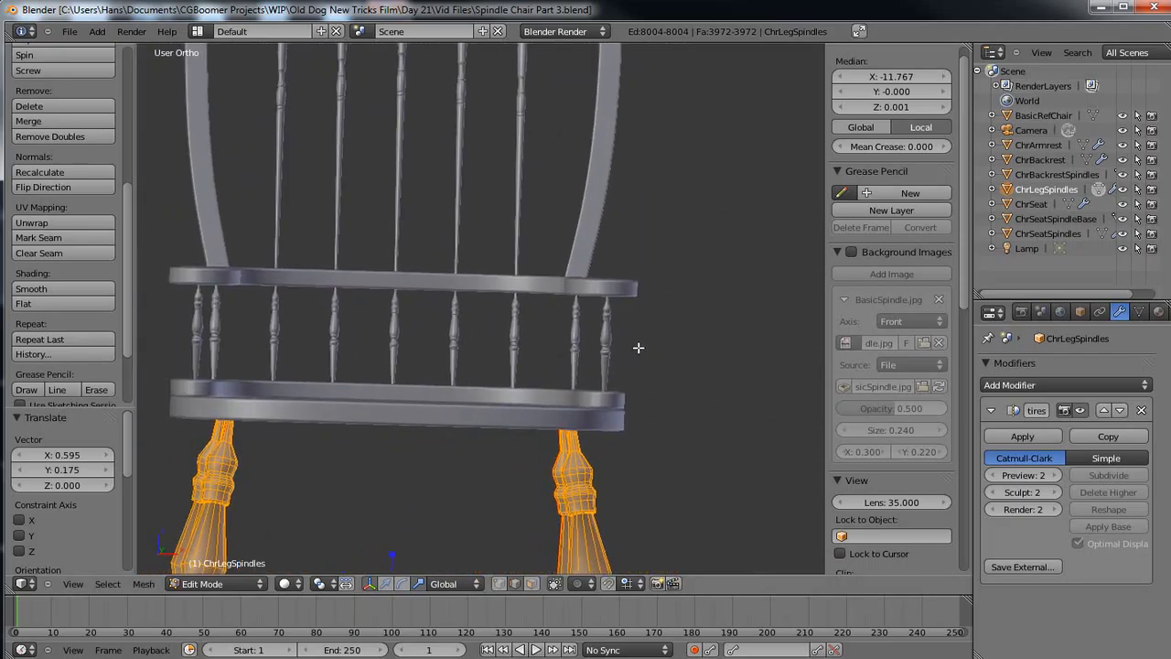
middle_click_drag(637, 345, 405, 295)
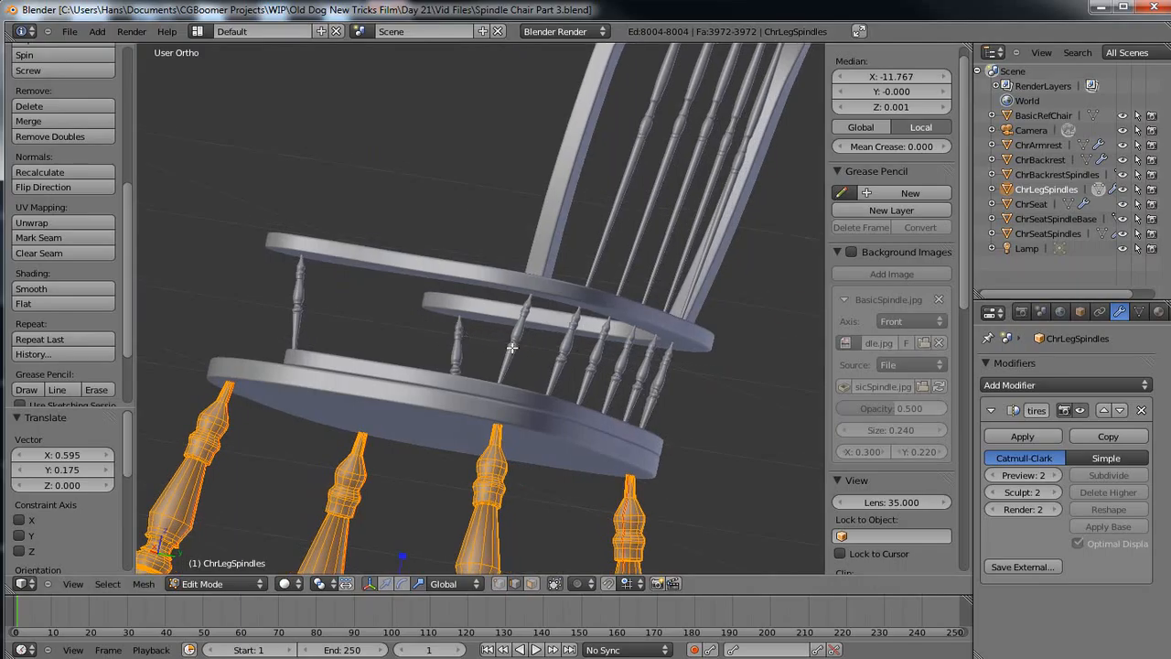
key("Tab")
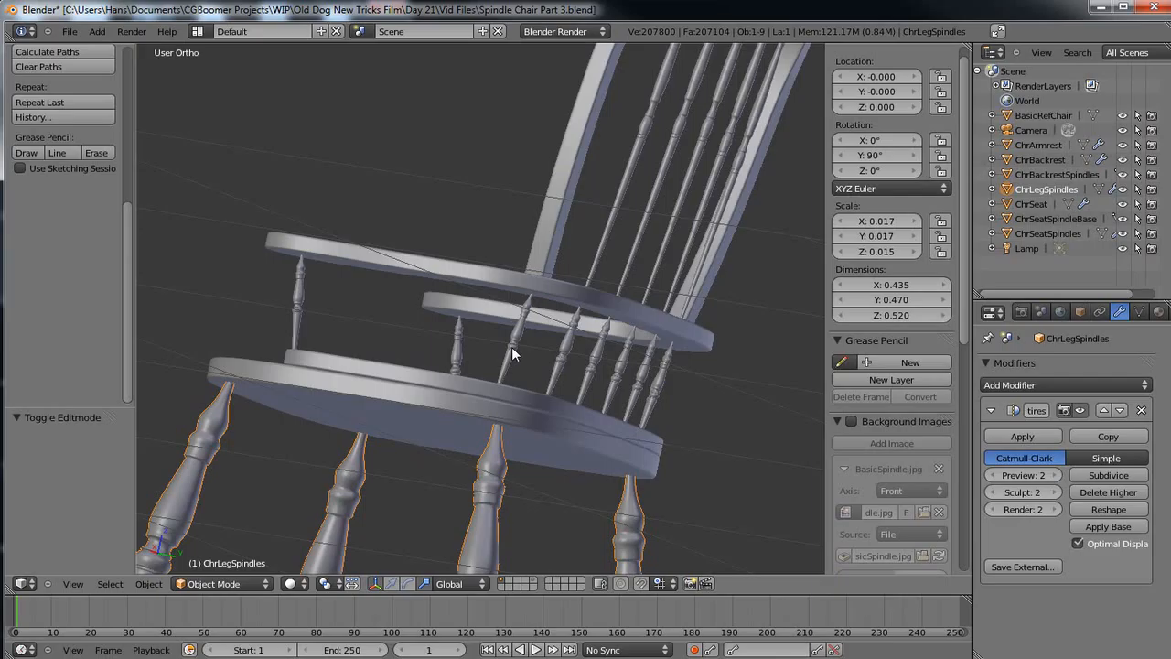
right_click(512, 348)
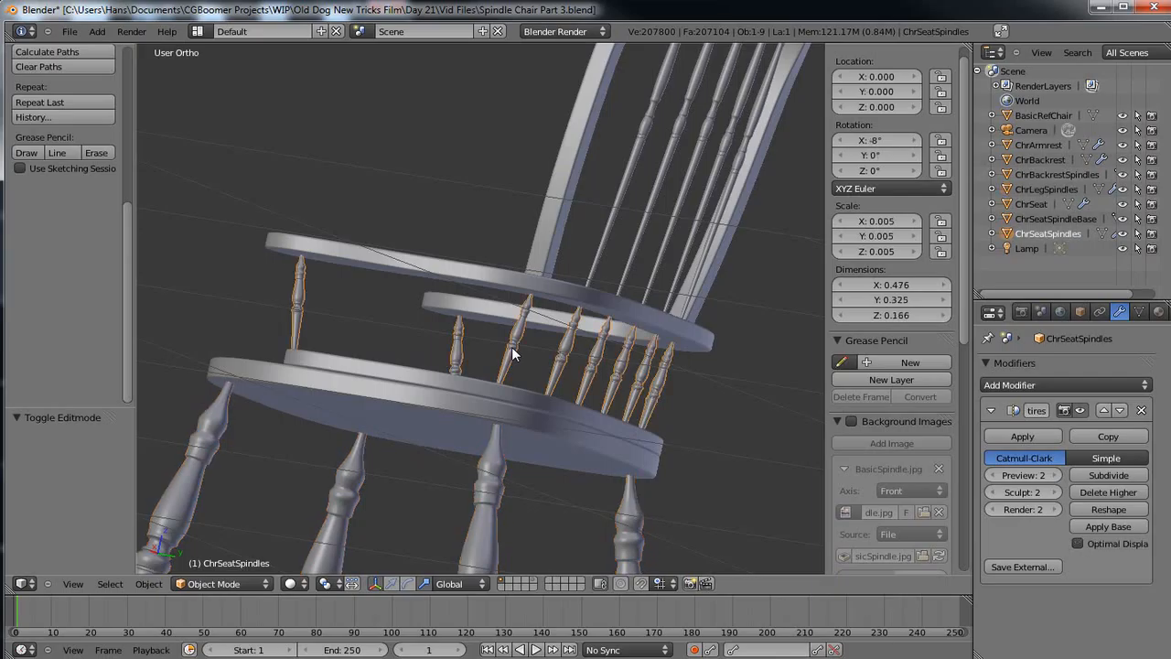
key("m")
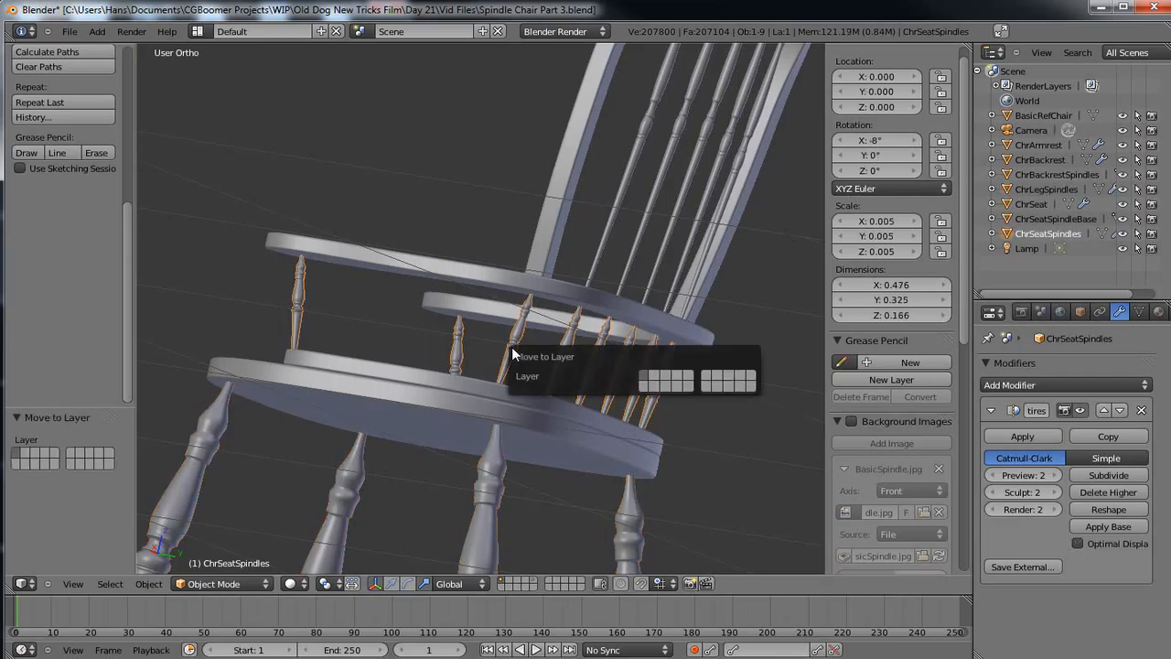
left_click(644, 387)
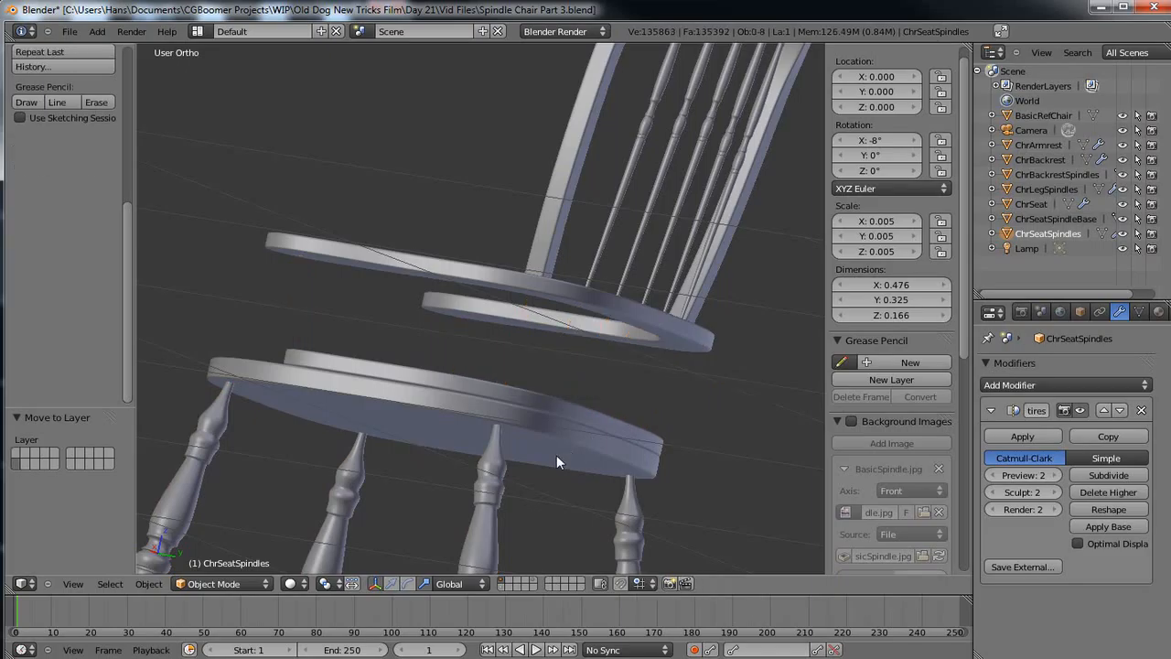
left_click(501, 586)
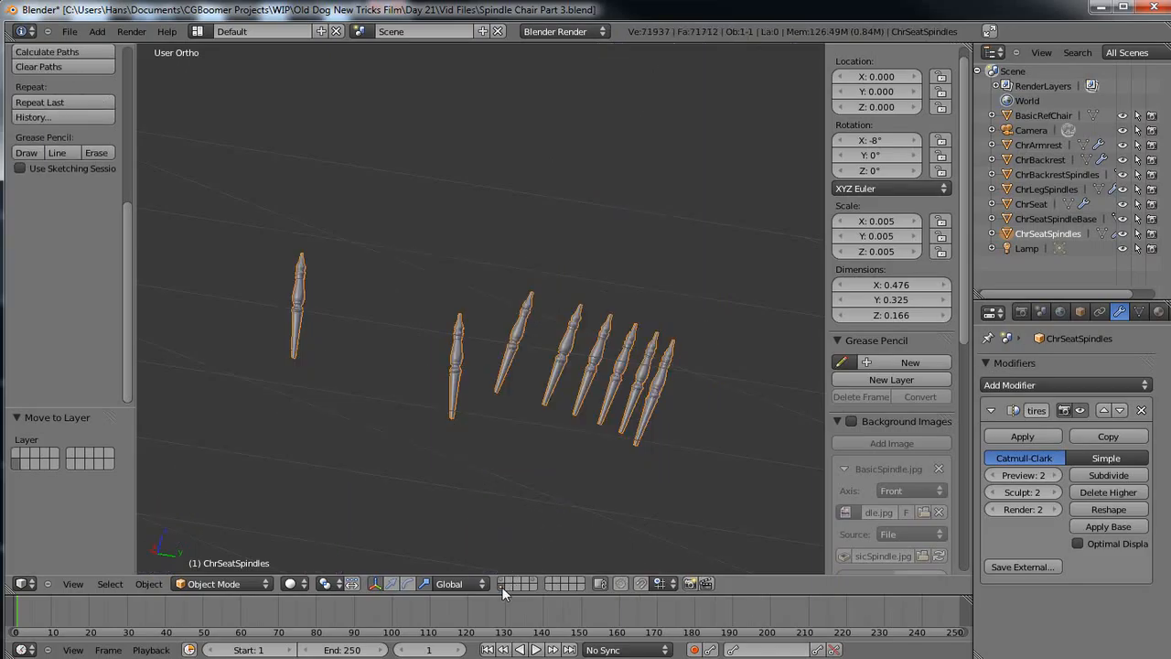
Edit the seat spindles in vertex selection mode and delete the center vertex of the separate front spindle's tapered end cap.
middle_click_drag(473, 445, 507, 327)
scroll(506, 328, "up", 5)
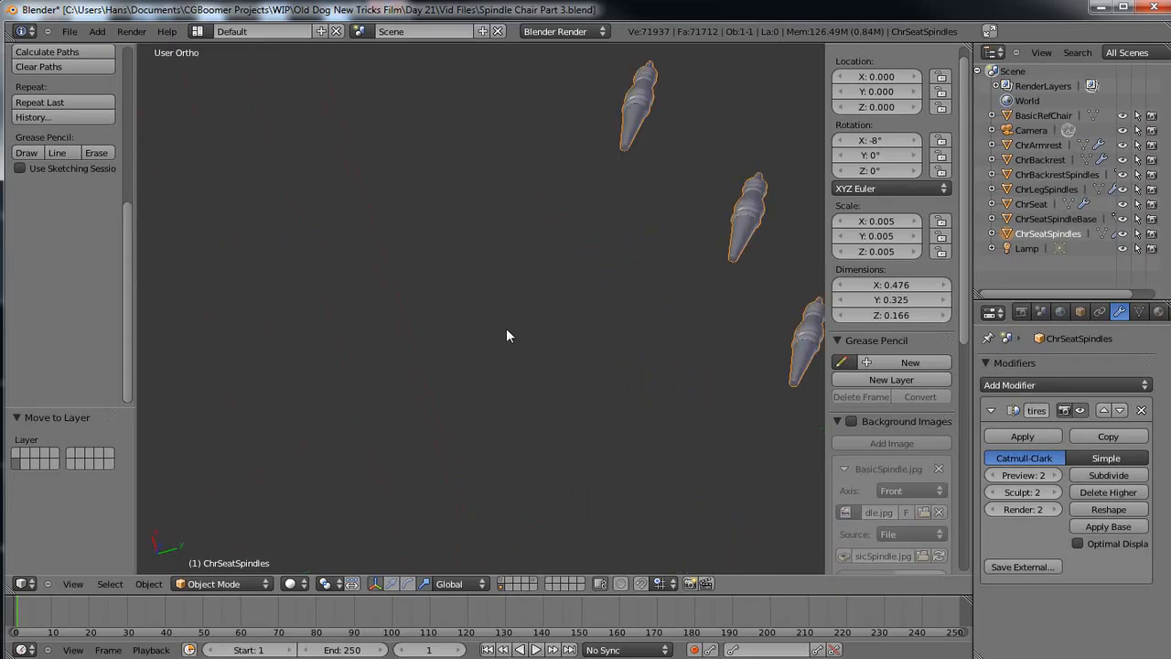
key("Tab")
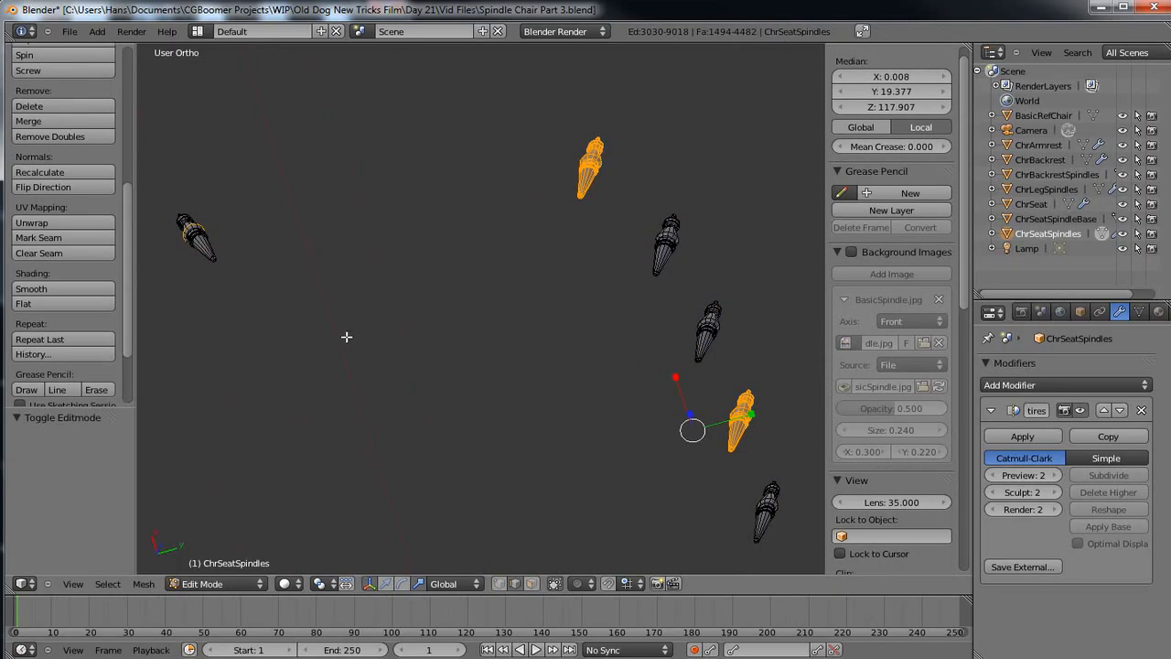
scroll(330, 319, "up", 3)
middle_click_drag(330, 319, 698, 335, "shift")
scroll(536, 352, "up", 4)
key("KP_Decimal")
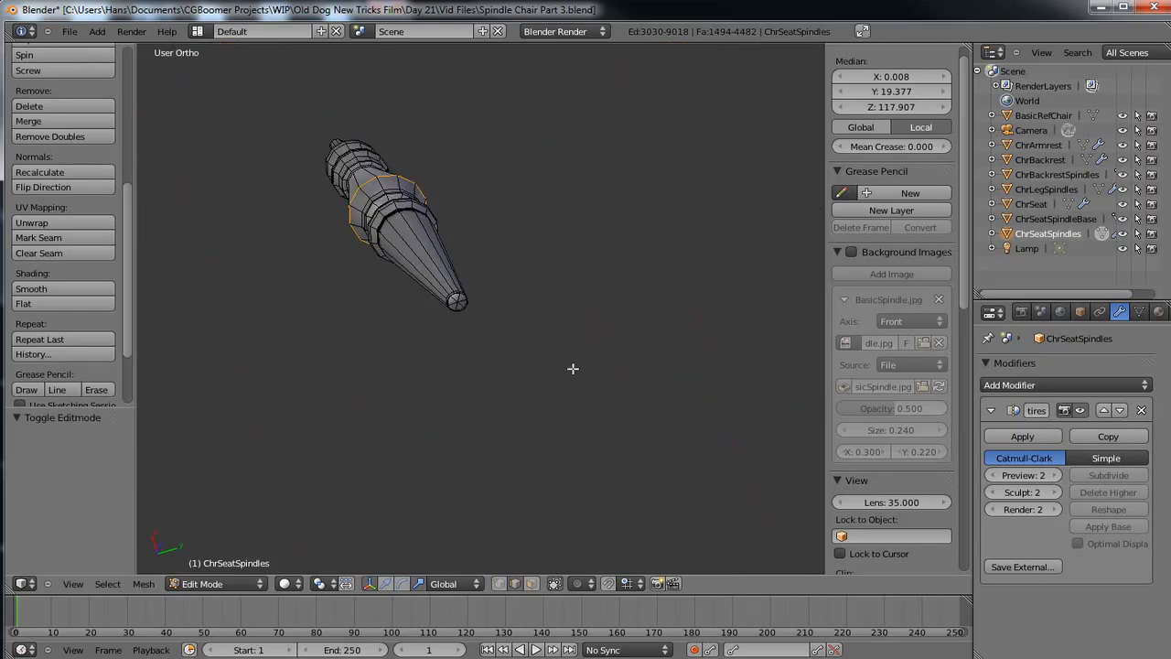
scroll(562, 372, "up", 3)
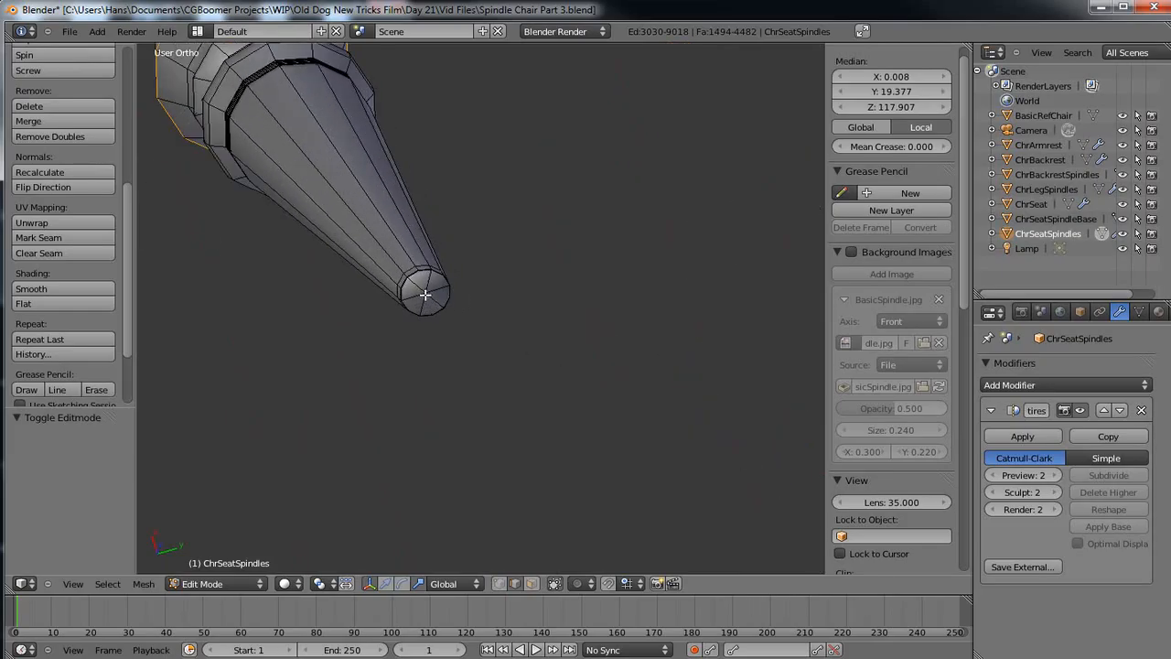
left_click(503, 584)
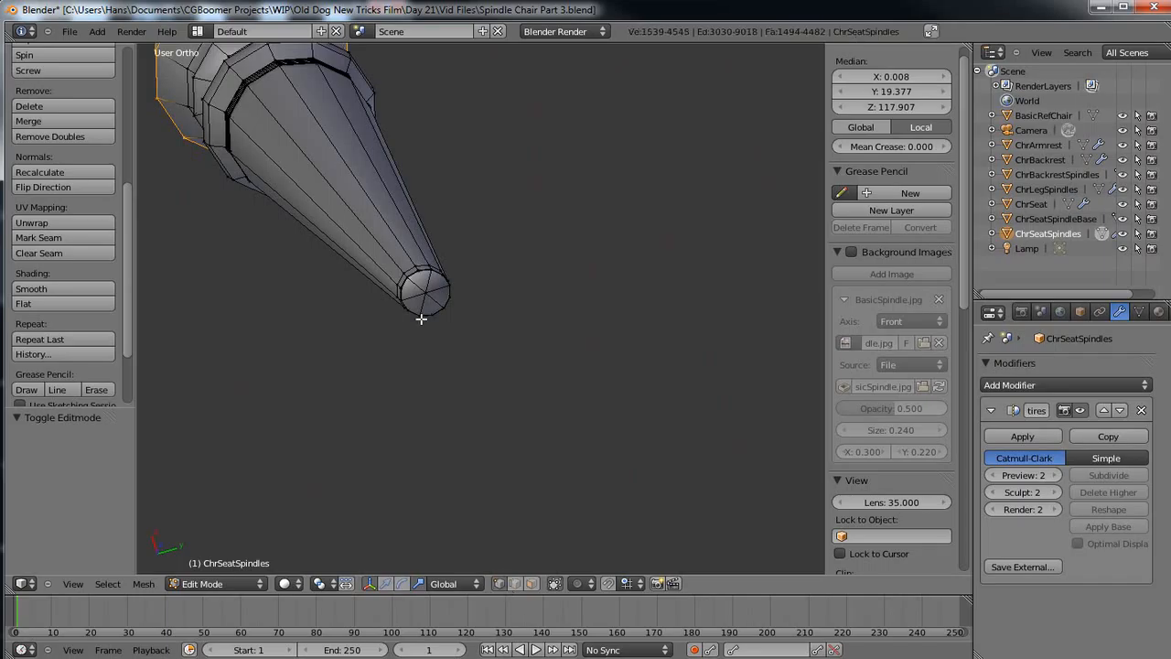
right_click(425, 293)
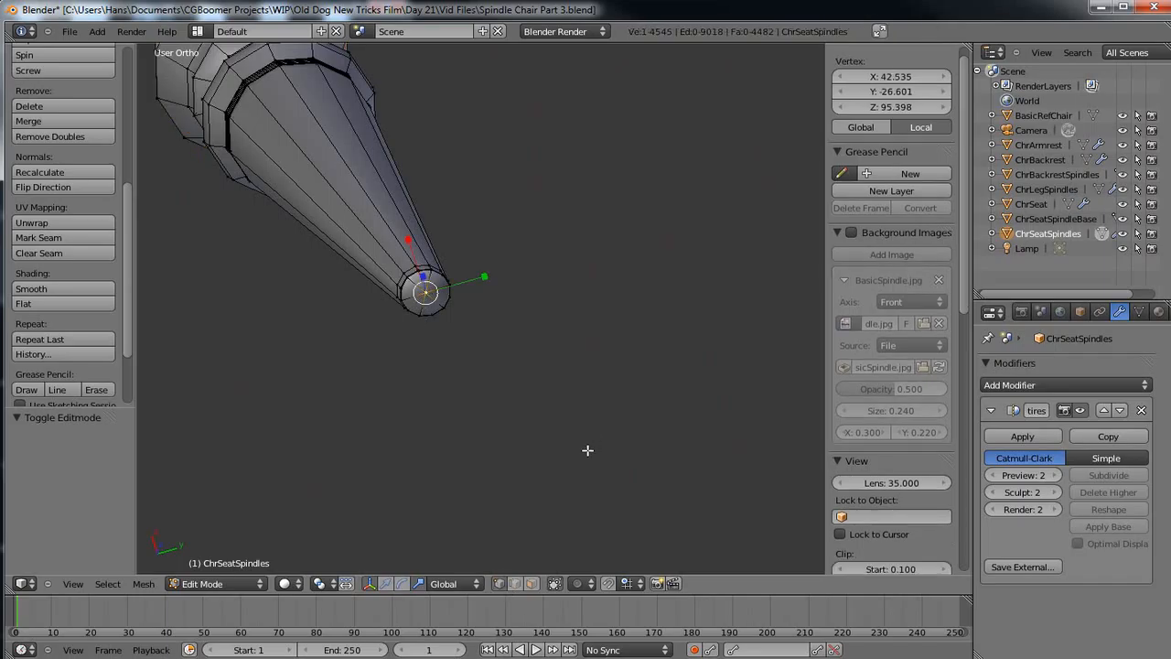
key("x")
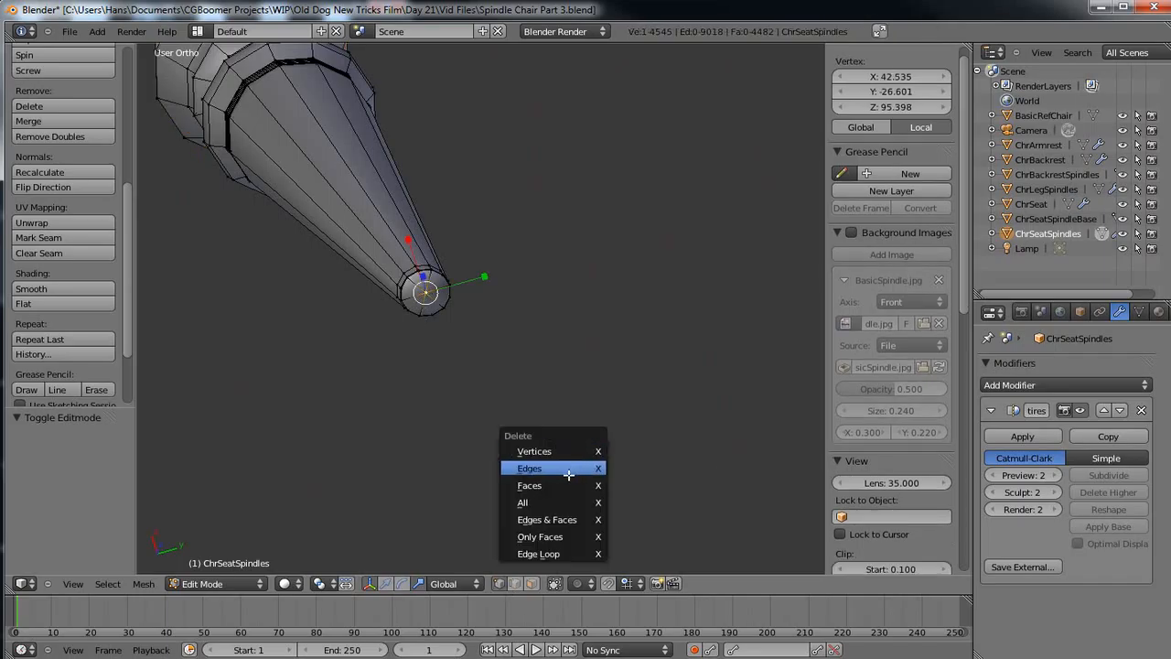
left_click(560, 452)
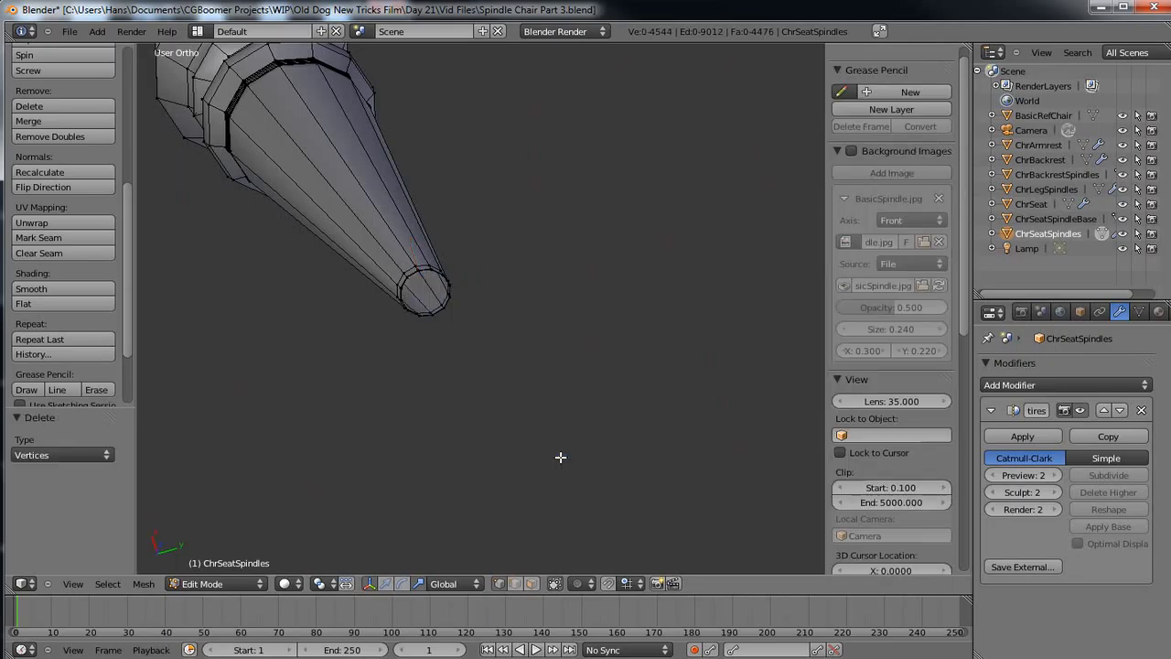
Delete the center vertex of the tapered end cap on the first spindle in the curved back row.
scroll(593, 277, "down", 5)
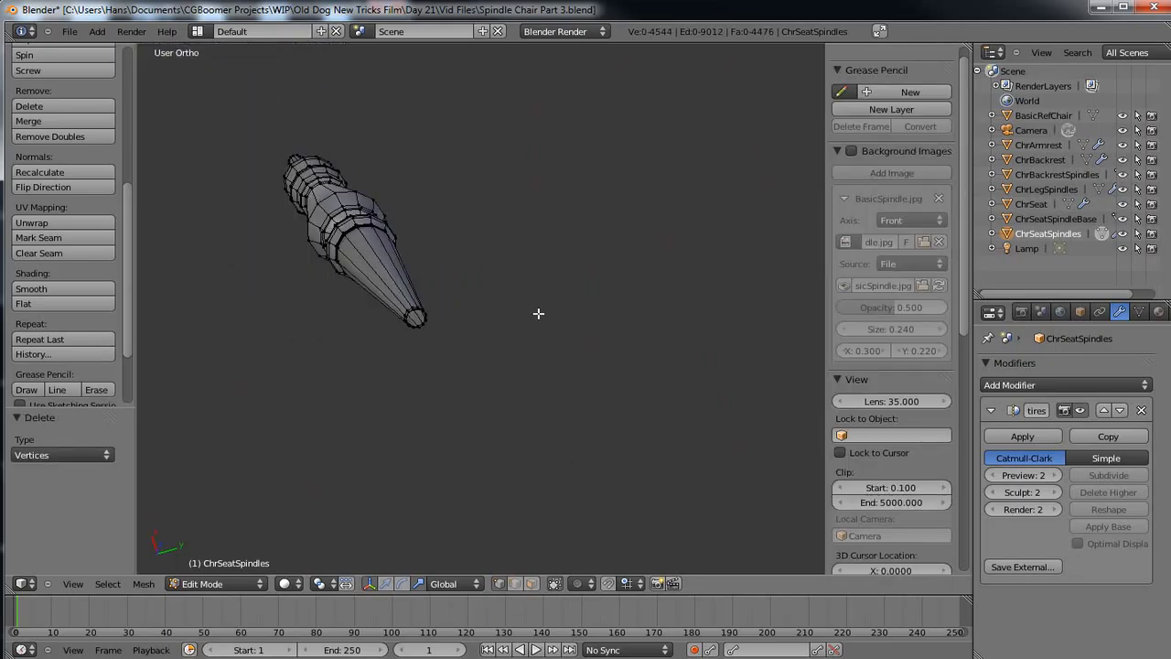
middle_click_drag(604, 263, 390, 296, "shift")
scroll(411, 303, "down", 5)
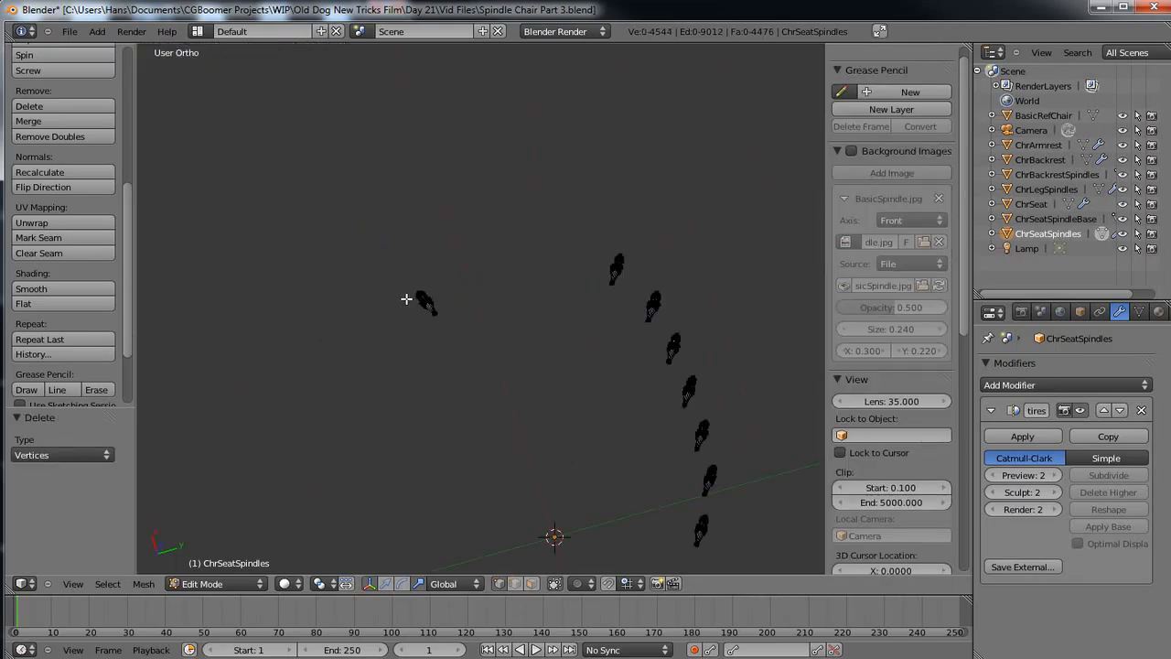
scroll(494, 302, "up", 3)
middle_click_drag(497, 301, 314, 301, "shift")
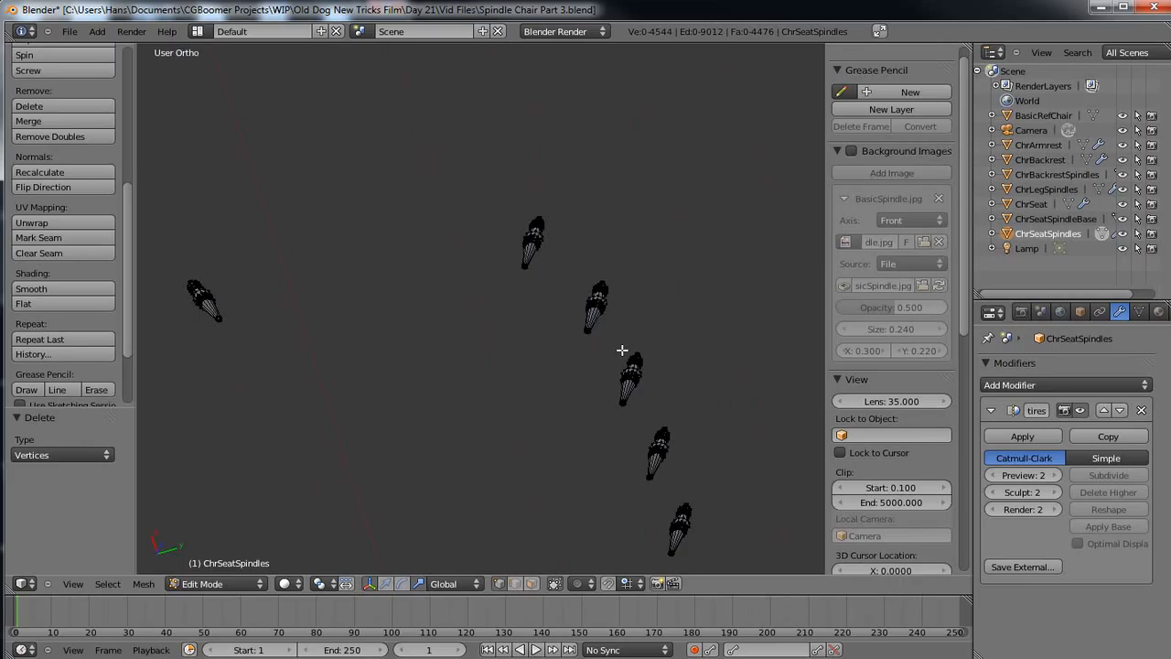
middle_click_drag(621, 349, 620, 288)
scroll(406, 402, "up", 6)
middle_click_drag(491, 276, 516, 431, "shift")
scroll(515, 433, "up", 6)
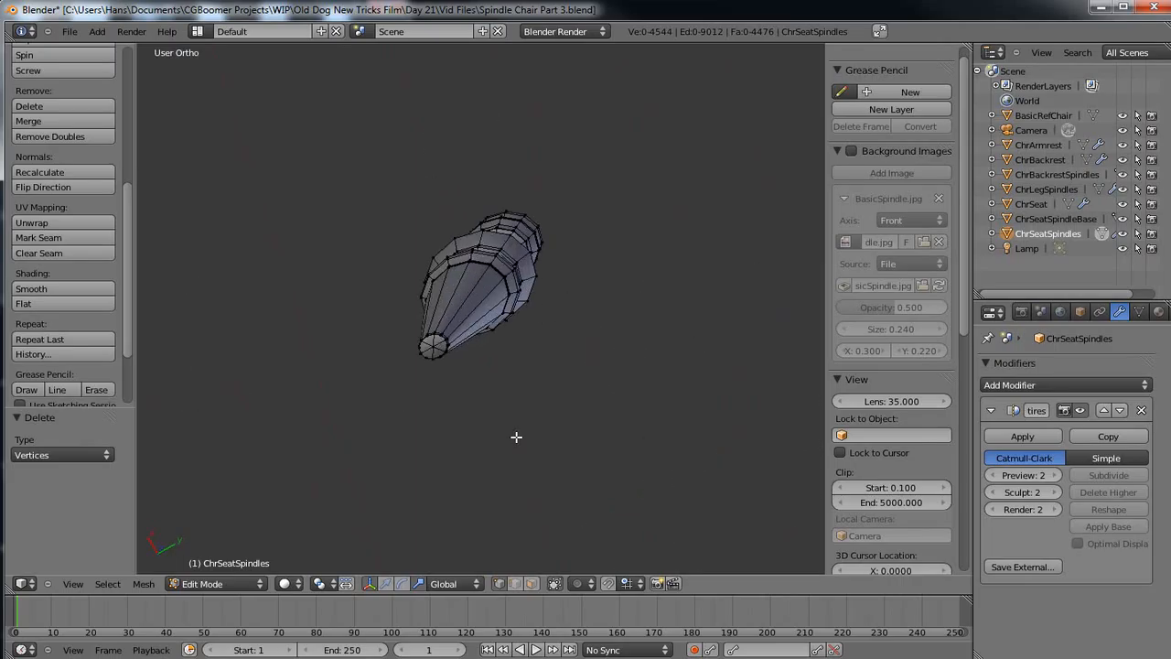
right_click(410, 364)
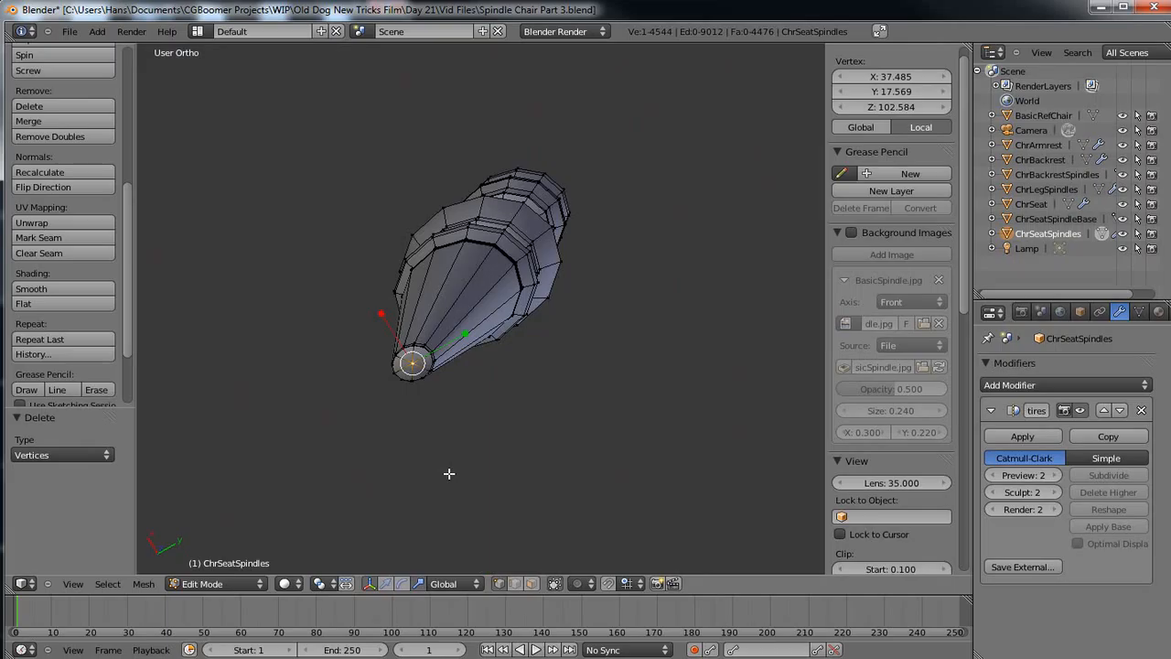
key("x")
left_click(448, 474)
Delete the center vertex of the tapered end cap on the second spindle in the curved back row.
middle_click_drag(552, 463, 324, 269, "shift")
scroll(489, 426, "down", 5)
middle_click_drag(489, 426, 348, 329, "shift")
scroll(515, 390, "up", 6)
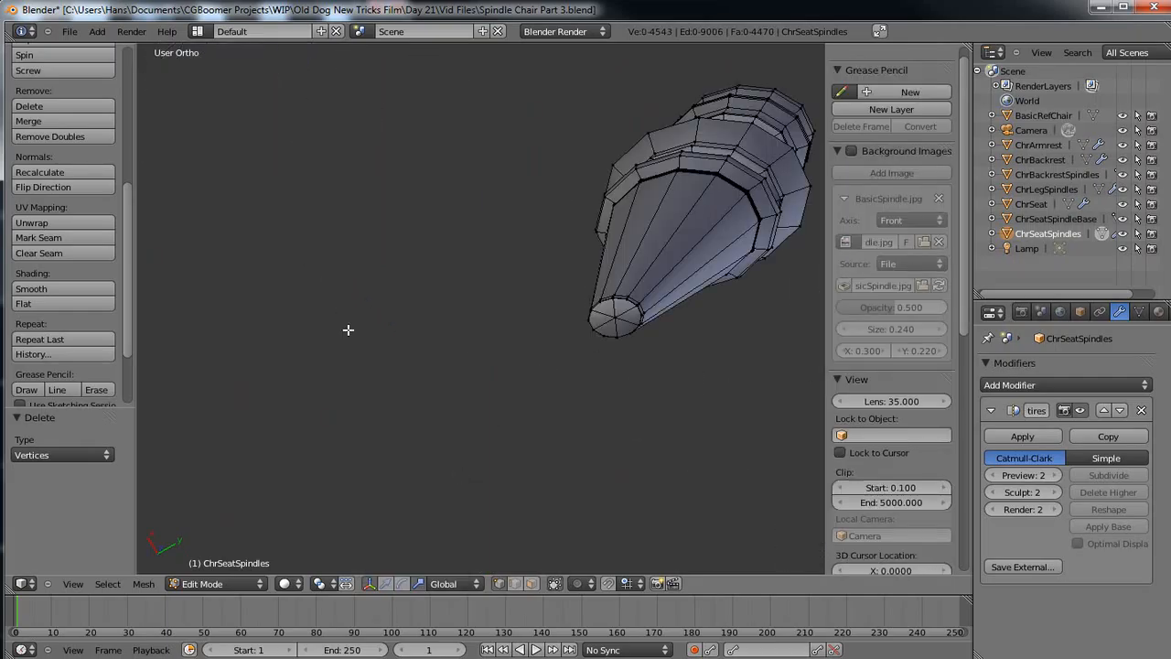
right_click(613, 318)
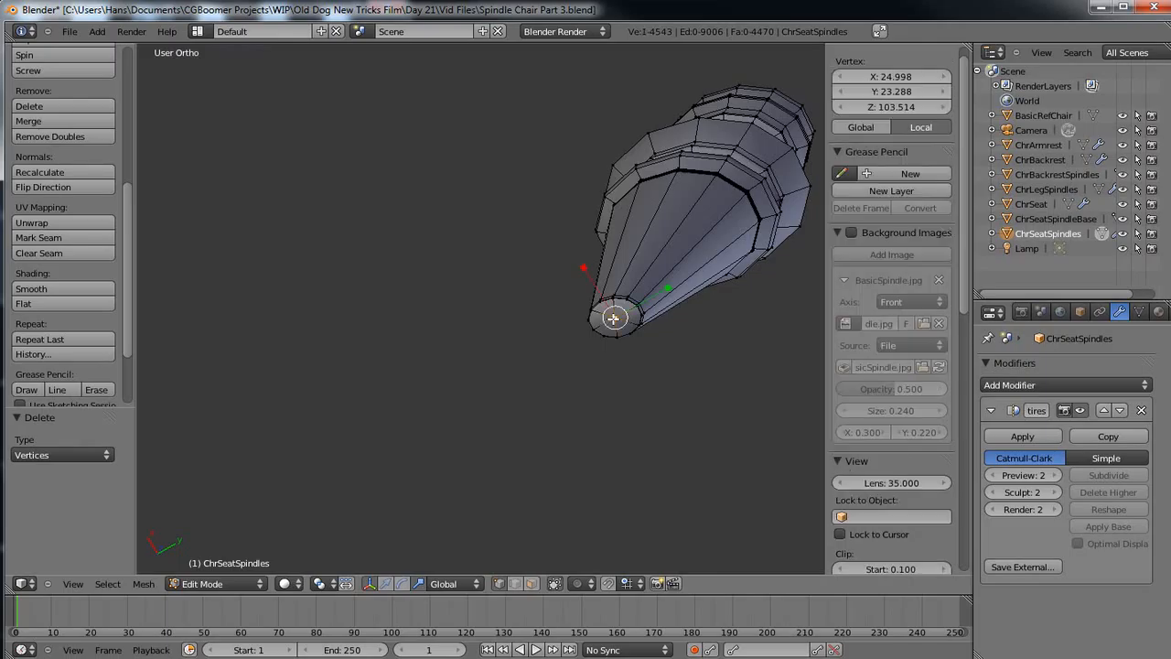
key("x")
left_click(611, 323)
Delete the center vertex of the tapered end cap on the third spindle in the curved back row.
middle_click_drag(704, 404, 445, 248, "shift")
scroll(453, 265, "down", 4)
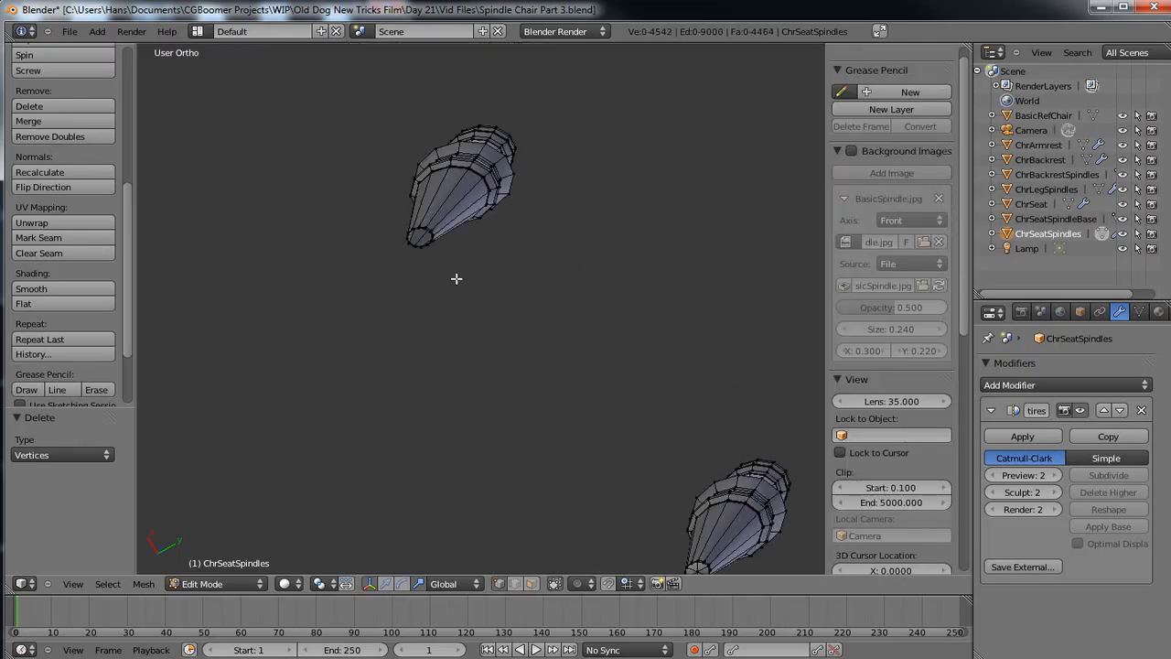
middle_click_drag(594, 409, 527, 243, "shift")
scroll(614, 405, "up", 6)
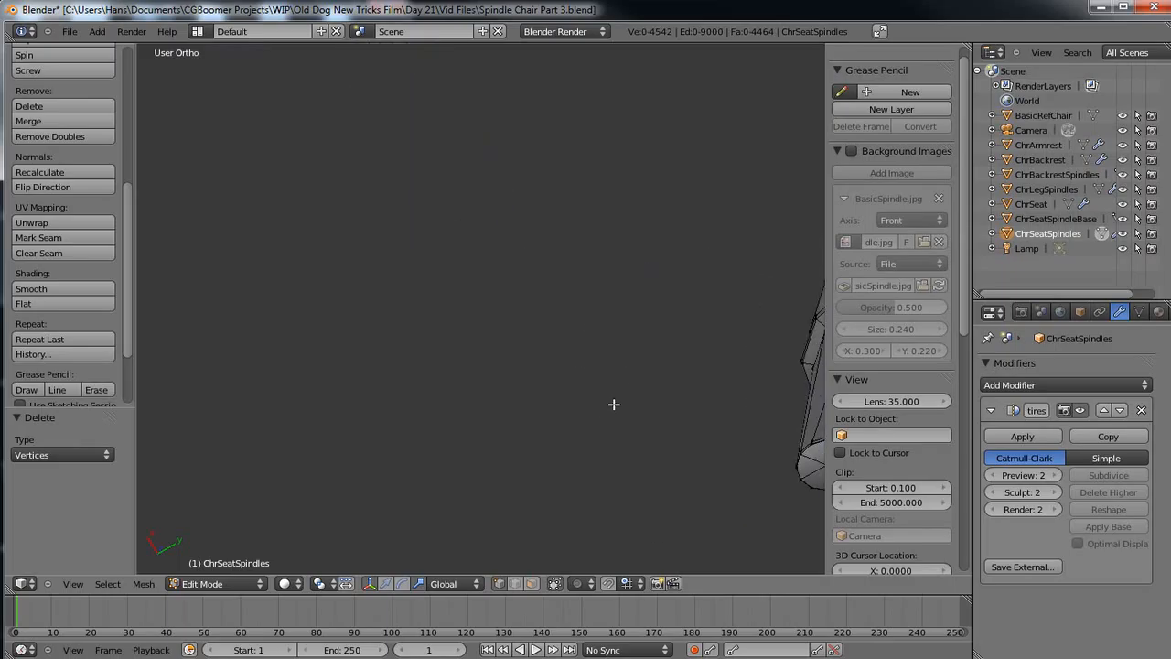
middle_click_drag(818, 415, 549, 284, "shift")
right_click(553, 334)
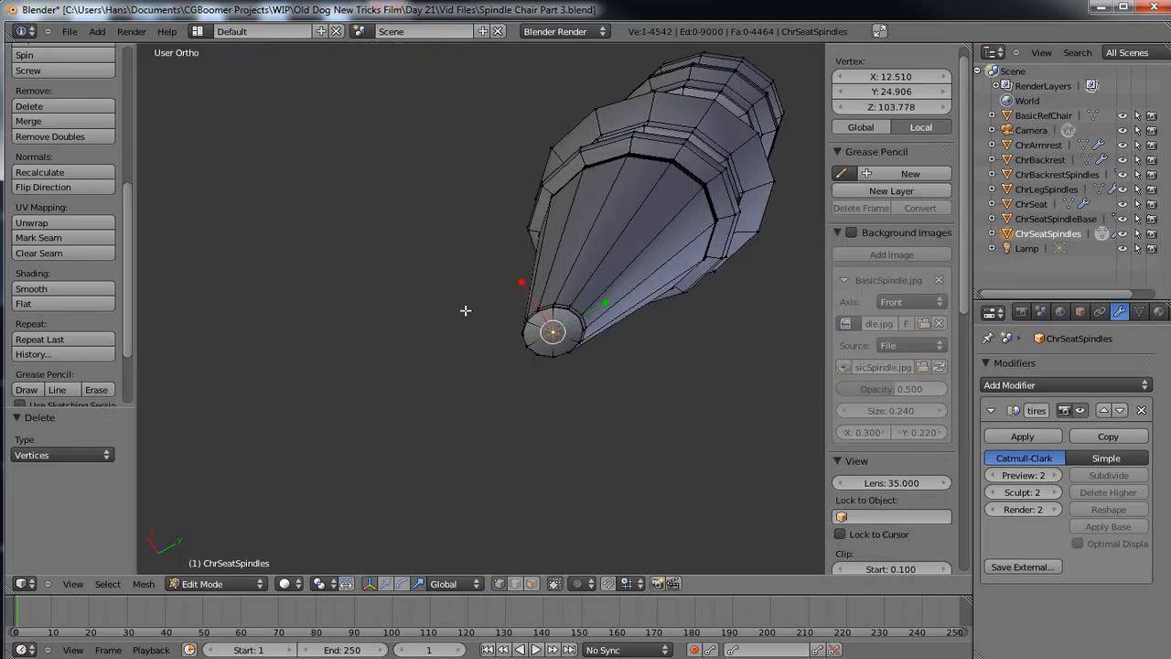
key("x")
left_click(470, 313)
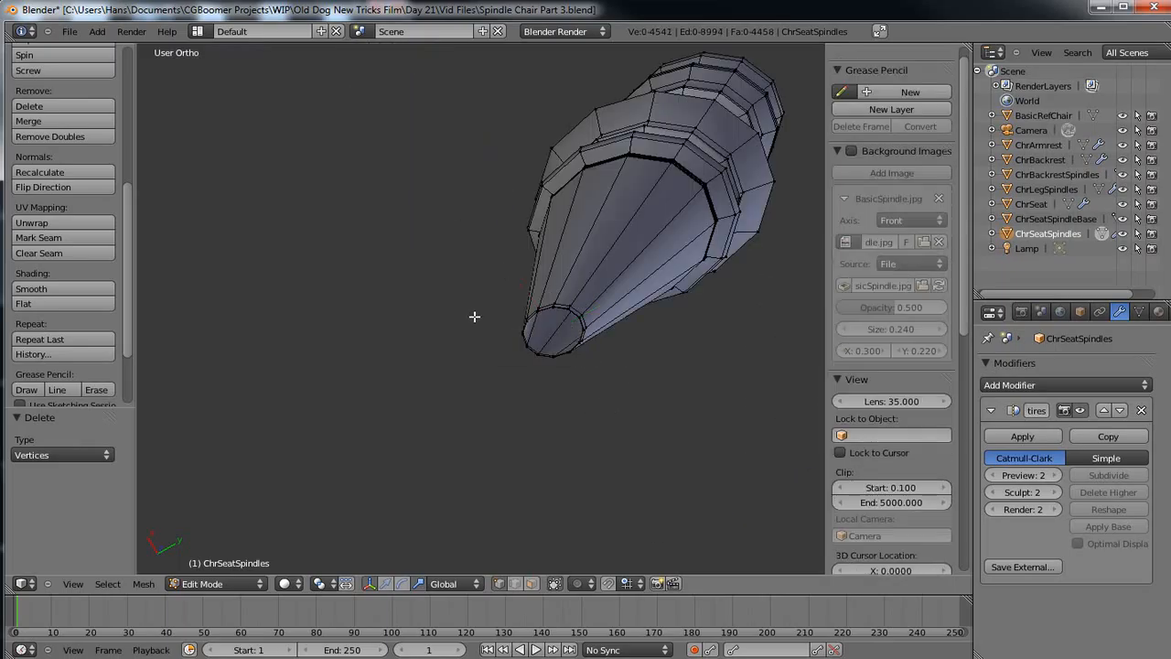
Delete the center vertex of the tapered end cap on the middle spindle of the curved back row.
middle_click_drag(687, 412, 486, 165, "shift")
scroll(479, 229, "down", 6)
scroll(480, 229, "down", 2)
middle_click_drag(538, 276, 626, 297, "shift")
scroll(573, 320, "up", 6)
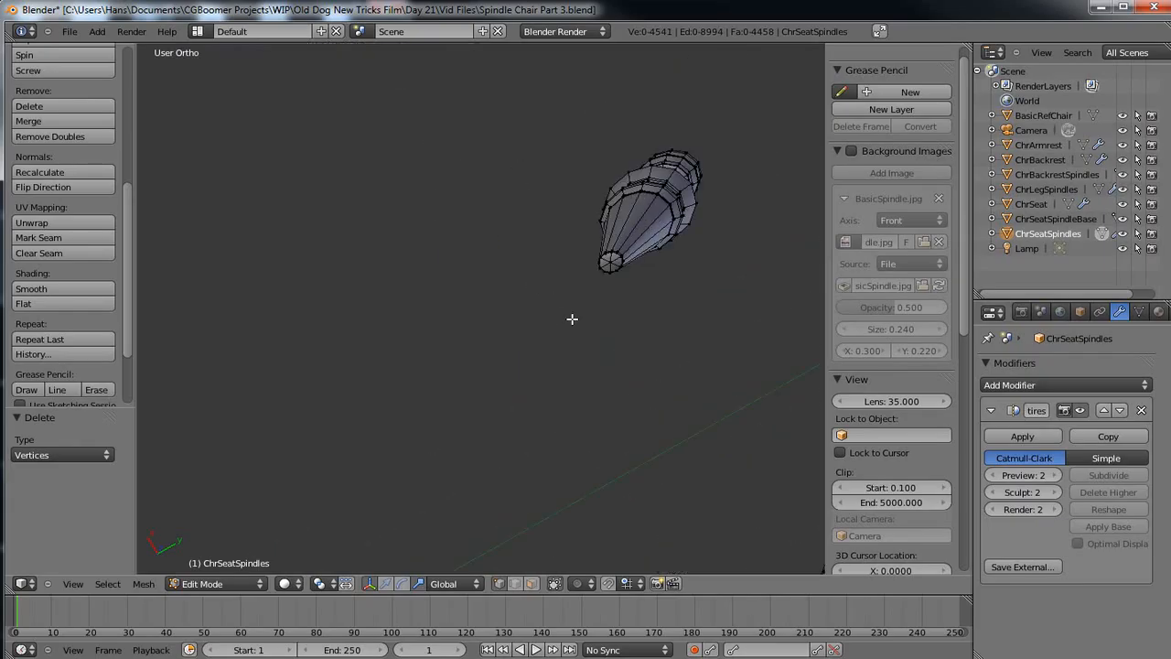
middle_click_drag(607, 248, 292, 332, "shift")
right_click(351, 326)
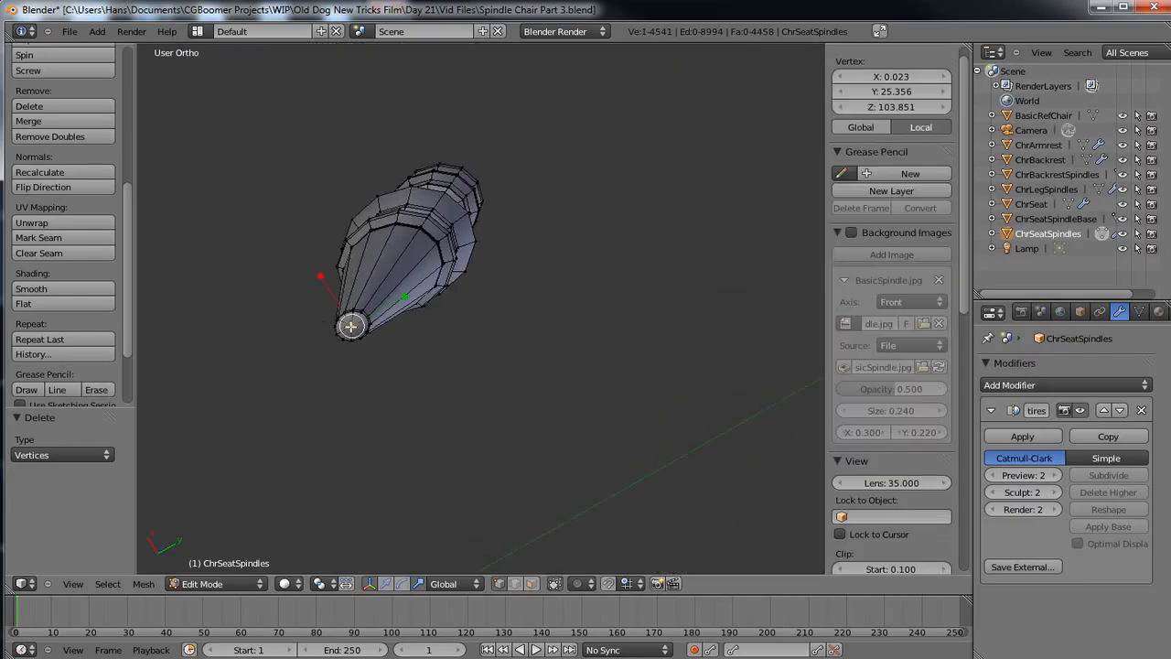
key("x")
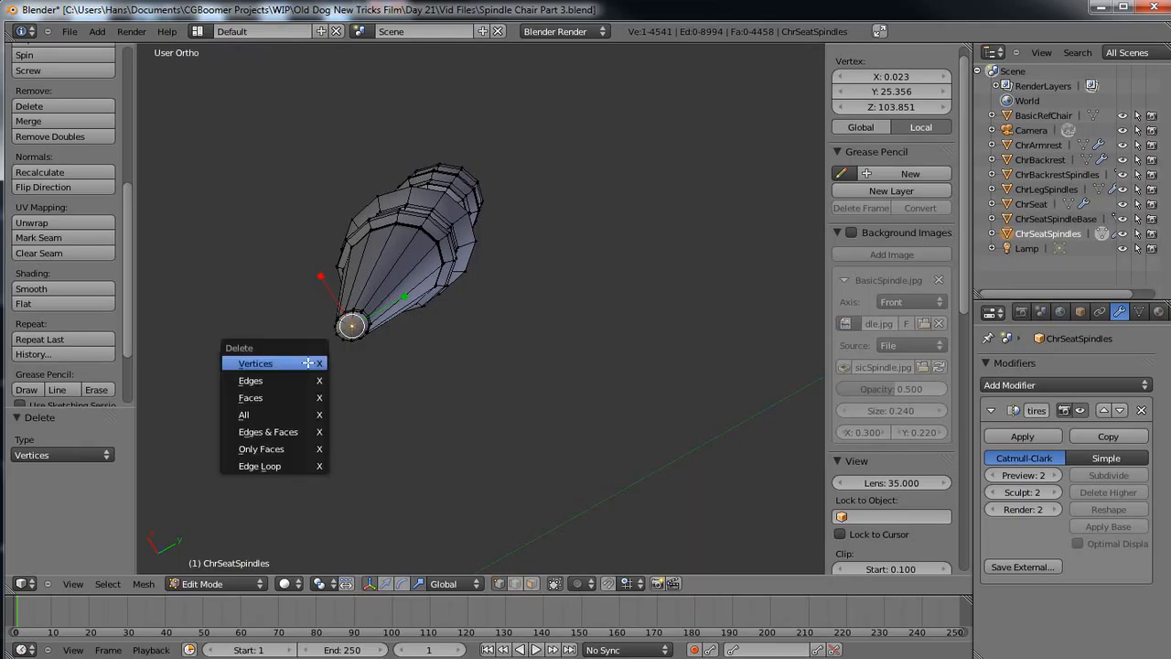
left_click(309, 362)
Delete the center vertex of the tapered end cap on the fifth spindle in the curved back row.
middle_click_drag(439, 423, 398, 205, "shift")
scroll(398, 205, "down", 5)
middle_click_drag(533, 358, 453, 312, "shift")
scroll(520, 314, "up", 6)
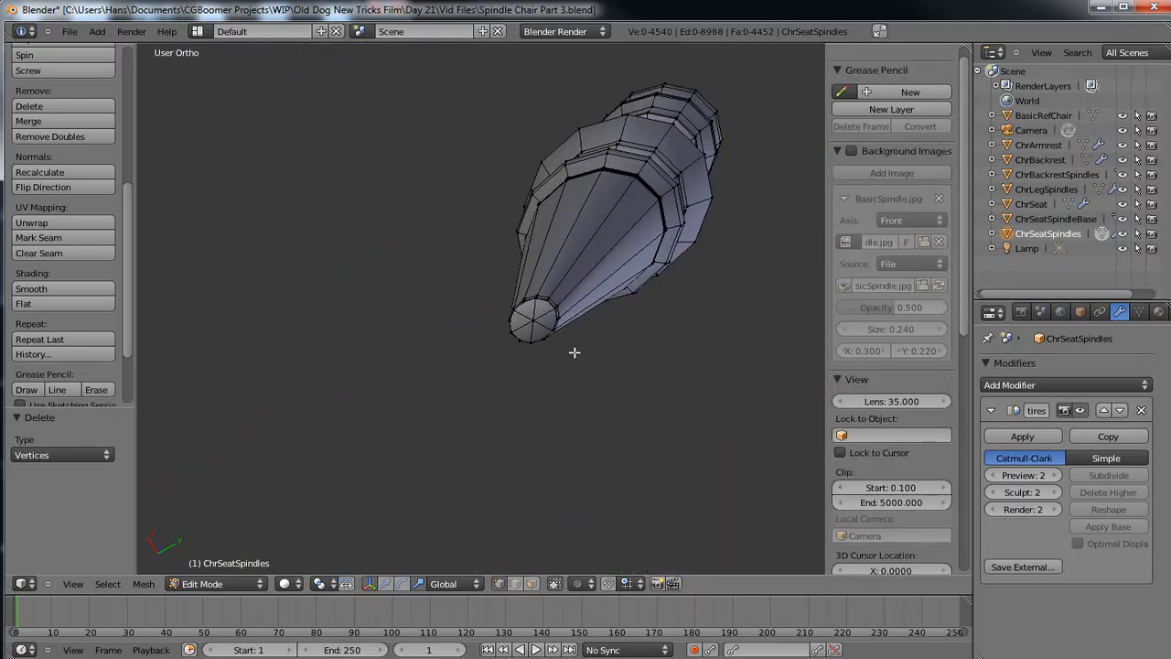
right_click(529, 323)
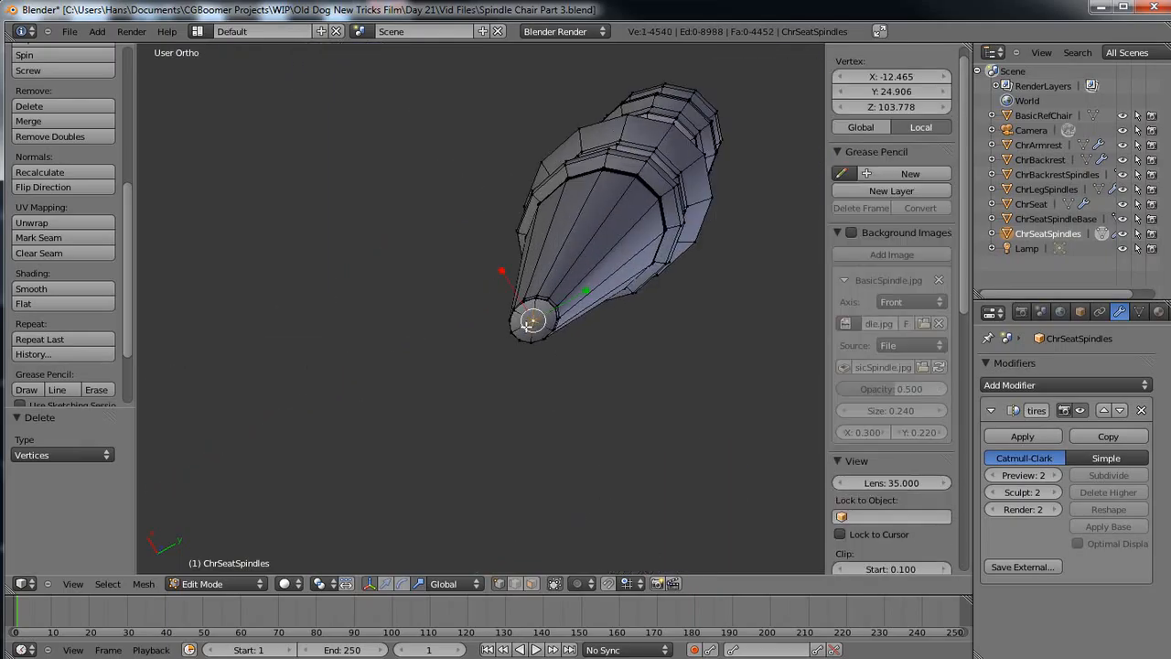
key("x")
left_click(362, 350)
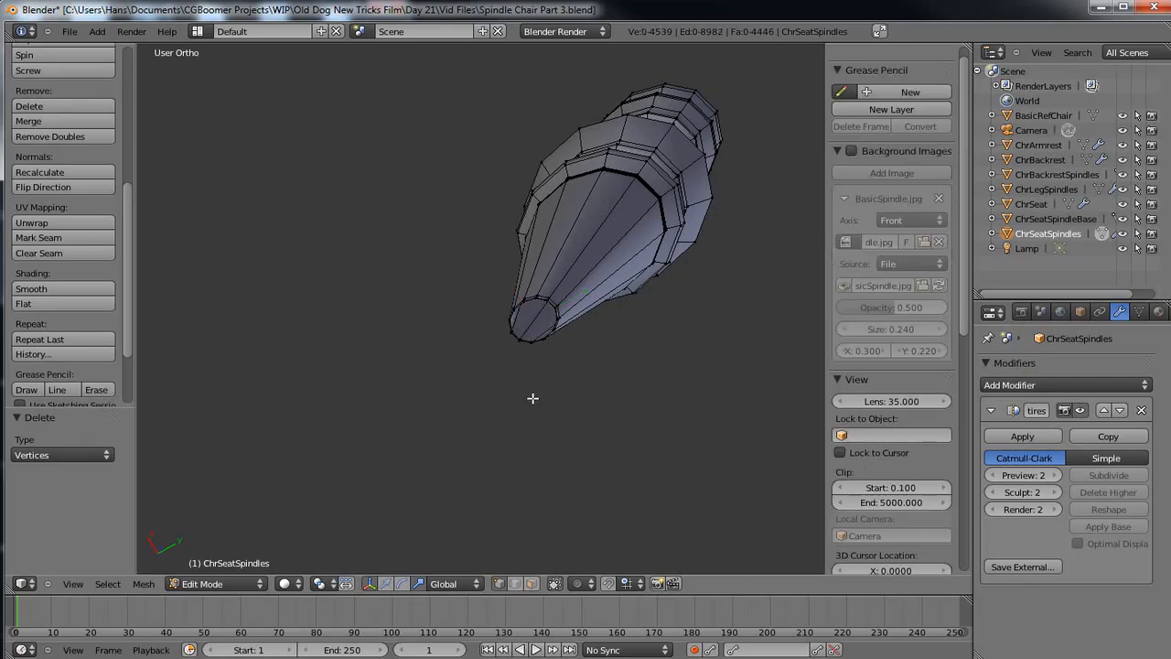
Delete the center vertex of the tapered end cap on the sixth spindle in the curved back row.
middle_click_drag(531, 397, 448, 168, "shift")
scroll(447, 206, "down", 4)
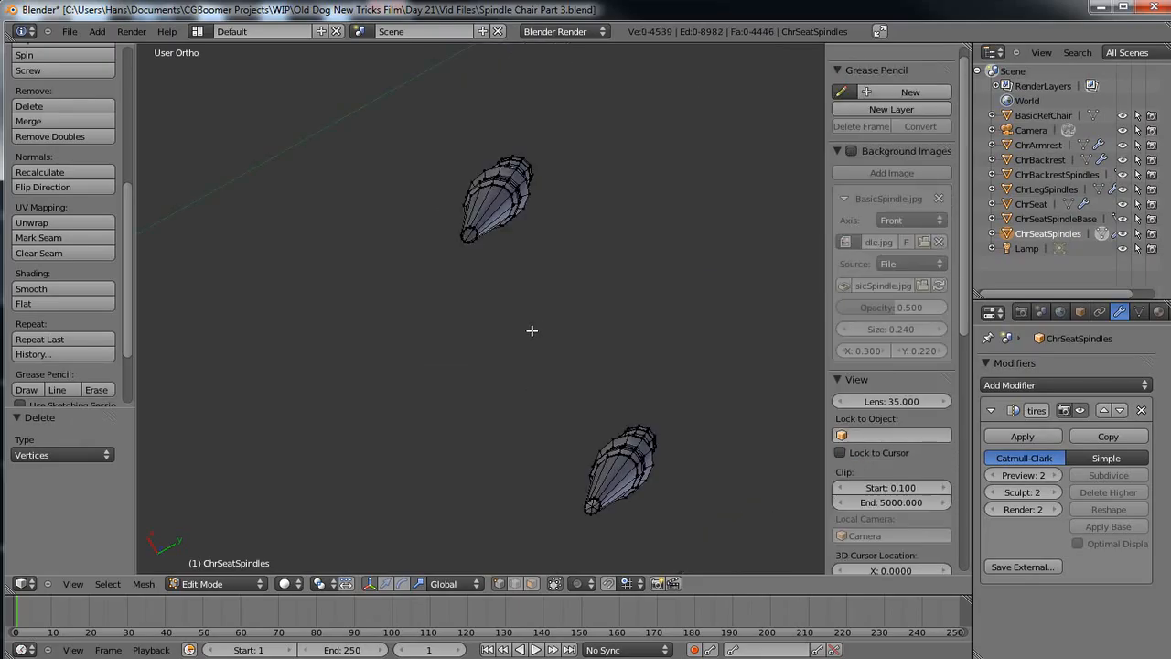
middle_click_drag(532, 332, 446, 121, "shift")
scroll(469, 258, "up", 6)
middle_click_drag(469, 258, 383, 256, "shift")
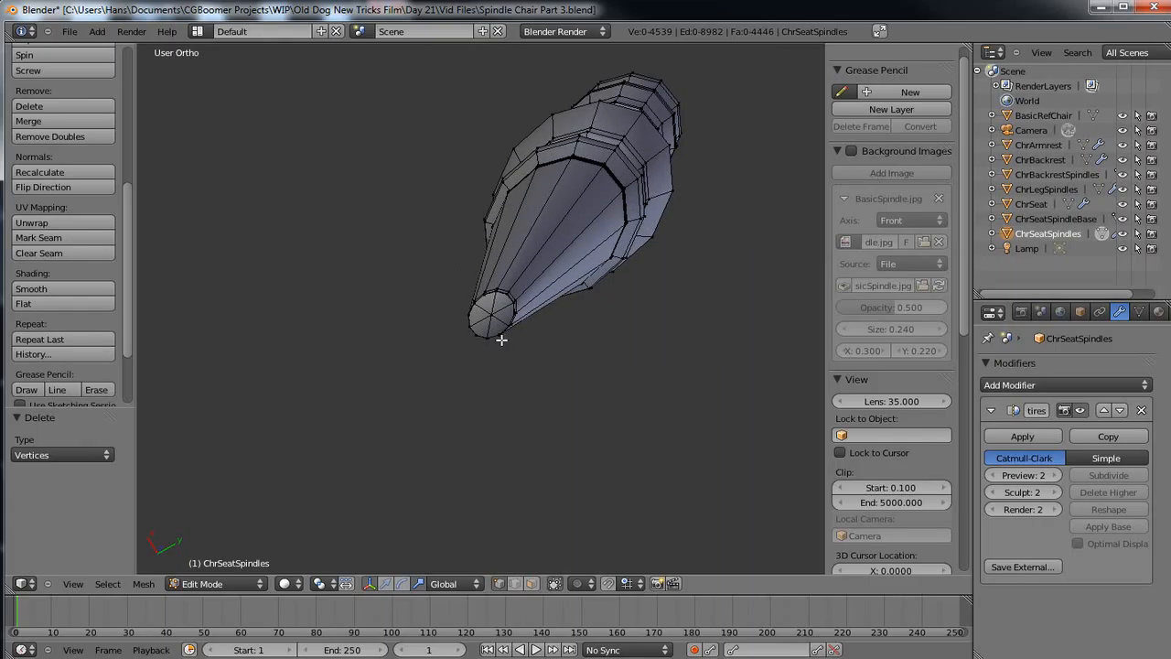
right_click(492, 315)
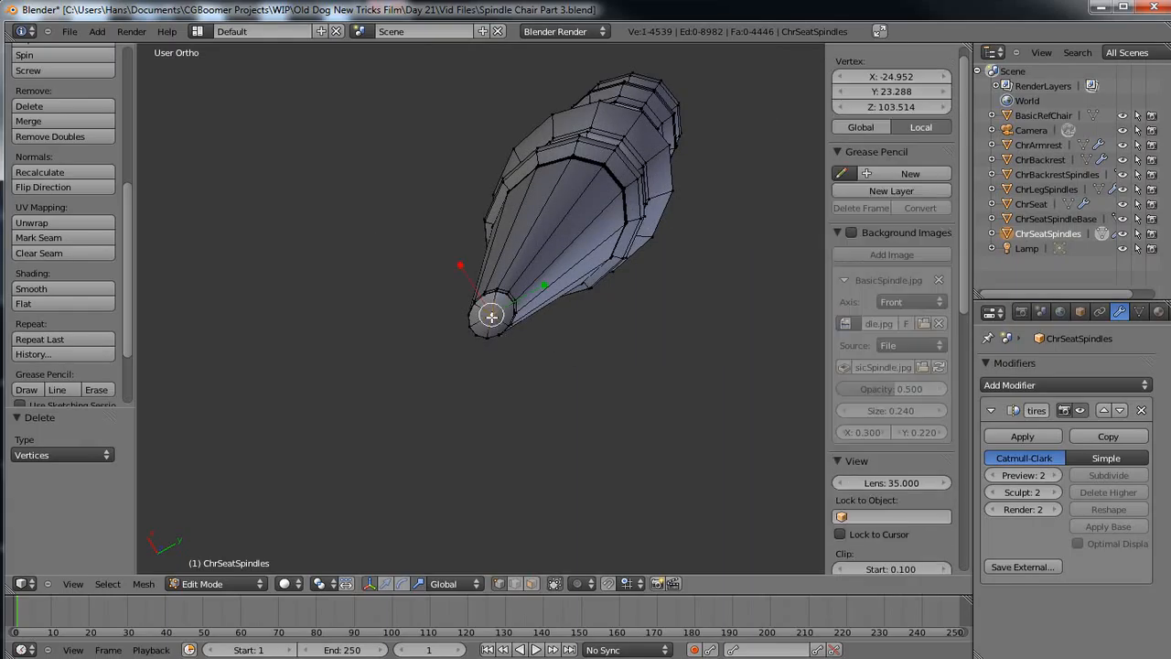
key("x")
left_click(340, 278)
Delete the center vertex of the tapered end cap on the seventh, last spindle in the curved back row.
middle_click_drag(495, 408, 421, 209, "shift")
scroll(421, 208, "down", 7)
middle_click_drag(486, 363, 480, 183, "shift")
scroll(494, 284, "up", 5)
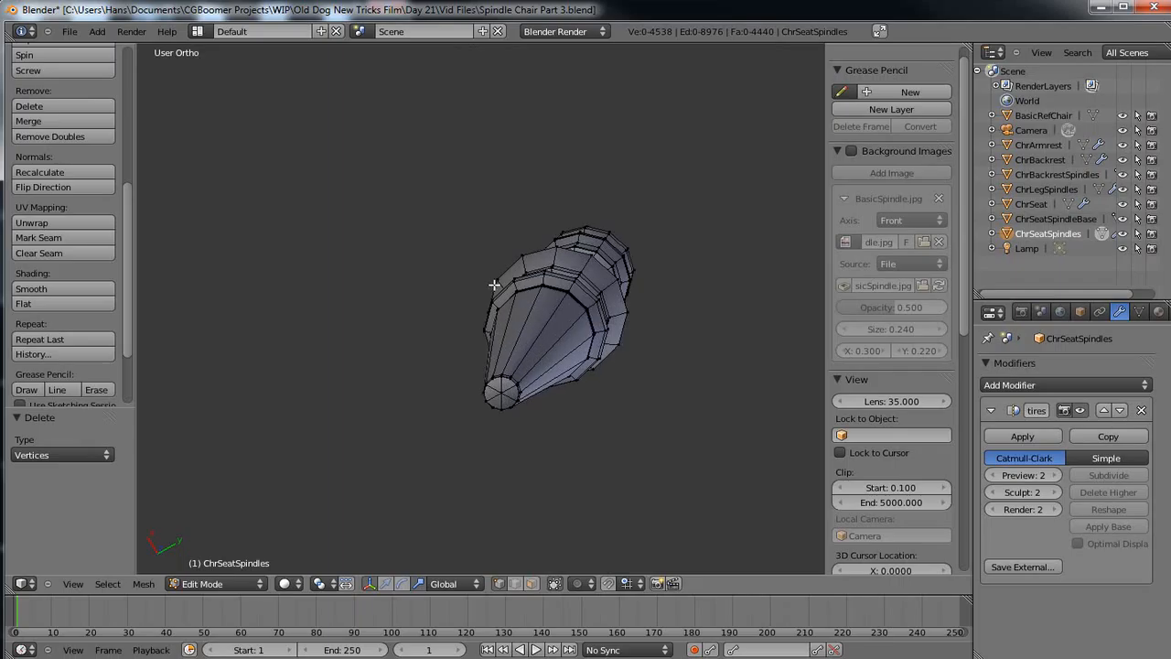
scroll(494, 284, "up", 4)
right_click(478, 300)
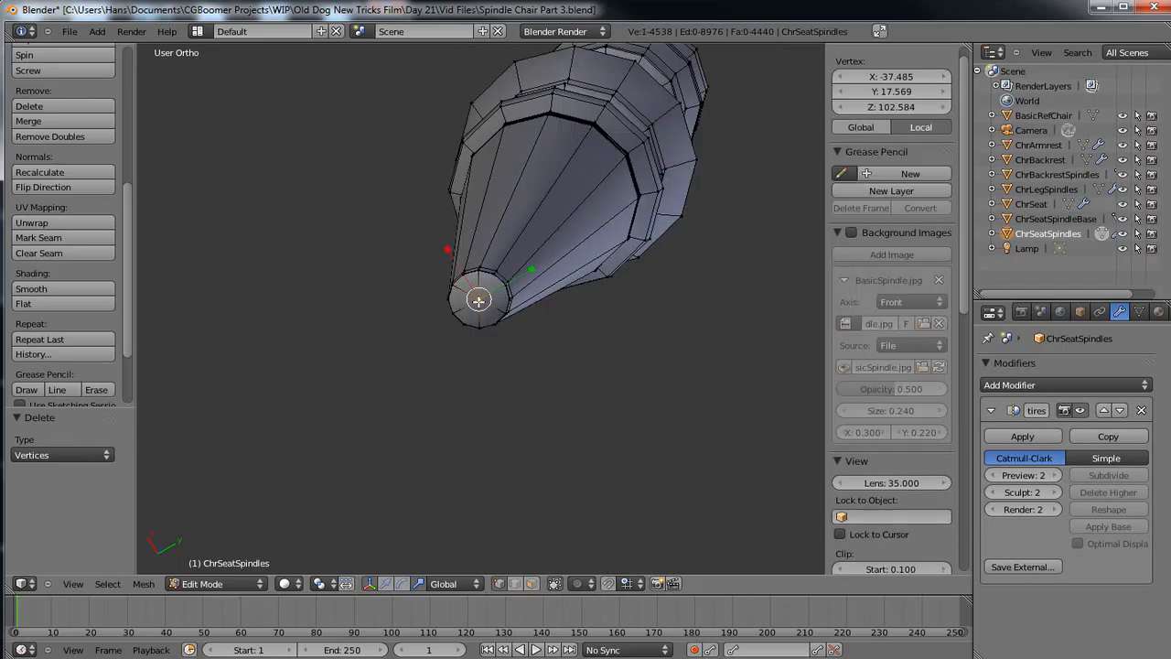
key("x")
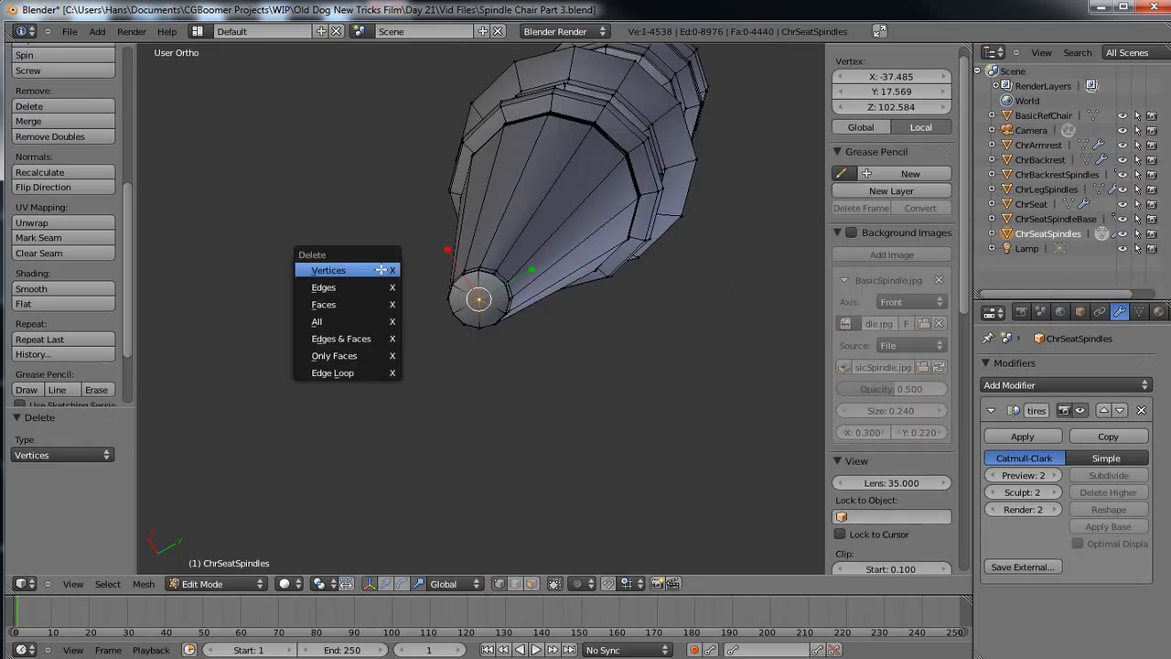
left_click(381, 269)
Delete the center vertex of the tapered end cap on the remaining front spindle beyond the curved back row.
scroll(391, 315, "down", 4)
scroll(391, 314, "down", 5)
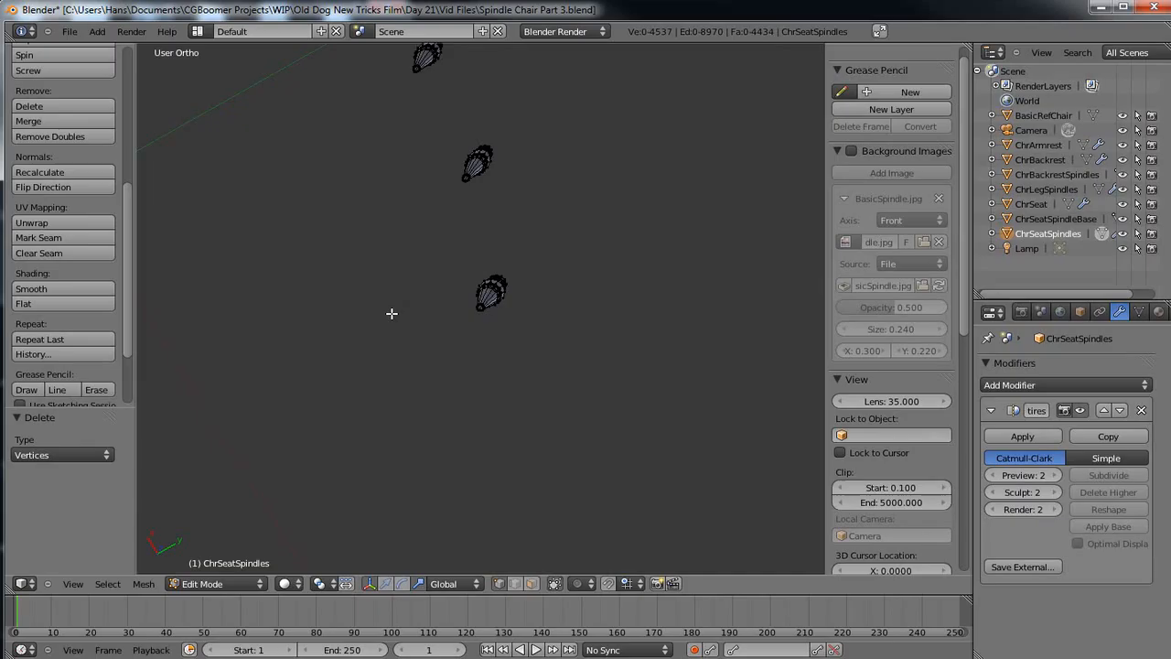
middle_click_drag(426, 366, 516, 264, "shift")
scroll(500, 288, "up", 10)
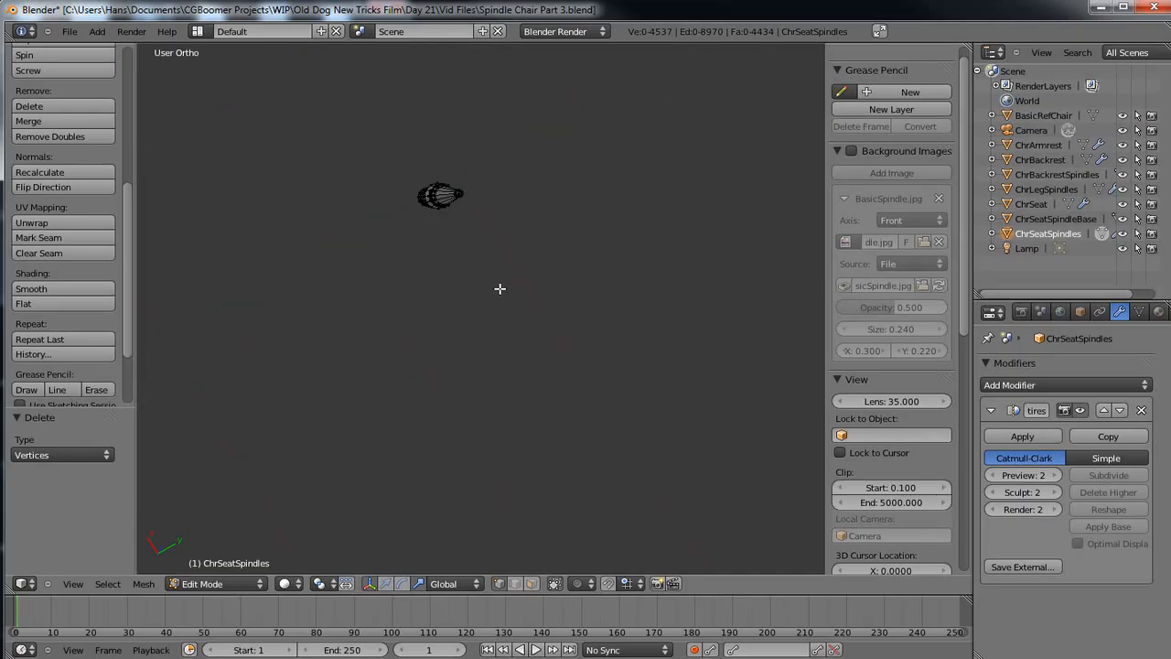
middle_click_drag(505, 198, 515, 437, "shift")
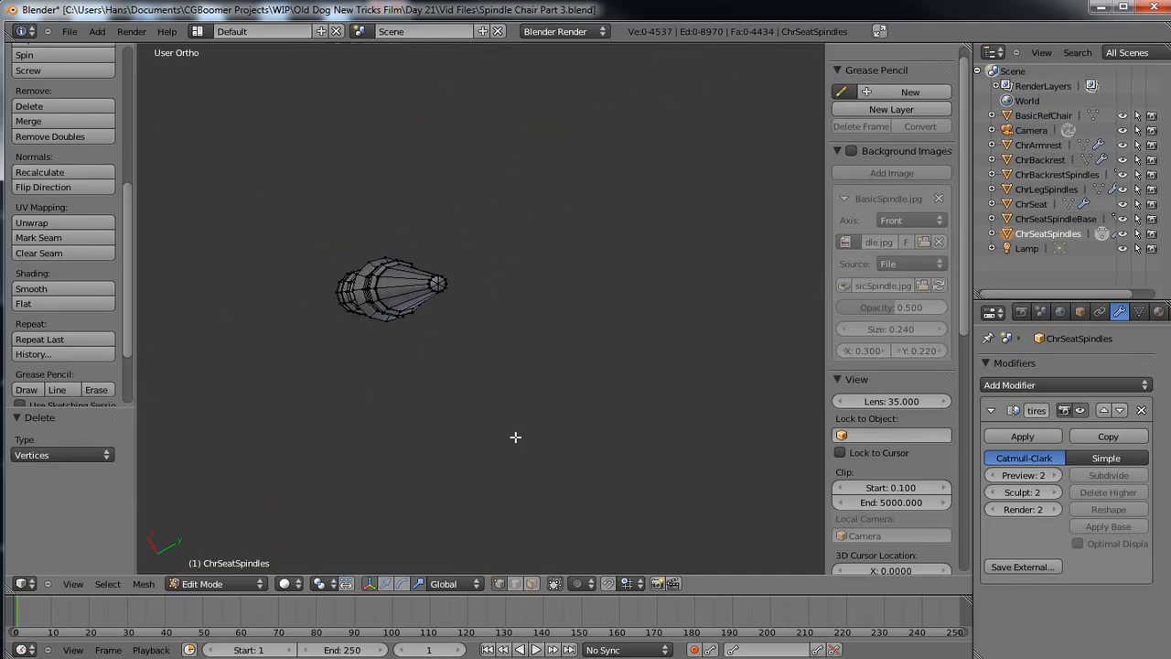
scroll(512, 418, "up", 3)
right_click(407, 265)
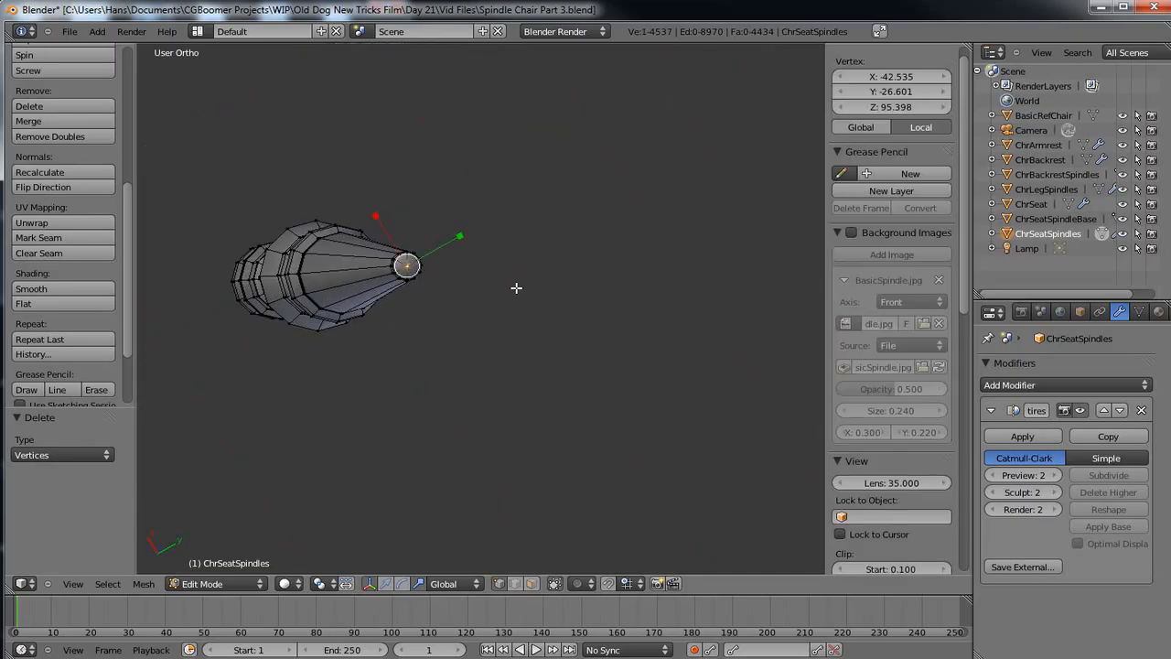
key("x")
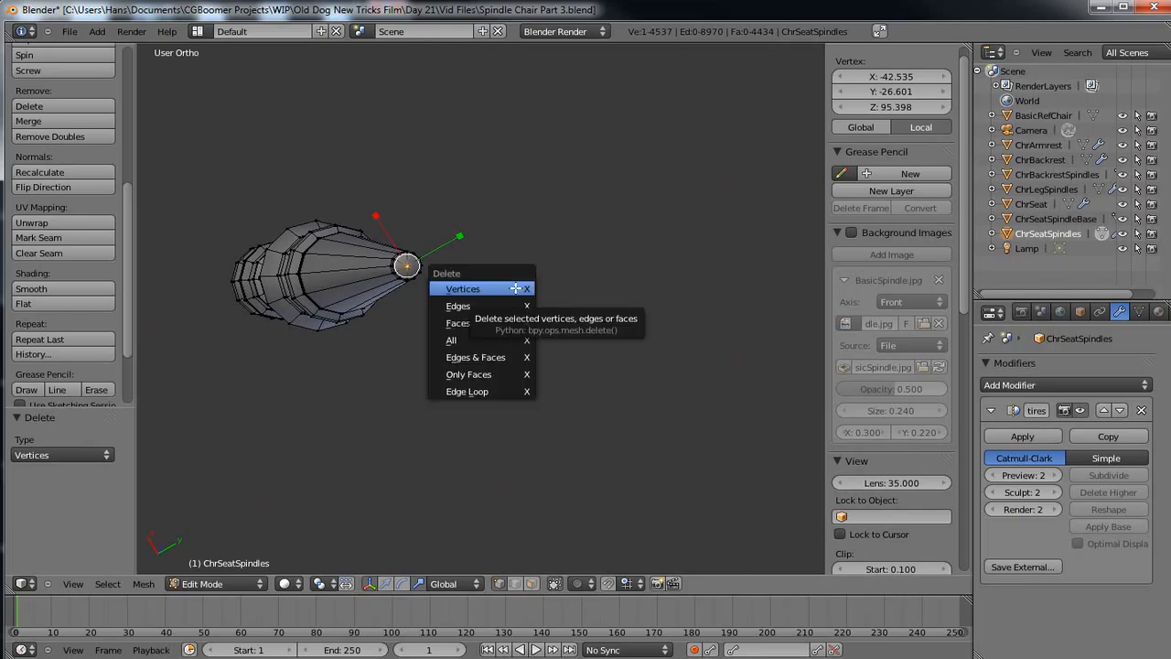
left_click(515, 288)
Return to Object Mode, move the seat spindles to the first layer and display that layer with the rest of the chair.
middle_click_drag(520, 212, 509, 266)
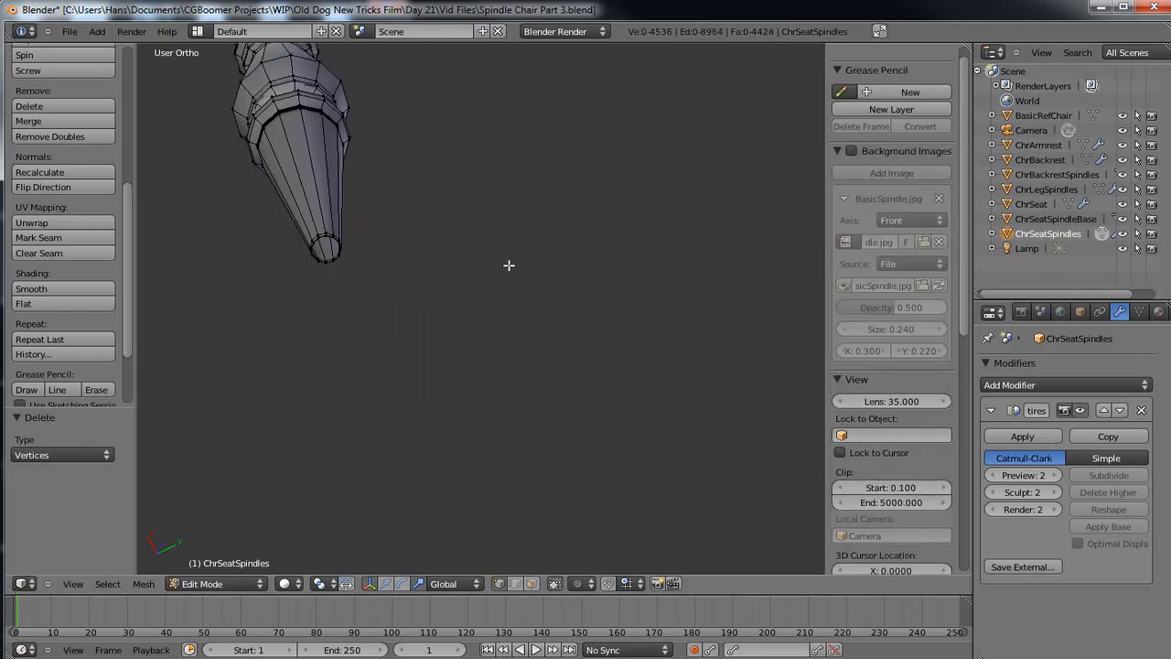
key("Tab")
scroll(509, 265, "down", 6)
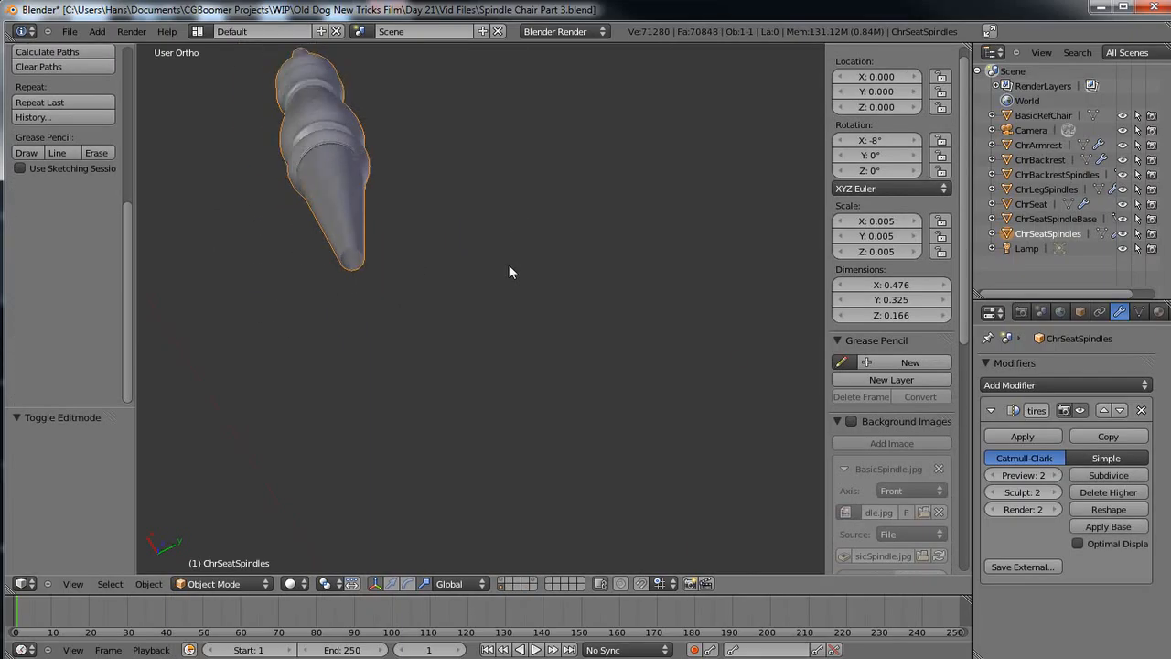
middle_click_drag(509, 291, 513, 338)
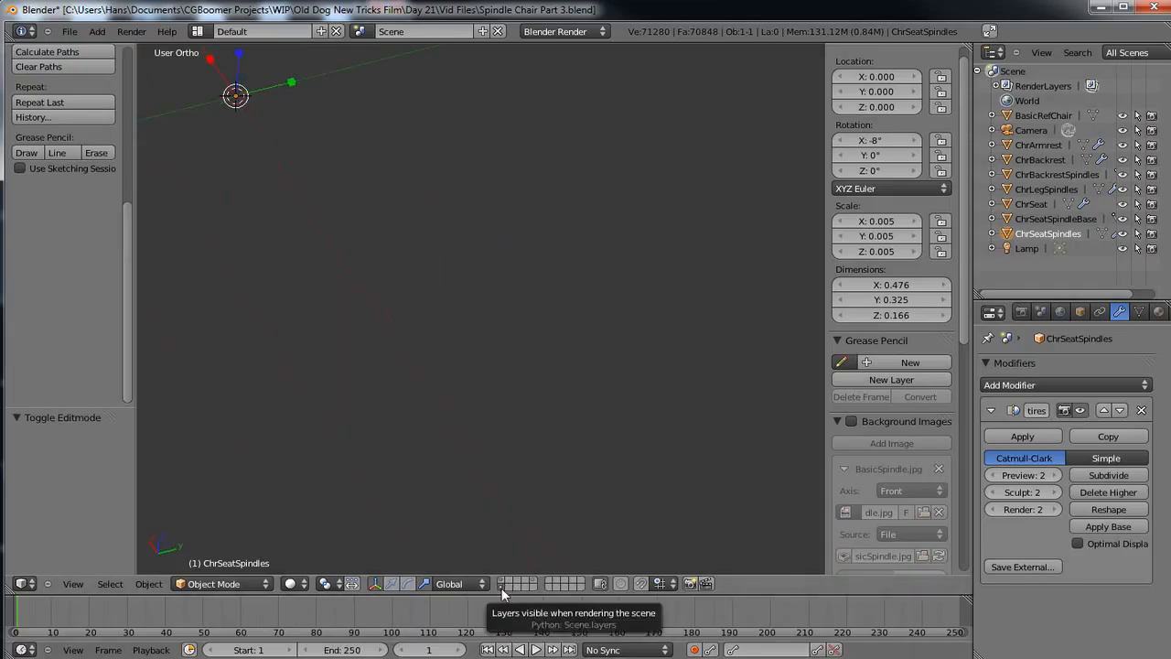
scroll(457, 341, "down", 8)
middle_click_drag(526, 255, 494, 450, "shift")
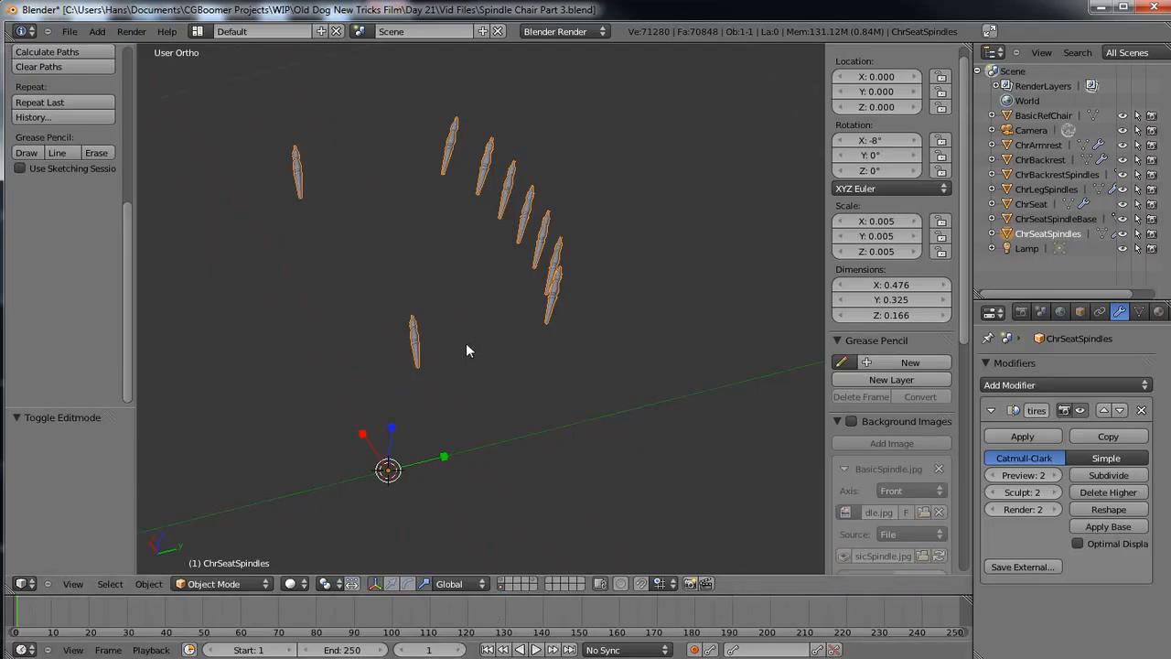
key("m")
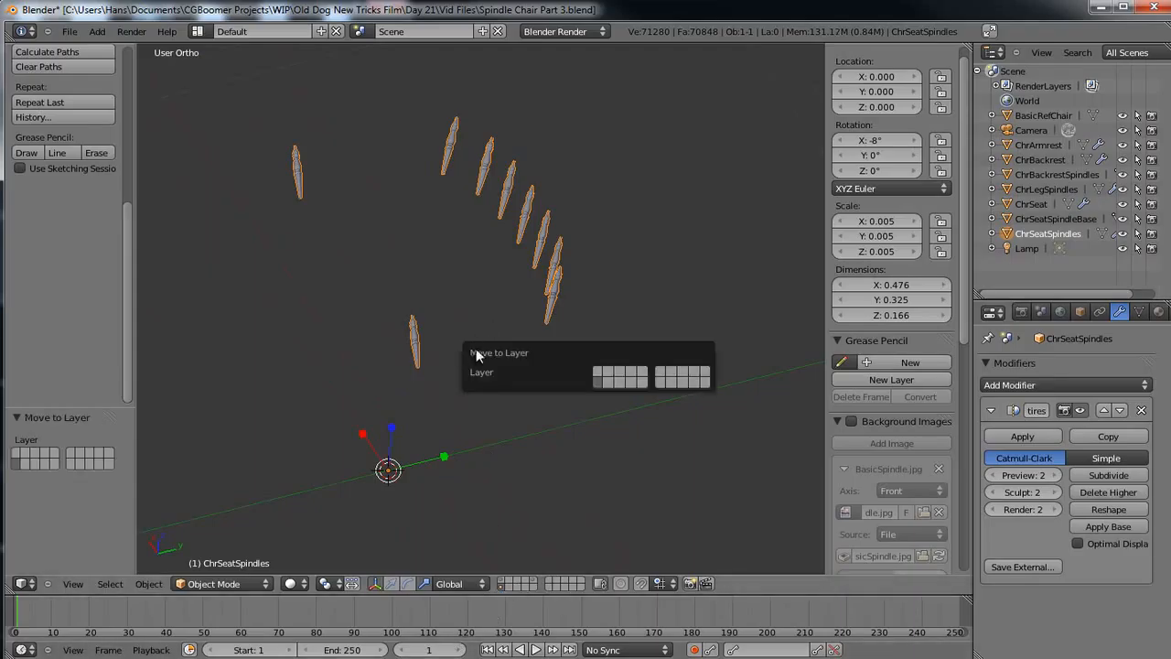
left_click(602, 377)
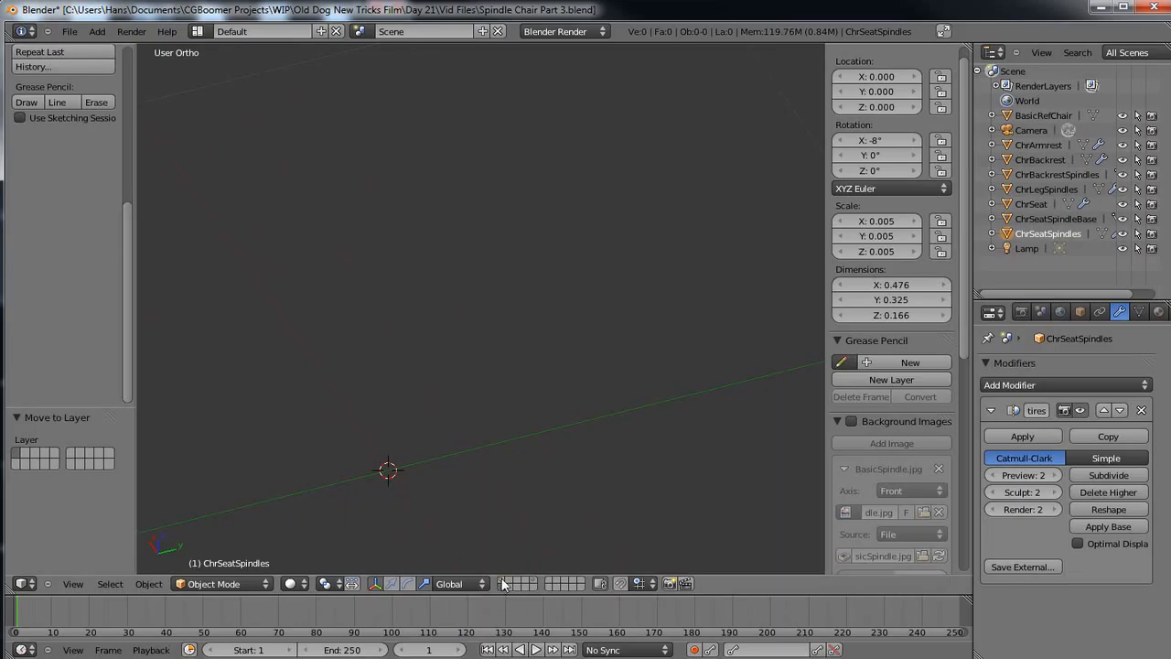
left_click(505, 579)
In Edit Mode on the seat spindles, select a lengthwise edge loop on the front spindle under the armrest's end.
middle_click_drag(546, 303, 543, 276)
scroll(538, 266, "down", 3)
scroll(514, 260, "up", 3)
middle_click_drag(446, 226, 692, 383, "shift")
scroll(505, 440, "up", 1)
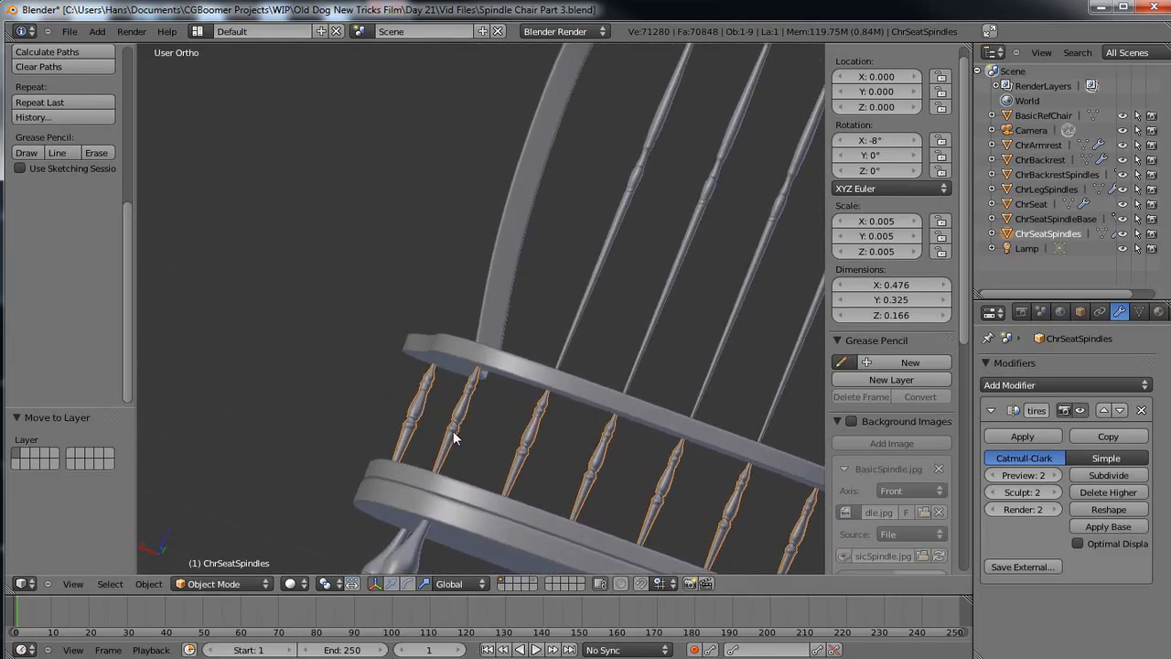
scroll(489, 476, "up", 1)
scroll(489, 476, "up", 1)
middle_click_drag(488, 472, 476, 353, "shift")
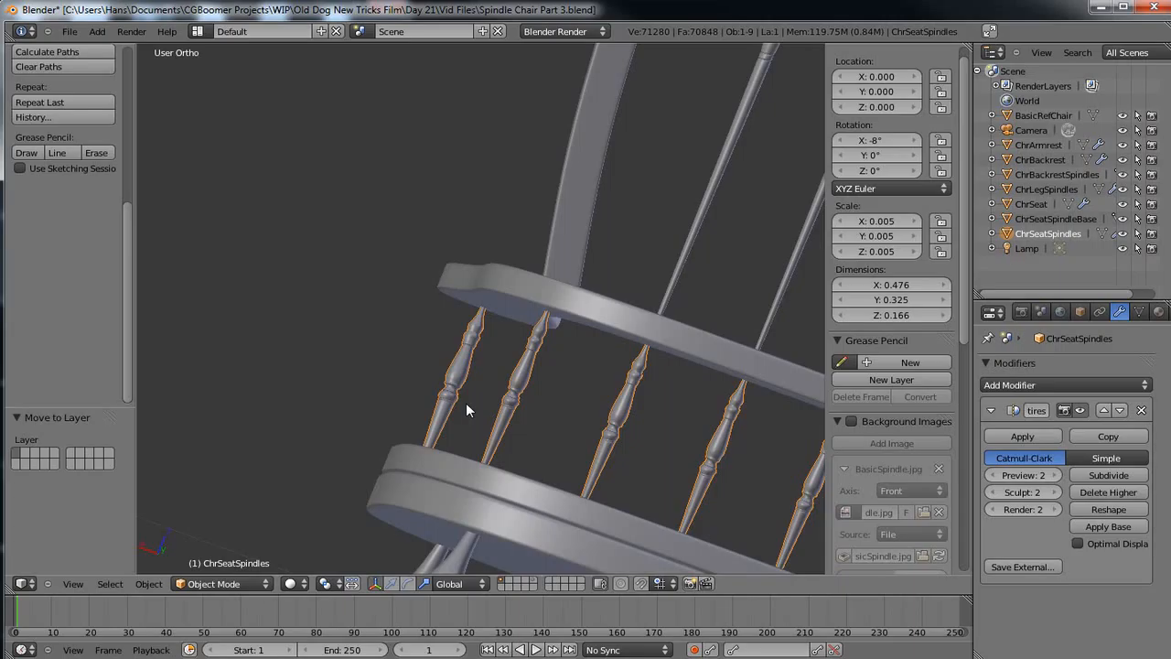
key("Tab")
scroll(468, 407, "up", 3)
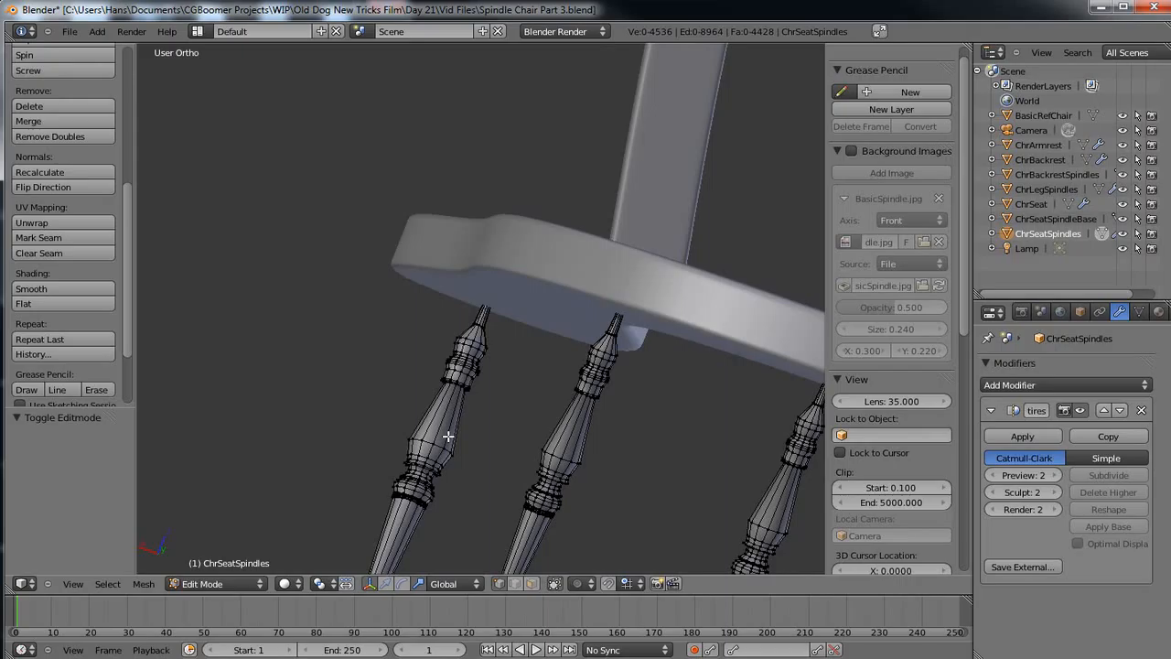
right_click(447, 436, "alt")
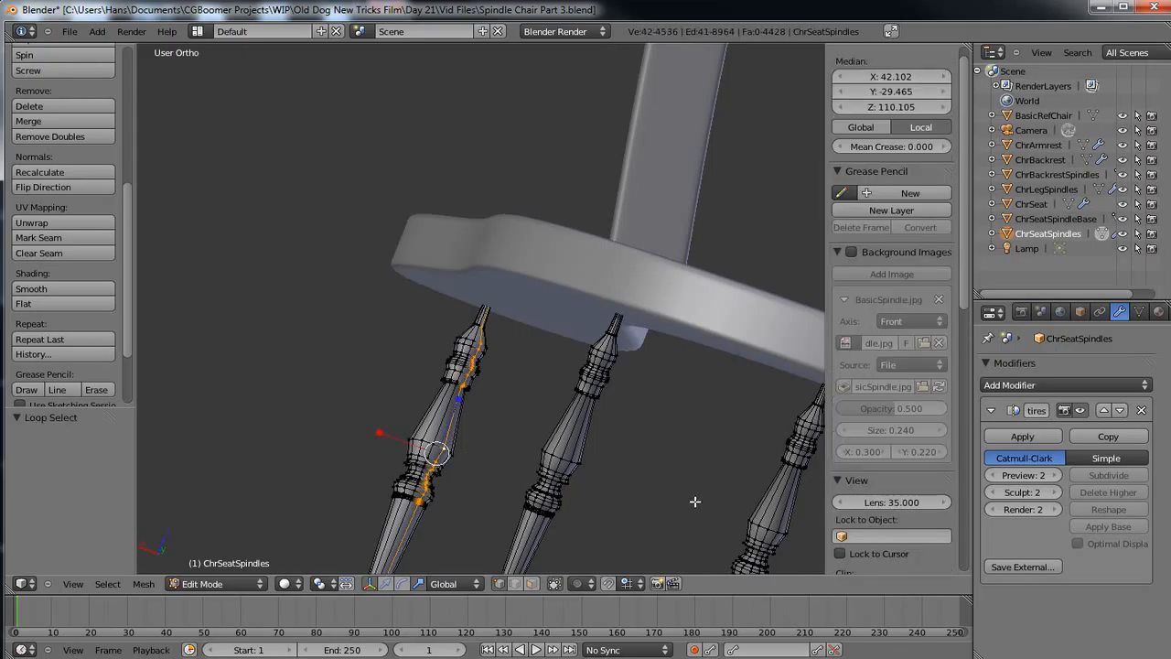
Add one lengthwise edge loop on each of the next three spindles in the curved row to the selection.
middle_click_drag(727, 326, 577, 385)
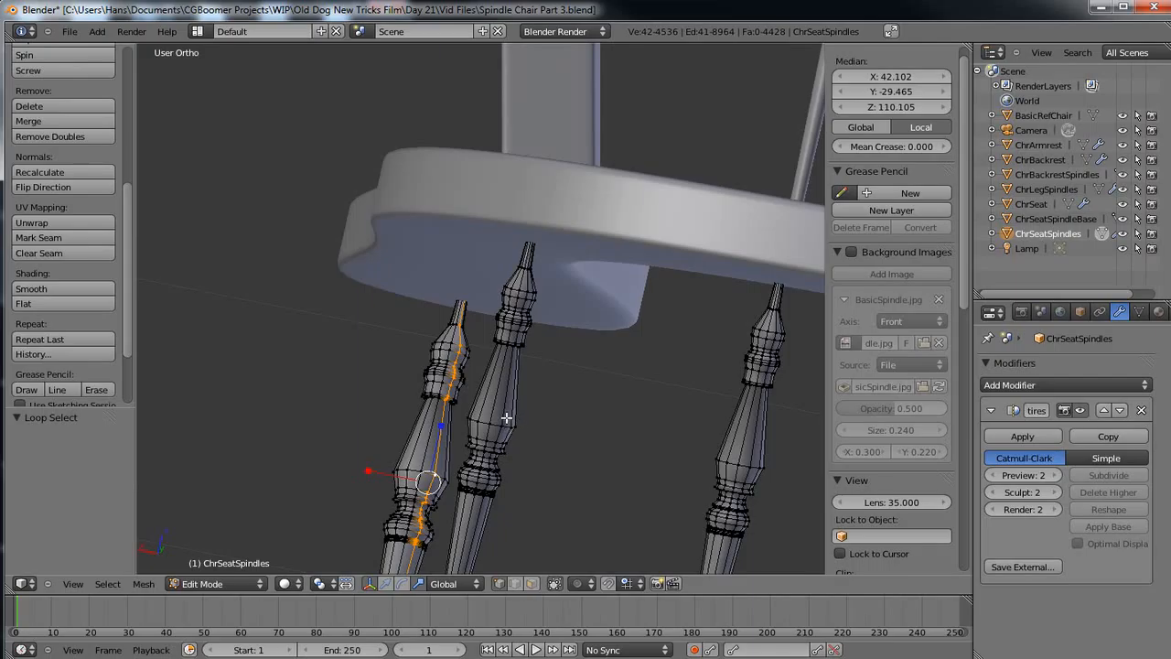
left_click(501, 408, "alt+shift")
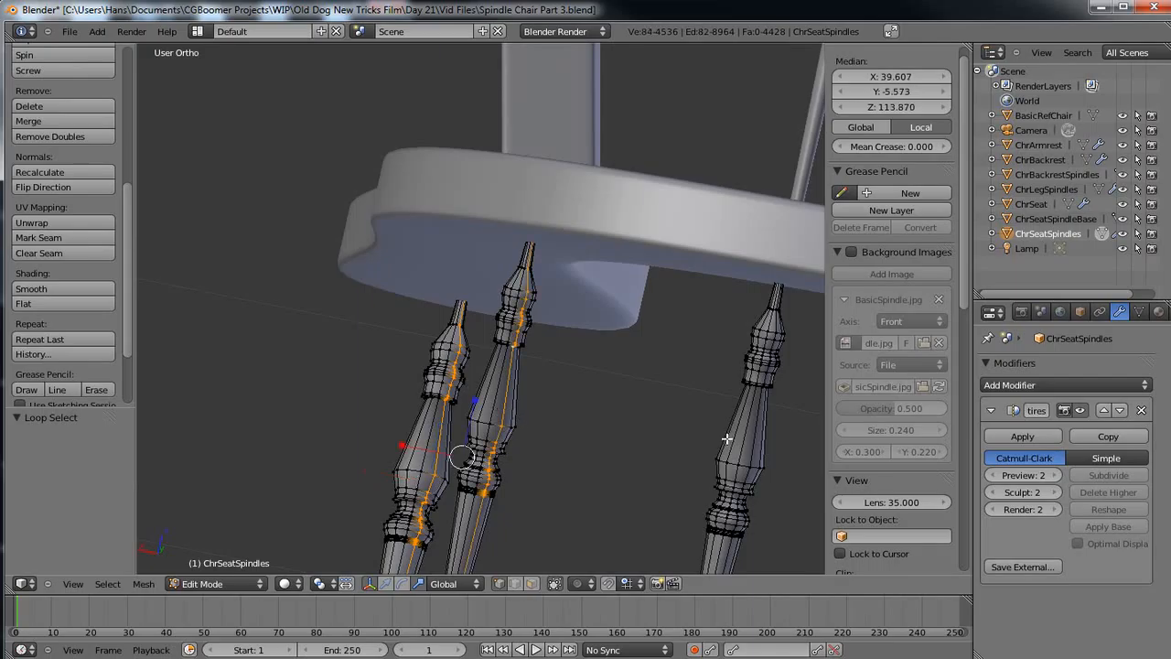
left_click(754, 451, "alt+shift")
scroll(713, 264, "up", 5)
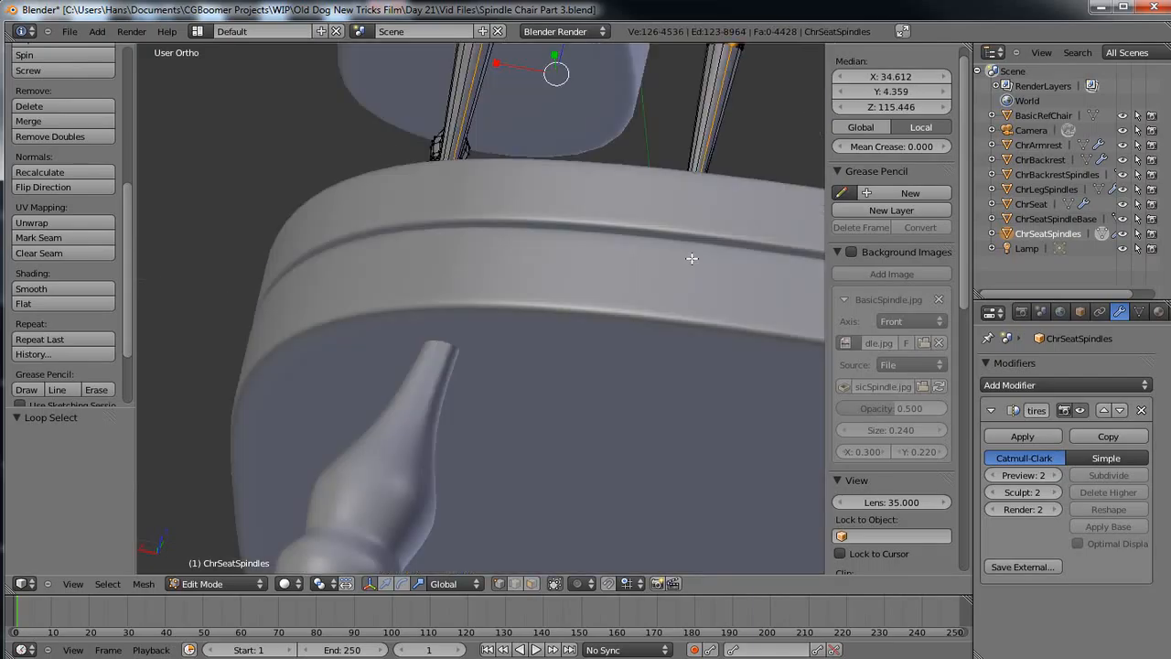
scroll(679, 267, "down", 4)
middle_click_drag(687, 247, 670, 284)
left_click(735, 212, "alt+shift")
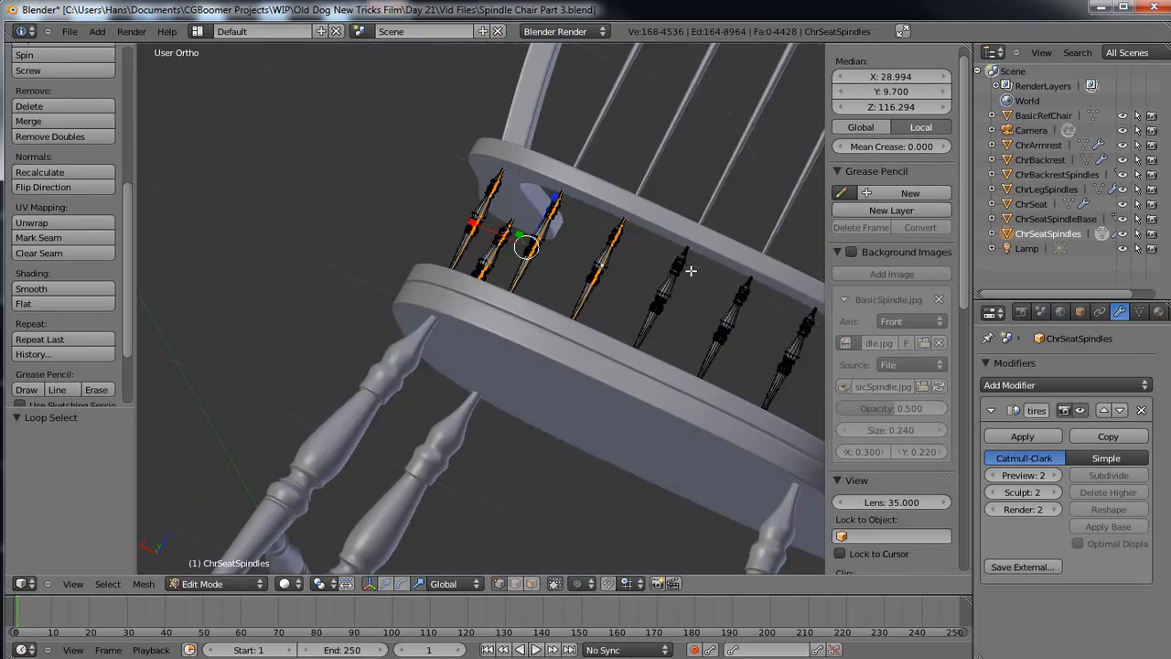
Add one lengthwise edge loop on each of the remaining four spindles in the curved row to the selection.
middle_click_drag(678, 322, 711, 275)
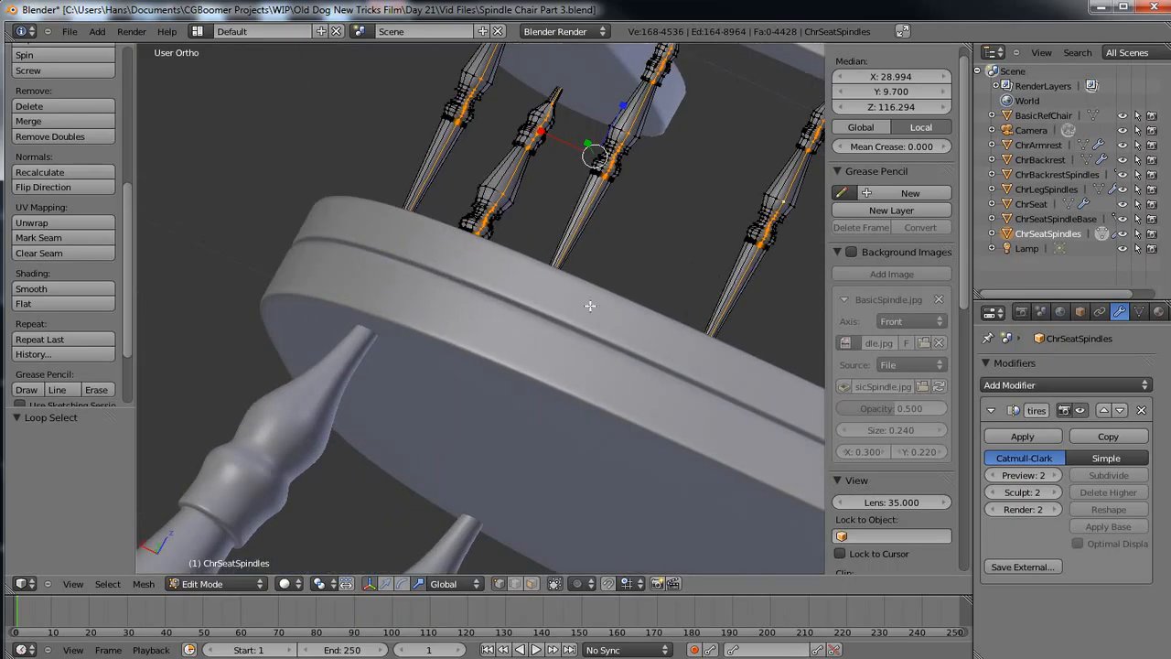
middle_click_drag(649, 233, 254, 272)
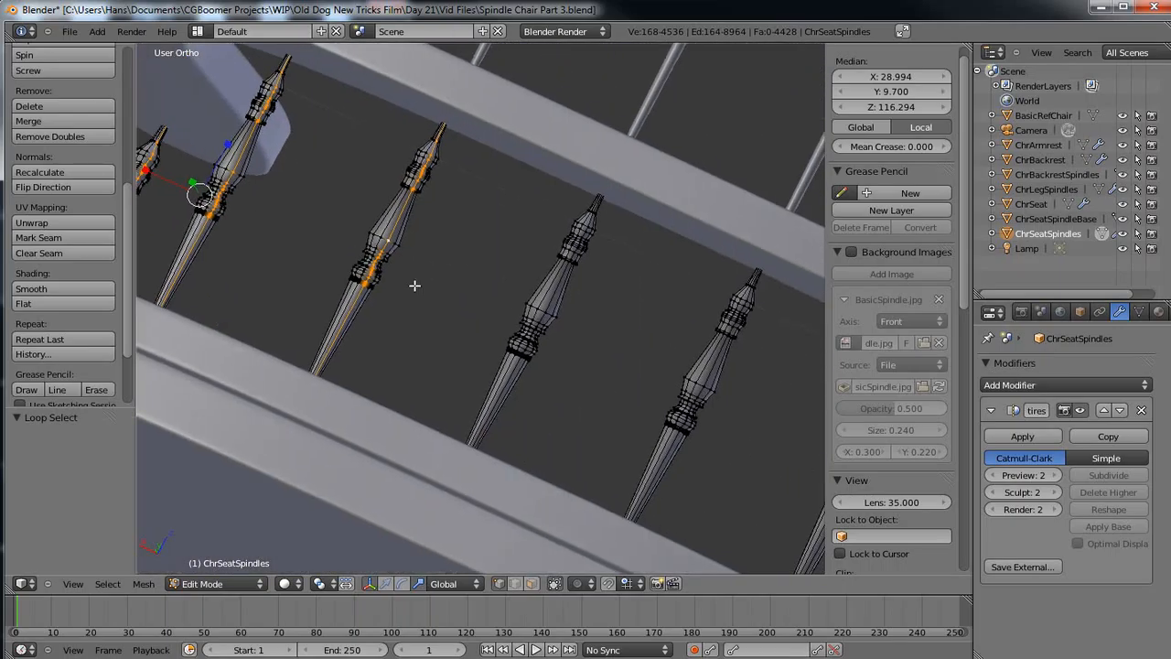
right_click(547, 299, "alt+shift")
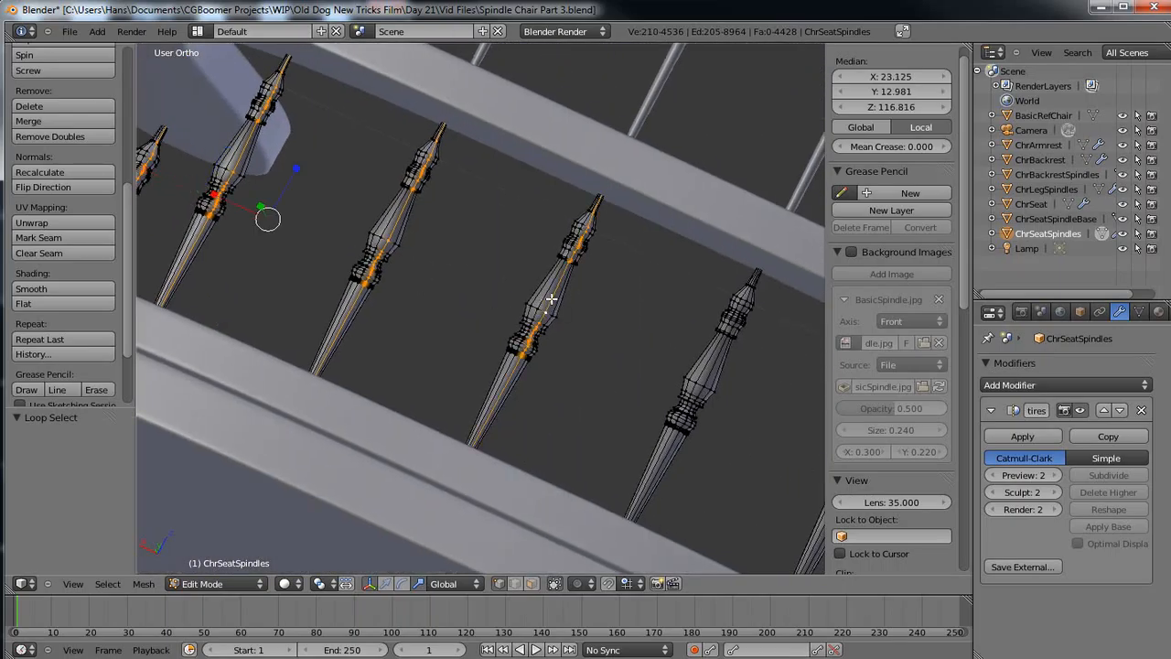
right_click(712, 373, "alt+shift")
scroll(784, 392, "down", 2)
scroll(706, 413, "up", 4)
middle_click_drag(670, 392, 536, 345)
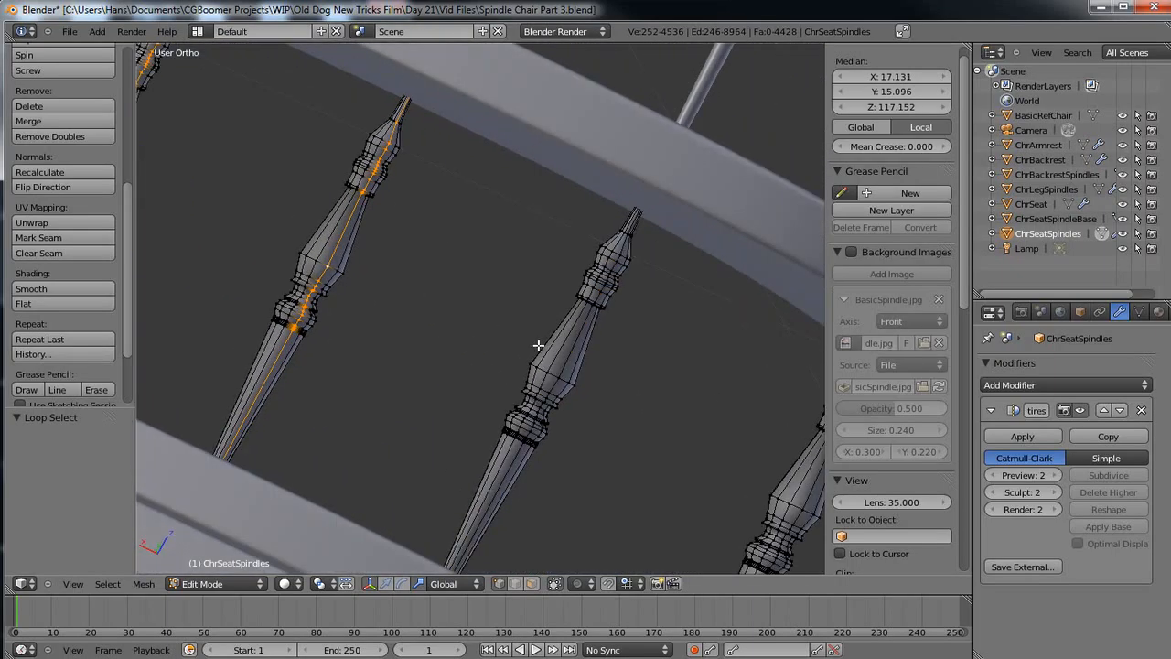
right_click(564, 363, "alt+shift")
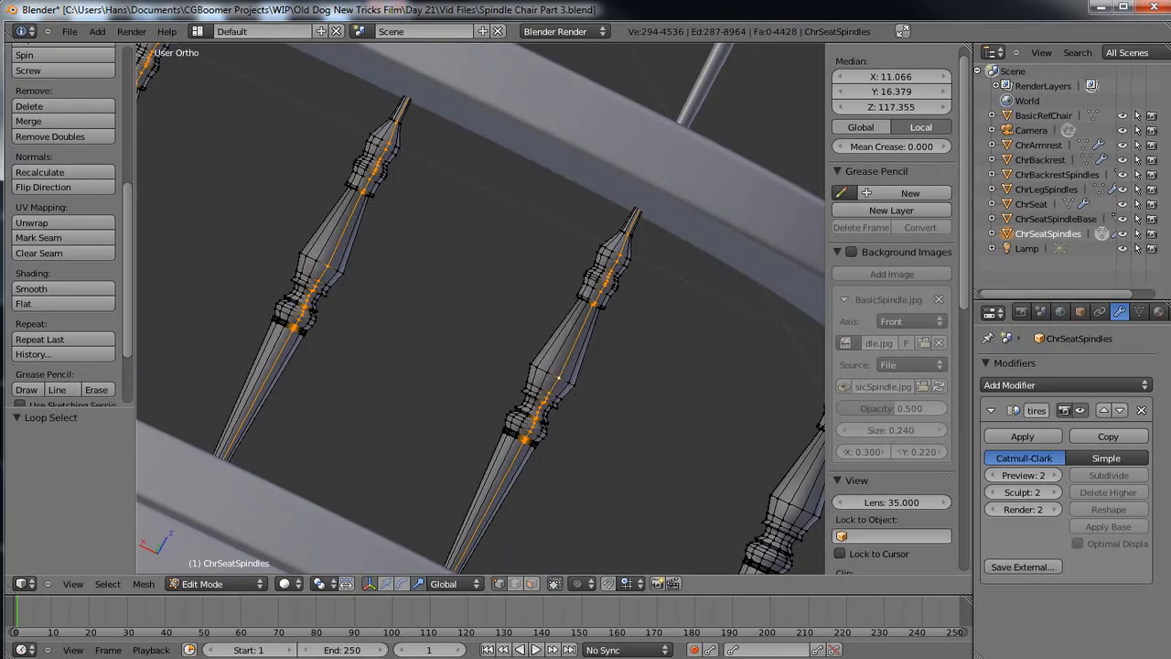
right_click(805, 492, "alt+shift")
Add a lengthwise edge loop on the last seat spindle to the selection and mark all the selected loops as seams.
scroll(696, 410, "down", 2)
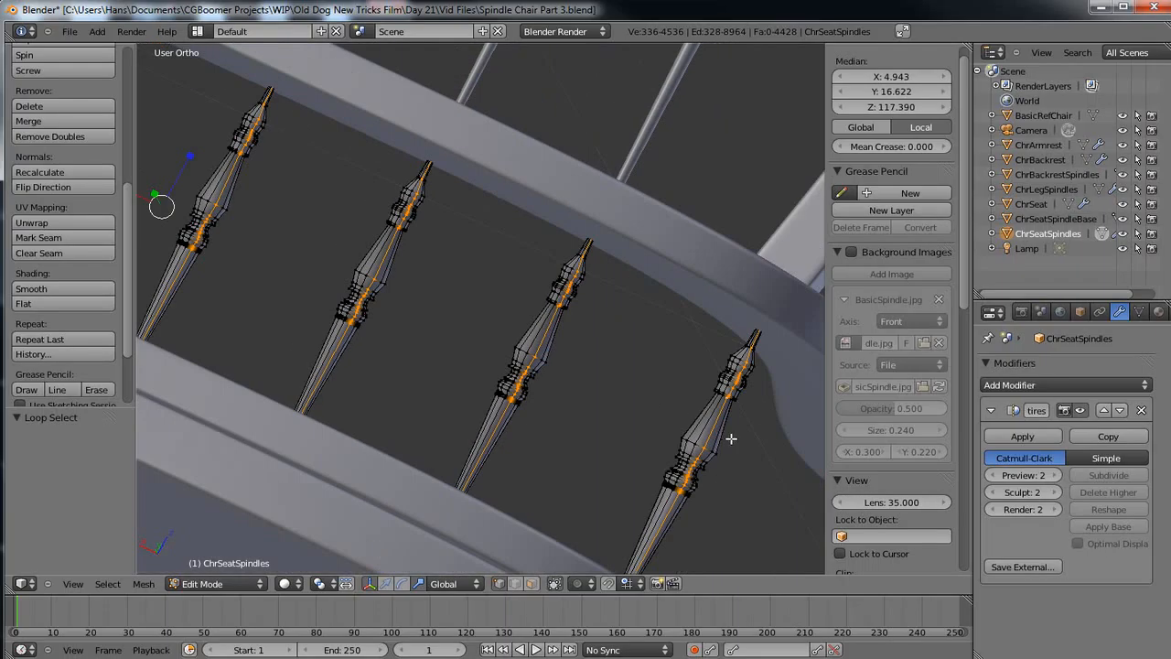
scroll(732, 440, "down", 3)
middle_click_drag(667, 457, 675, 497)
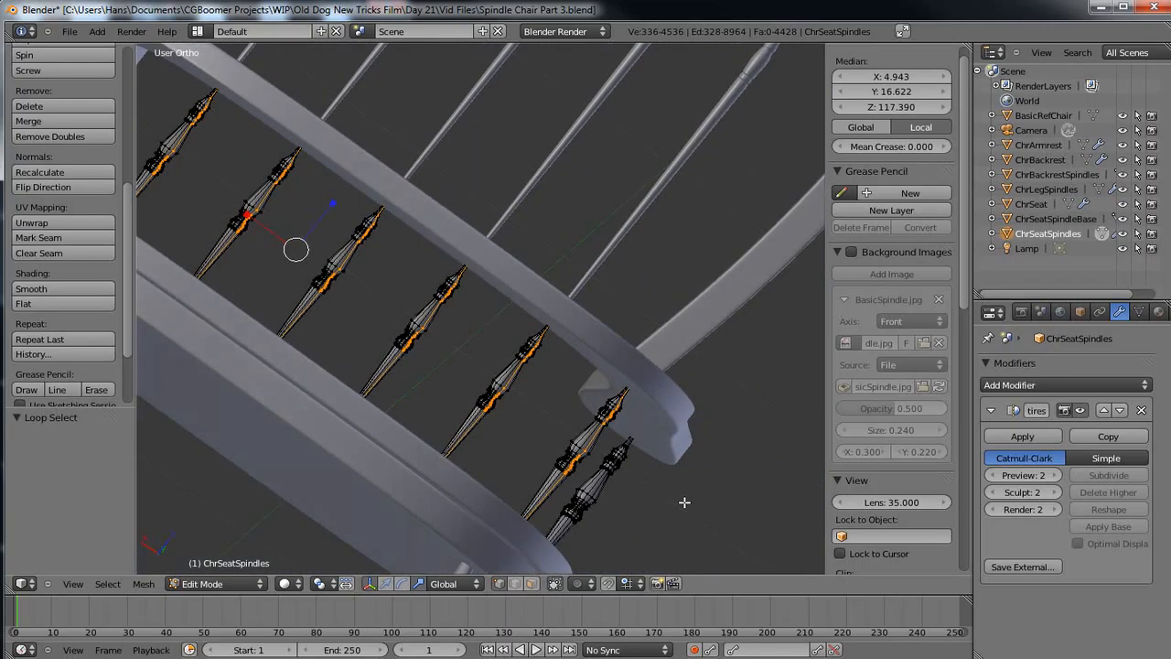
scroll(678, 502, "up", 2)
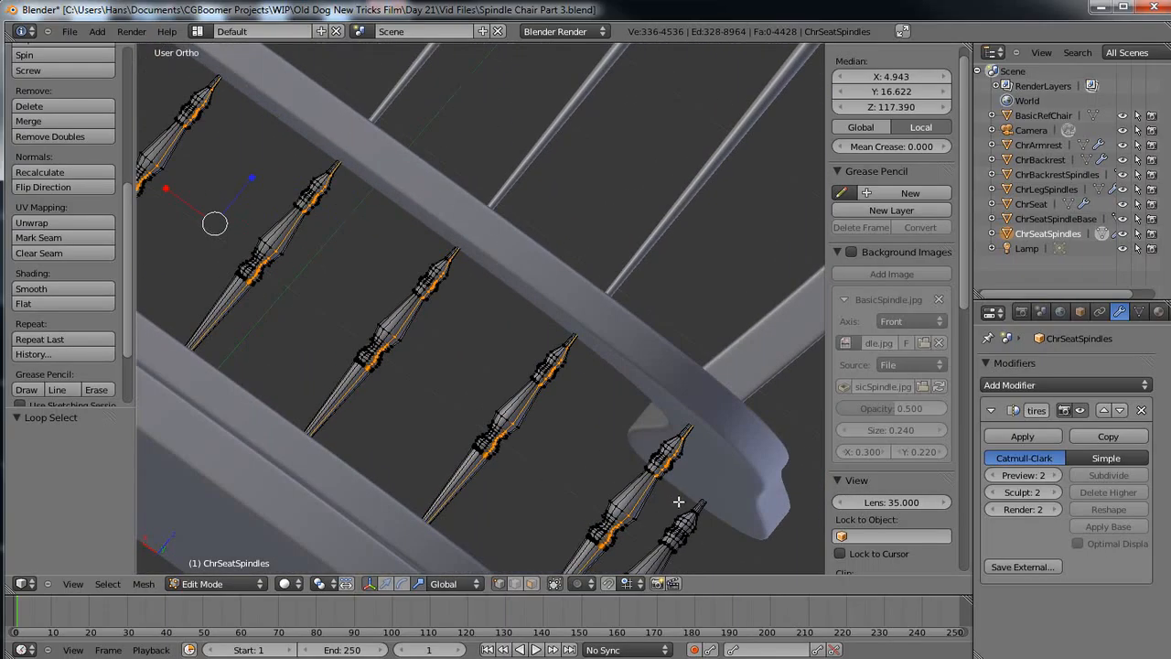
right_click(655, 562, "alt+shift")
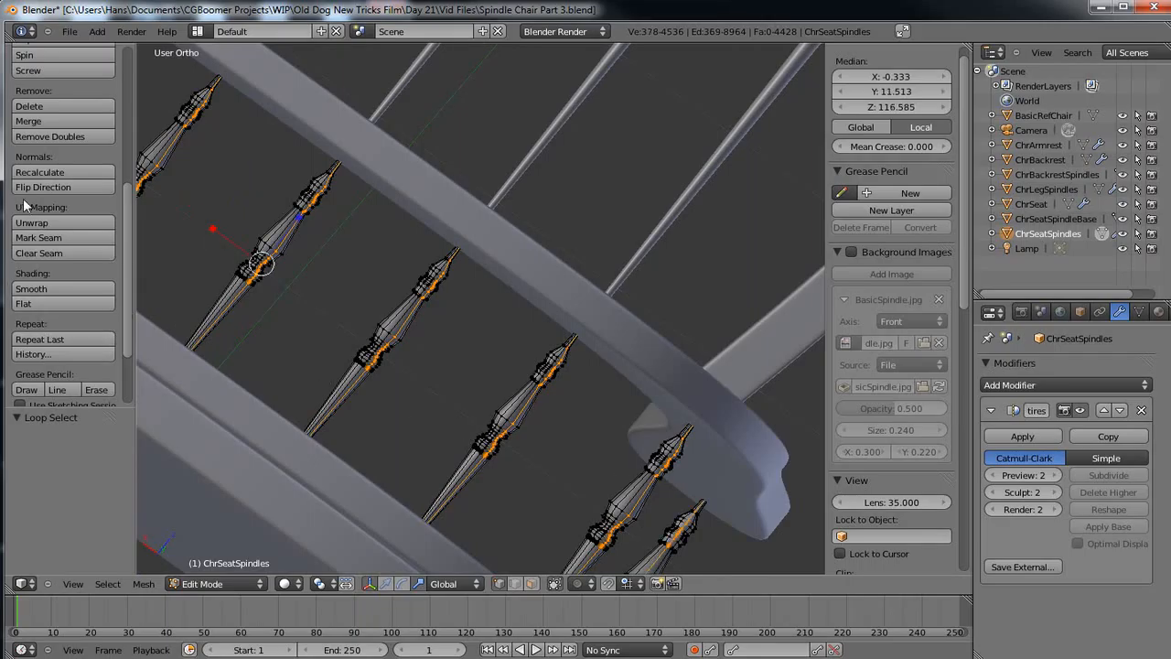
left_click(41, 239)
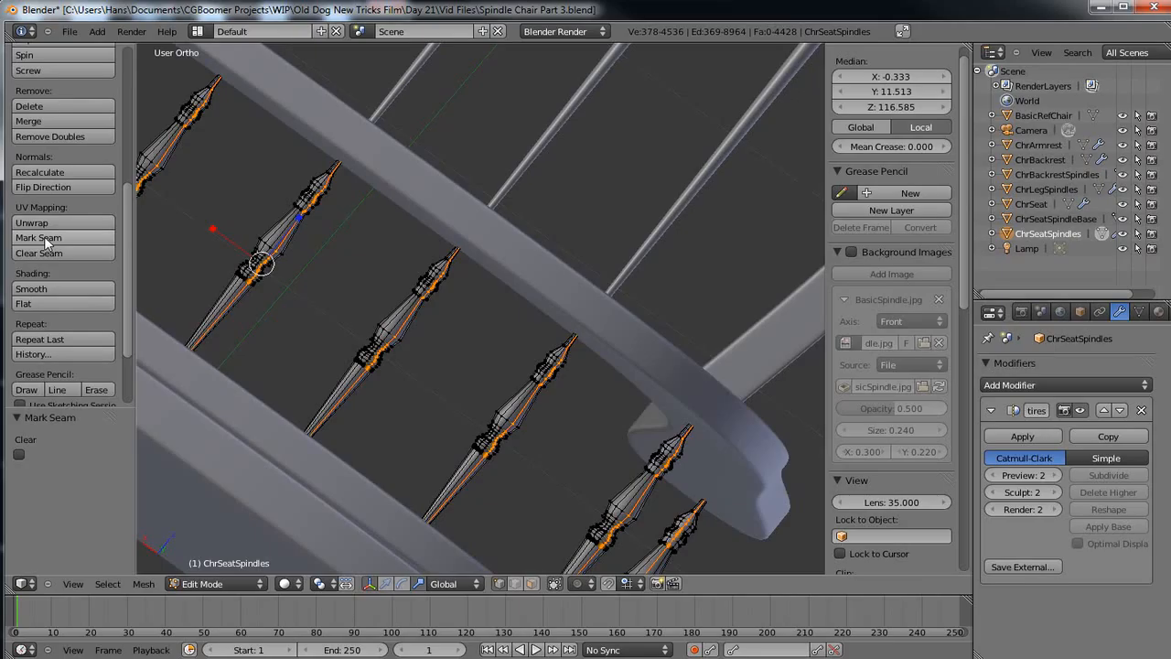
In Object Mode, move the backrest spindles to layer 11 and display only that layer.
middle_click_drag(353, 391, 350, 388)
middle_click_drag(342, 196, 392, 149)
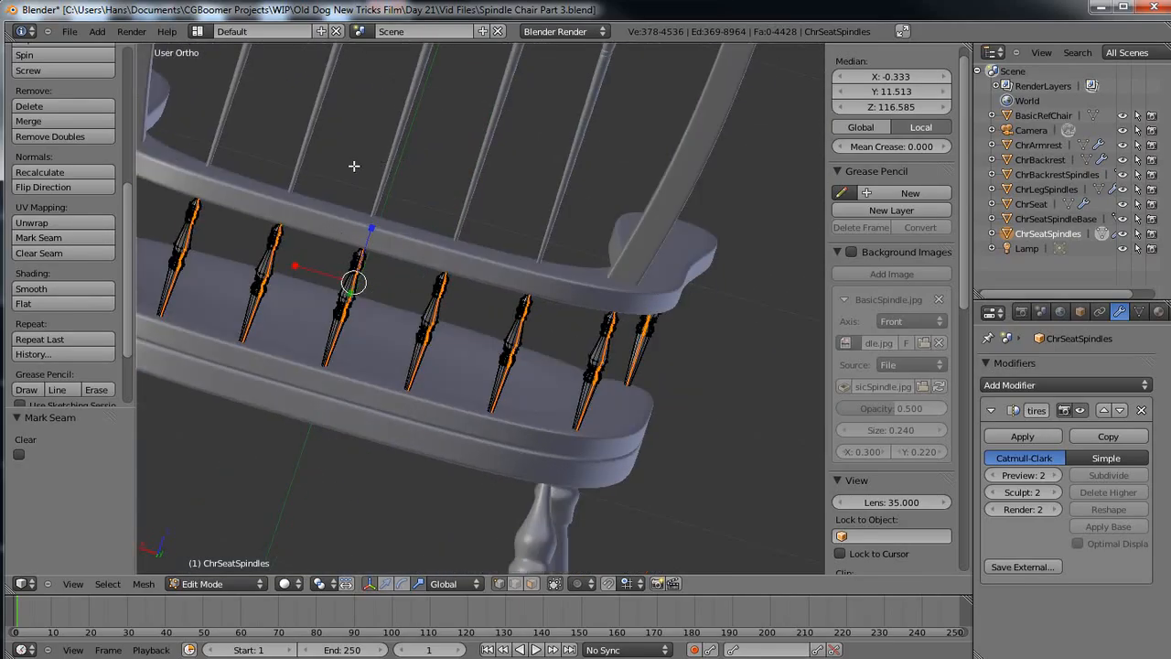
key("Tab")
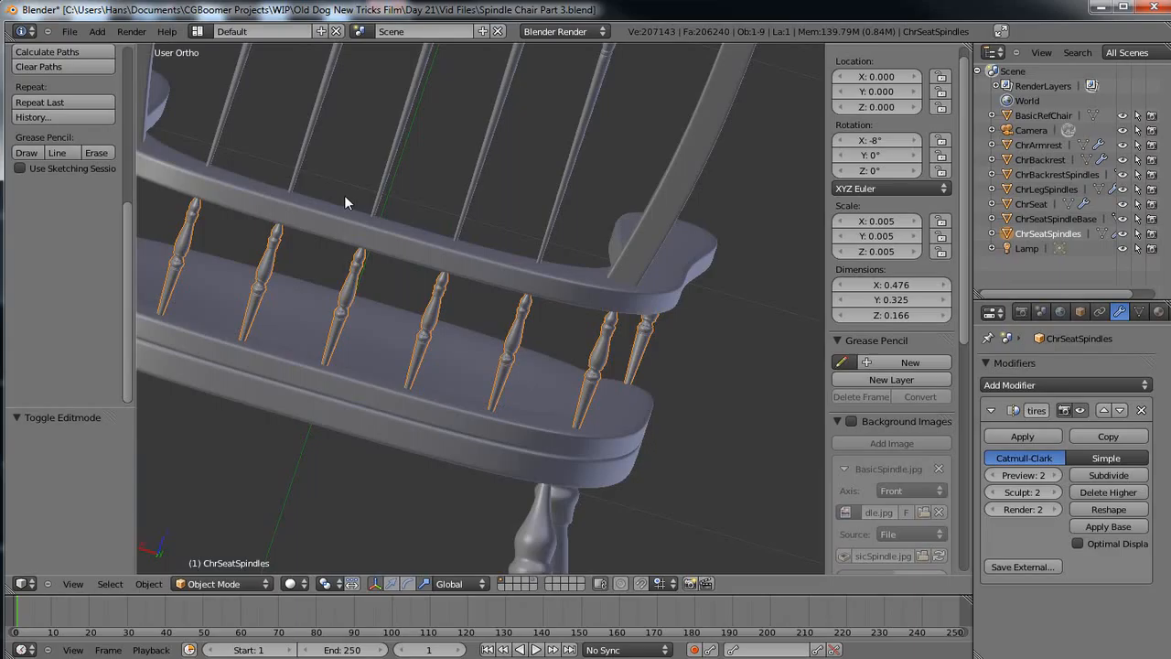
middle_click_drag(345, 196, 482, 321)
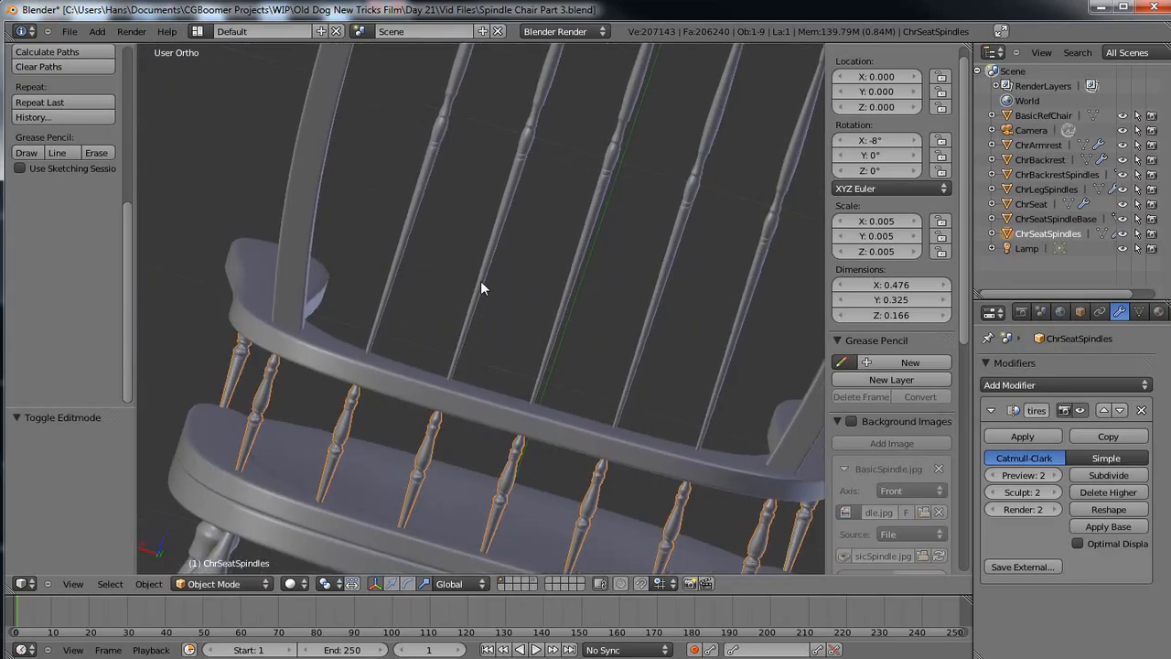
right_click(481, 280)
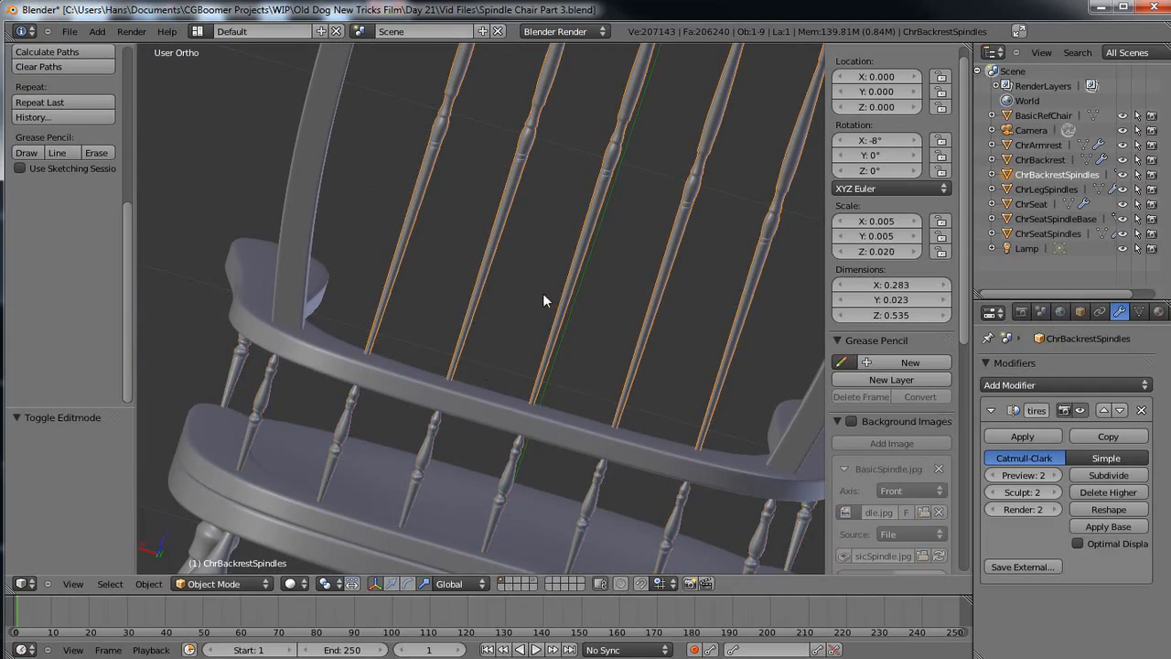
scroll(545, 311, "down", 3)
middle_click_drag(592, 267, 544, 336)
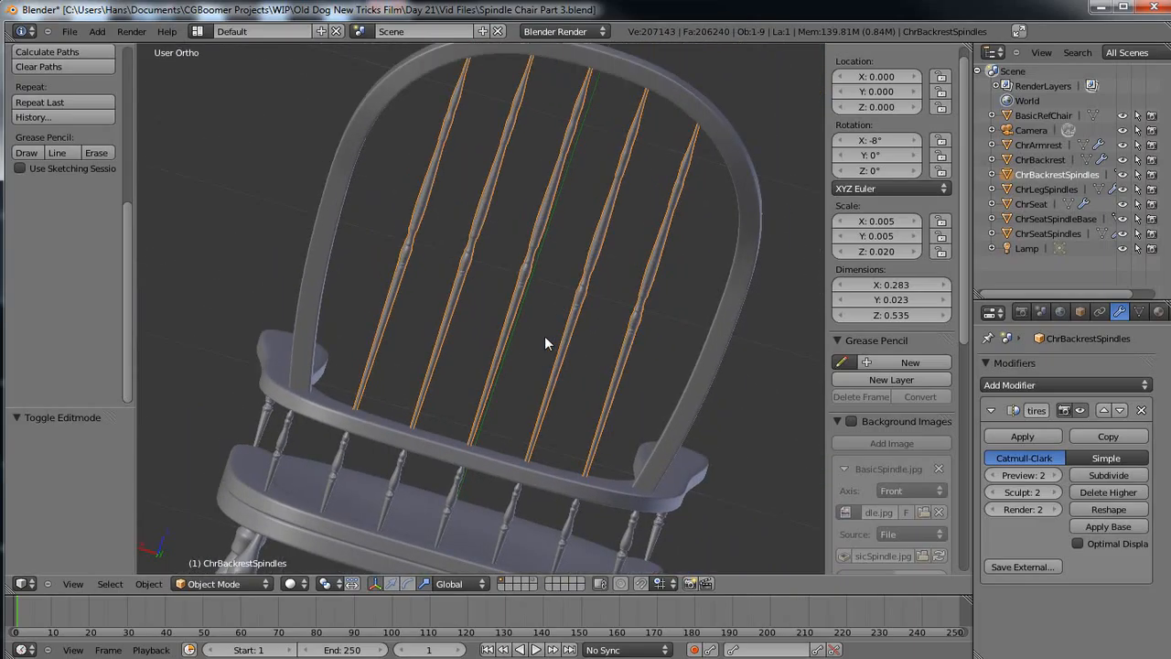
key("m")
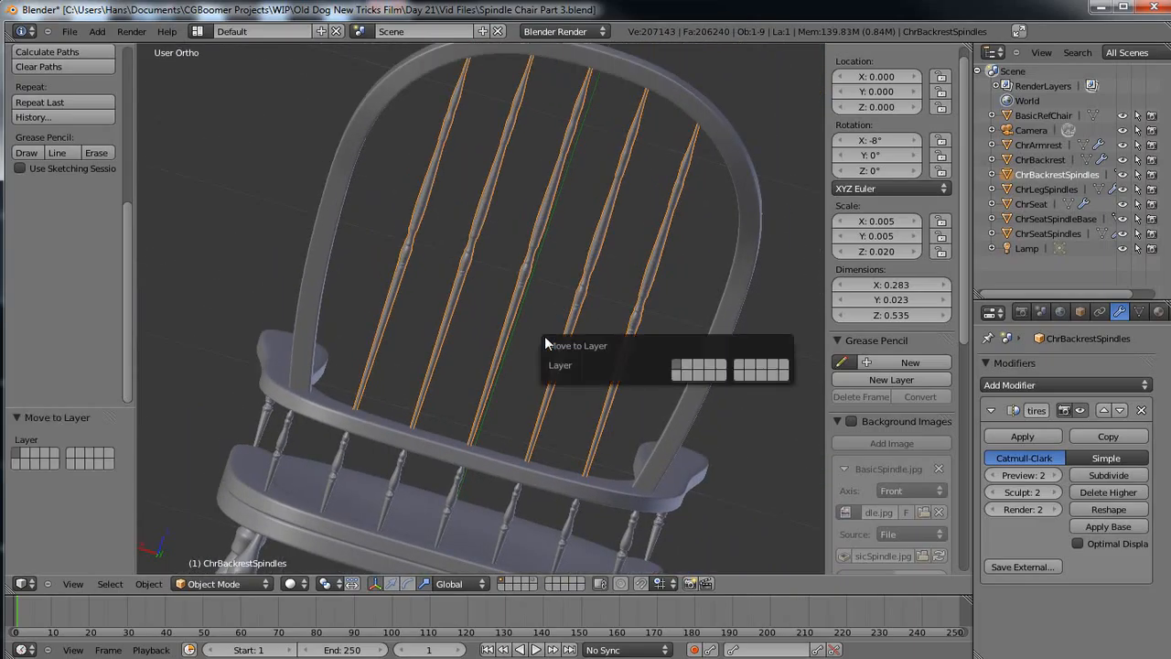
left_click(679, 375)
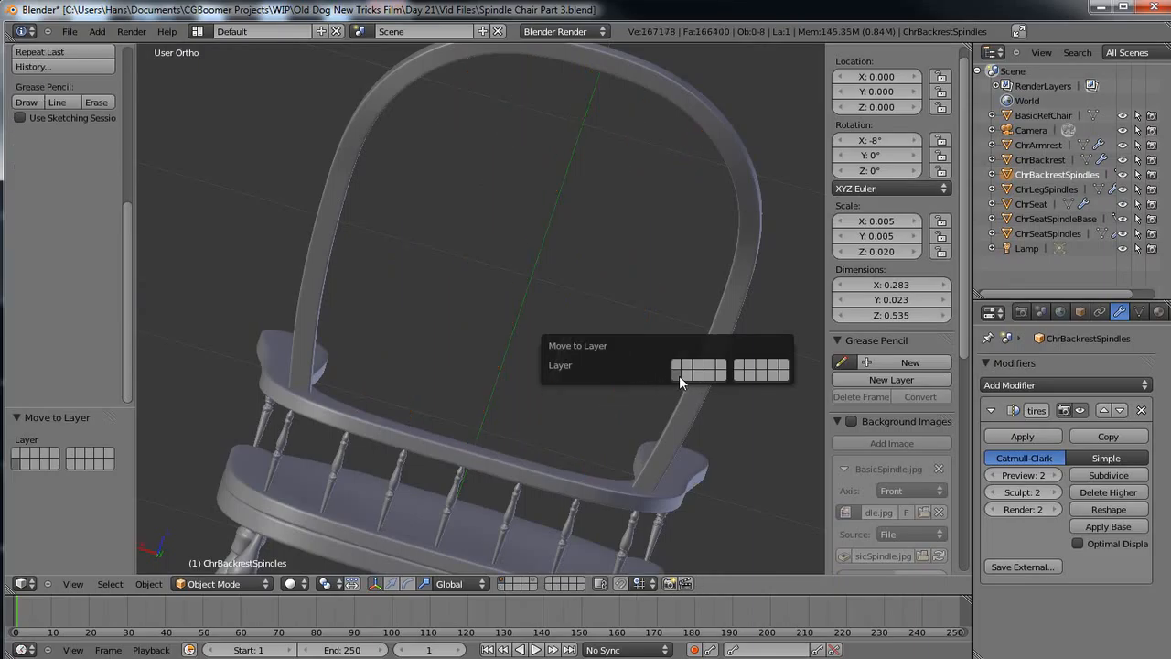
left_click(501, 588)
In Edit Mode on the backrest spindles, delete the centre vertex of the lower end cap on the first outer spindle.
middle_click_drag(473, 473, 510, 209)
middle_click_drag(446, 403, 449, 335)
scroll(449, 339, "up", 4)
scroll(458, 331, "down", 5)
scroll(478, 321, "up", 6)
middle_click_drag(432, 383, 520, 108, "shift")
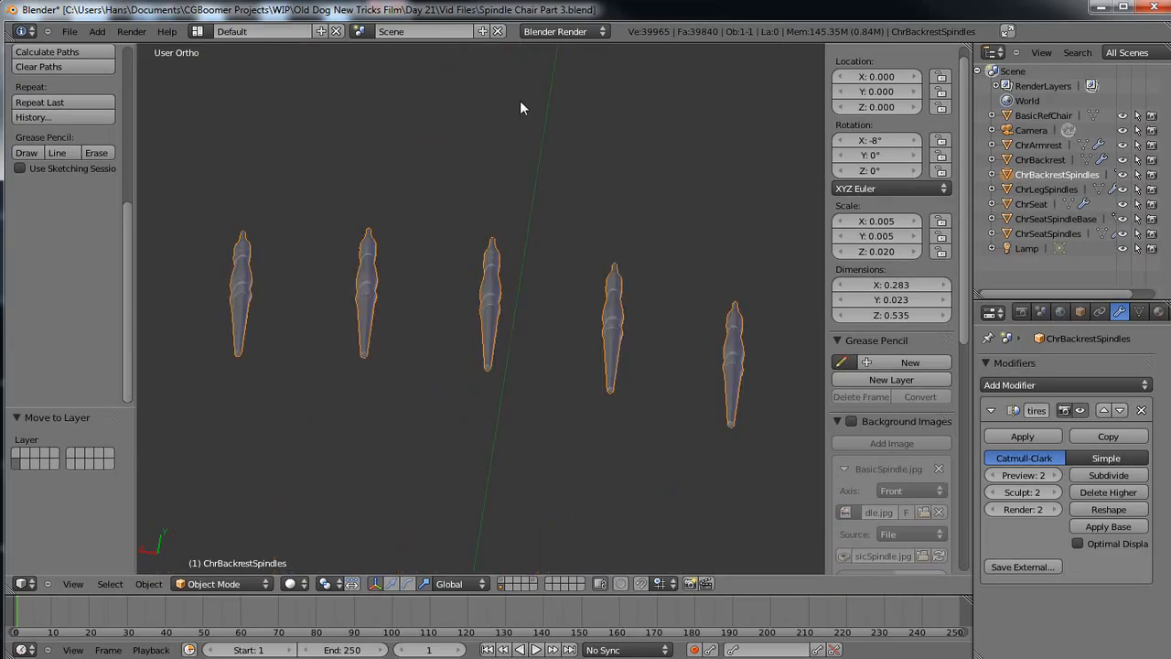
key("Tab")
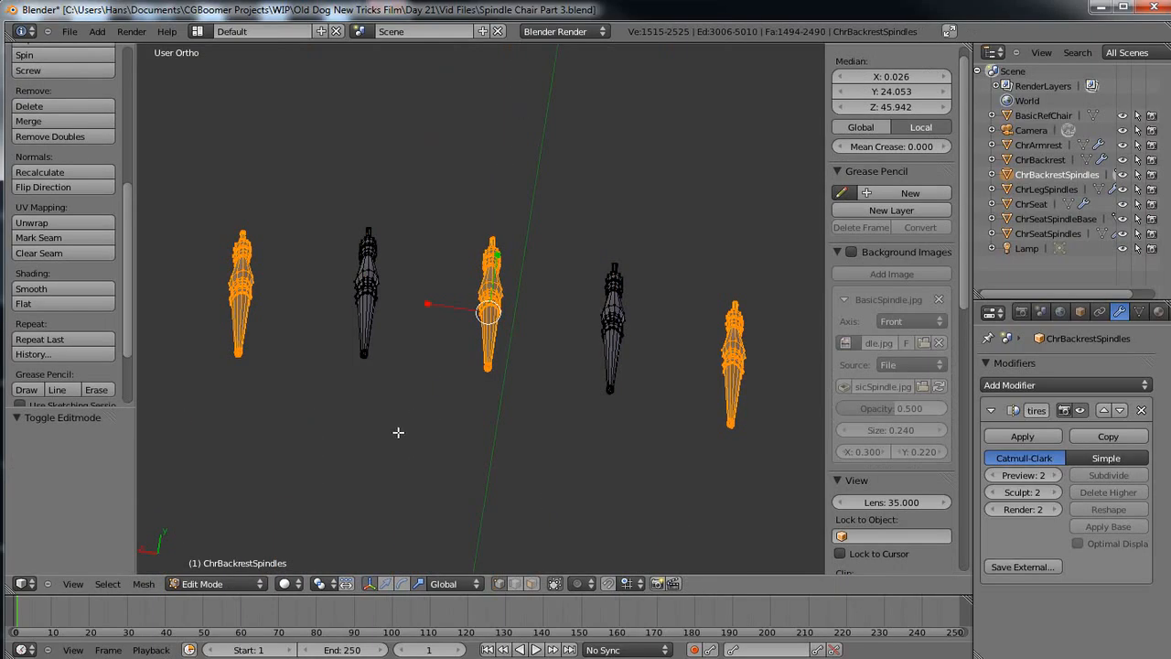
scroll(379, 418, "up", 3)
middle_click_drag(379, 419, 689, 272, "shift")
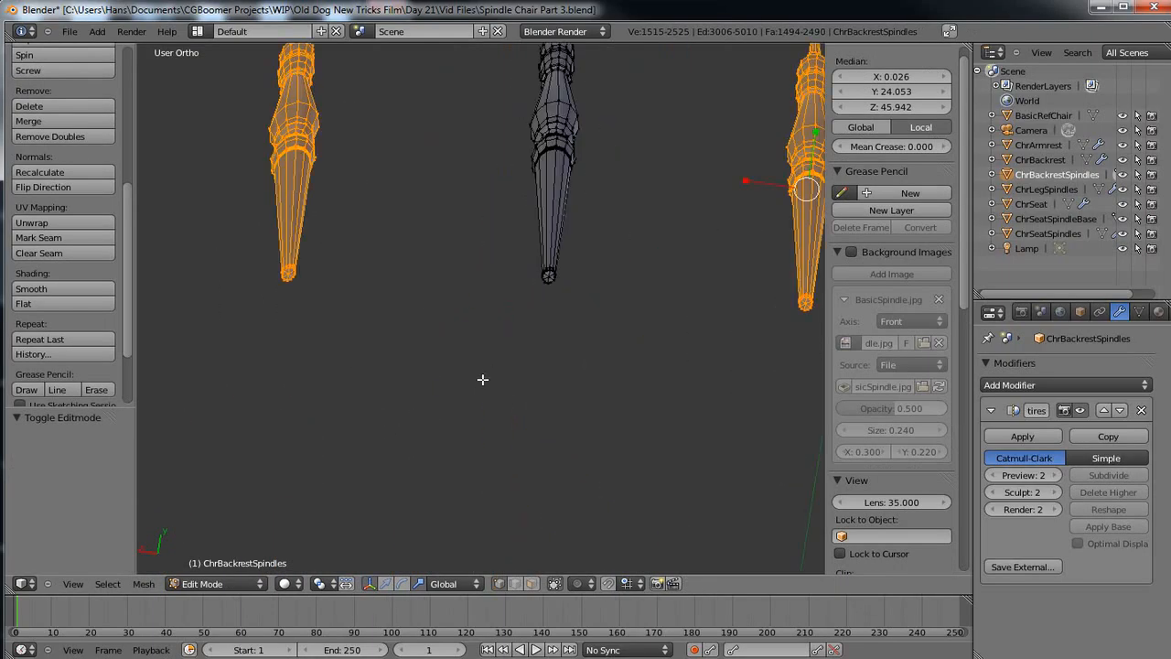
scroll(482, 380, "up", 3)
scroll(499, 293, "up", 3, "ctrl")
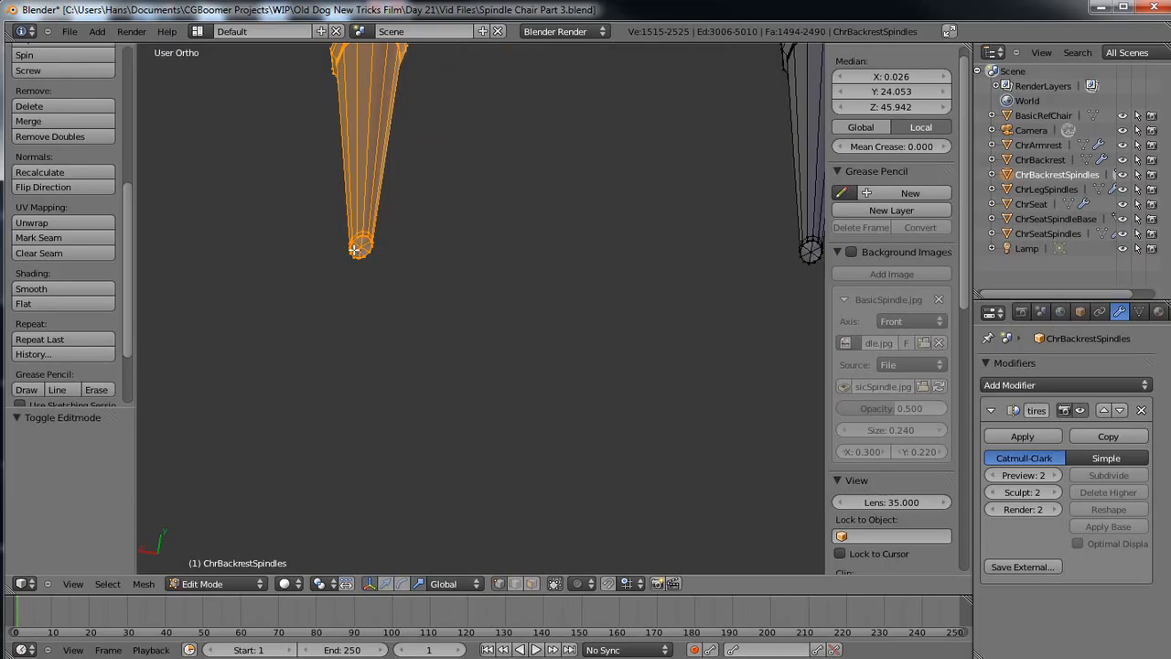
right_click(361, 246)
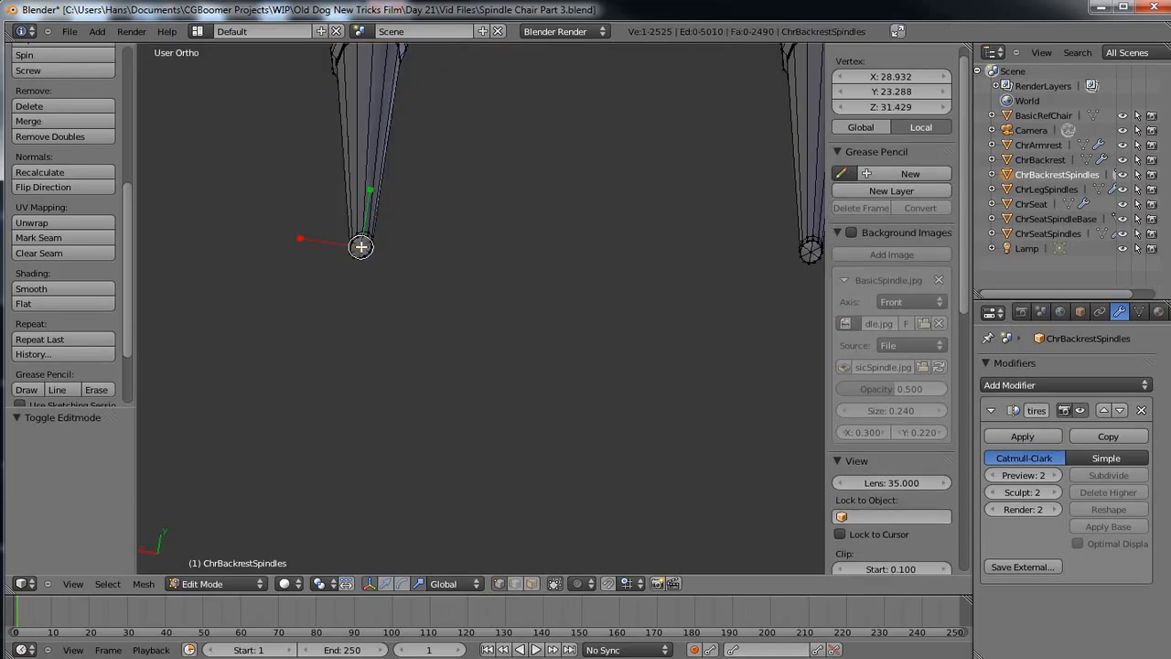
key("x")
left_click(421, 300)
Delete the centre vertices of the lower end caps on the second and the middle backrest spindles.
middle_click_drag(503, 257, 147, 274, "shift")
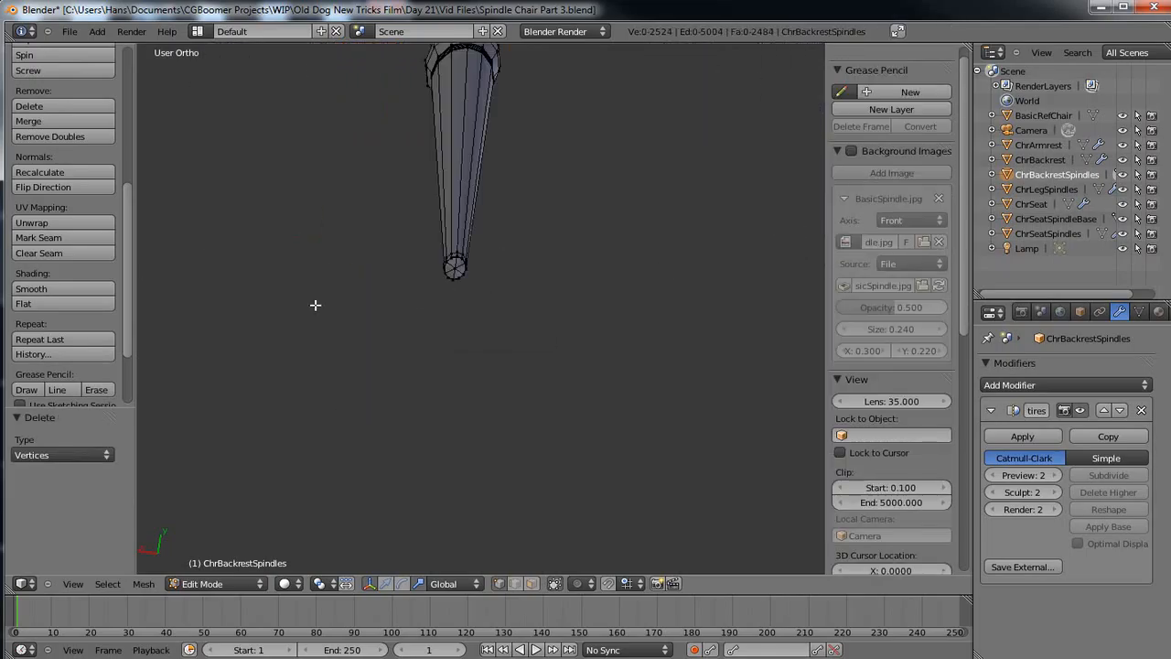
right_click(455, 267)
key("x")
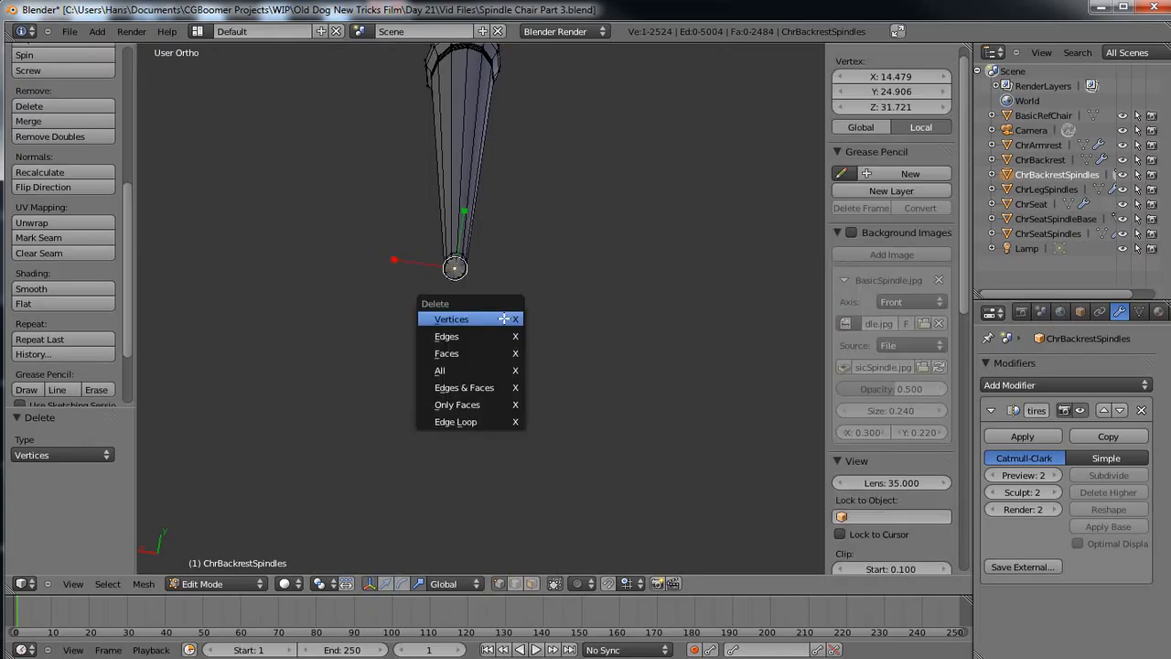
left_click(504, 318)
middle_click_drag(600, 295, 198, 286, "shift")
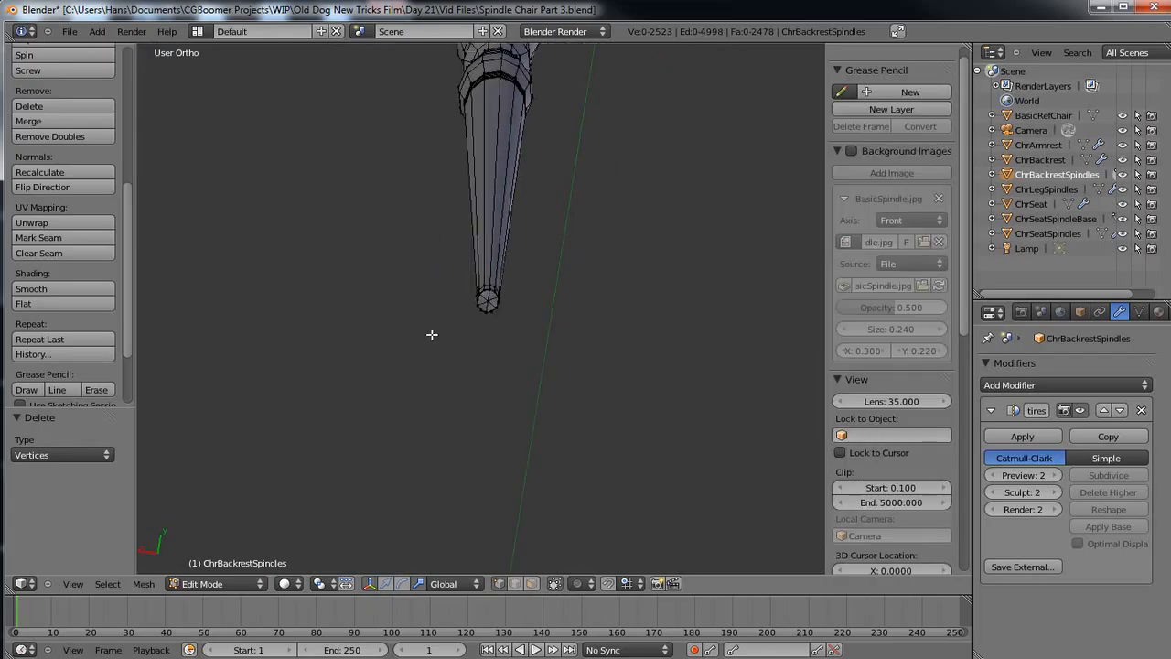
right_click(490, 300)
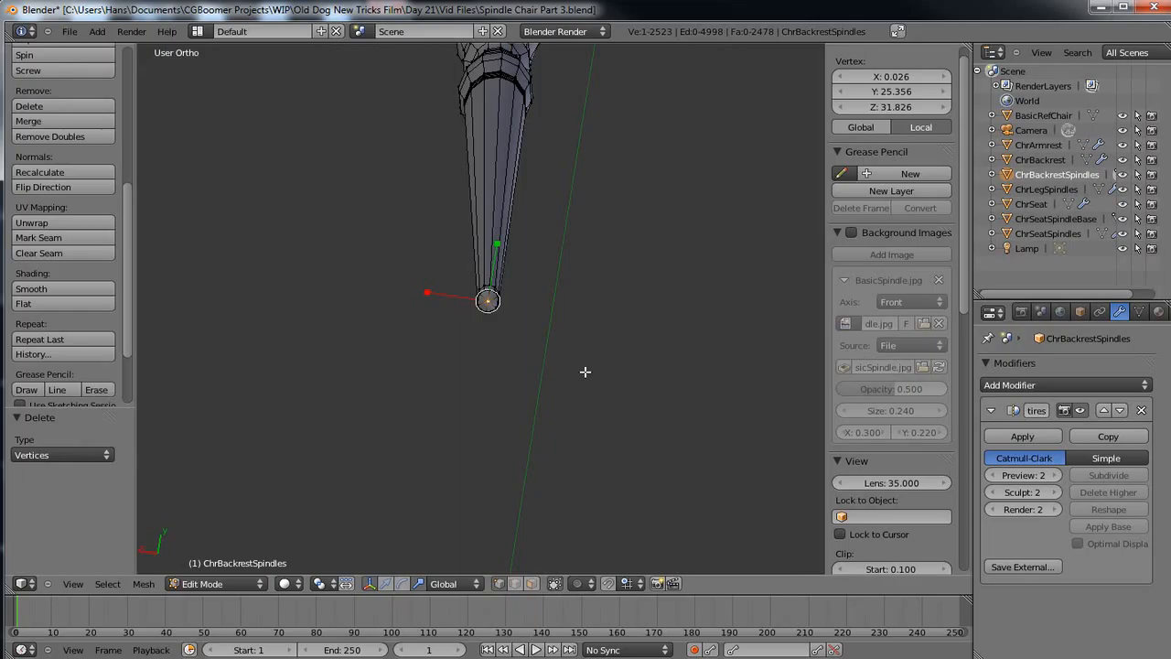
key("x")
left_click(593, 369)
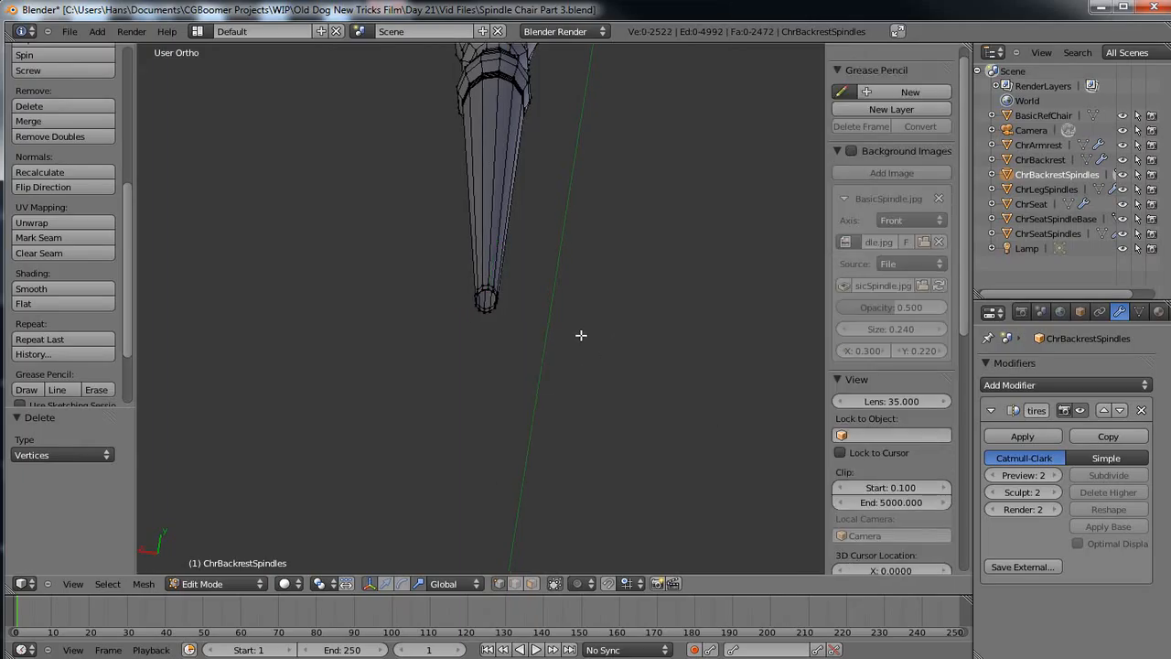
Delete the centre vertices of the lower end caps on the remaining two backrest spindles.
middle_click_drag(580, 332, 251, 321, "shift")
right_click(562, 359)
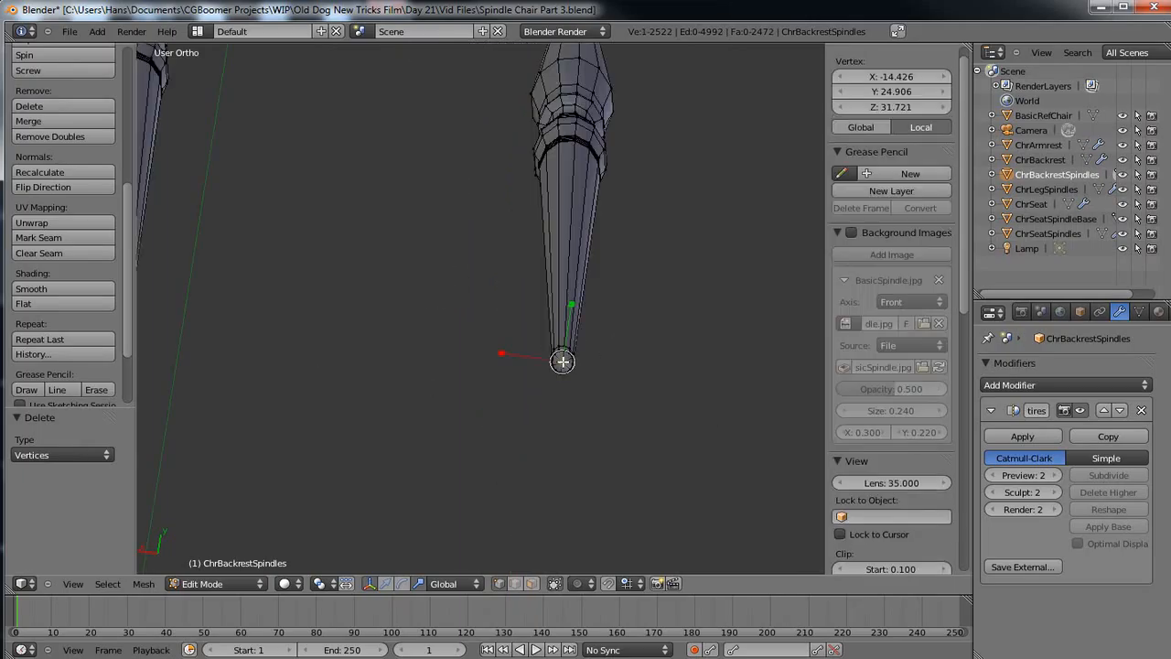
key("x")
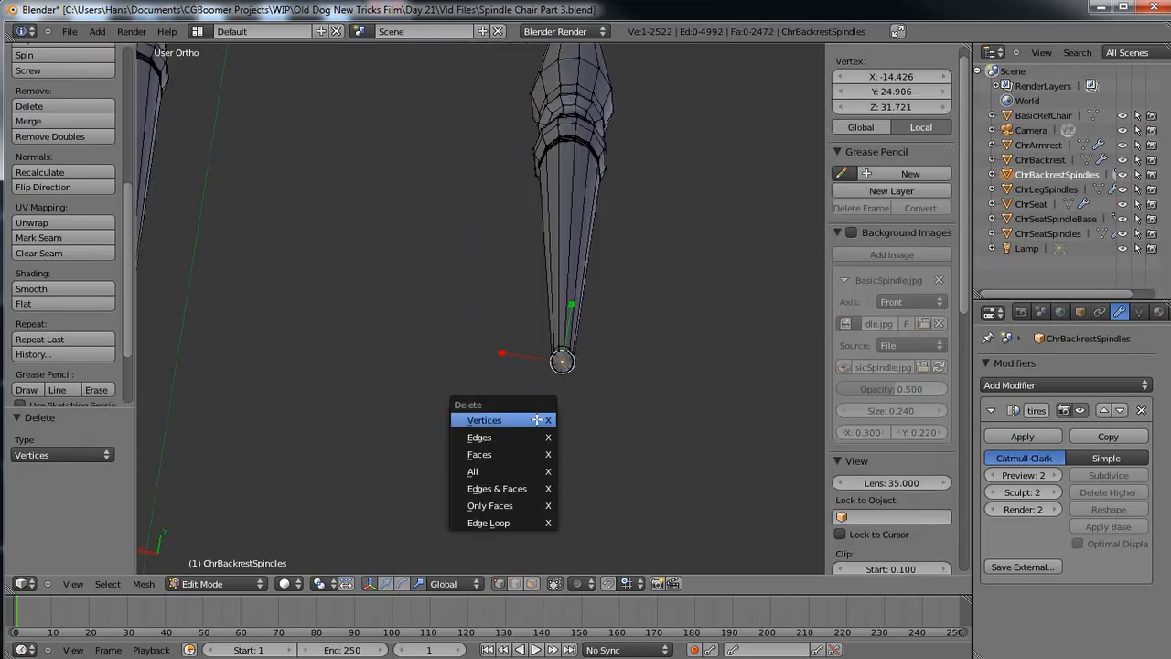
left_click(536, 419)
scroll(536, 419, "down", 3)
middle_click_drag(635, 421, 398, 296)
scroll(402, 302, "up", 4)
right_click(518, 218)
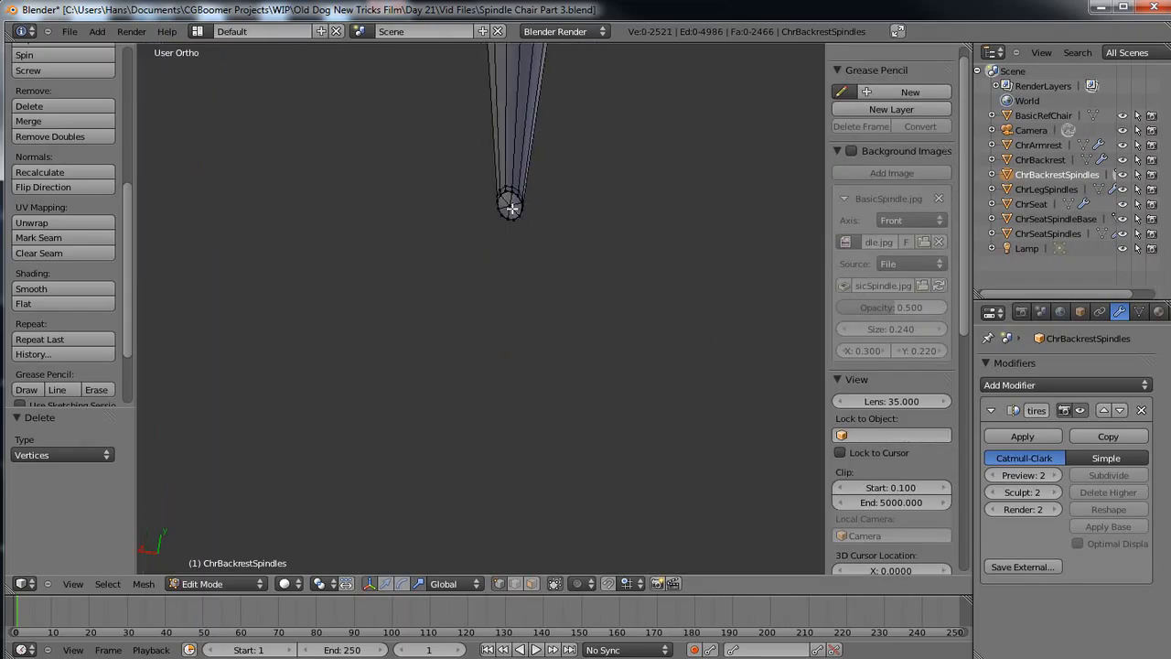
key("x")
left_click(391, 300)
Return to Object Mode, move the backrest spindles to the first layer and display that layer with the rest of the chair.
middle_click_drag(387, 247, 388, 248)
scroll(388, 248, "down", 4)
scroll(388, 249, "down", 3)
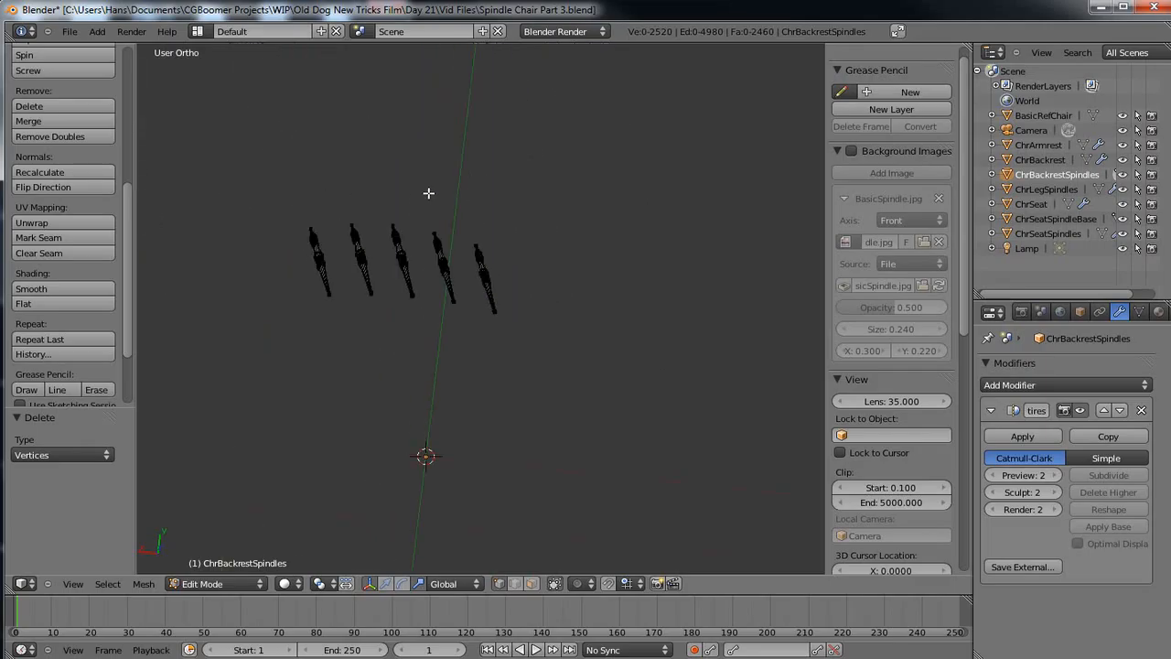
middle_click_drag(431, 214, 411, 412)
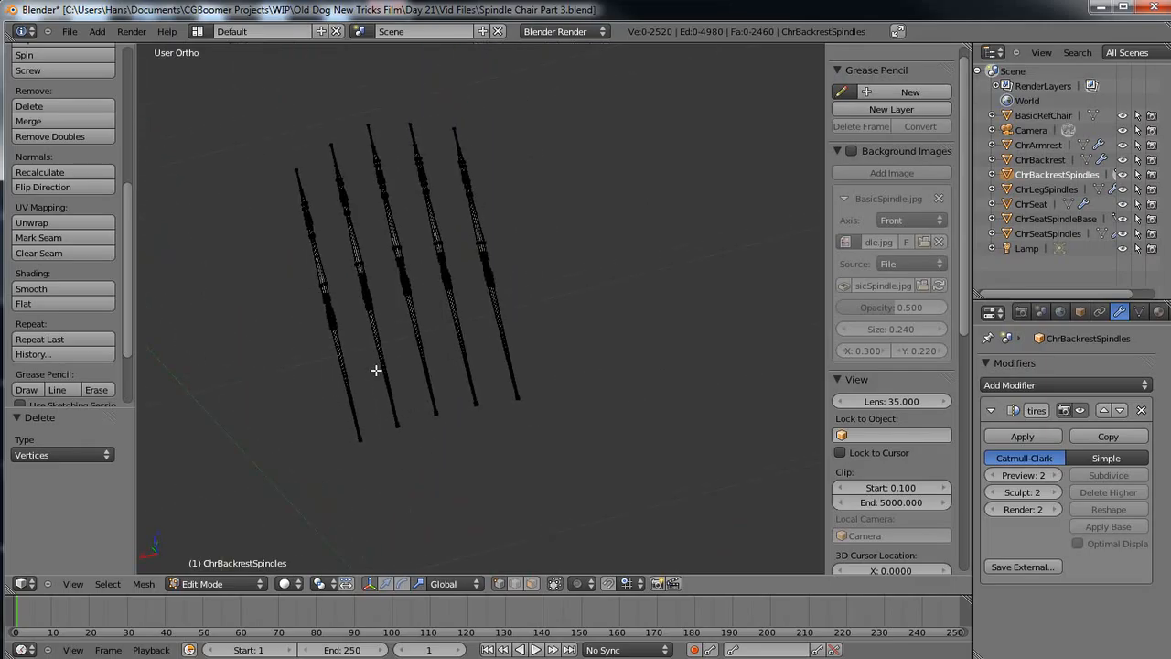
key("Tab")
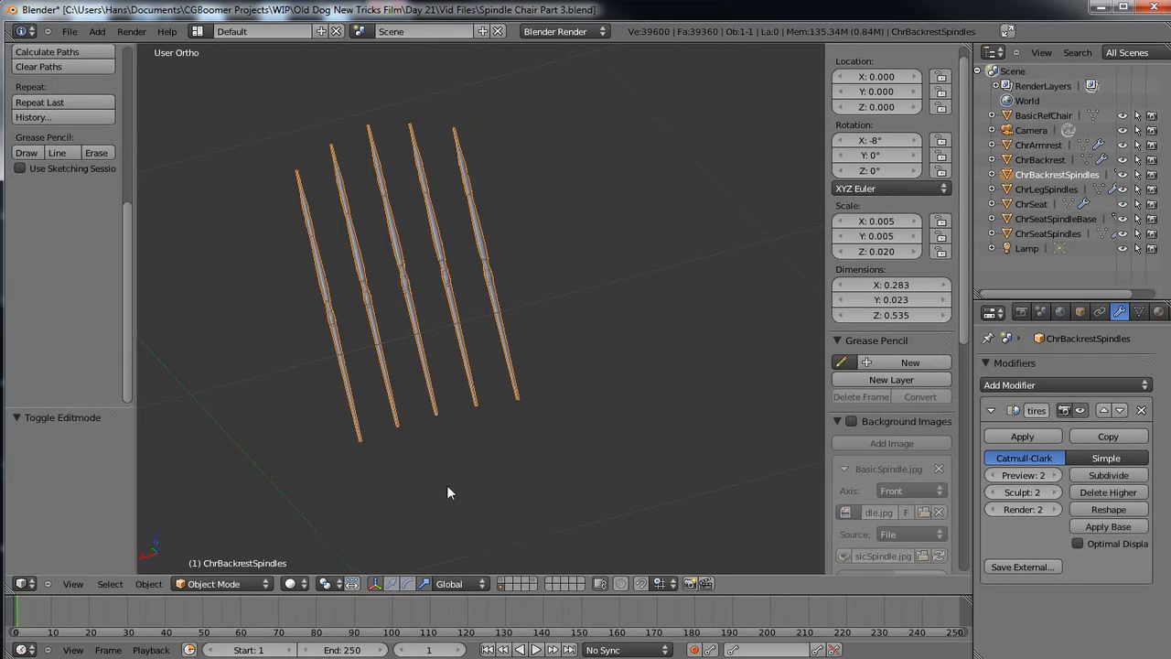
key("m")
left_click(573, 500)
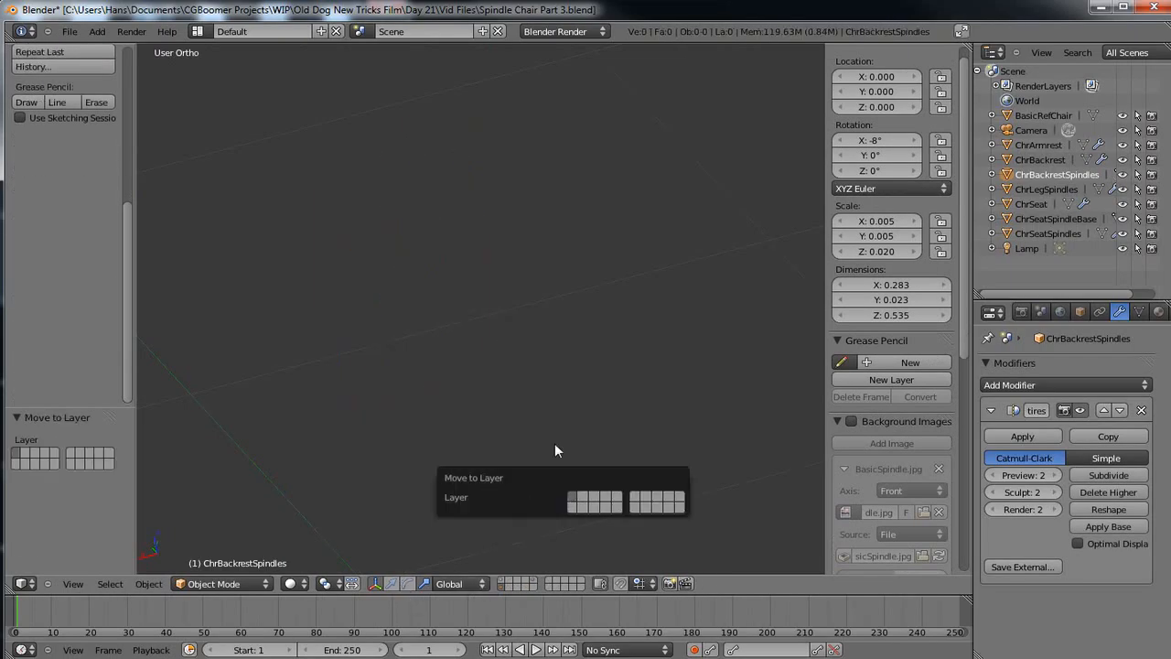
left_click(504, 585)
middle_click_drag(521, 406, 637, 295, "shift")
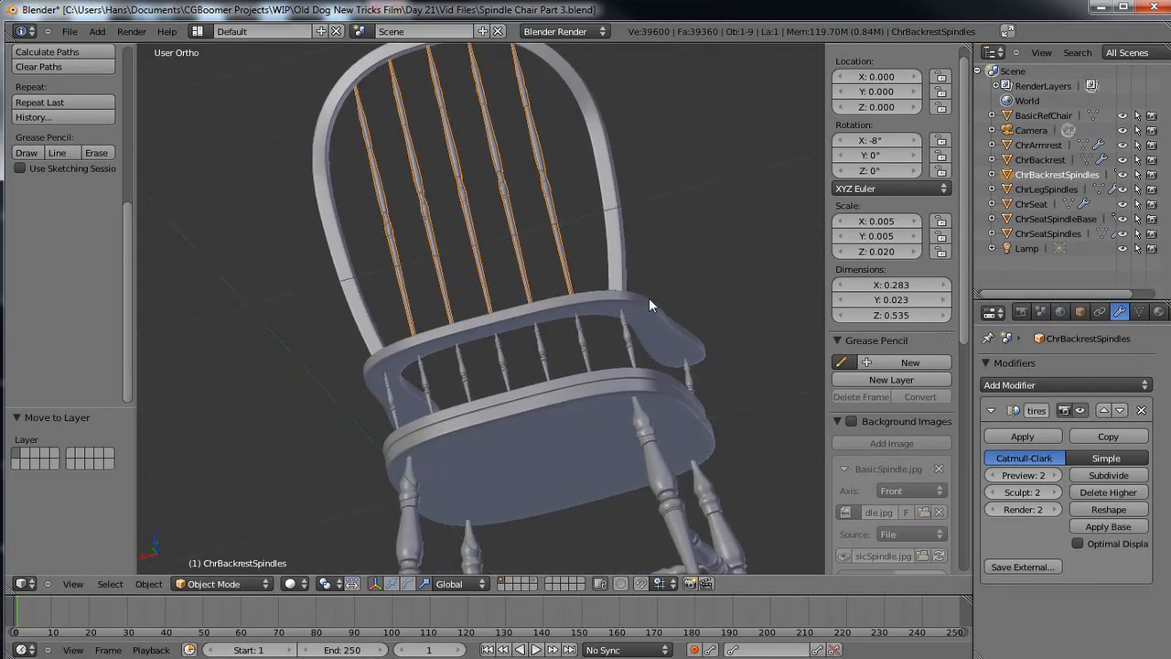
From the back view, enter Edit Mode on the backrest spindles and select the central lengthwise edge loop on the first outer spindle.
key("ctrl+KP_1")
middle_click_drag(588, 225, 673, 463, "shift")
scroll(550, 460, "up", 3)
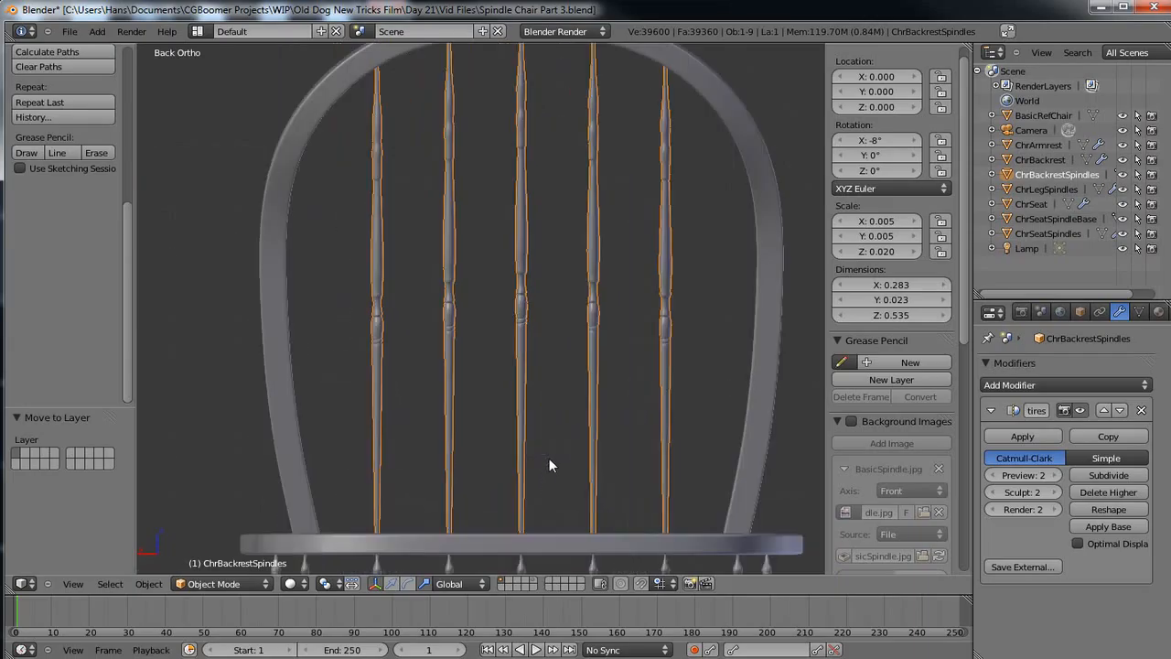
scroll(549, 460, "up", 2)
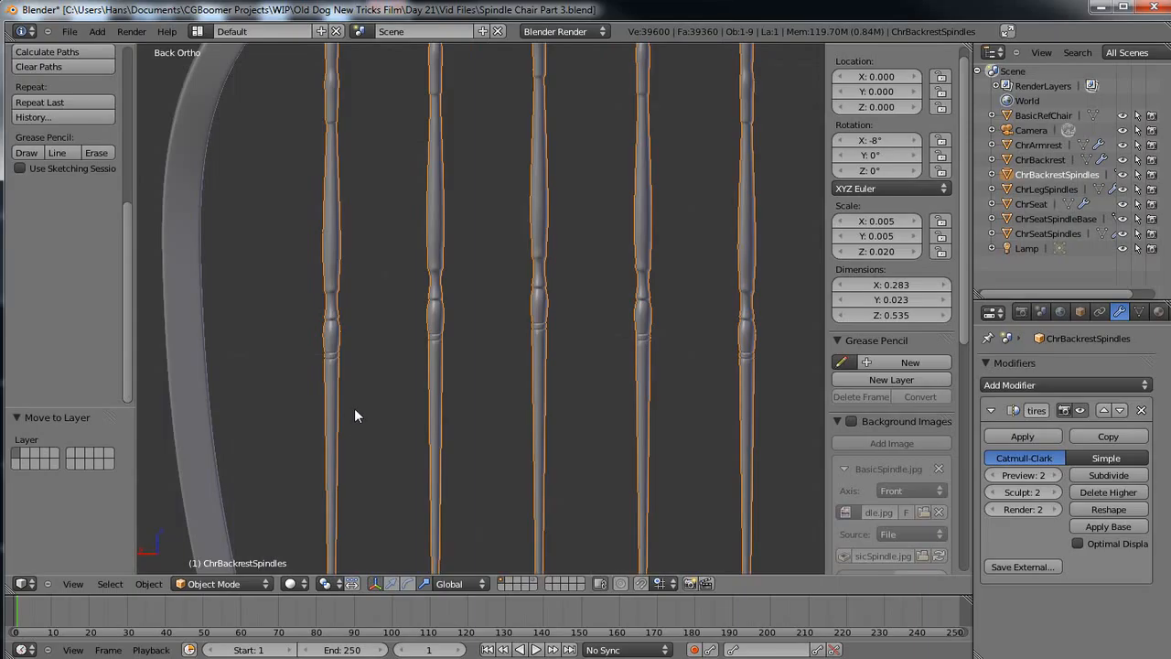
key("Tab")
scroll(337, 412, "up", 2)
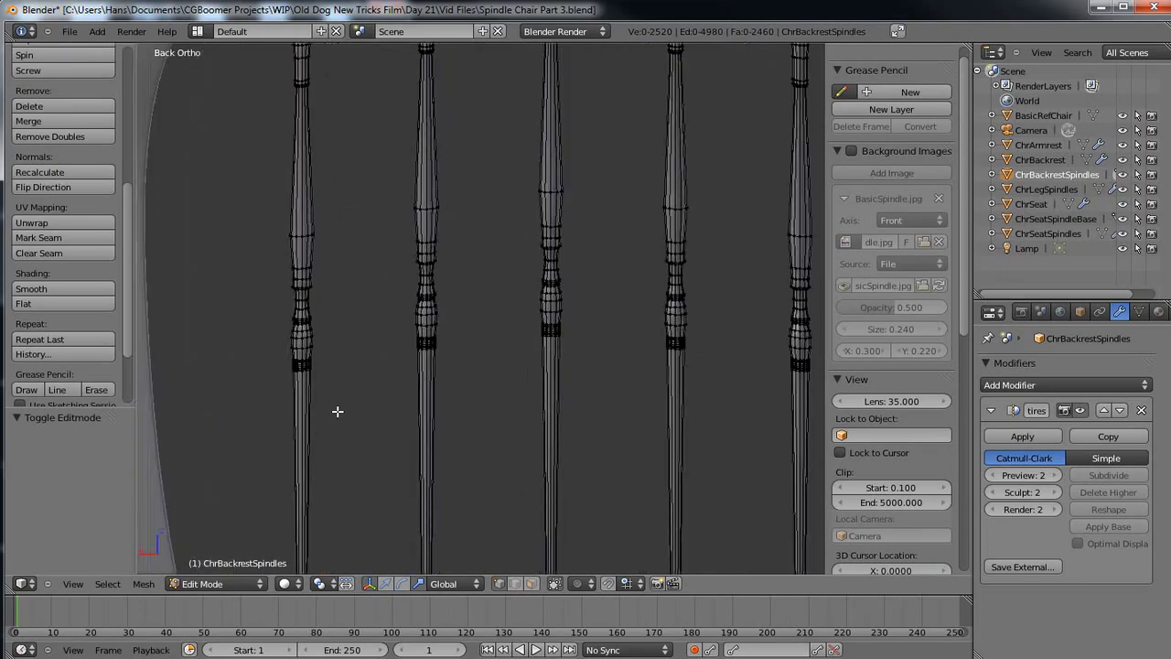
scroll(336, 412, "up", 1)
middle_click_drag(324, 408, 503, 416, "shift")
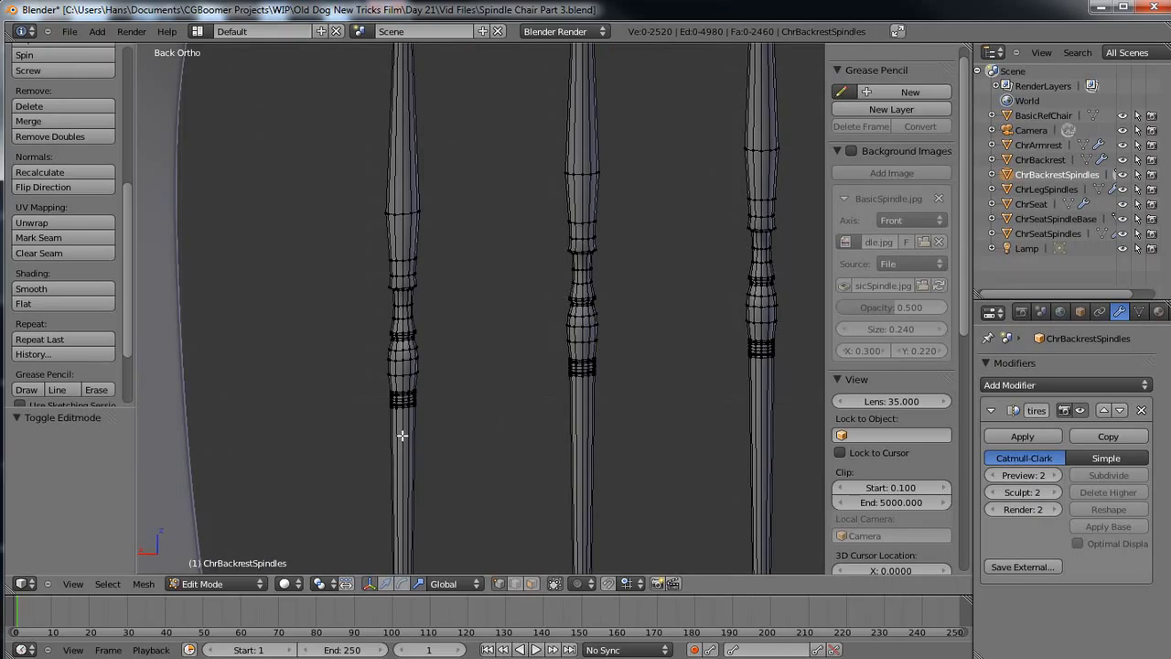
right_click(403, 436, "alt")
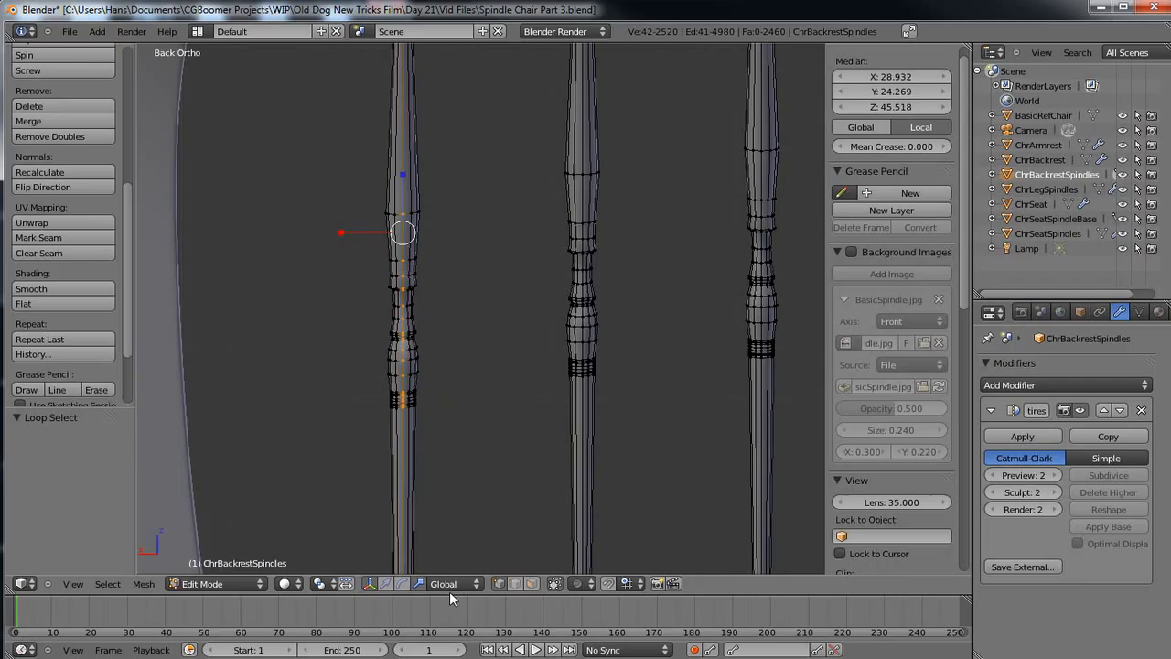
Hide the transform manipulator and add the central lengthwise edge loops of the other four backrest spindles to the selection.
left_click(371, 584)
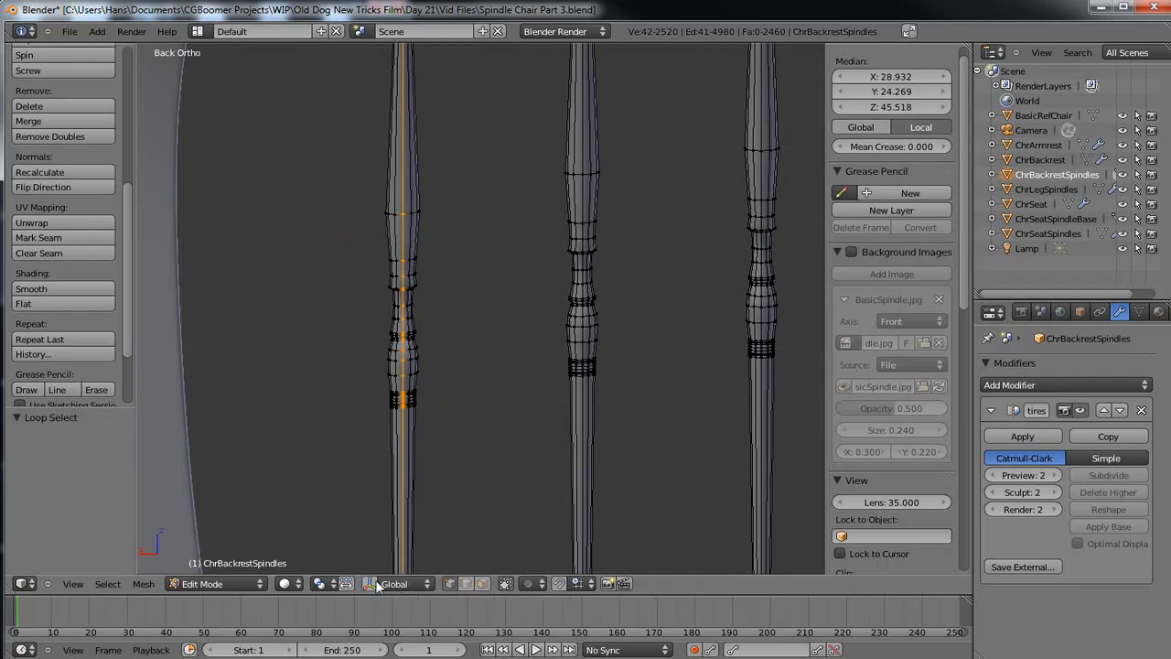
right_click(583, 407, "alt+shift")
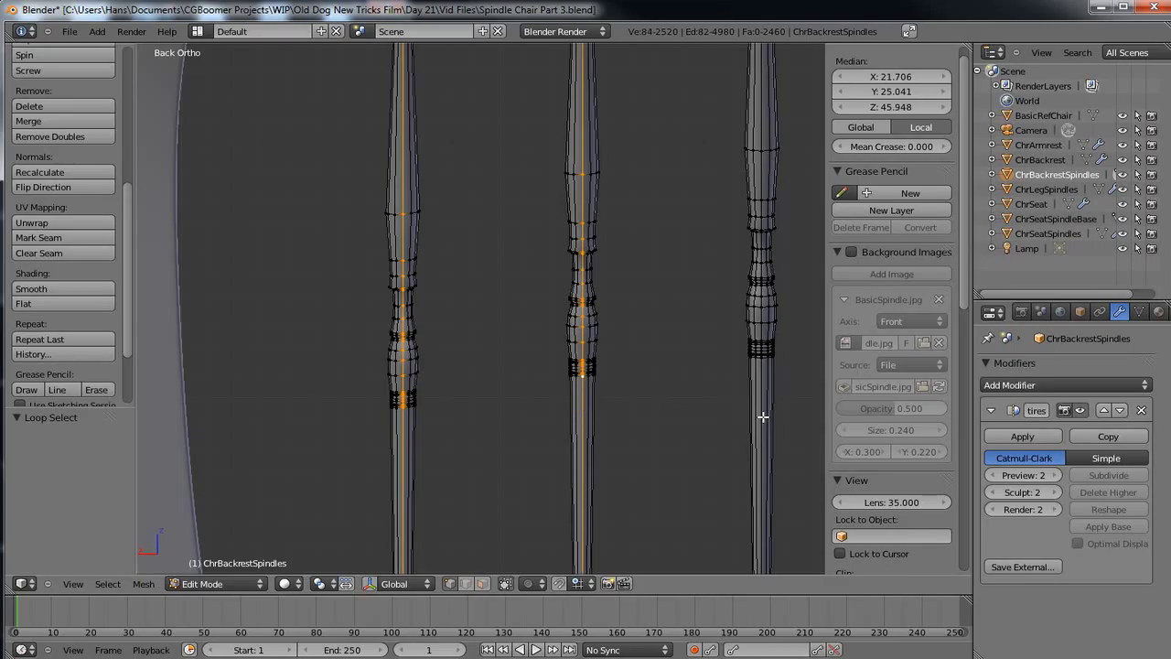
right_click(760, 412, "alt+shift")
middle_click_drag(695, 327, 805, 305, "shift")
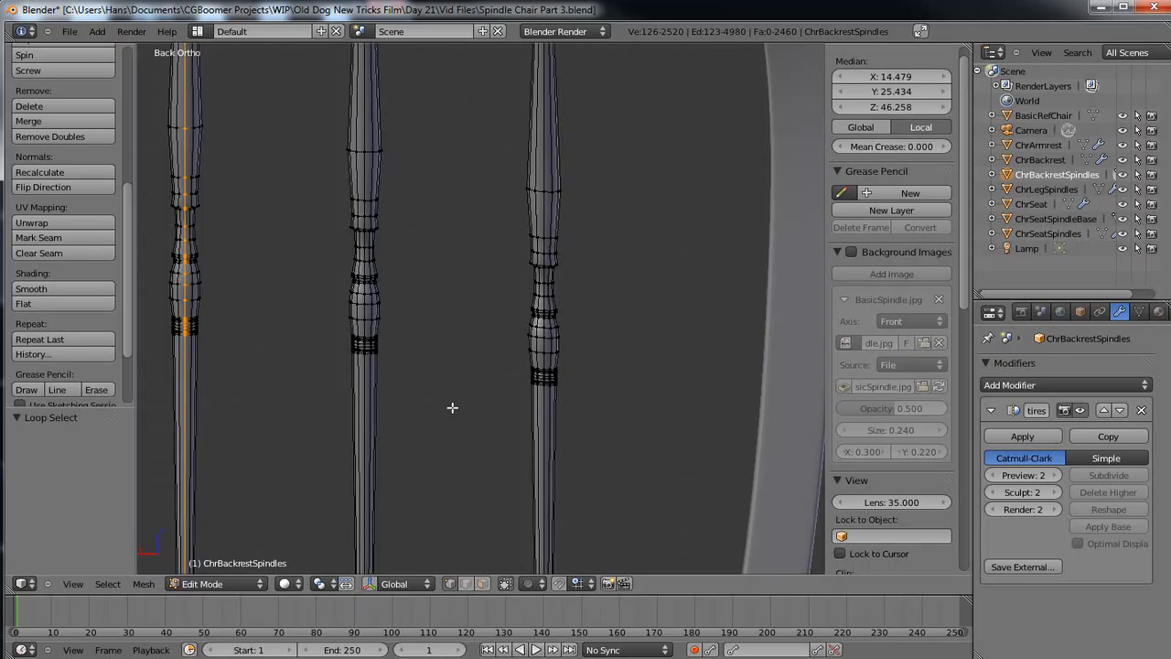
right_click(365, 396, "alt+shift")
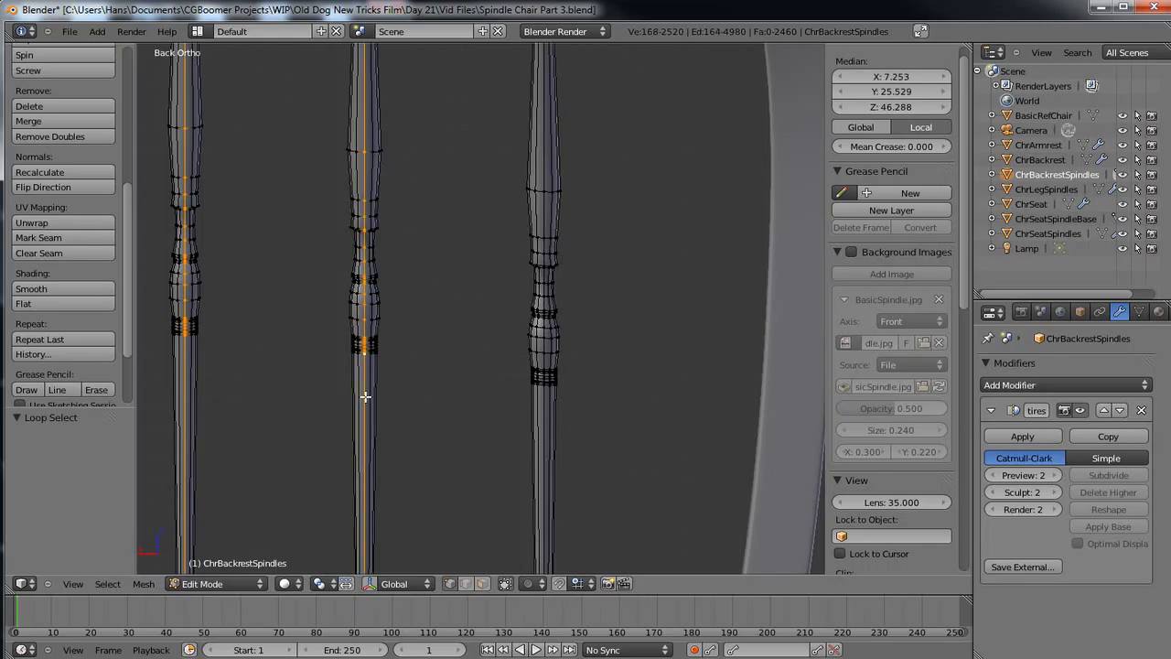
right_click(544, 410, "alt+shift")
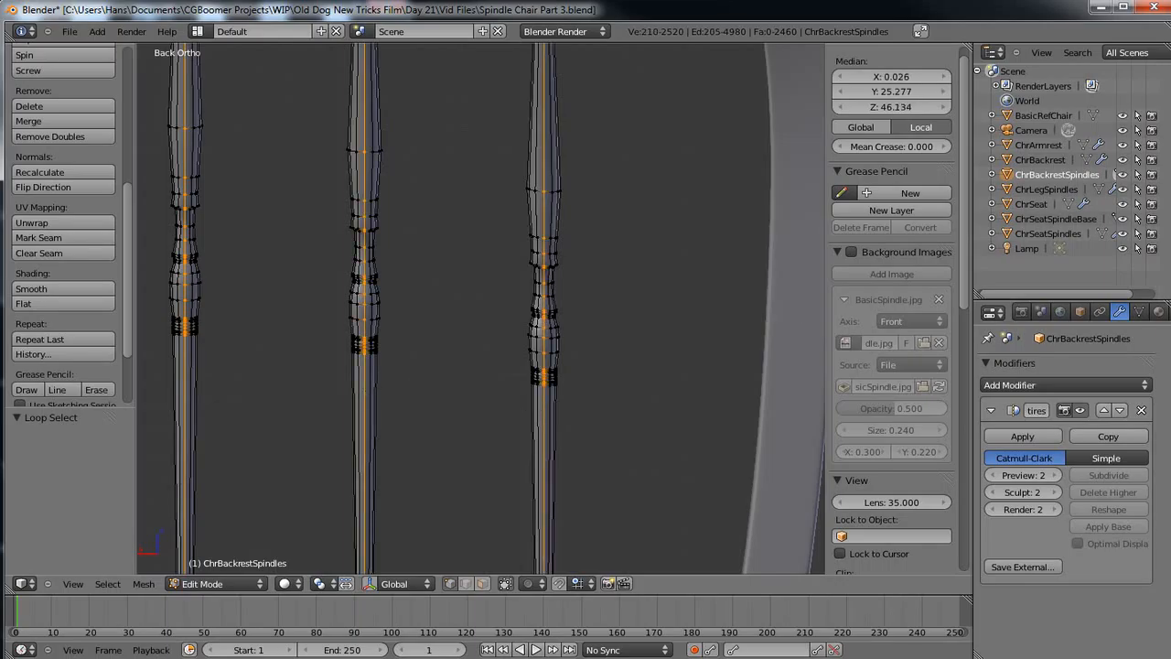
Mark the selected backrest spindle loops as seams and return to Object Mode.
left_click(64, 236)
scroll(191, 266, "down", 5)
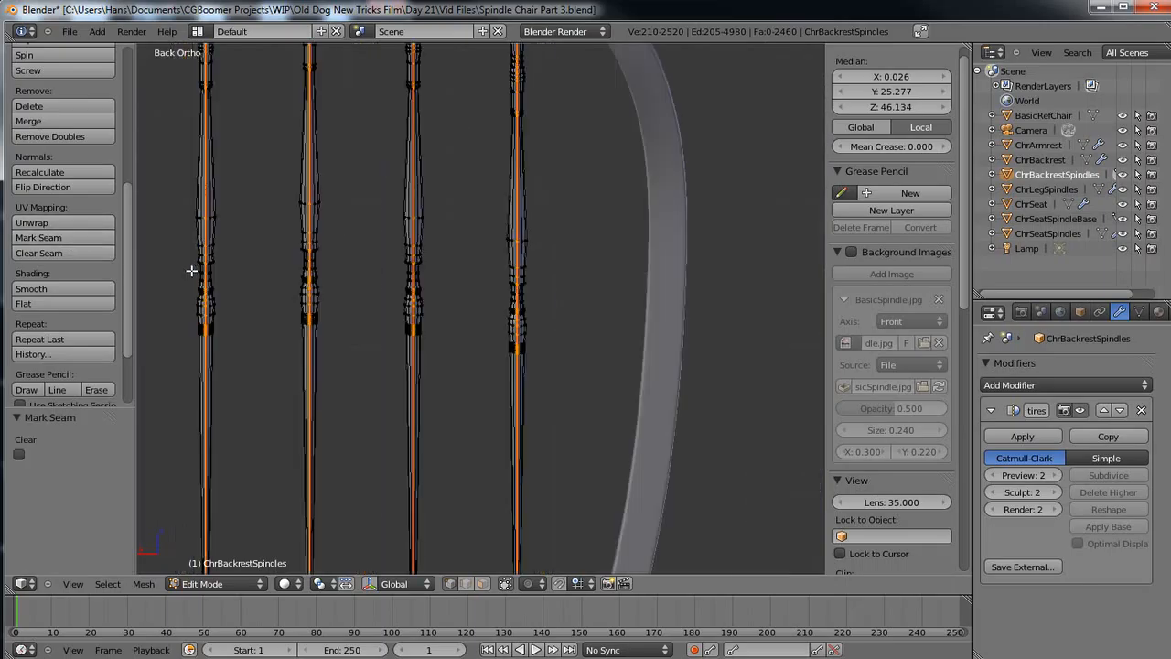
middle_click_drag(193, 269, 348, 343)
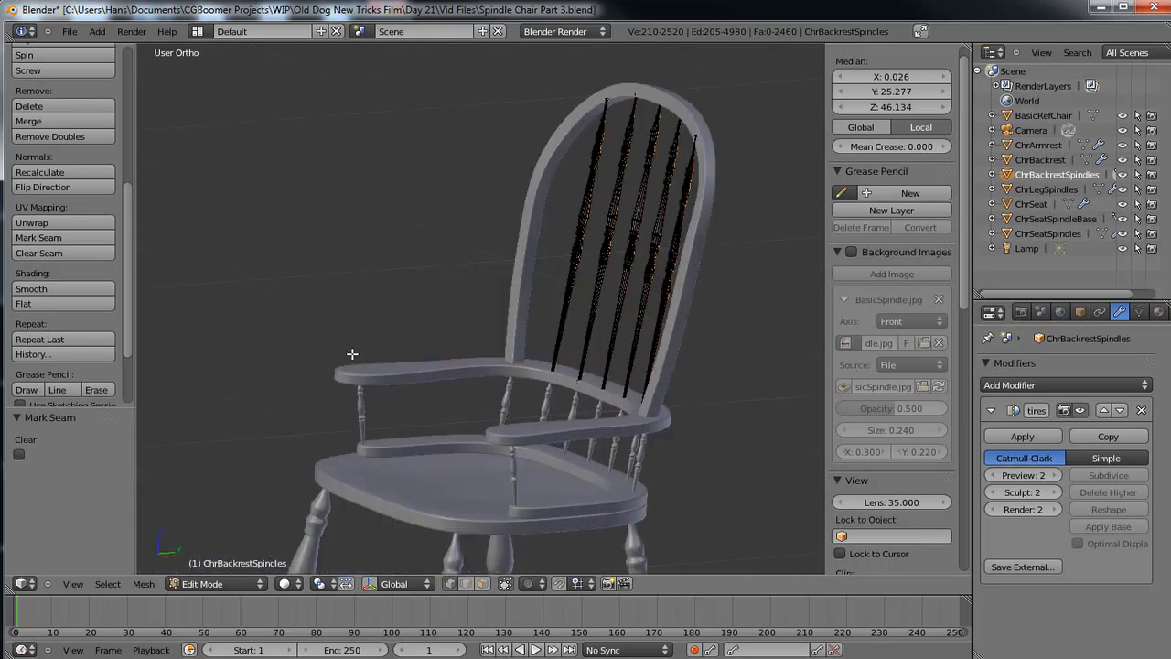
middle_click_drag(366, 384, 393, 387)
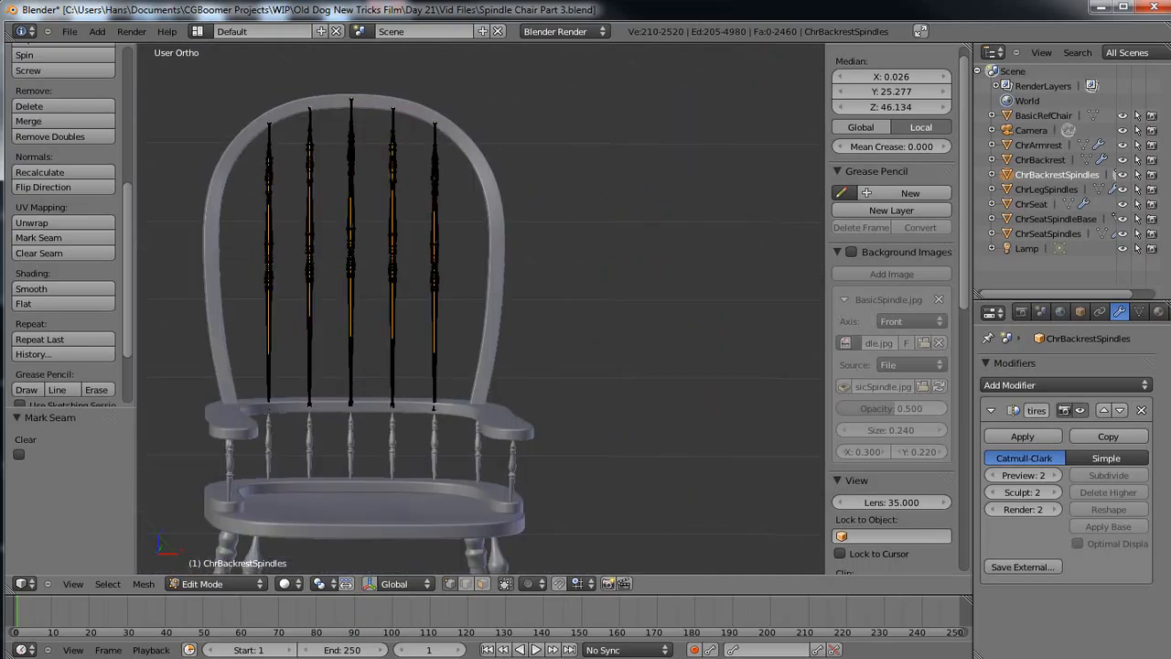
key("Tab")
scroll(386, 389, "down", 3)
middle_click_drag(382, 386, 431, 367, "shift")
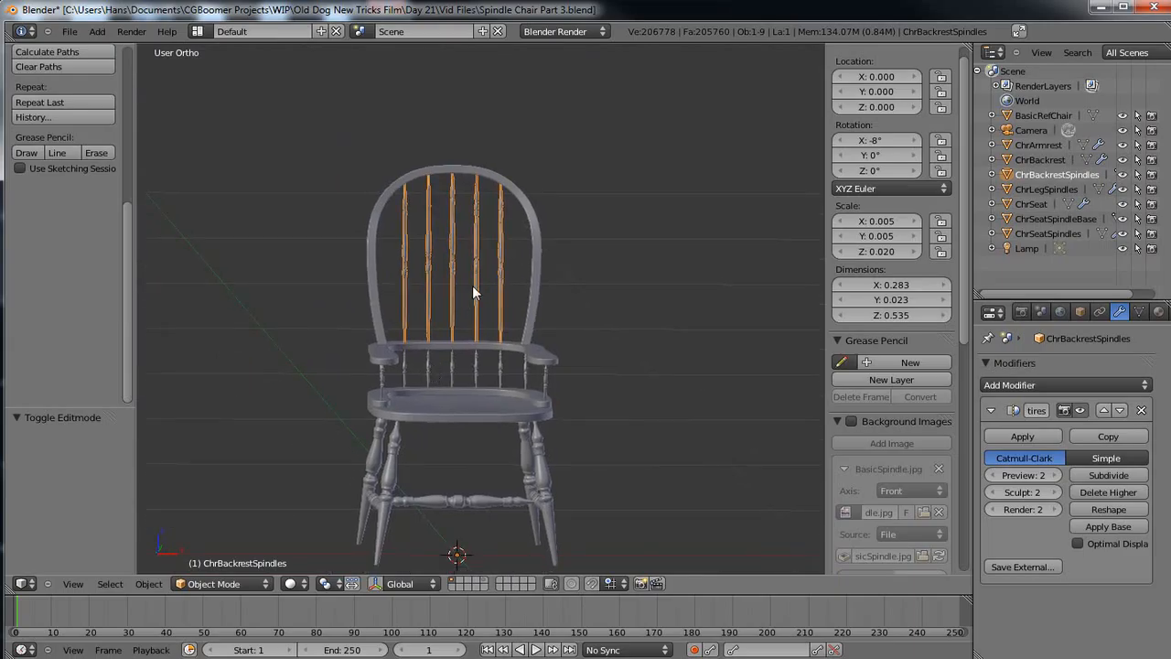
Save the chair file with the backrest spindles kept in their original place.
key("Tab")
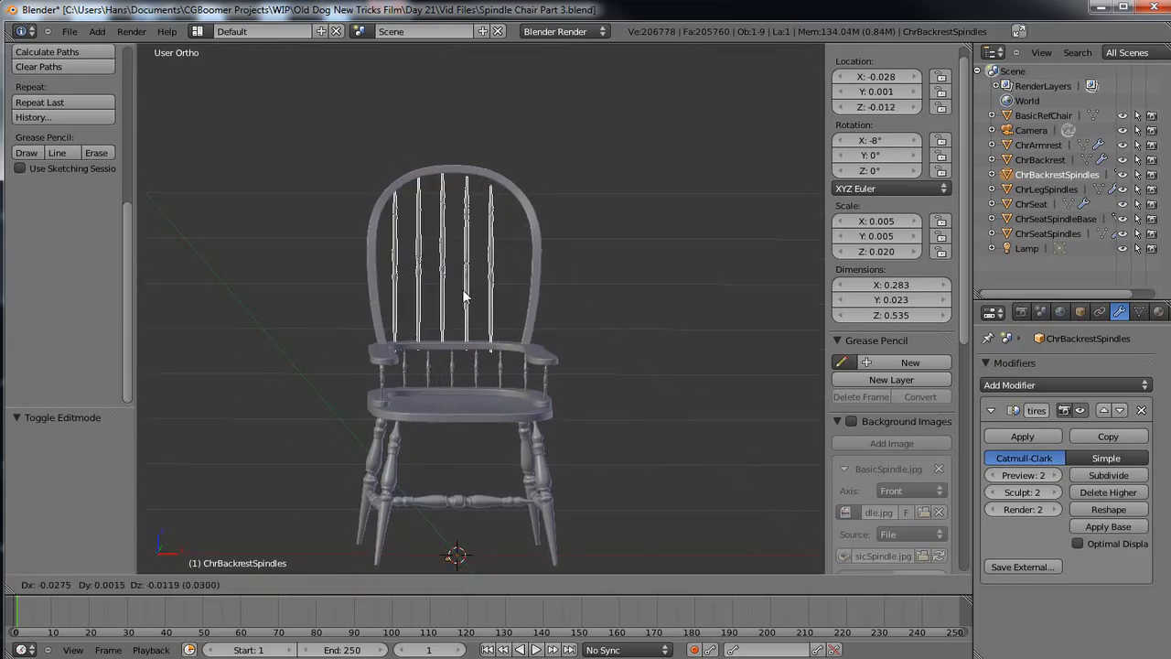
key("Tab")
middle_click_drag(409, 392, 385, 419)
scroll(408, 396, "up", 5)
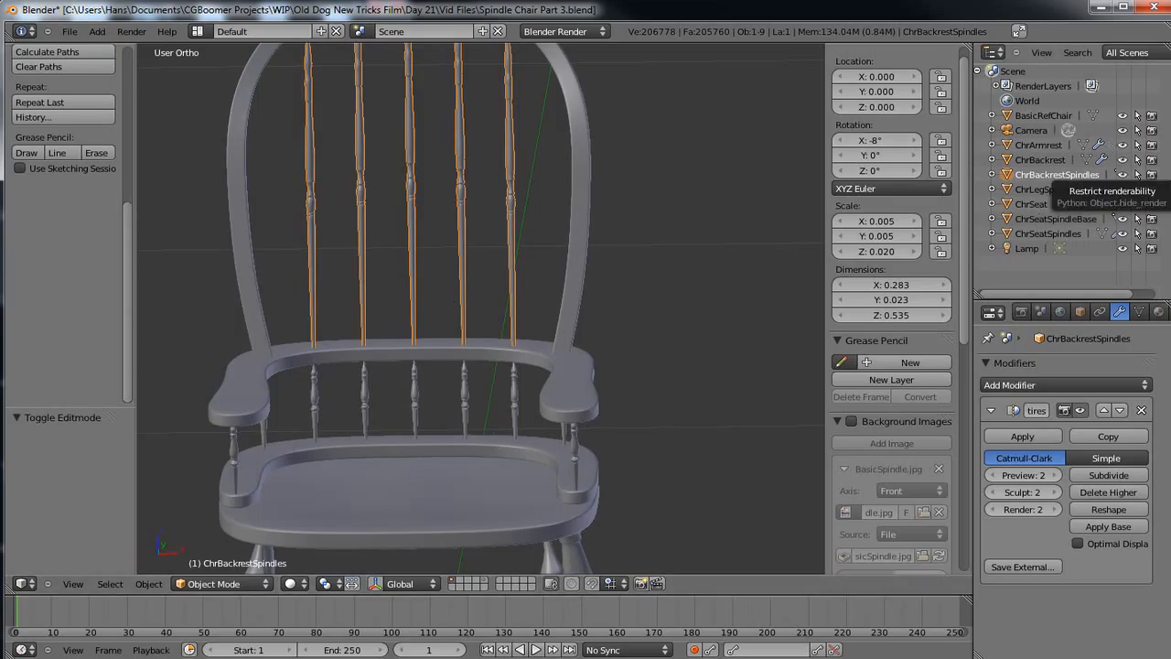
key("ctrl+s")
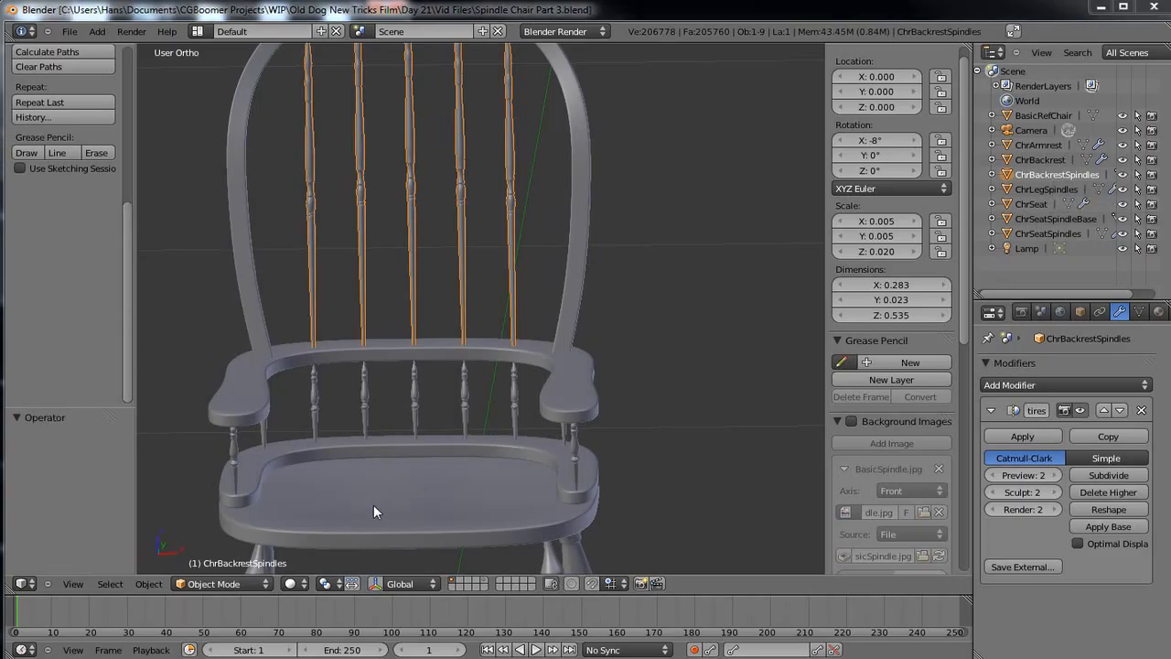
UV unwrap the whole seat mesh with Smart Project, using a 66 angle limit and 0 island margin, and return to Object Mode.
middle_click_drag(392, 510, 439, 422)
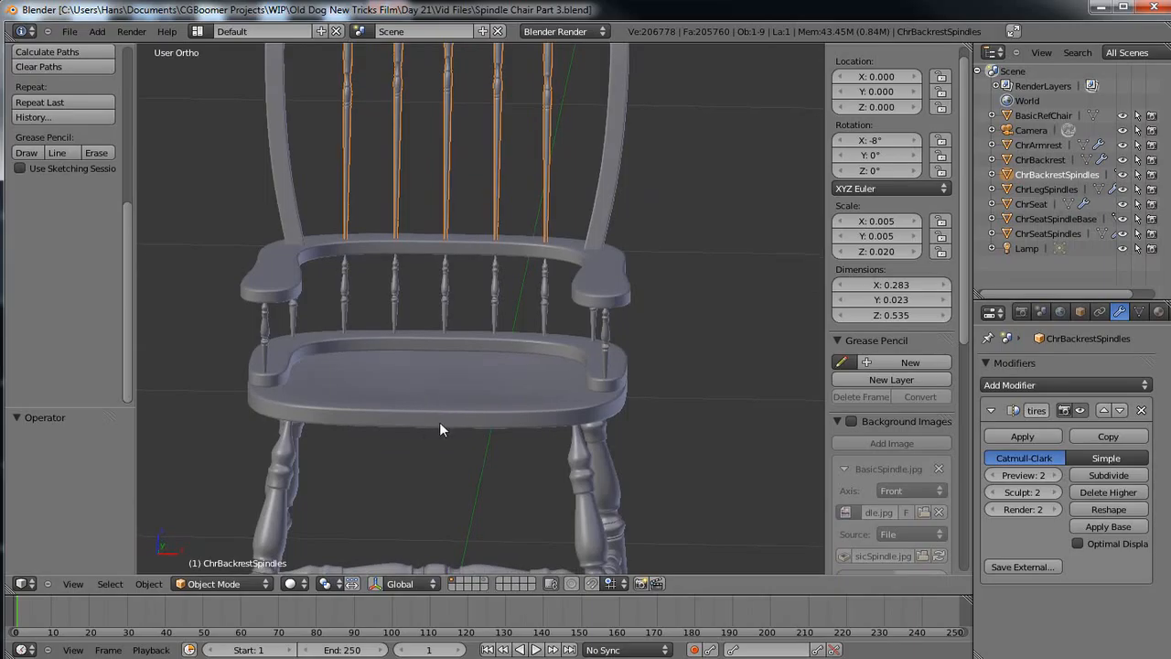
right_click(440, 423)
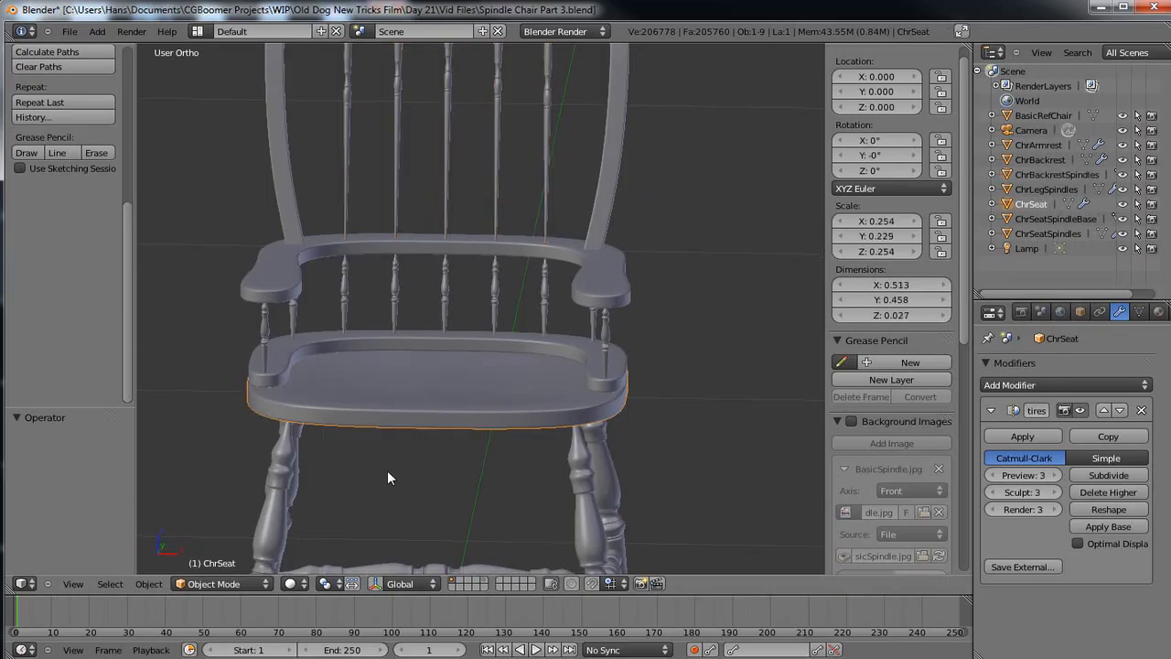
key("Tab")
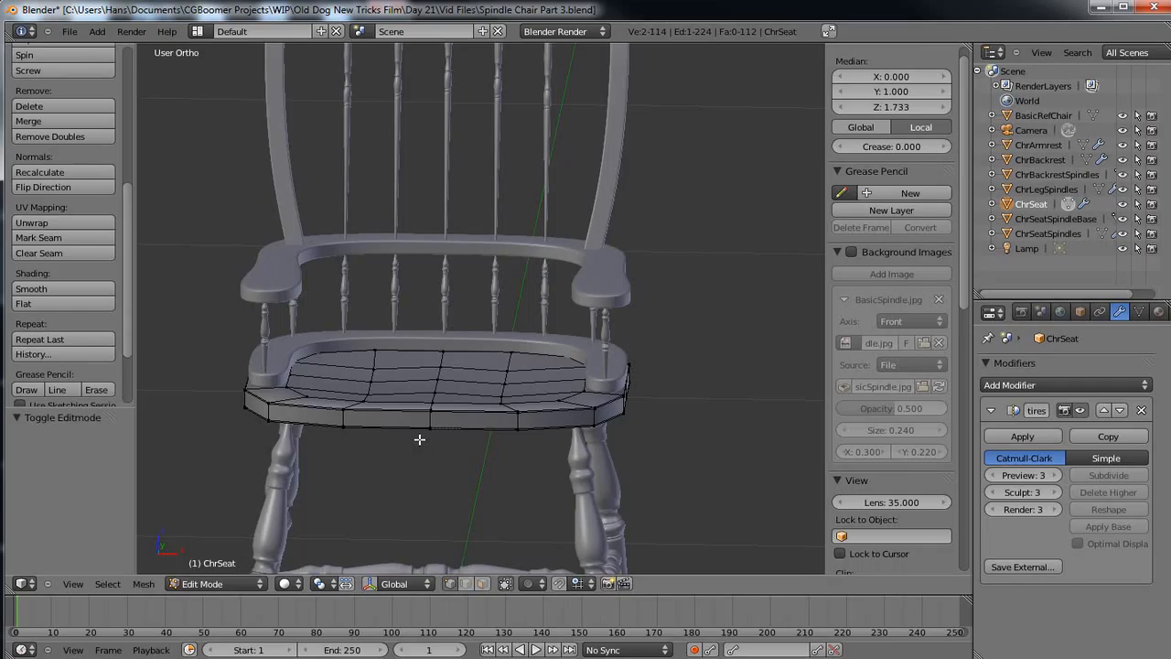
key("a")
key("a")
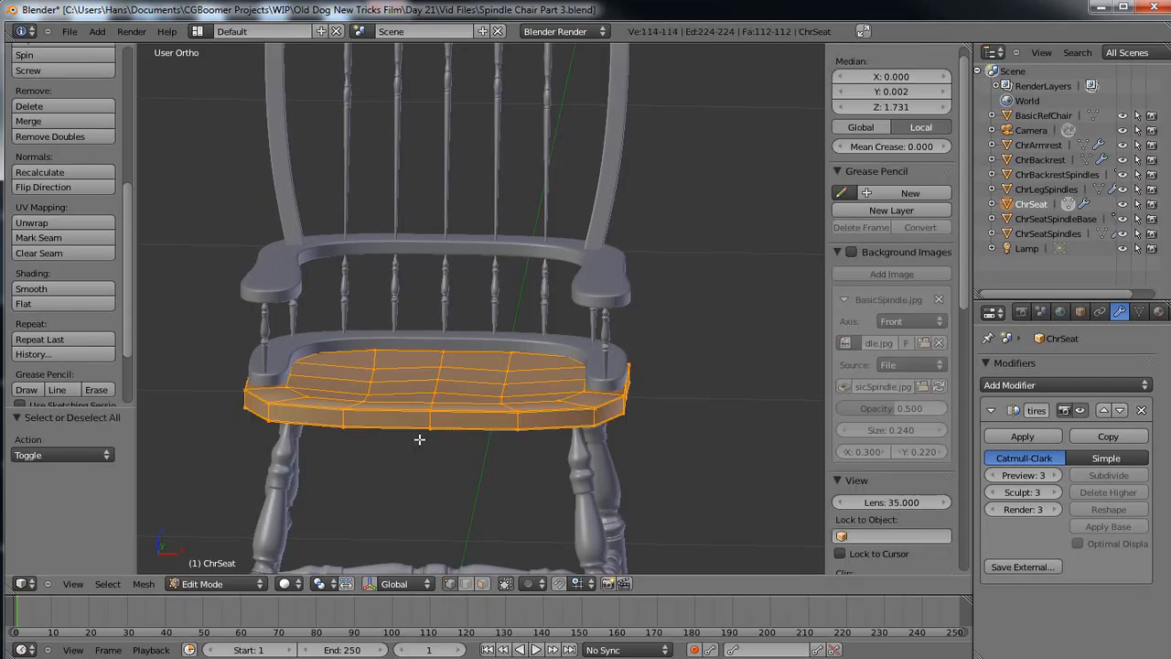
key("u")
left_click(419, 437)
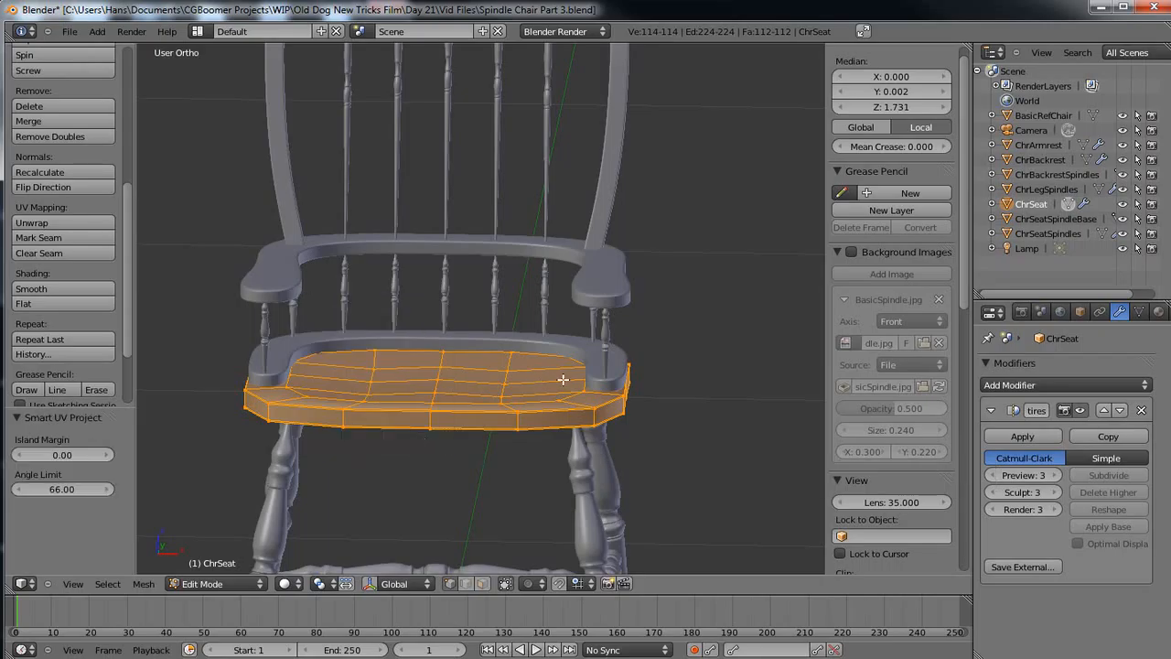
key("Tab")
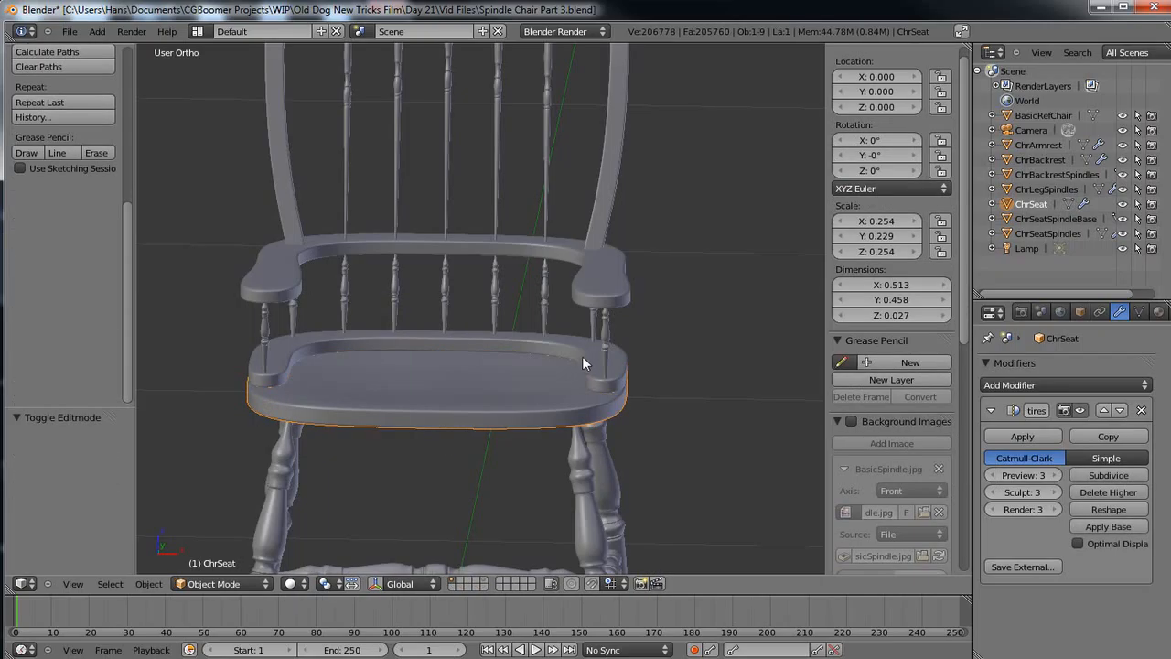
UV unwrap the whole curved spindle base on the seat with Smart Project at a 66 angle limit, and return to Object Mode.
right_click(546, 354)
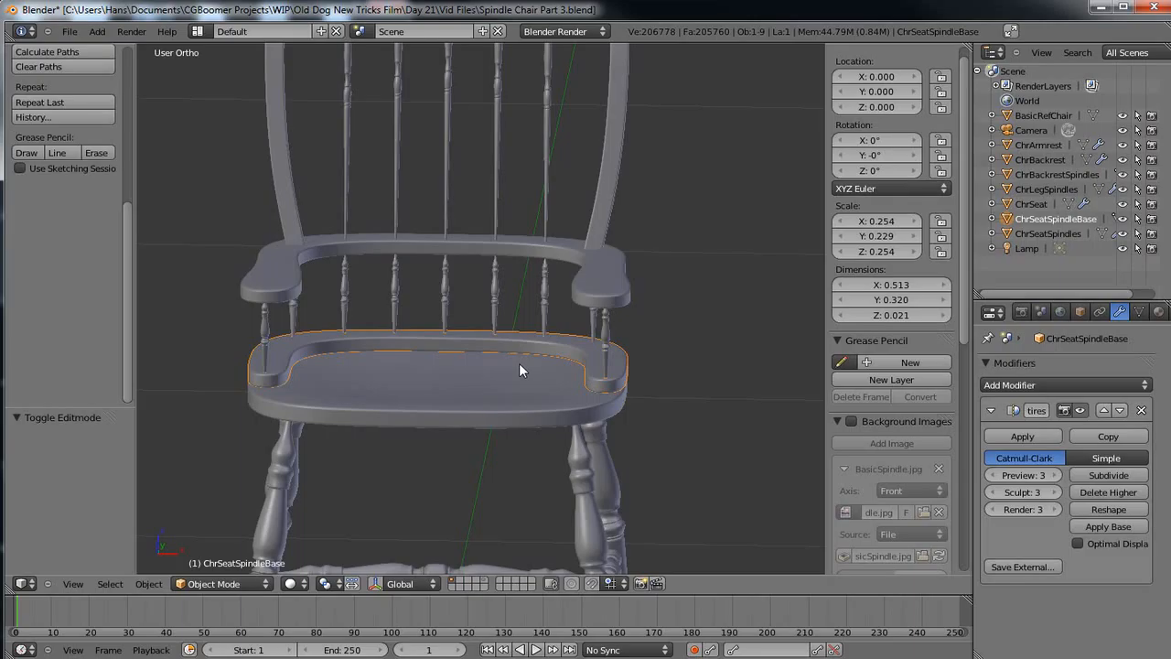
key("Tab")
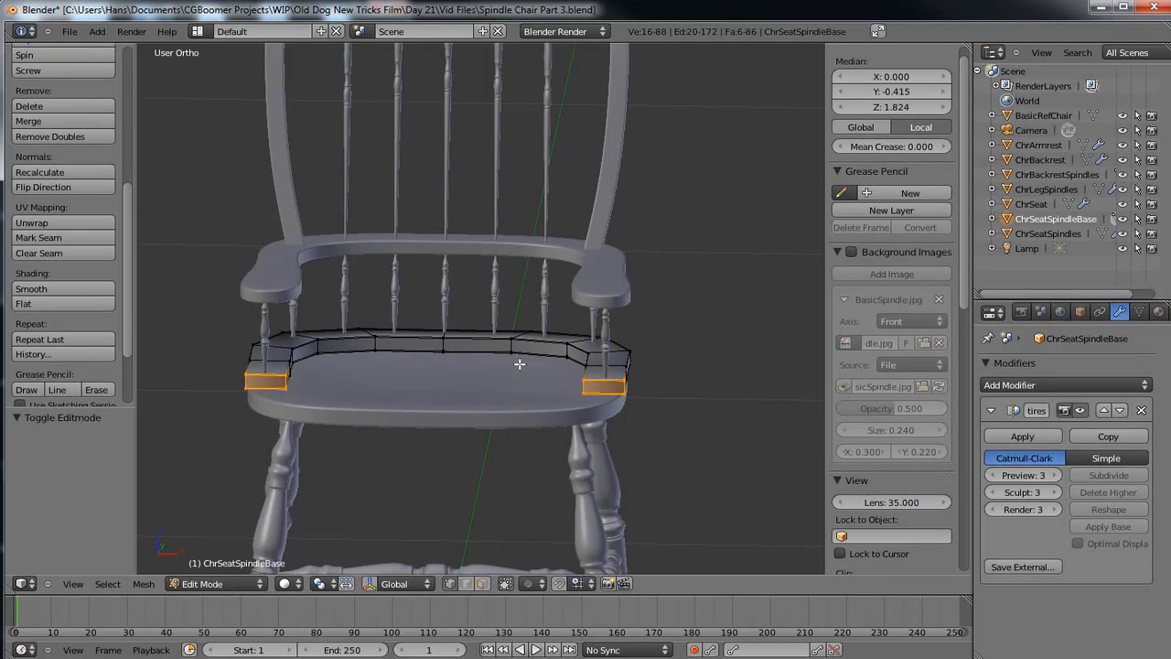
key("a")
key("a")
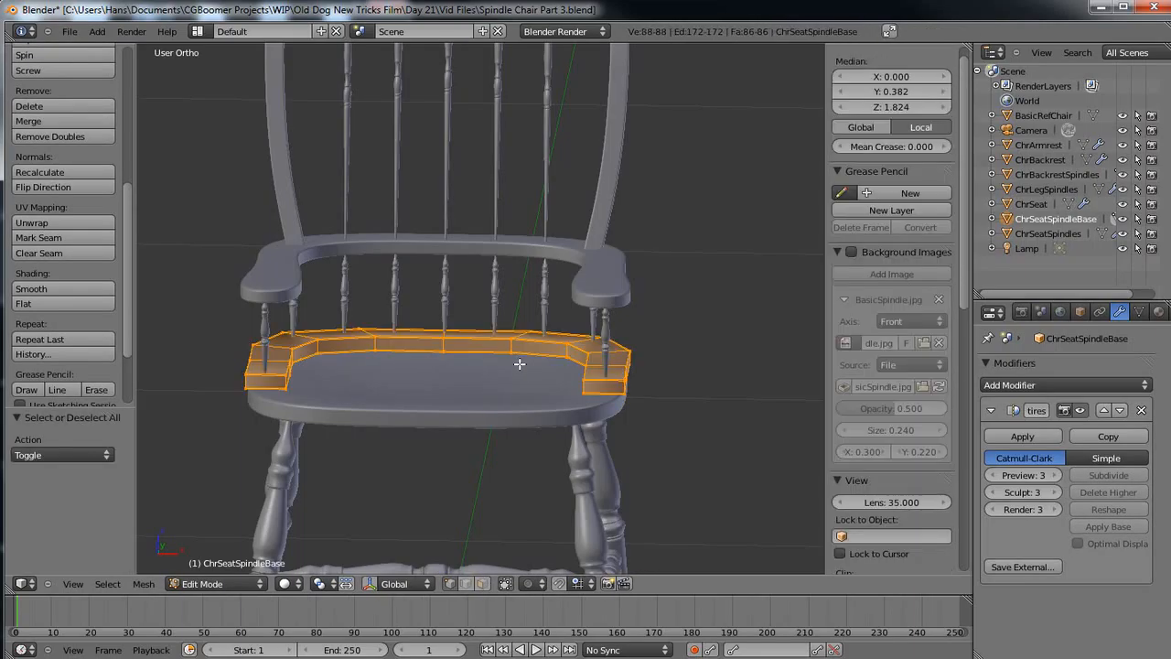
key("u")
left_click(520, 364)
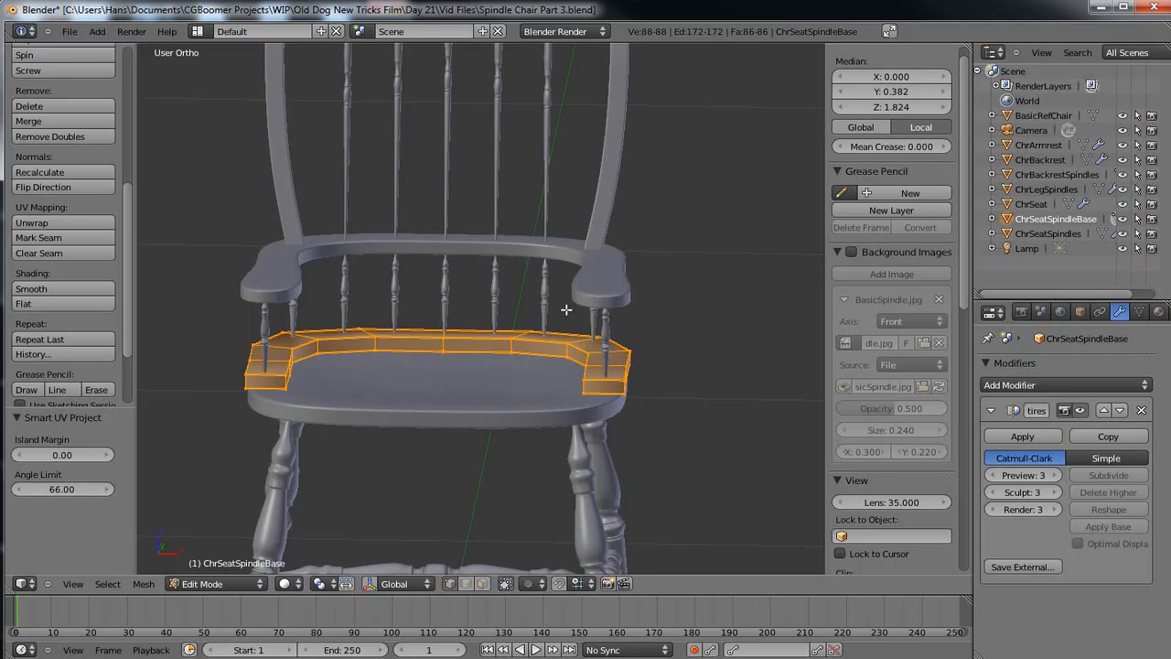
middle_click_drag(534, 329, 540, 399)
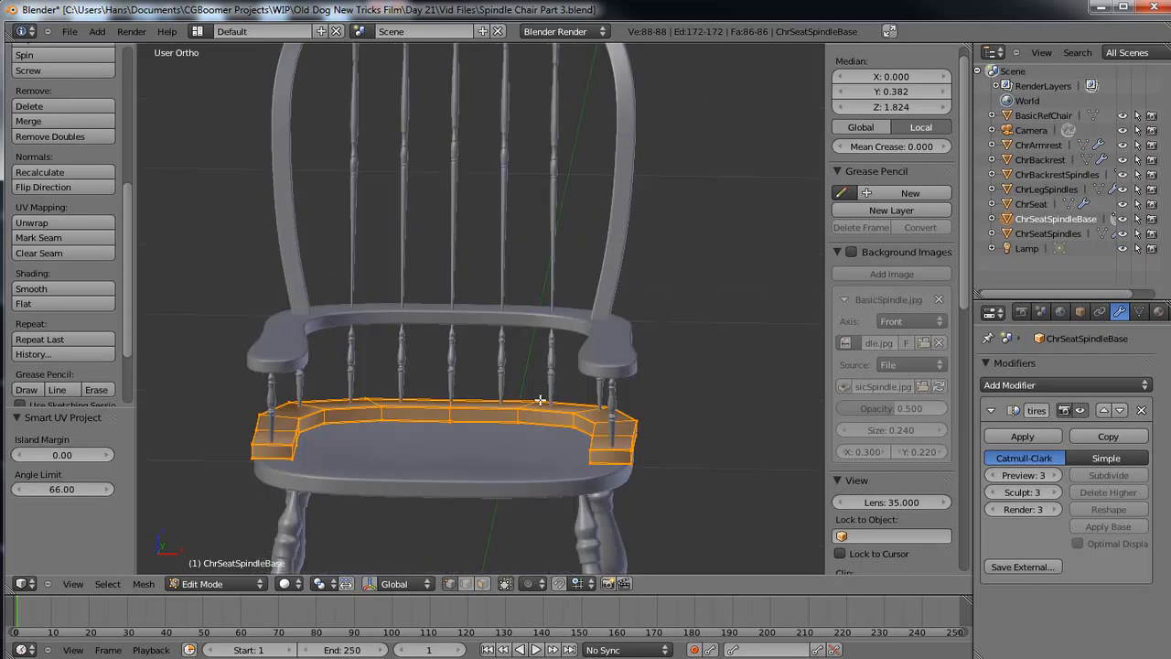
key("Tab")
UV unwrap the whole armrest mesh with Smart Project at a 66 angle limit and 0 island margin, and leave Edit Mode.
right_click(608, 363)
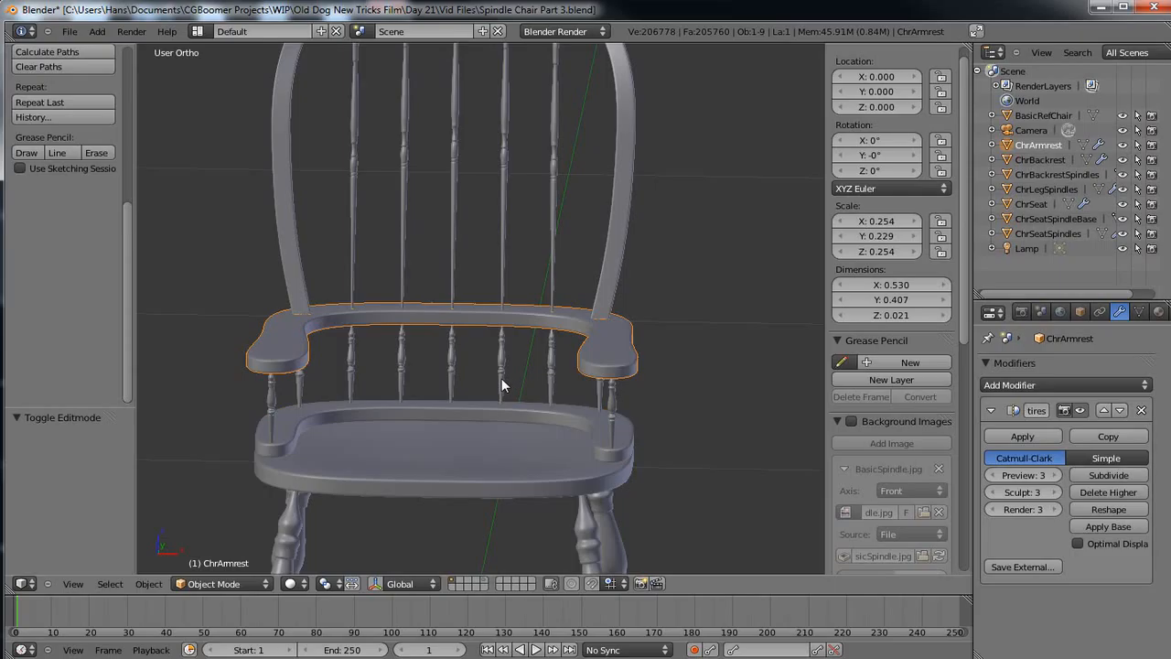
key("Tab")
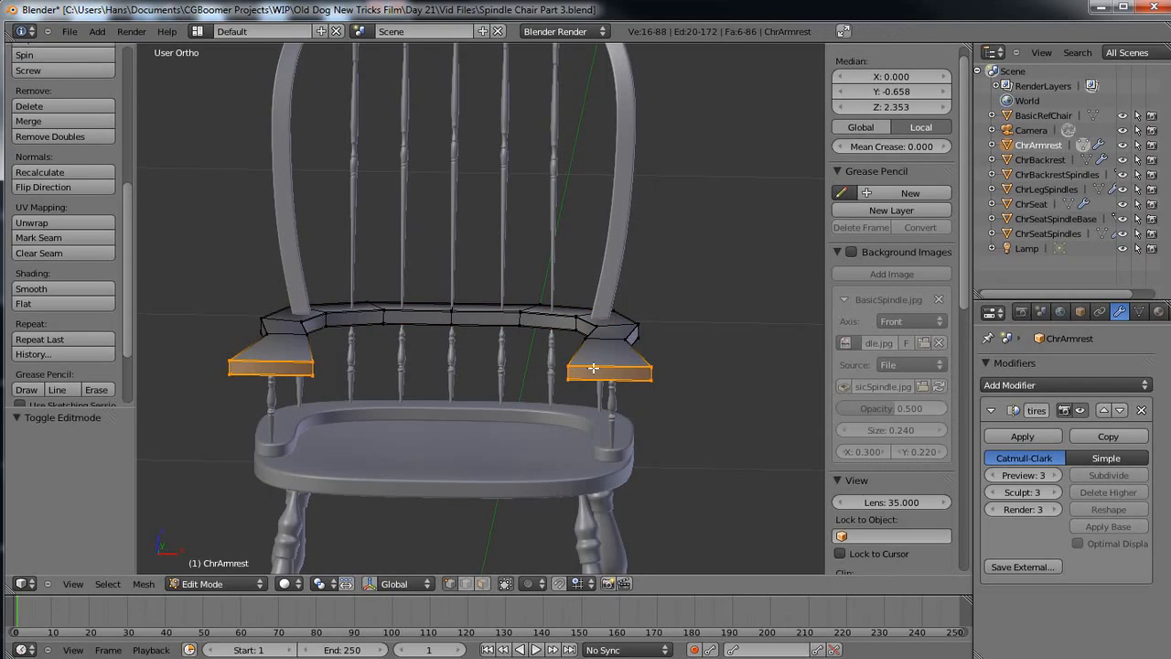
key("a")
key("a")
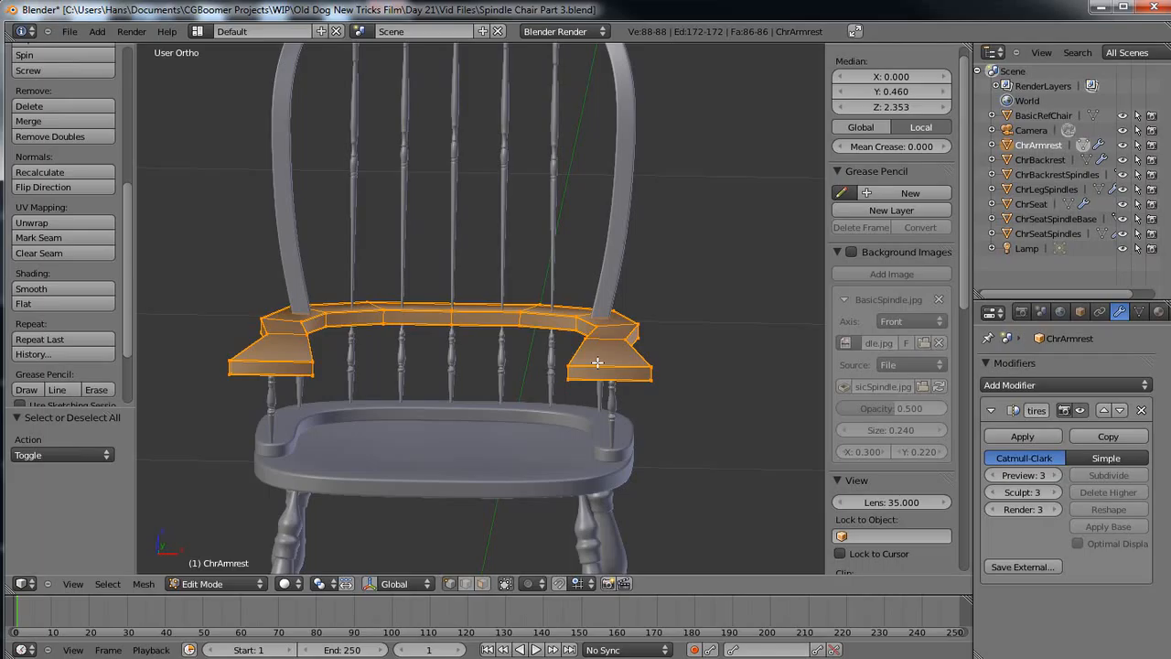
key("u")
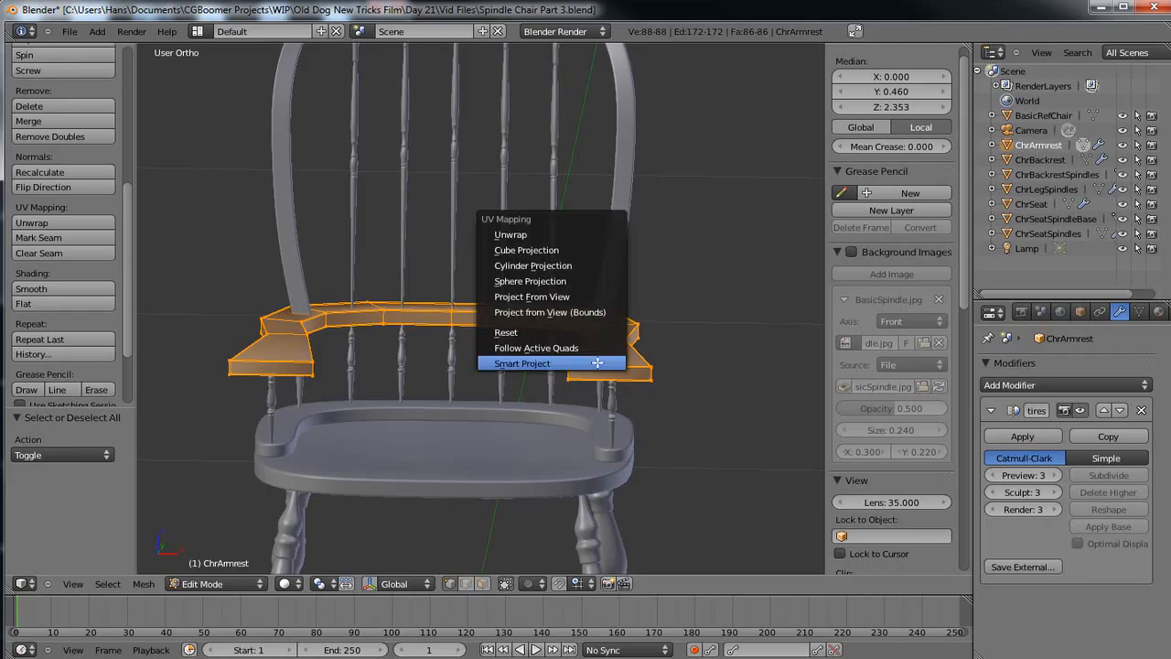
left_click(597, 362)
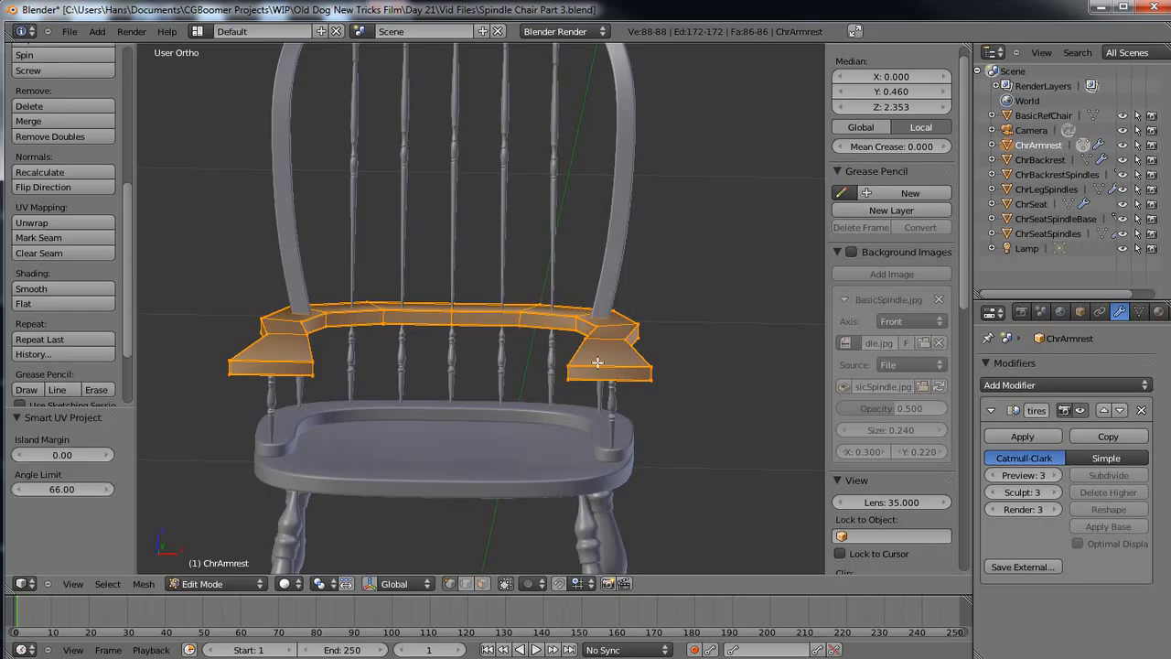
key("Tab")
UV unwrap the entire curved backrest frame with Smart Project, using a 66 angle limit and 0 island margin.
right_click(606, 296)
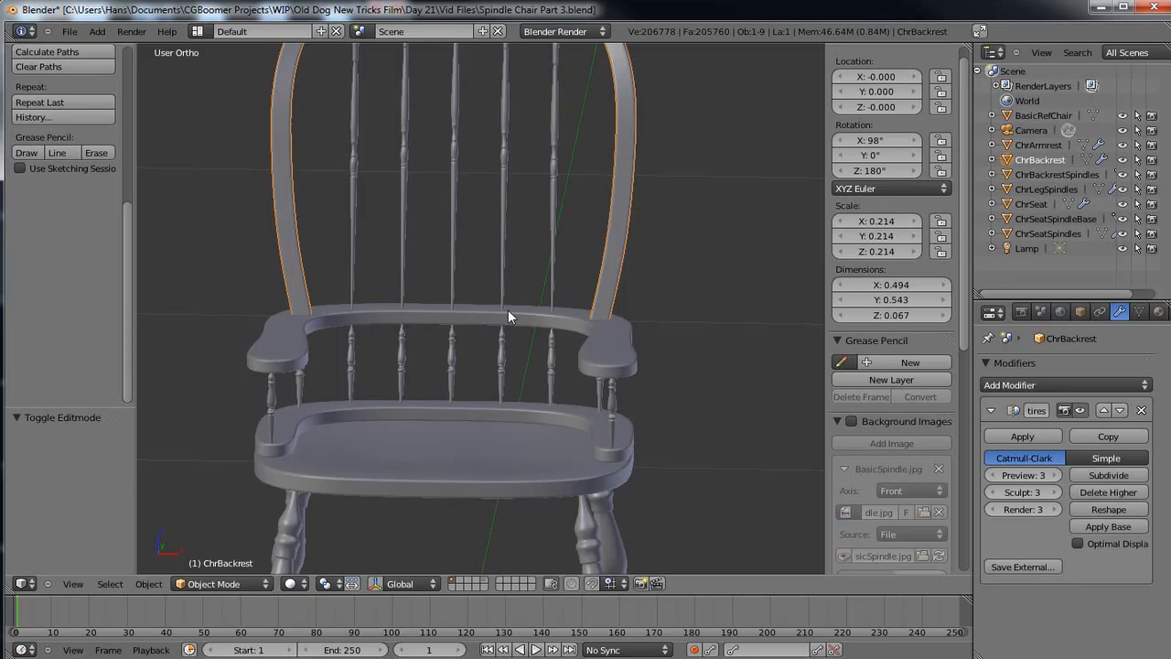
key("Tab")
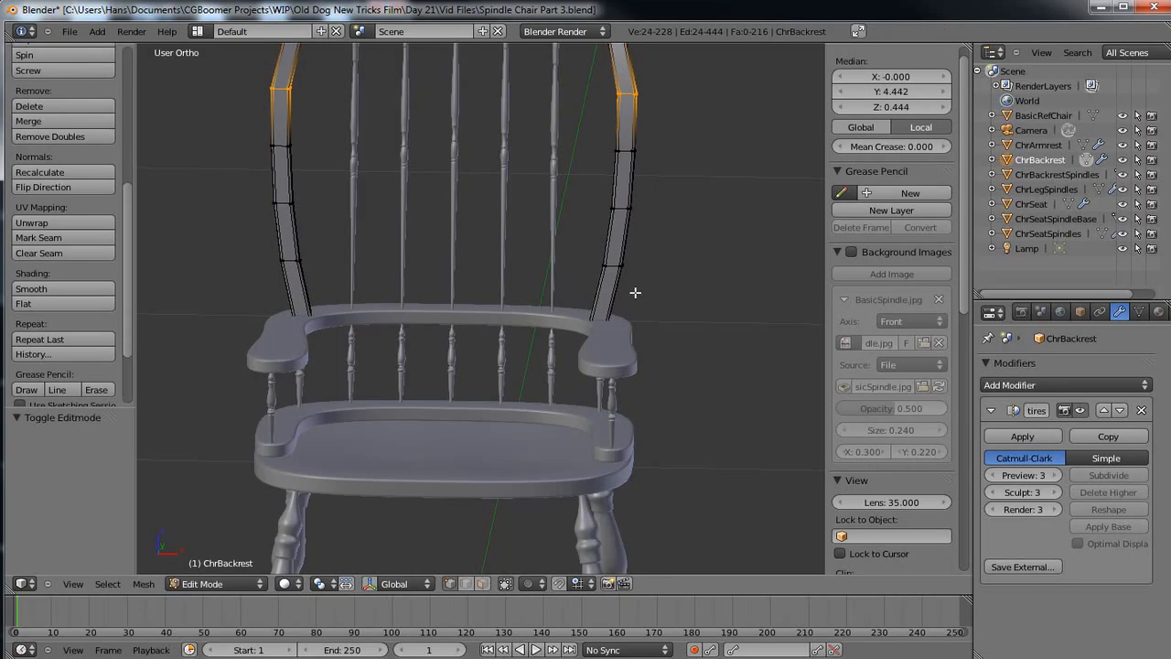
key("a")
key("a")
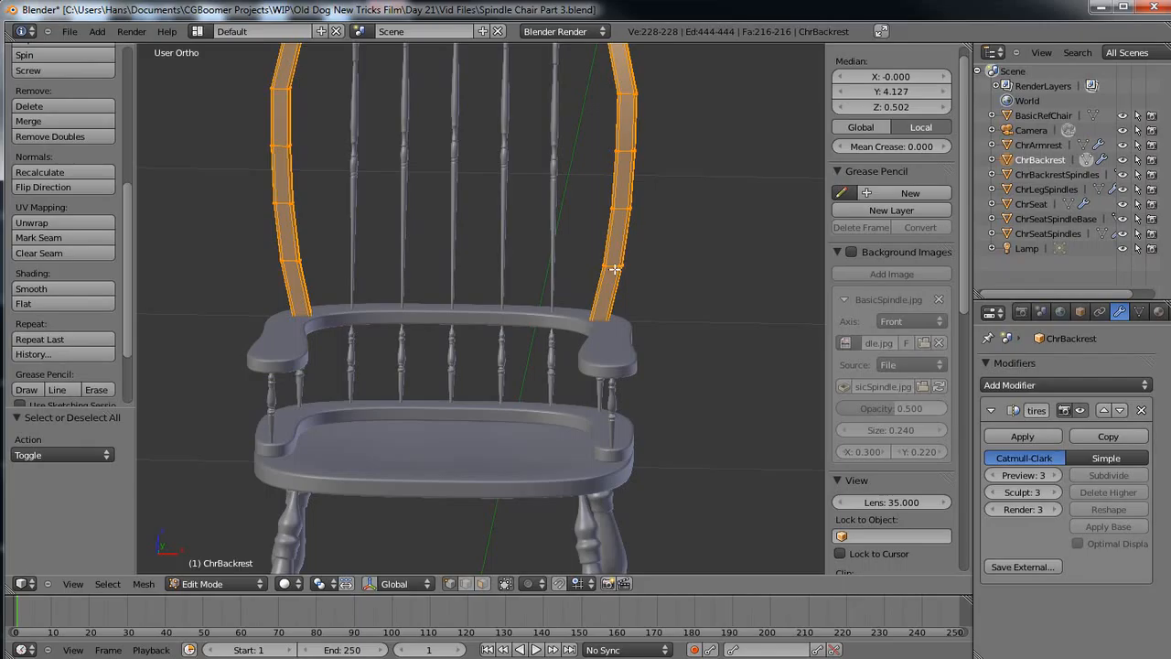
key("u")
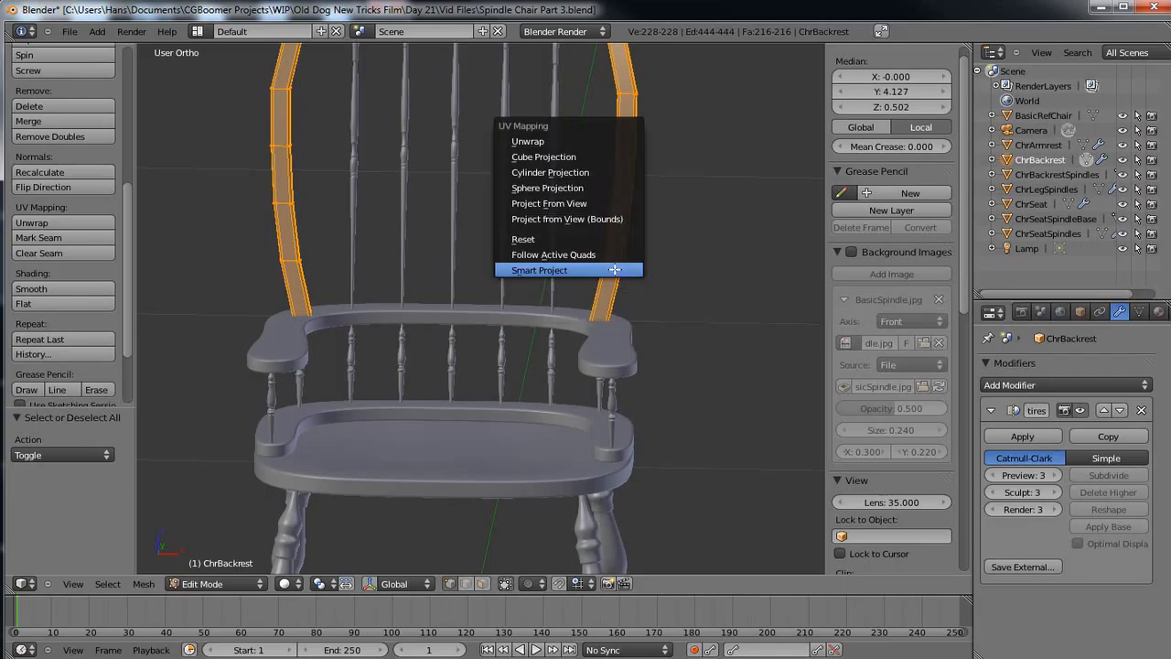
left_click(613, 269)
scroll(468, 402, "down", 5)
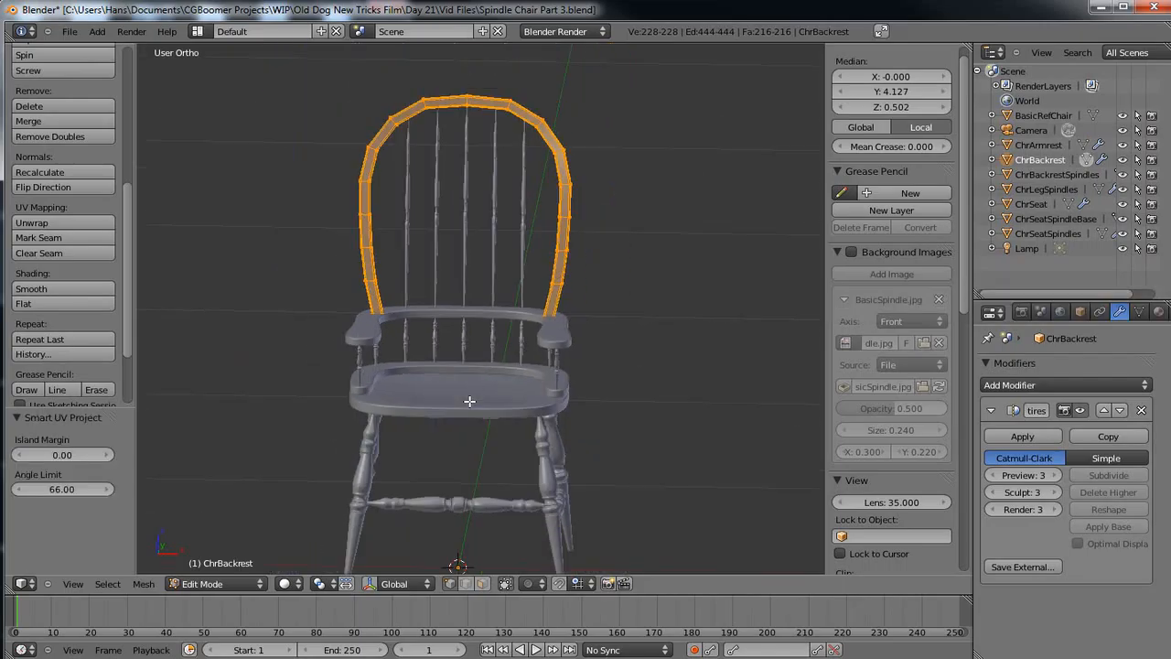
middle_click_drag(475, 426, 486, 441, "shift")
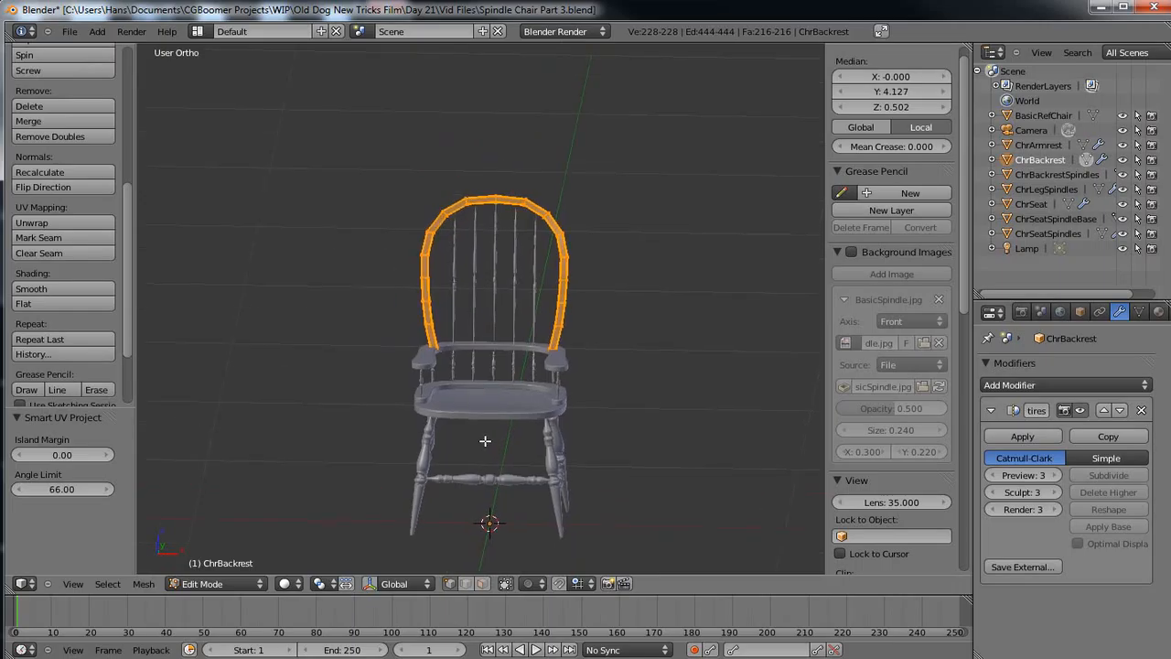
scroll(484, 442, "up", 4)
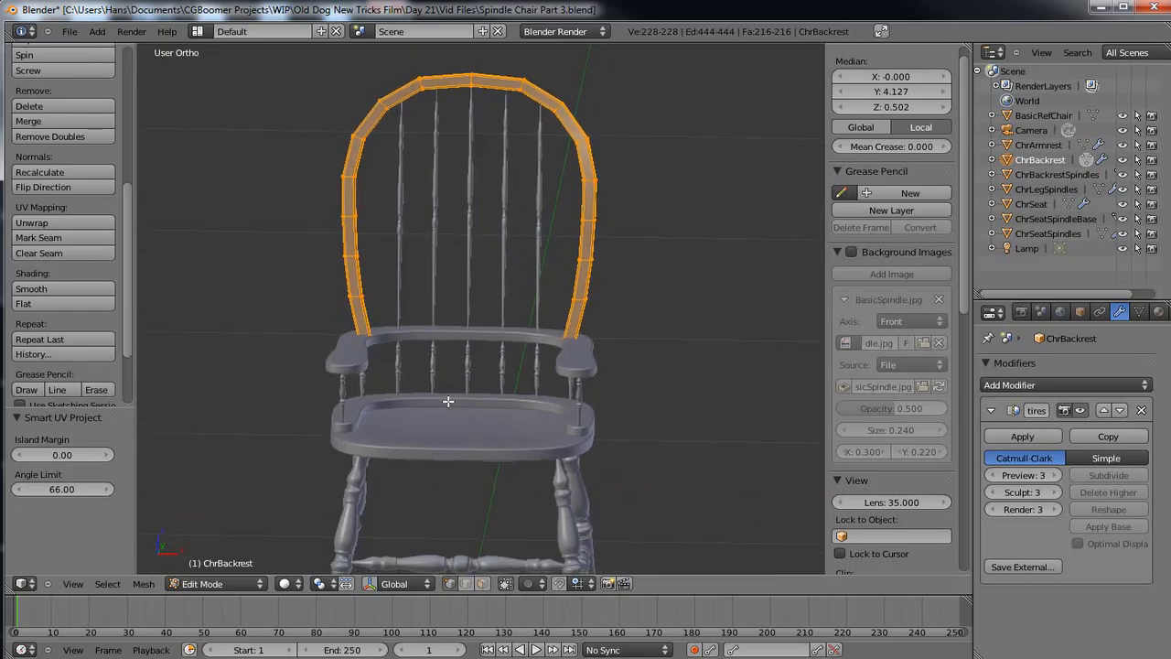
Leave Edit Mode on the backrest and bring the whole chair into view.
key("Tab")
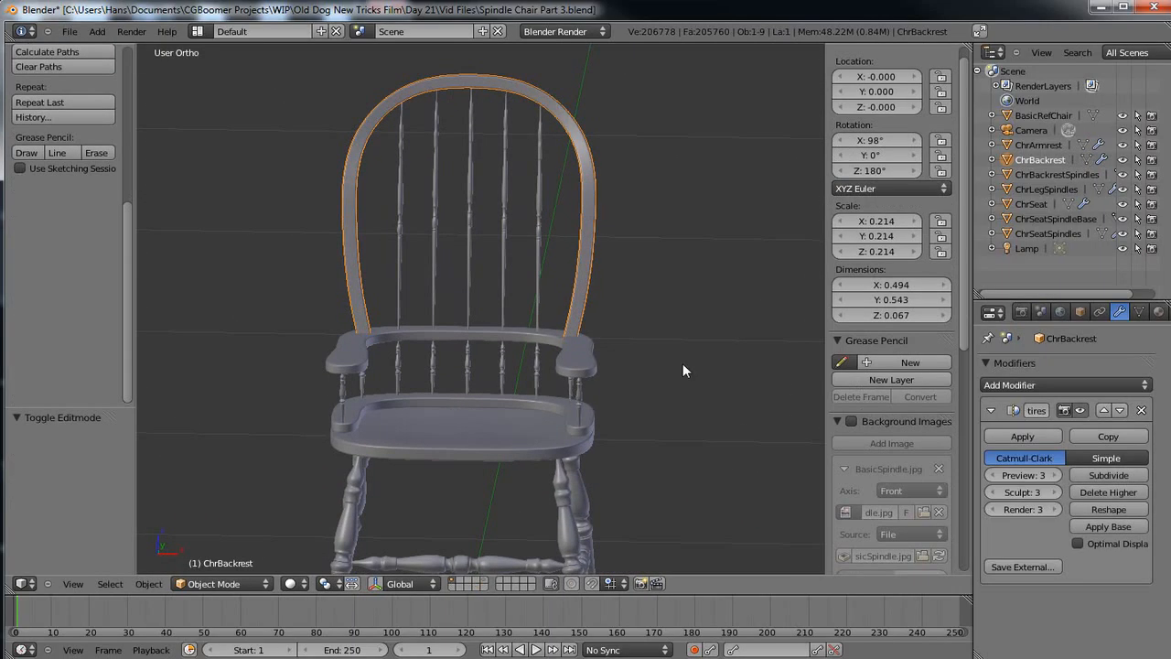
middle_click_drag(683, 363, 664, 326, "shift")
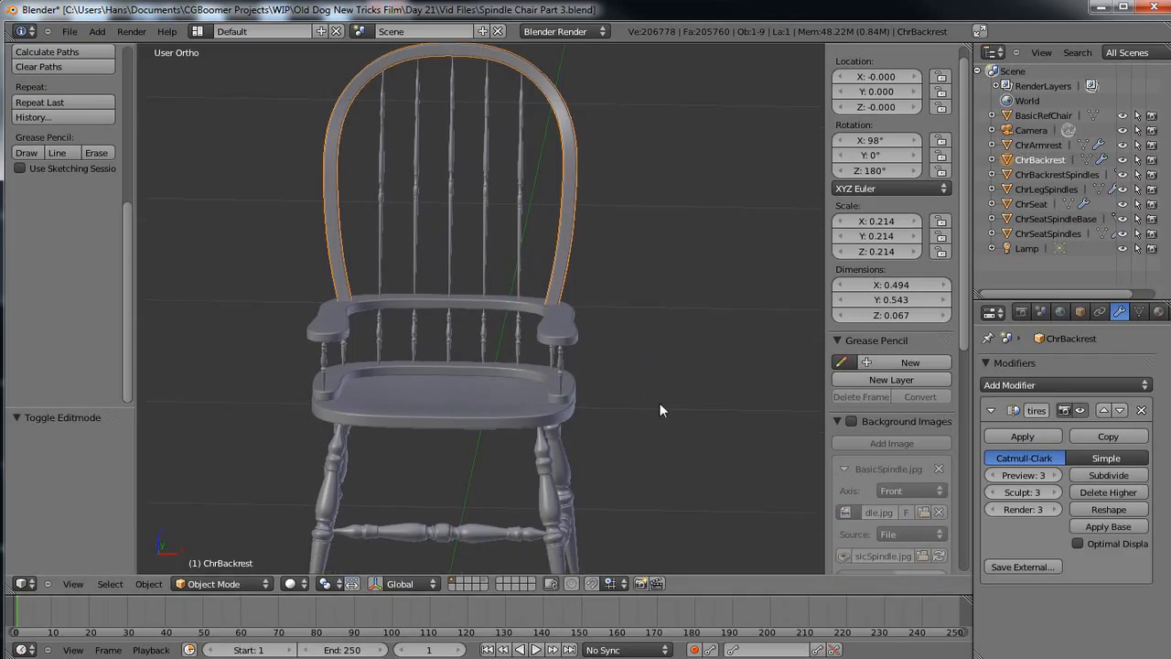
mouse_move(627, 442)
middle_mouse_down()
mouse_move(599, 437)
mouse_move(638, 427)
middle_mouse_up()
scroll(628, 427, "down", 3)
scroll(628, 427, "up", 1)
middle_click_drag(309, 420, 312, 420)
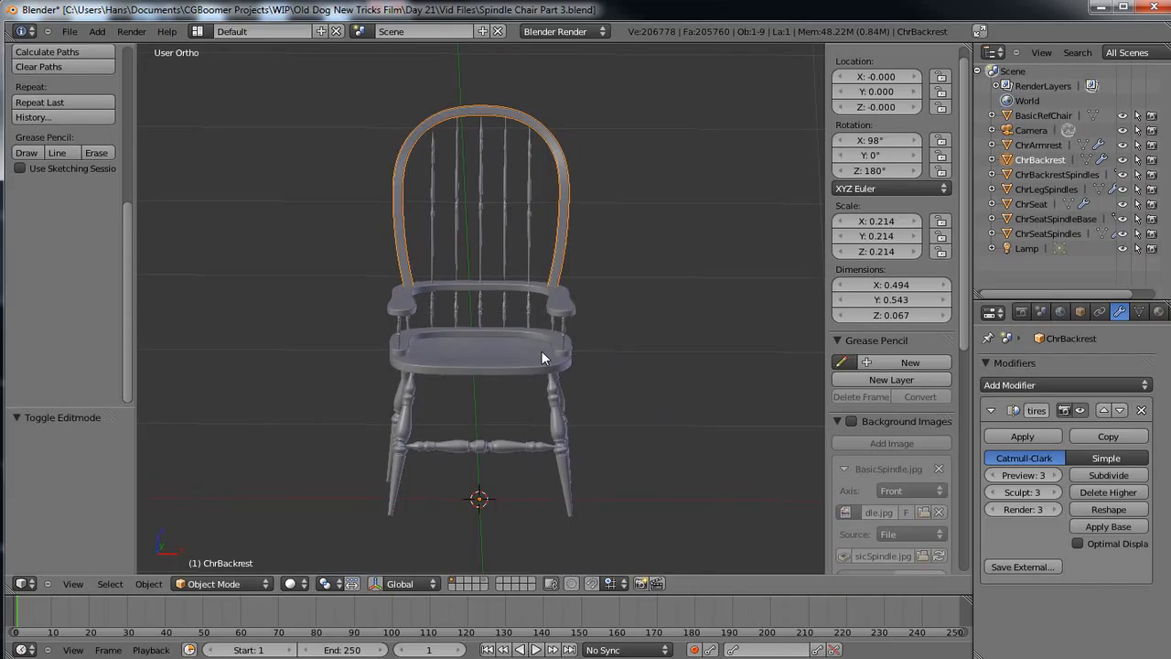
From above, move the camera in front of the chair to about X 0.59, Y -2.80 and turn it to about 9.8° on Z.
key("KP_7")
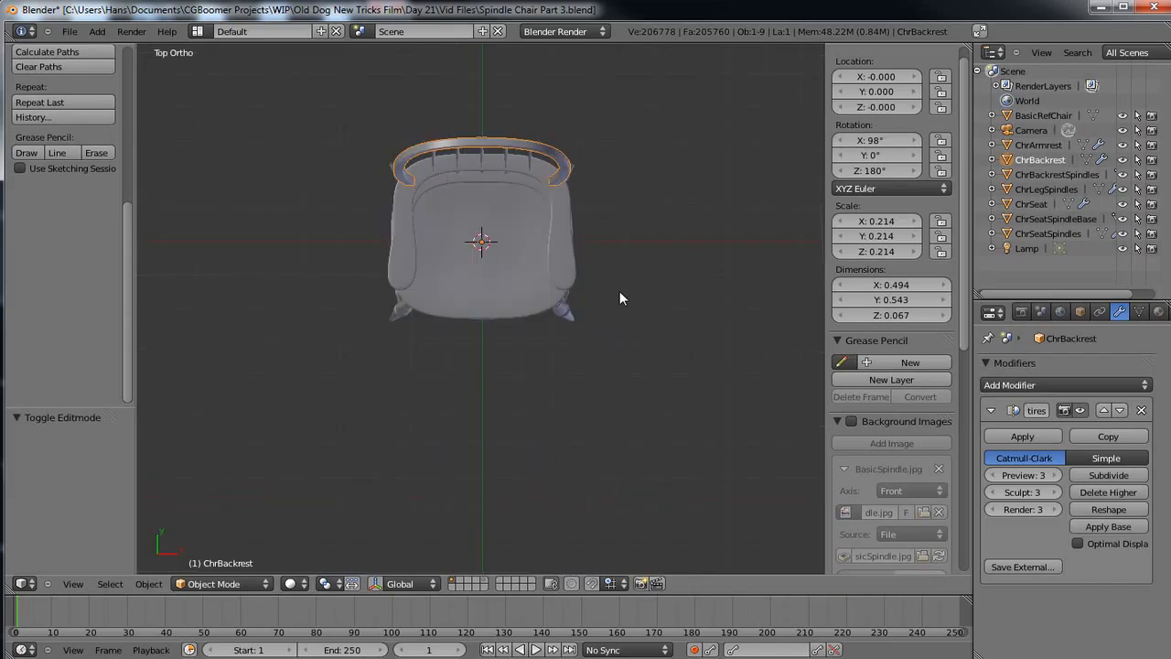
scroll(620, 291, "down", 8)
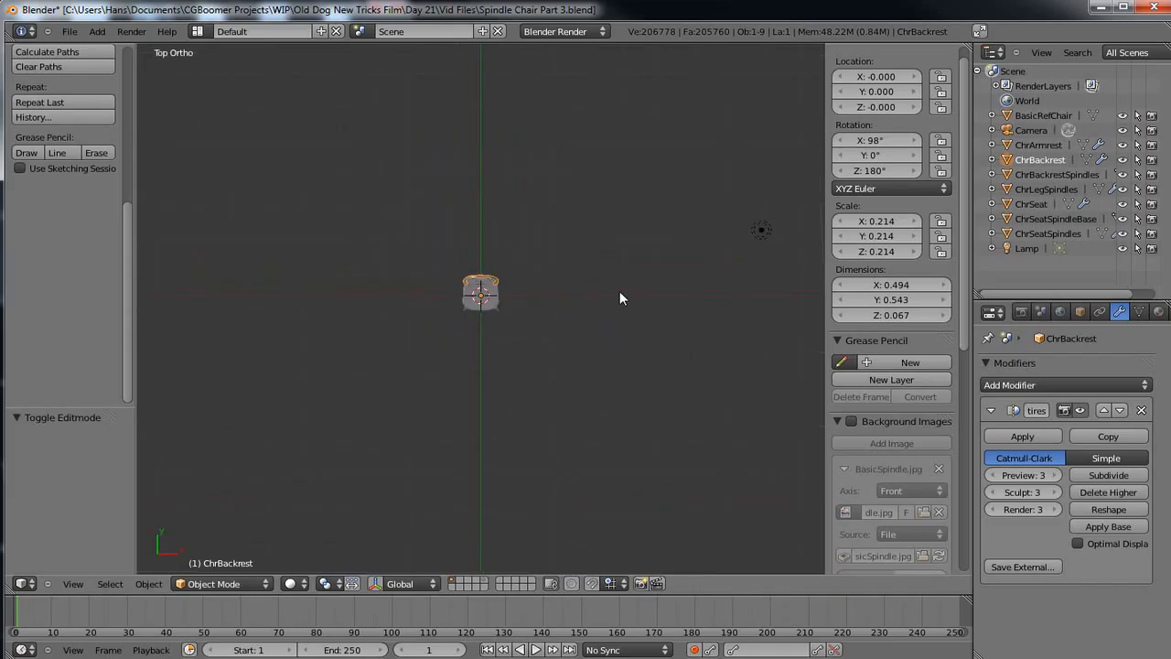
middle_click_drag(616, 293, 590, 234, "shift")
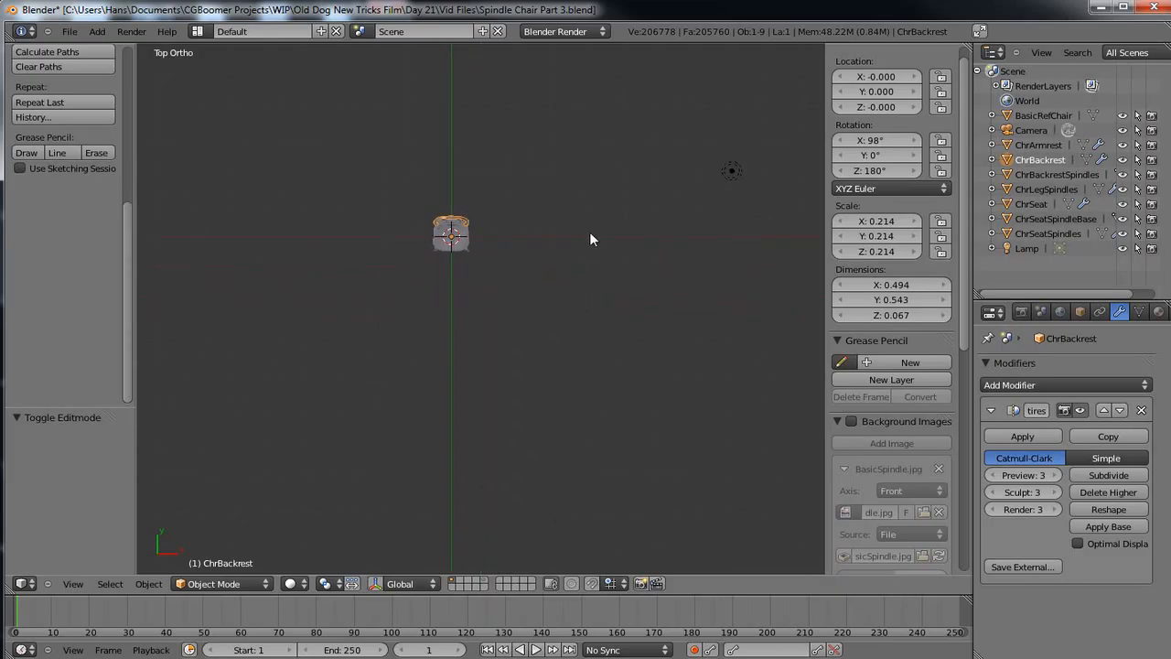
scroll(591, 239, "down", 2)
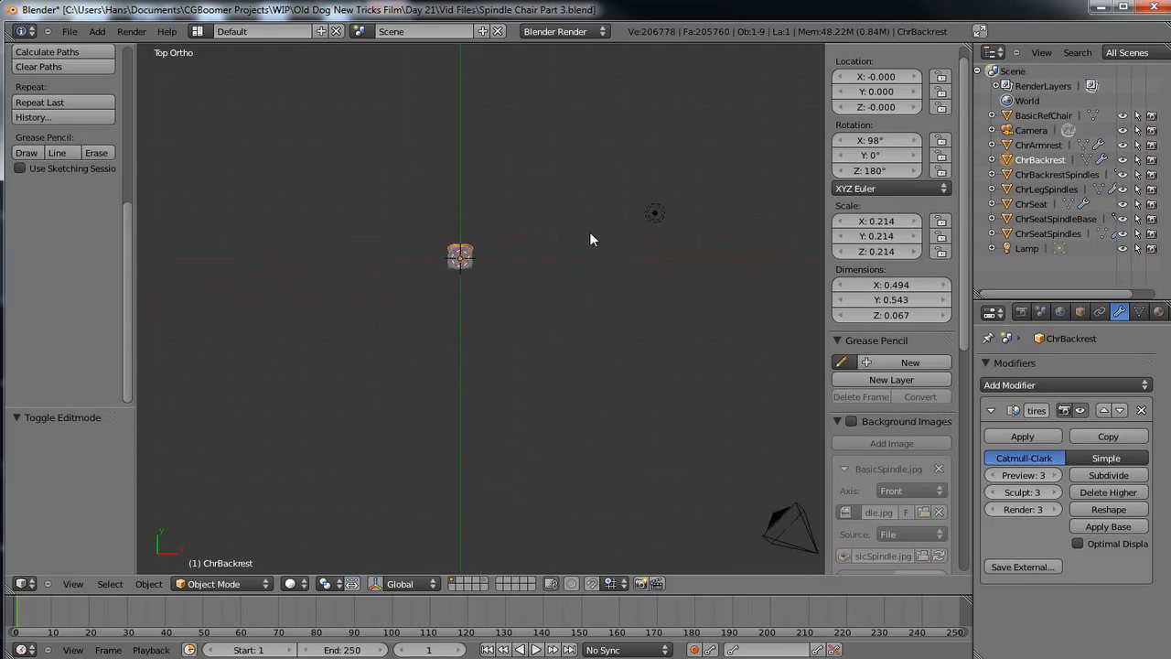
right_click(773, 538)
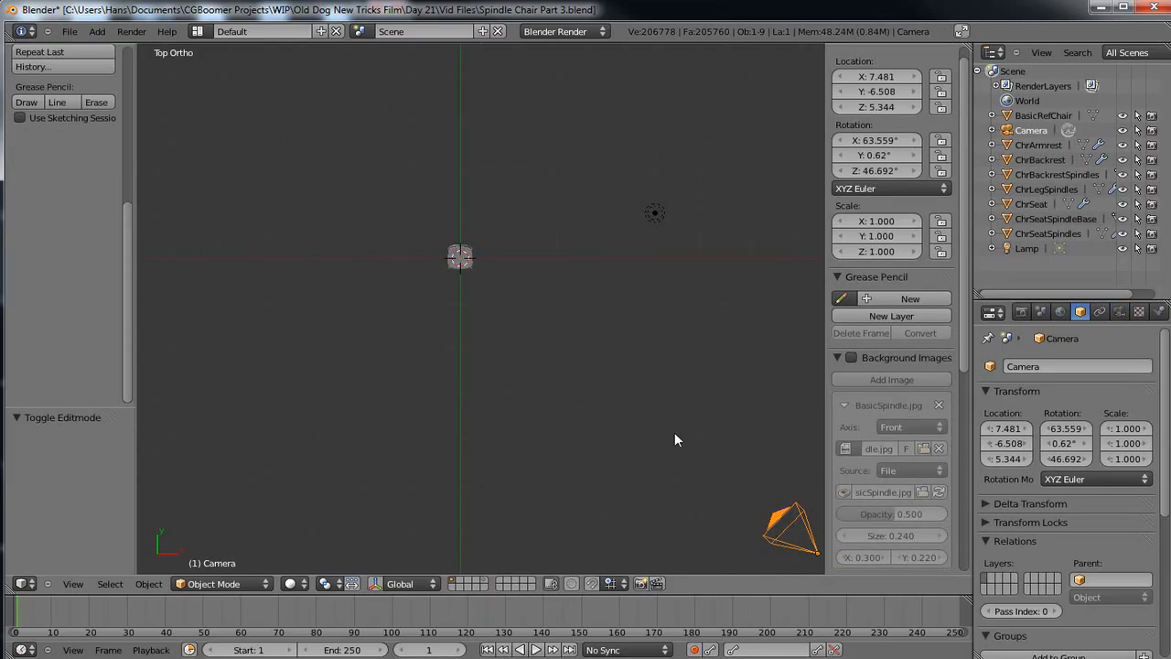
key("g")
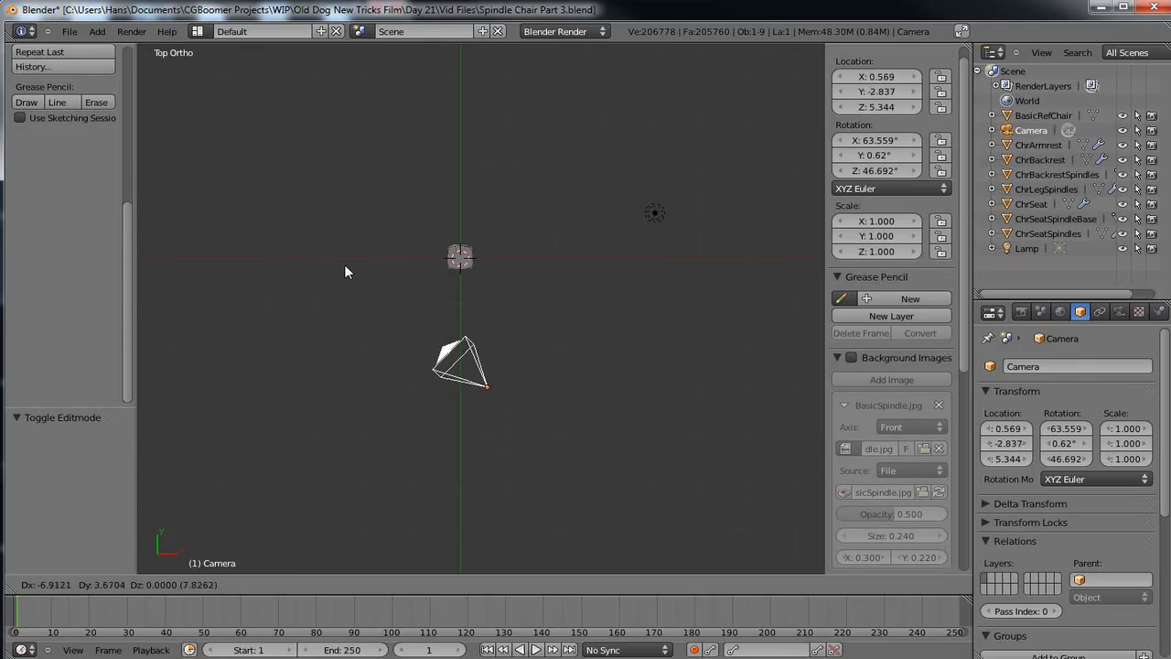
left_click(344, 267)
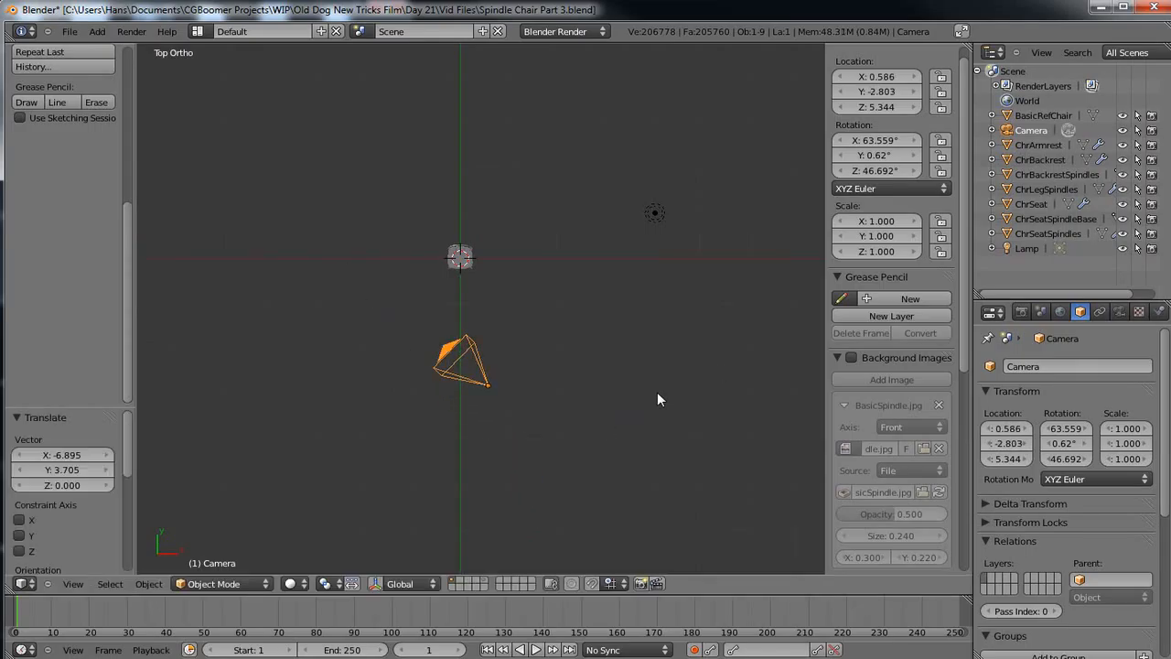
key("r")
left_click(600, 476)
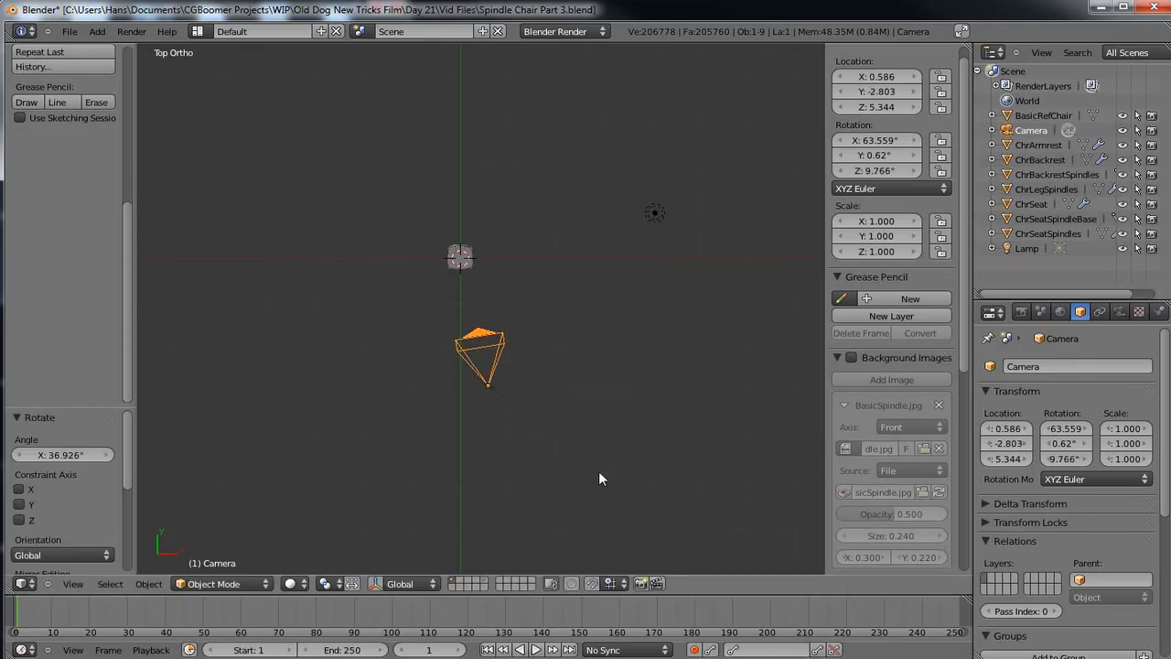
From the side, lower the camera to about Y -3.18, Z 1.06 and tilt it toward the chair to about 72.5° on X.
key("KP_3")
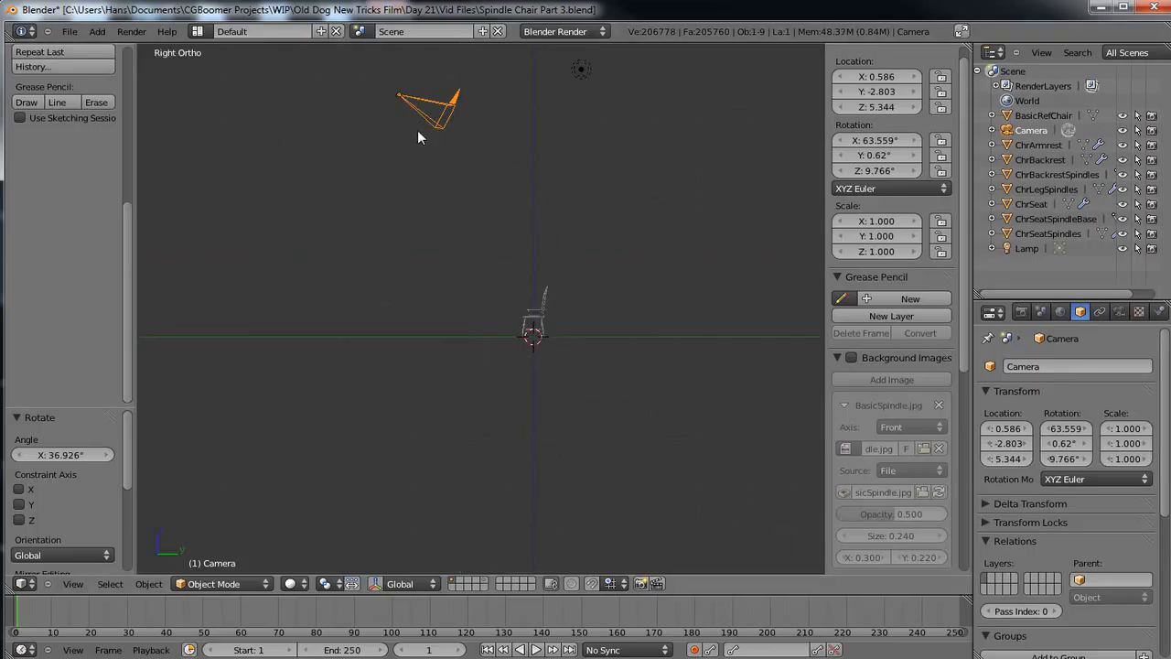
key("g")
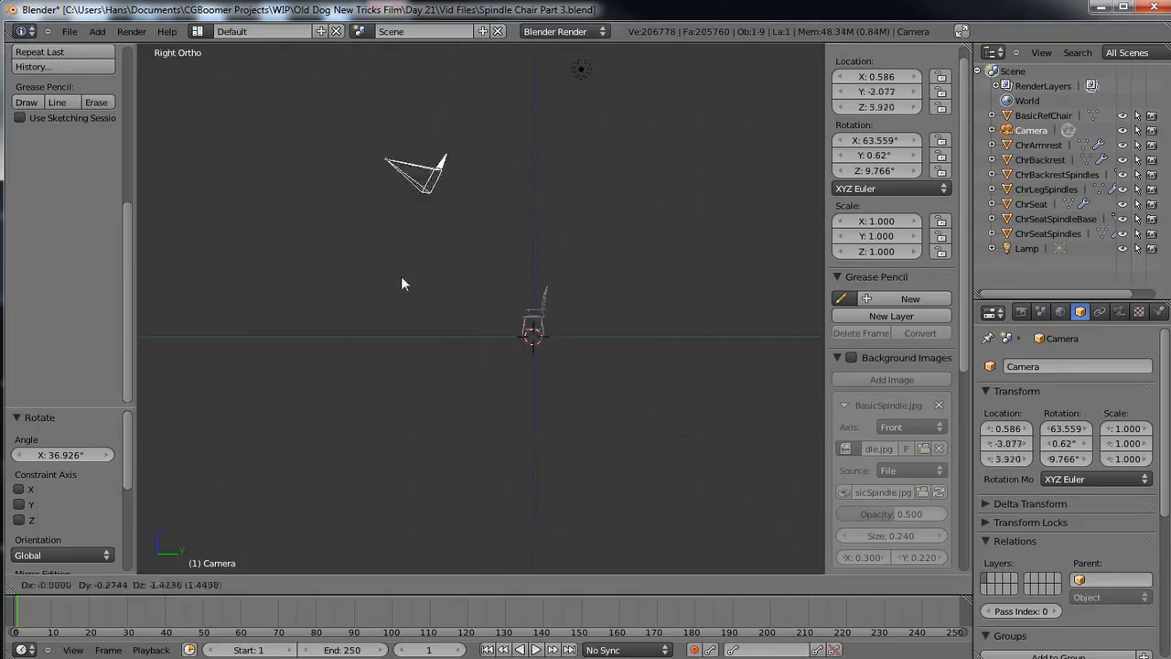
left_click(399, 324)
key("r")
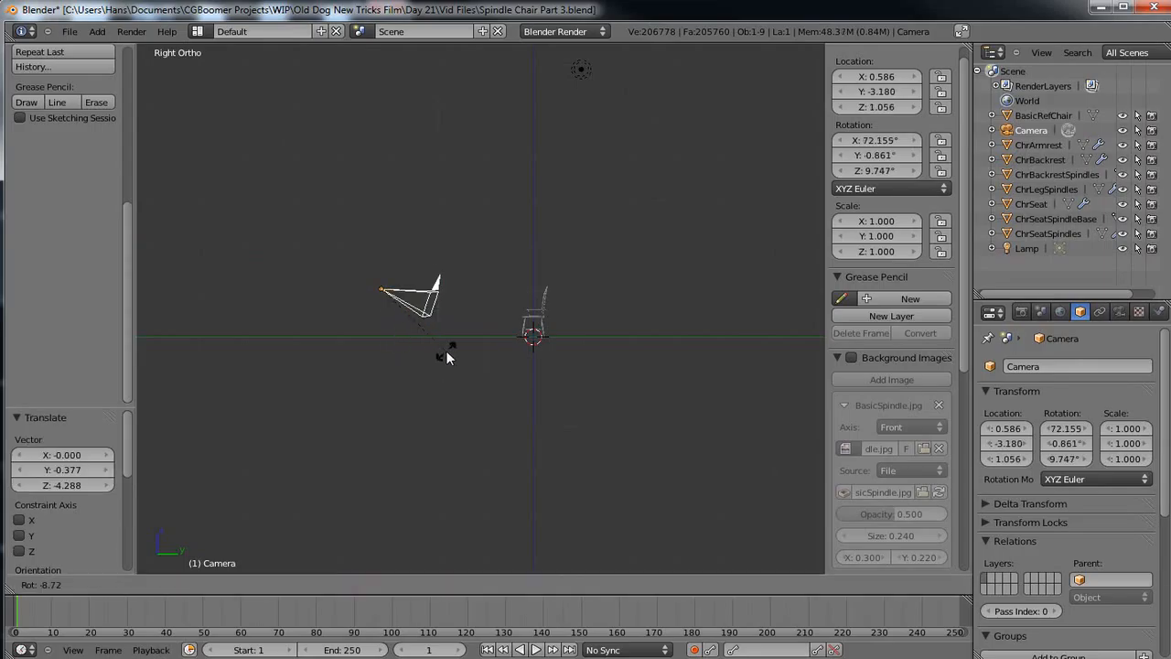
left_click(448, 352)
key("KP_0")
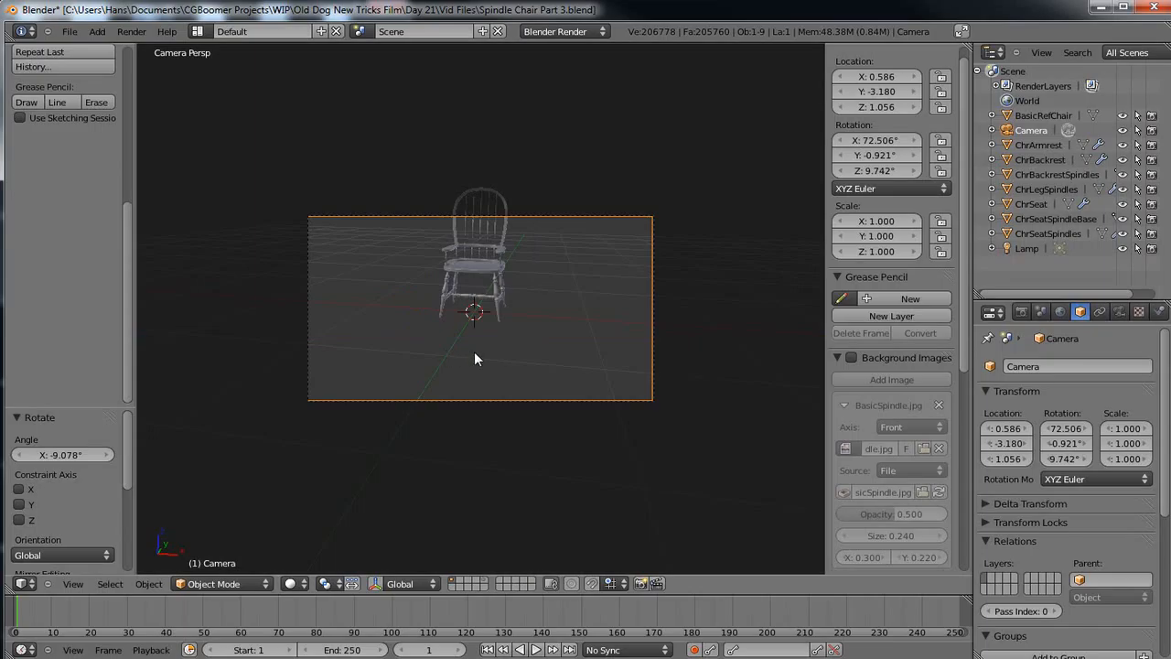
Set the render resolution to 1024 by 1024 pixels at 100% scale.
left_click(1022, 312)
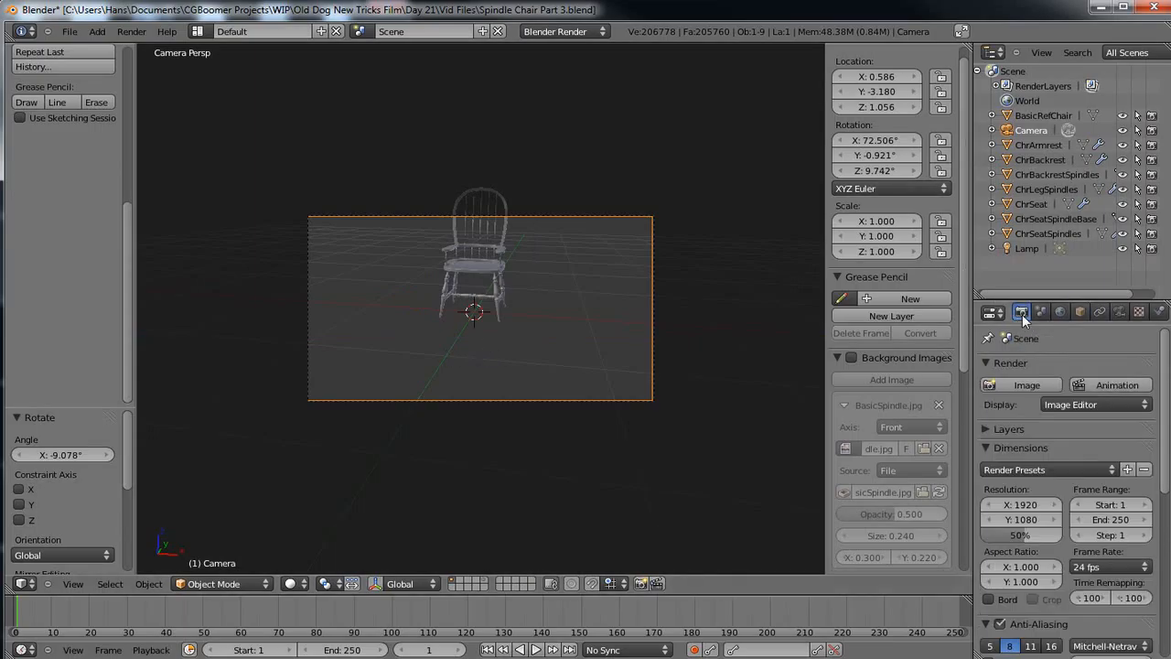
left_click(1021, 504)
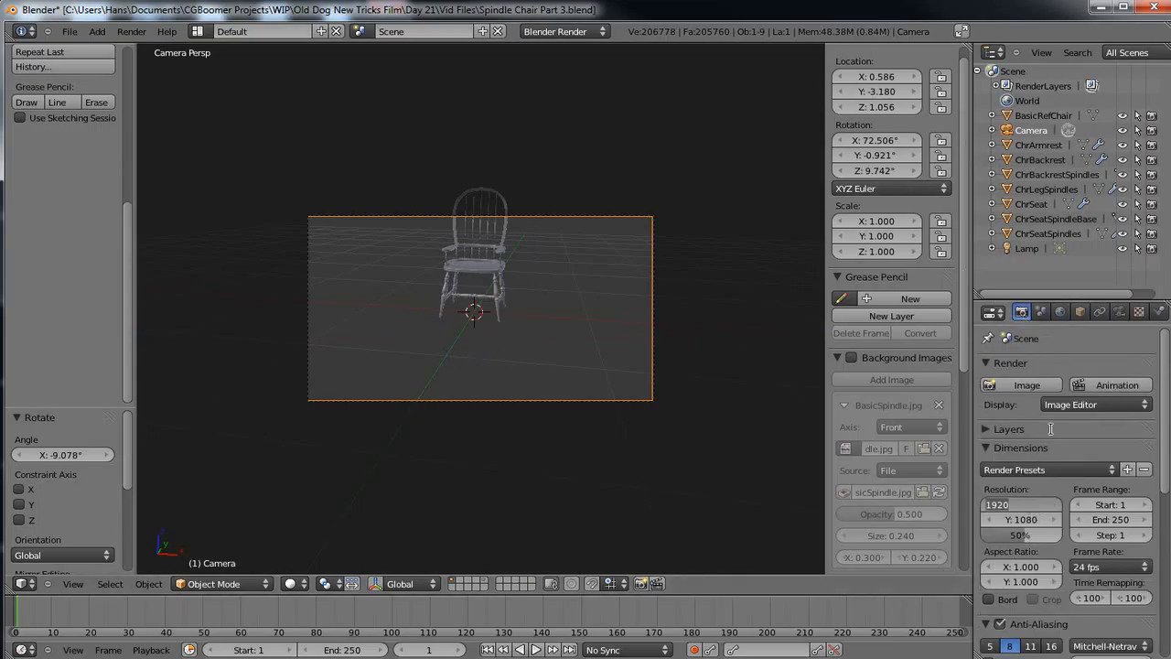
type("1024")
key("Tab")
type("1024")
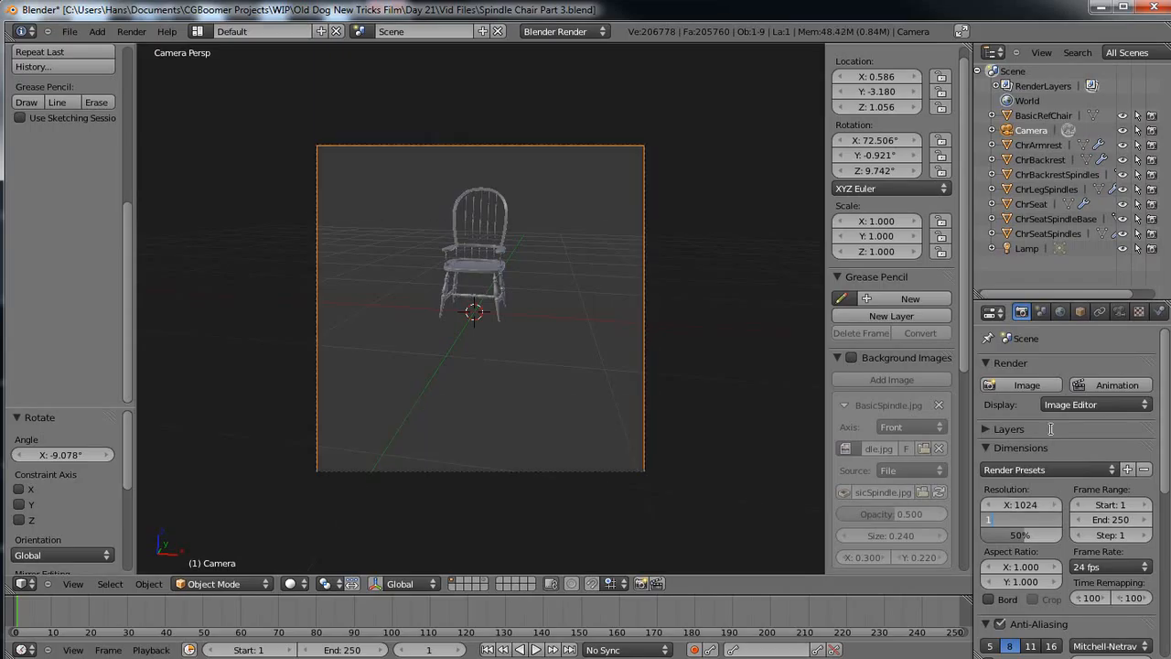
key("Return")
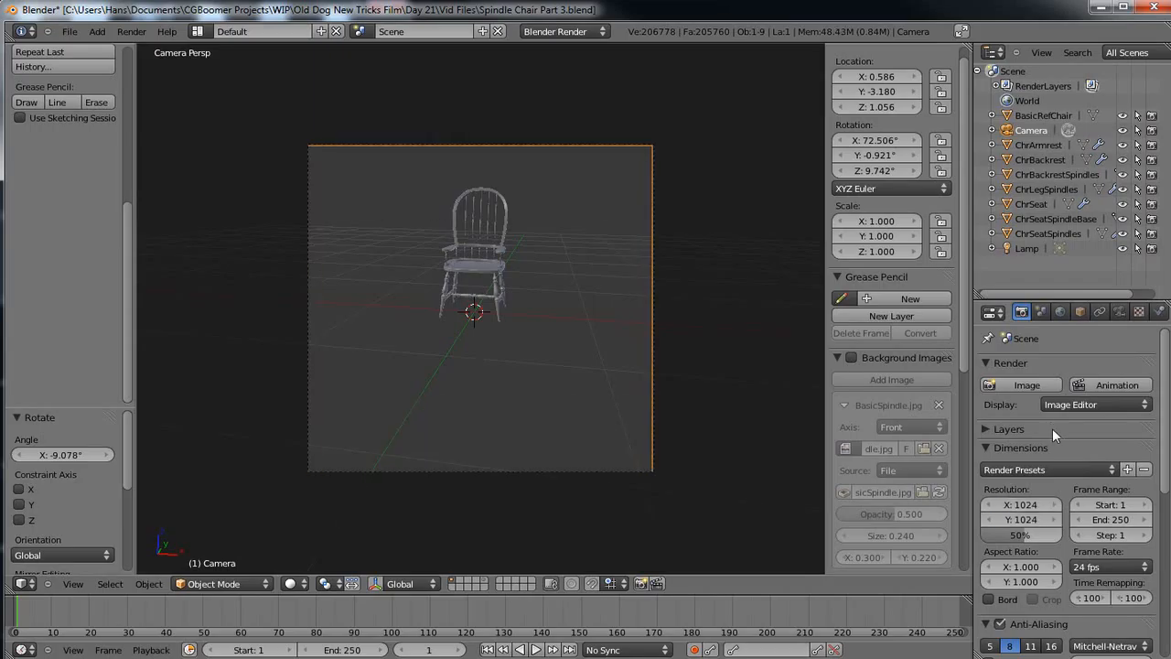
left_click(1019, 535)
type("100")
key("Return")
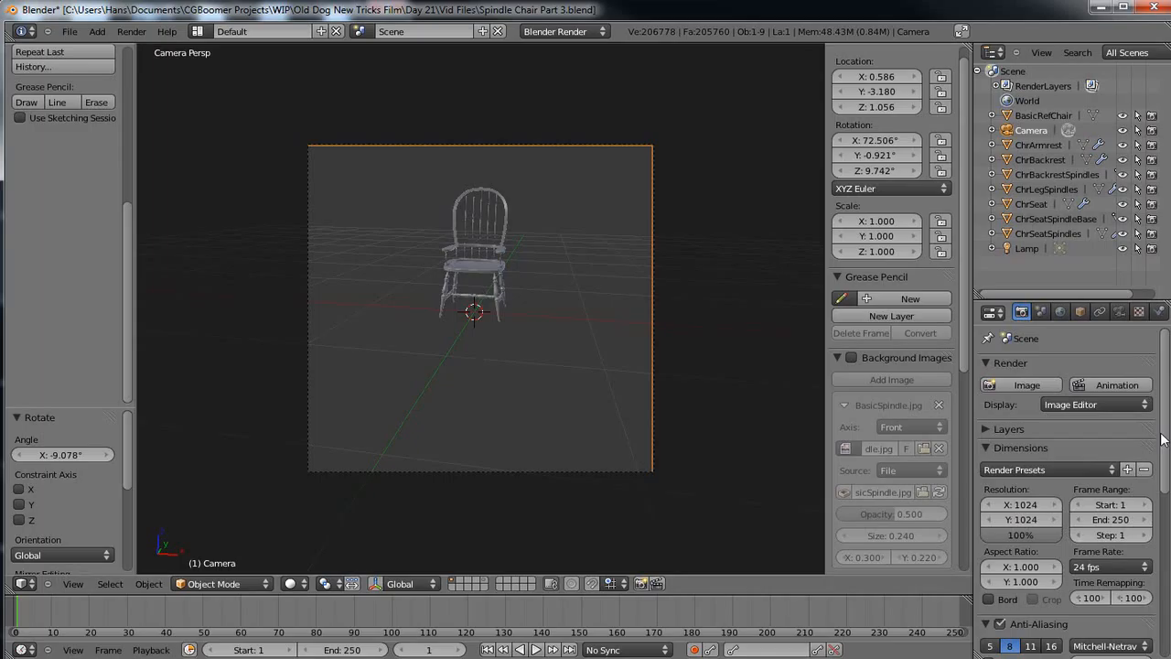
Set the render output file format to JPEG.
left_click_drag(1162, 439, 1162, 604)
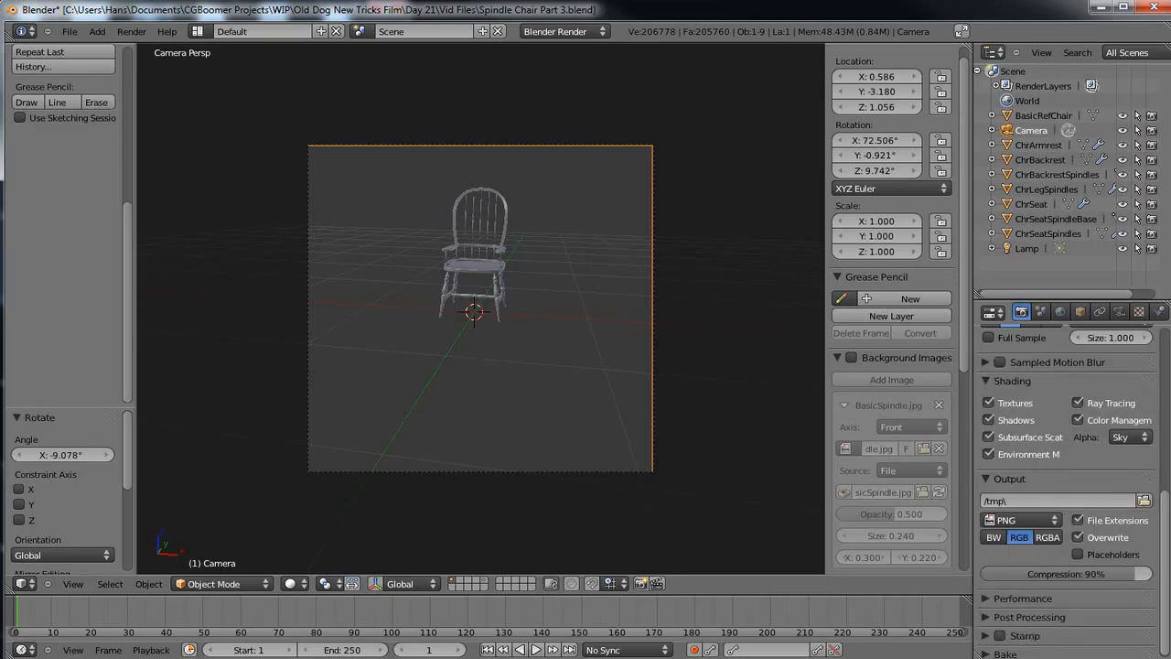
left_click(1056, 520)
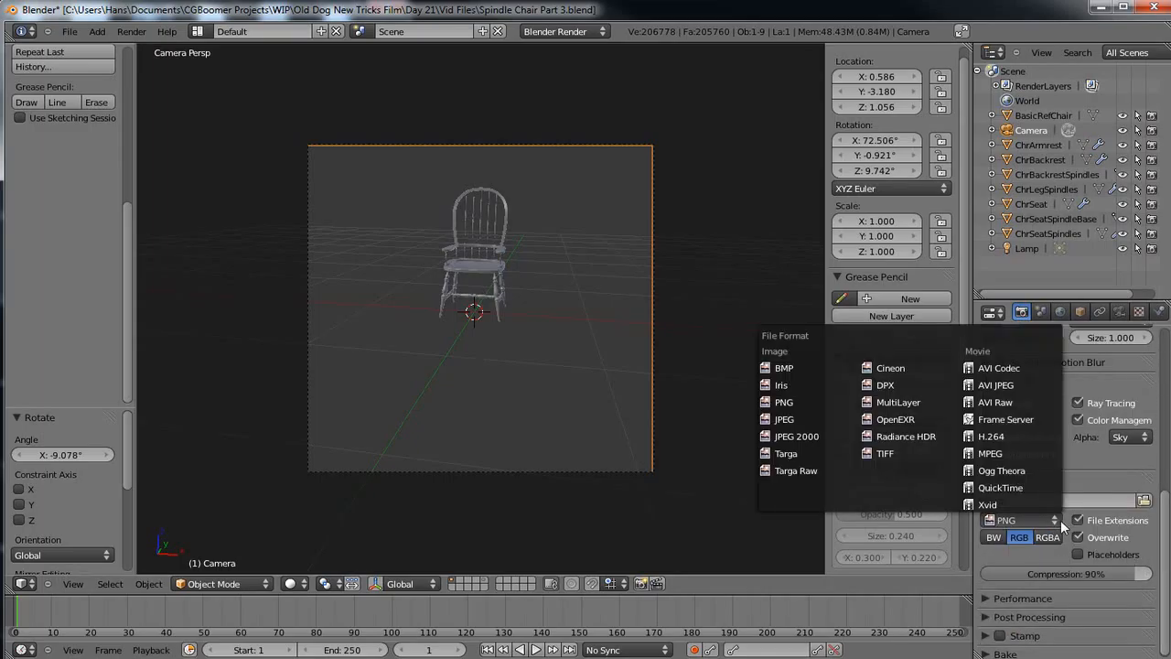
left_click(780, 418)
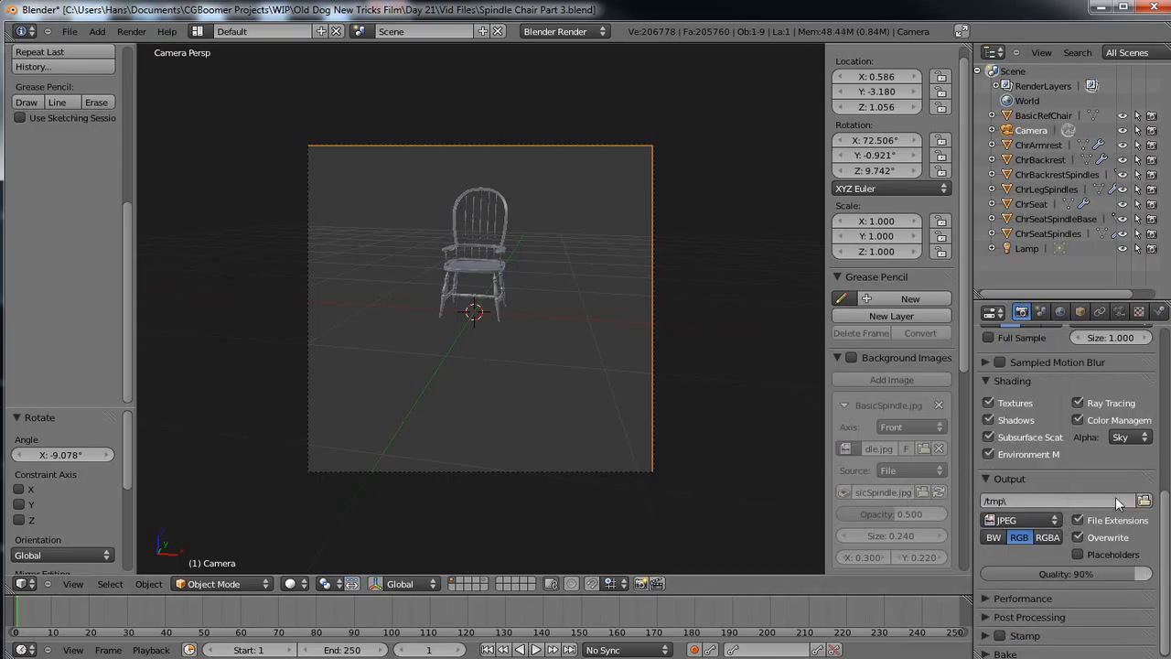
left_click_drag(1164, 574, 1160, 354)
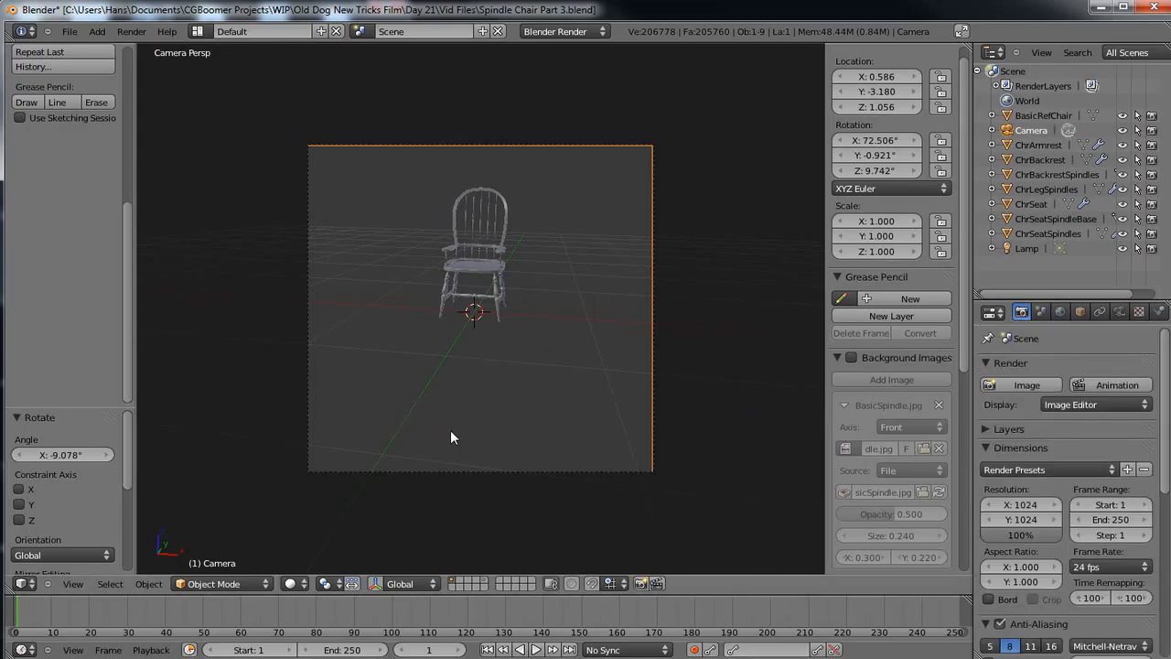
Frame the whole chair in the camera view with Fly mode and a small move, placing the camera at about X 0.28, Y -1.42, Z 0.69.
key("shift+f")
scroll(466, 272, "up", 2)
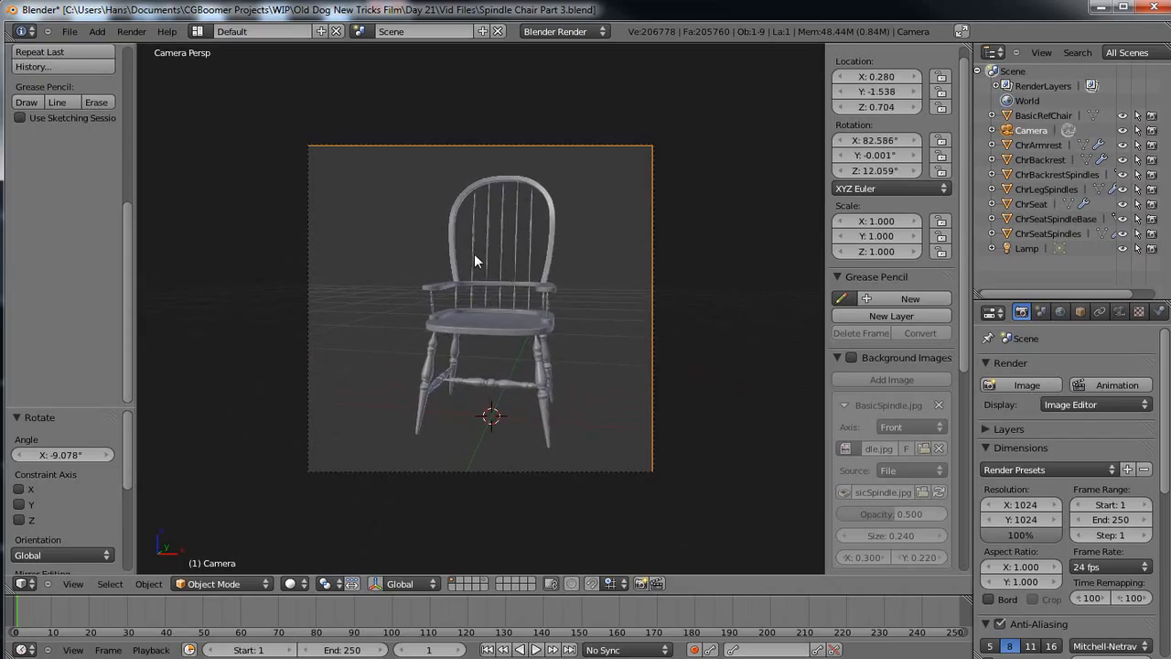
key("g")
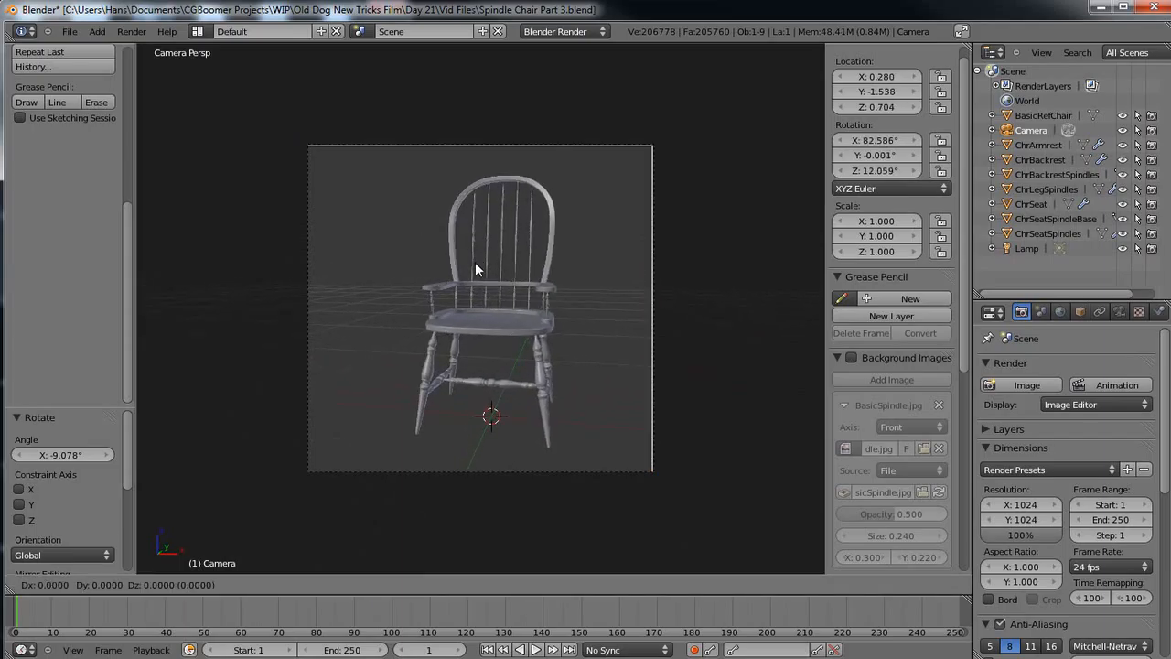
left_click(477, 261)
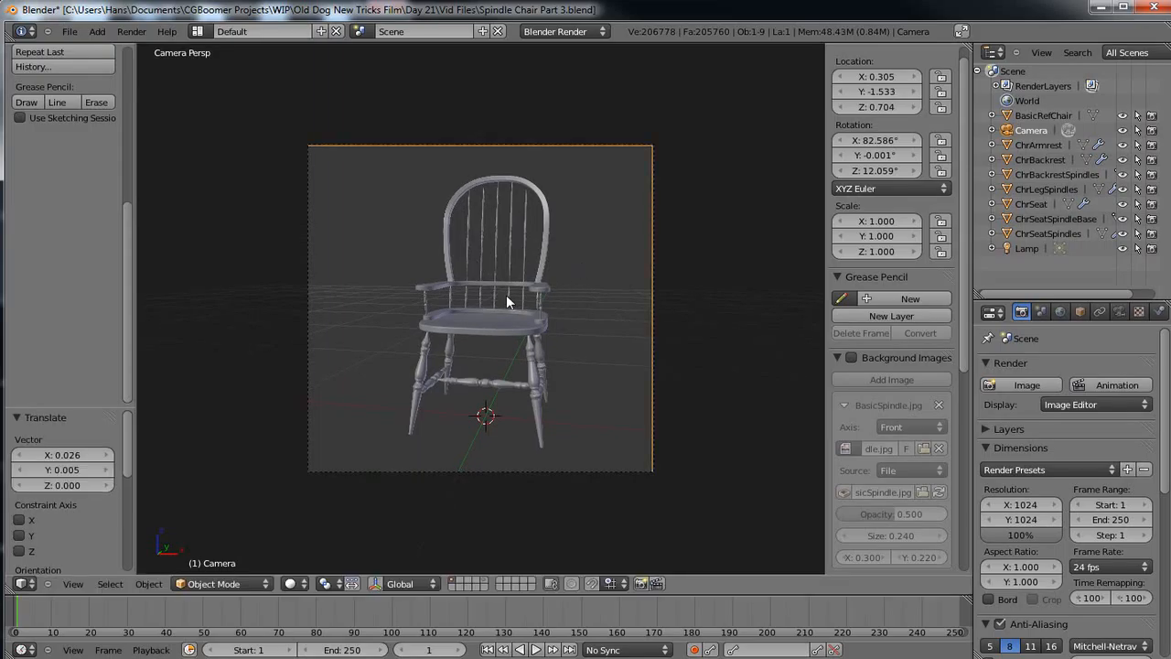
scroll(480, 307, "up", 5)
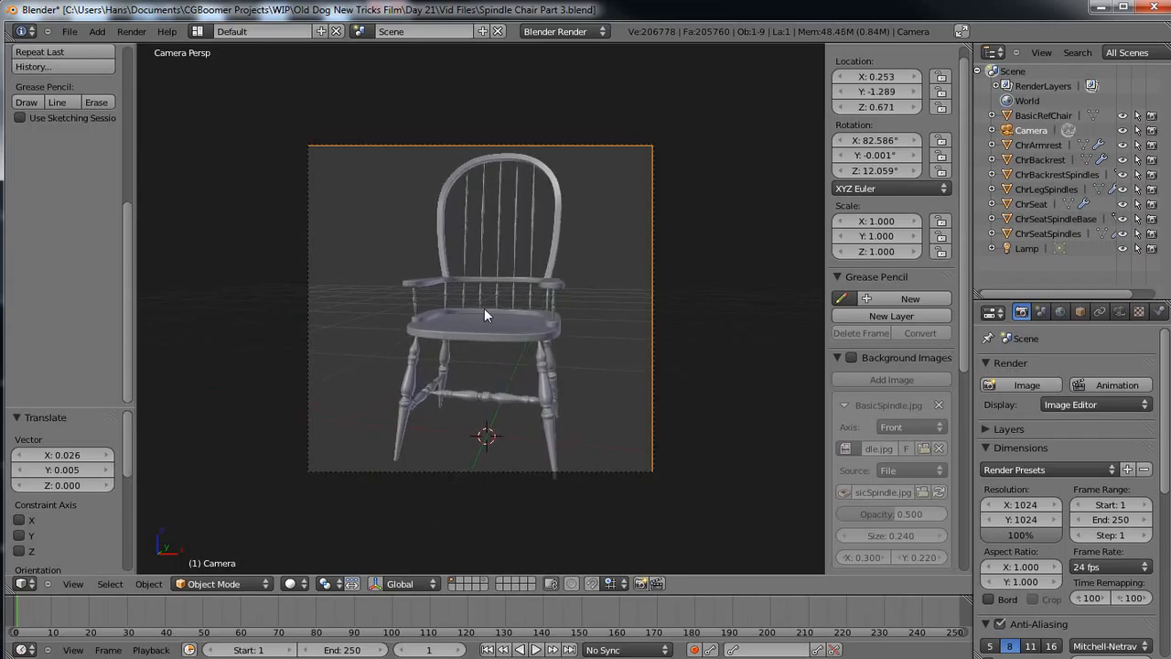
scroll(480, 307, "down", 3)
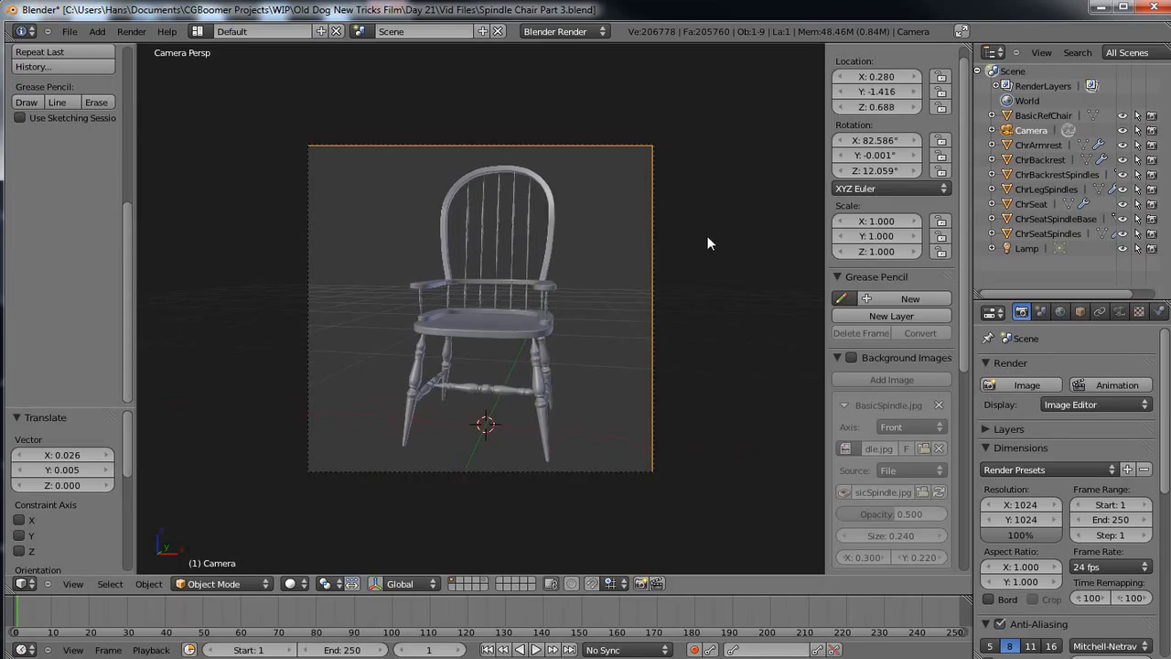
From above, move the lamp to the front right of the chair, at about X 1.30, Y -1.96.
key("KP_7")
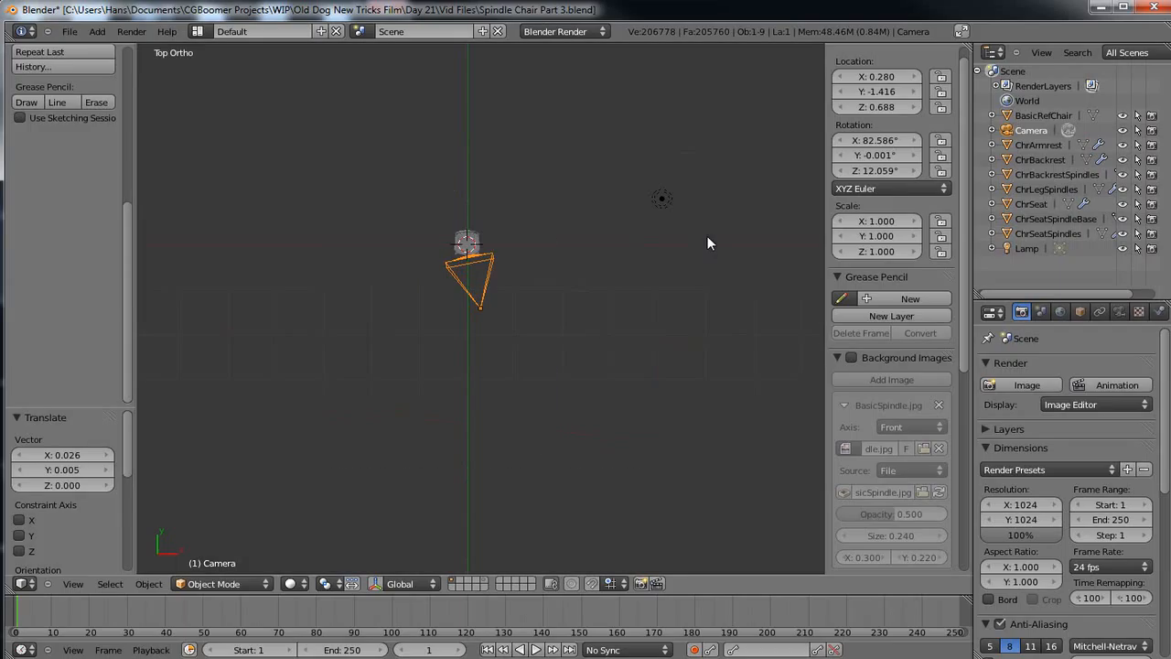
right_click(666, 204)
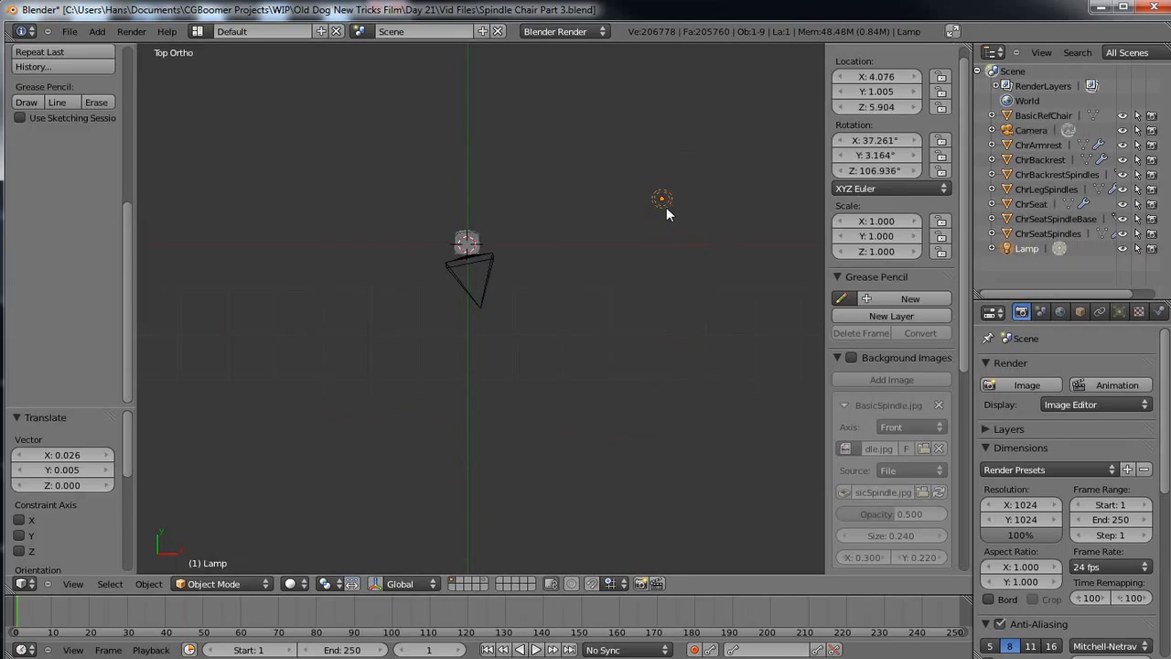
key("g")
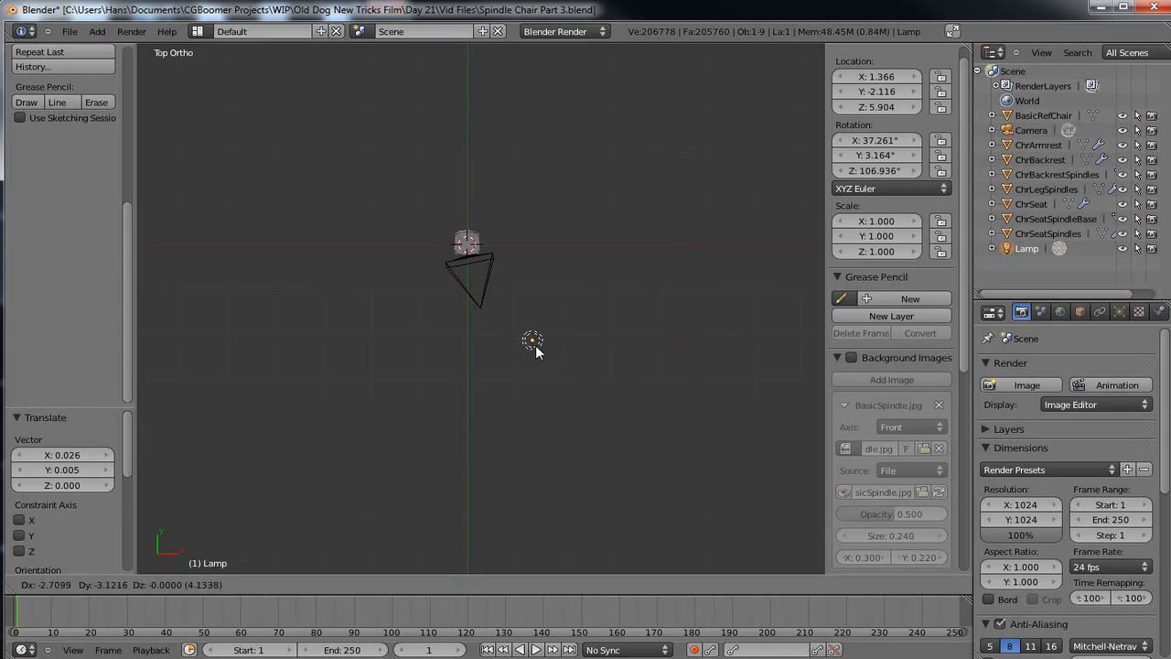
left_click(535, 347)
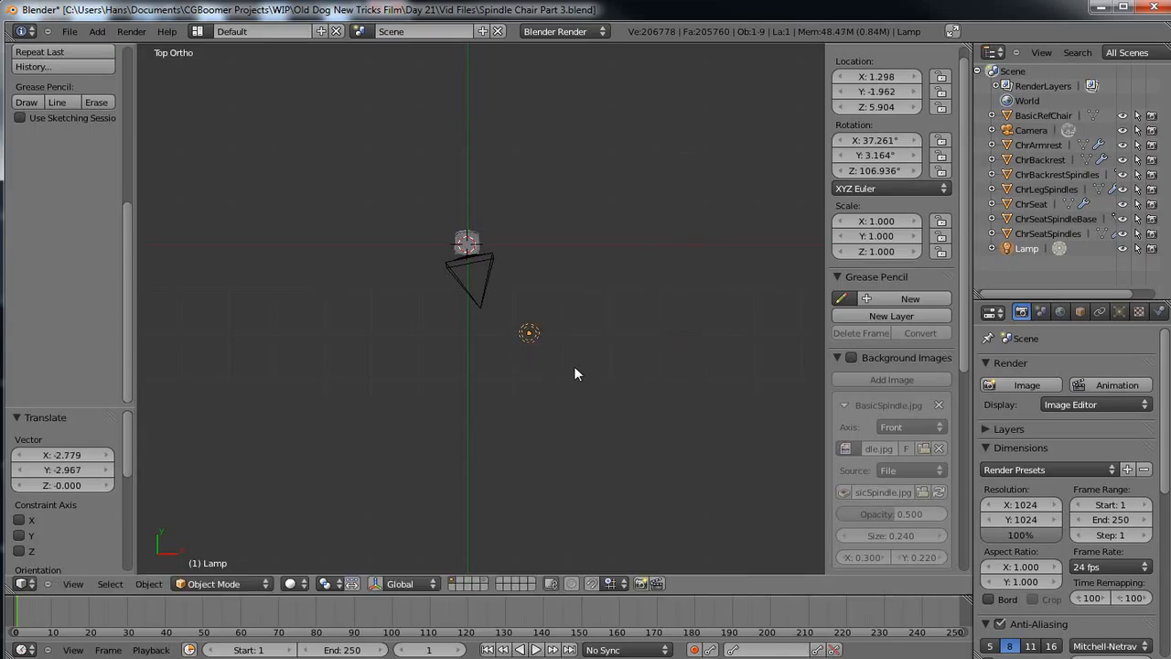
From the side view, lower the lamp to about Y -2.20, Z 1.17.
key("KP_3")
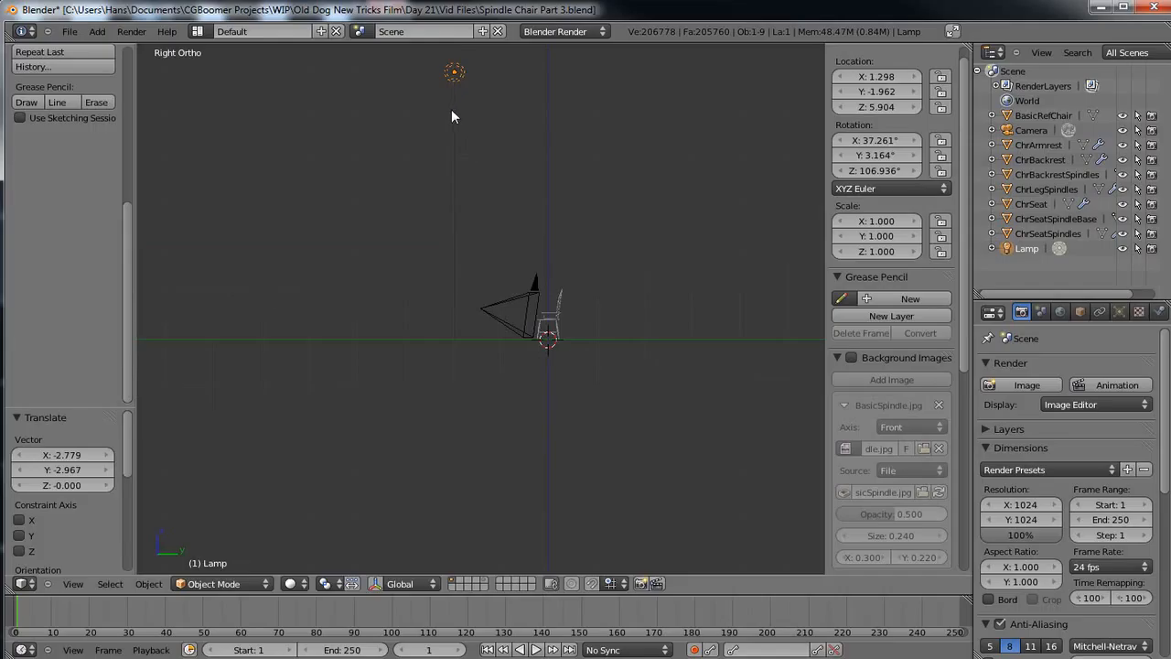
key("g")
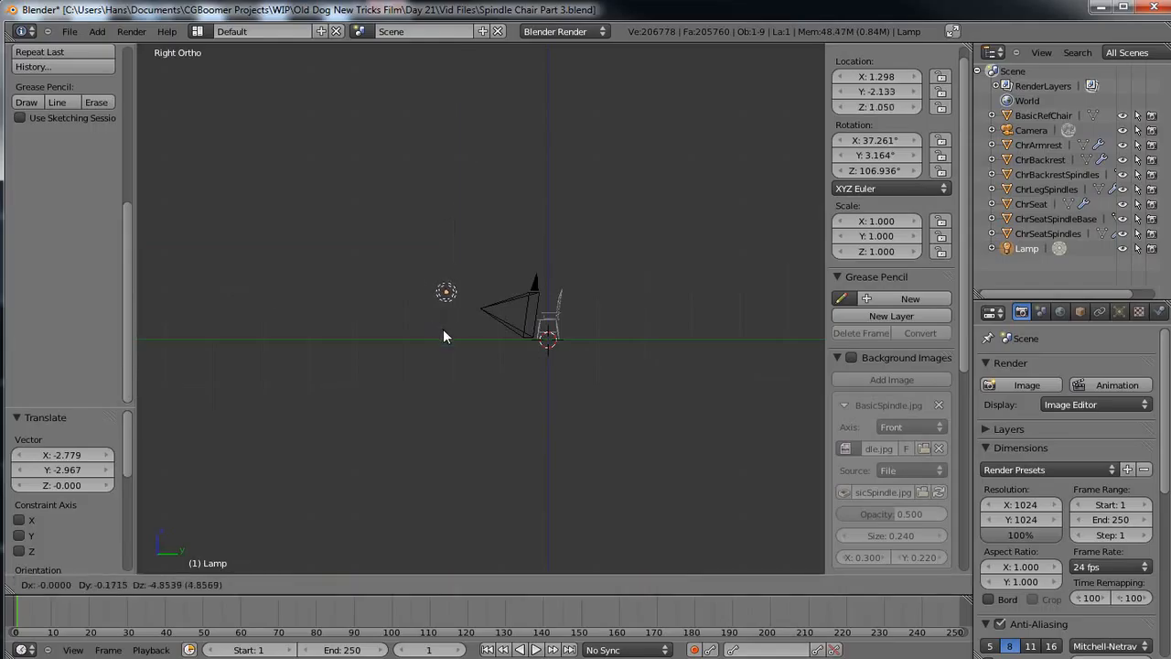
left_click(440, 325)
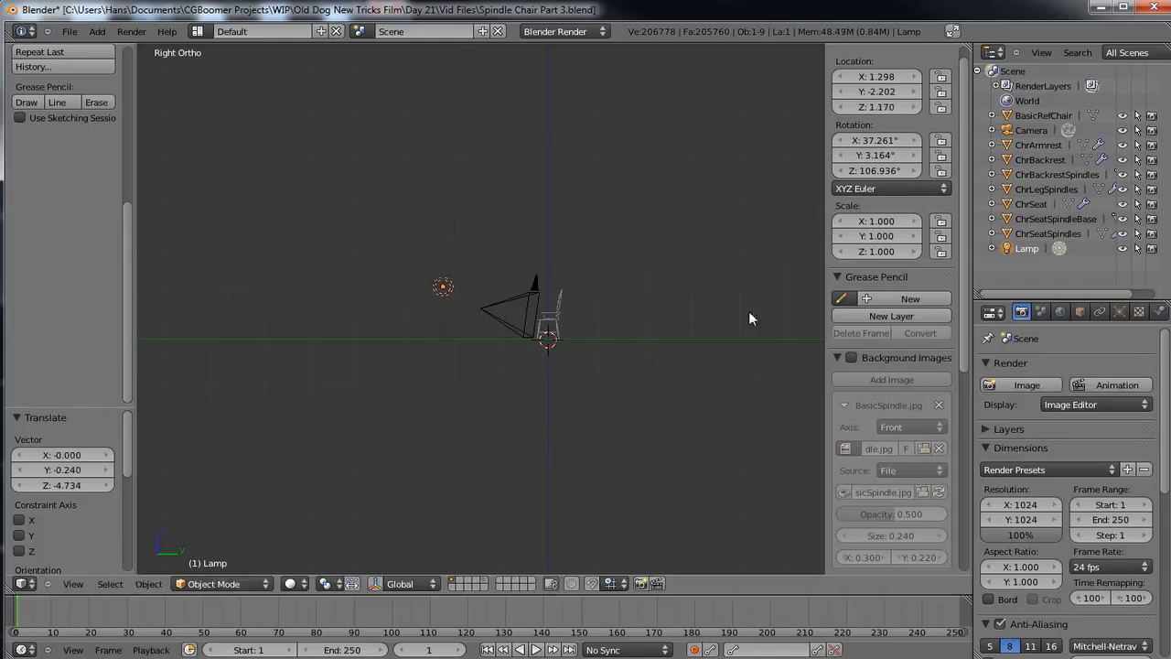
Change the lamp type to Sun and rotate it about -85° in the side view so its ray points at the chair.
left_click(1119, 312)
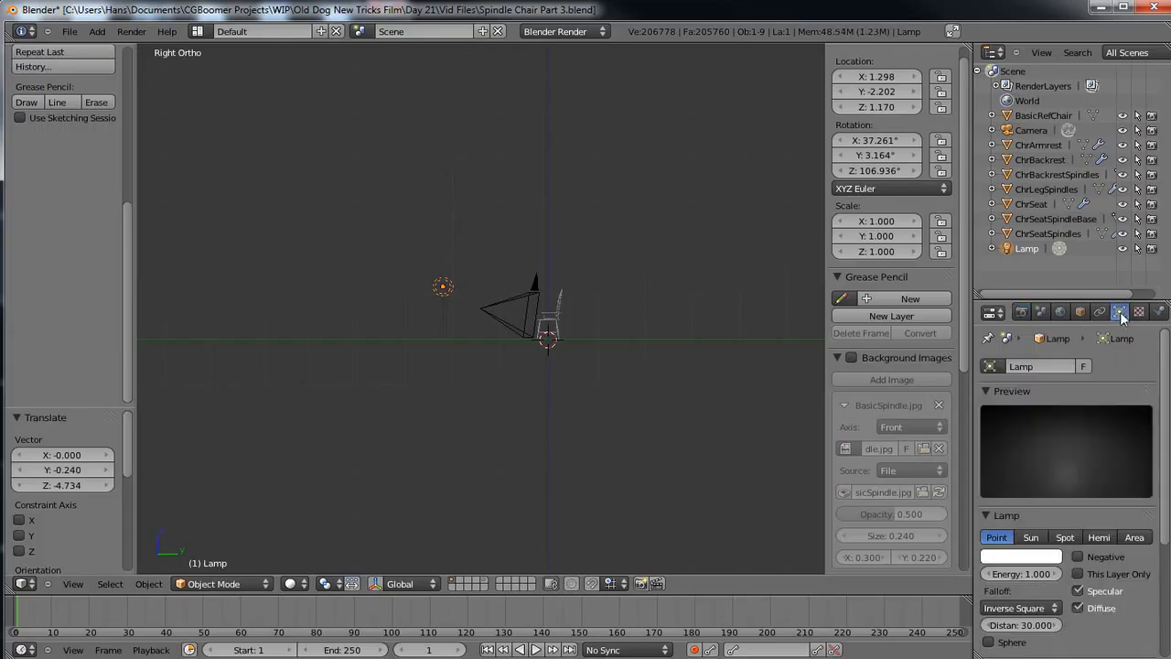
left_click(1032, 539)
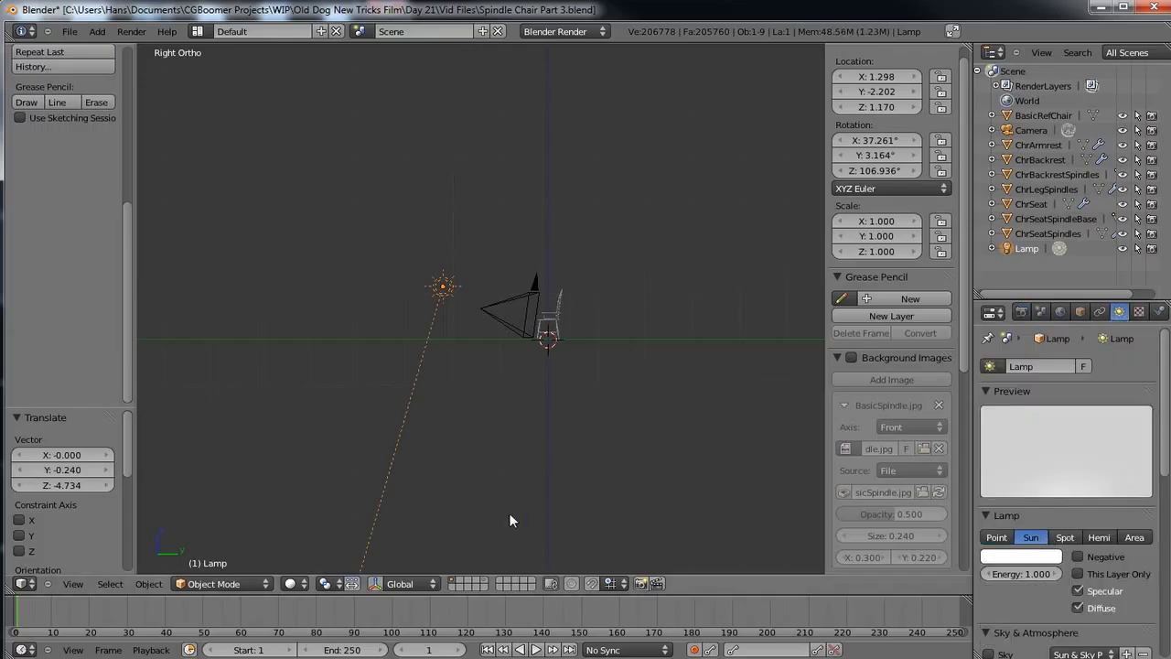
key("r")
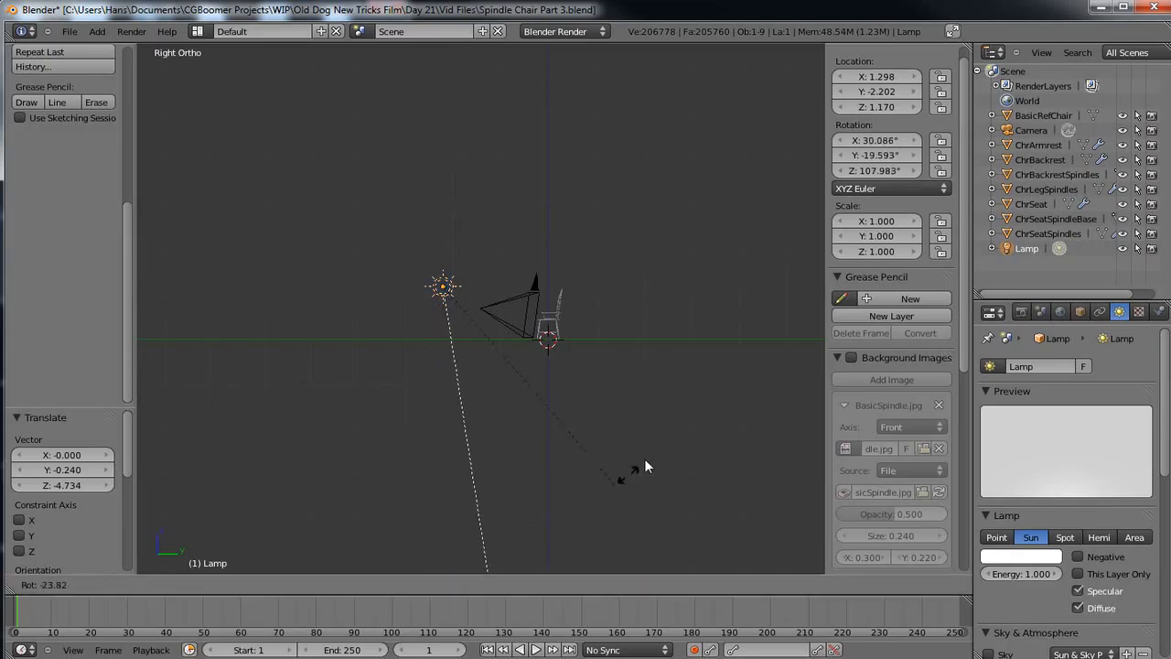
left_click(684, 243)
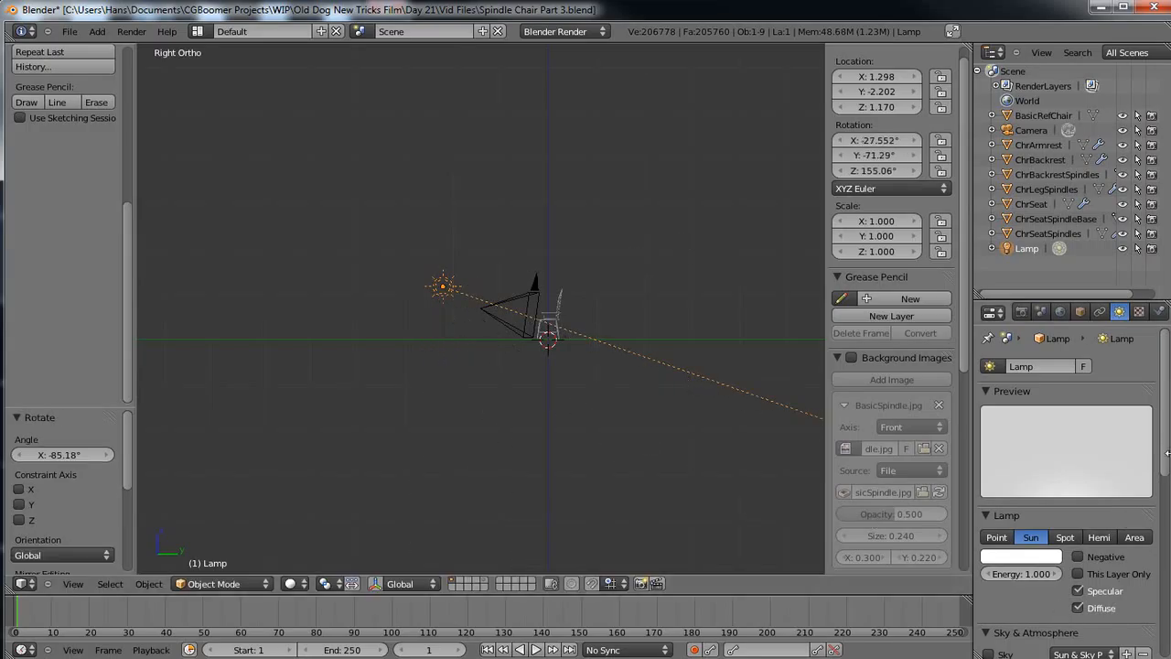
Look through the lamp's settings, try it as an Area light with a distance of 2.38, and return it to Sun.
scroll(1163, 465, "down", 5)
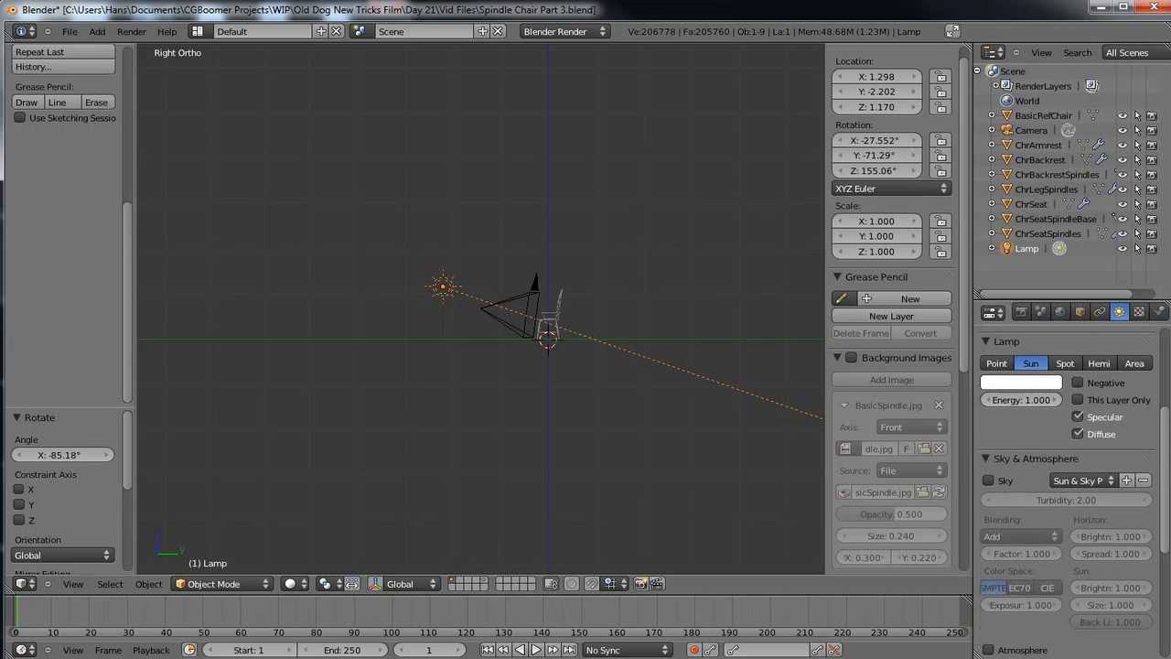
scroll(1074, 491, "up", 1)
scroll(1065, 494, "down", 5)
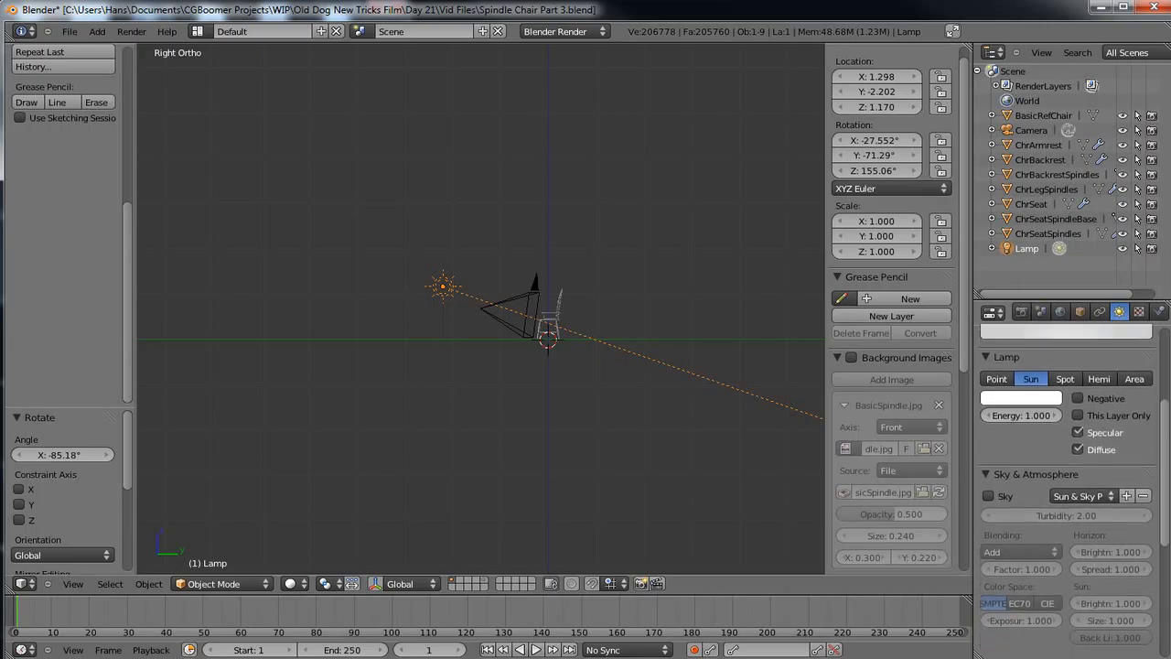
scroll(1066, 495, "down", 2)
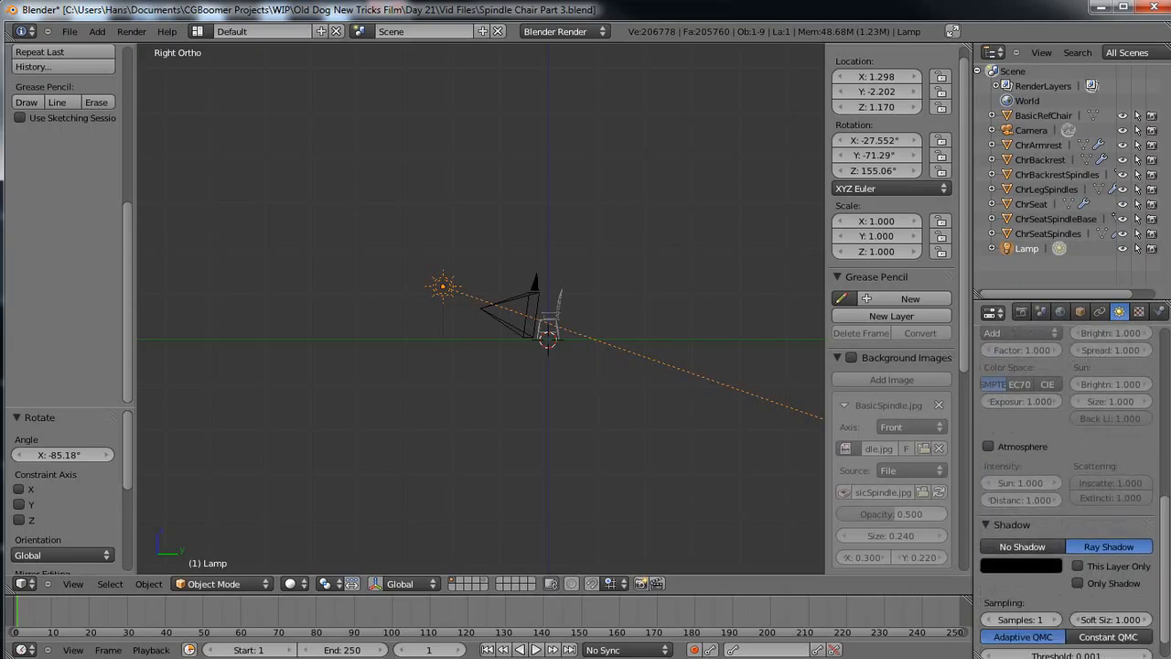
scroll(1168, 402, "up", 7)
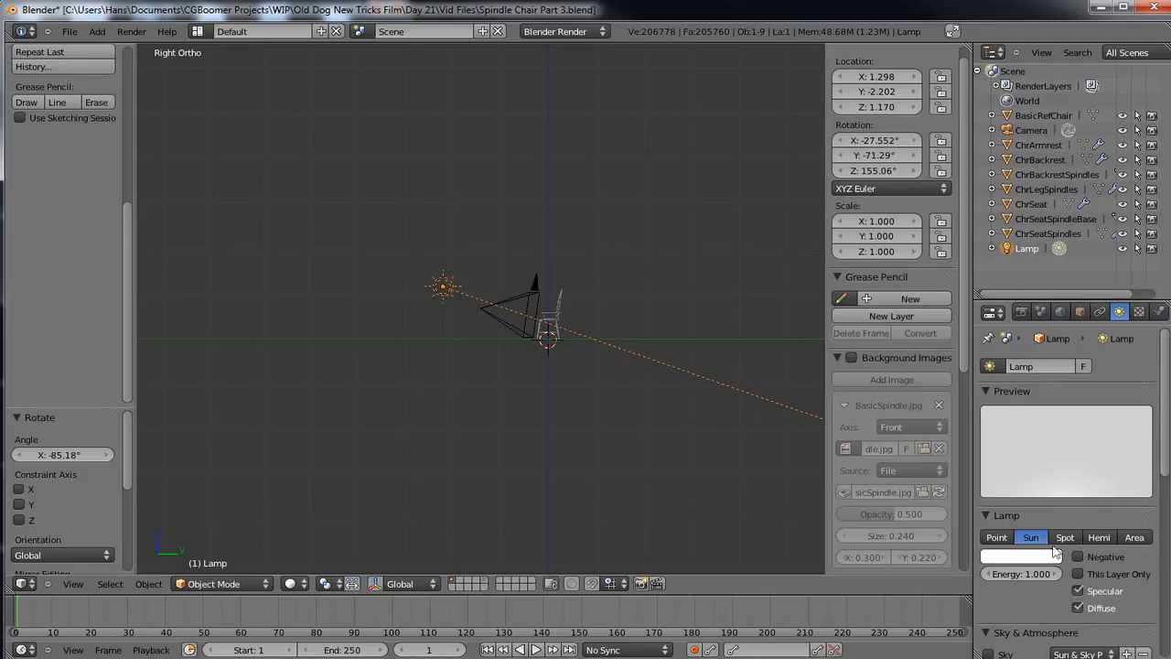
left_click(1136, 538)
scroll(504, 440, "down", 8)
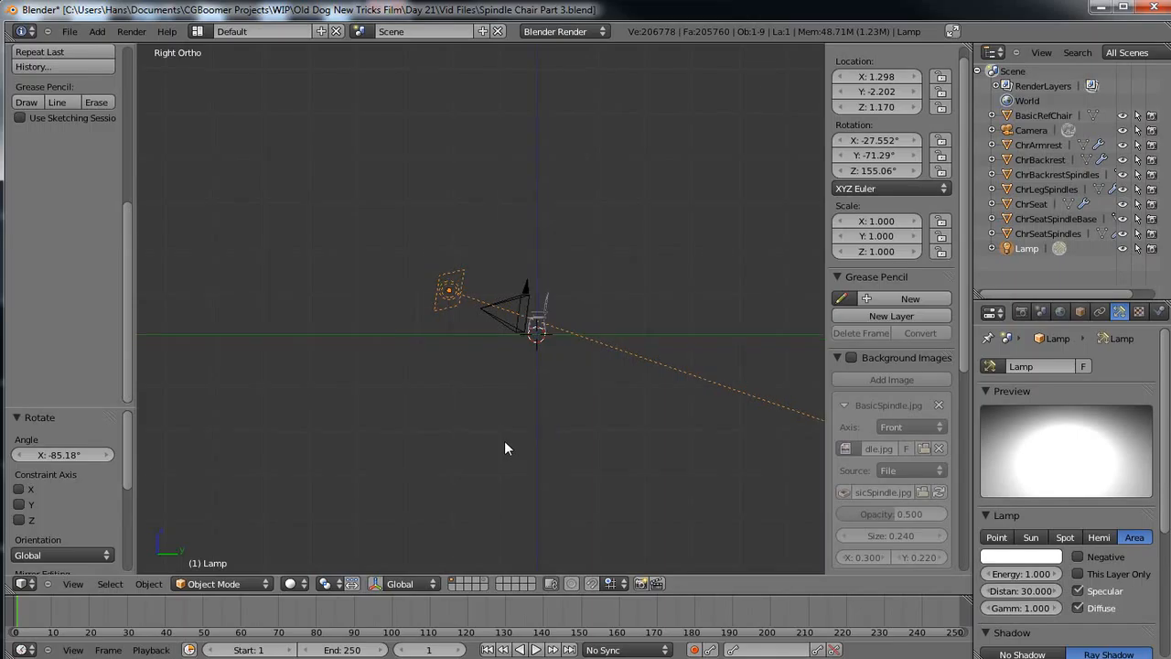
scroll(509, 439, "up", 1)
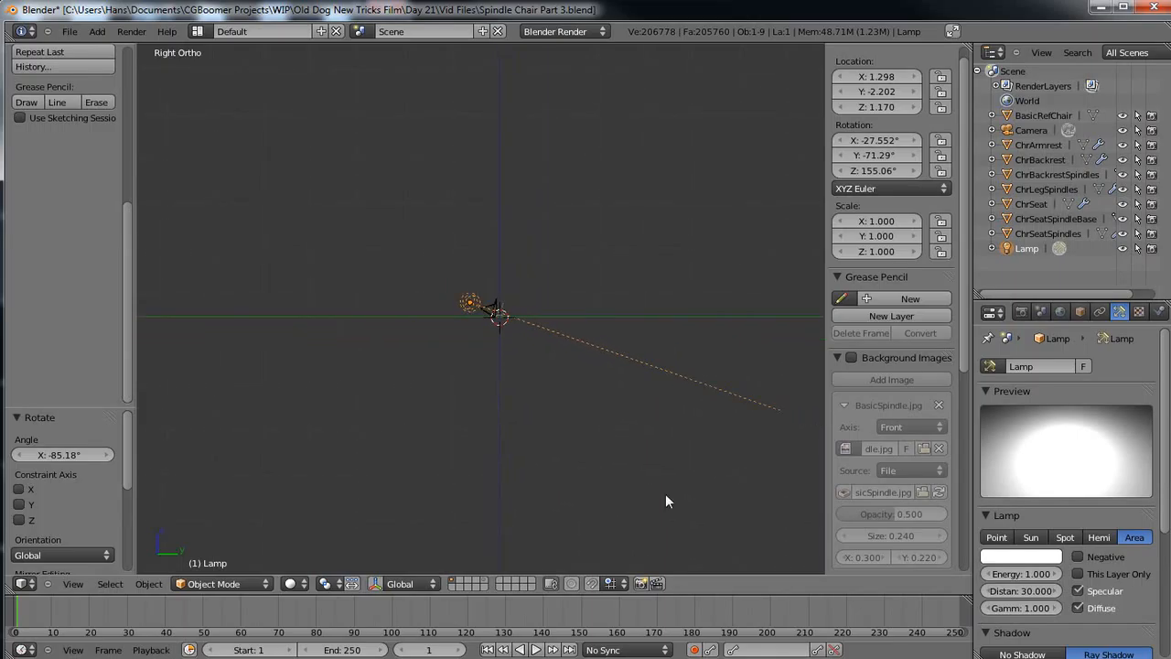
left_click_drag(1052, 595, 903, 517)
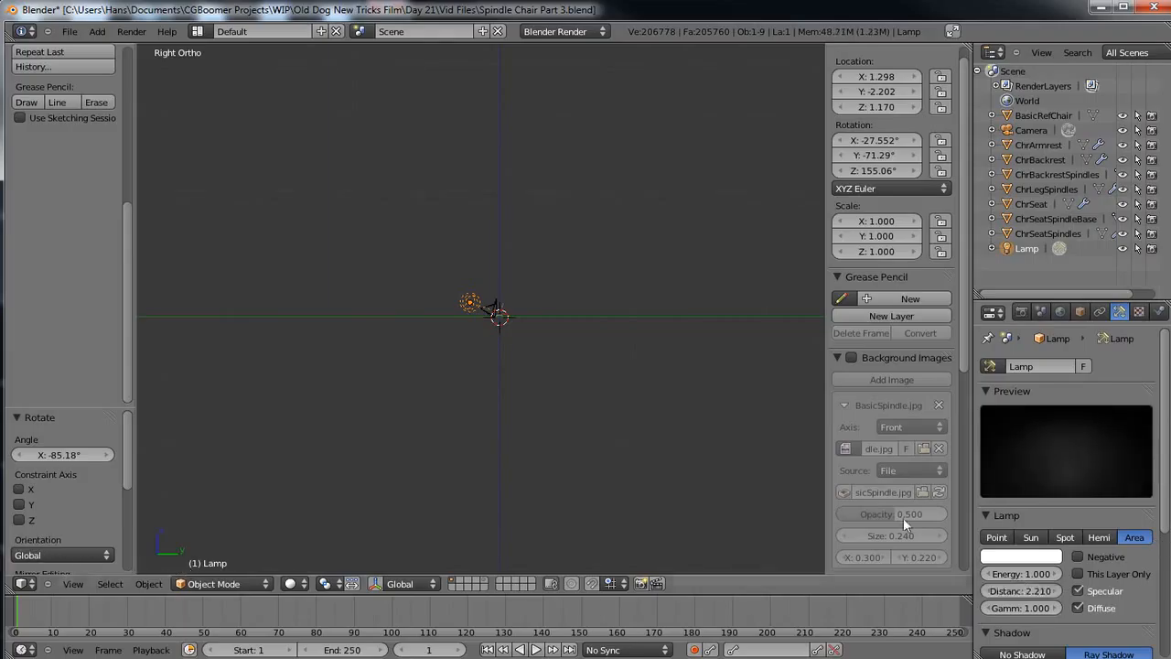
scroll(738, 431, "up", 8)
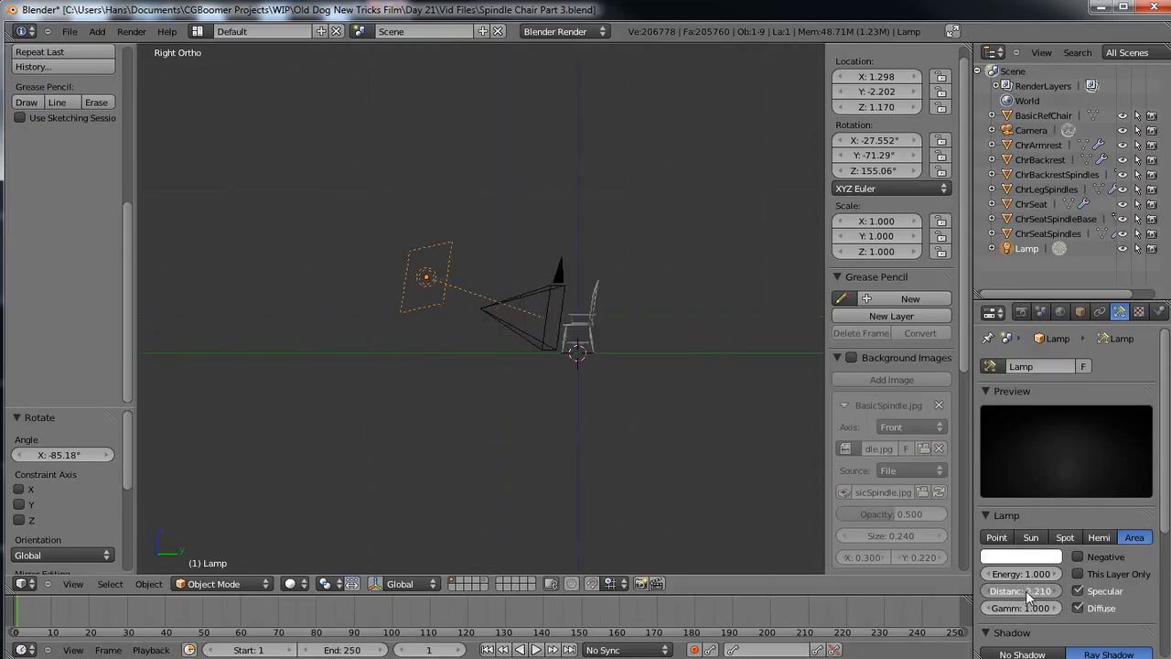
left_click_drag(1035, 593, 1044, 593)
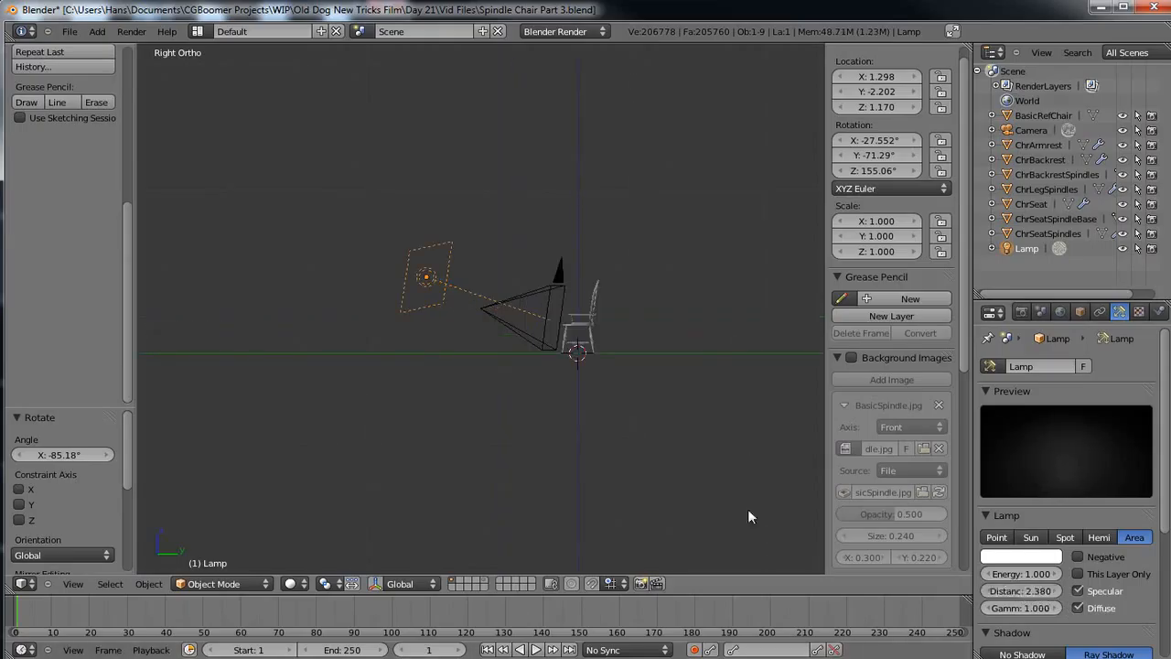
left_click(1032, 537)
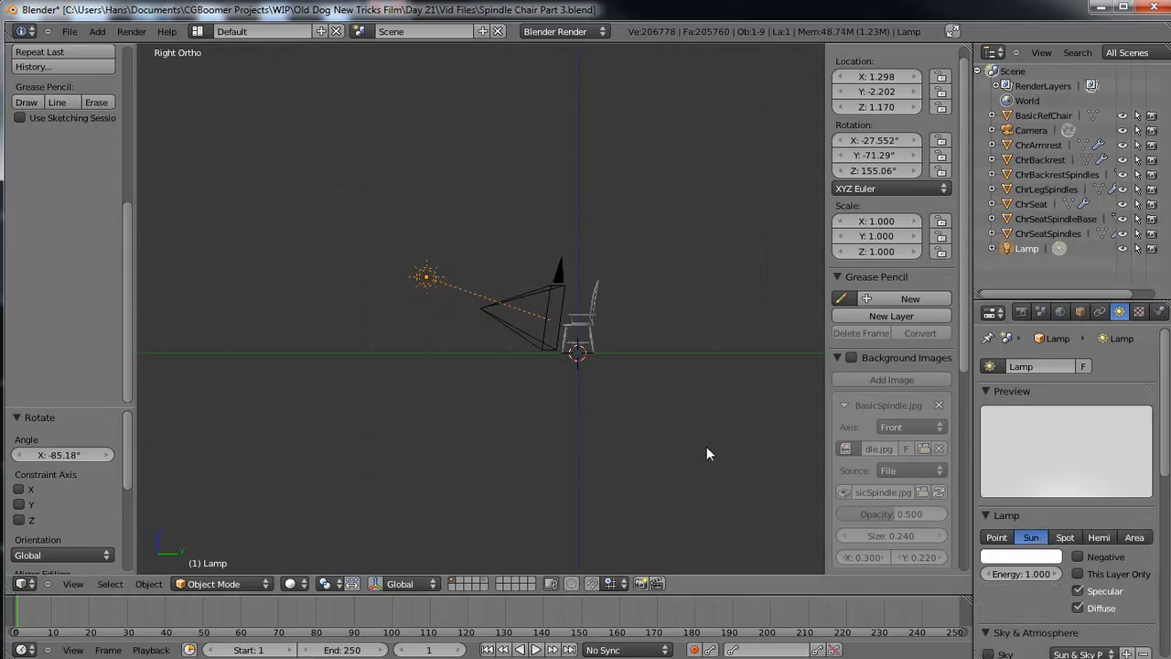
From above, rotate the sun lamp about 4.5° to aim it at the chair, and check its direction from the front.
key("KP_0")
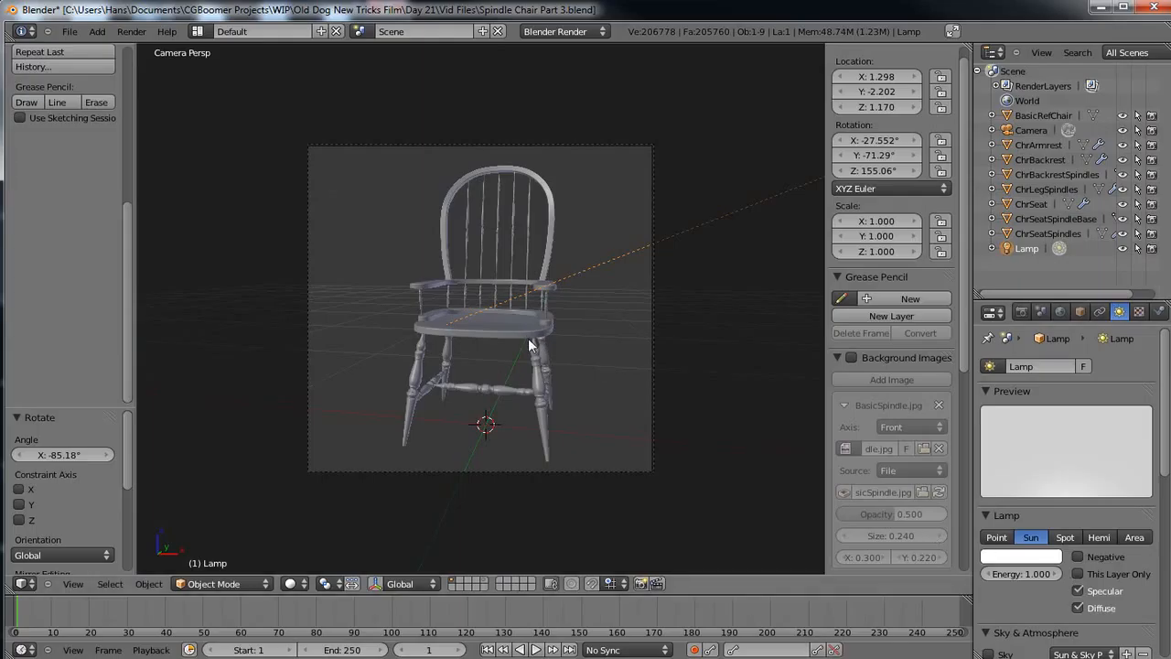
key("KP_7")
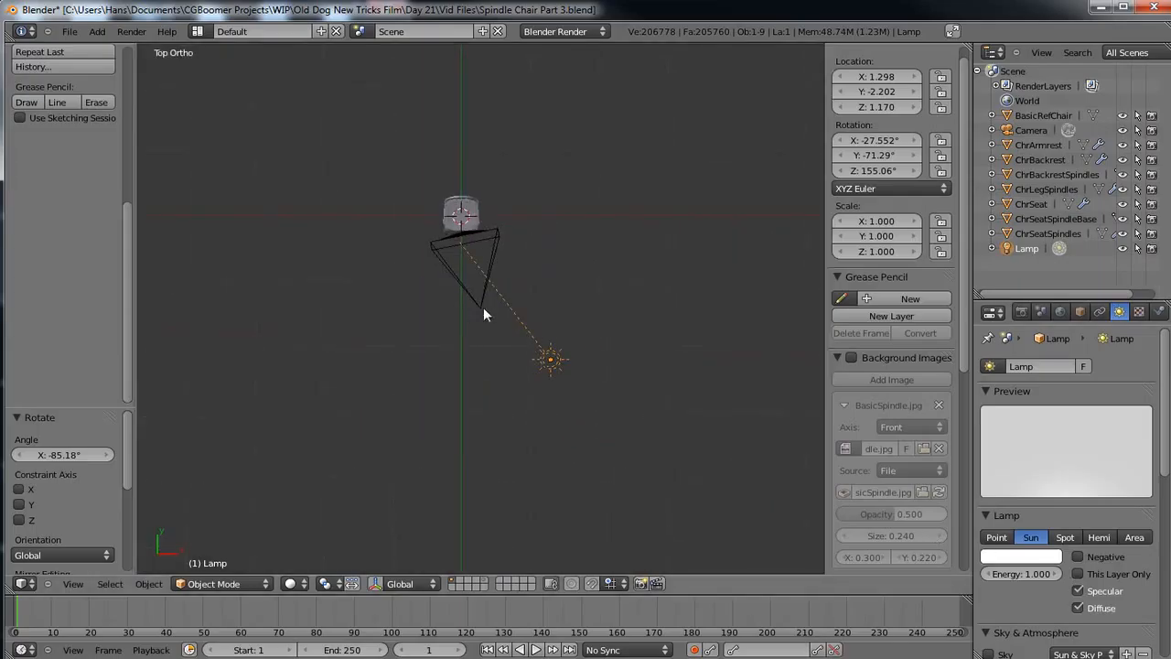
key("r")
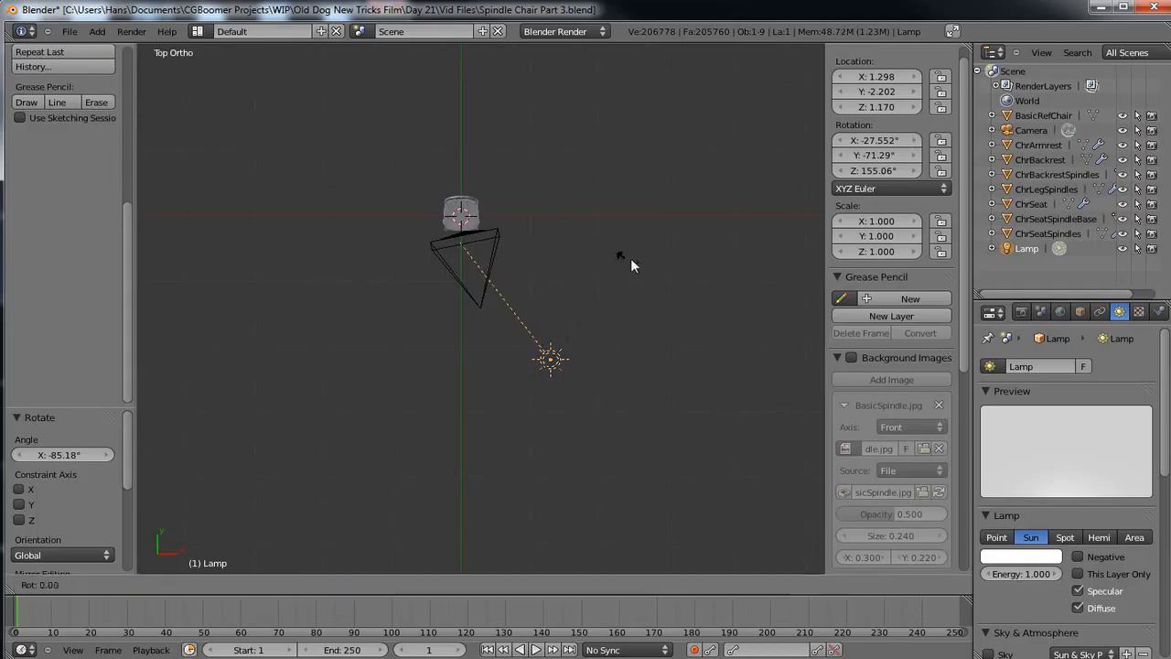
left_click(644, 259)
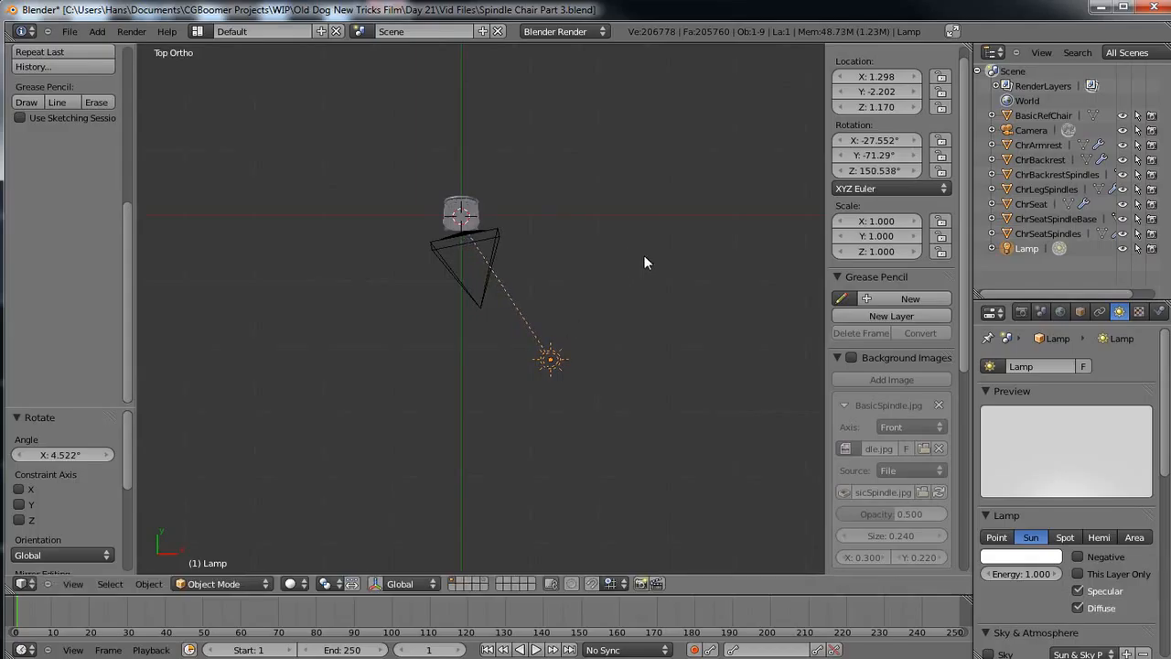
key("KP_1")
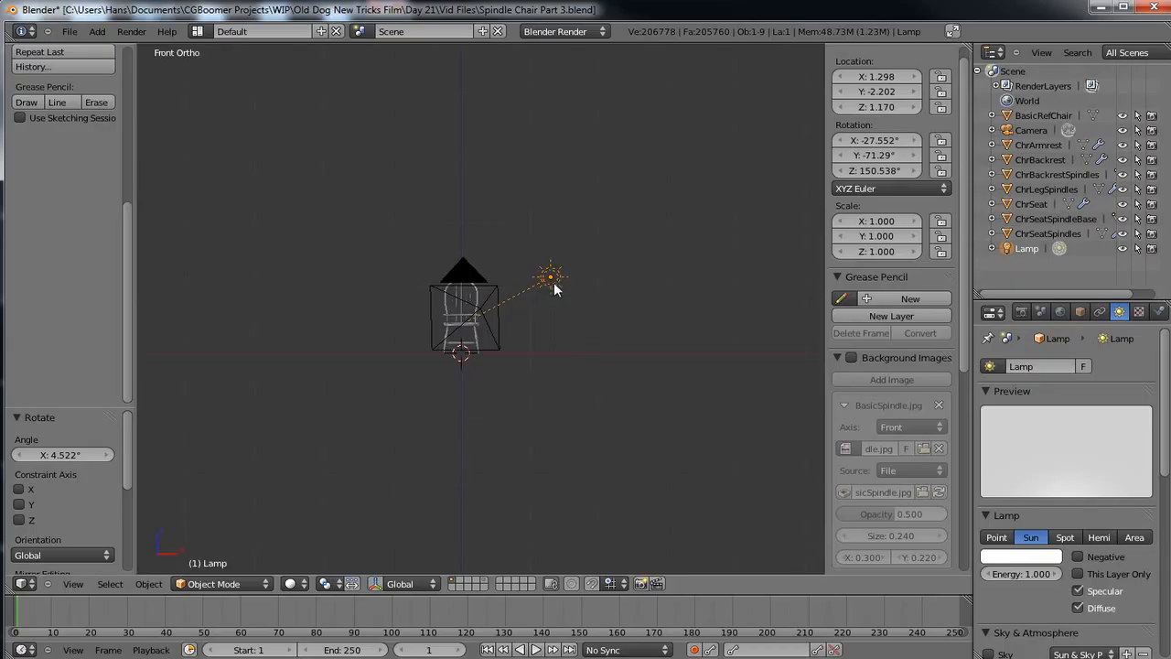
Tint the sun lamp's colour from white to a pale warm orange.
key("KP_7")
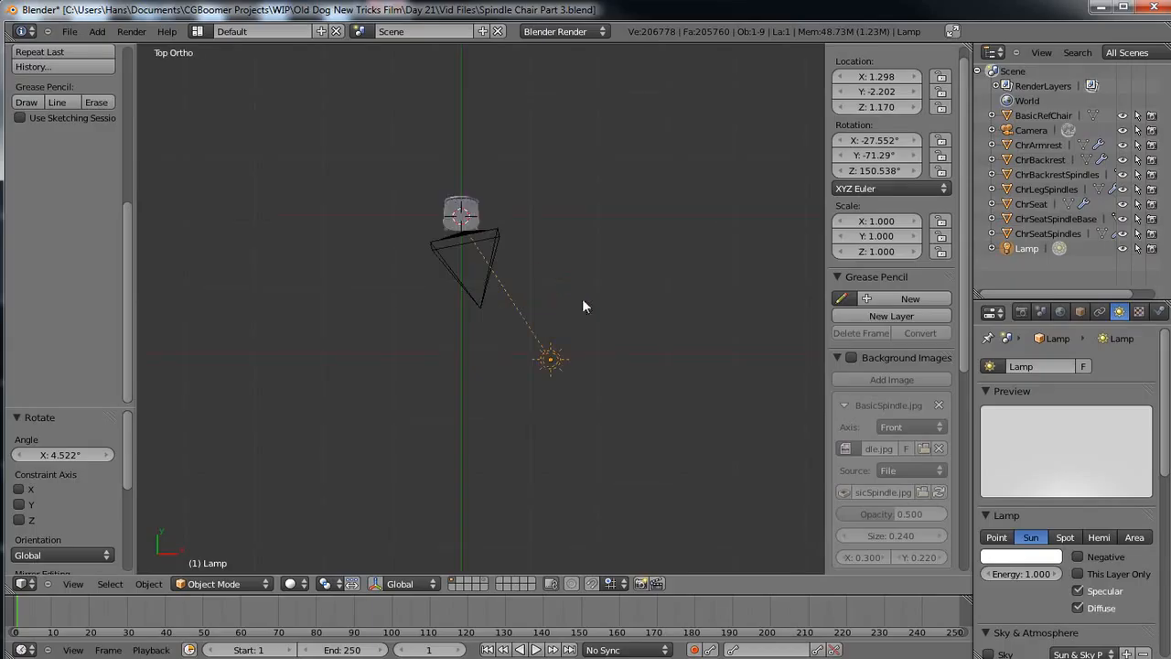
left_click(1023, 558)
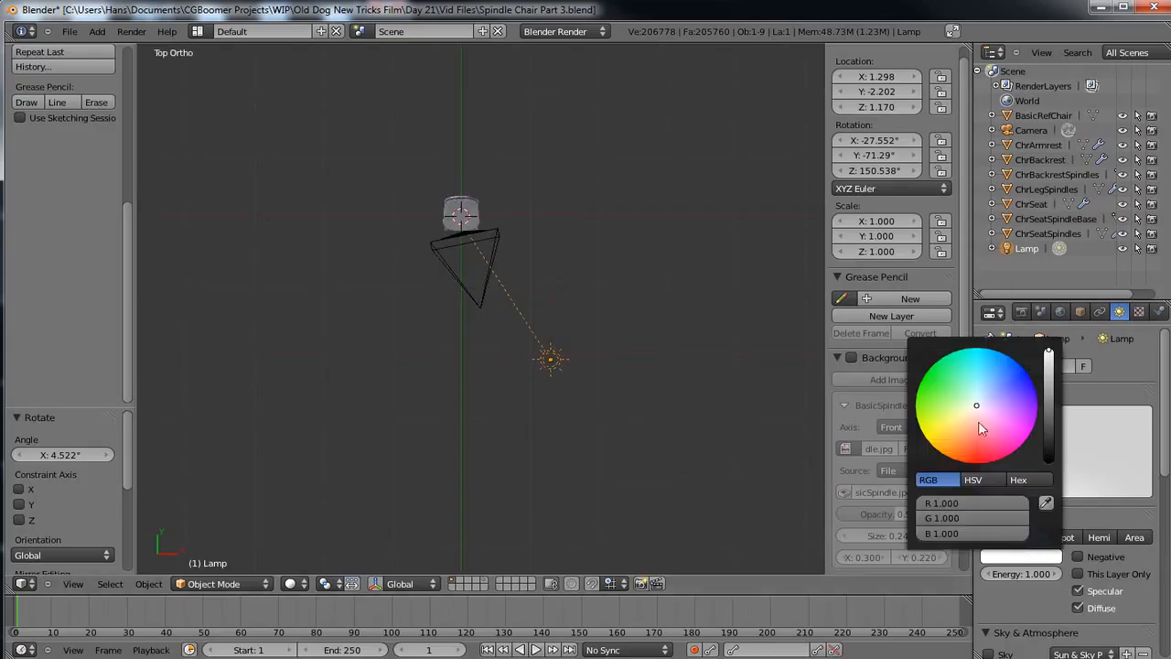
left_click_drag(977, 409, 971, 427)
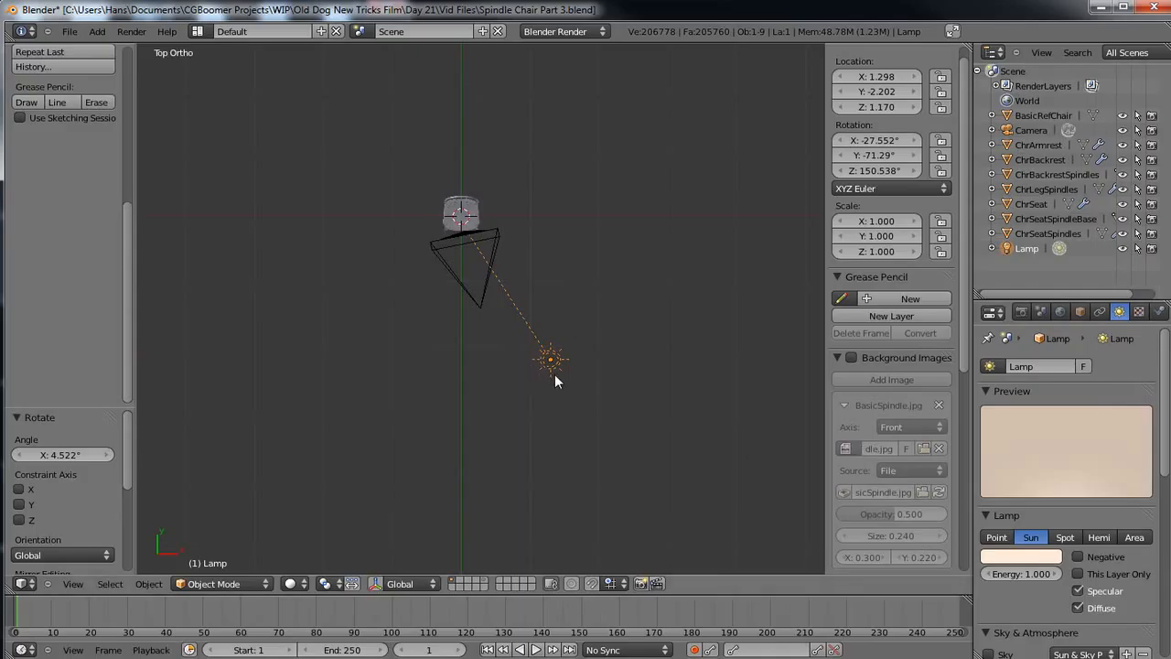
Duplicate the sun lamp and move the copy to the left of the chair, at about X -3.00, Y -0.96.
key("shift+d")
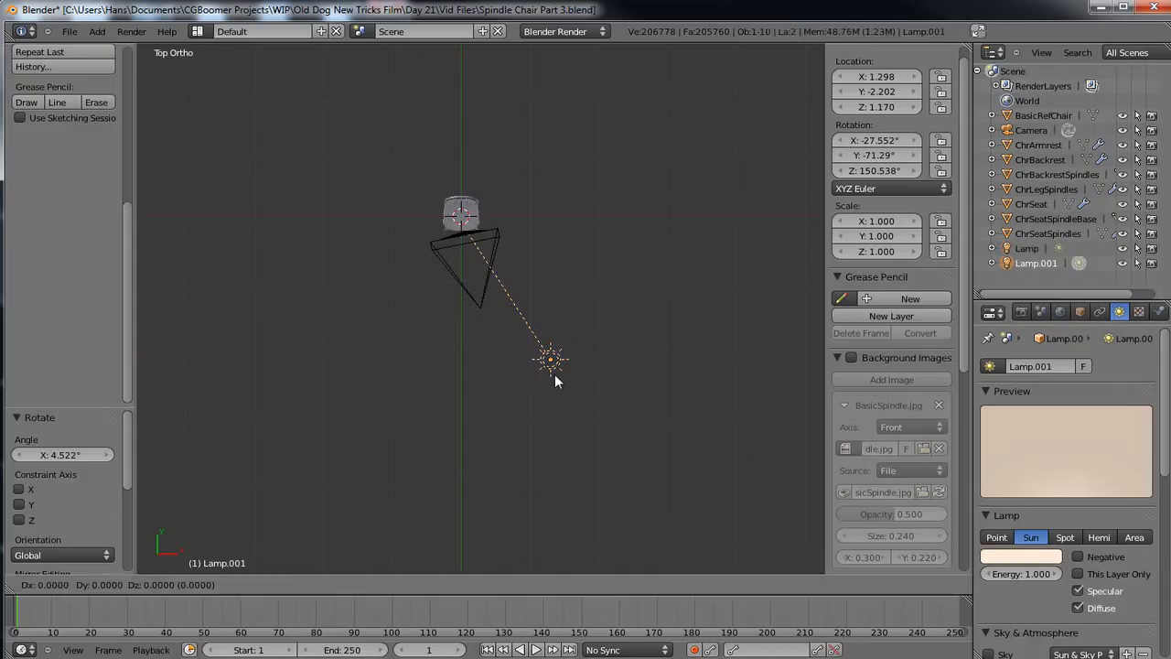
right_click(555, 375)
key("g")
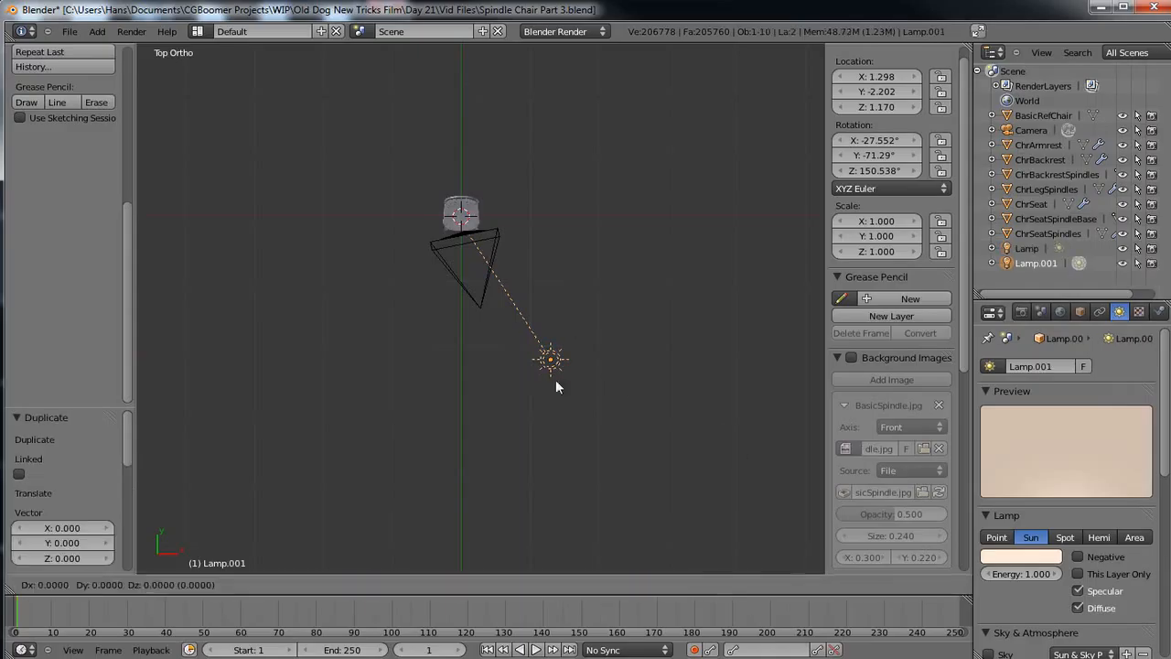
left_click(341, 309)
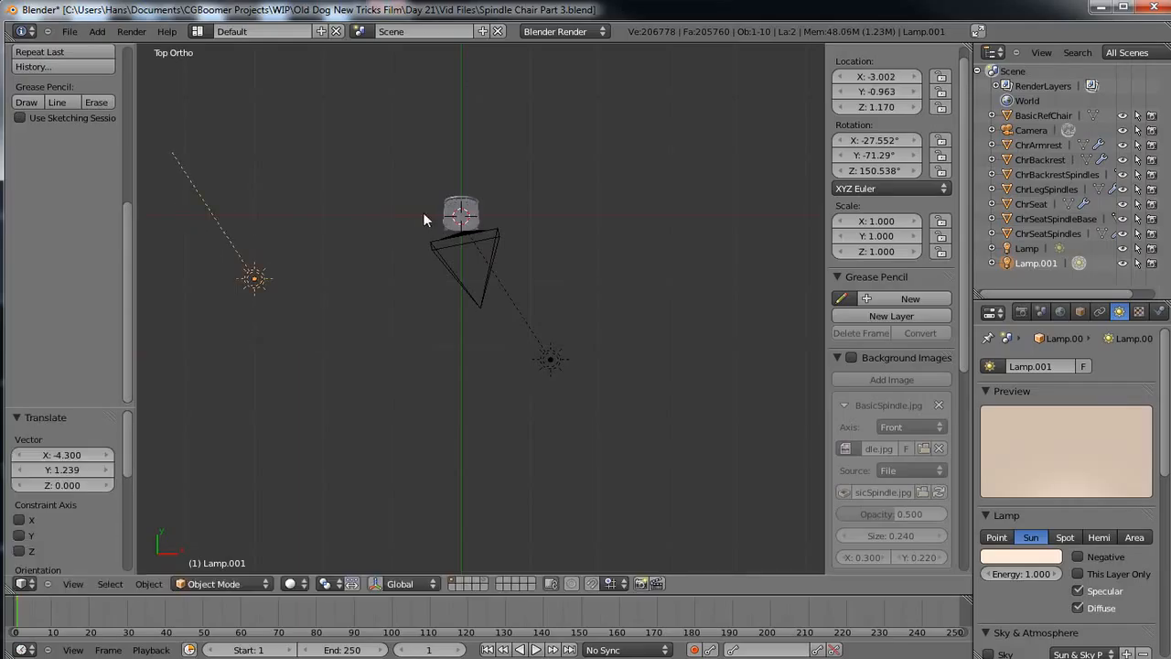
Rotate the duplicated lamp about 102° to face the chair and turn off its specular contribution.
key("r")
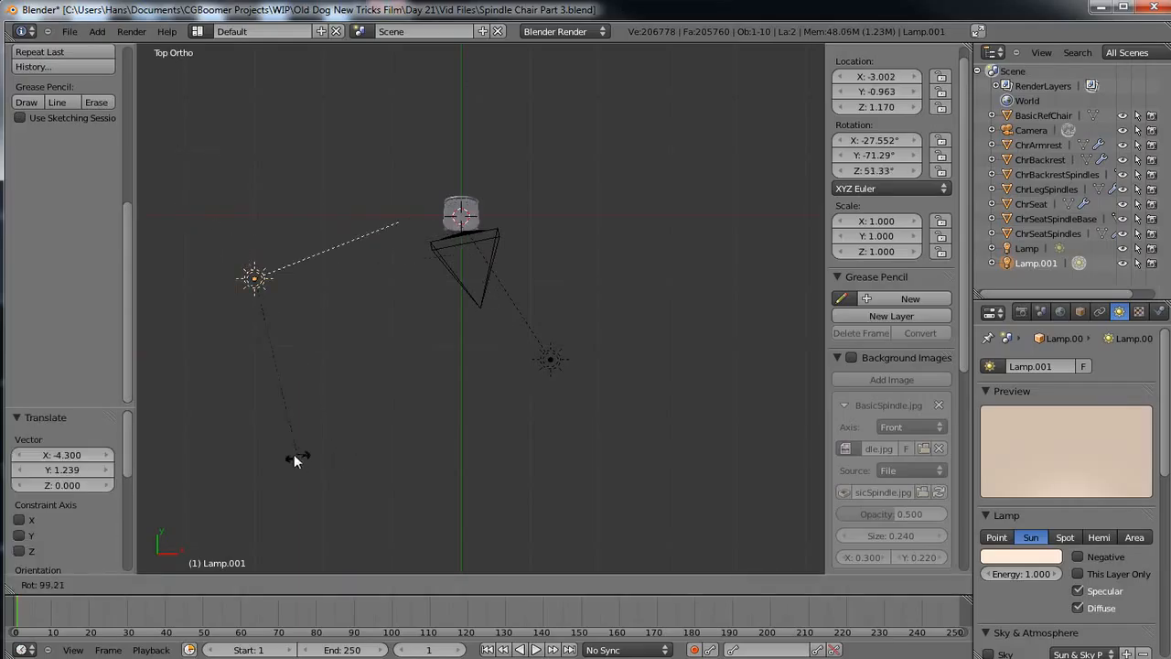
left_click(286, 449)
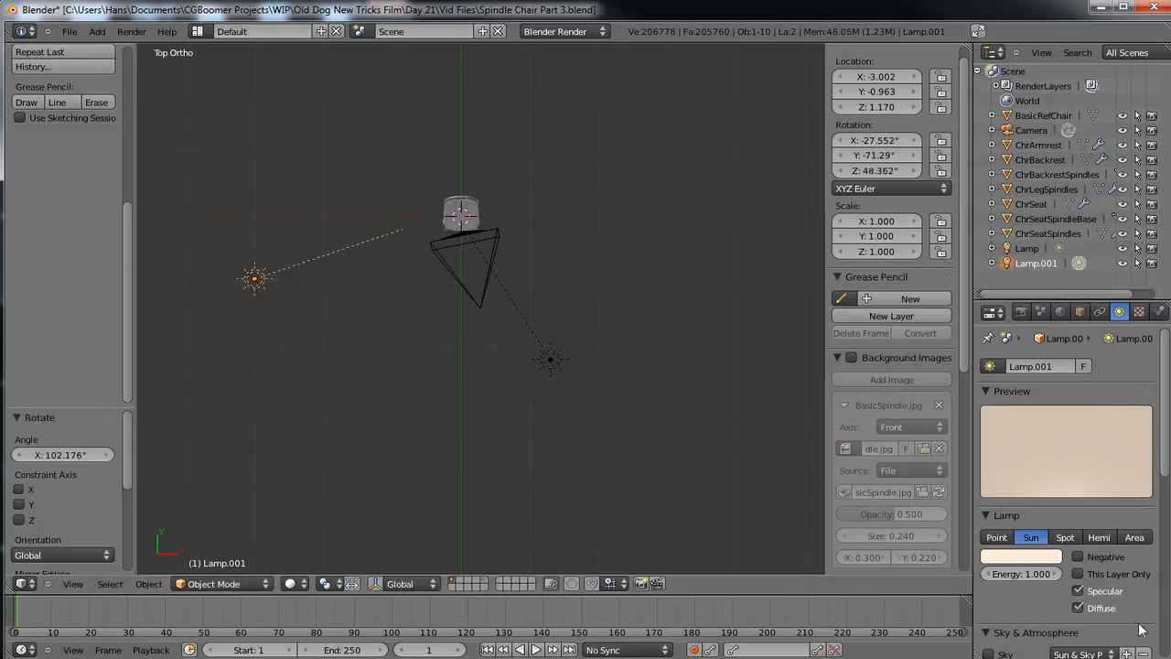
left_click(1080, 590)
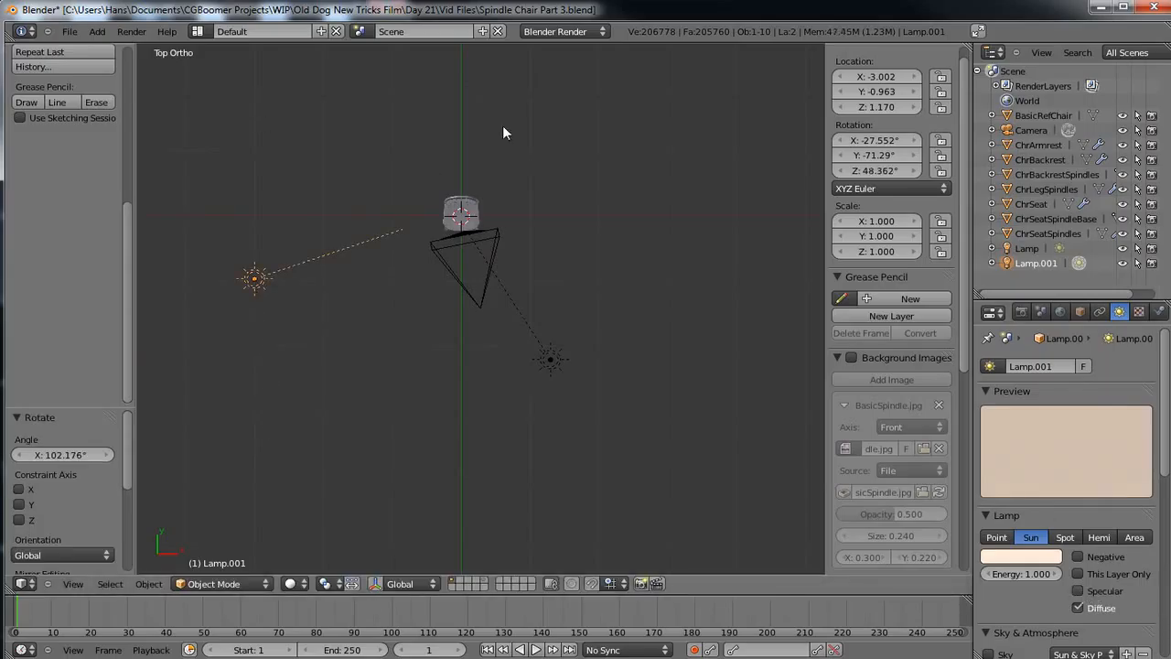
Duplicate the left sun lamp to behind the chair at about X 1.08, Y 3.05, and rotate it about 130° toward the chair.
middle_click_drag(503, 131, 487, 260, "shift")
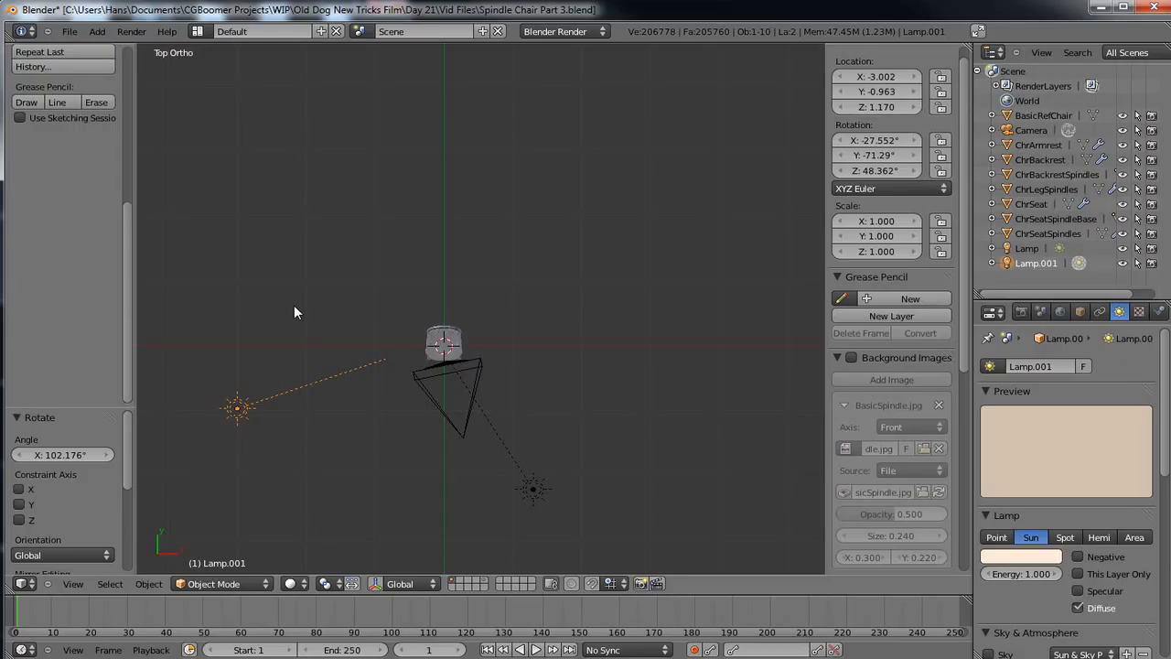
key("shift+d")
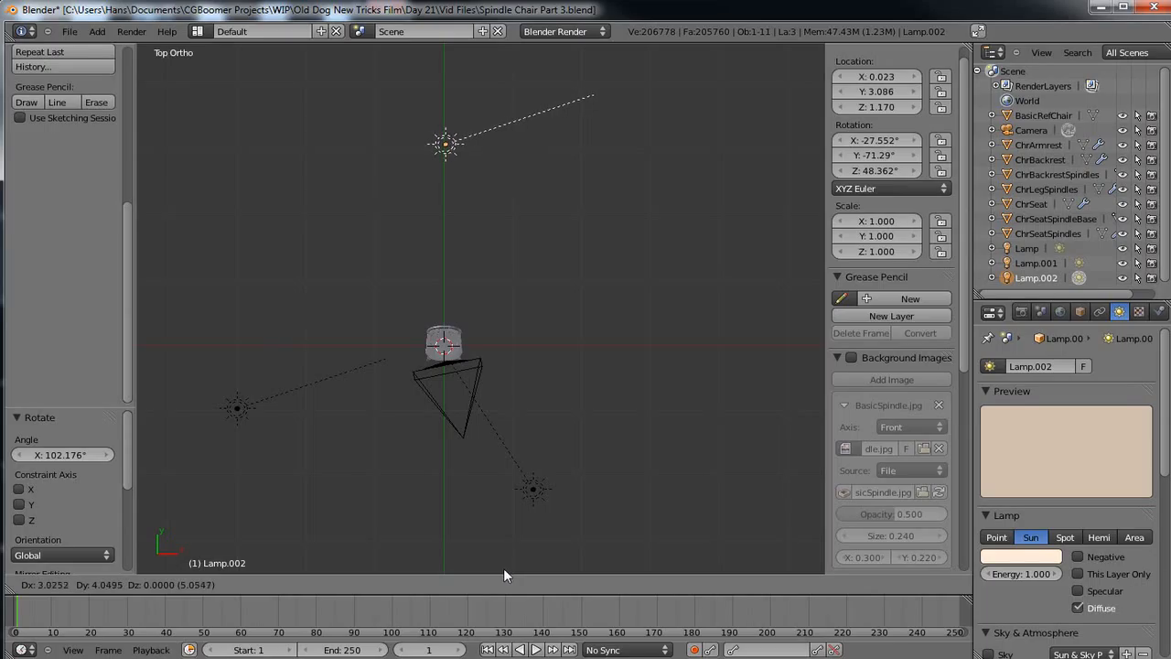
left_click(576, 569)
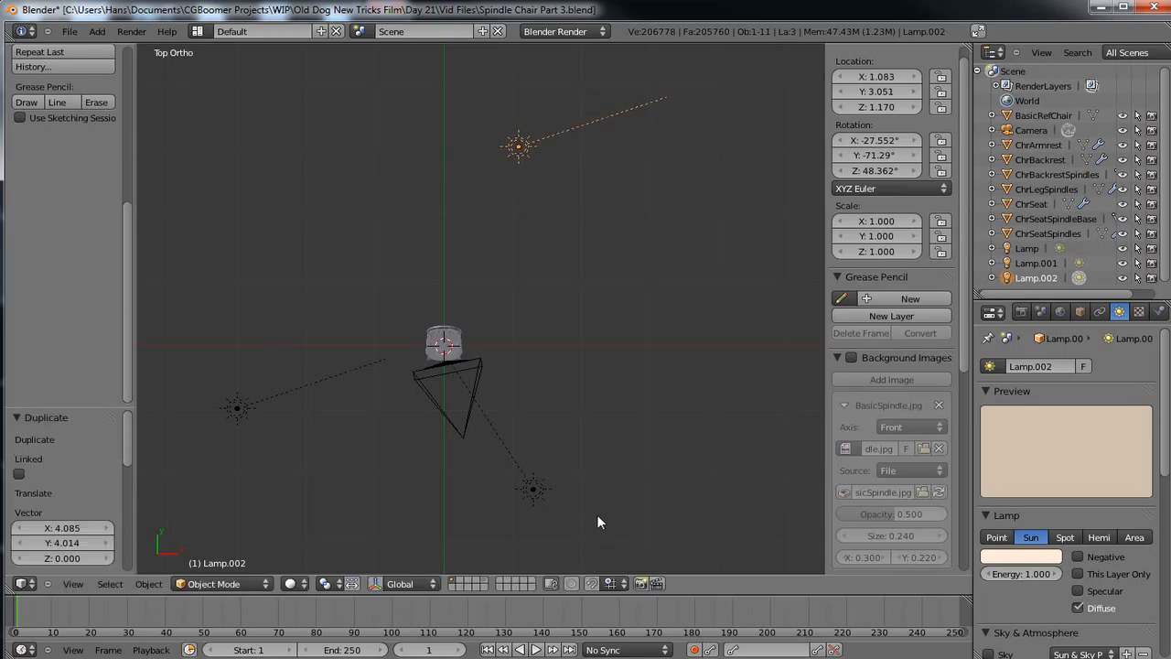
key("r")
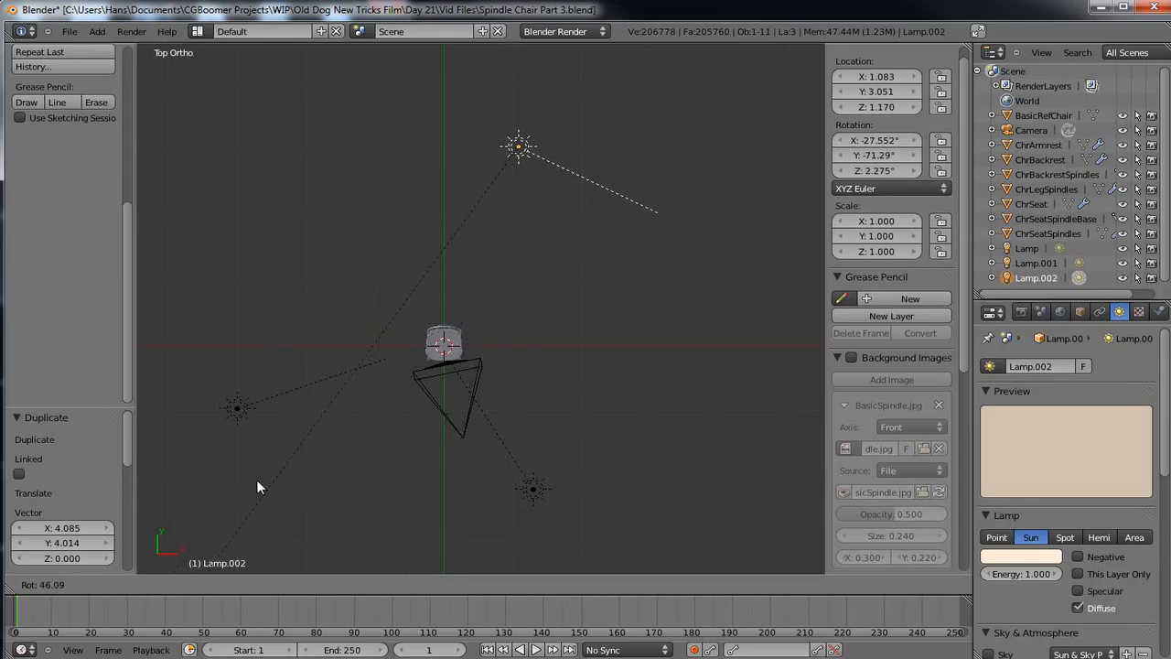
left_click(451, 110)
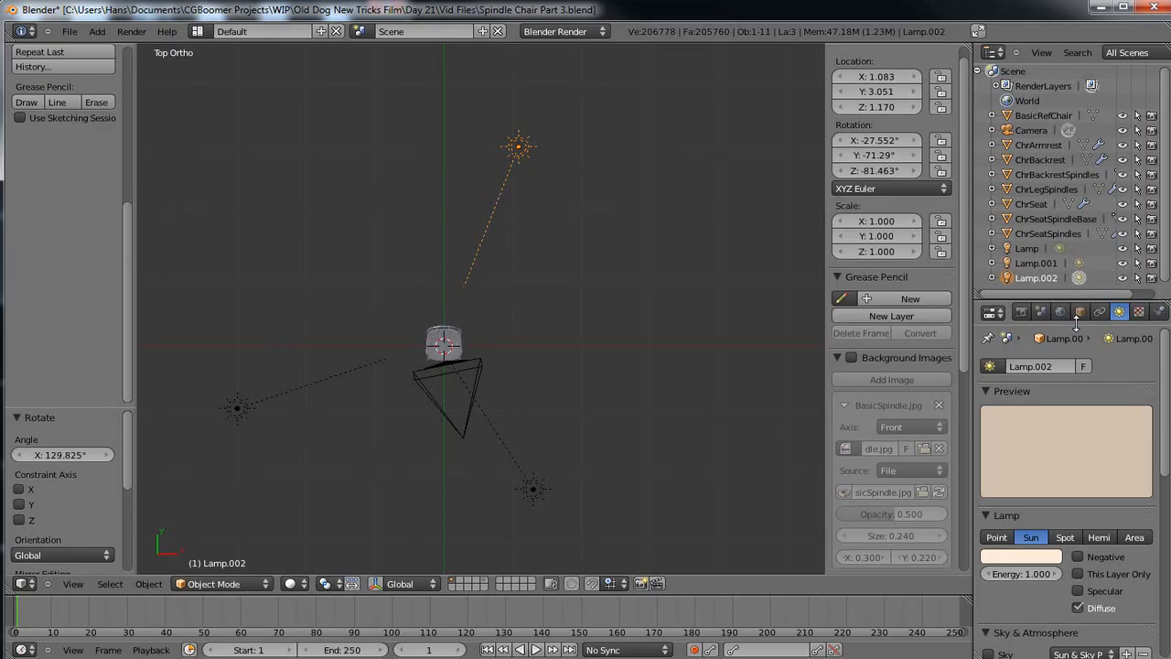
Change the rear lamp to the Hemi type and set its energy to 0.750.
left_click(1097, 537)
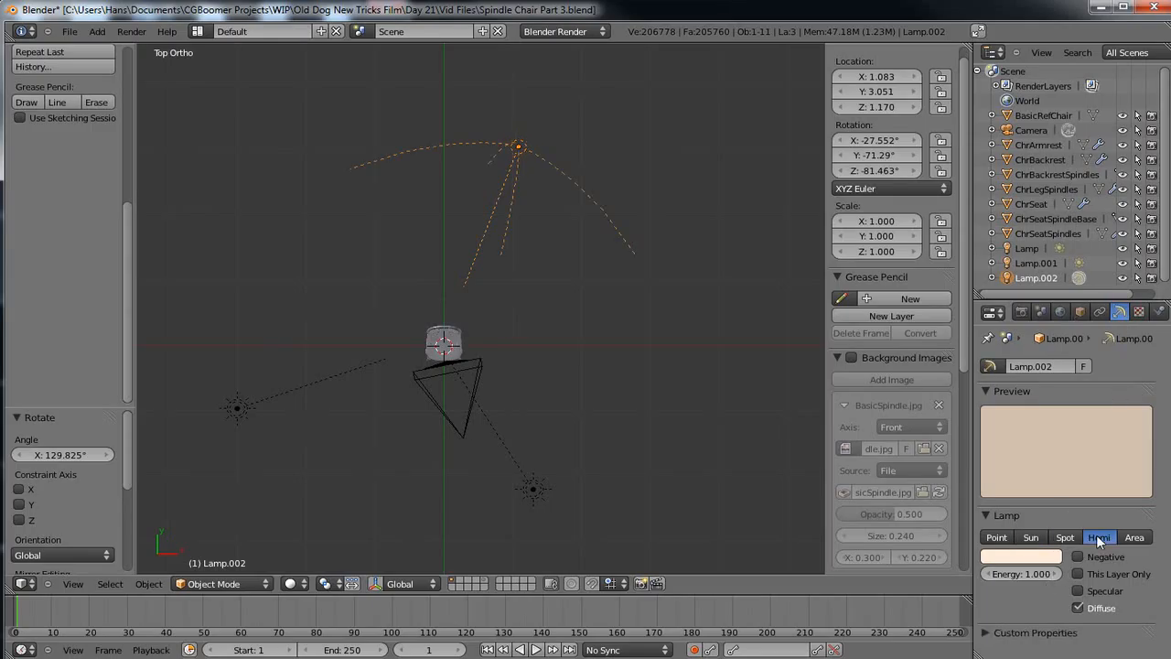
middle_click_drag(543, 540, 585, 347)
left_click(1034, 574)
type("0.960")
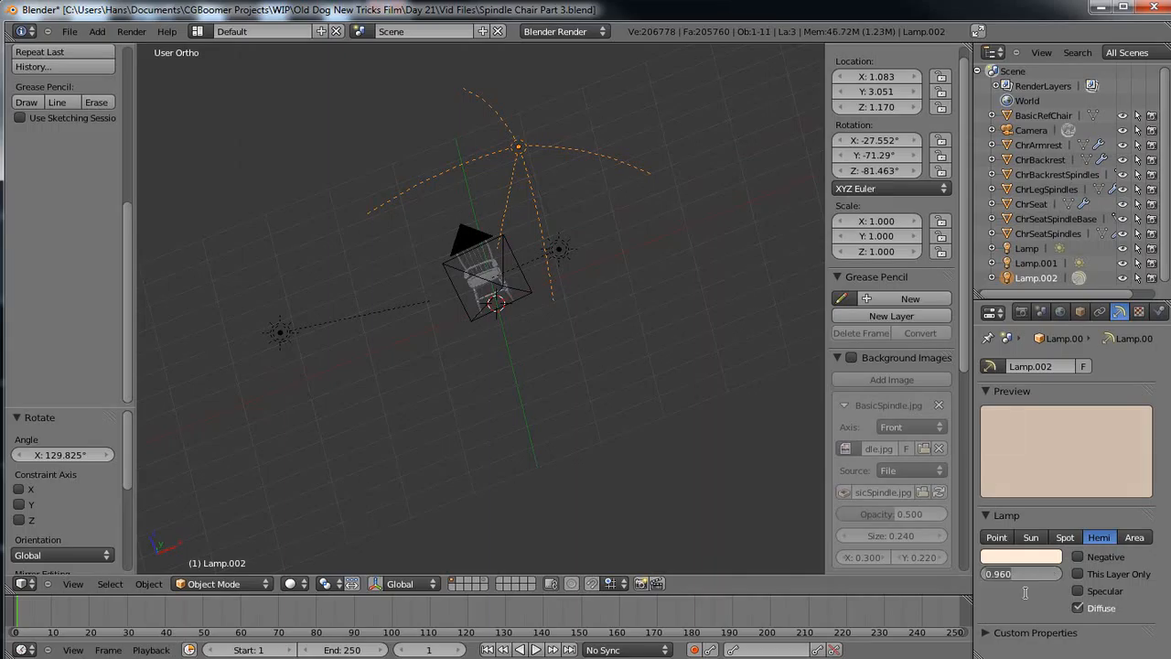
key("BackSpace")
key("Return")
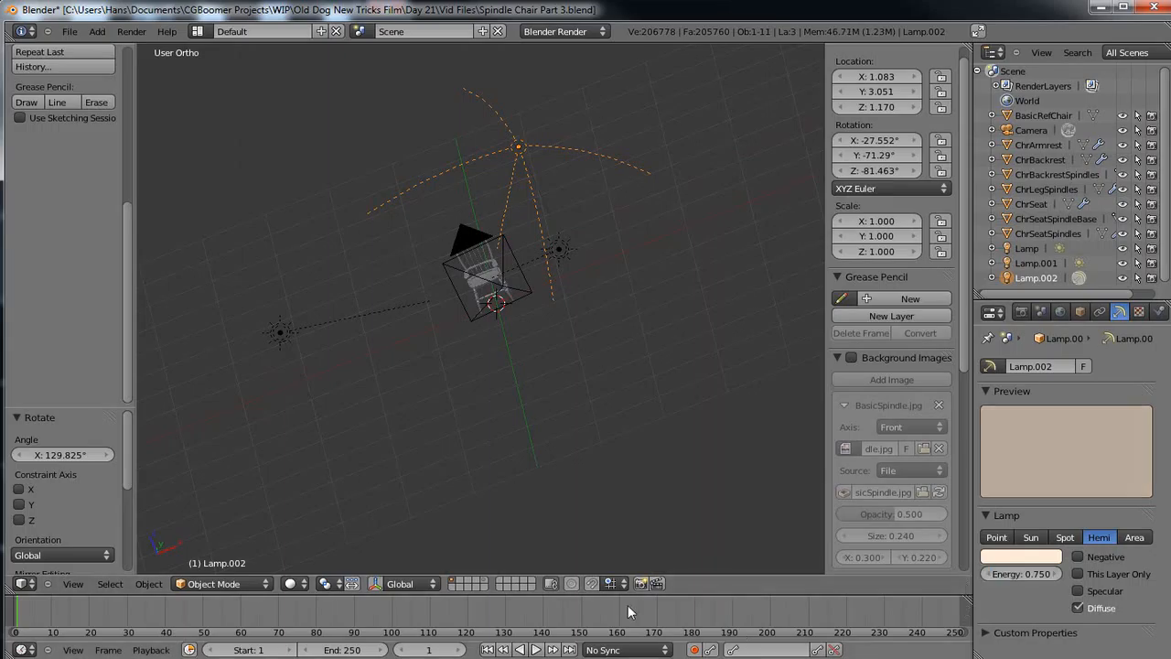
Display the viewport with Textured shading and set the material mode to GLSL to preview the lighting.
middle_click_drag(426, 466, 427, 340)
middle_click_drag(519, 479, 366, 588)
left_click(305, 587)
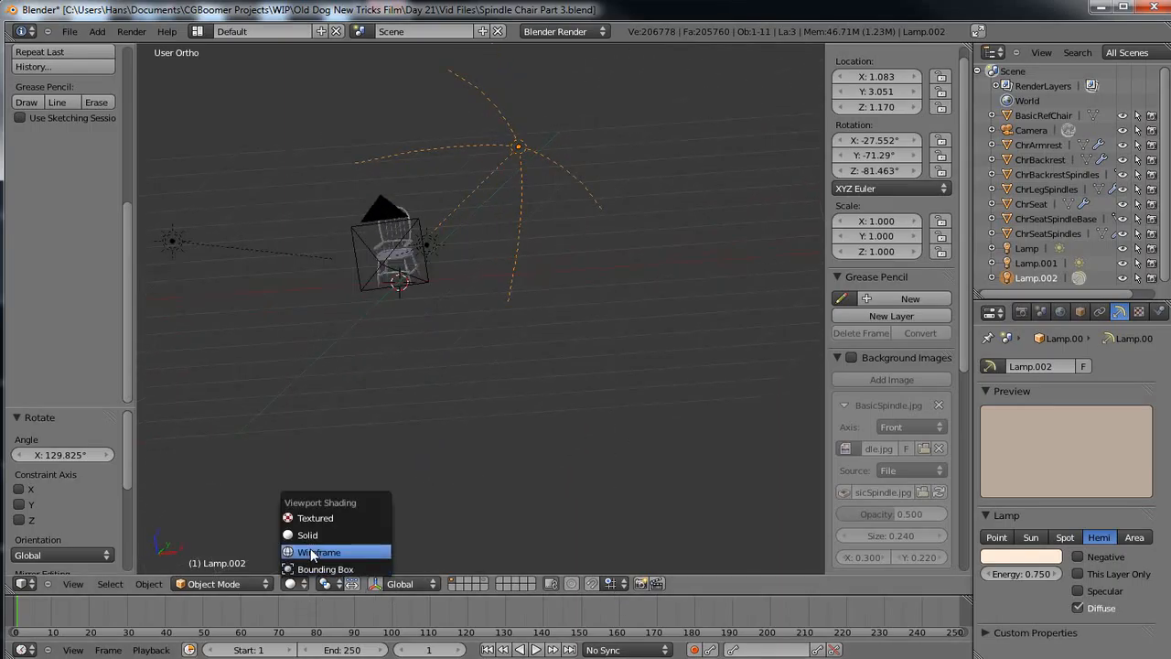
left_click(326, 519)
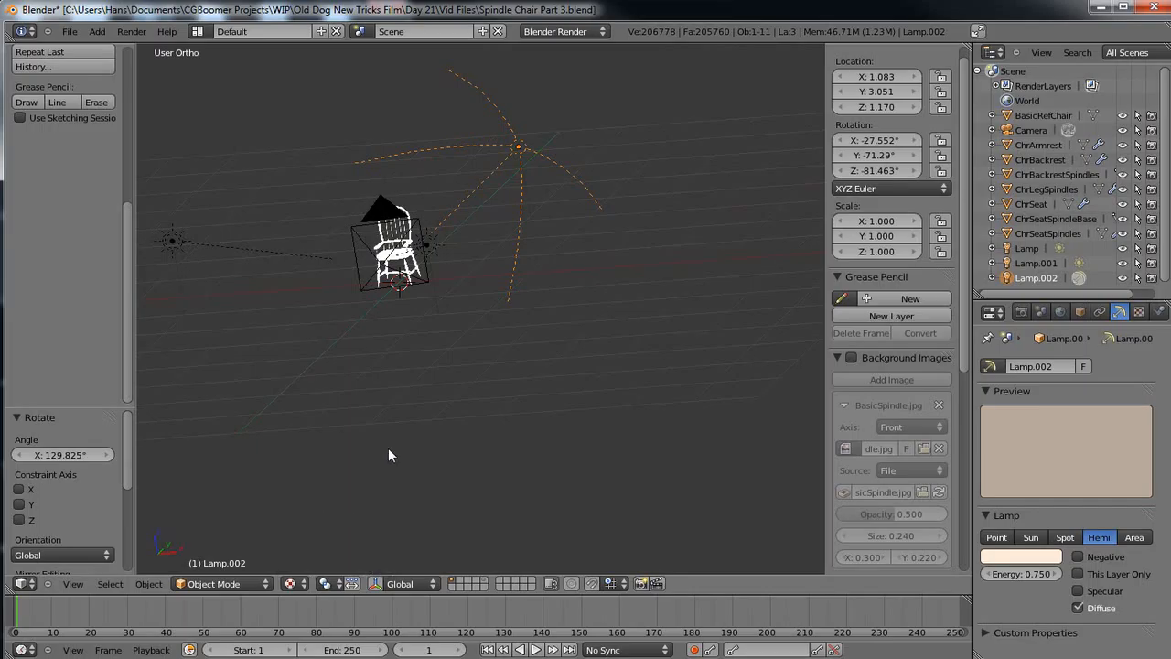
mouse_move(402, 413)
middle_mouse_down()
mouse_move(405, 447)
mouse_move(440, 455)
middle_mouse_up()
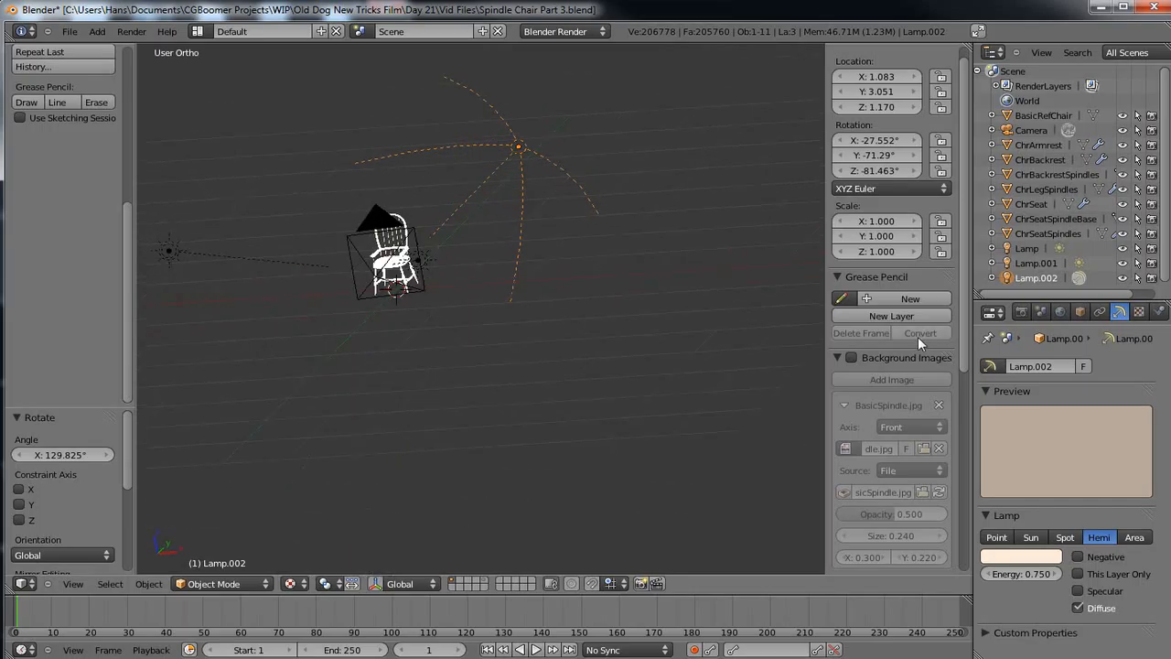
left_click_drag(965, 296, 970, 474)
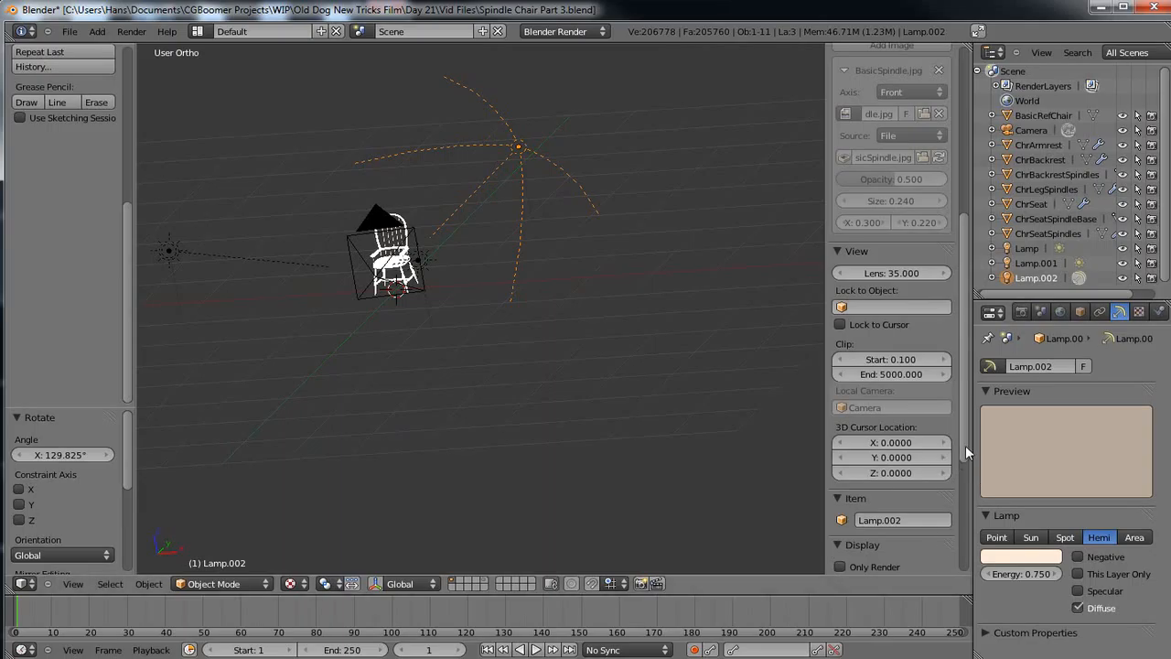
left_click_drag(966, 447, 978, 558)
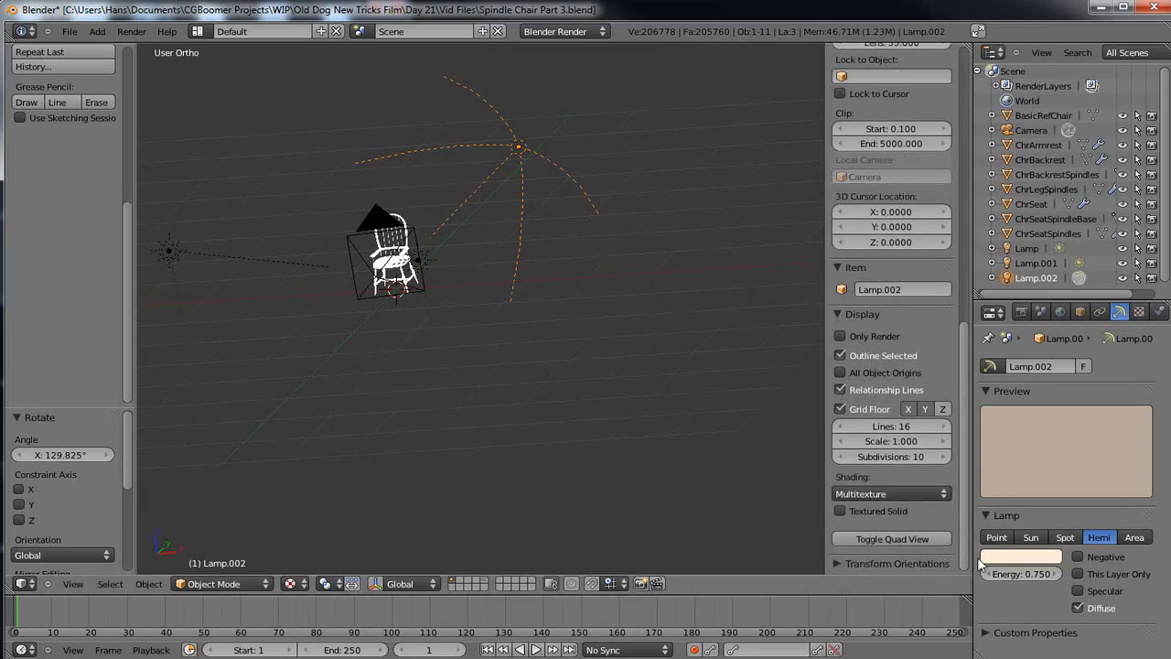
left_click(899, 496)
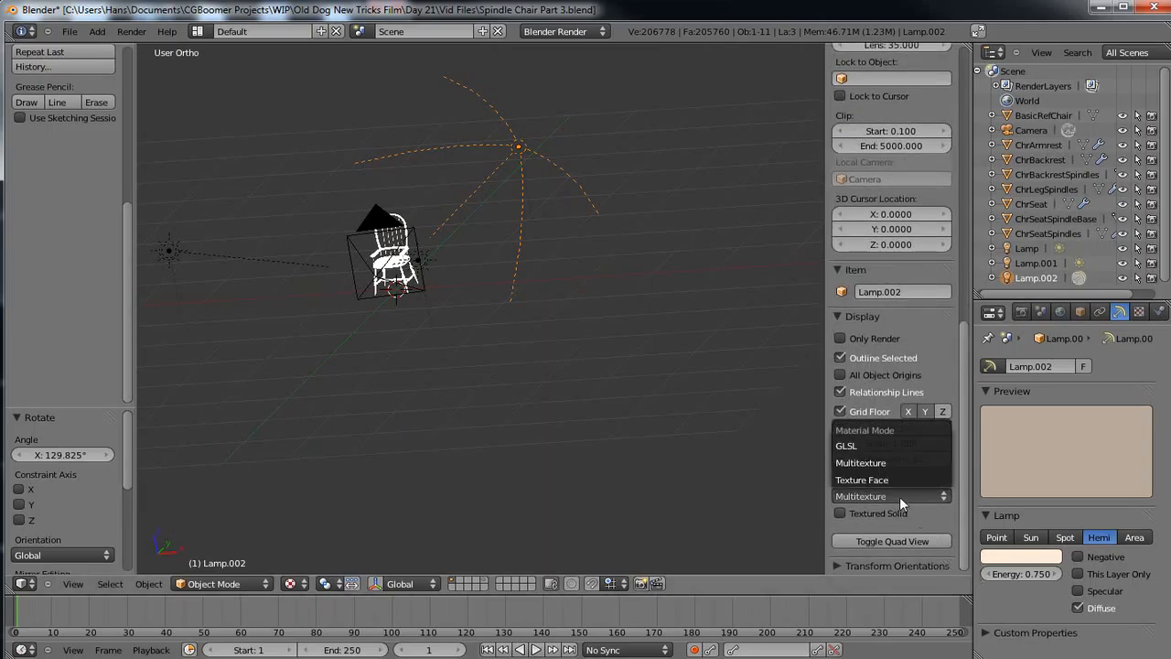
left_click(863, 447)
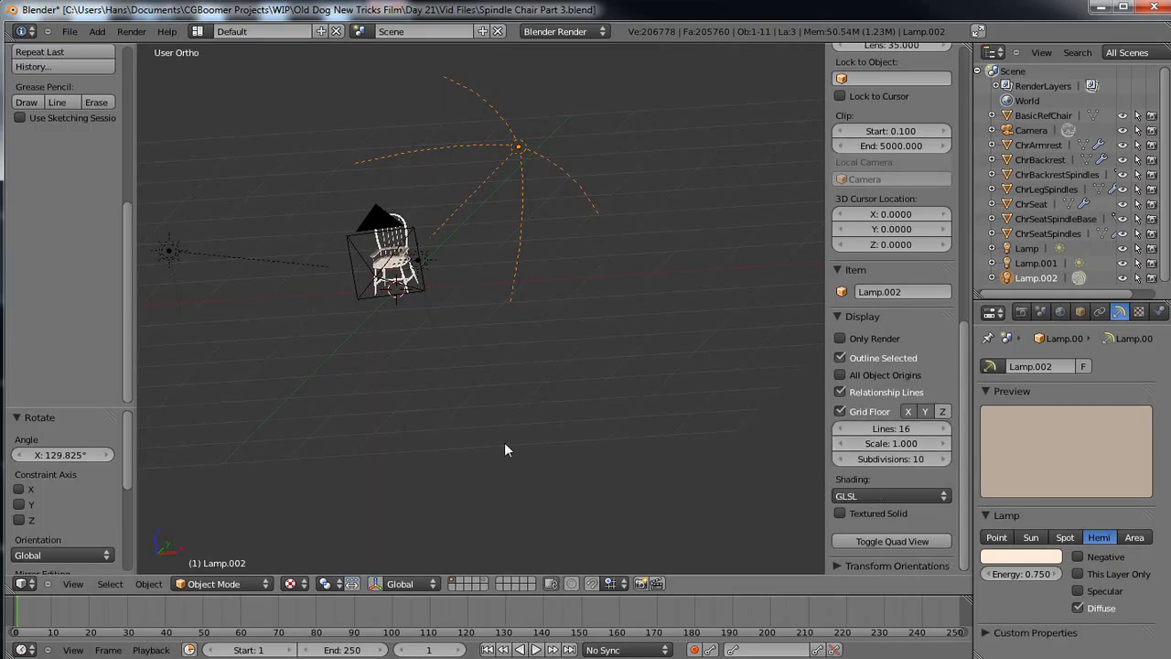
Switch the rear lamp's type to Sun and inspect the lighting on the chair up close.
scroll(452, 425, "up", 3)
middle_click_drag(452, 425, 656, 467, "shift")
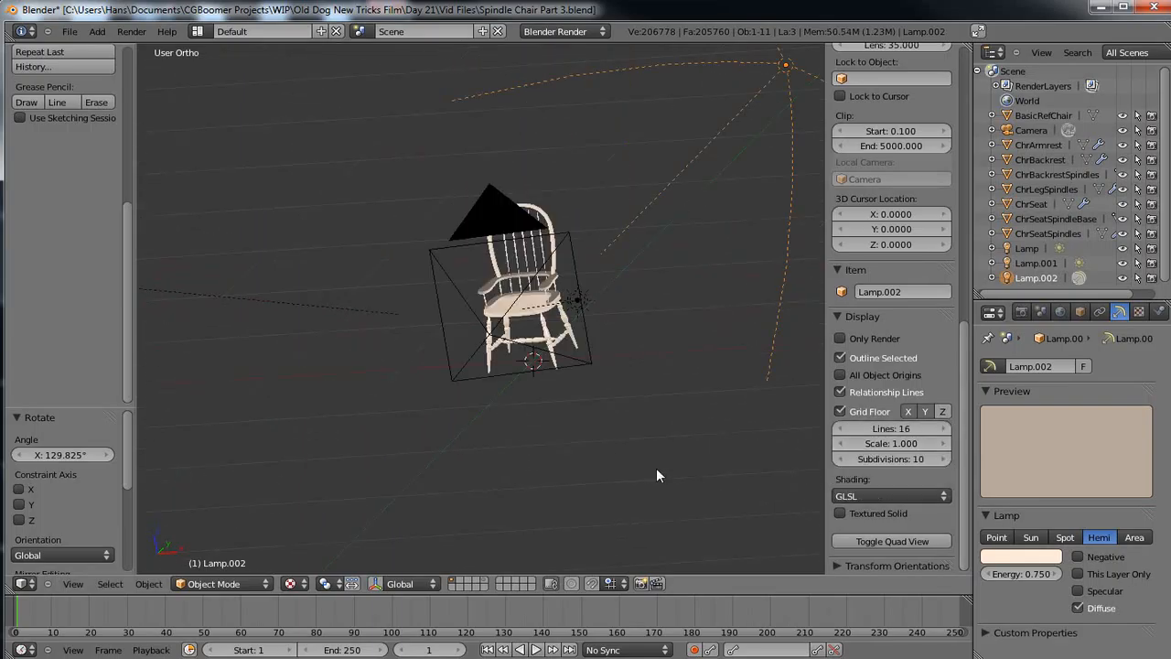
scroll(646, 437, "up", 1)
scroll(698, 245, "down", 2)
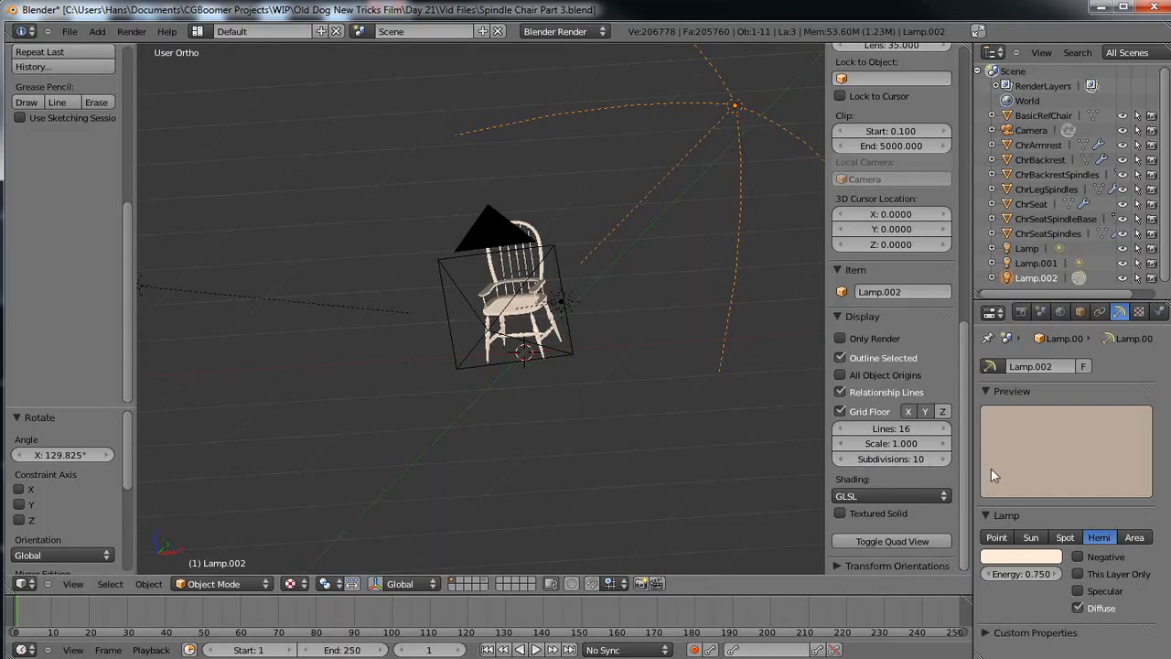
left_click(1031, 538)
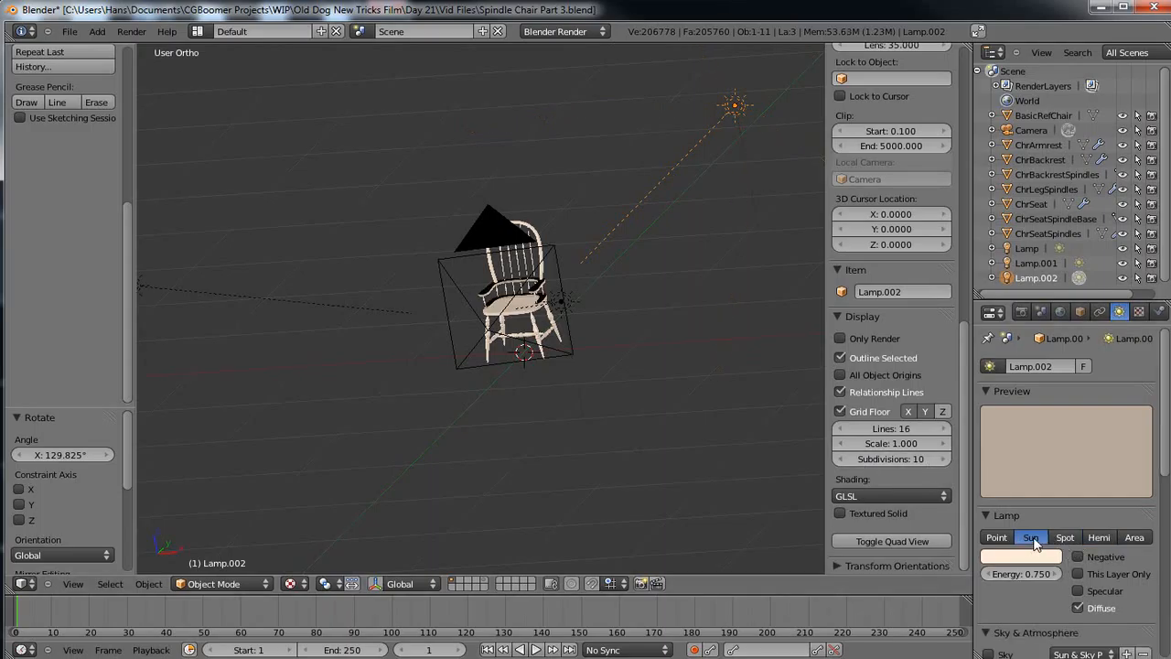
scroll(501, 423, "up", 5)
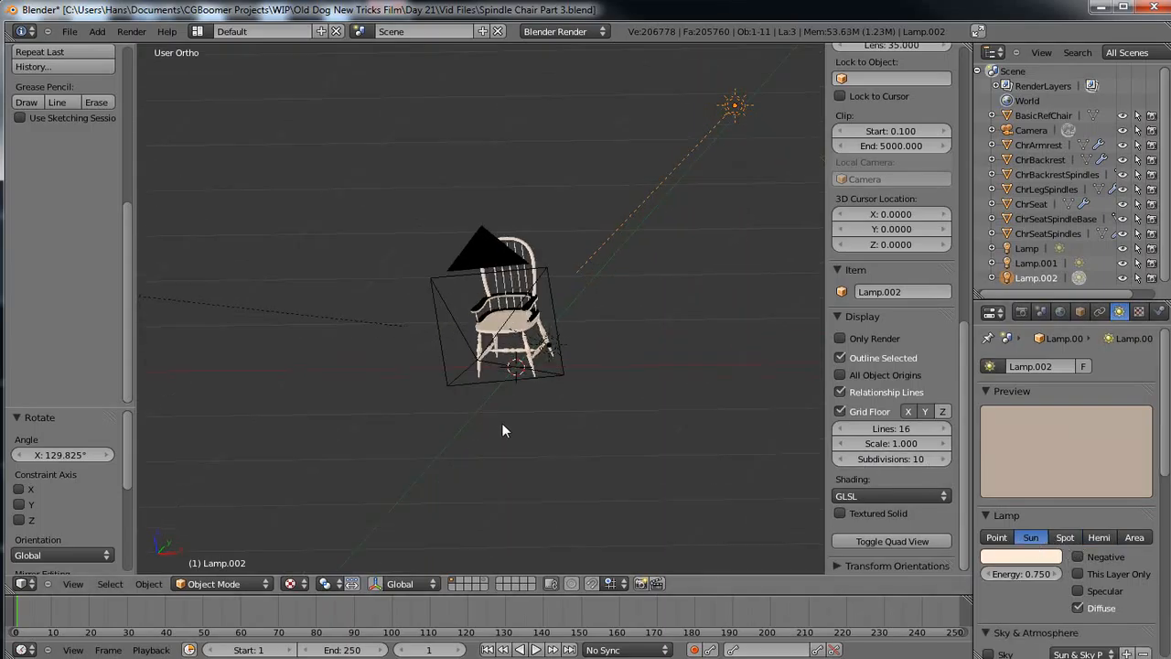
middle_click_drag(502, 422, 620, 419)
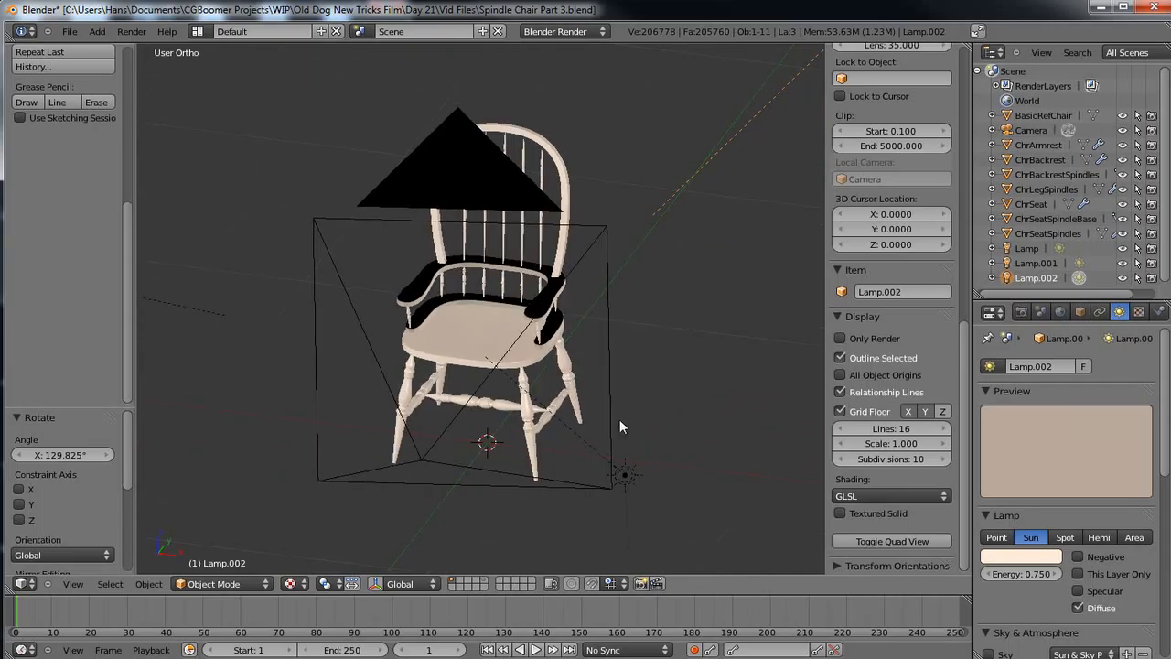
Recalculate the normals of the whole ChrArmrest mesh in Edit Mode and return to Object Mode.
right_click(546, 310)
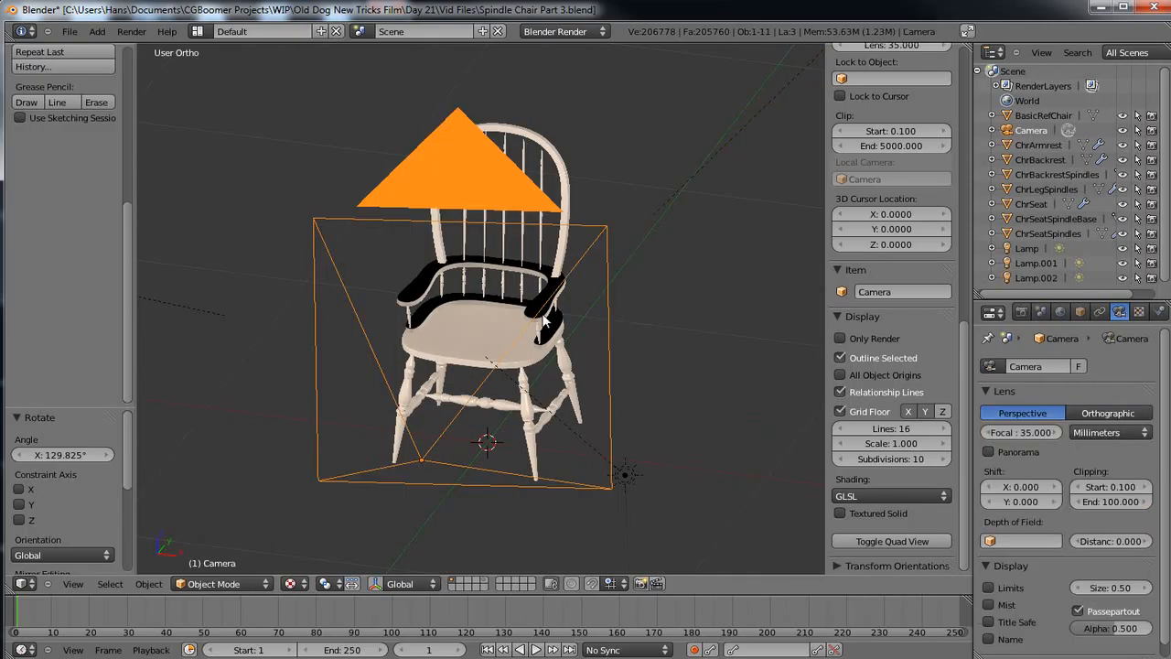
right_click(563, 244)
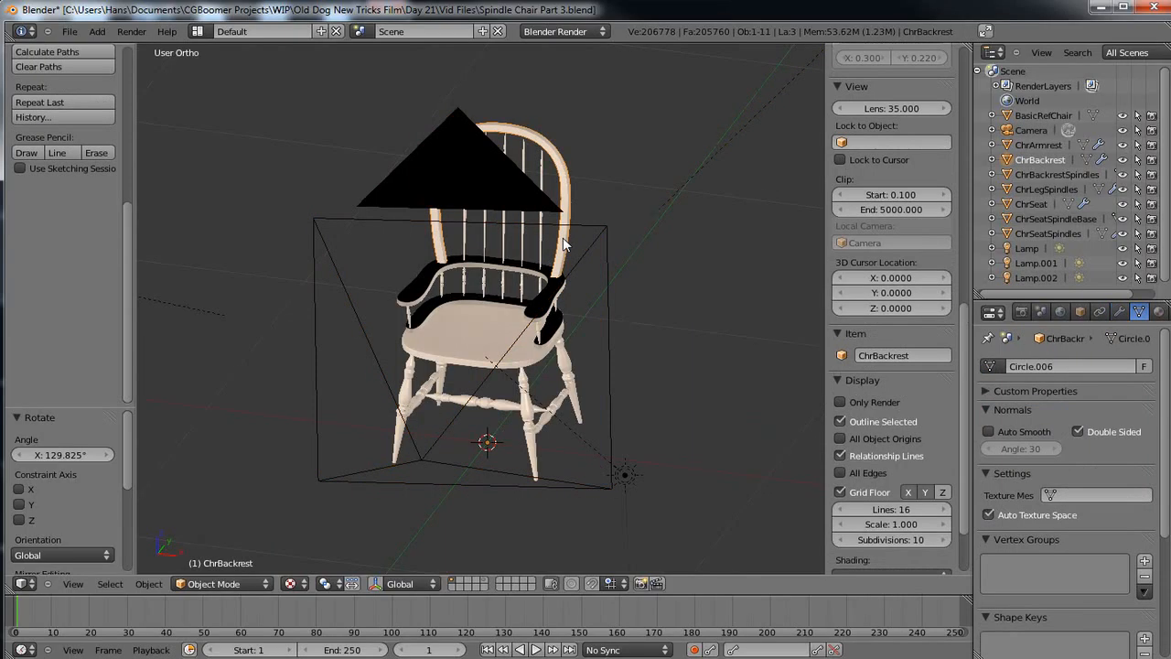
middle_click_drag(458, 339, 541, 343)
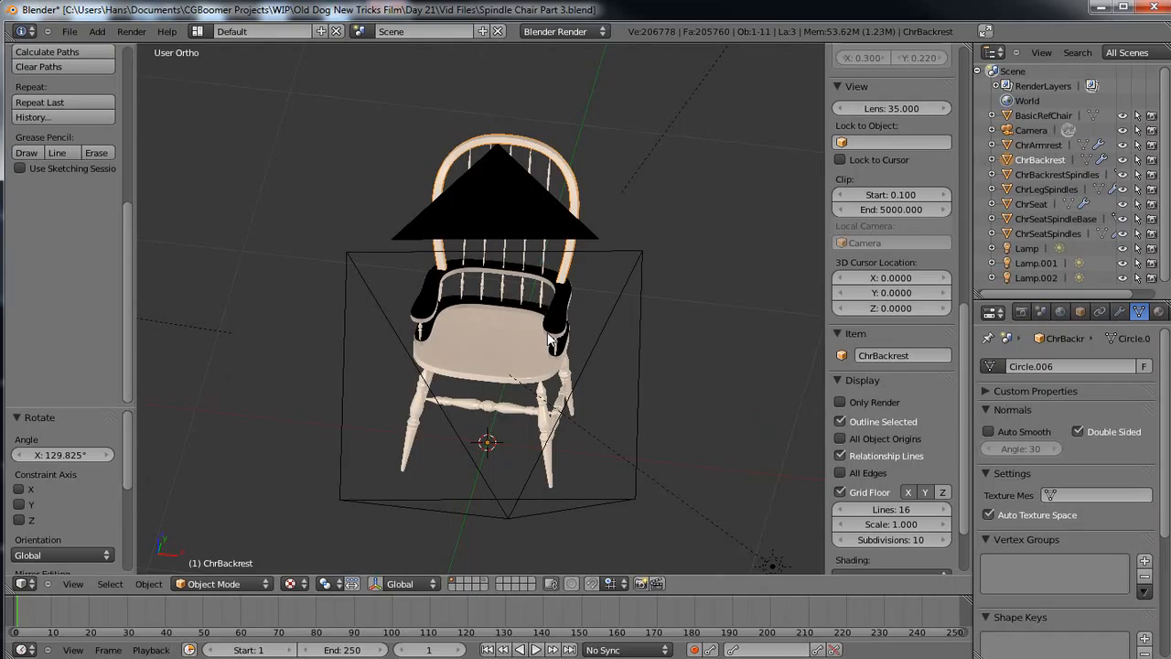
right_click(555, 328)
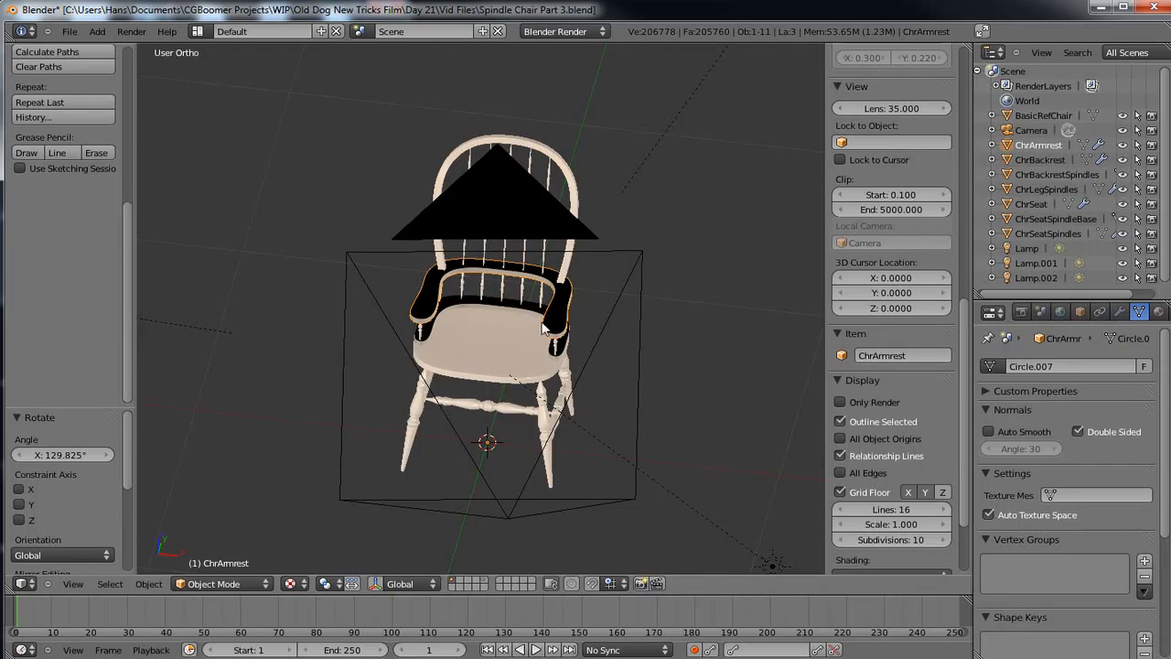
key("Tab")
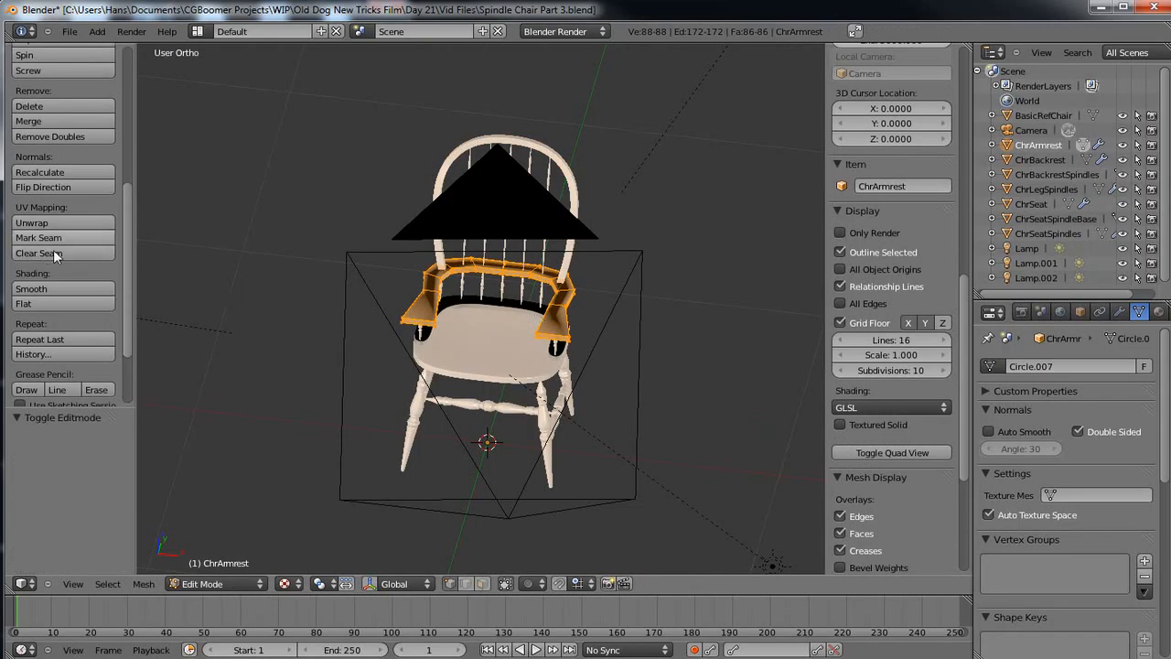
left_click(80, 173)
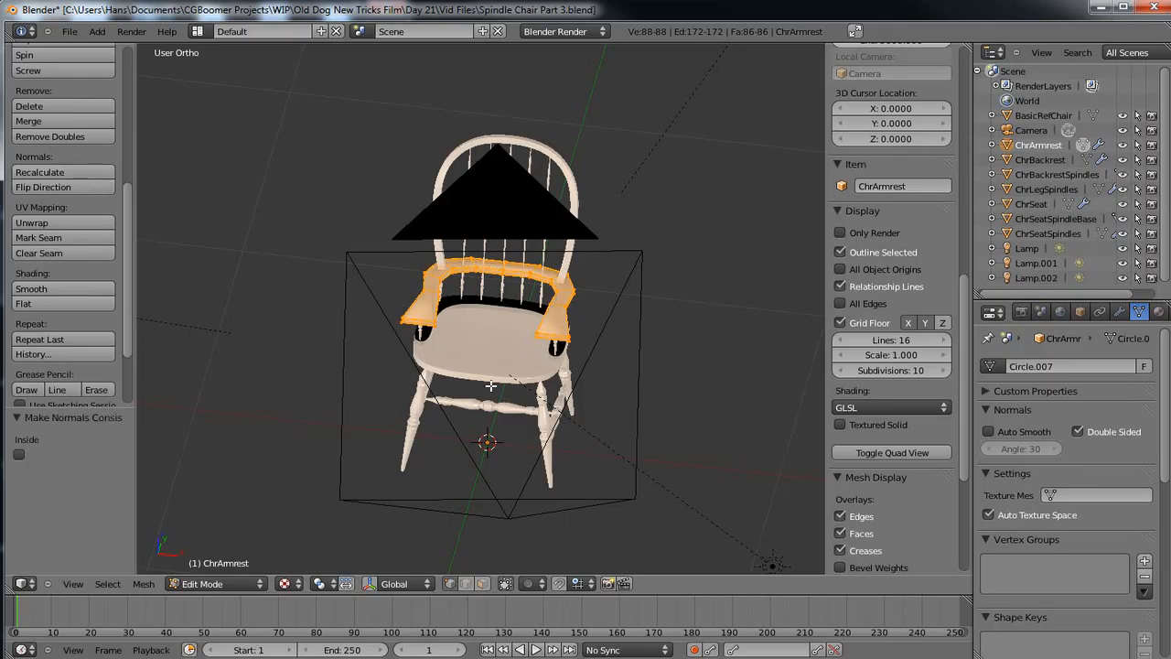
key("Tab")
Recalculate the normals of the ChrSeatSpindleBase mesh and check the chair's shading in Object Mode.
middle_click_drag(497, 393, 567, 368)
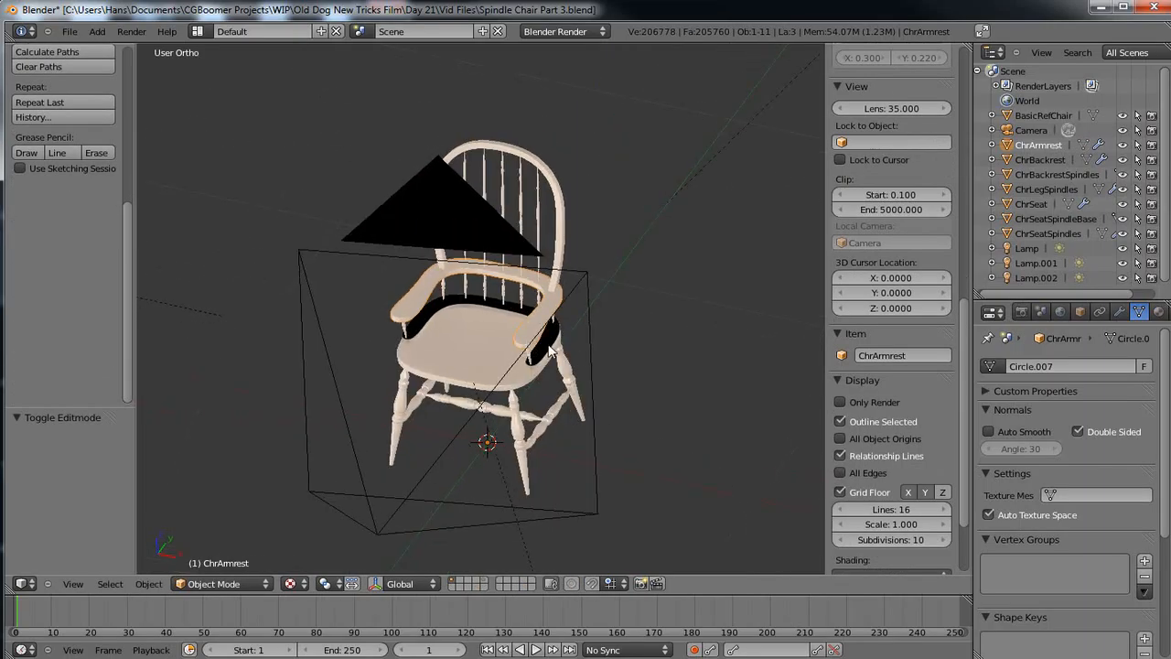
right_click(550, 351)
right_click(551, 351)
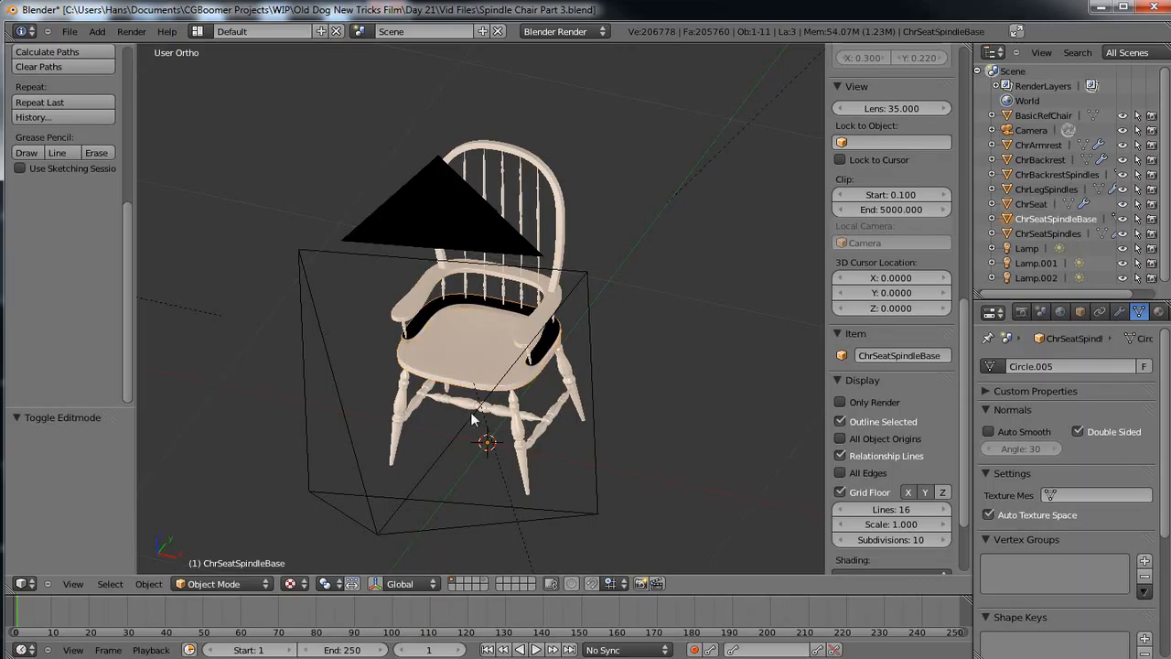
key("Tab")
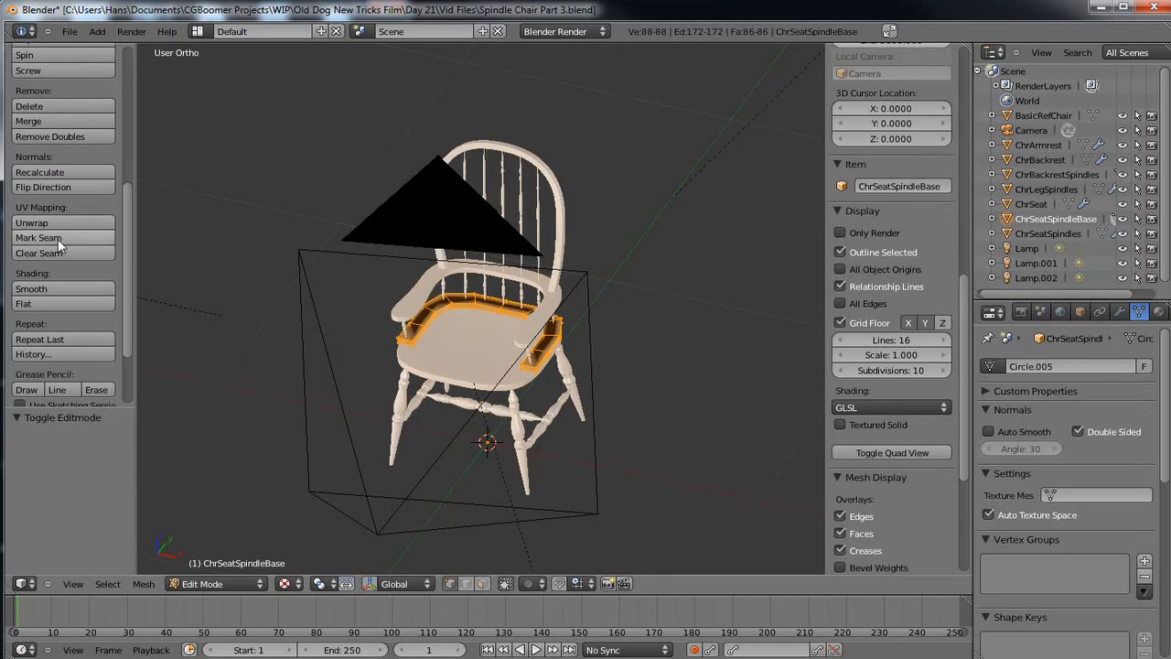
left_click(63, 173)
key("Tab")
mouse_move(360, 392)
middle_mouse_down()
mouse_move(359, 412)
mouse_move(366, 385)
mouse_move(377, 406)
mouse_move(367, 382)
middle_mouse_up()
middle_click_drag(542, 469, 491, 466)
middle_click_drag(477, 415, 449, 366)
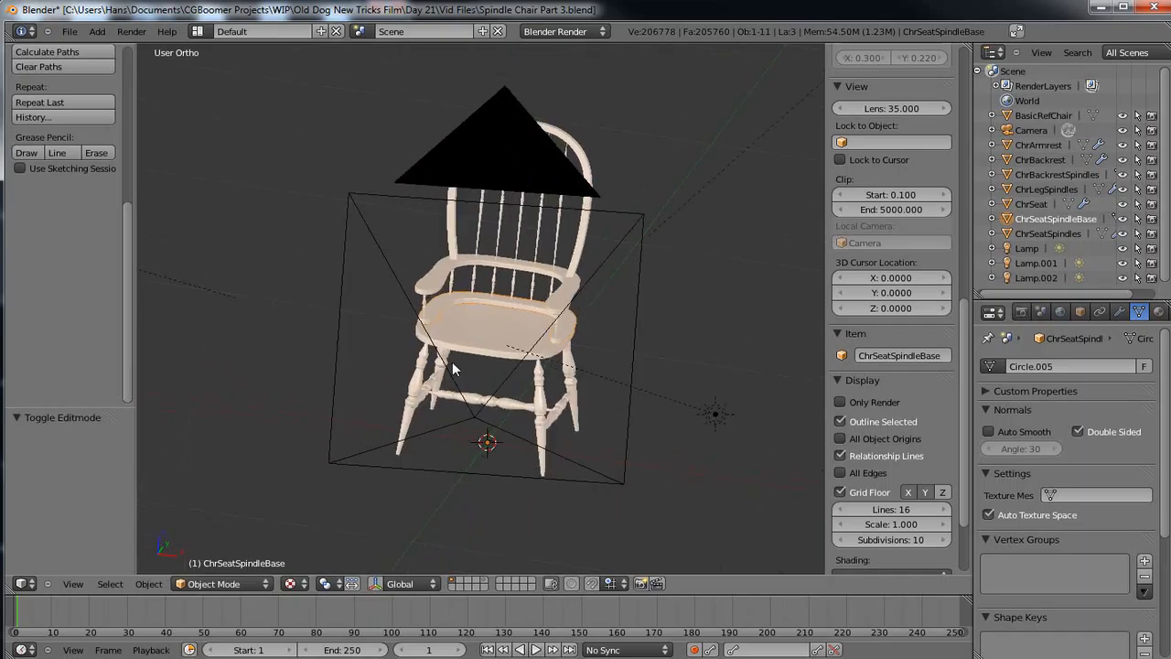
Try a new material on ChrLegSpindles, making it a single-user copy, and unlink it again.
right_click(539, 412)
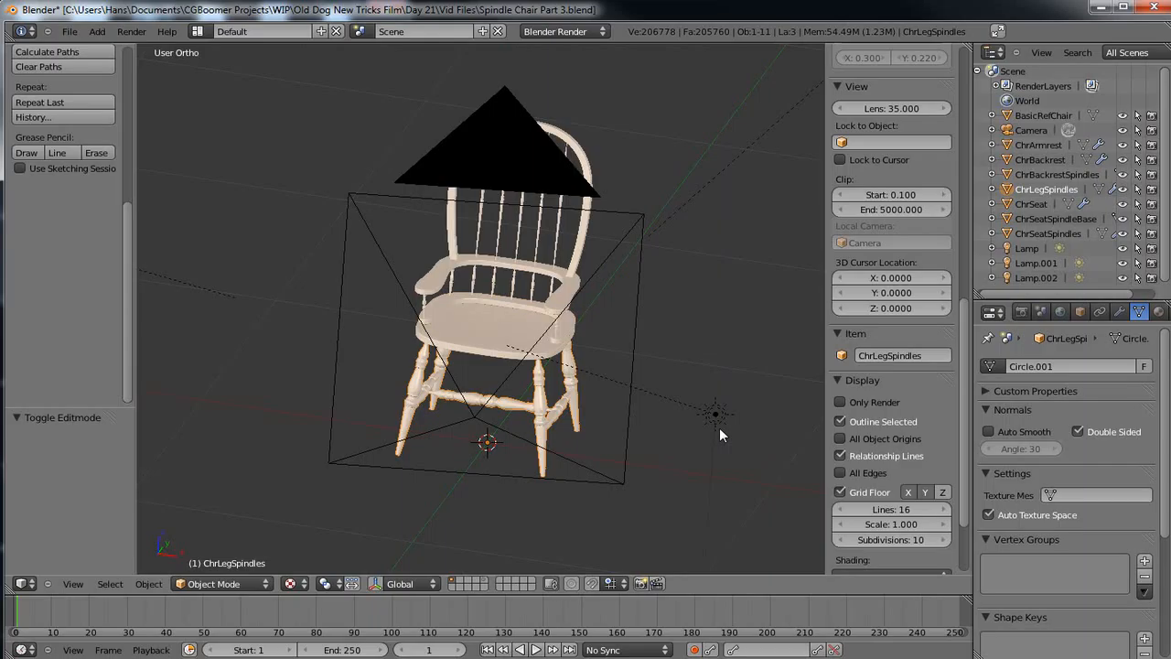
left_click(1159, 312)
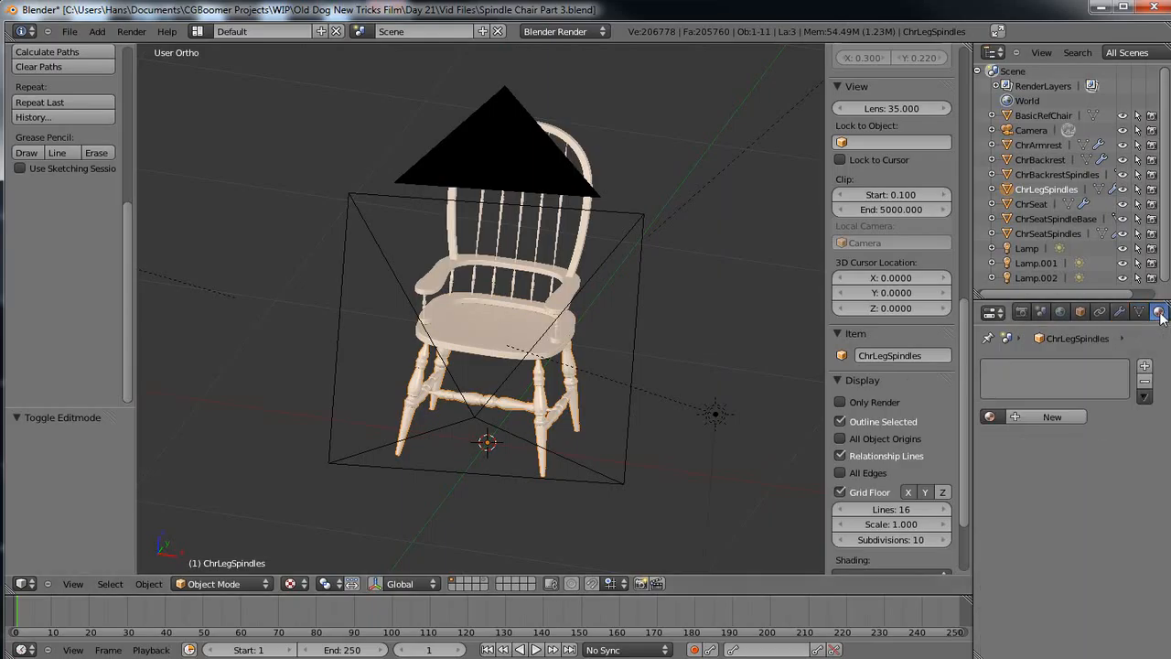
left_click(1043, 417)
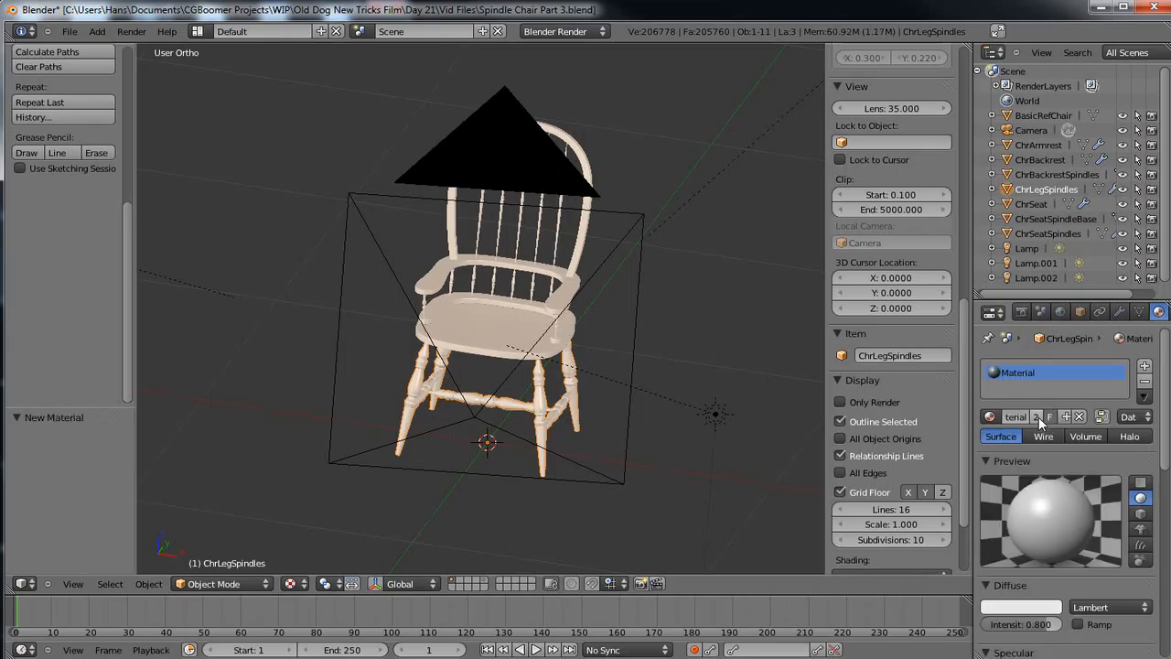
left_click(1036, 417)
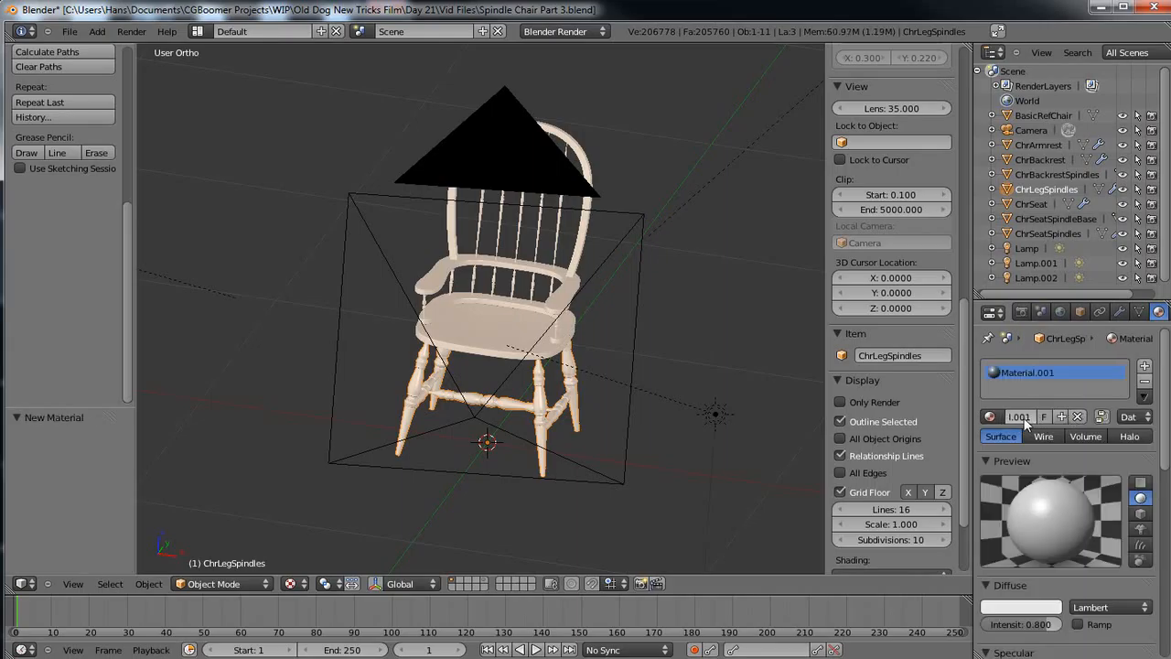
left_click(1076, 416)
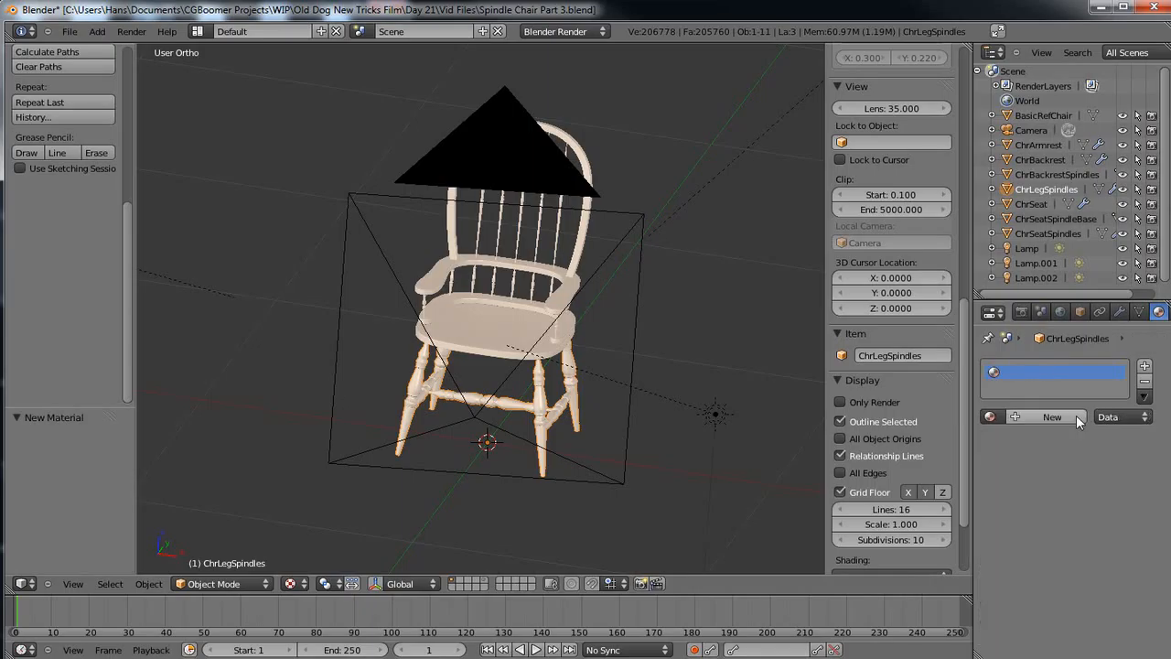
Try assigning the existing Material to ChrLegSpindles and unlink it again.
left_click(990, 417)
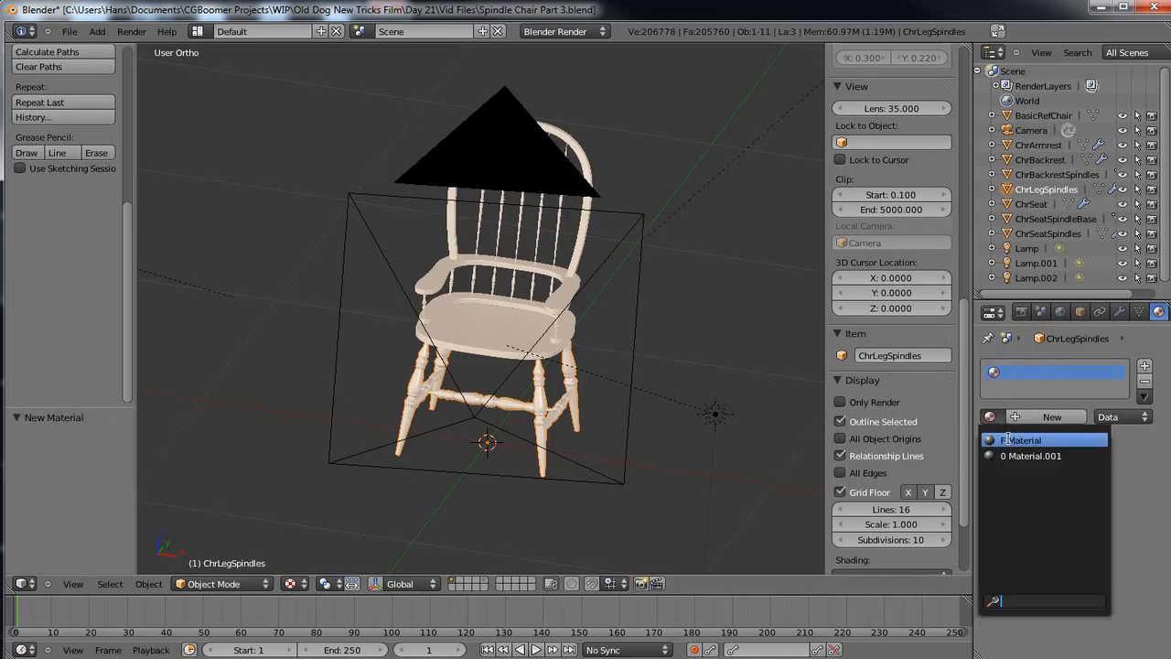
left_click(1006, 440)
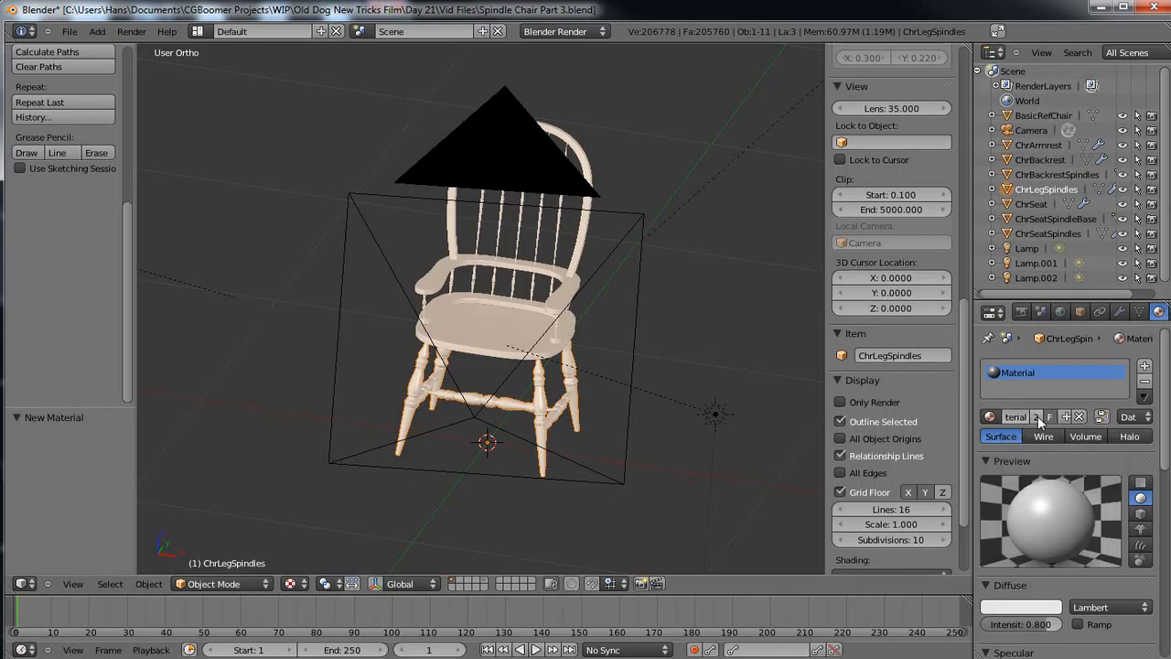
left_click(1079, 417)
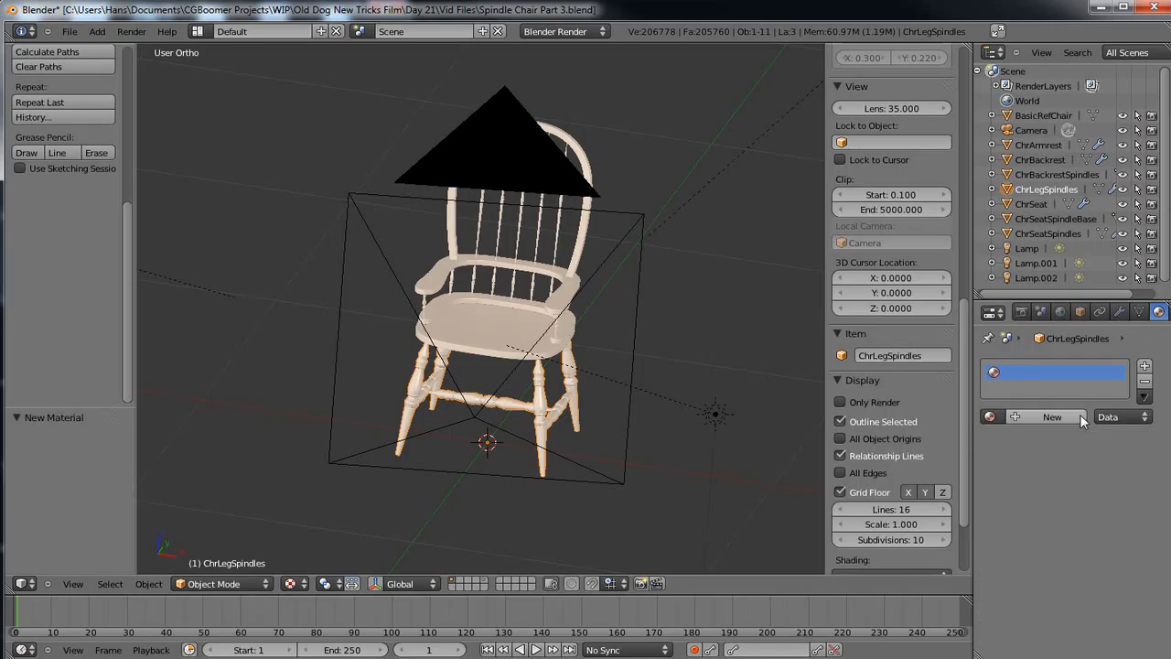
Save the file and reopen Spindle Chair Part 3.blend from the recent files.
left_click(69, 32)
left_click(110, 129)
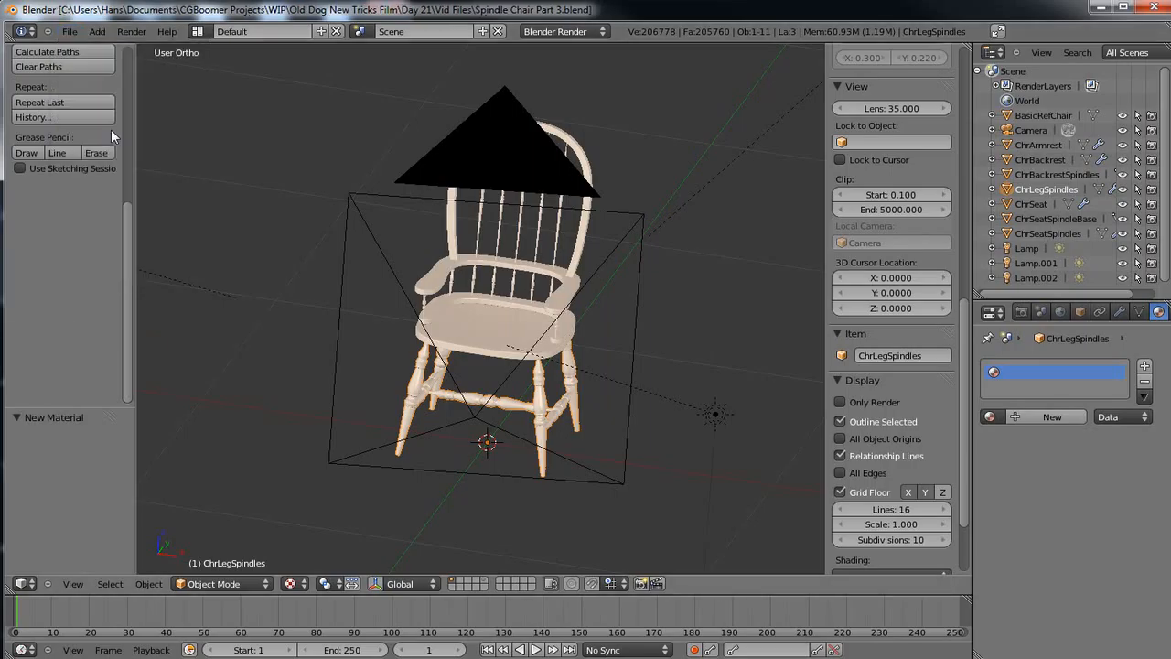
left_click(73, 35)
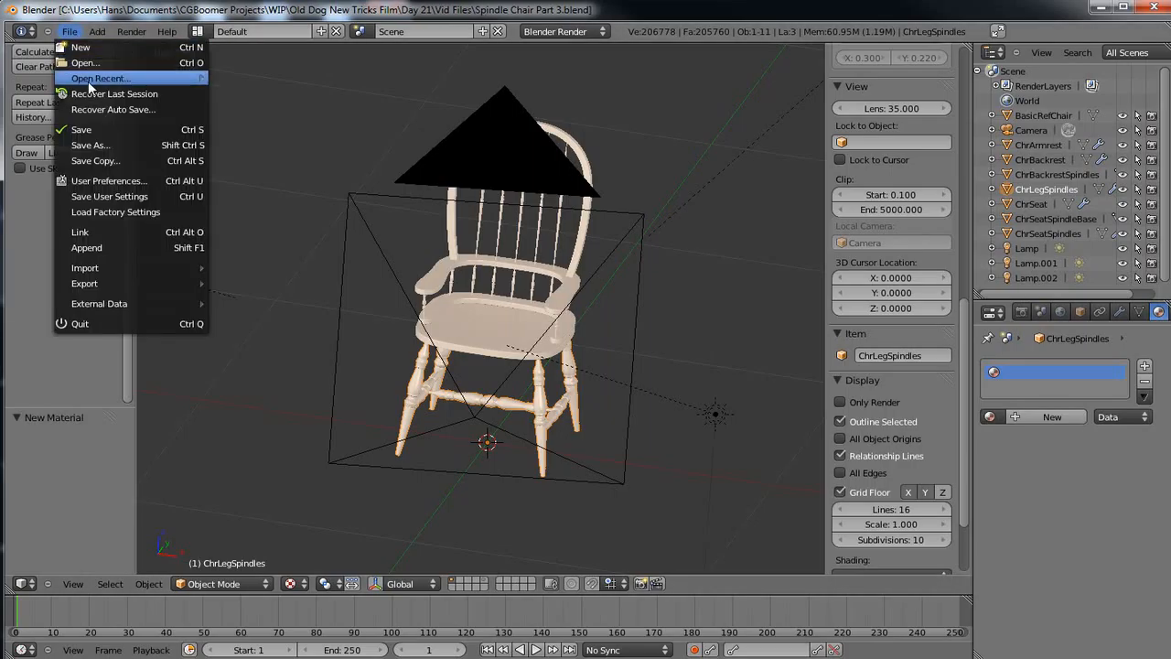
mouse_move(100, 78)
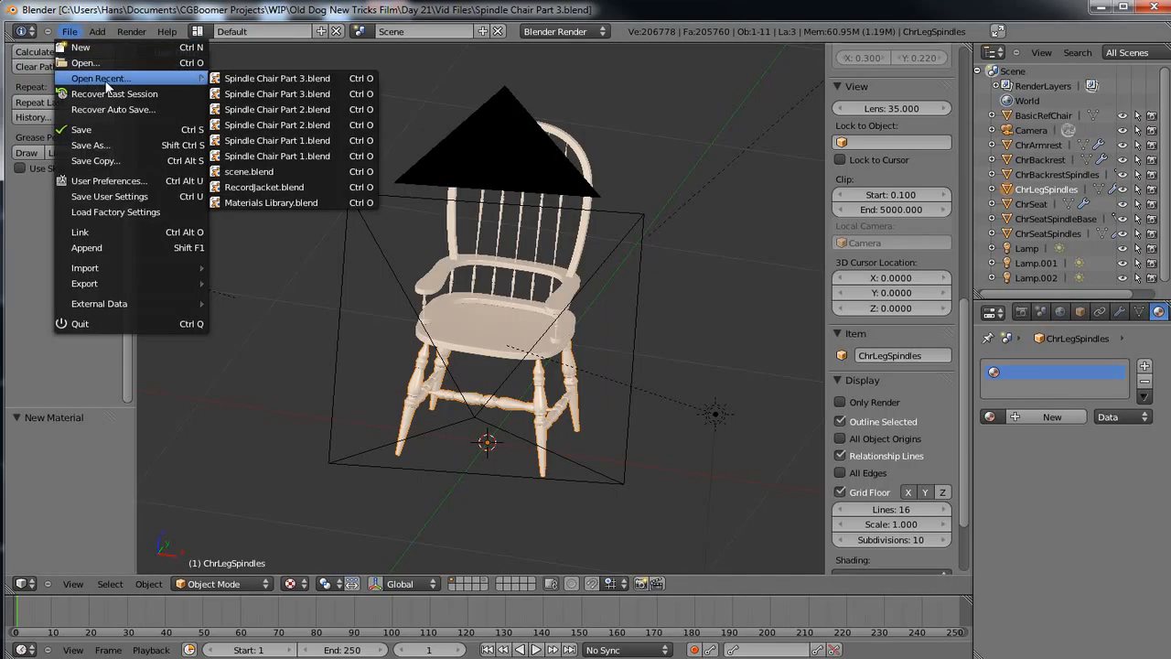
left_click(267, 81)
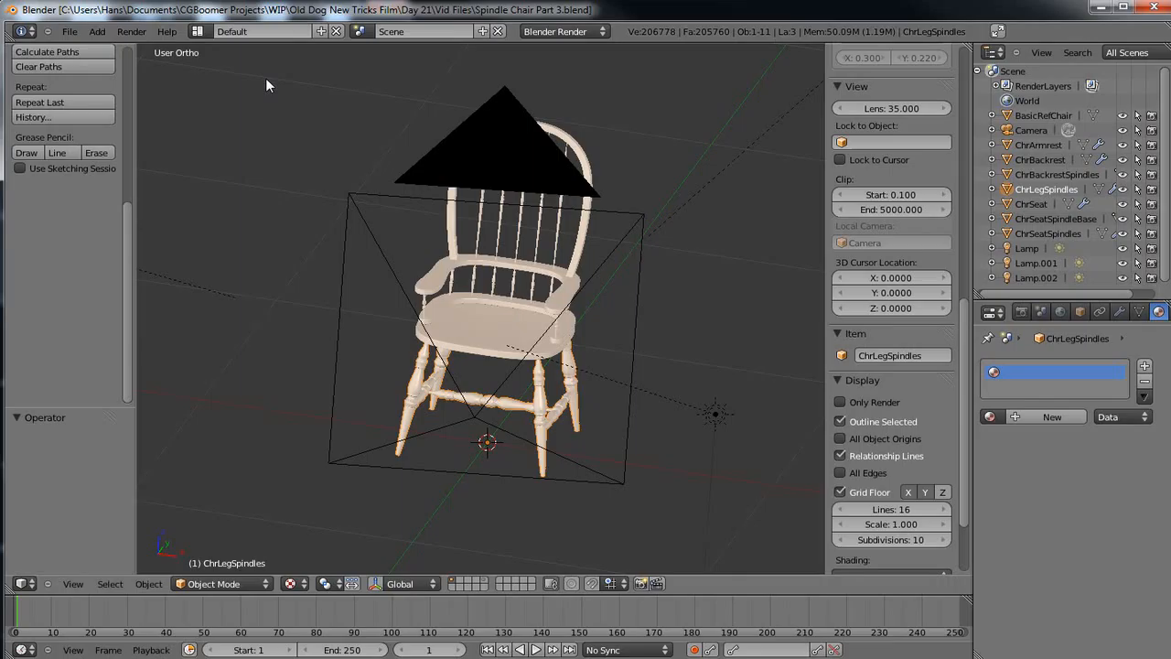
Create a new material on ChrLegSpindles and name it Wood.
left_click(1052, 416)
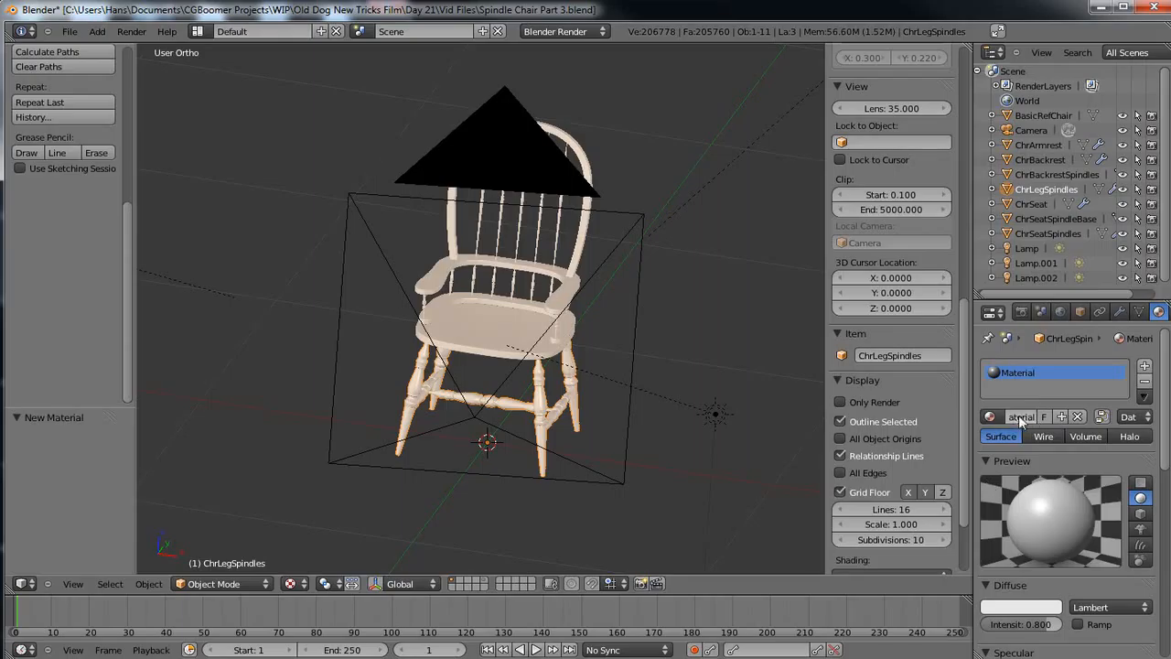
left_click(1023, 418)
key("BackSpace")
key("Return")
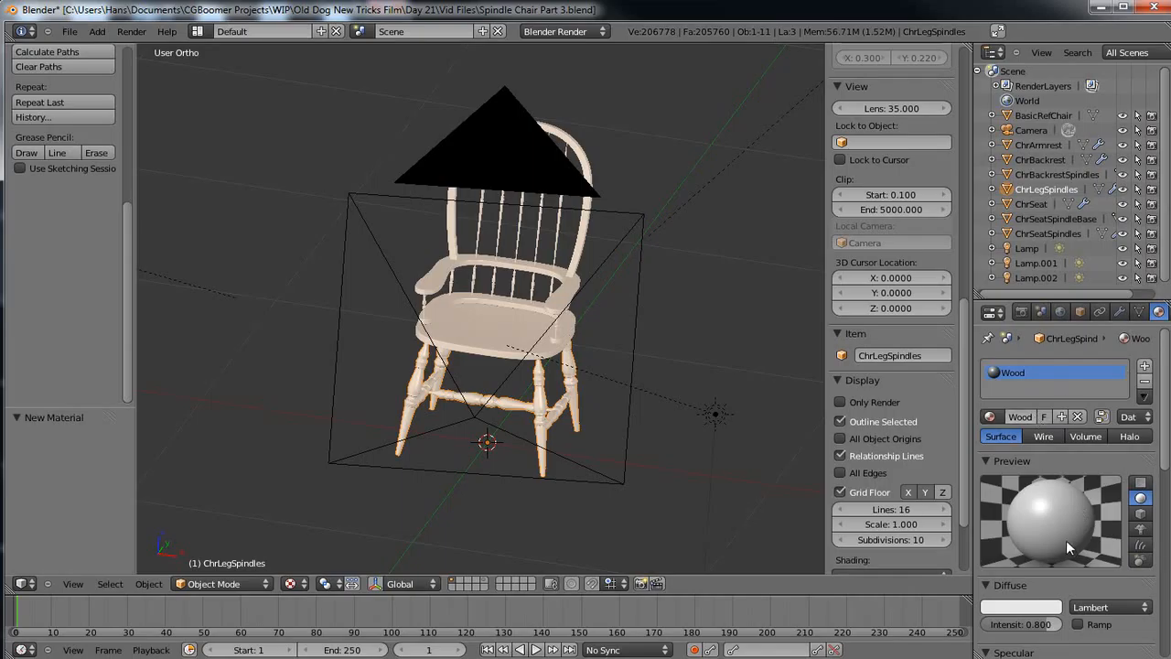
Set the Wood material's specular intensity to about 0.219 and its diffuse intensity to 1.000.
scroll(1167, 453, "down", 5)
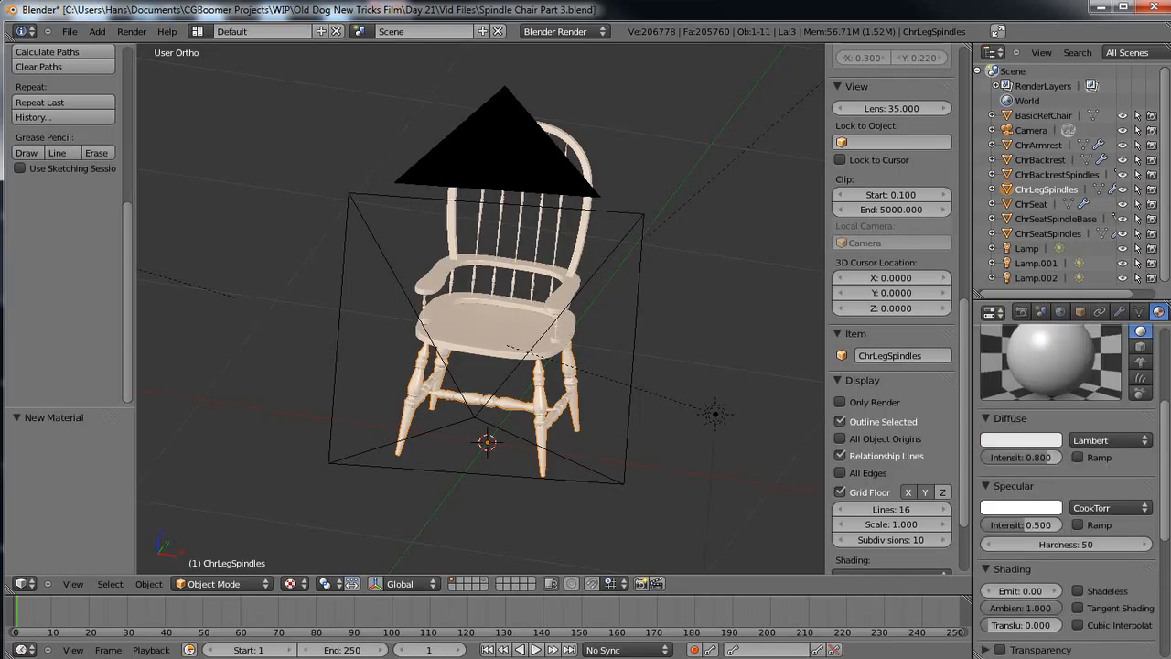
left_click_drag(1025, 533, 1002, 538)
left_click_drag(1049, 458, 1074, 460)
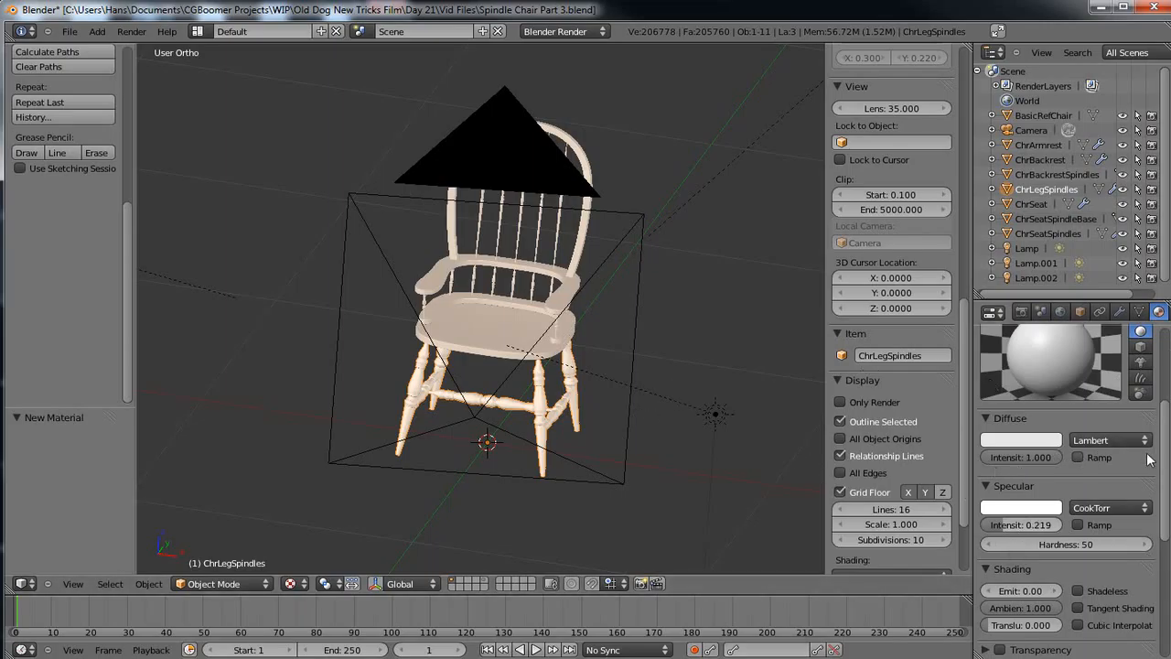
scroll(1169, 464, "up", 5)
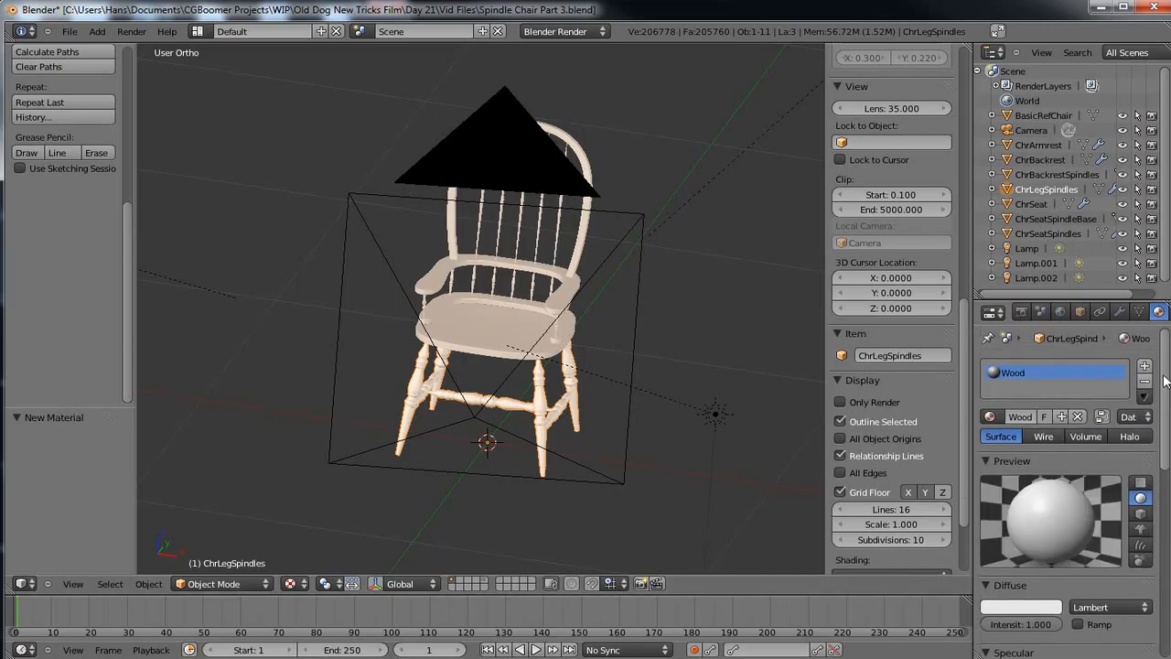
Add a new texture in the first texture slot of the Wood material.
scroll(1160, 313, "down", 2)
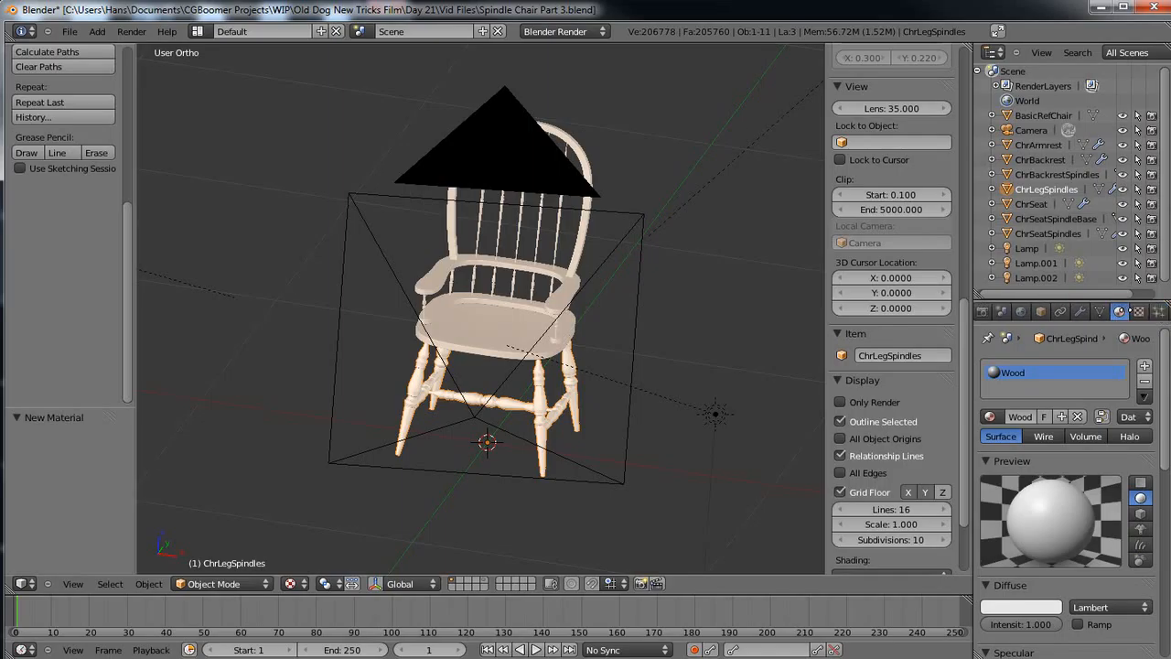
left_click(1140, 312)
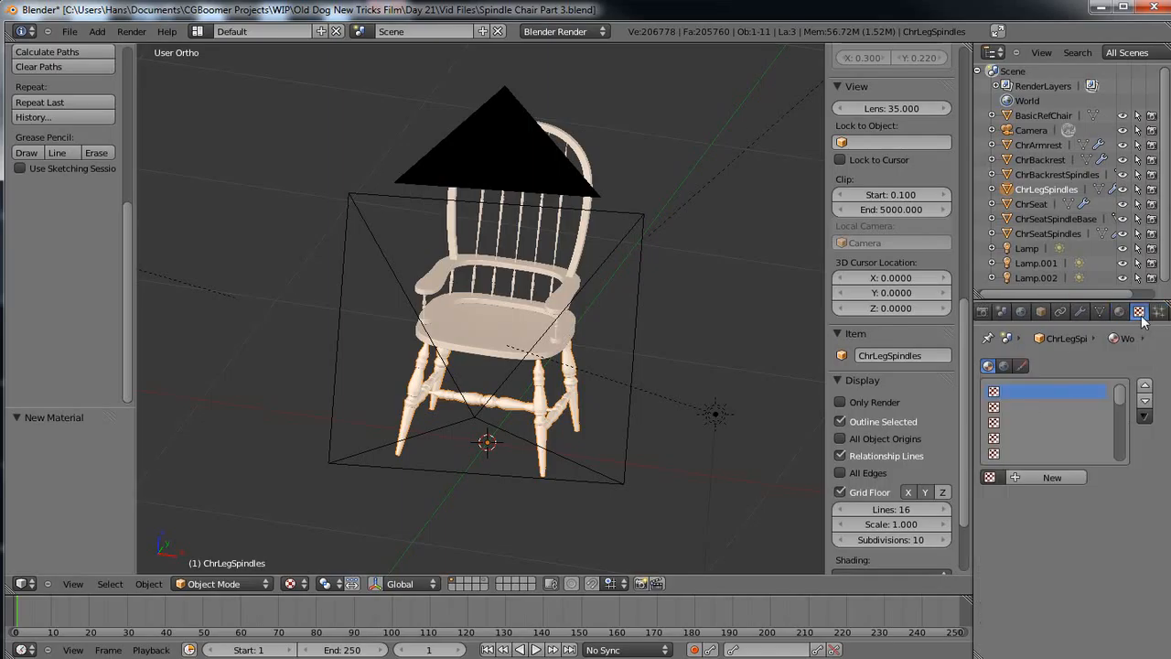
left_click(1050, 476)
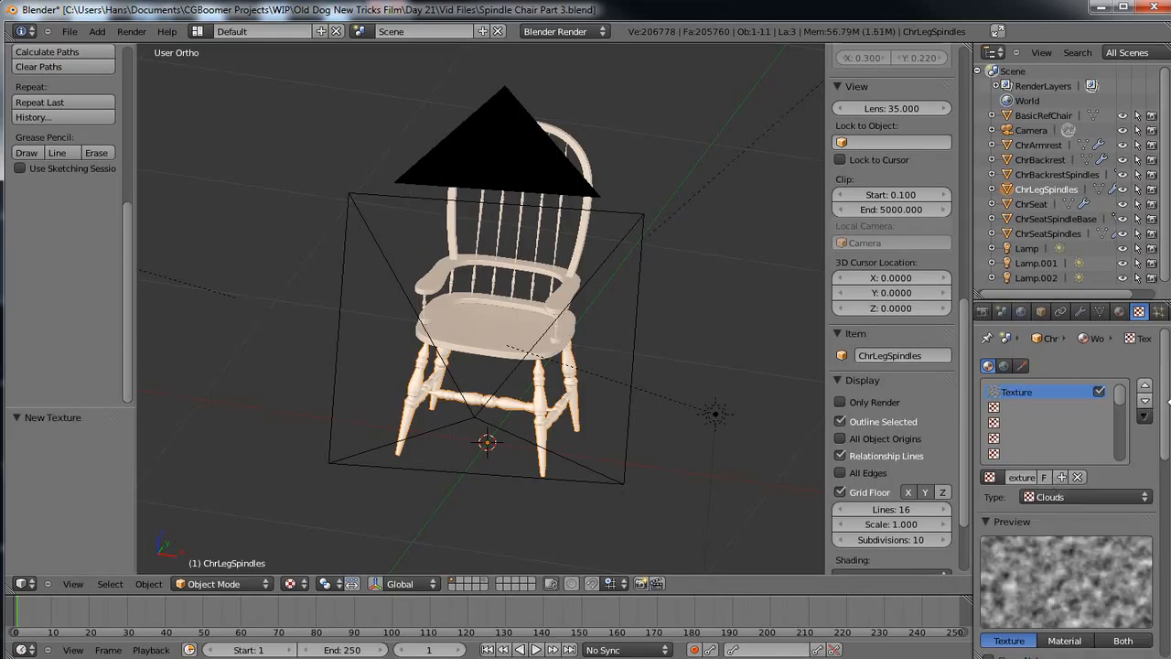
scroll(1154, 425, "down", 3)
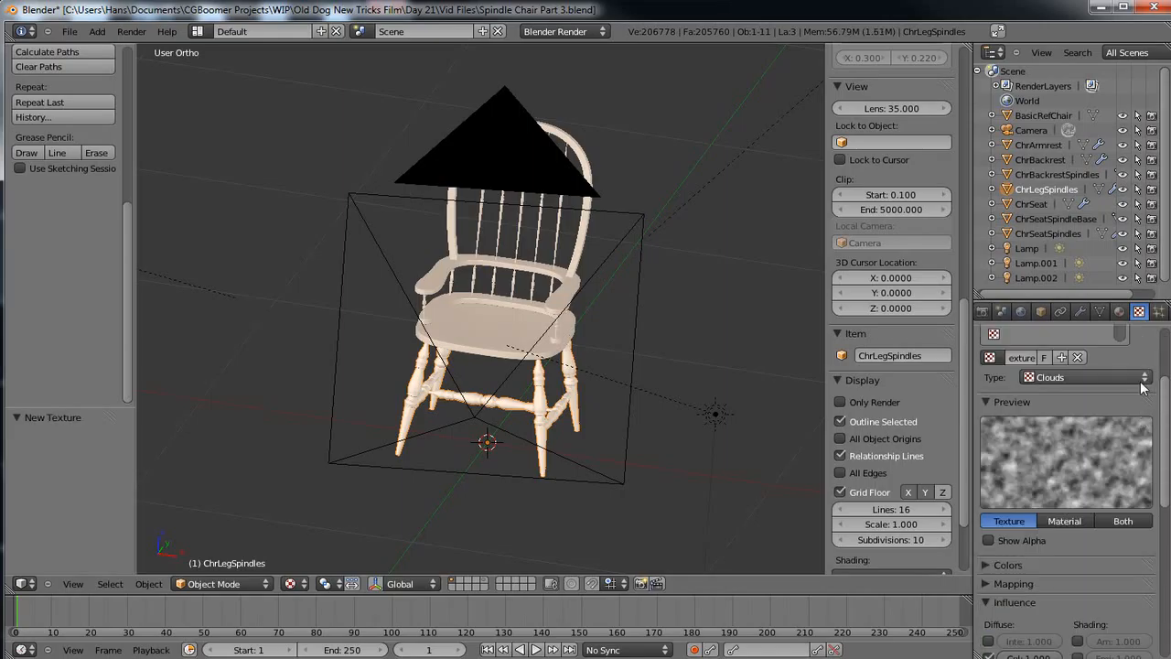
Set the leg spindles' texture type to Image or Movie and browse for its image in Old Dog New Tricks Film\Day 21\Vid Files\textures.
left_click(1143, 379)
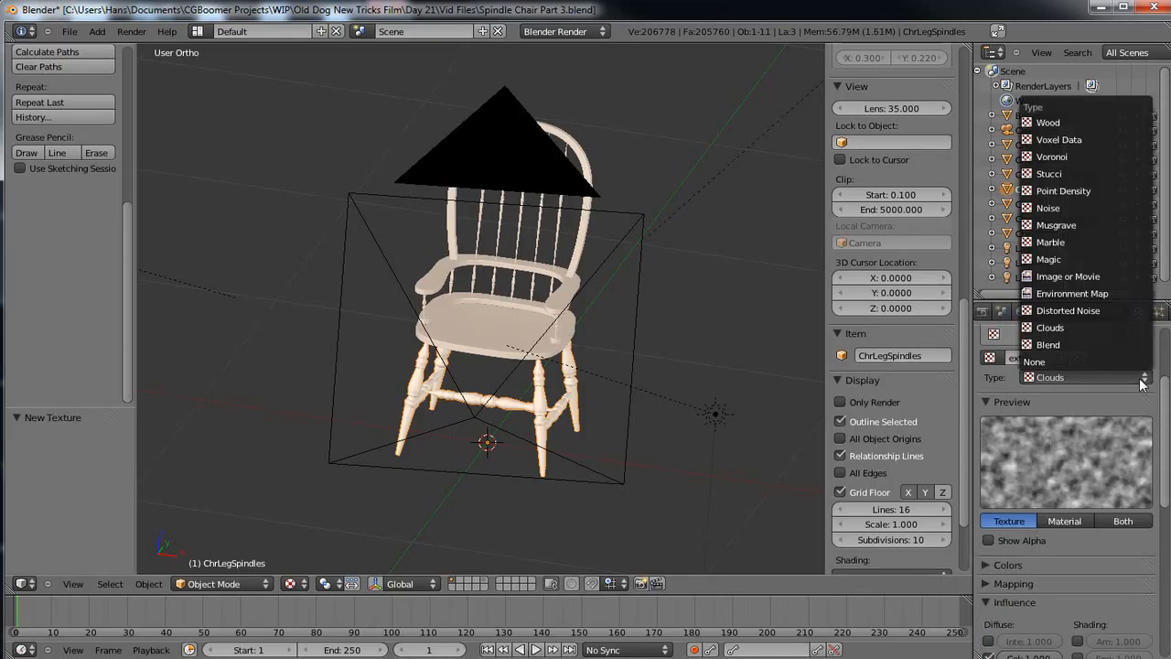
left_click(1051, 279)
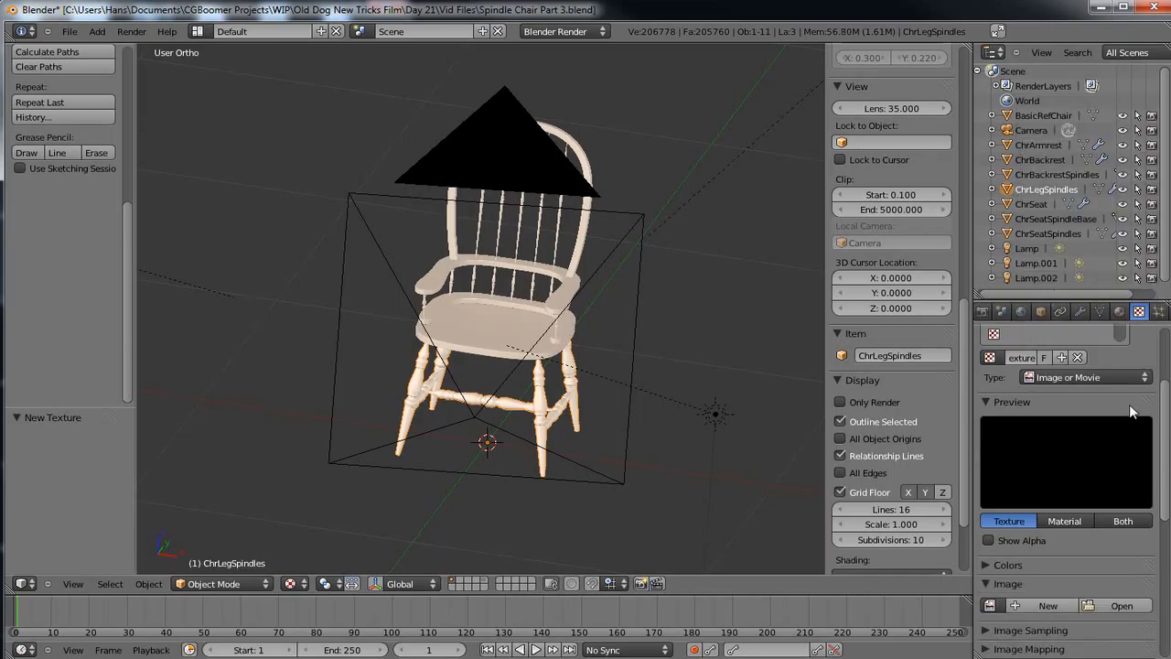
scroll(1098, 440, "down", 5)
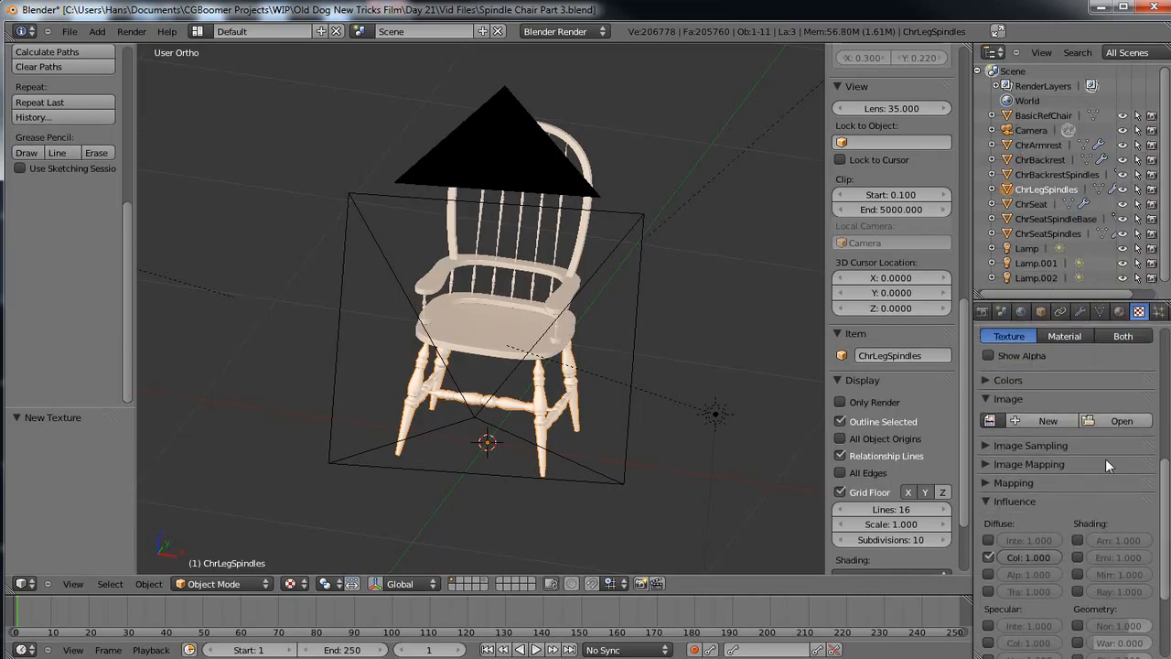
left_click(1120, 419)
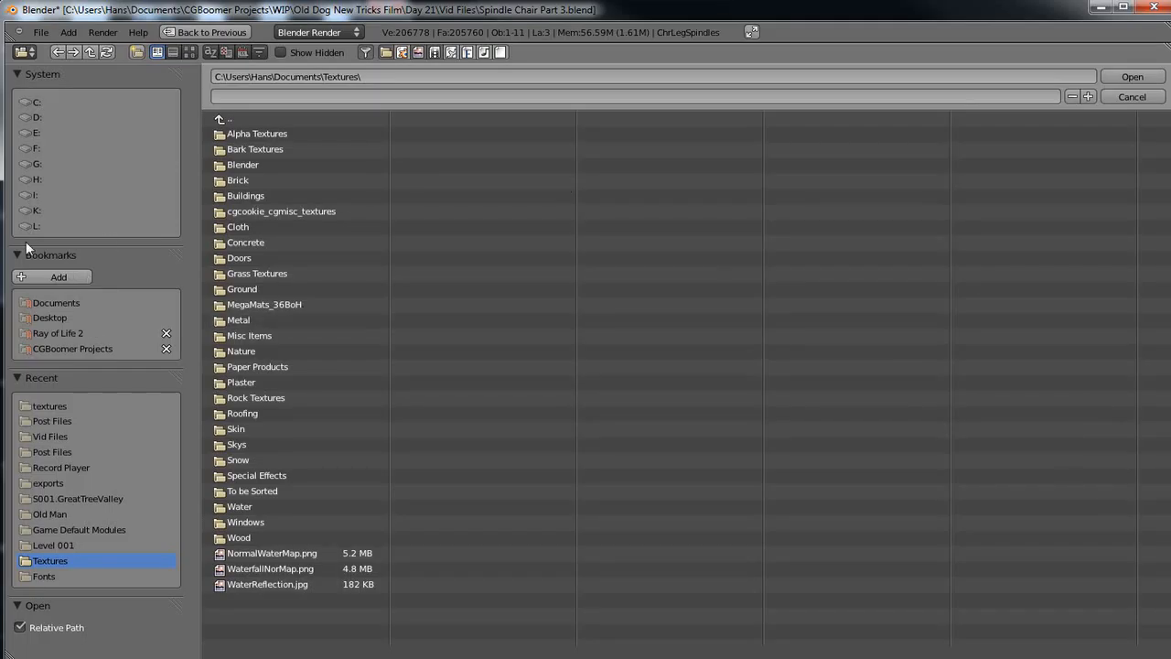
left_click(54, 348)
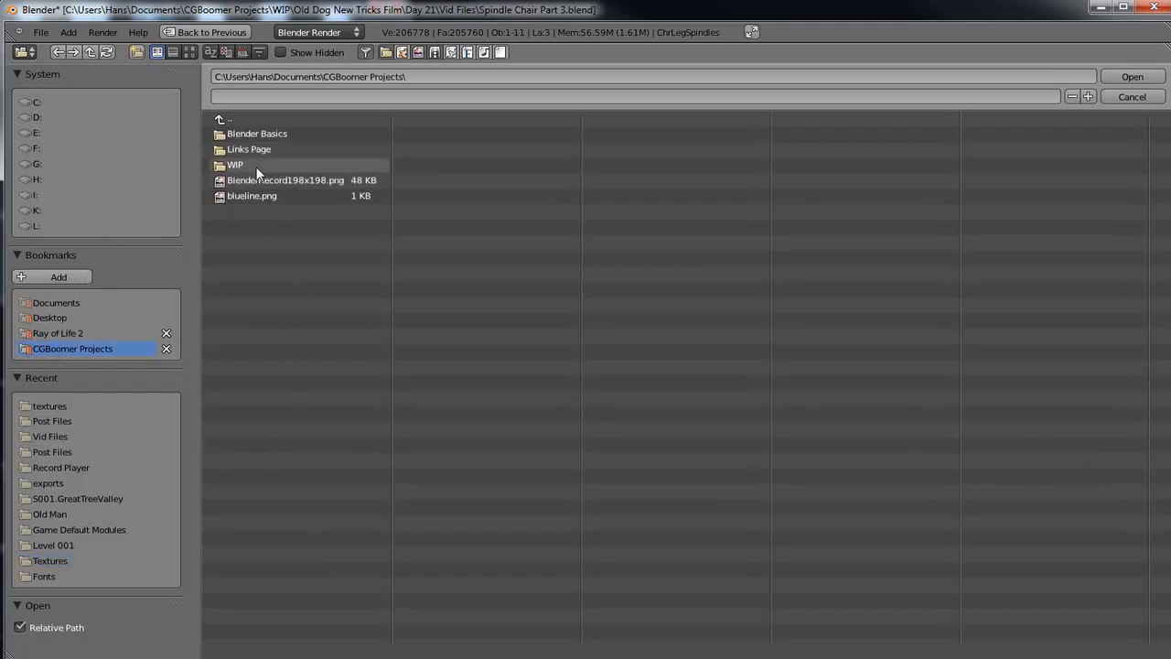
left_click(224, 163)
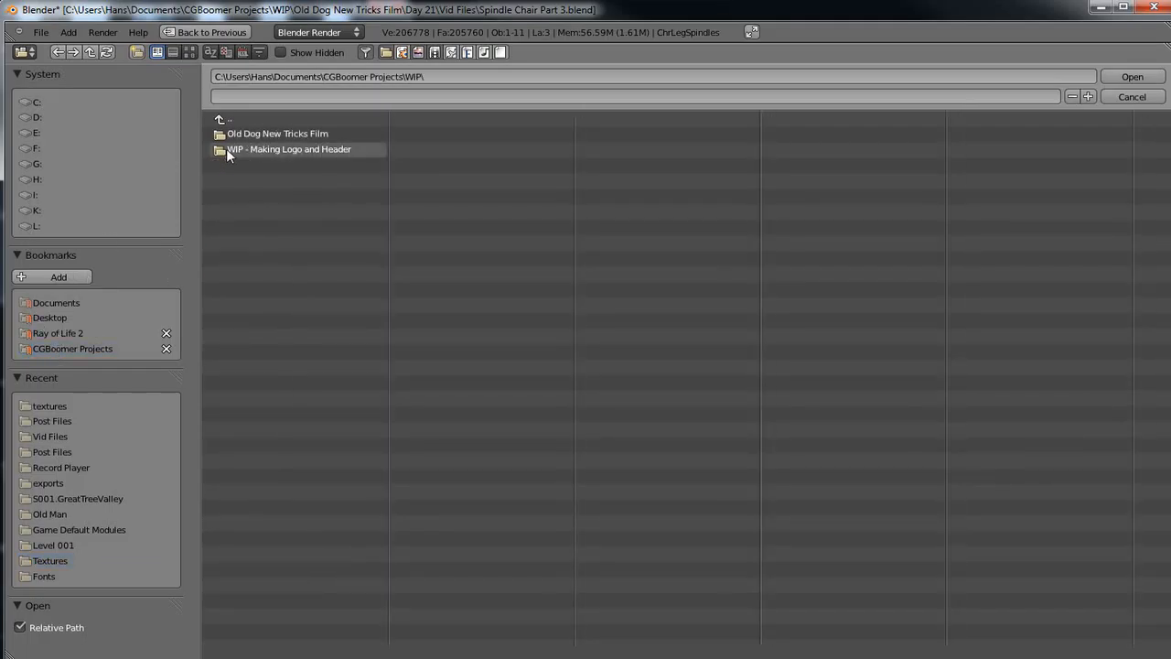
left_click(229, 138)
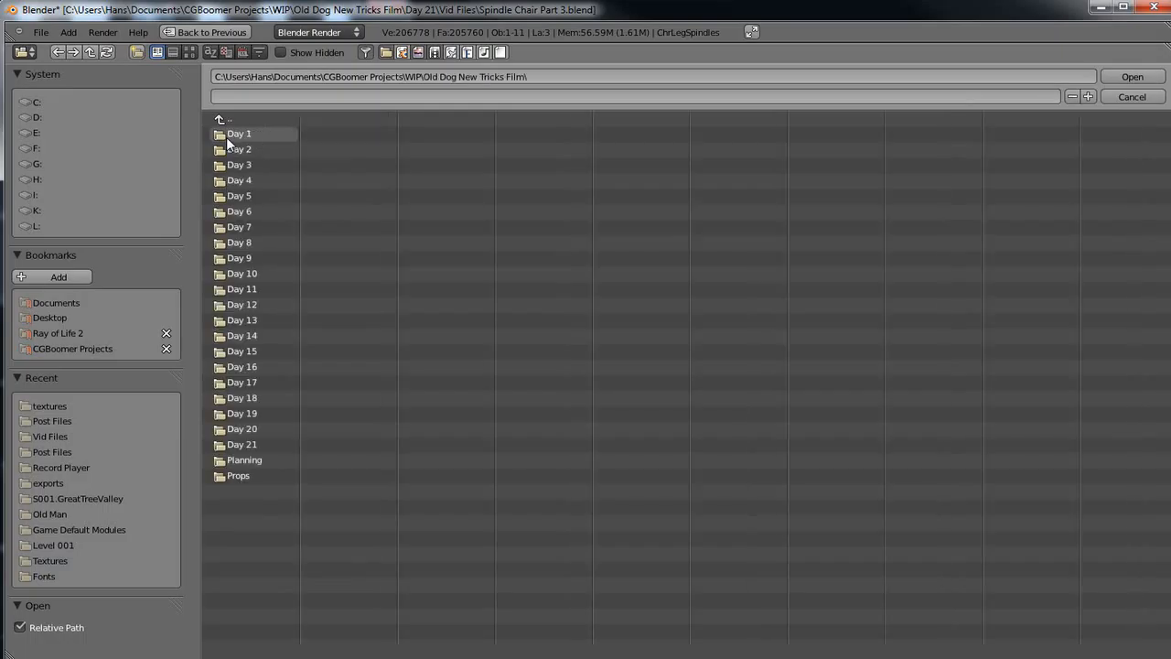
left_click(233, 445)
left_click(244, 150)
left_click(232, 135)
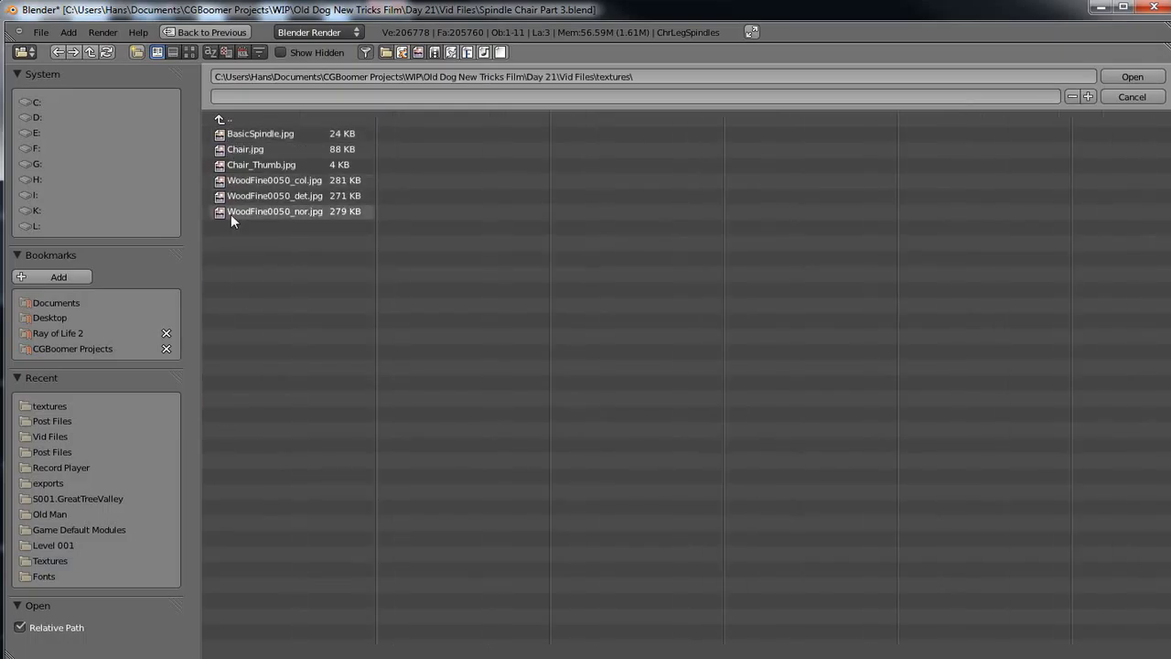
Show the image files as thumbnails and load WoodFine0050_col.jpg as the texture image.
left_click(188, 52)
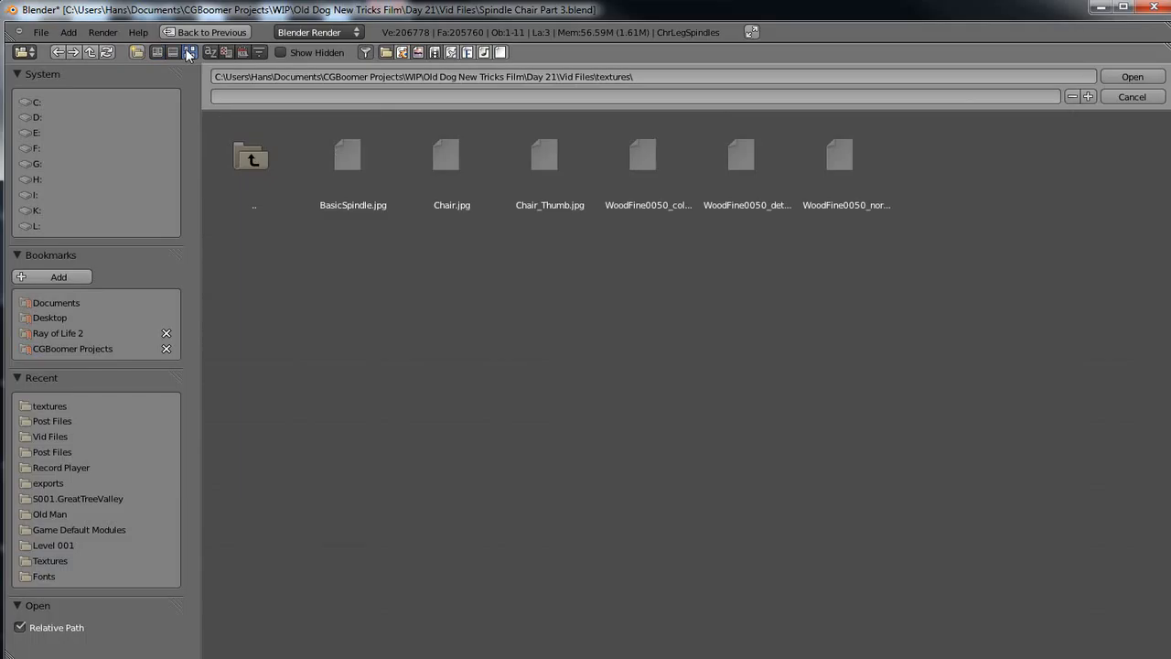
left_click(652, 170)
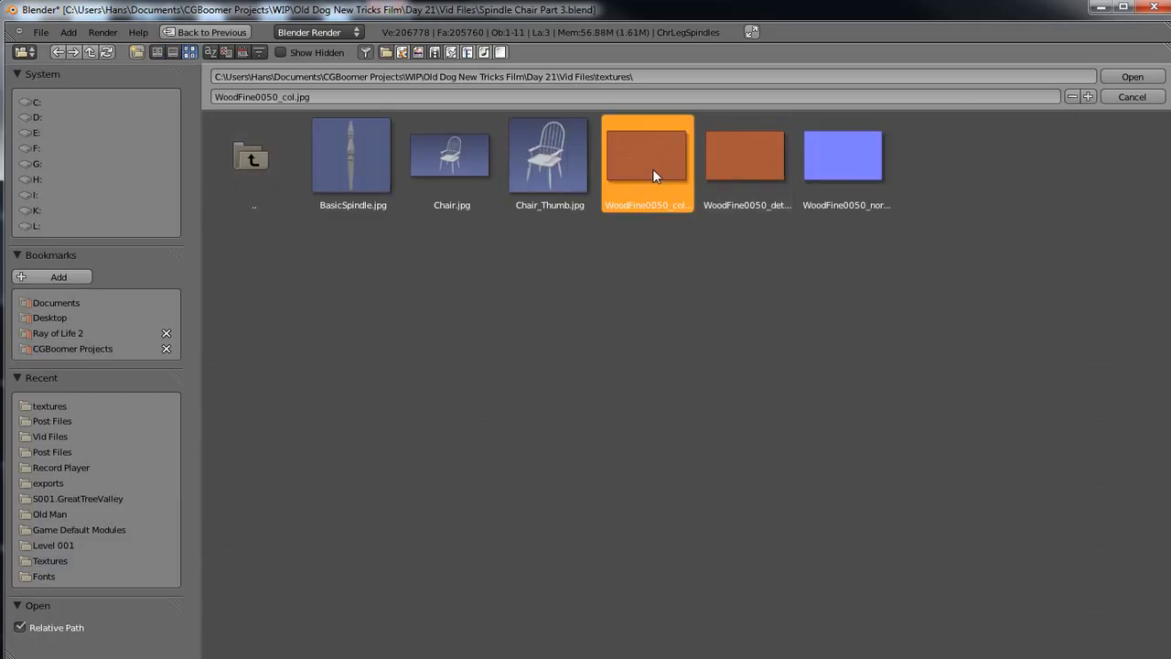
left_click(1140, 79)
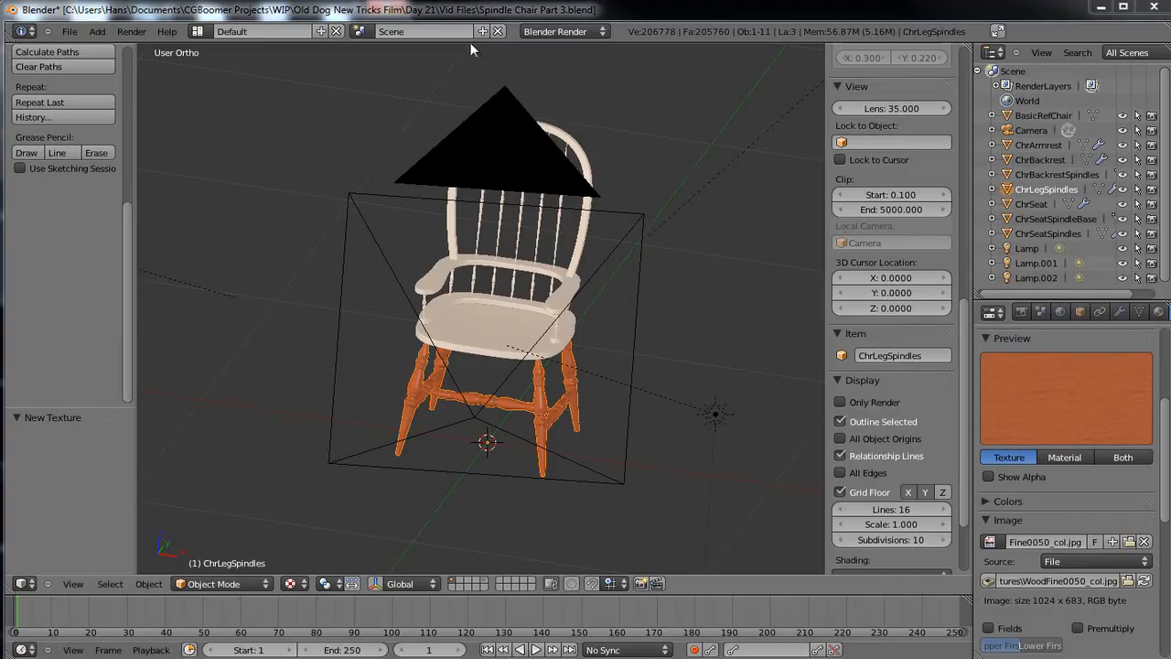
Switch to the UV Editing screen layout and set its 3D view to orthographic with Textured viewport shading.
left_click(198, 32)
left_click(208, 132)
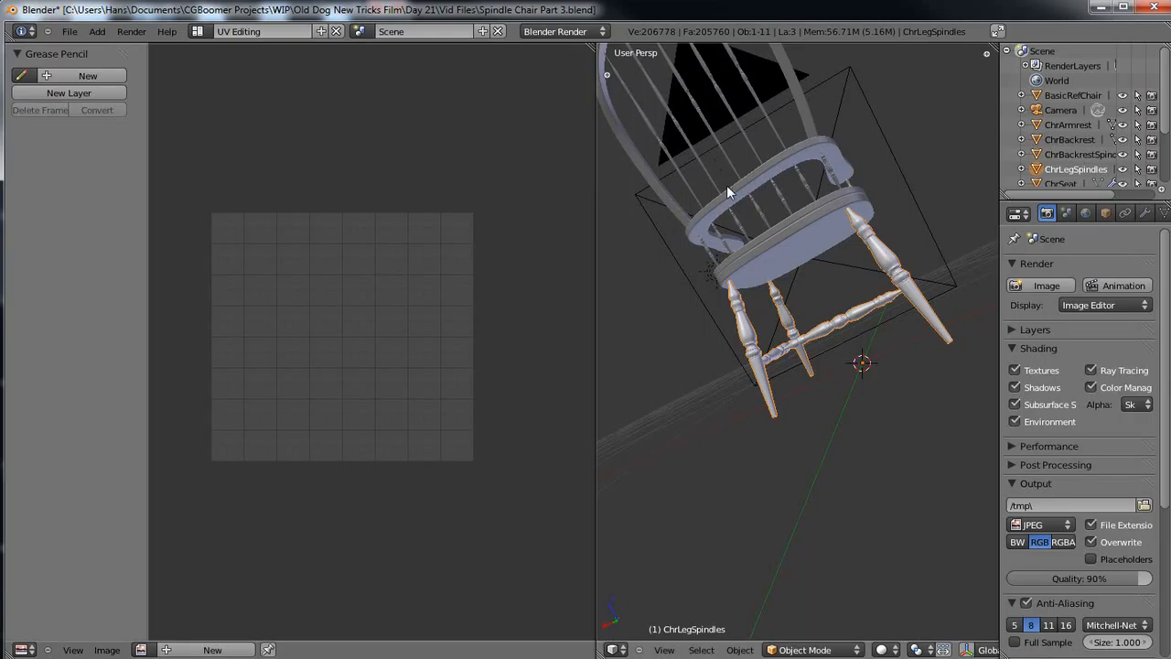
key("KP_5")
middle_click_drag(819, 316, 805, 411)
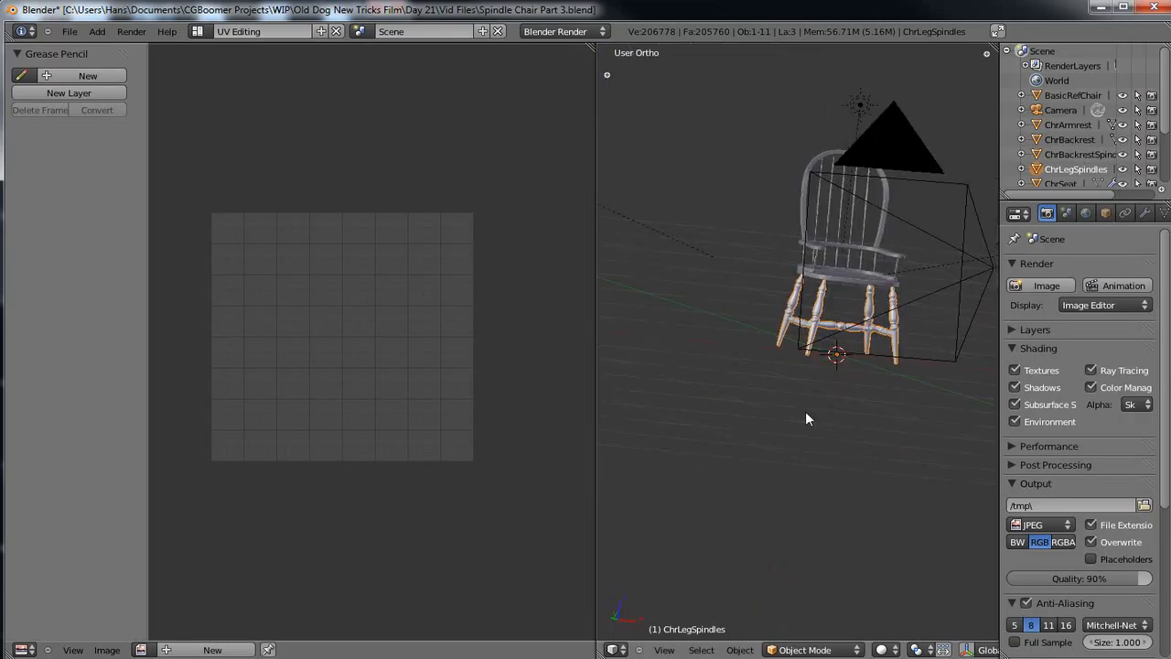
left_click(878, 650)
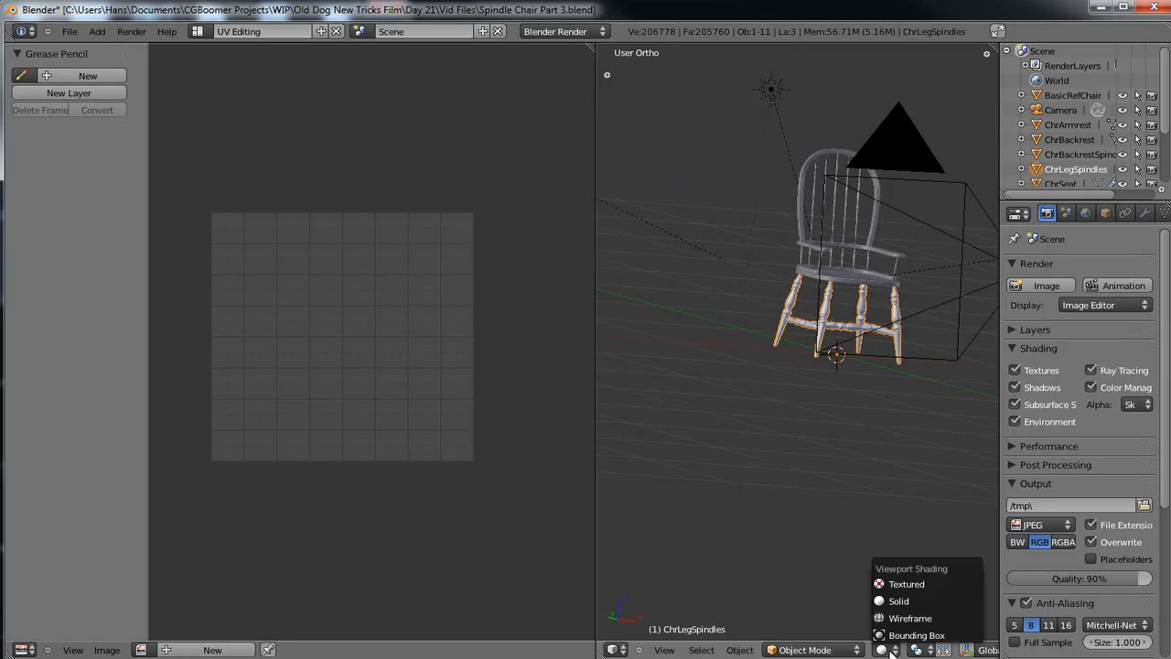
left_click(889, 582)
middle_click_drag(699, 377, 783, 432)
scroll(785, 430, "up", 4)
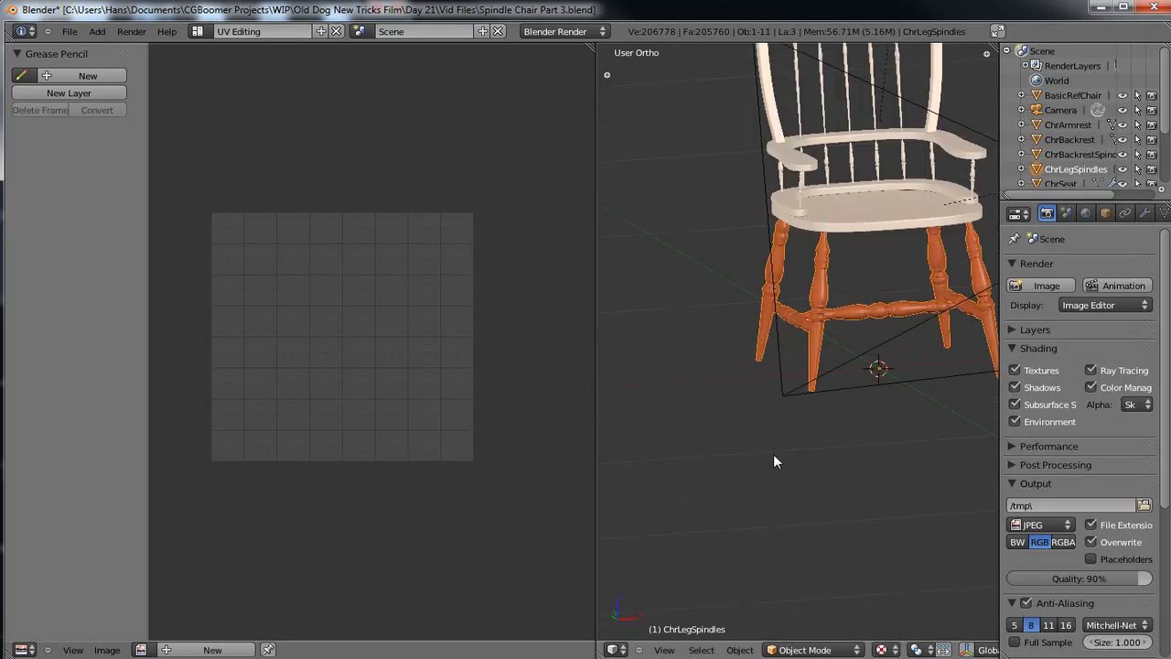
Enter Edit Mode on the leg spindles and unwrap the fully selected mesh with the standard Unwrap.
key("Tab")
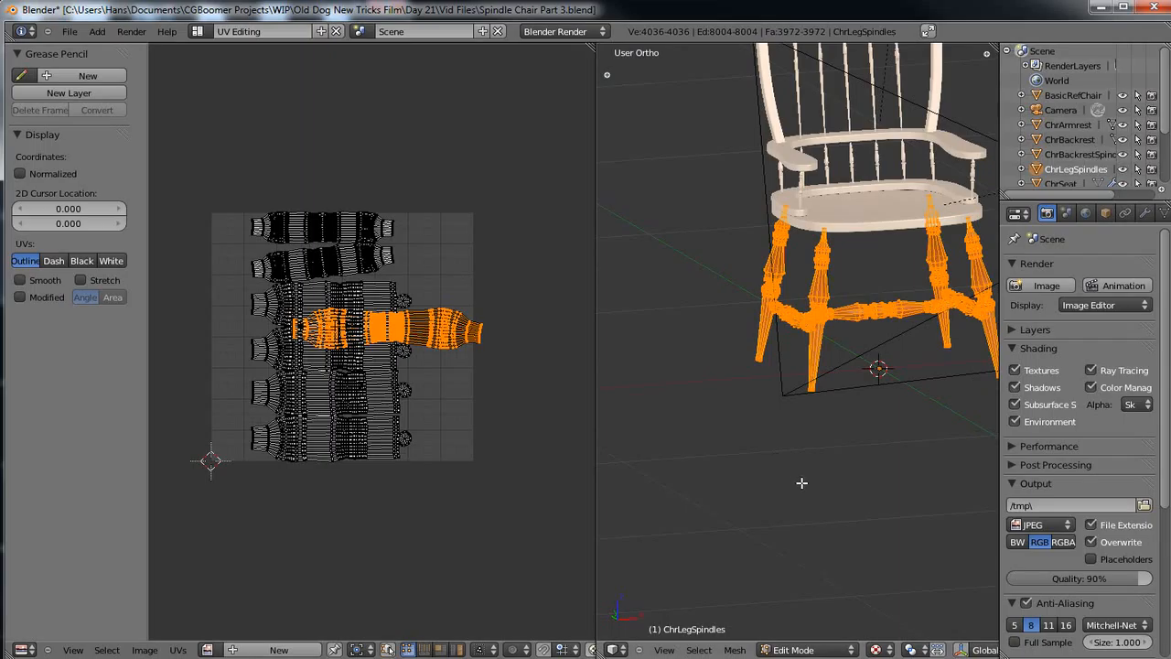
middle_click_drag(799, 484, 789, 476)
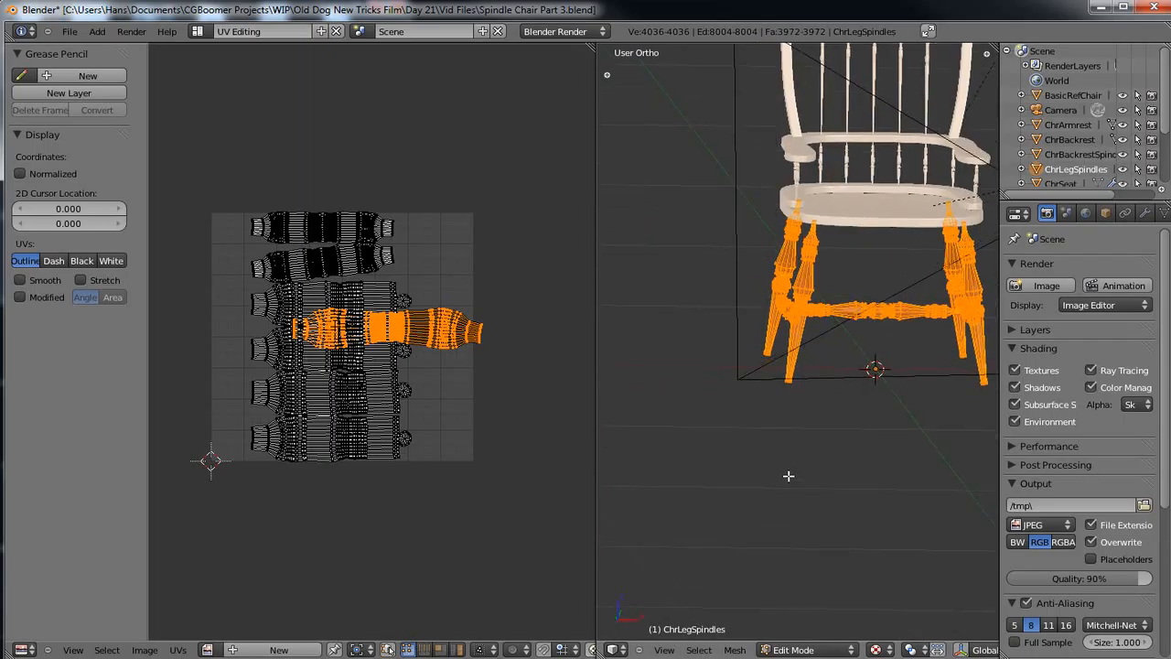
key("u")
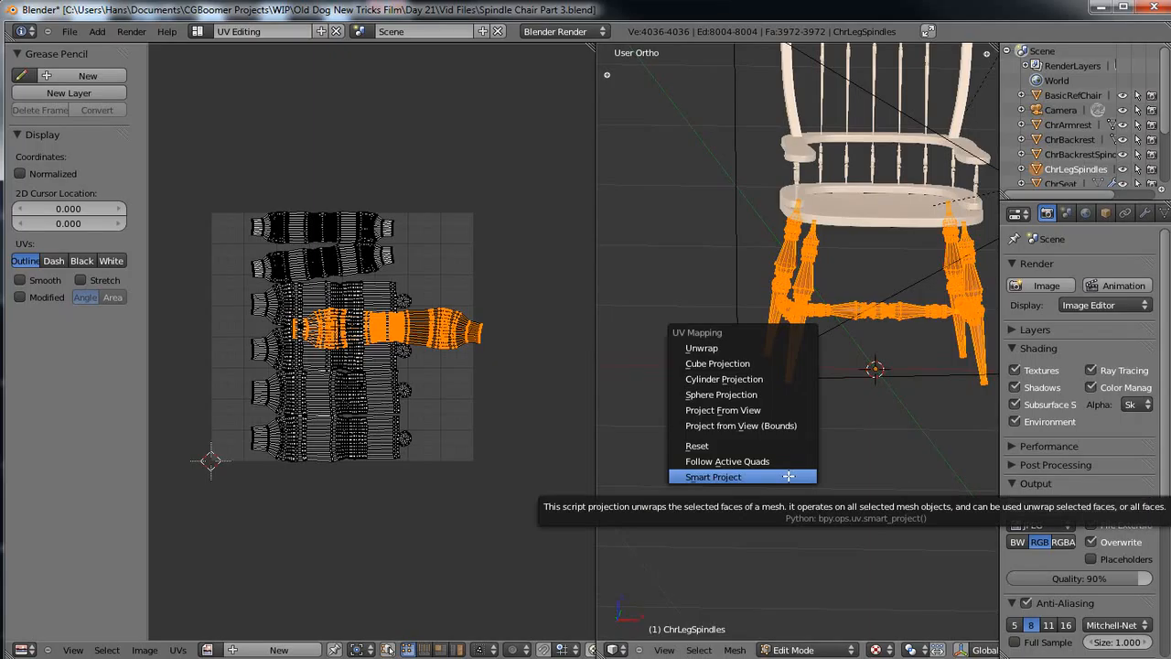
left_click(745, 345)
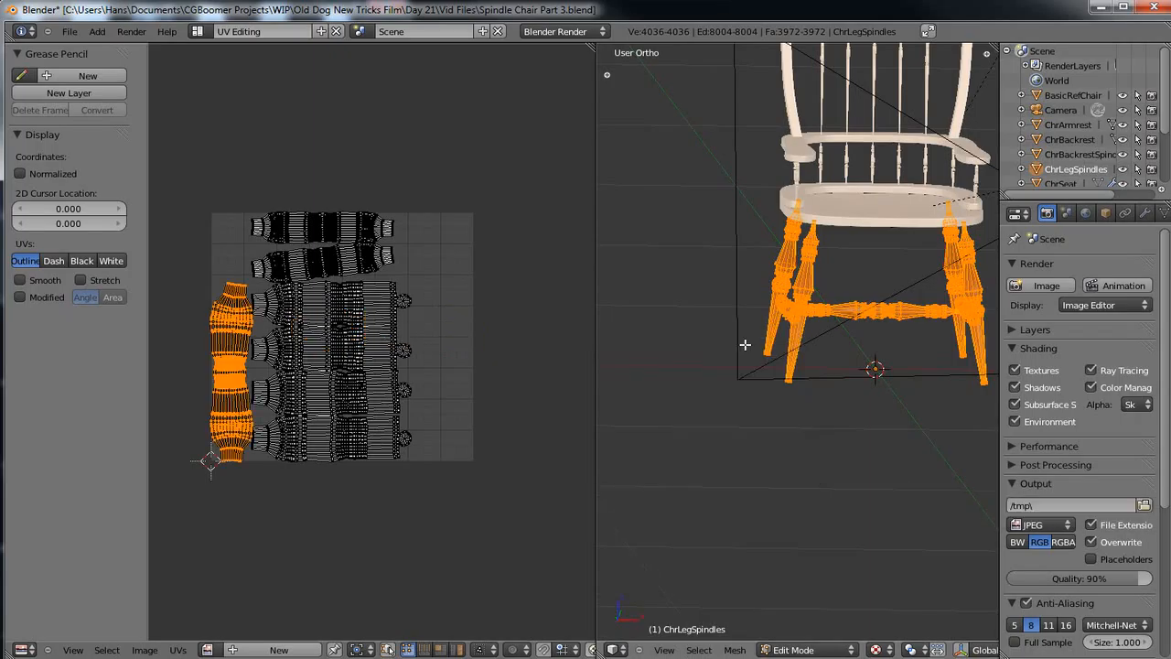
Assign WoodFine0050_col.jpg as the image behind the leg spindles' UV layout.
left_click(209, 650)
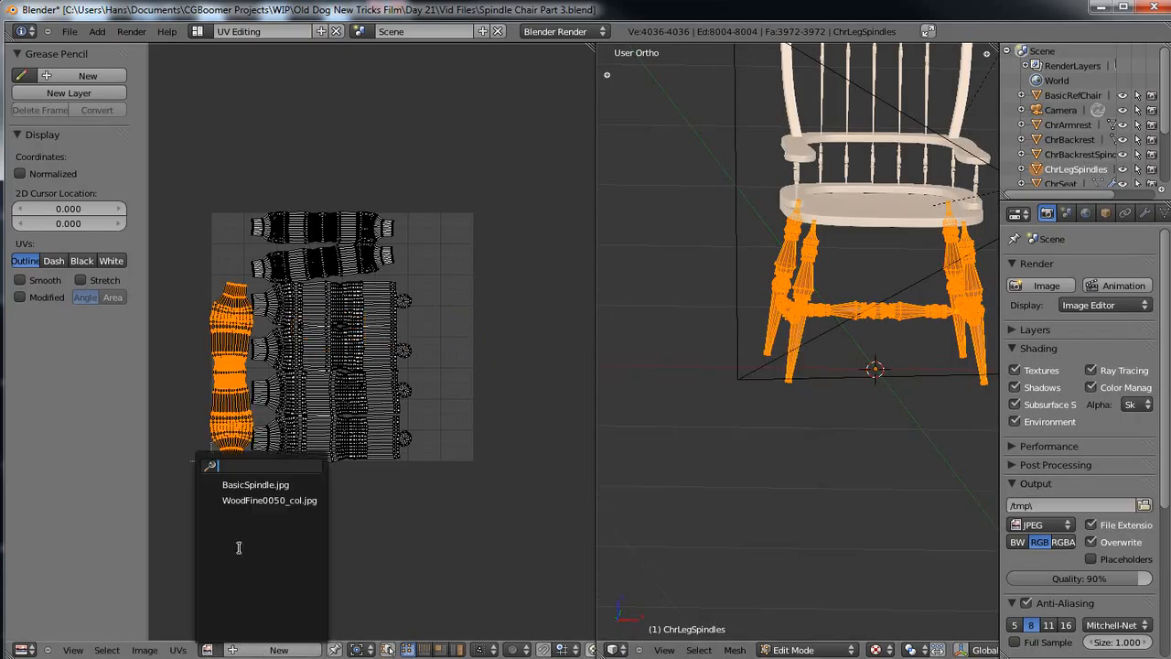
left_click(267, 499)
scroll(437, 485, "down", 8)
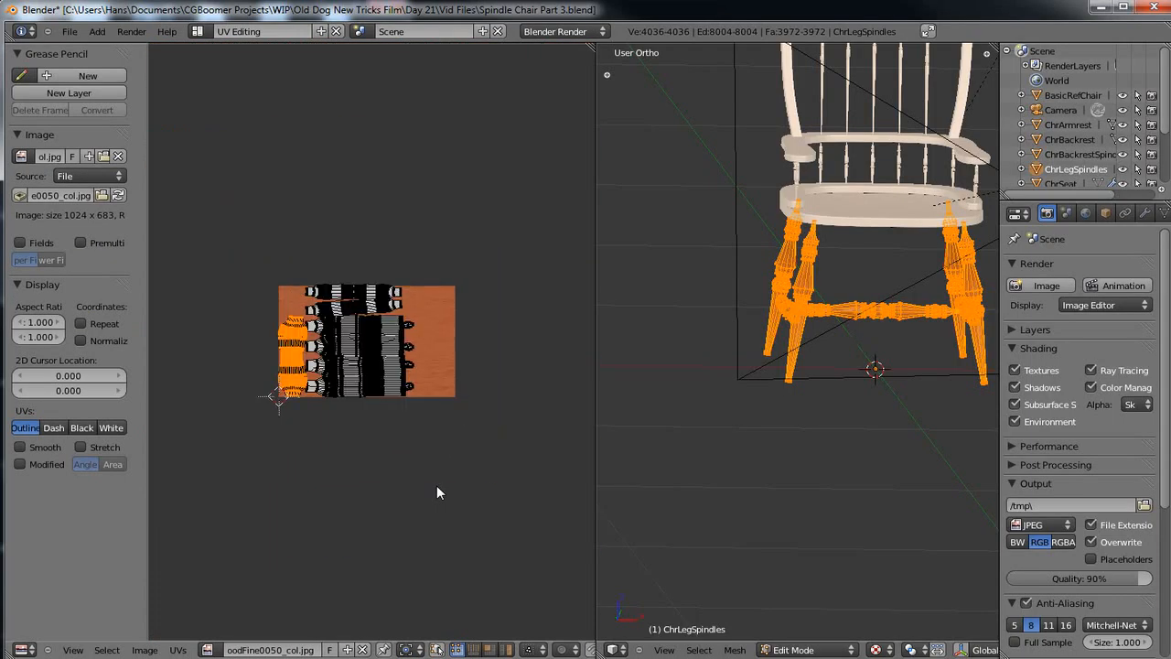
scroll(437, 485, "up", 4)
middle_click_drag(453, 449, 469, 515)
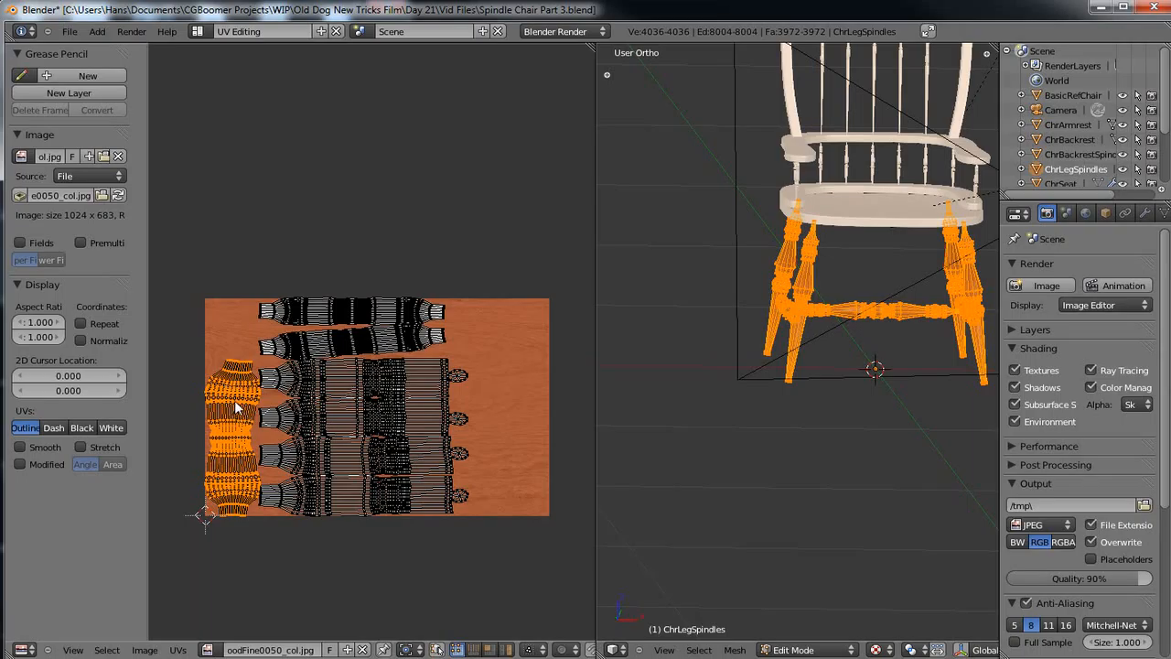
Rotate the selected upright UV island by 90 degrees and move it to the right side of the other islands.
type("r90")
key("Return")
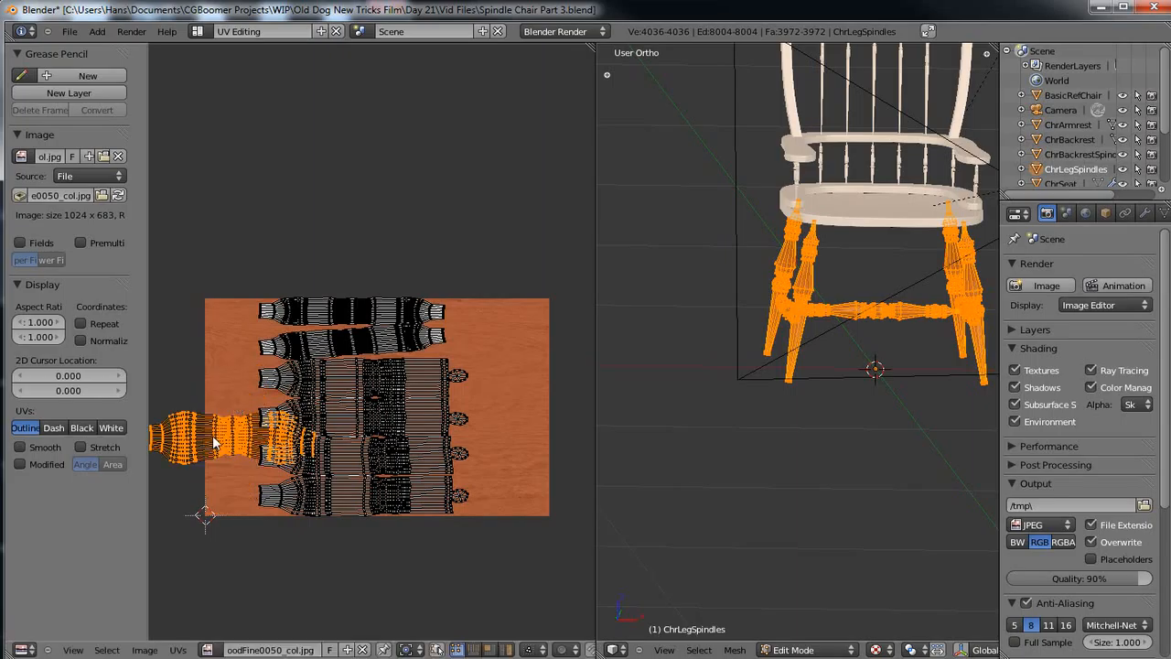
key("g")
left_click(544, 418)
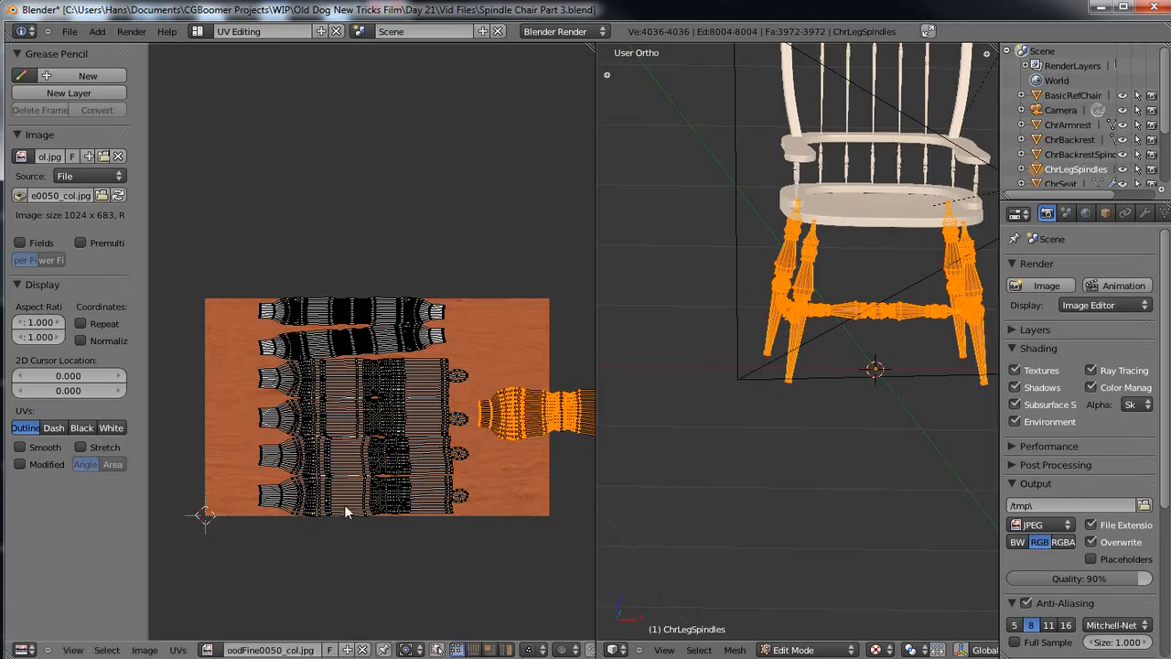
Box-select the six stacked spindle UV islands with their end caps and move them along X to the wood image's left edge.
key("a")
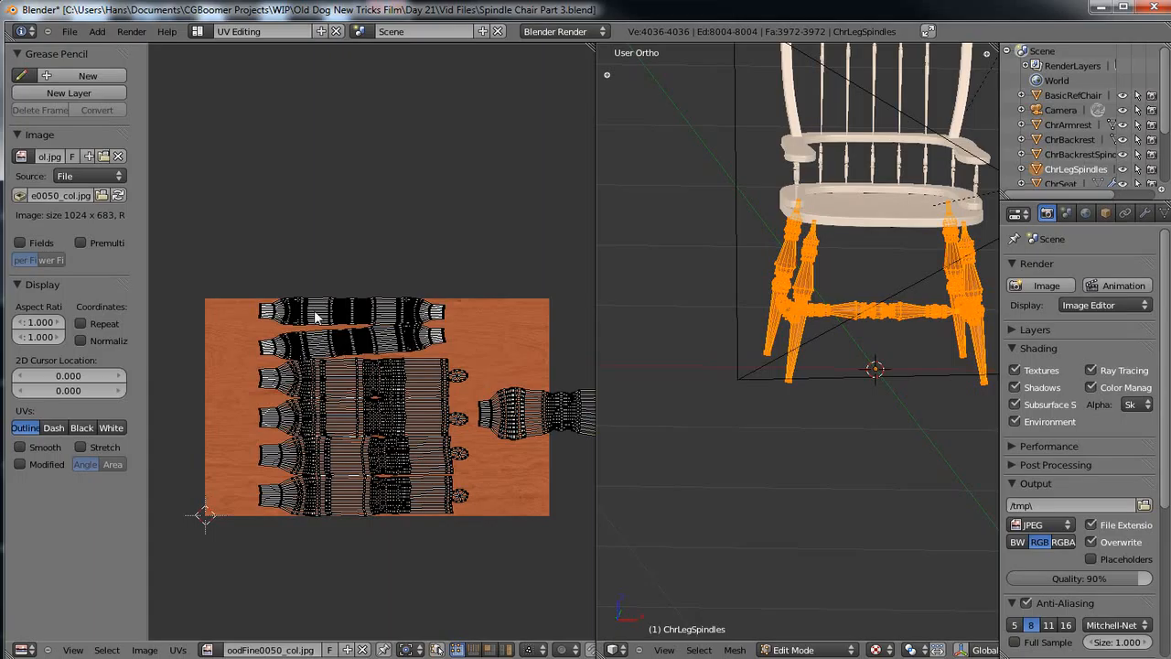
key("b")
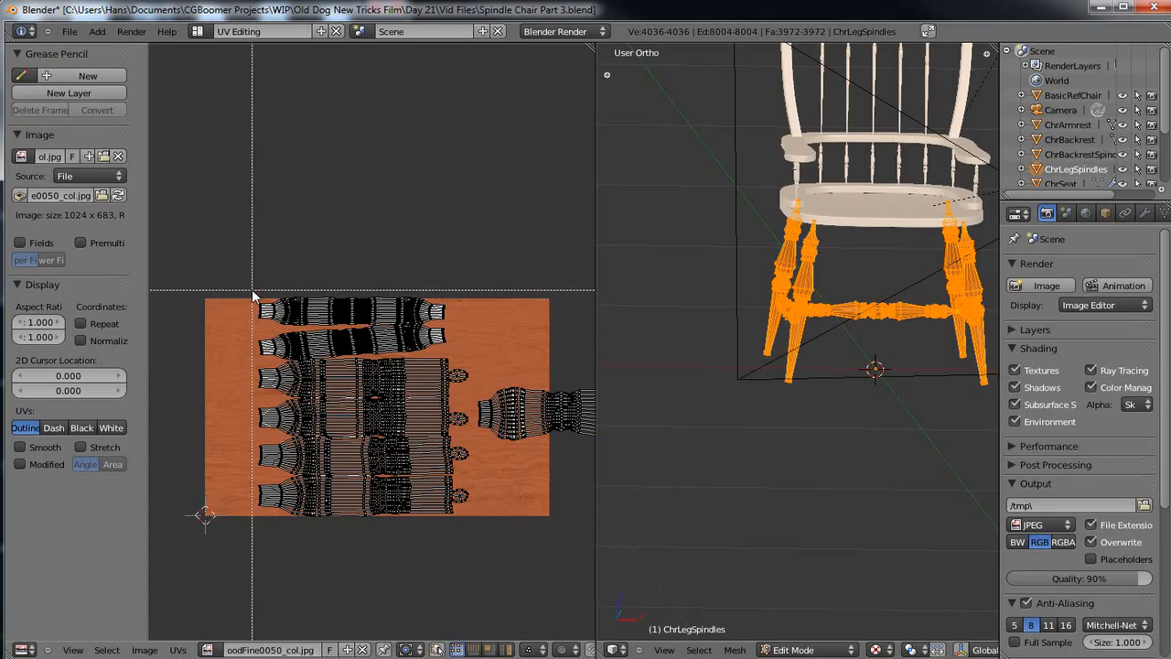
left_click_drag(249, 277, 471, 546)
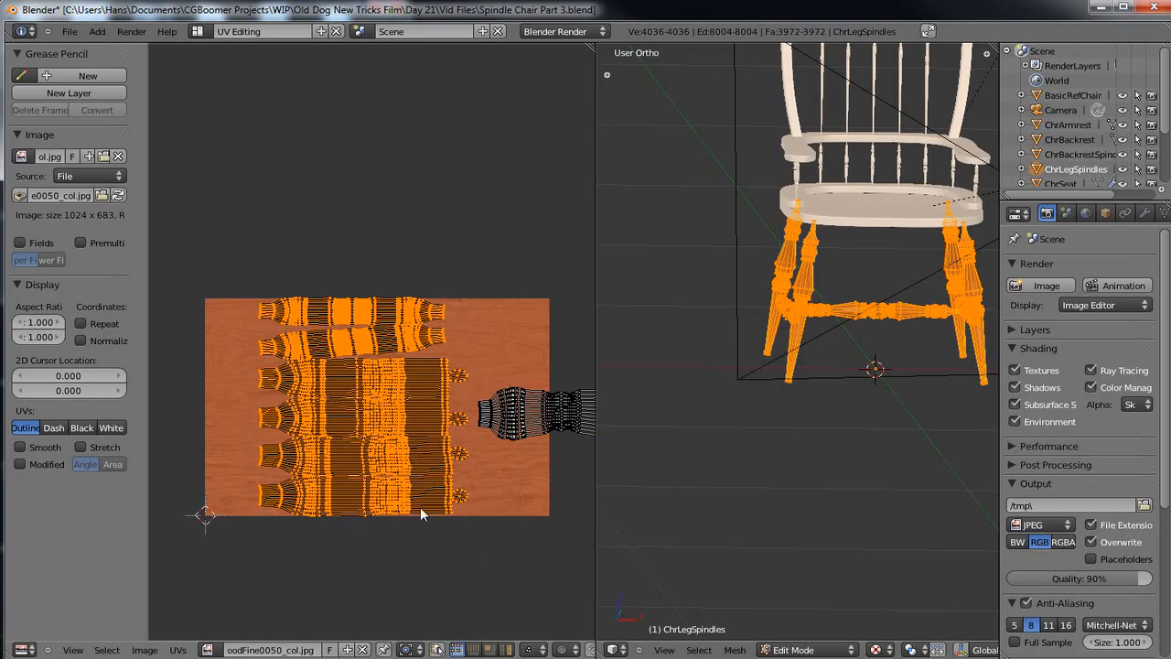
key("g")
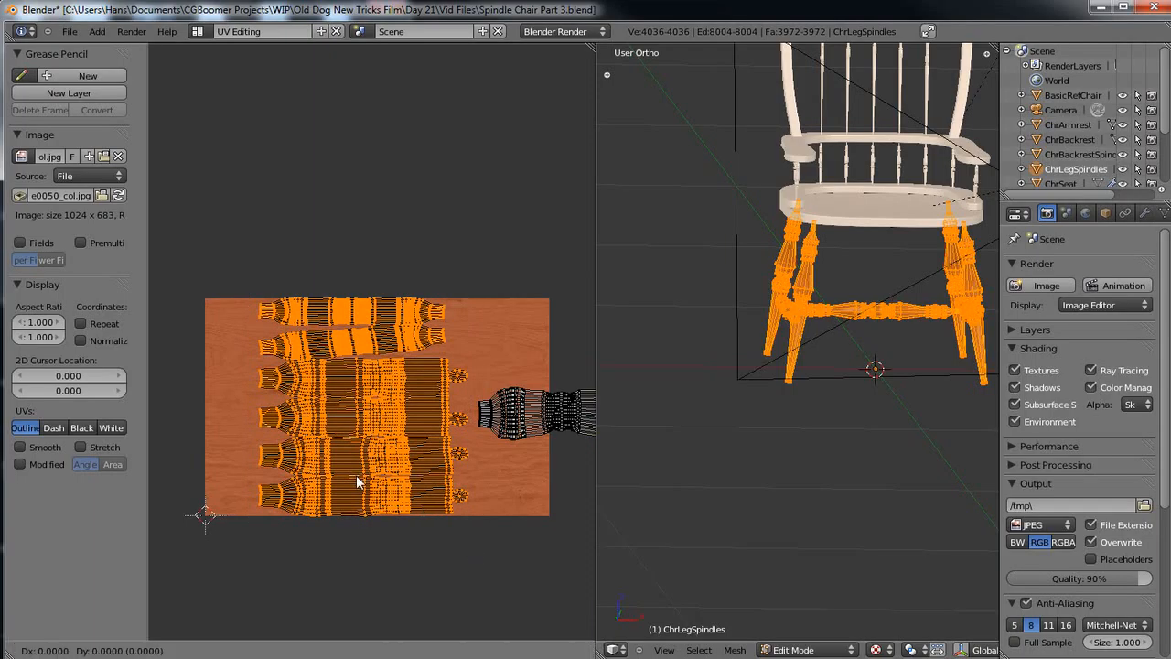
key("x")
left_click(306, 495)
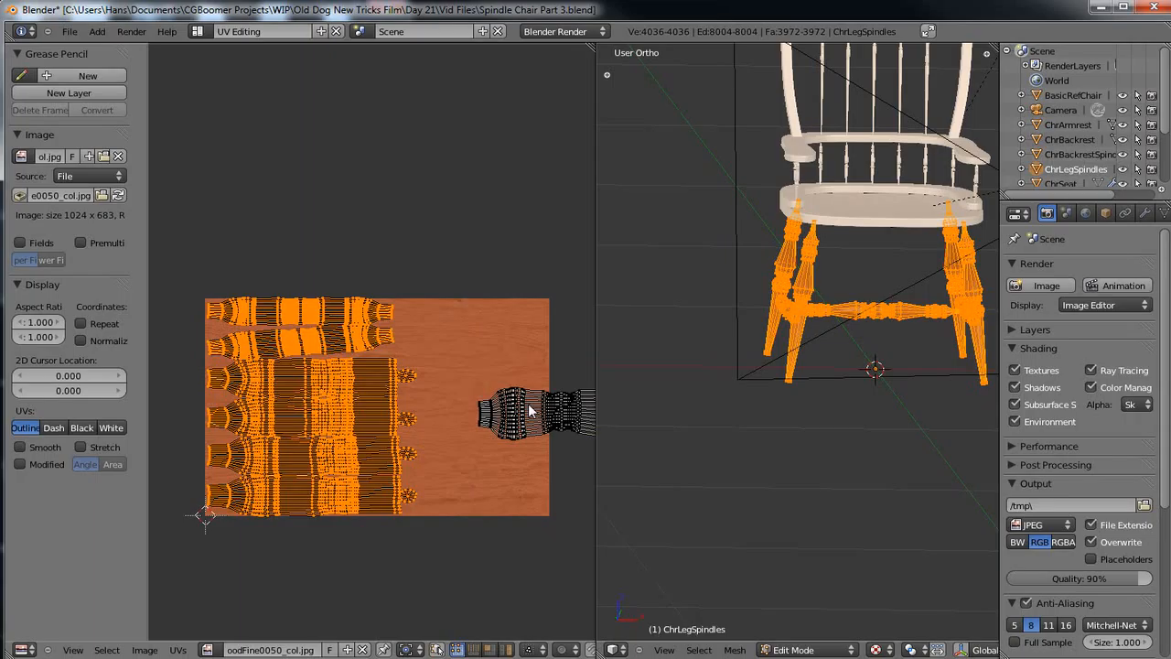
Select only the separate spindle UV island and move it over the wood image beside the stacked islands.
key("l")
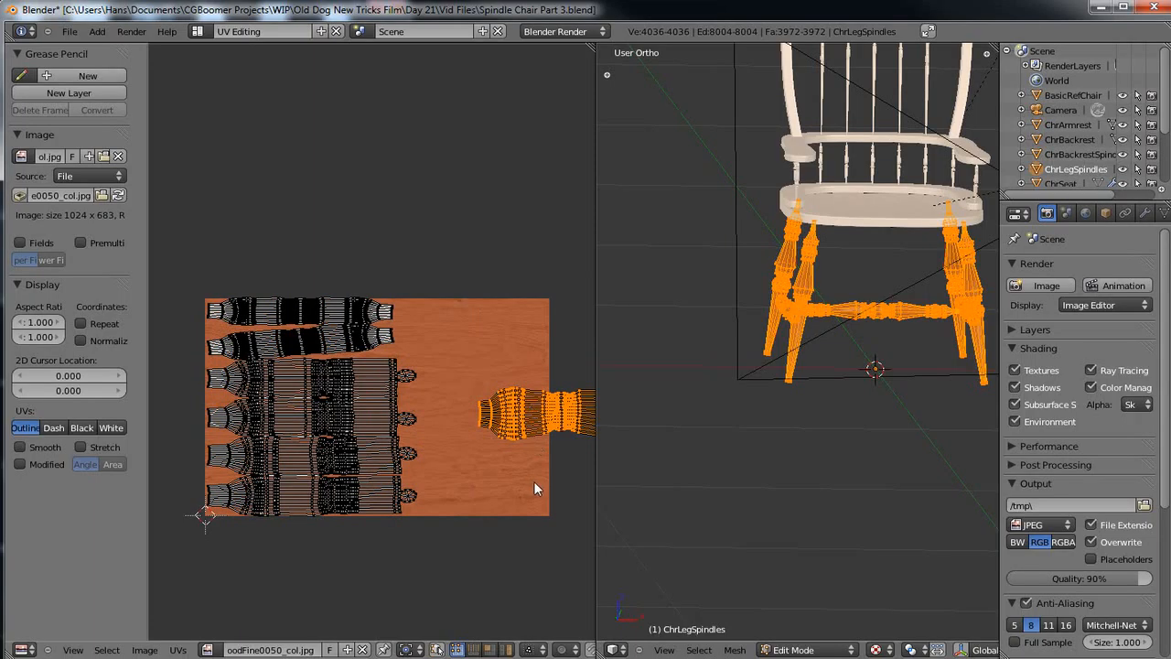
key("g")
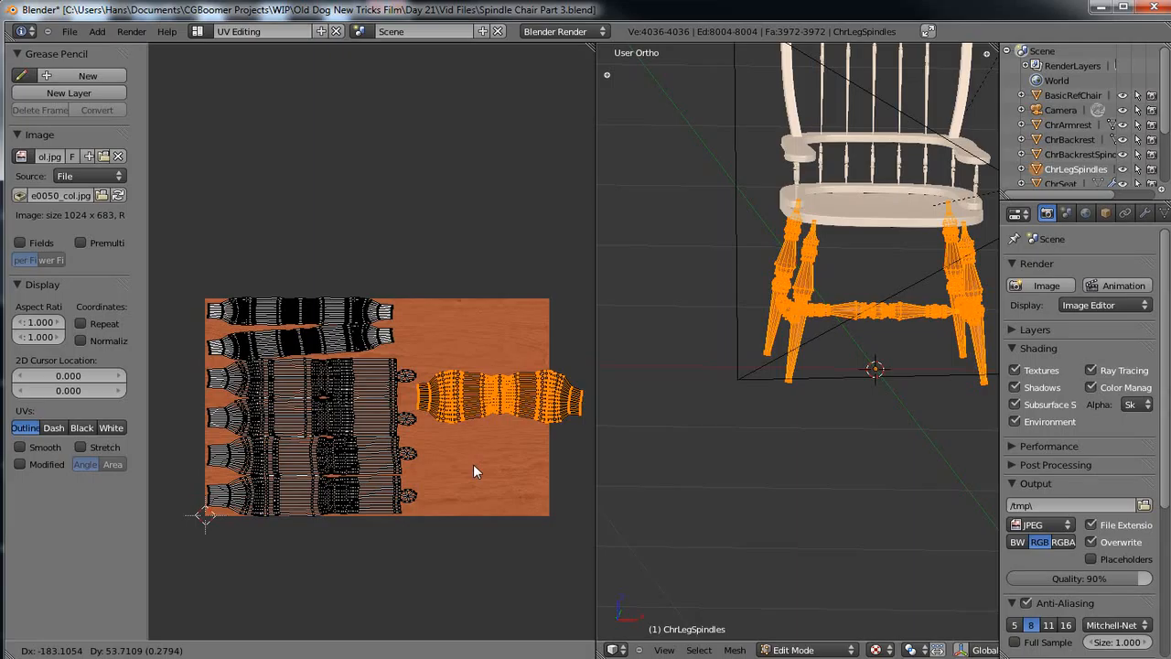
left_click(462, 467)
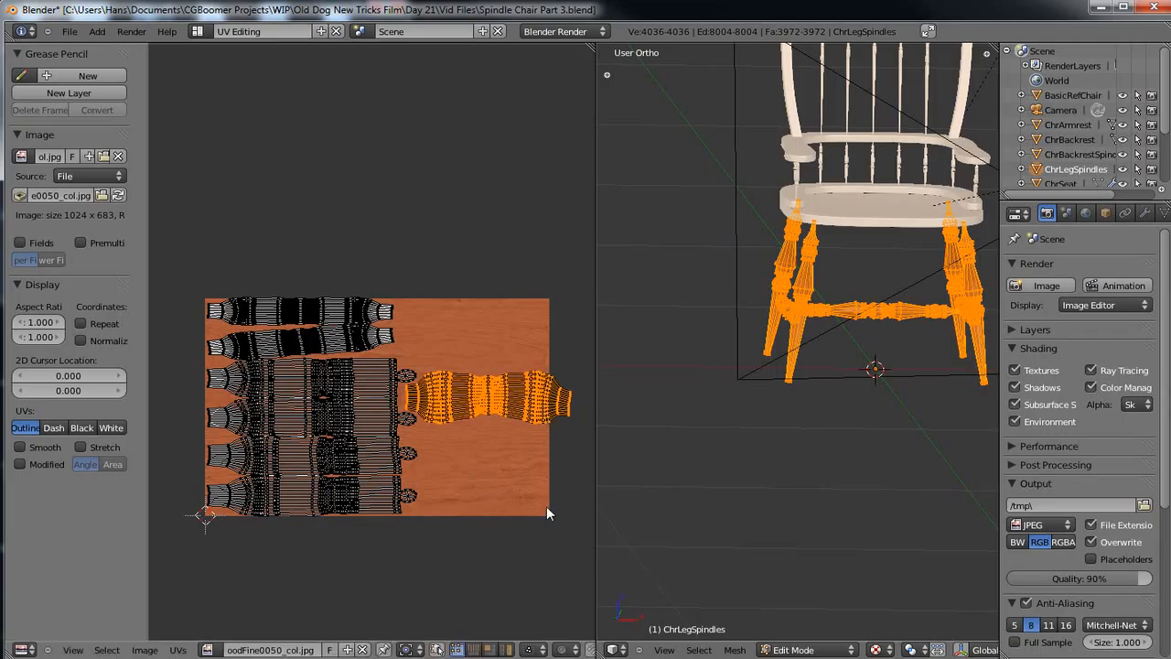
Scale down the selected spindle UV island and move it along X to fit inside the wood image's right edge.
key("s")
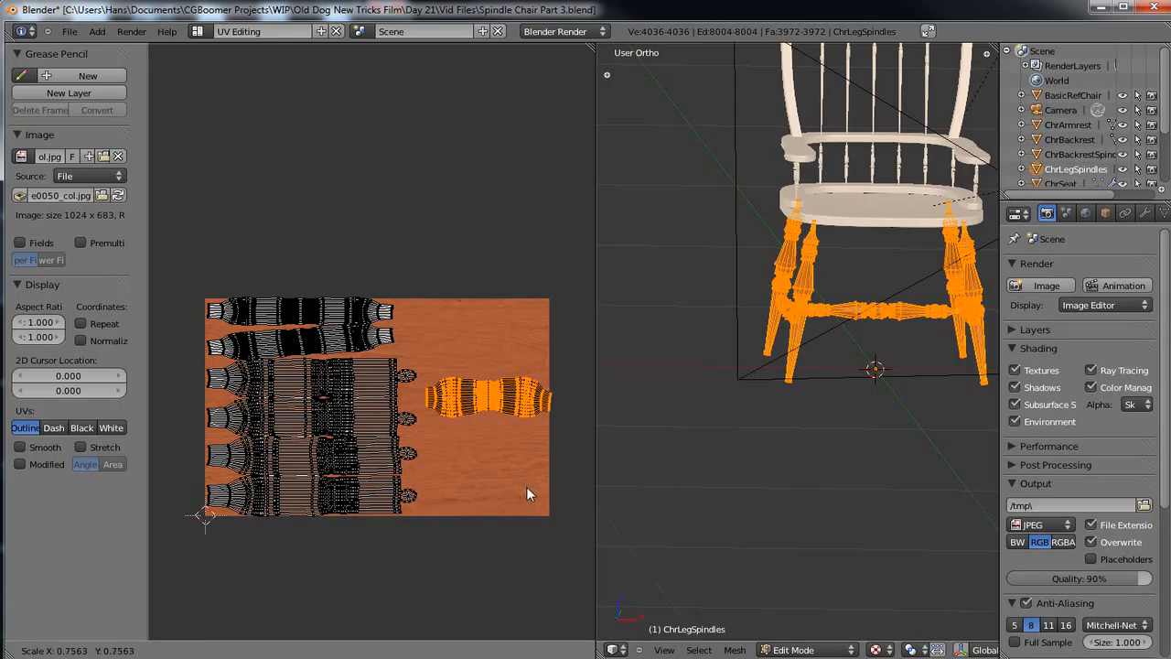
left_click(529, 492)
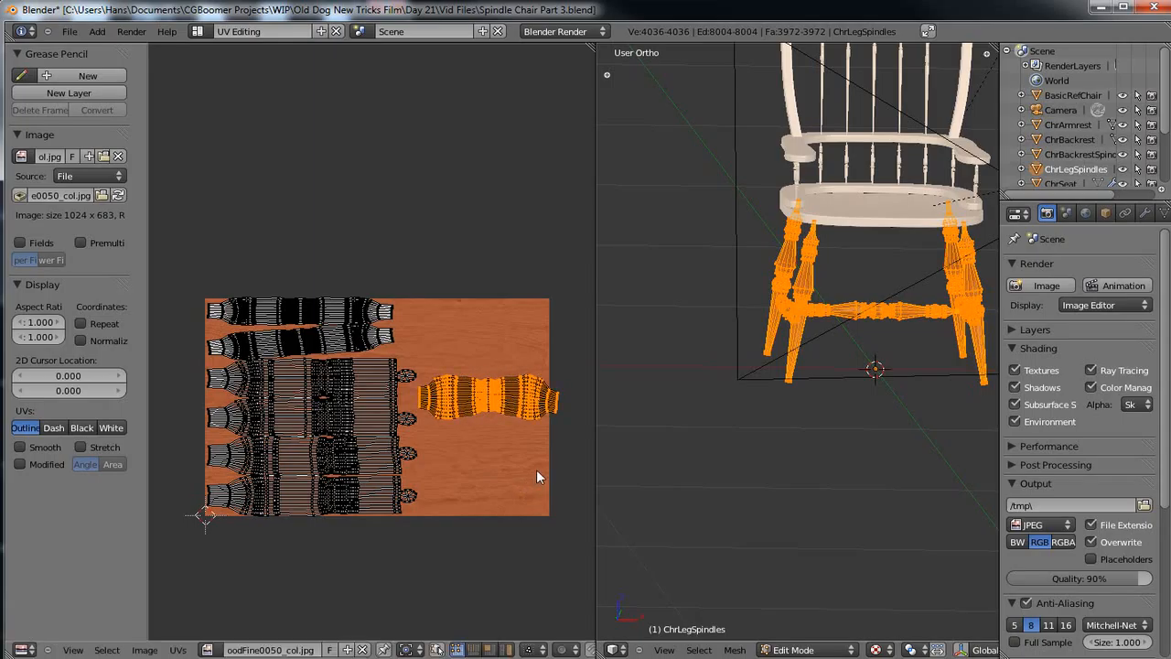
key("g")
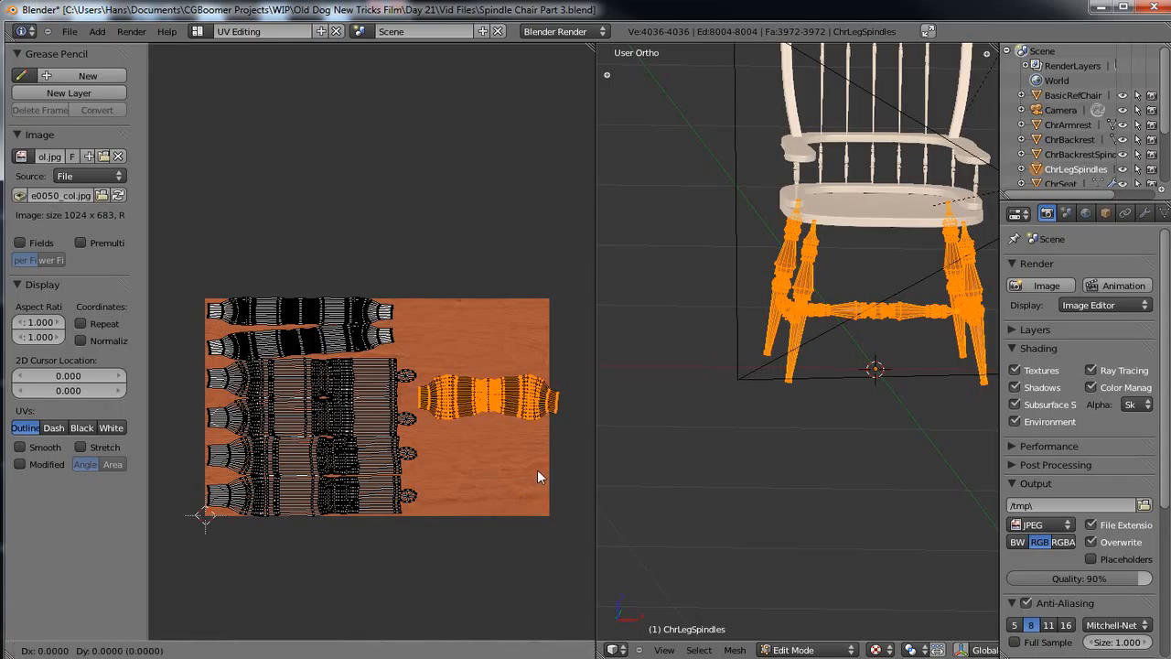
key("x")
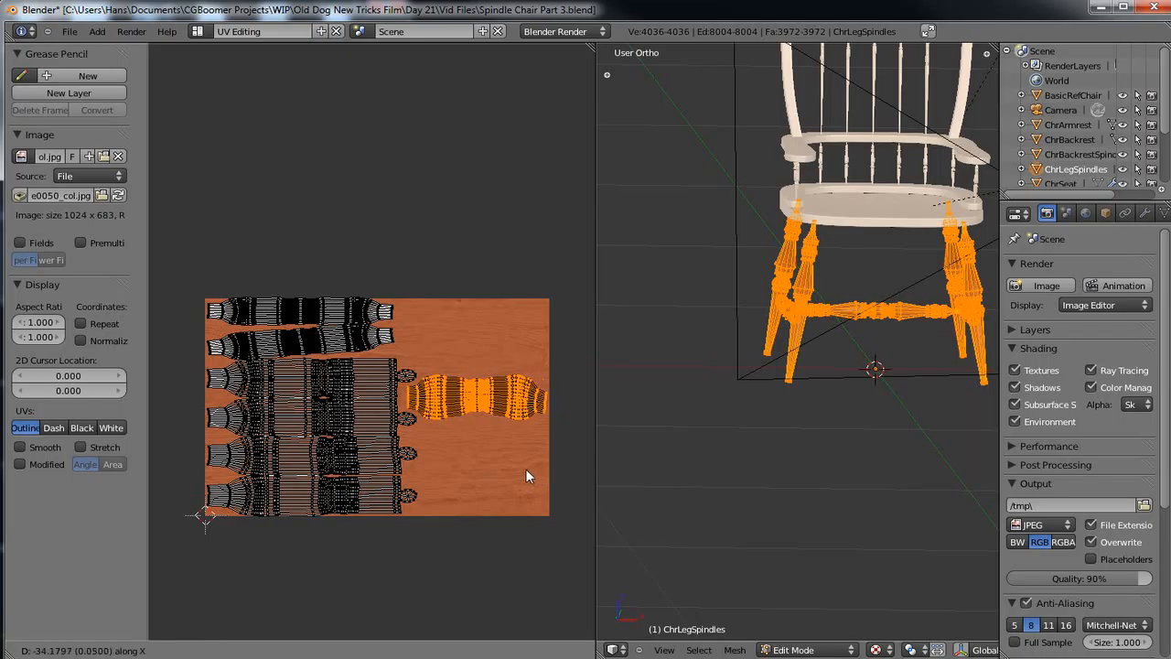
left_click(525, 471)
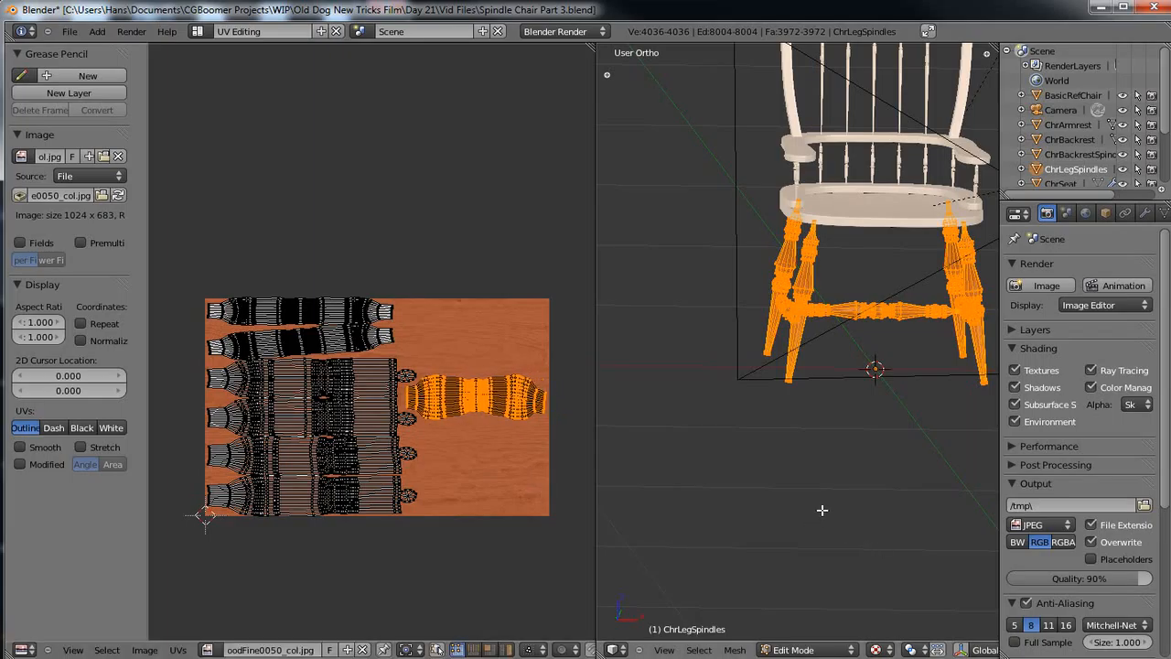
Return the leg spindles to Object Mode and check the wood texture on them up close.
key("Tab")
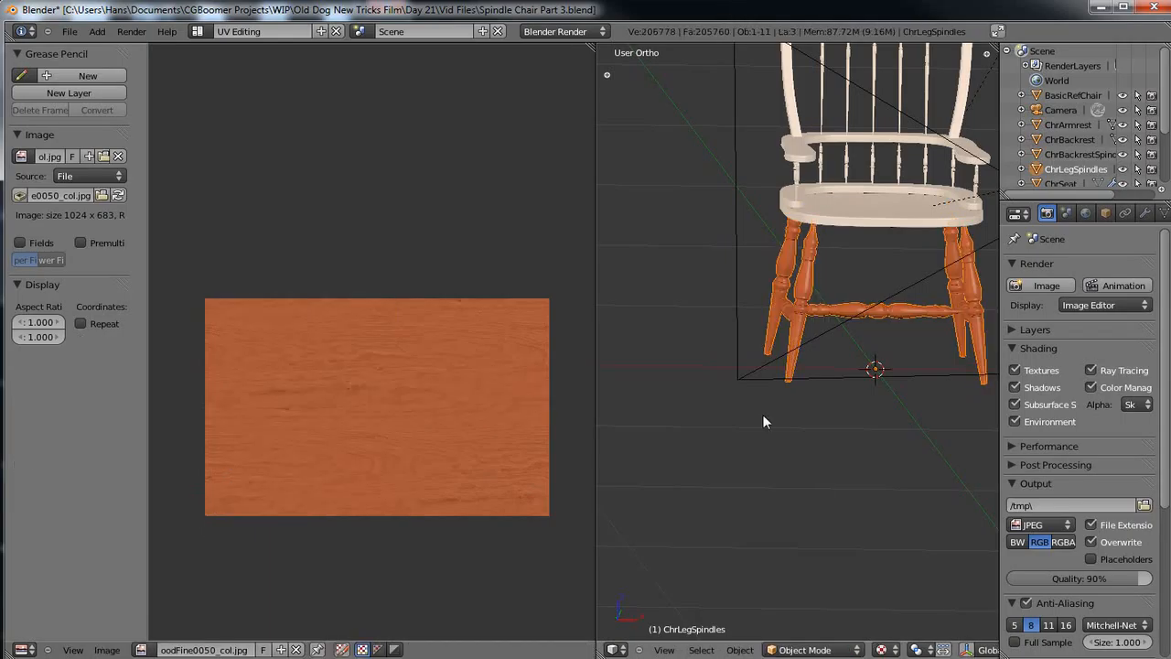
scroll(759, 427, "up", 4)
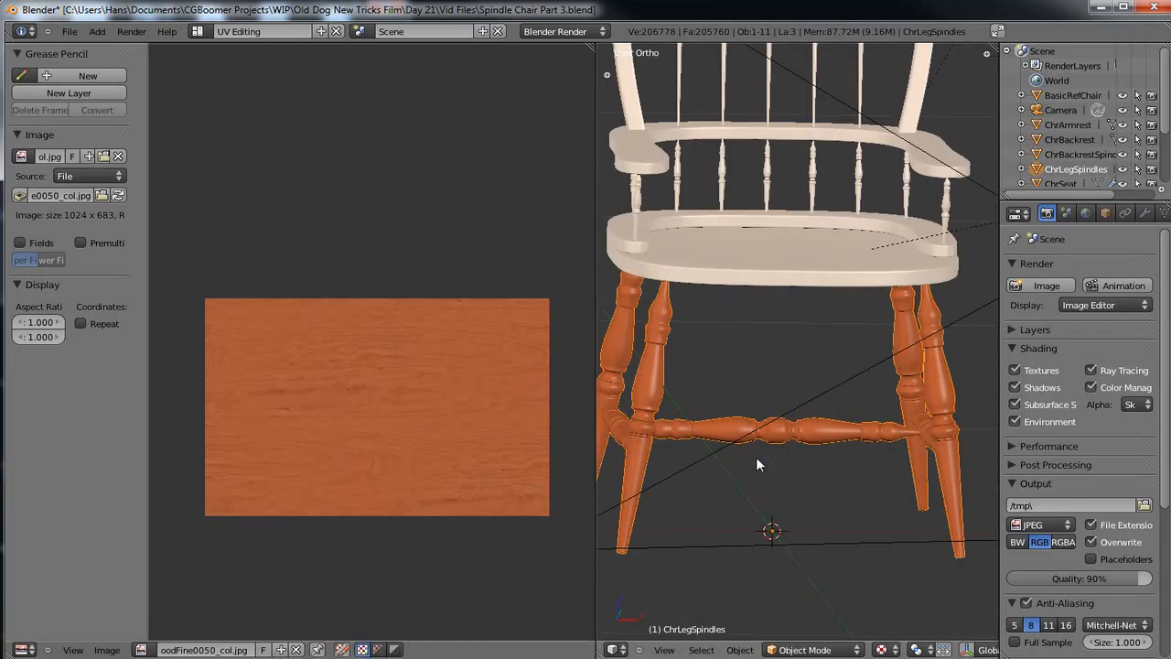
scroll(756, 458, "down", 1)
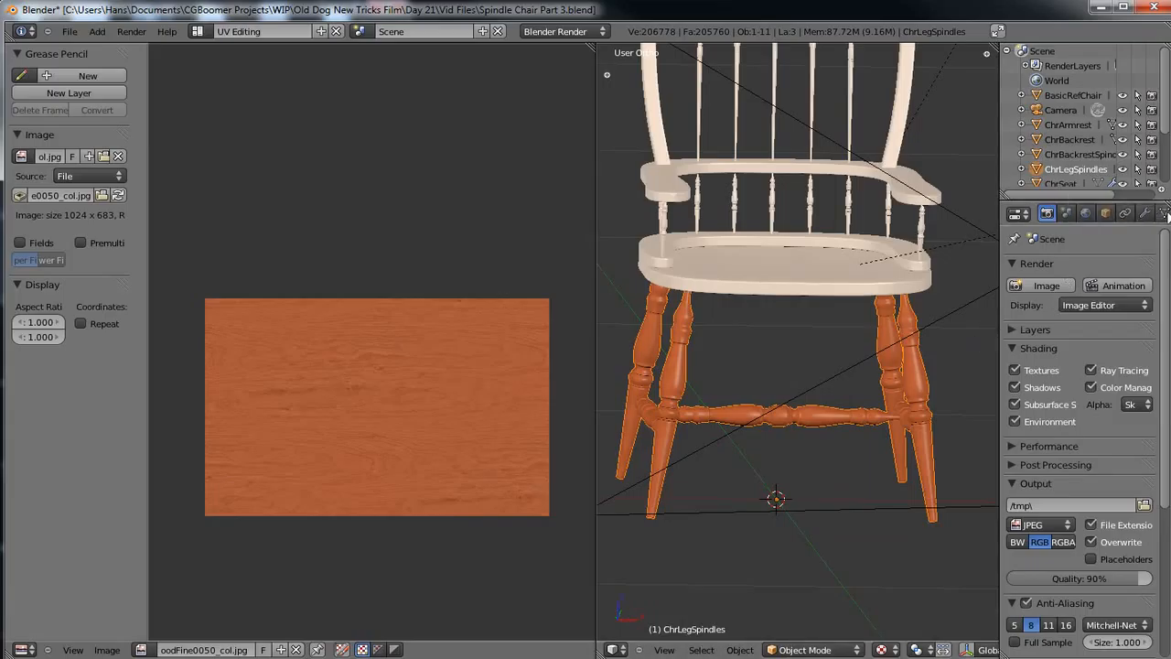
Set the Wood material's specular intensity to 0.106 and its hardness to 161.
middle_click_drag(1118, 214, 1057, 229)
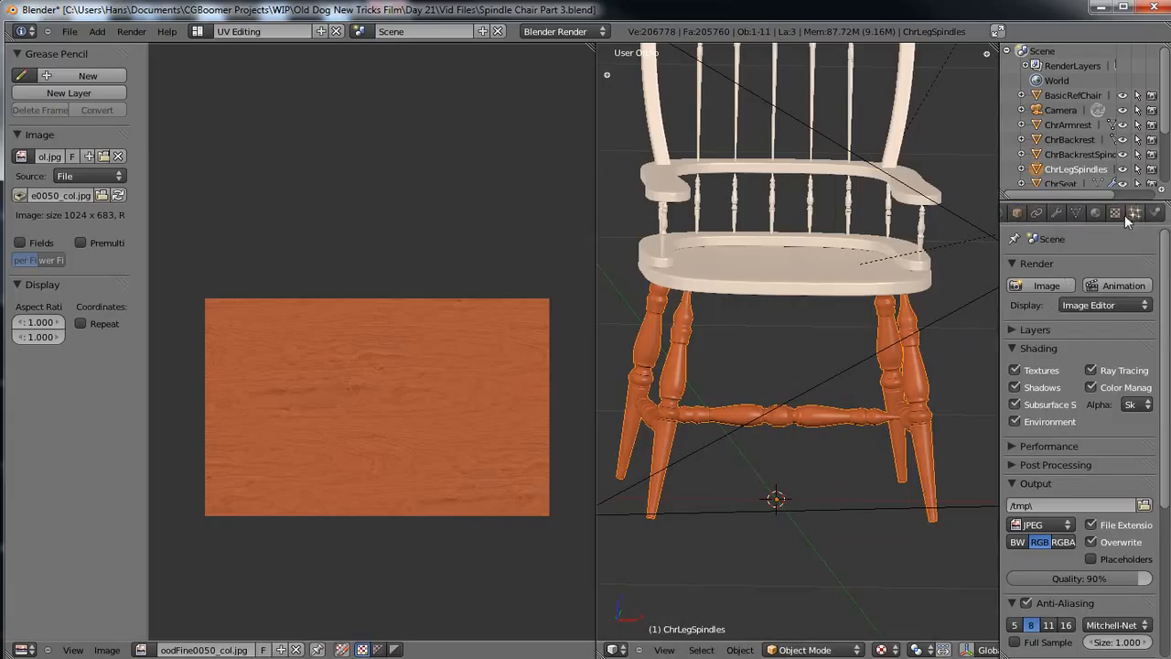
left_click(1096, 216)
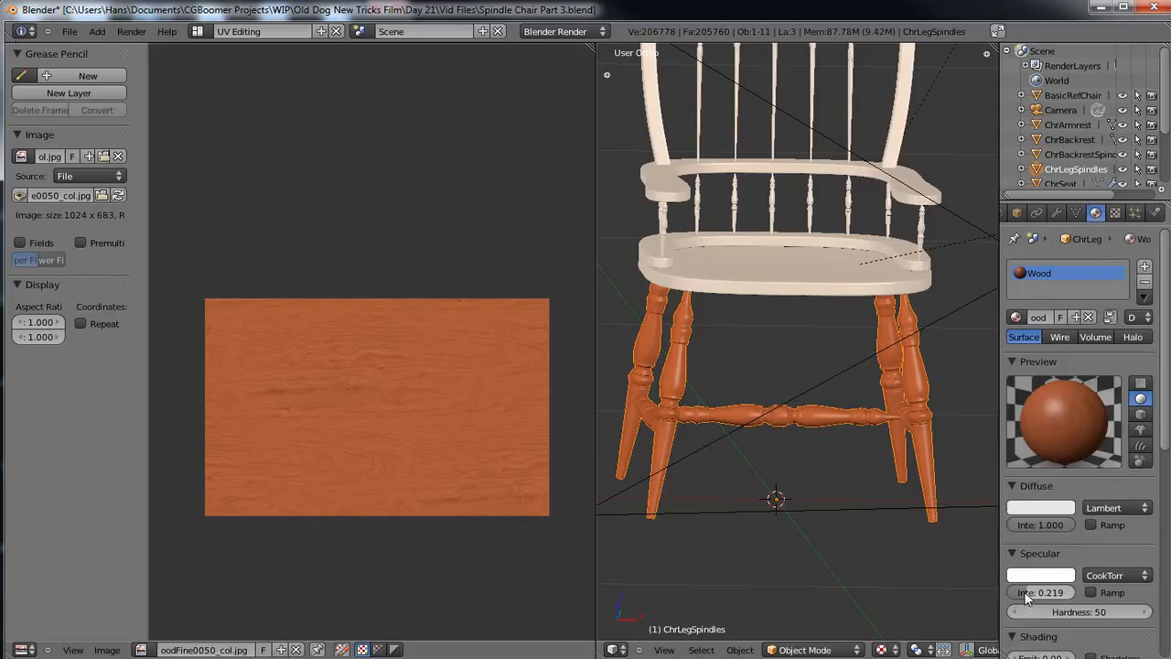
left_click_drag(1029, 591, 1021, 593)
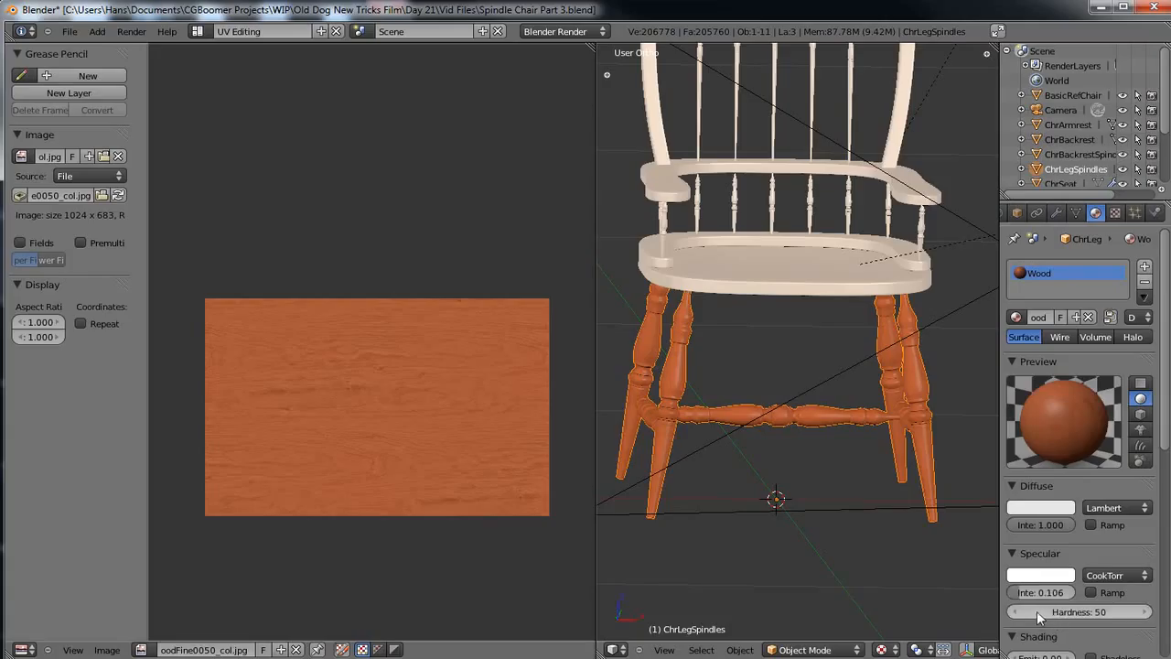
left_click_drag(1039, 611, 1131, 619)
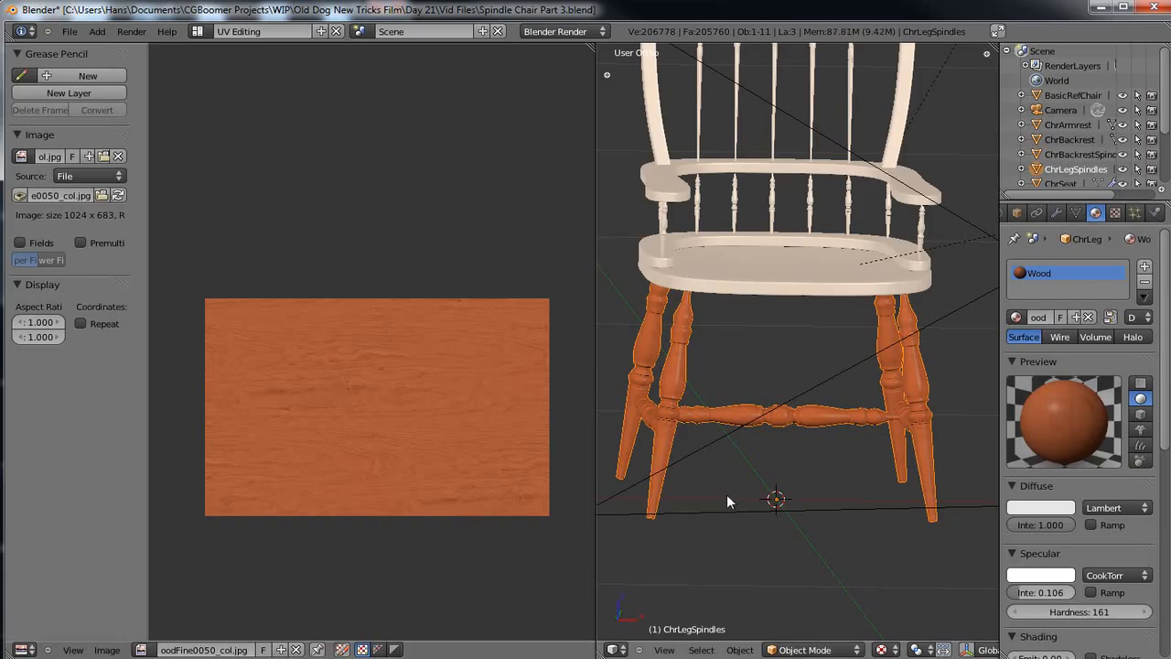
scroll(726, 501, "up", 4)
scroll(727, 502, "down", 3)
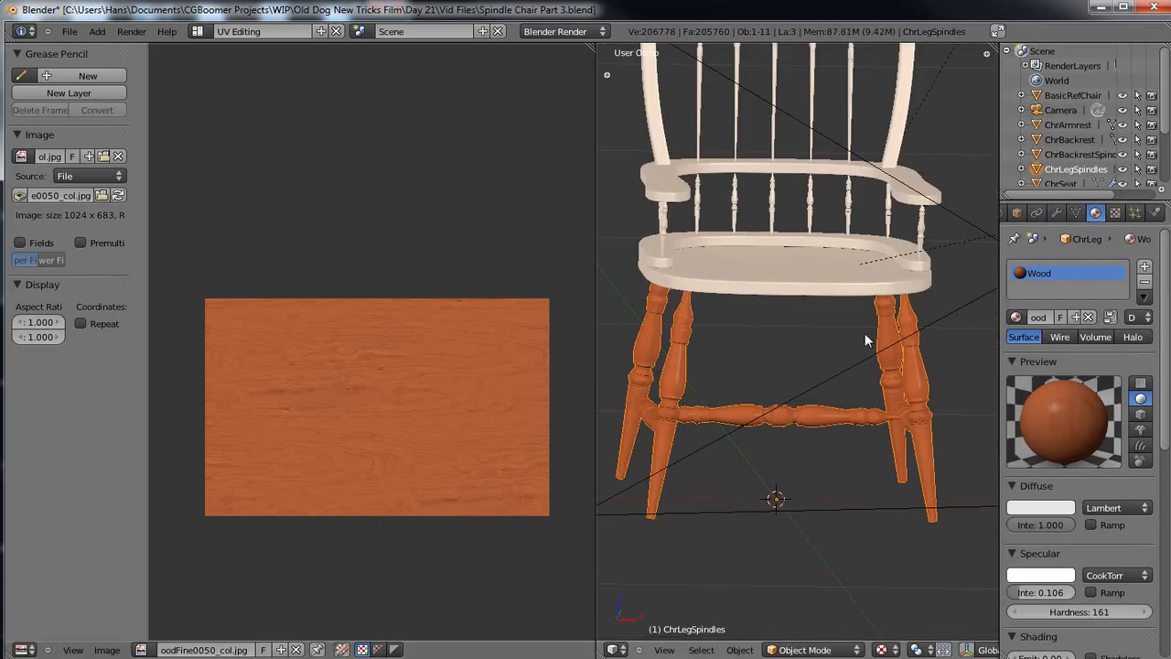
Rename the Wood material's existing image texture as FineWood_col.
left_click(1114, 212)
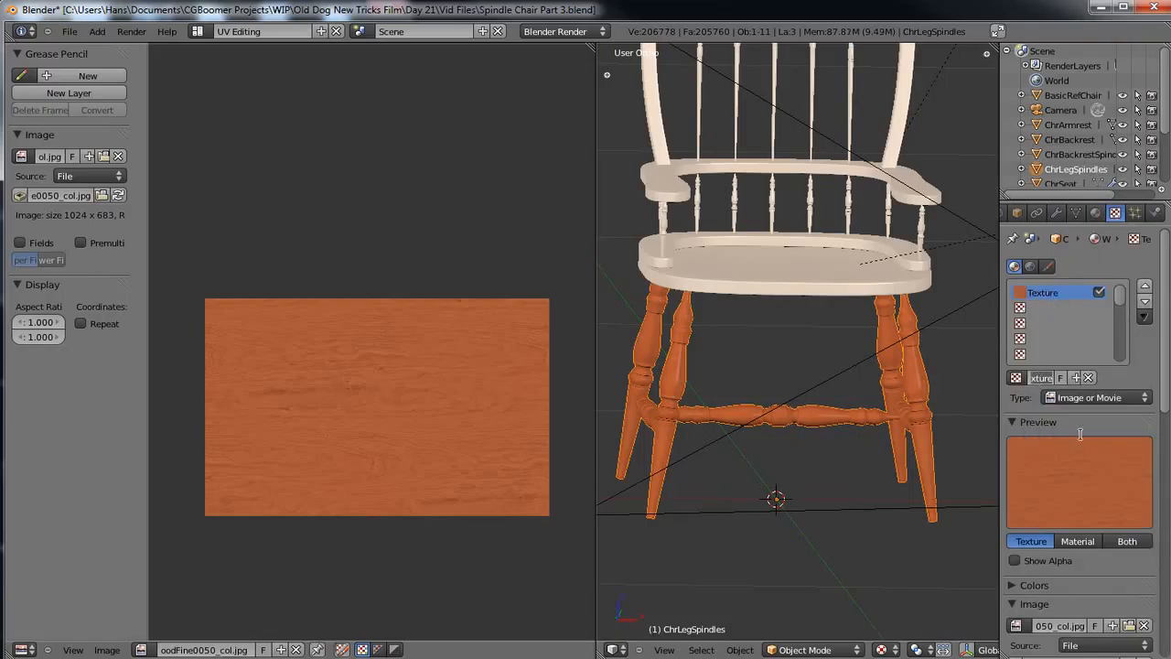
type("ima")
type("Wood")
type("_col")
key("Return")
Add a new texture in the slot below FineWood_col and set its type to Image or Movie.
left_click(1029, 308)
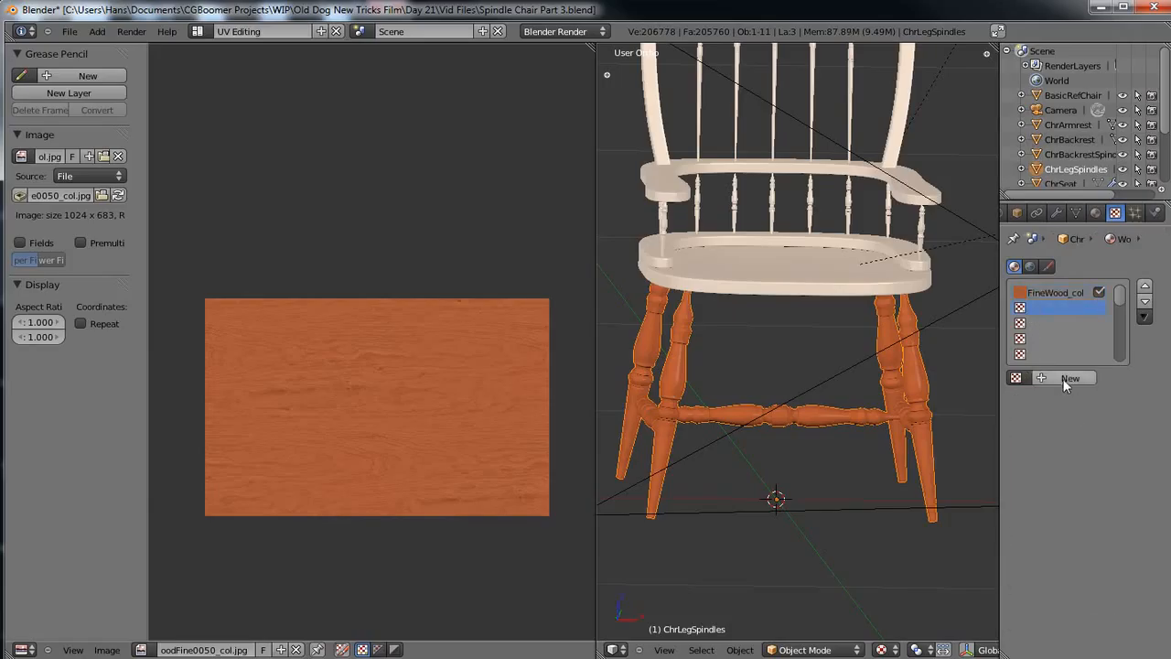
left_click(1066, 379)
left_click(1075, 396)
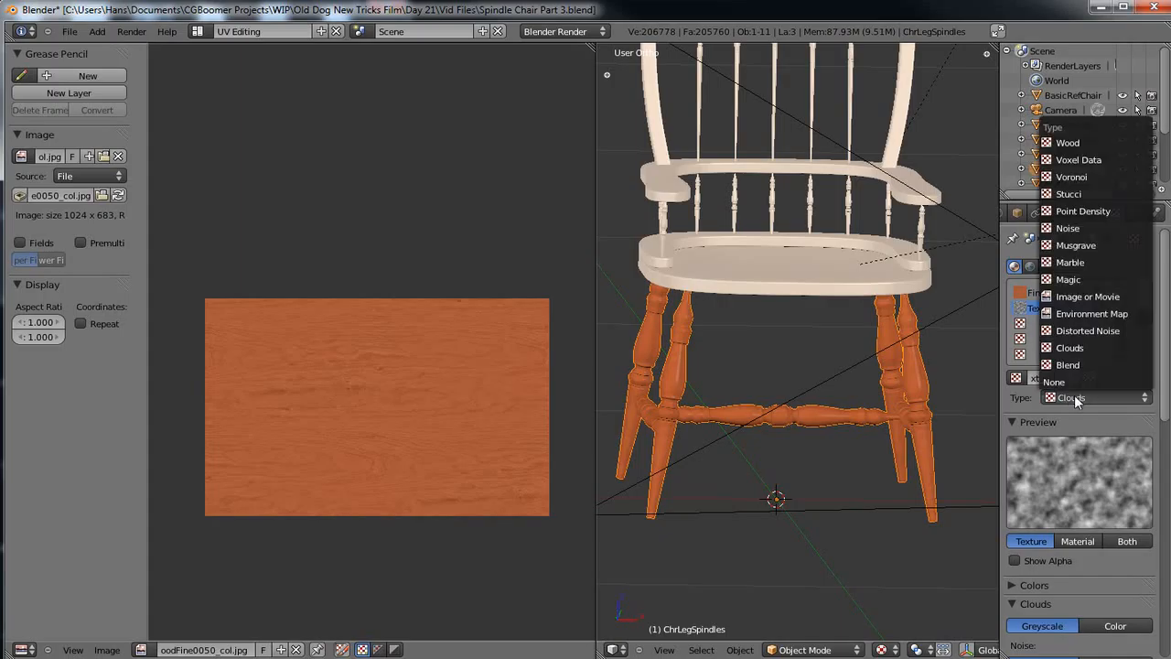
left_click(1075, 296)
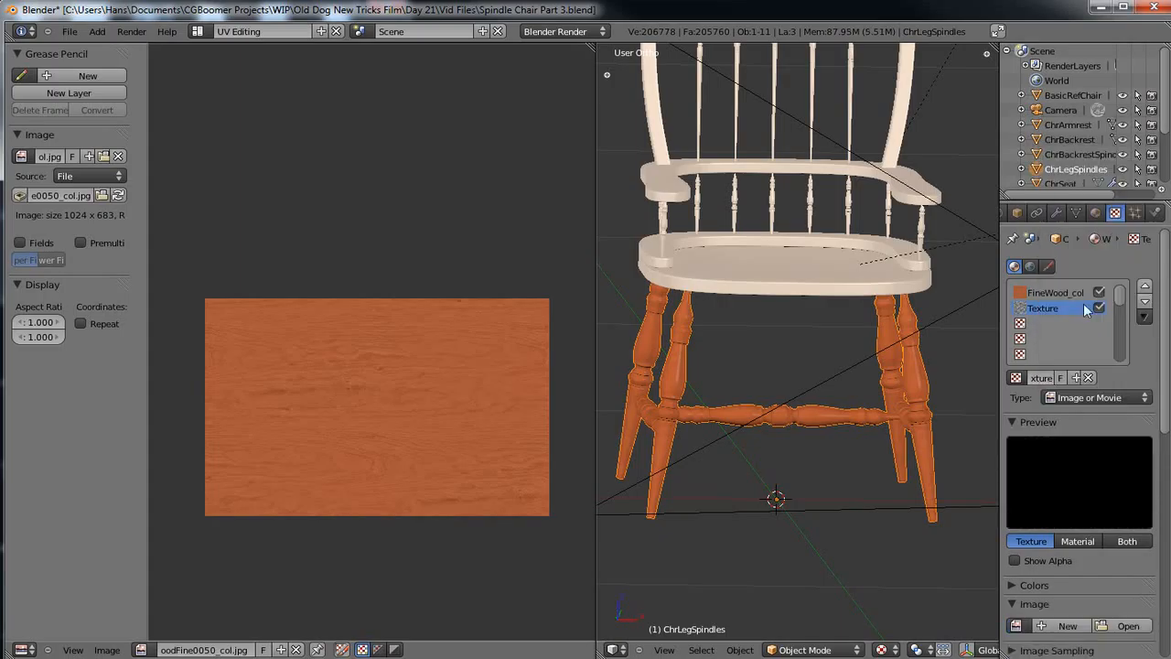
left_click_drag(1163, 366, 1168, 453)
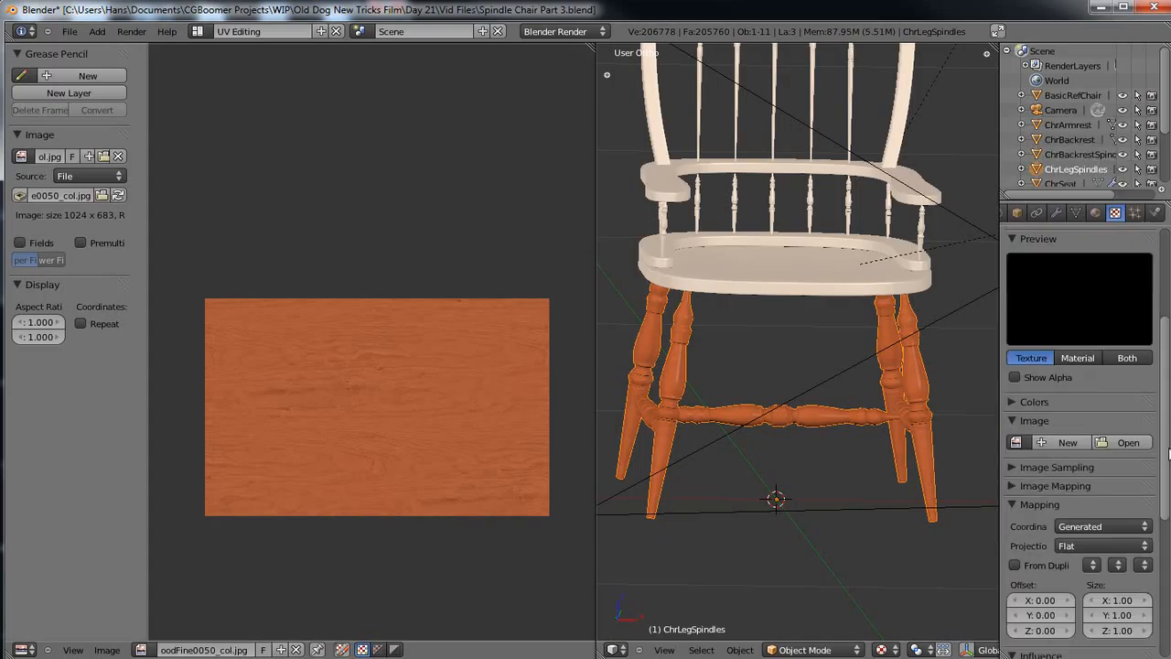
left_click(1125, 444)
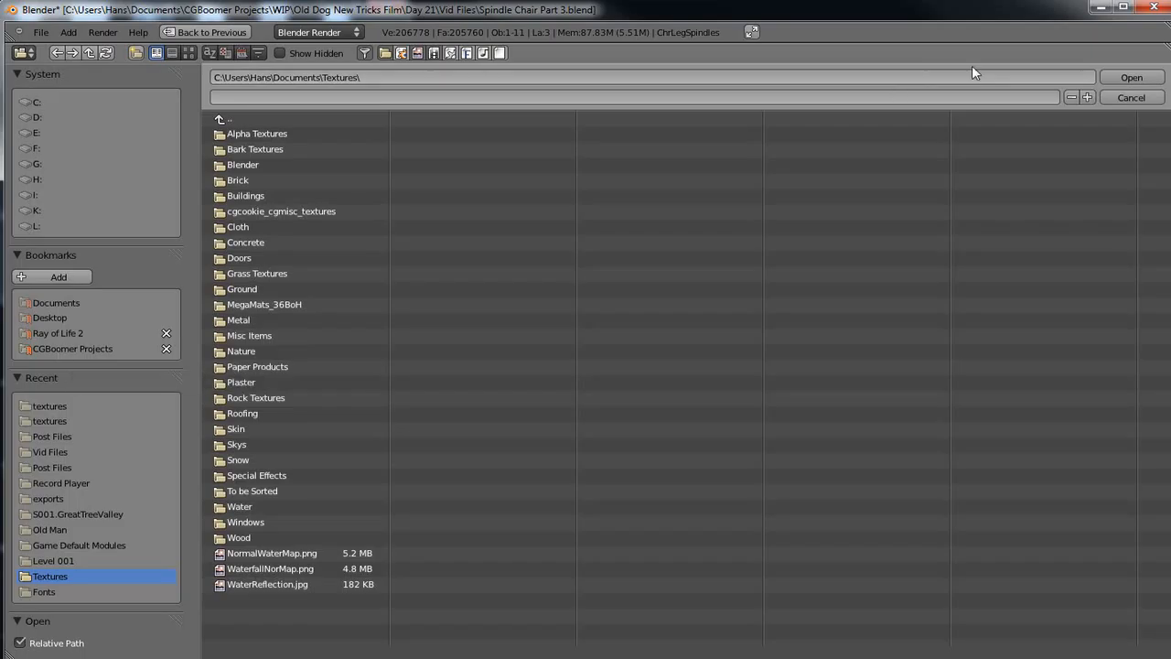
left_click(1131, 98)
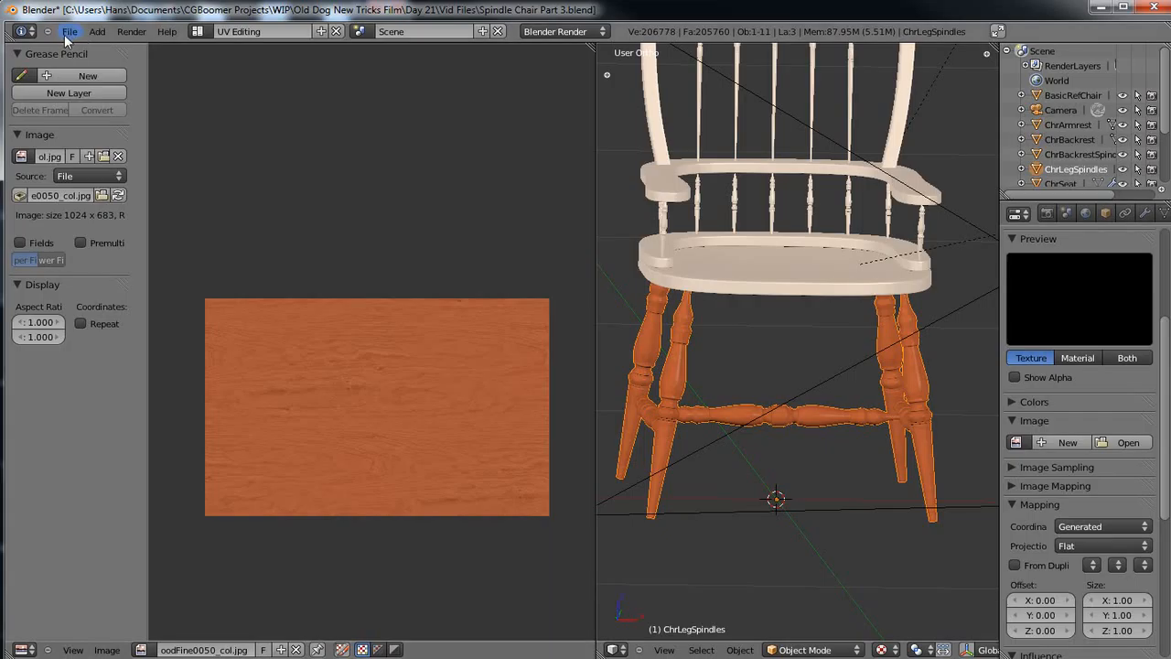
Make all external file paths in the project relative.
left_click(68, 33)
mouse_move(97, 289)
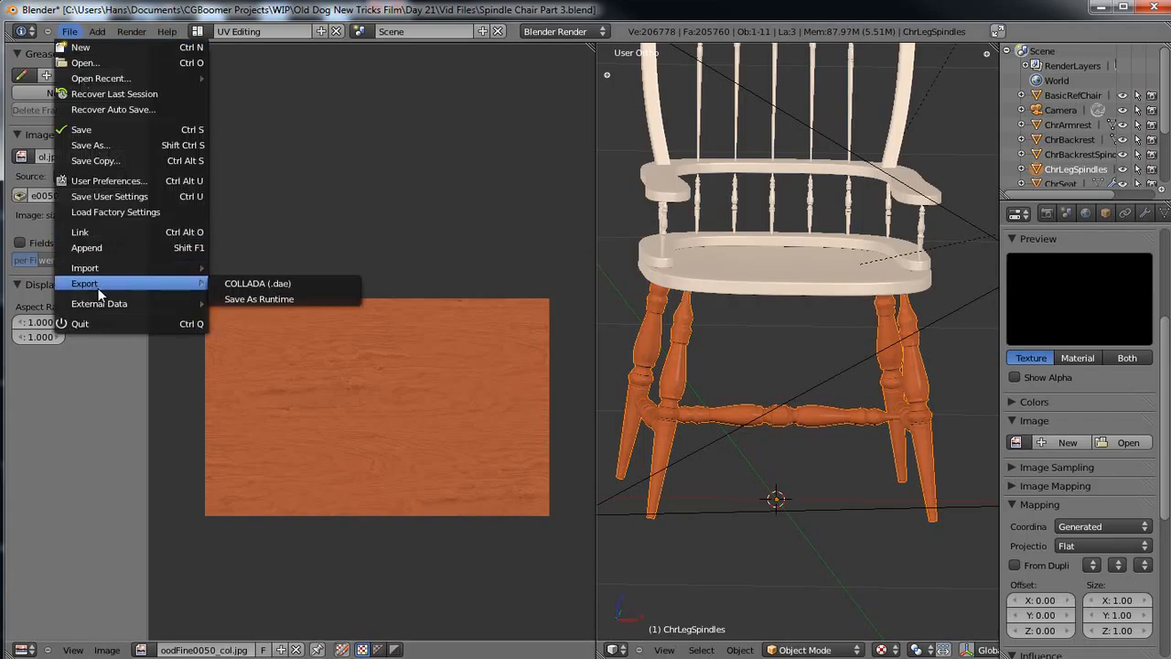
mouse_move(107, 313)
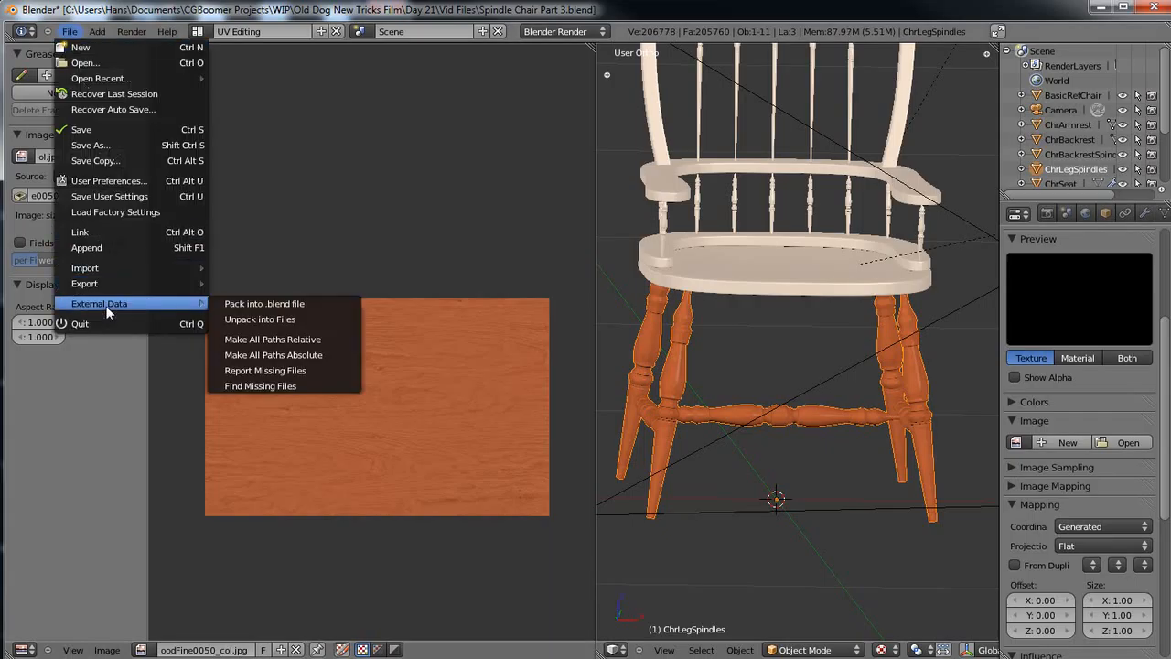
left_click(293, 344)
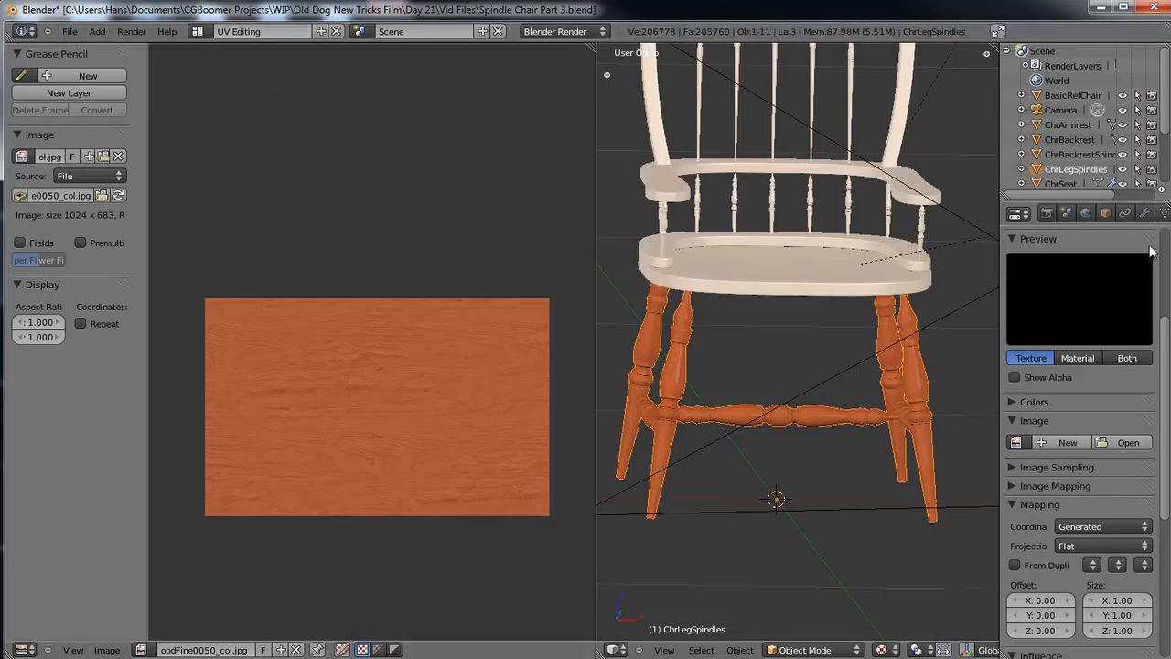
Load WoodFine0050_det.jpg from the Day 21 Vid Files textures folder into the new image texture.
scroll(1133, 214, "down", 3)
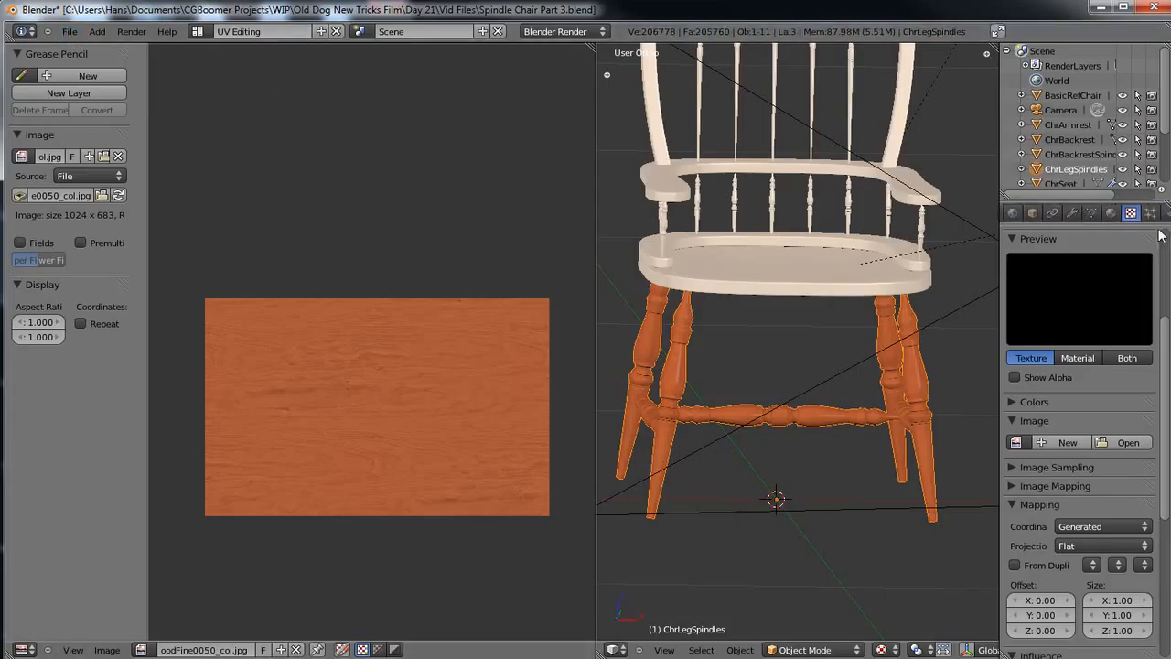
left_click(1128, 443)
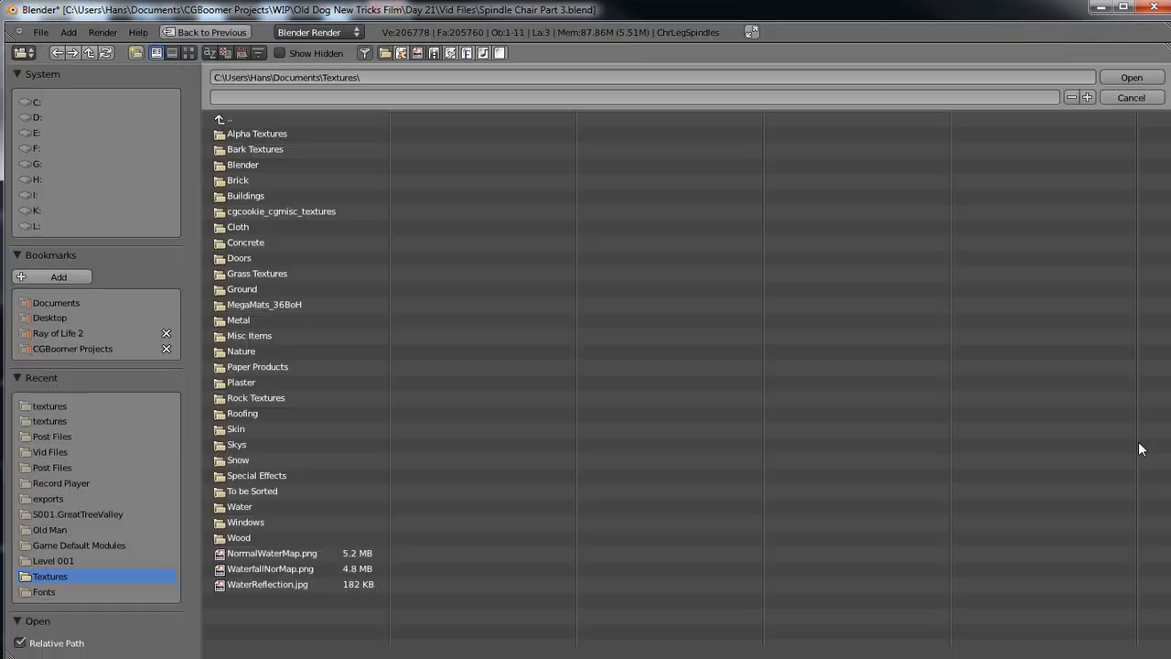
left_click(76, 348)
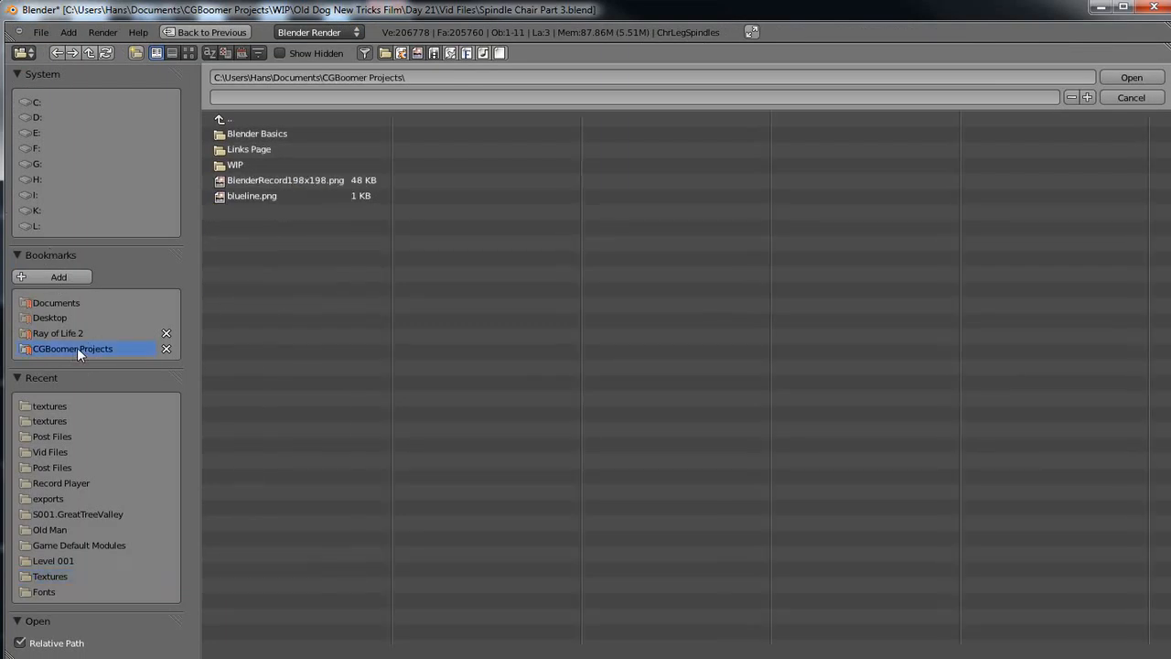
left_click(233, 165)
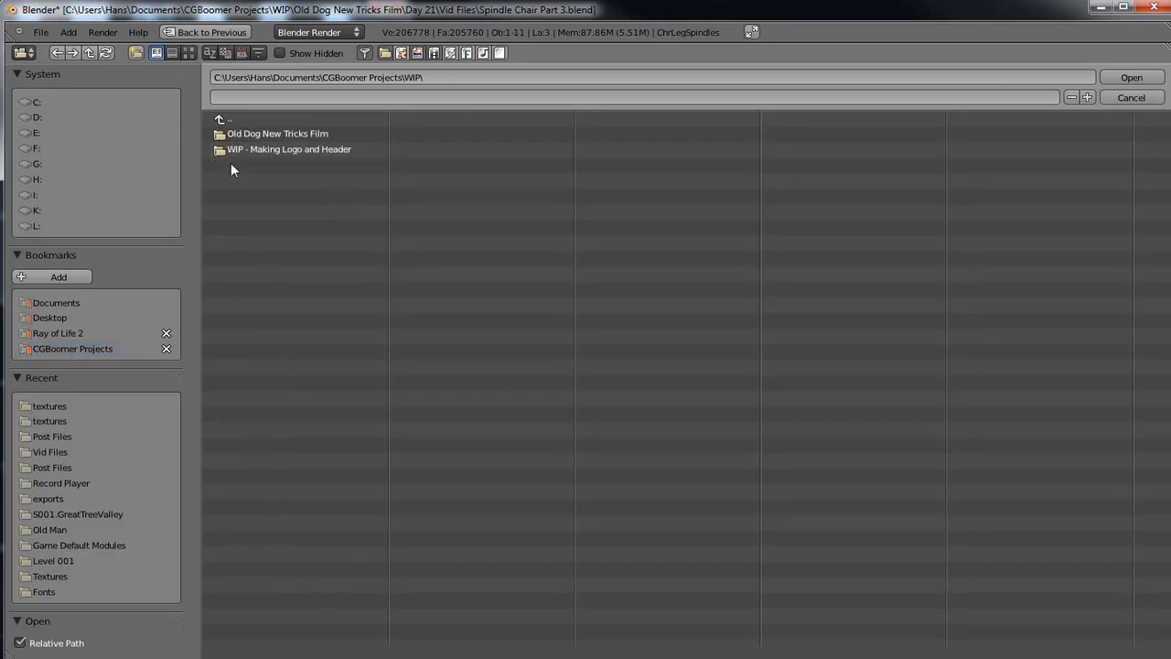
left_click(233, 133)
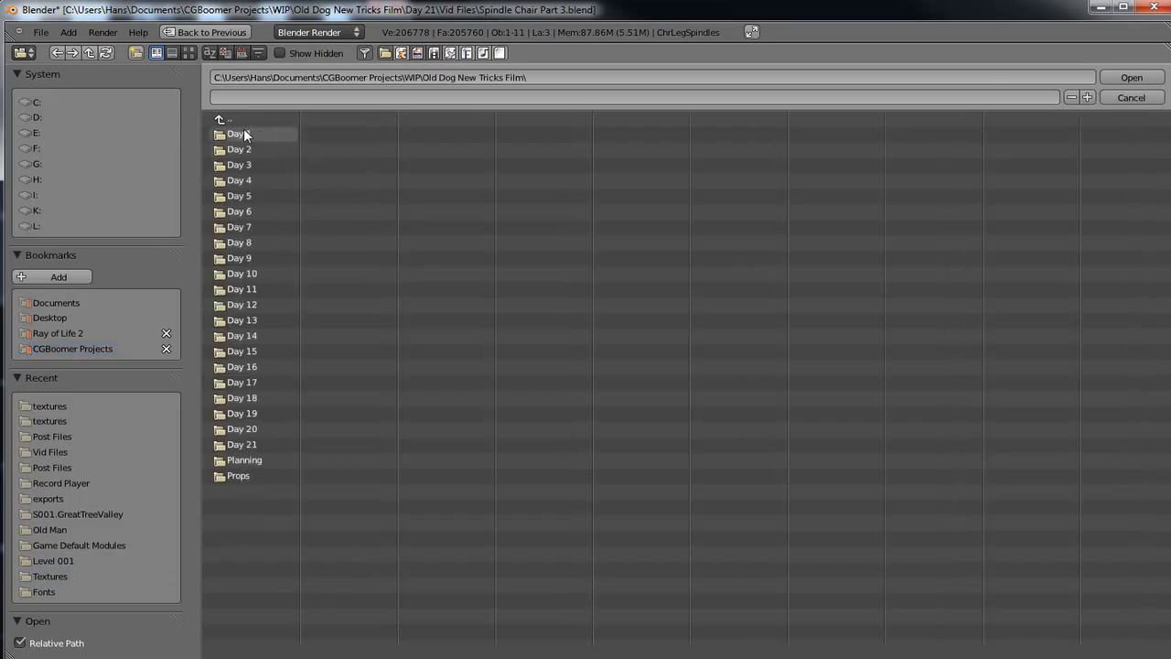
left_click(235, 443)
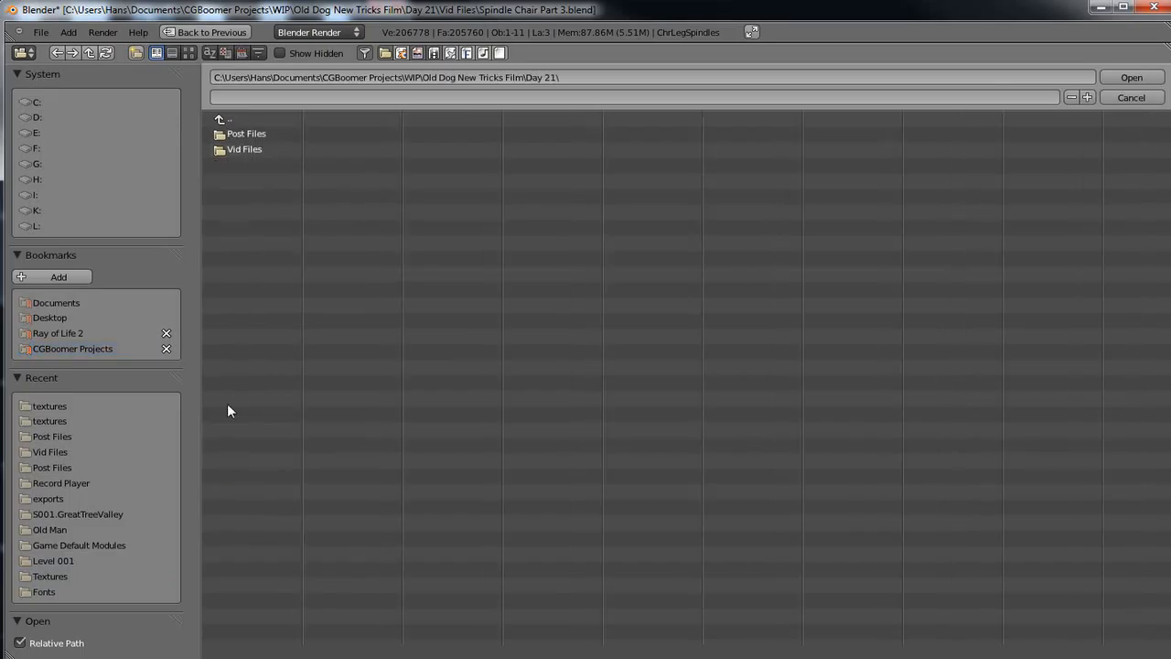
left_click(241, 150)
left_click(235, 136)
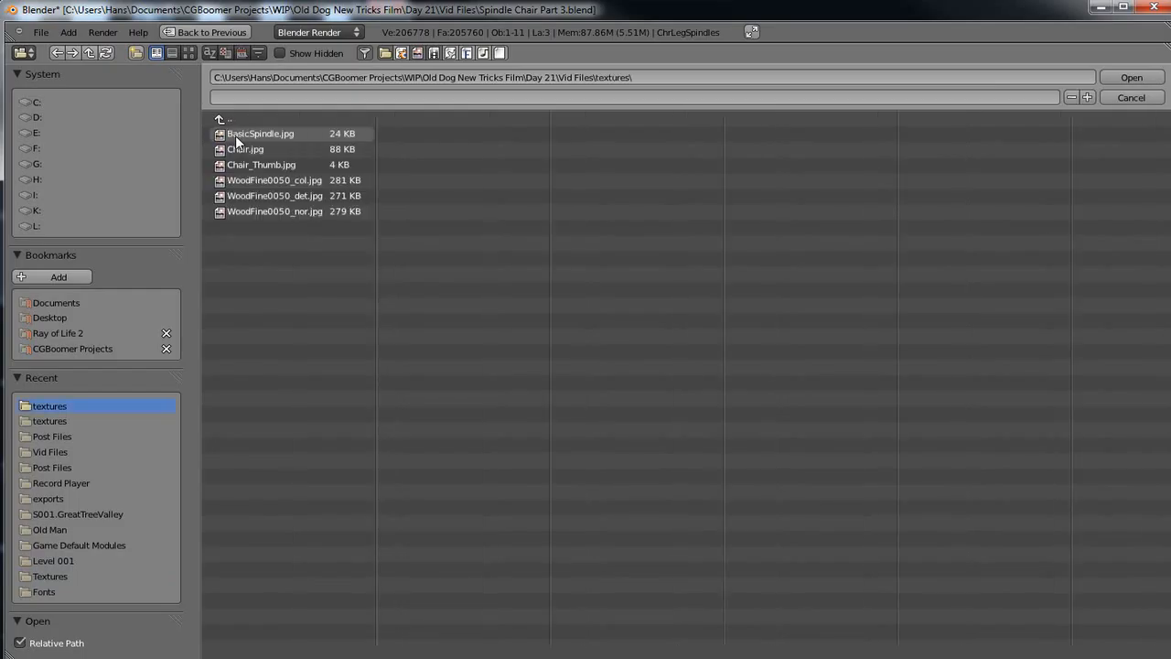
left_click(189, 52)
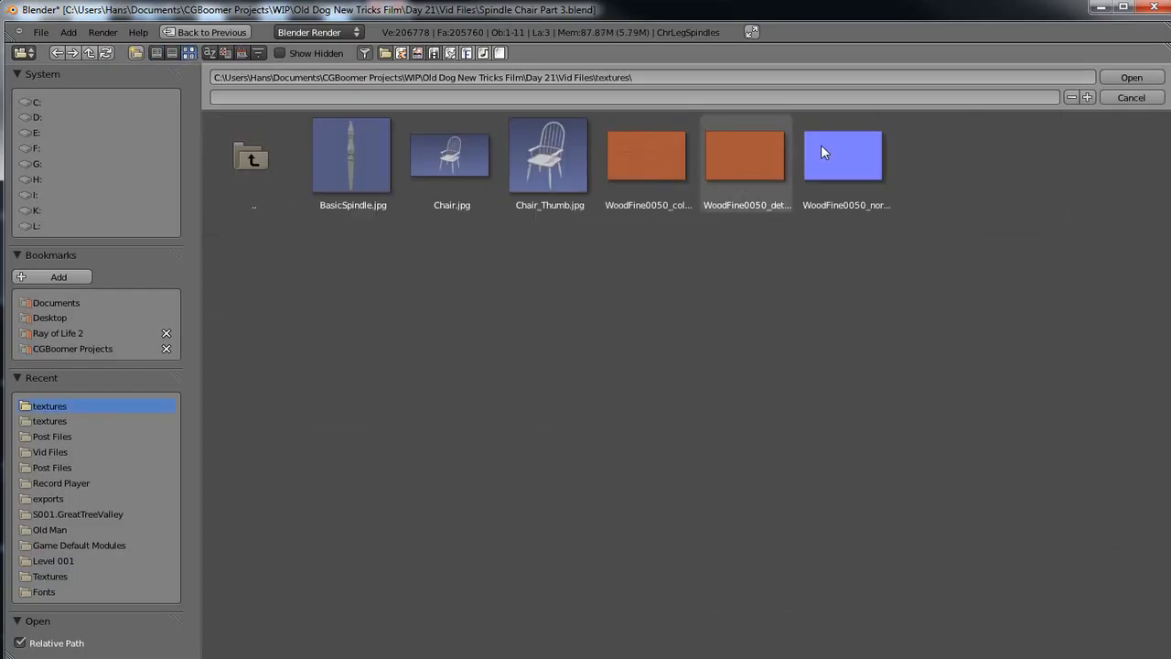
left_click(735, 151)
left_click(1133, 77)
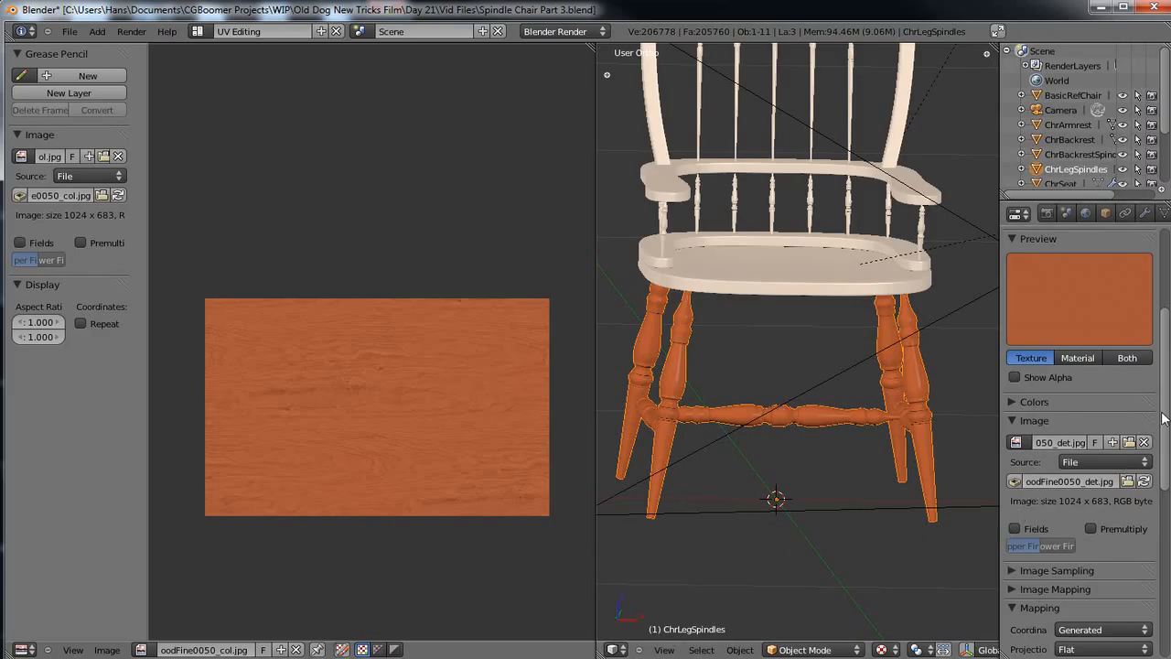
Set the detail texture's blend type to Overlay and its diffuse color influence to 0.5.
left_click_drag(1165, 418, 1167, 622)
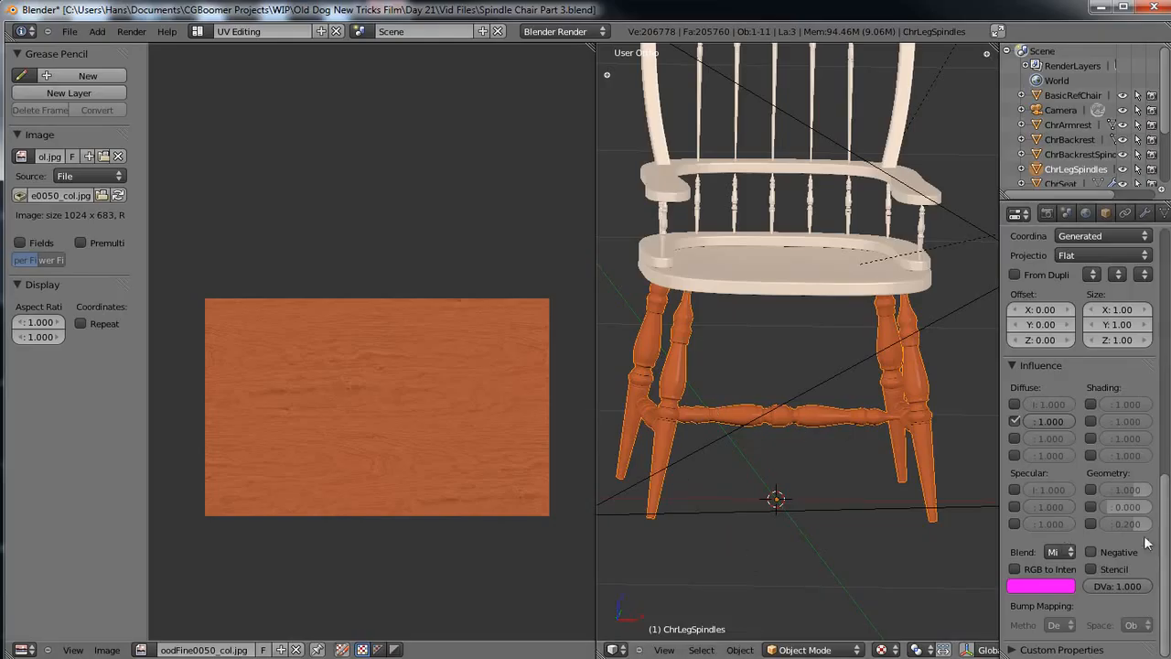
left_click(1065, 553)
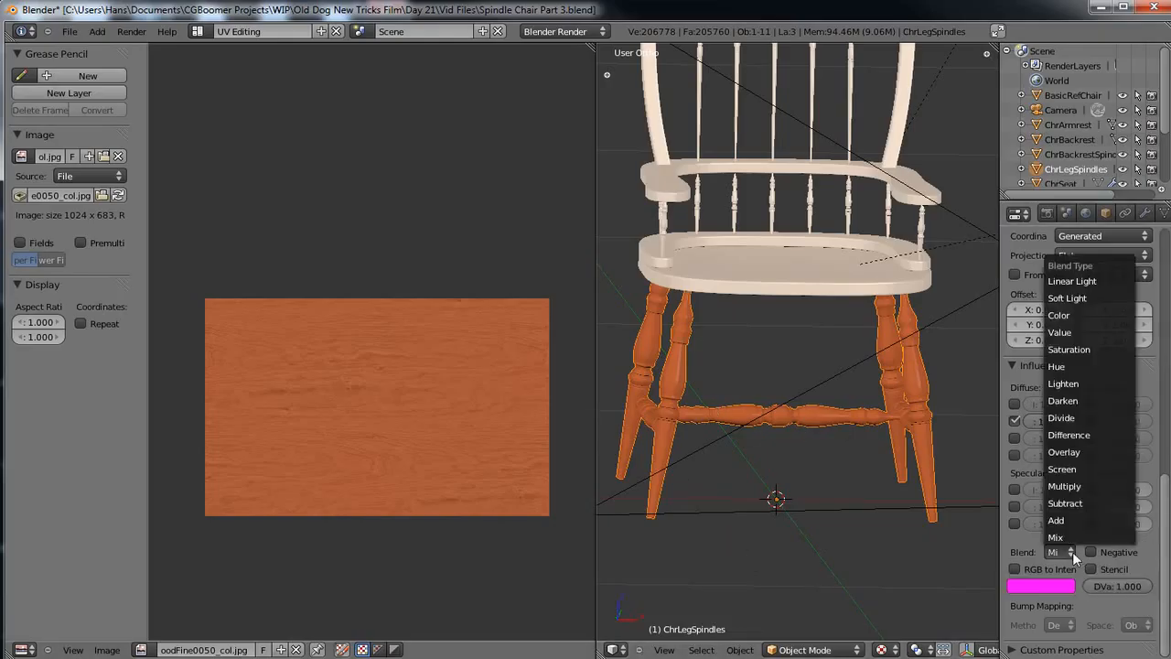
left_click(1071, 452)
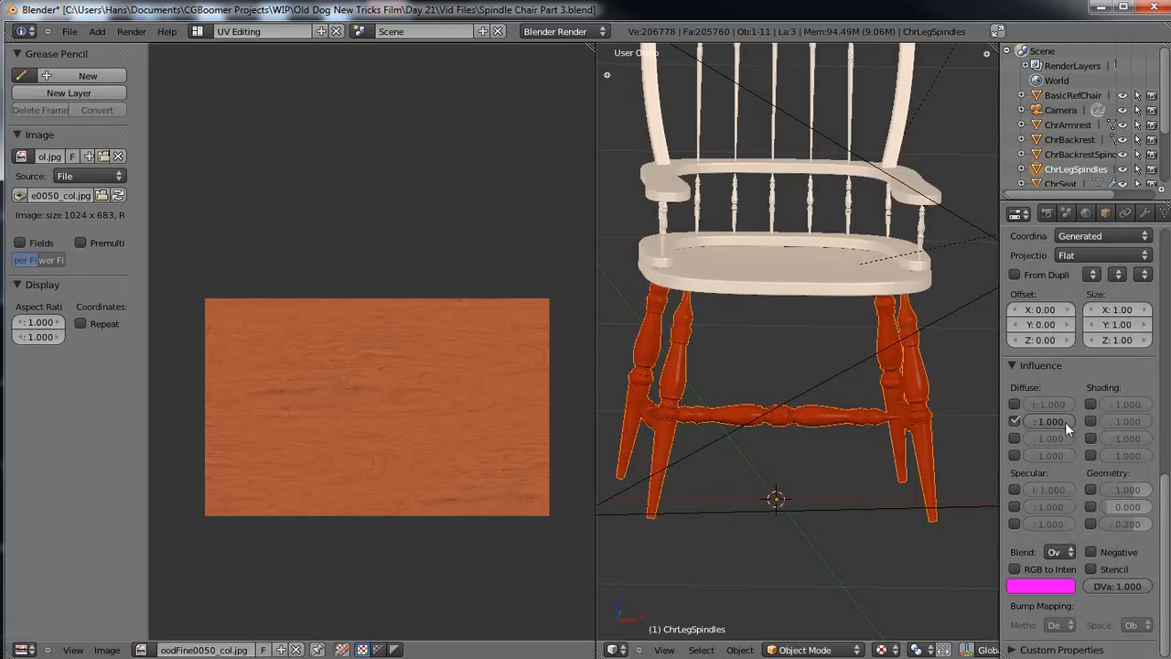
left_click_drag(1070, 420, 1047, 421)
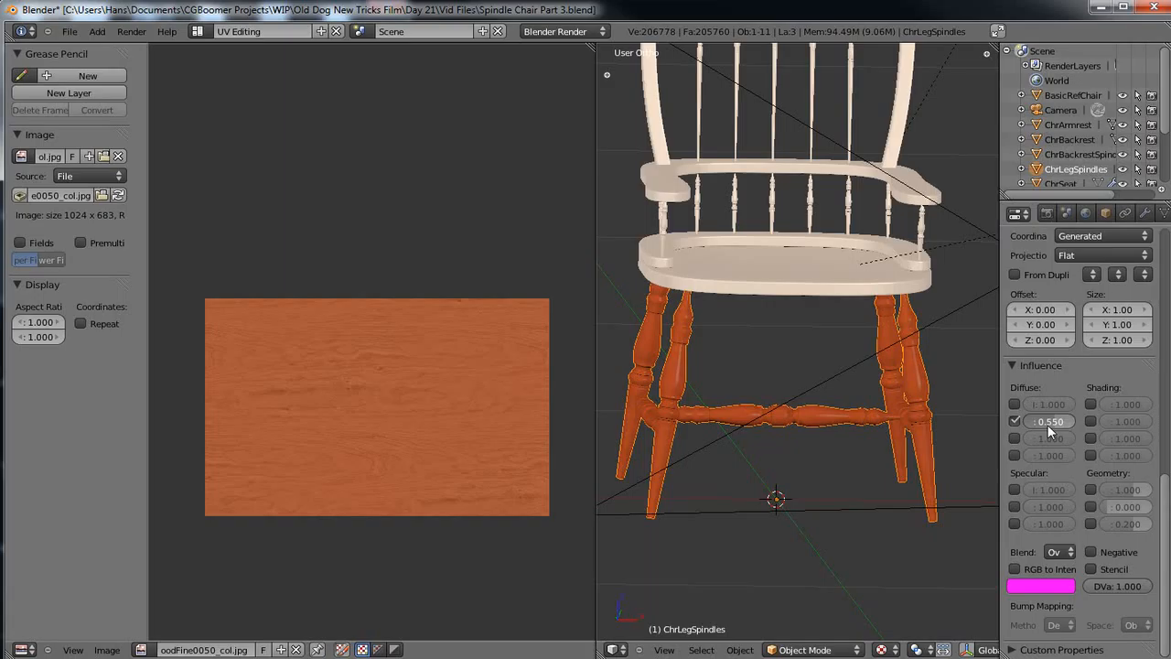
mouse_move(810, 544)
middle_mouse_down()
mouse_move(794, 547)
mouse_move(770, 524)
mouse_move(812, 547)
middle_mouse_up()
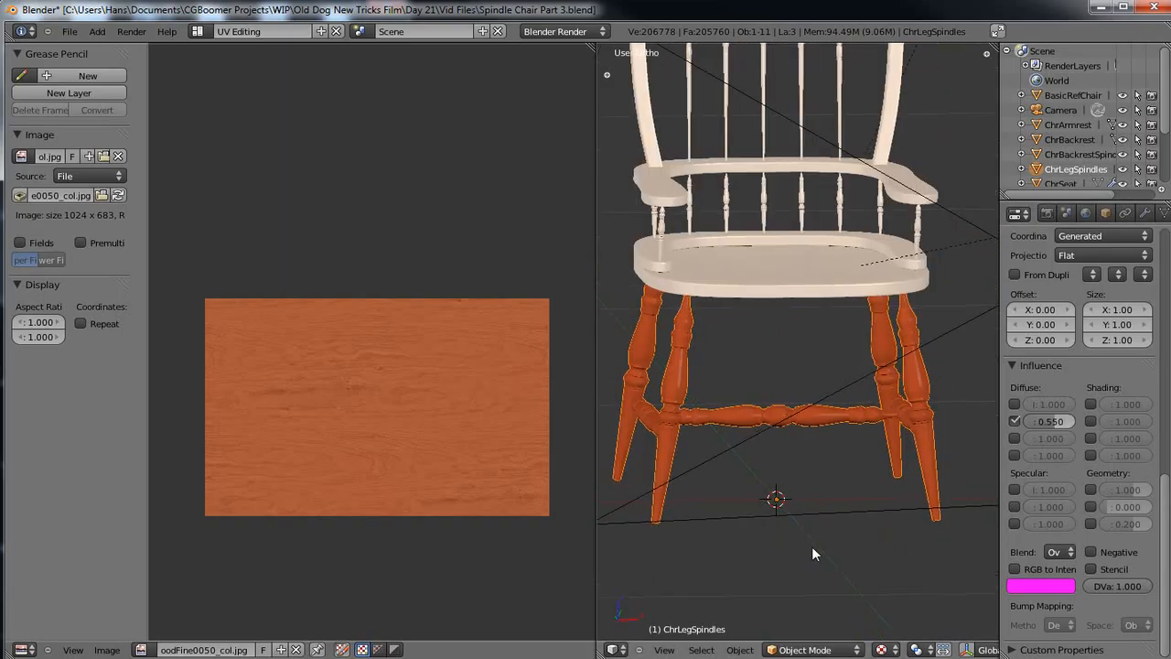
left_click(1052, 420)
type(".5")
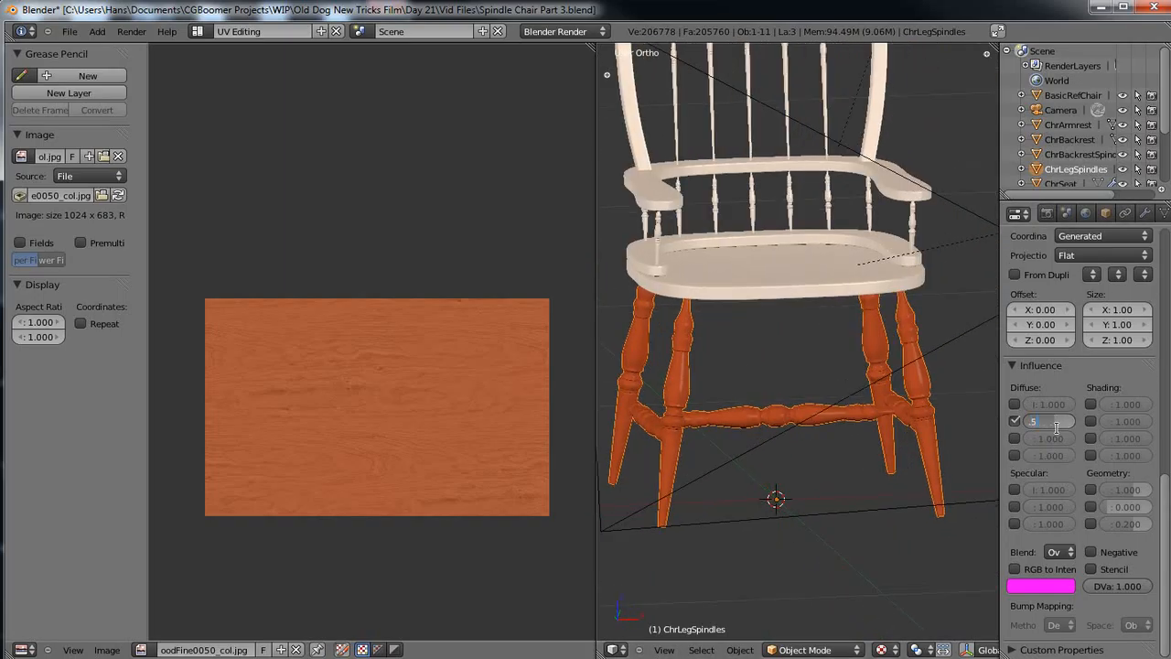
key("Return")
Switch the detail texture's mapping coordinates from Generated to UV.
left_click(1125, 234)
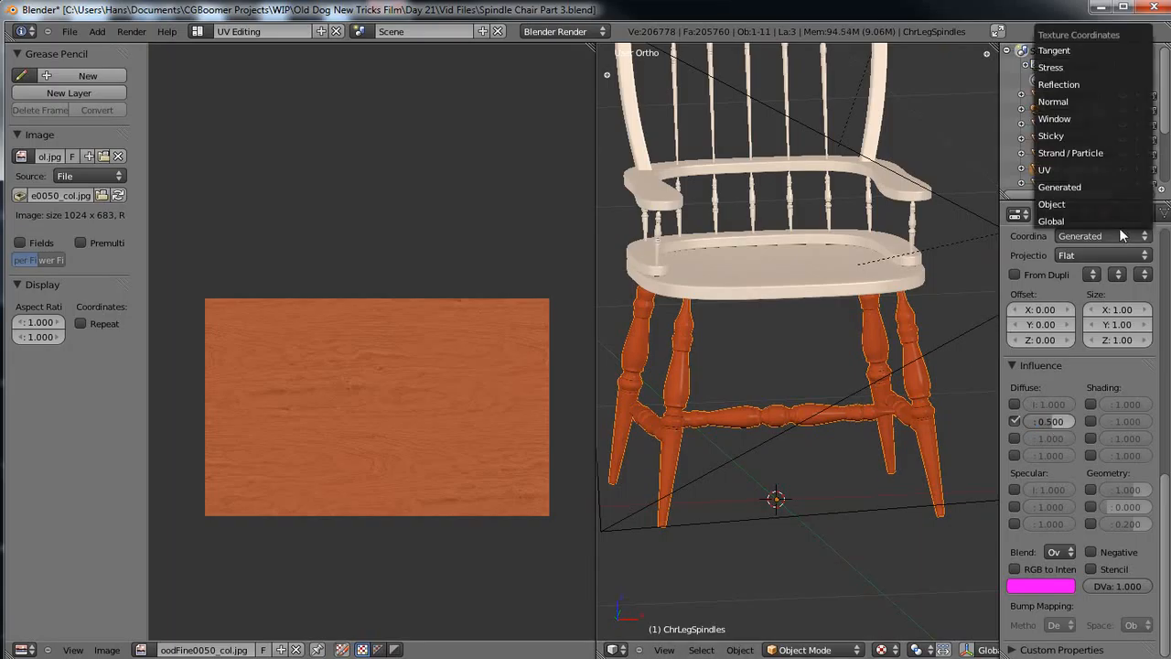
left_click(1050, 171)
scroll(822, 425, "up", 5)
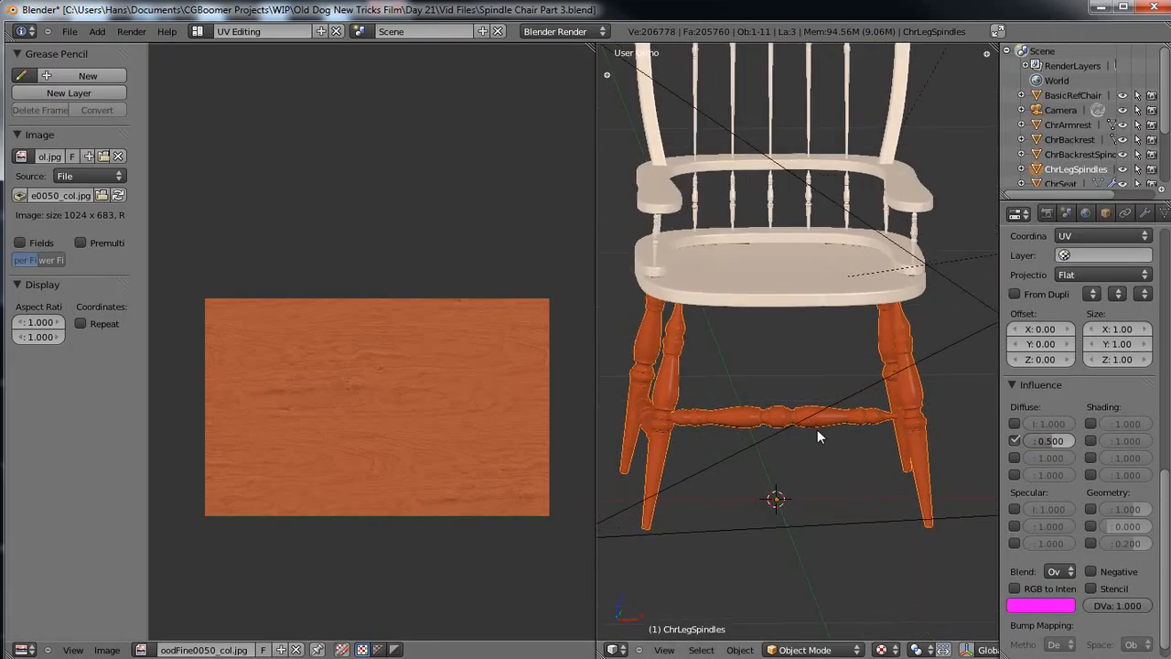
scroll(812, 418, "down", 3)
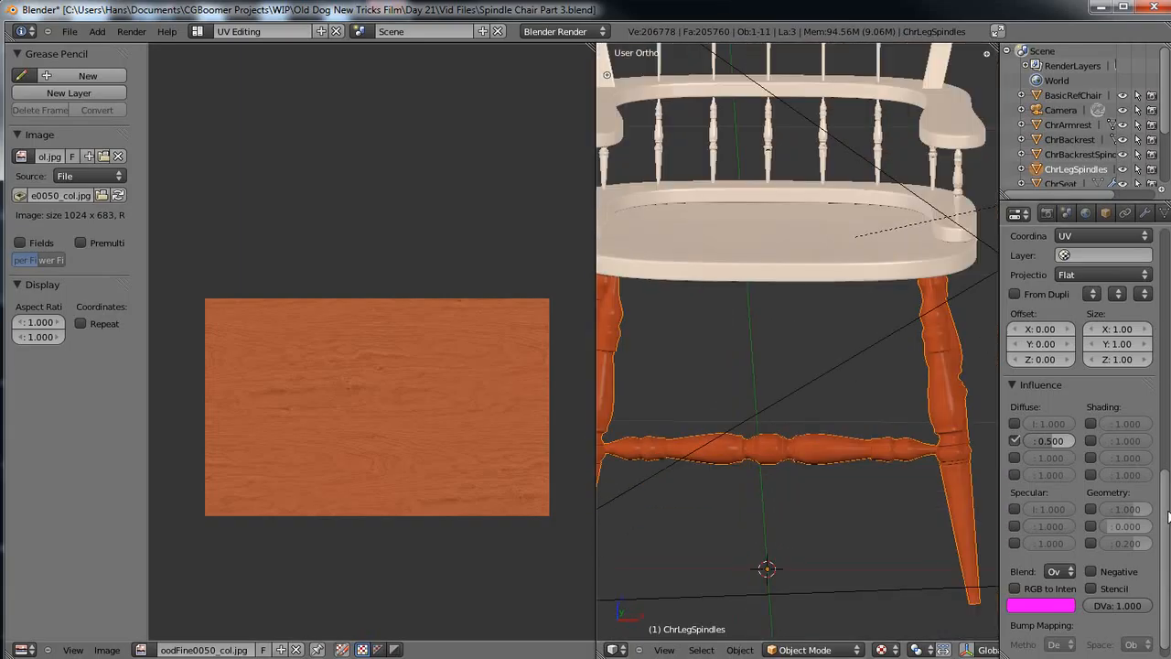
Rename the second texture of the Wood material as FineWood_det.
scroll(1098, 420, "up", 15)
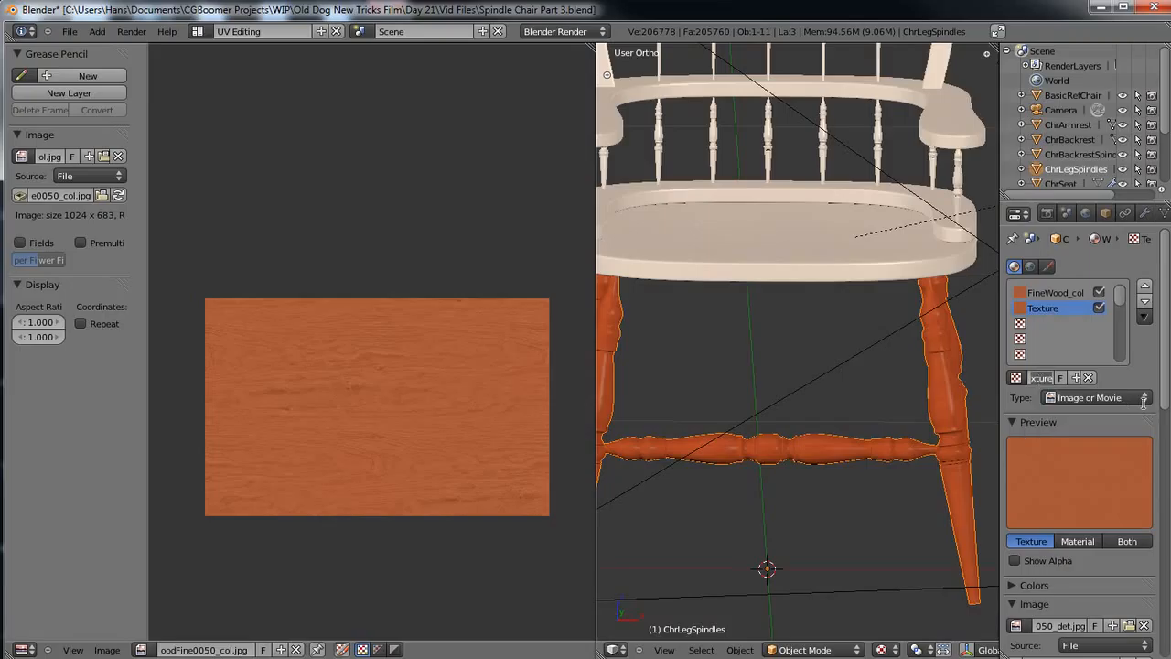
type("Fine")
type("Wood")
type("_det")
key("Return")
Add a new texture in the slot below FineWood_det and set its type to Image or Movie.
left_click(1041, 322)
left_click(1069, 379)
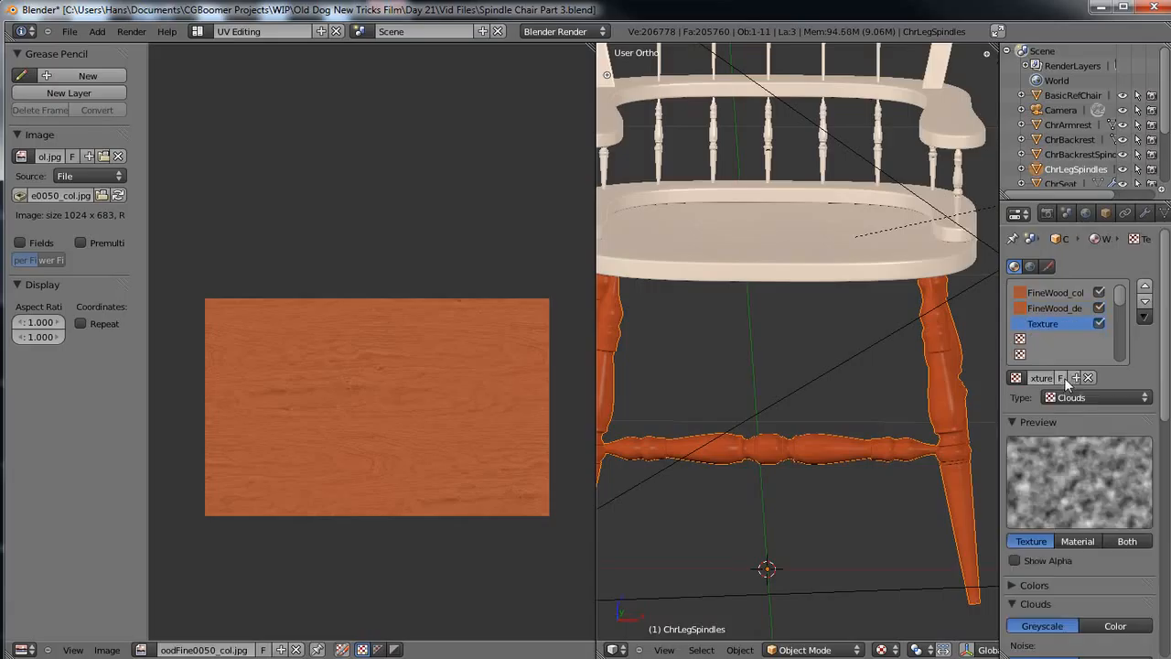
left_click(1101, 399)
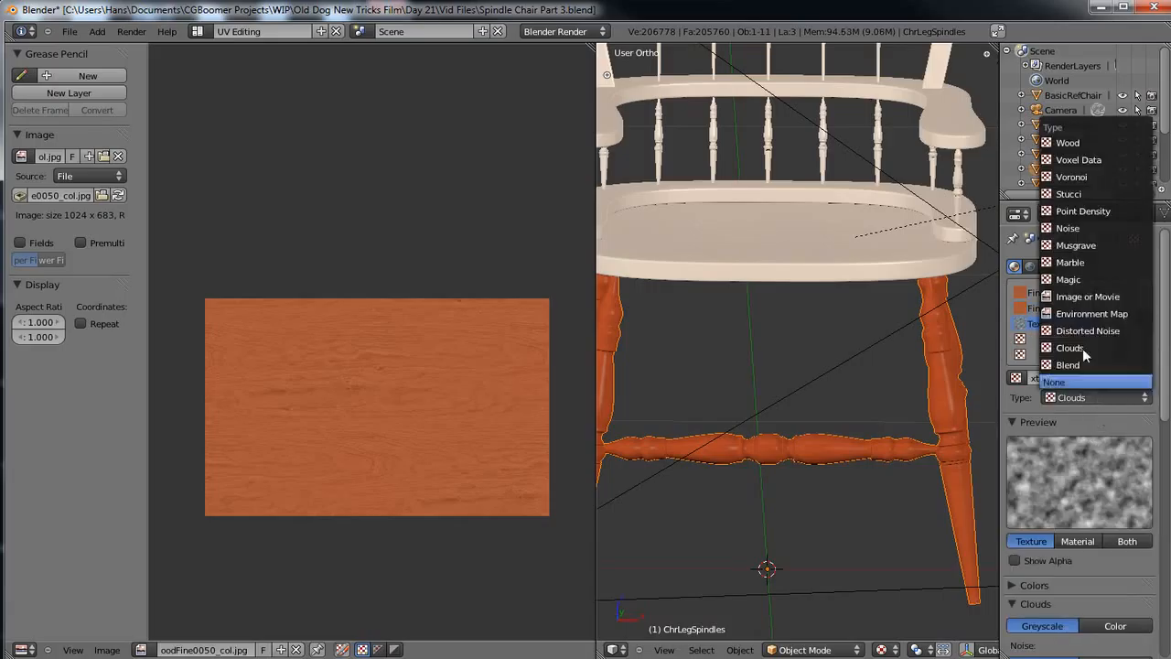
left_click(1097, 298)
Load WoodFine0050_nor.jpg from the Day 21 Vid Files textures folder into the third texture.
left_click_drag(1159, 361, 1164, 424)
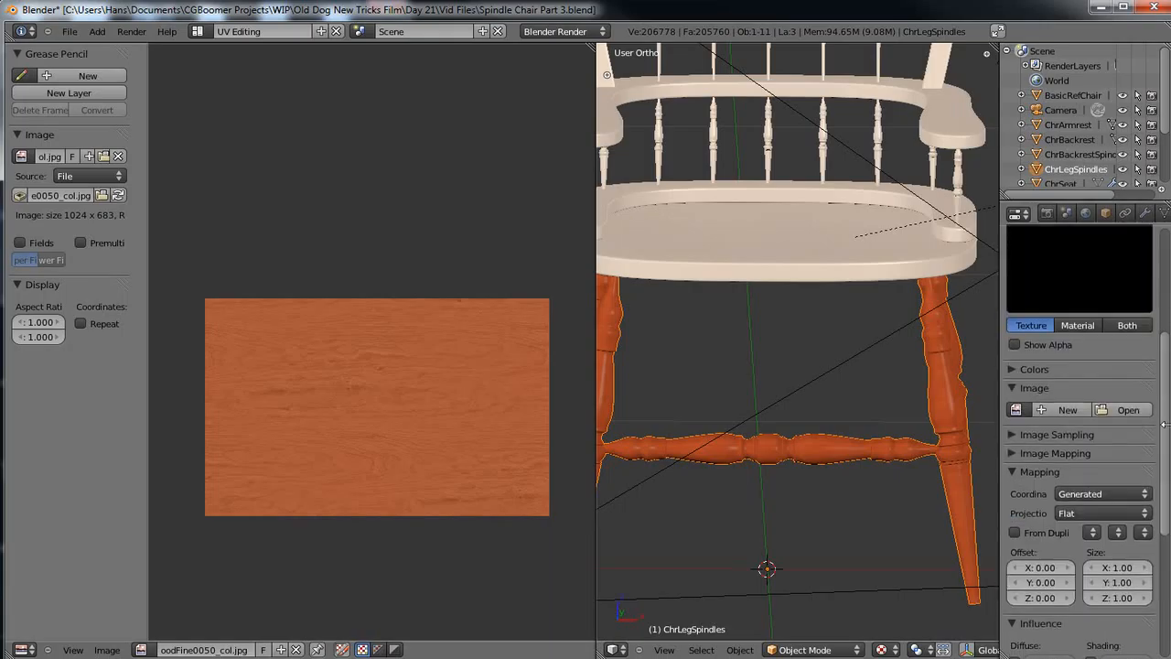
left_click(1105, 406)
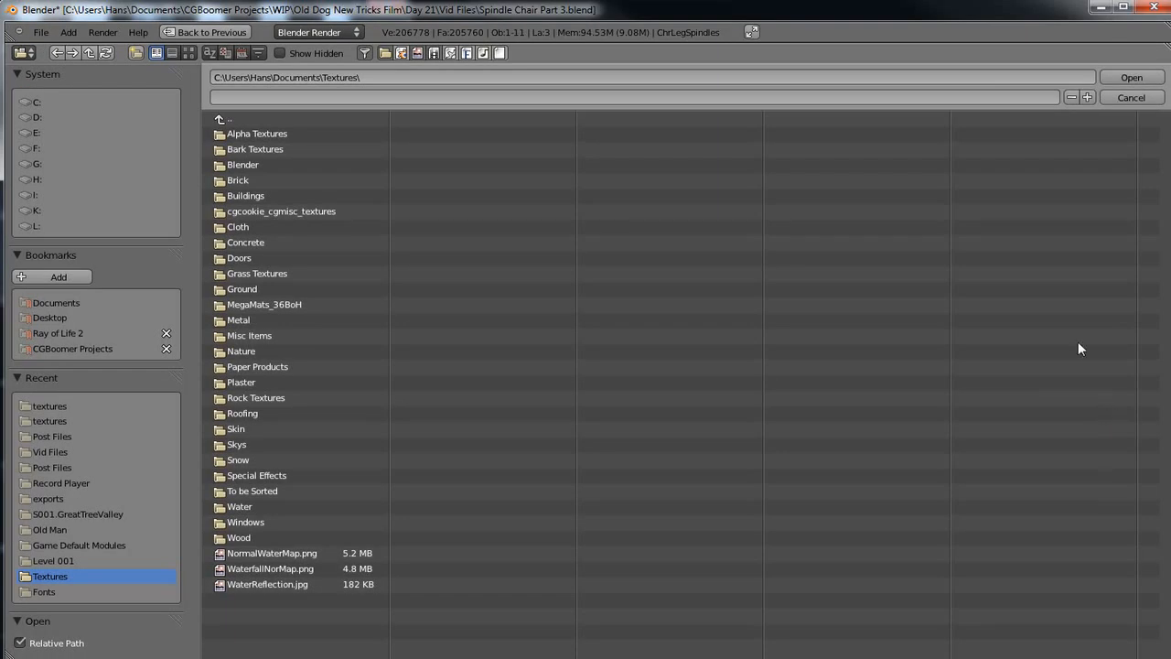
left_click(52, 349)
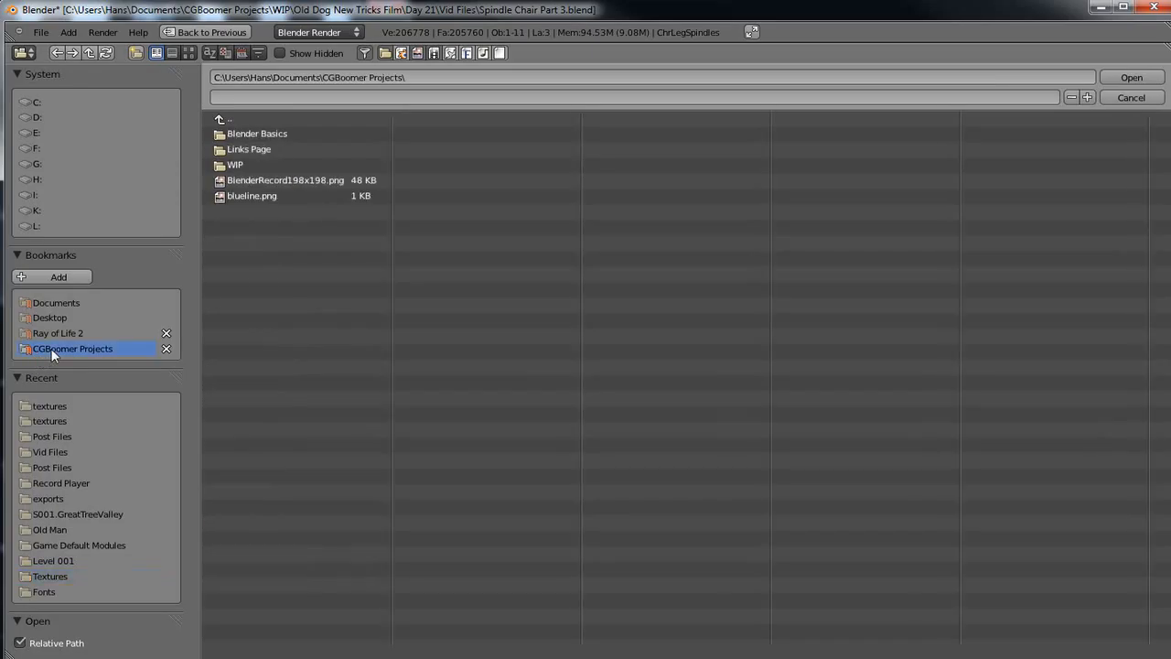
left_click(243, 166)
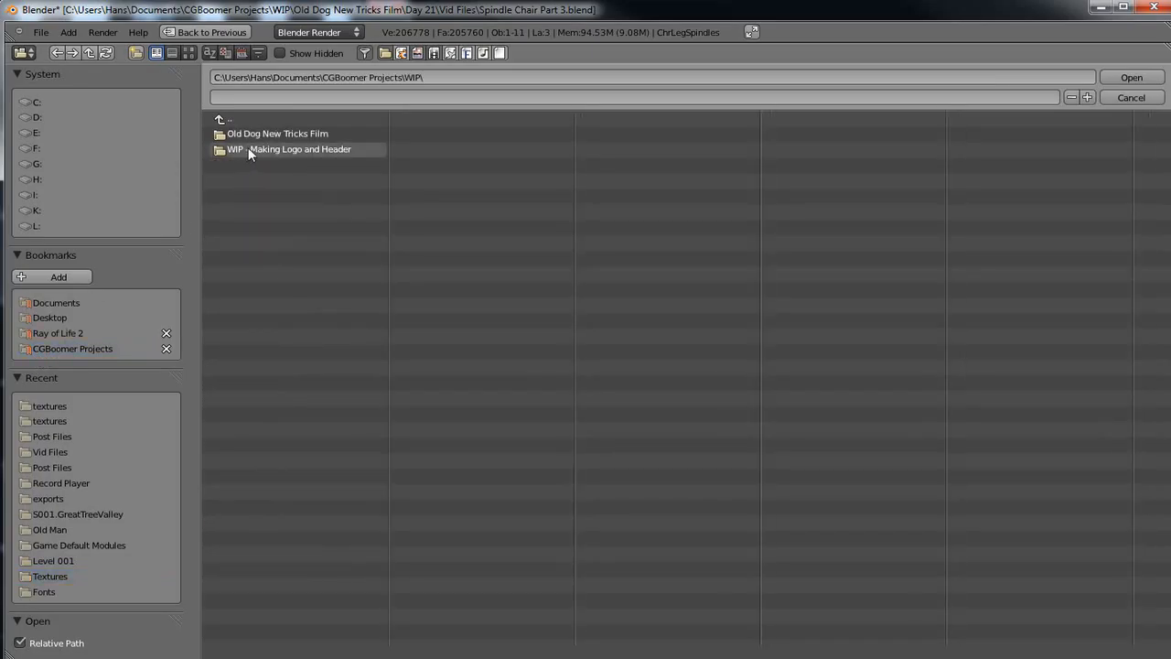
left_click(253, 135)
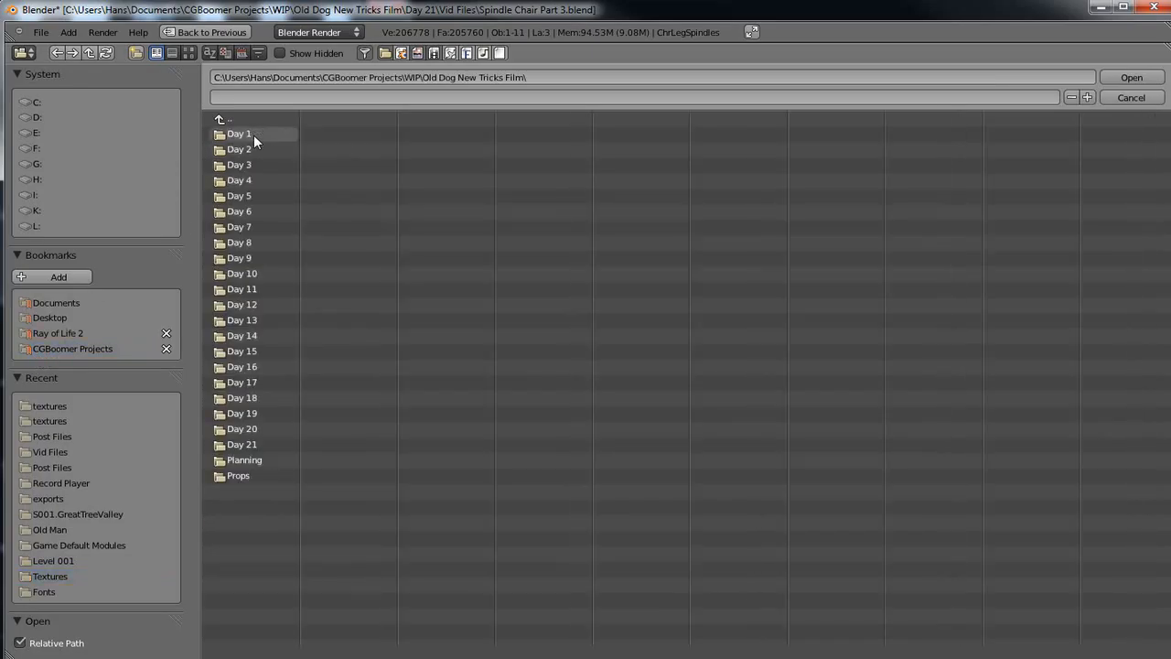
left_click(220, 446)
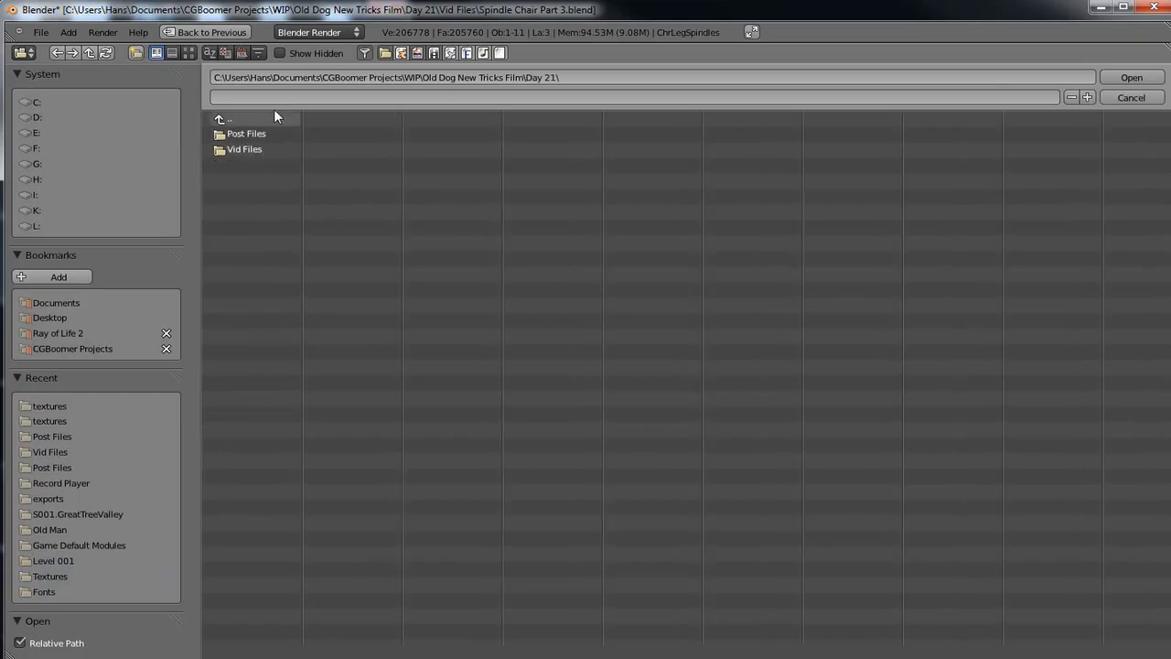
left_click(250, 152)
left_click(234, 133)
left_click(188, 52)
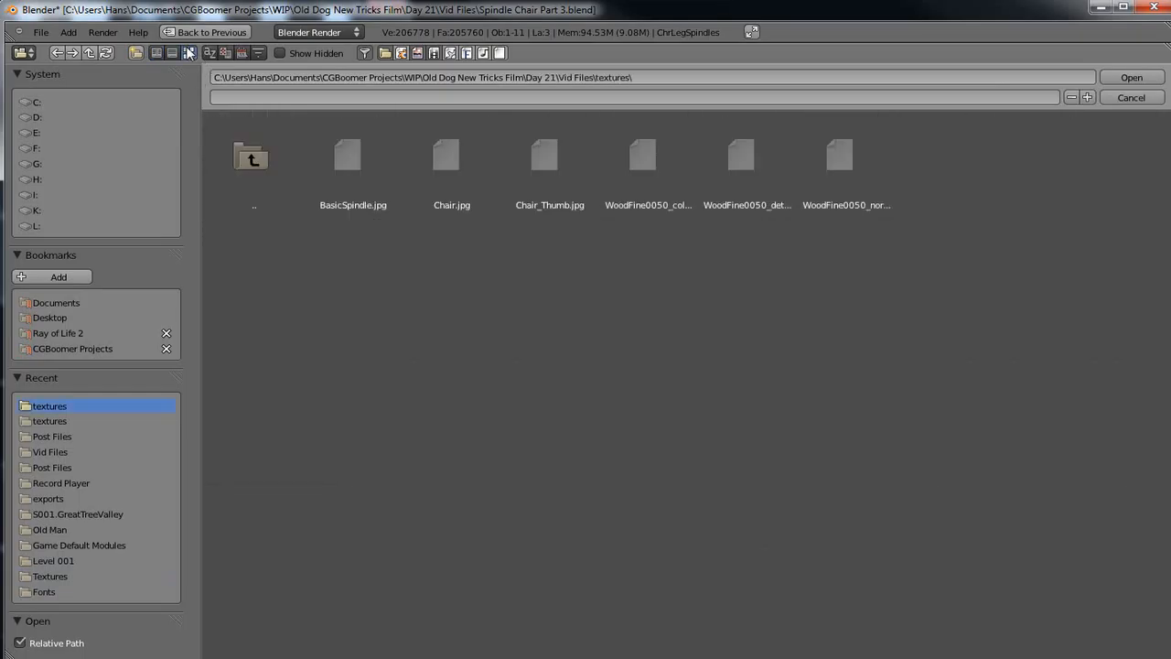
left_click(843, 170)
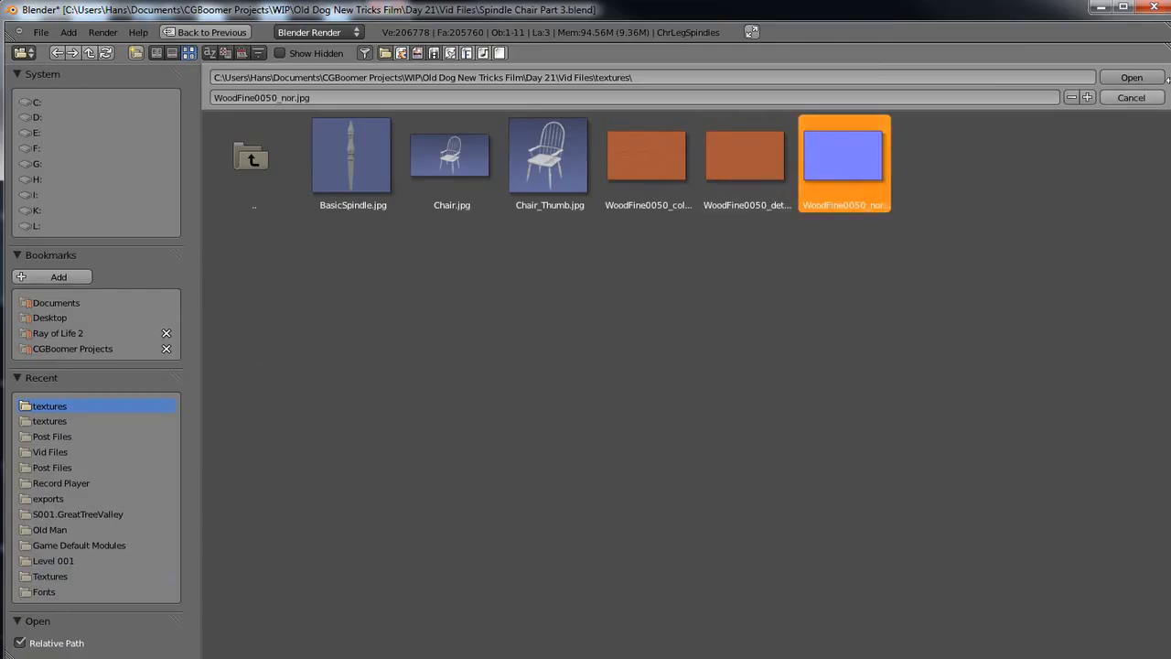
left_click(1132, 77)
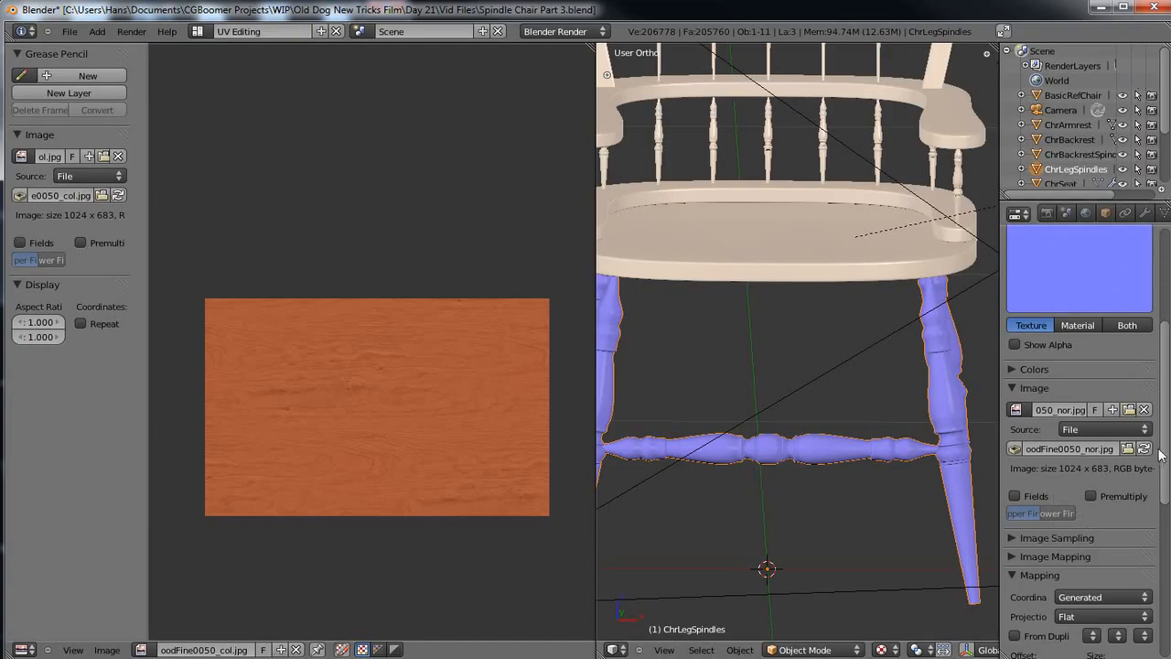
Map the WoodFine0050_nor texture with UV coordinates and enable Normal Map in its image sampling.
left_click(1103, 595)
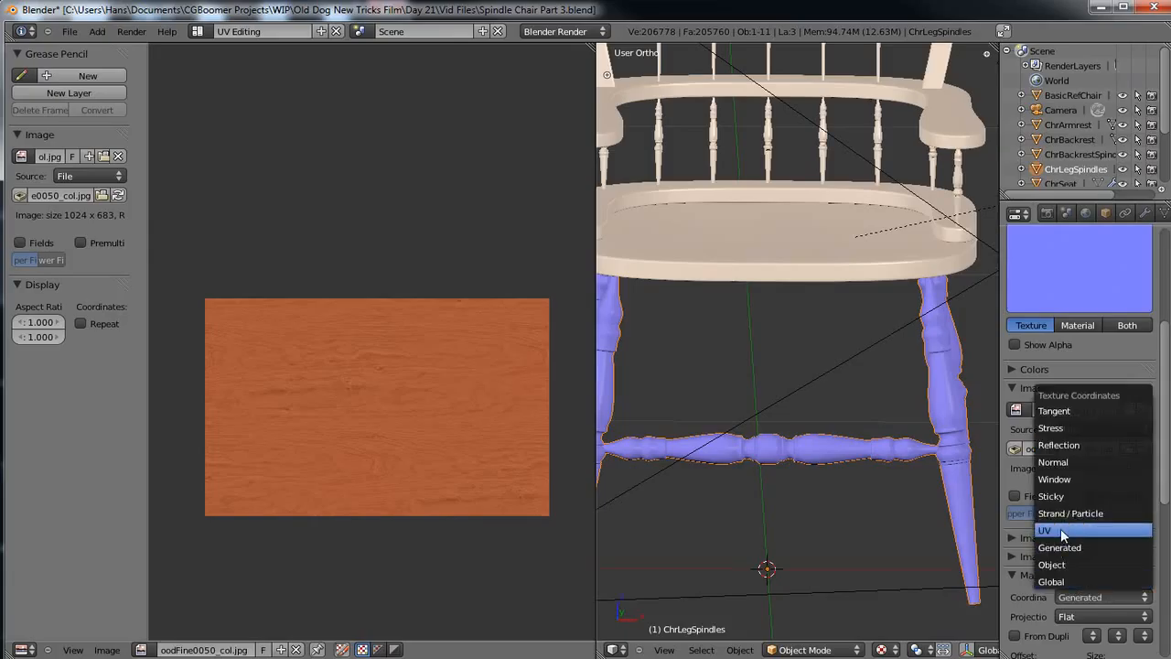
left_click(1061, 530)
left_click(1013, 540)
left_click(1092, 559)
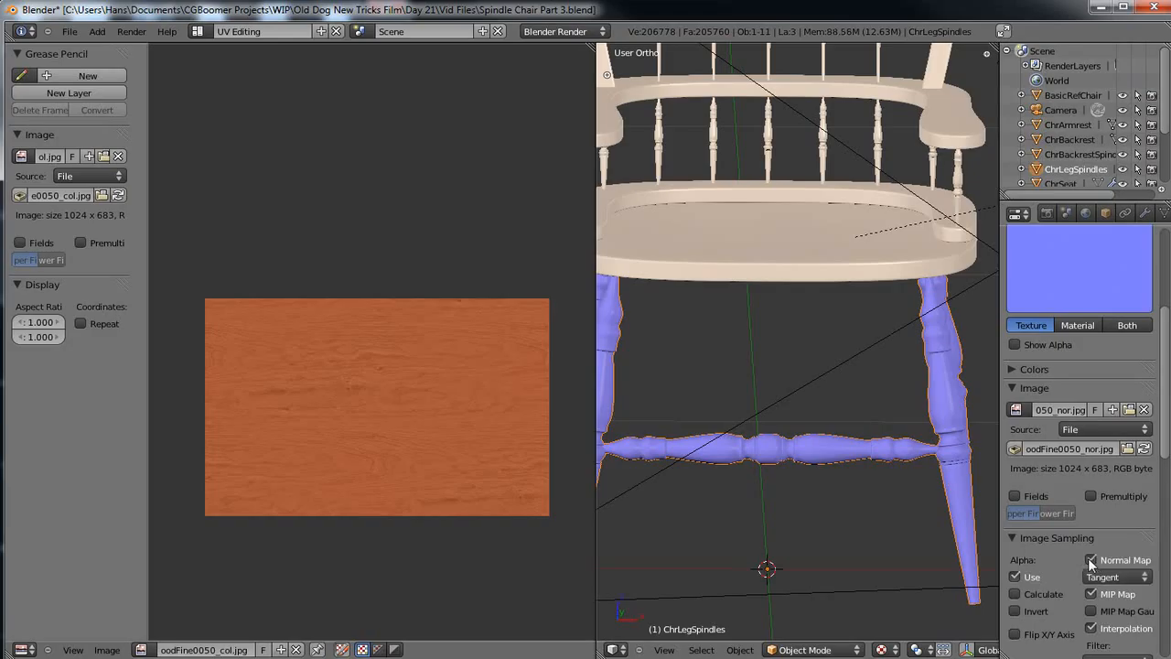
Turn off the normal map texture's diffuse color influence, turn on its geometry normal influence and check the effect on the leg spindles.
scroll(1062, 432, "down", 12)
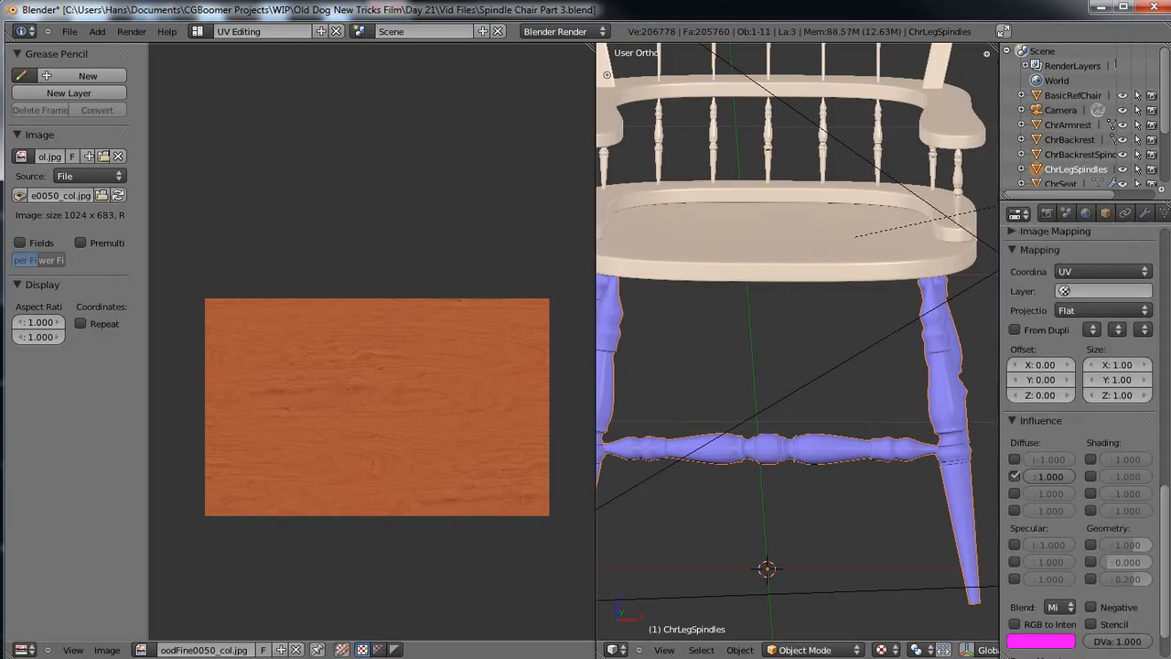
left_click(1014, 428)
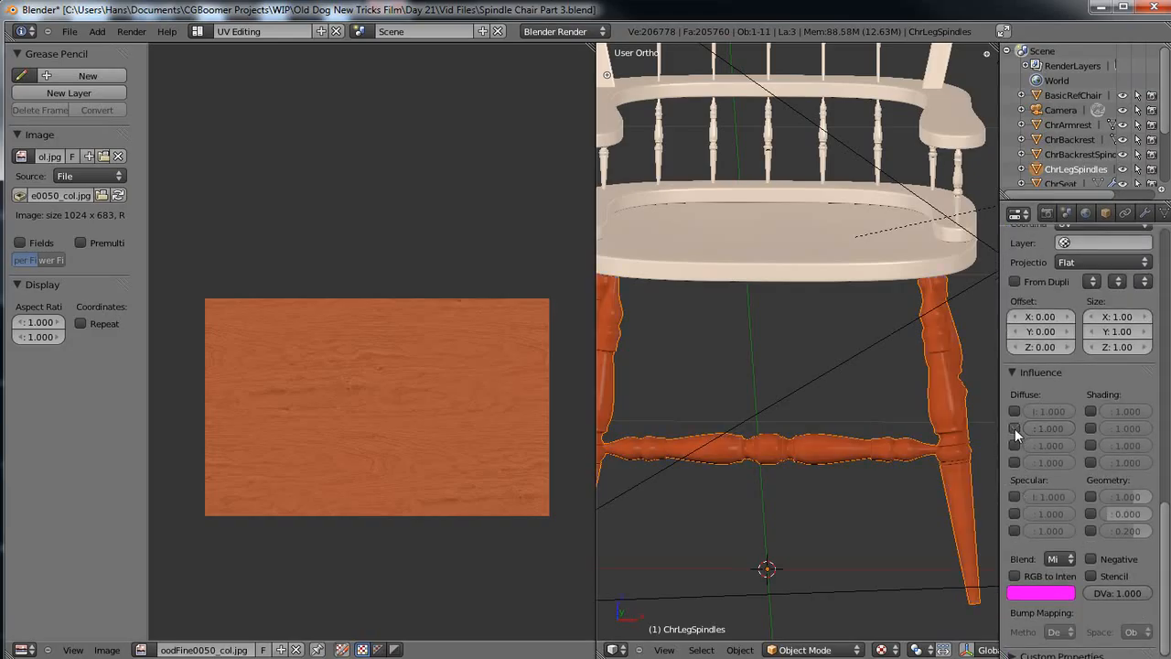
left_click(1092, 495)
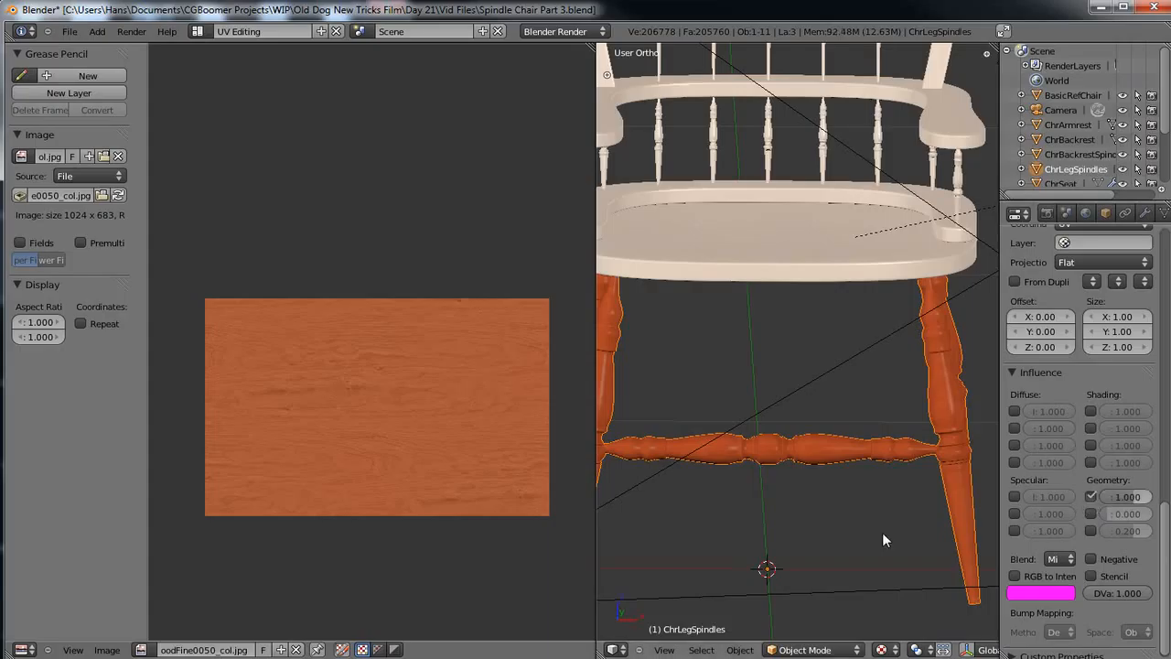
scroll(882, 532, "up", 2)
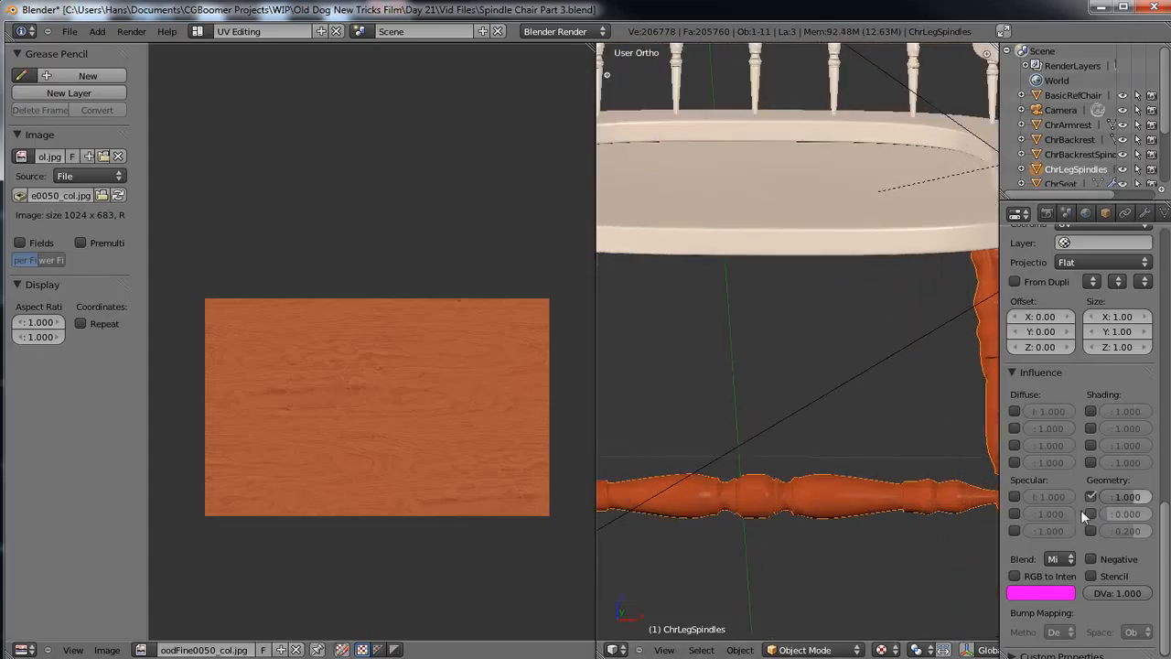
scroll(886, 522, "up", 1)
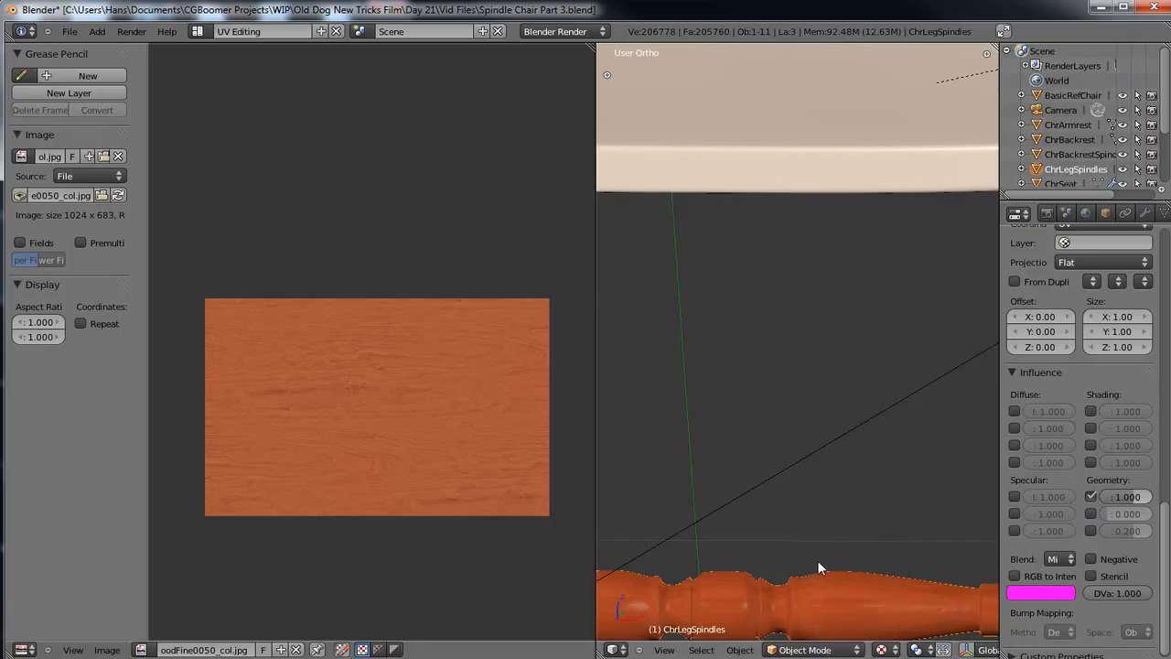
middle_click_drag(817, 560, 754, 335, "shift")
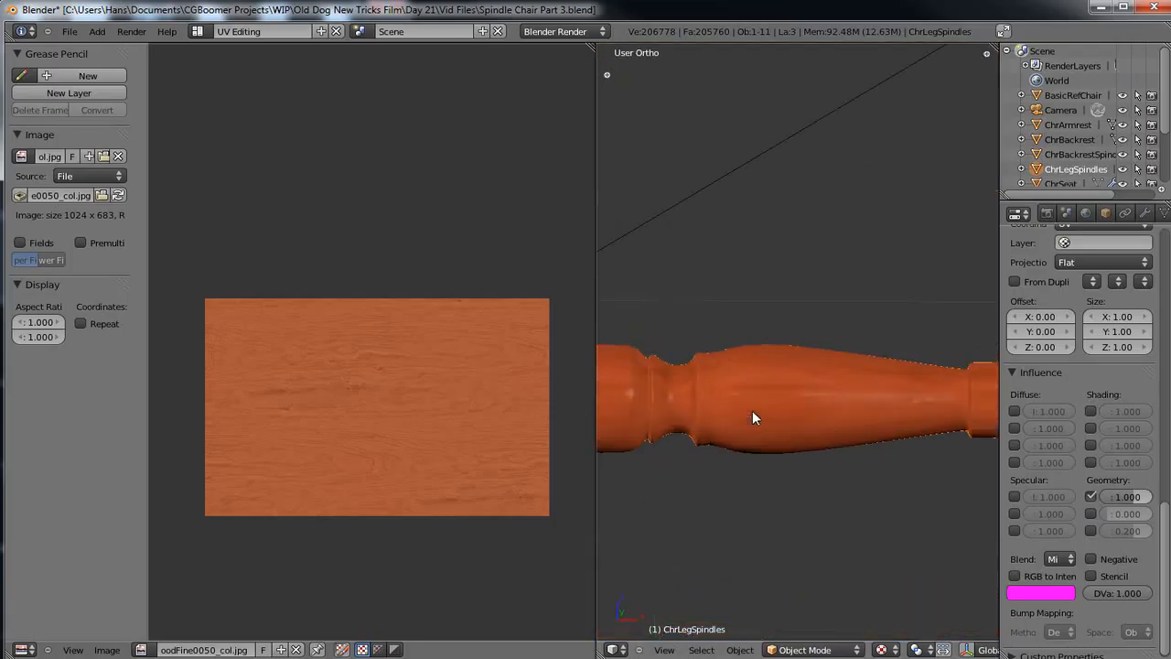
left_click(1090, 496)
scroll(755, 469, "down", 6)
Select the seat spindles object and unwrap its entire mesh in Edit Mode with the standard Unwrap method.
middle_click_drag(750, 426, 784, 396)
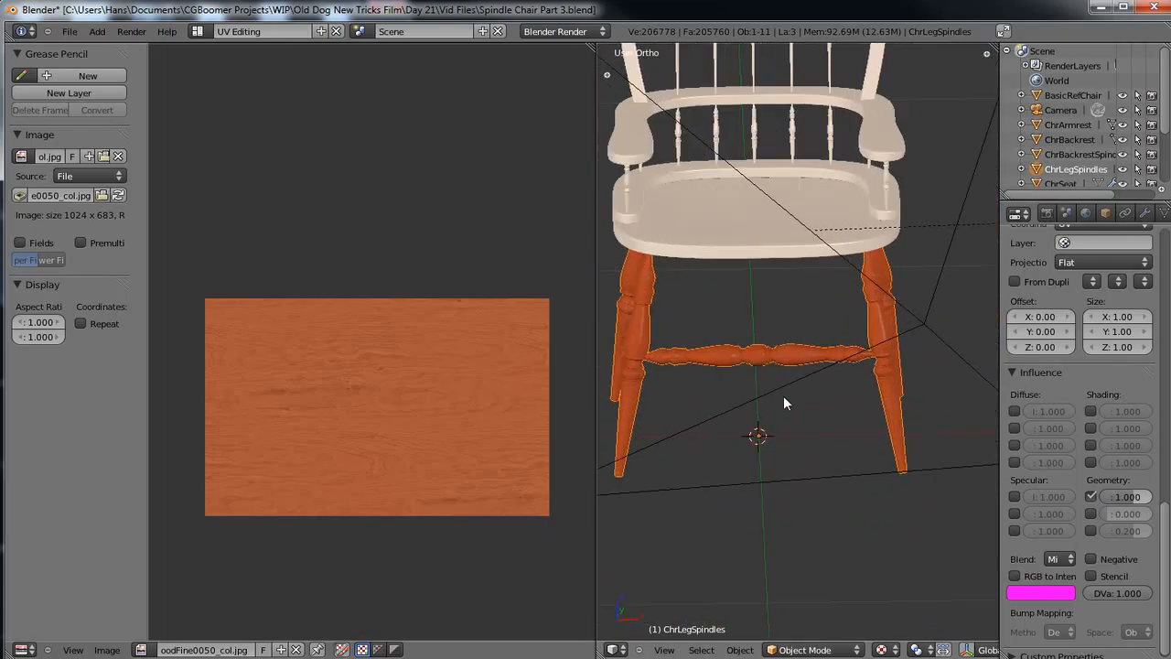
middle_click_drag(784, 442, 822, 360)
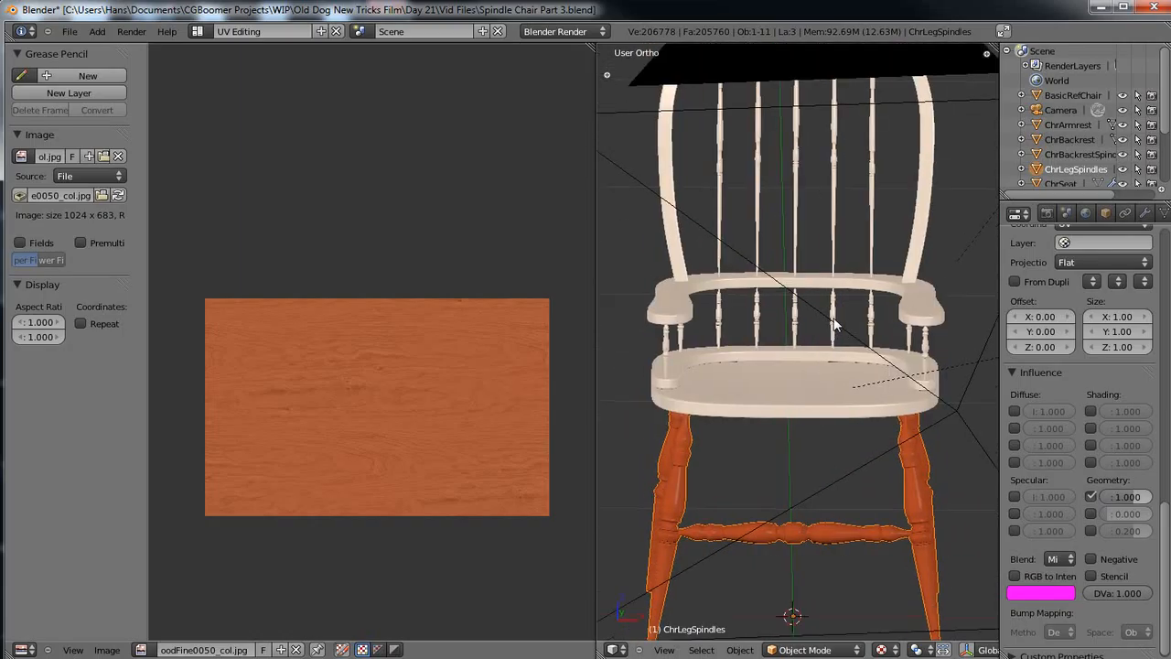
right_click(835, 323)
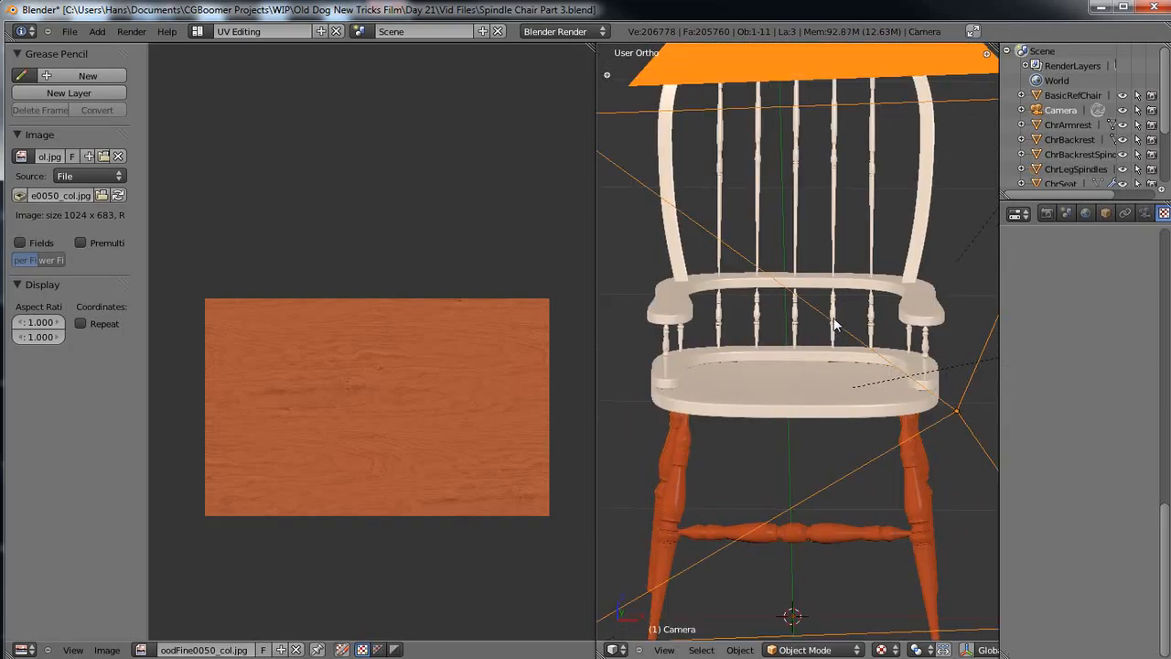
right_click(762, 321)
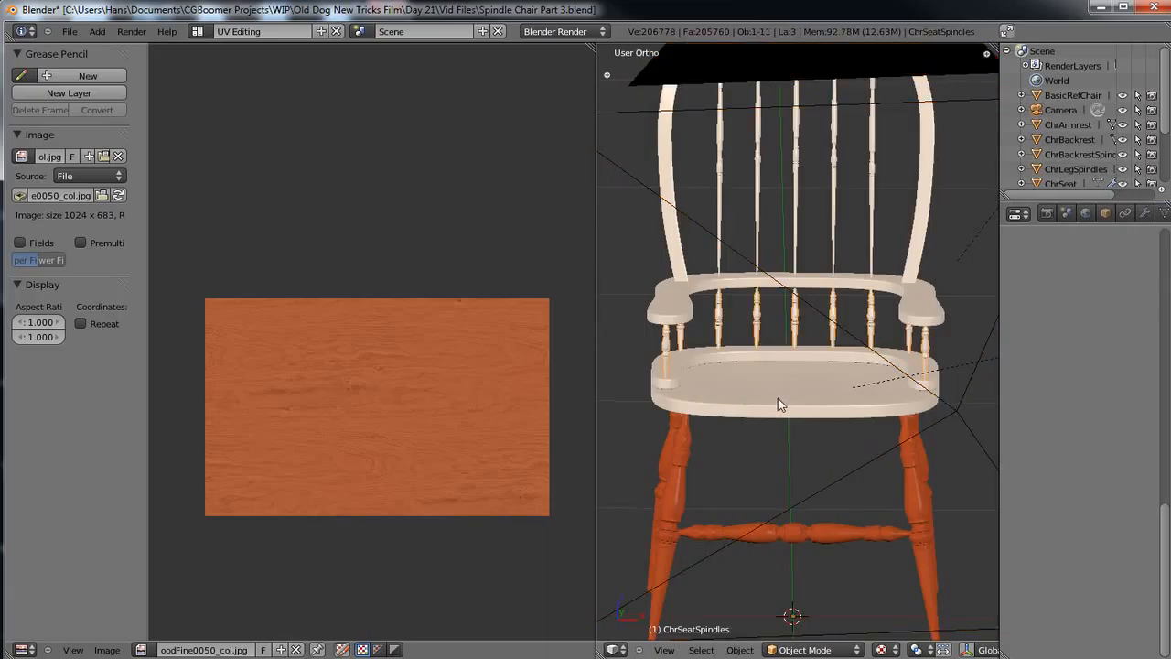
key("Tab")
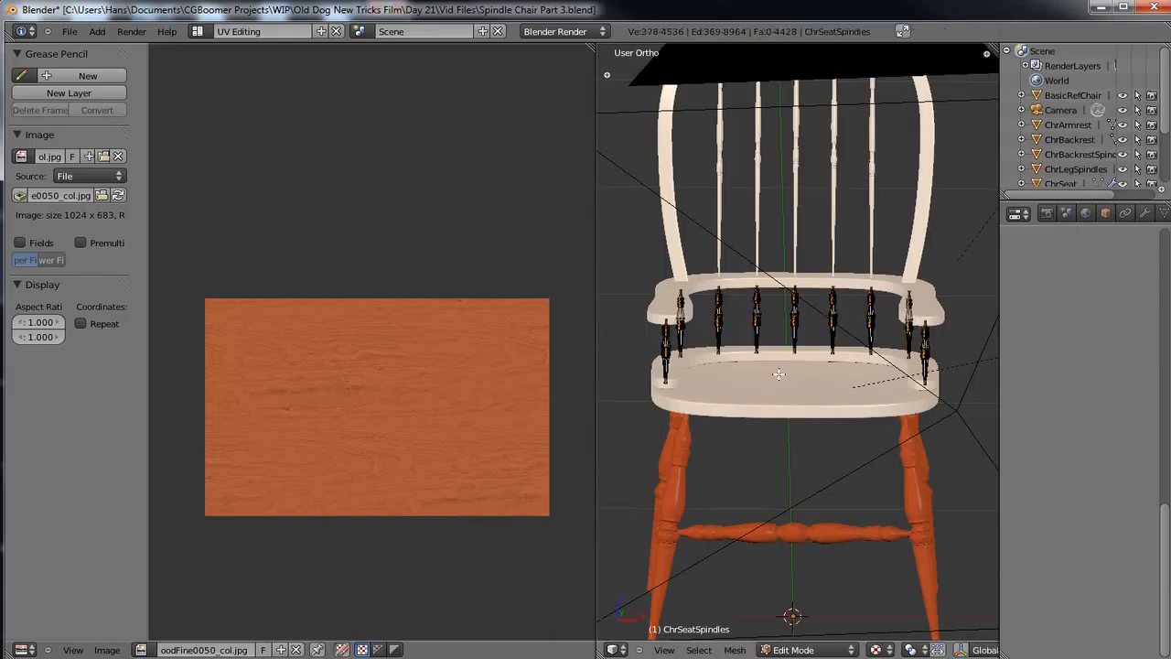
key("u")
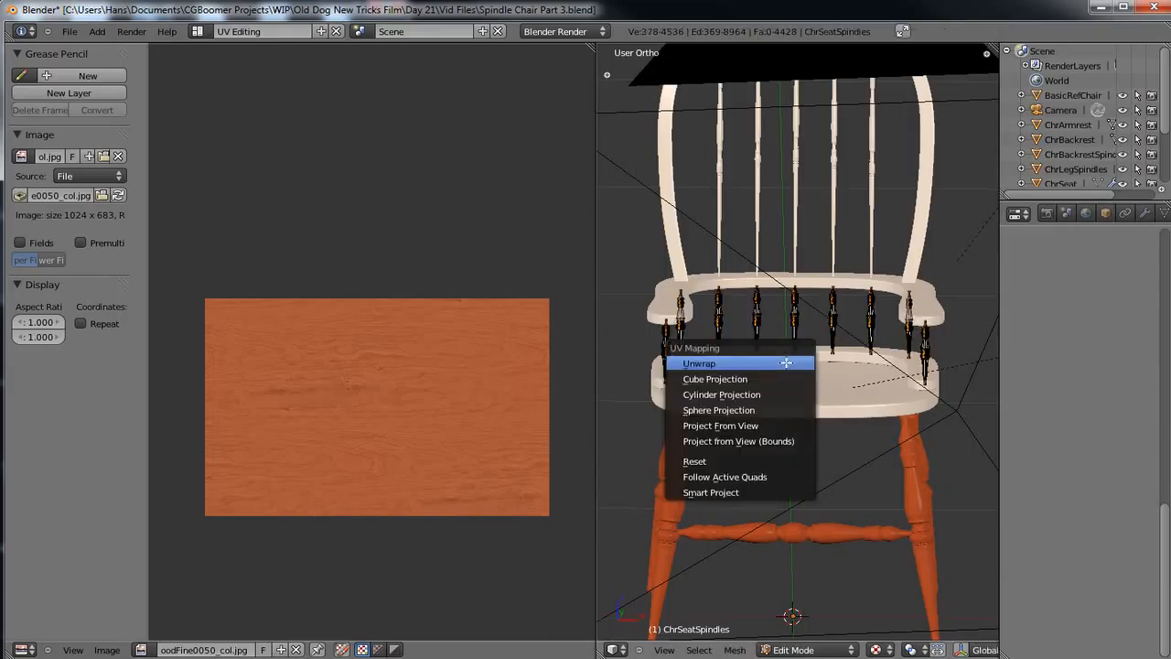
left_click(743, 425)
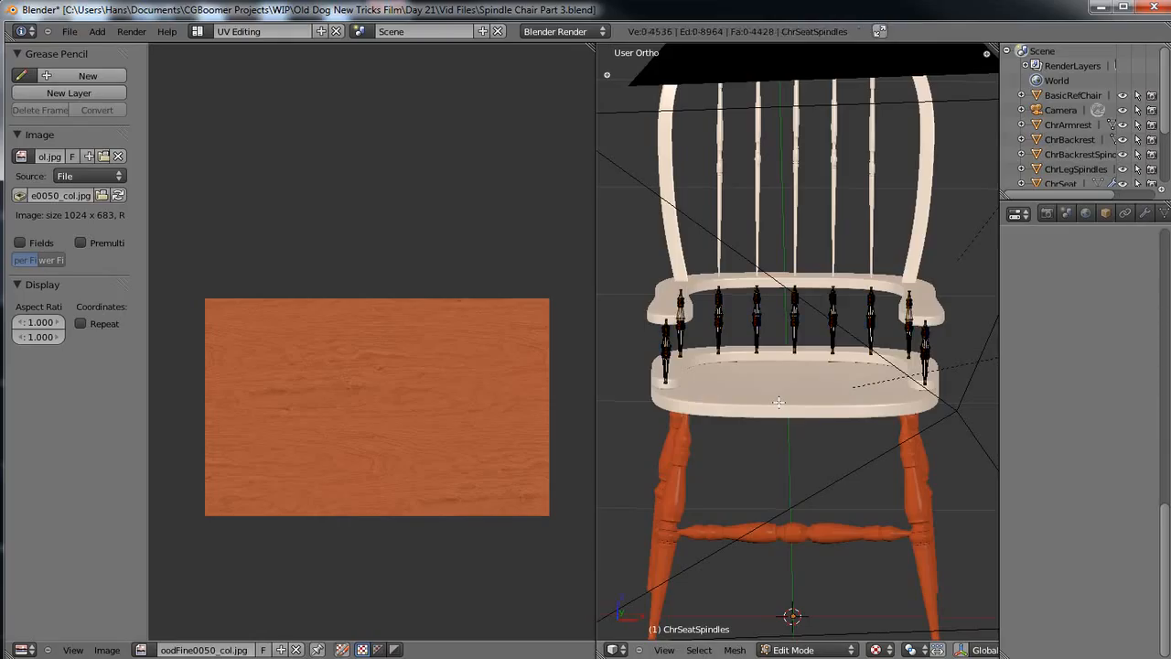
key("a")
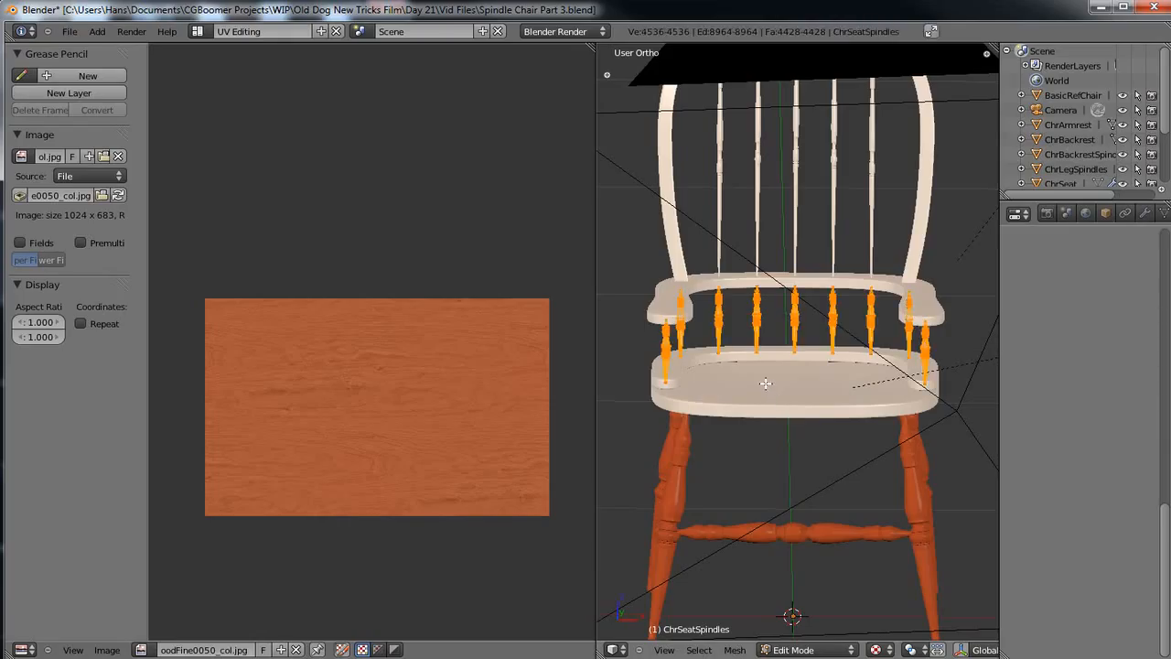
key("u")
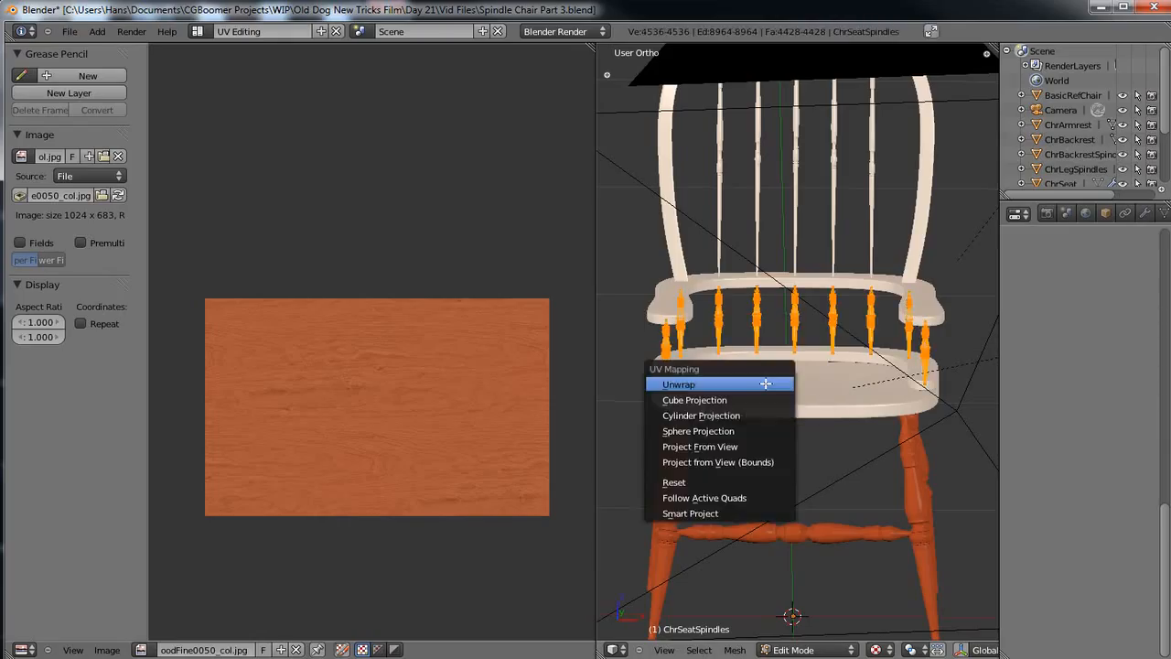
left_click(765, 384)
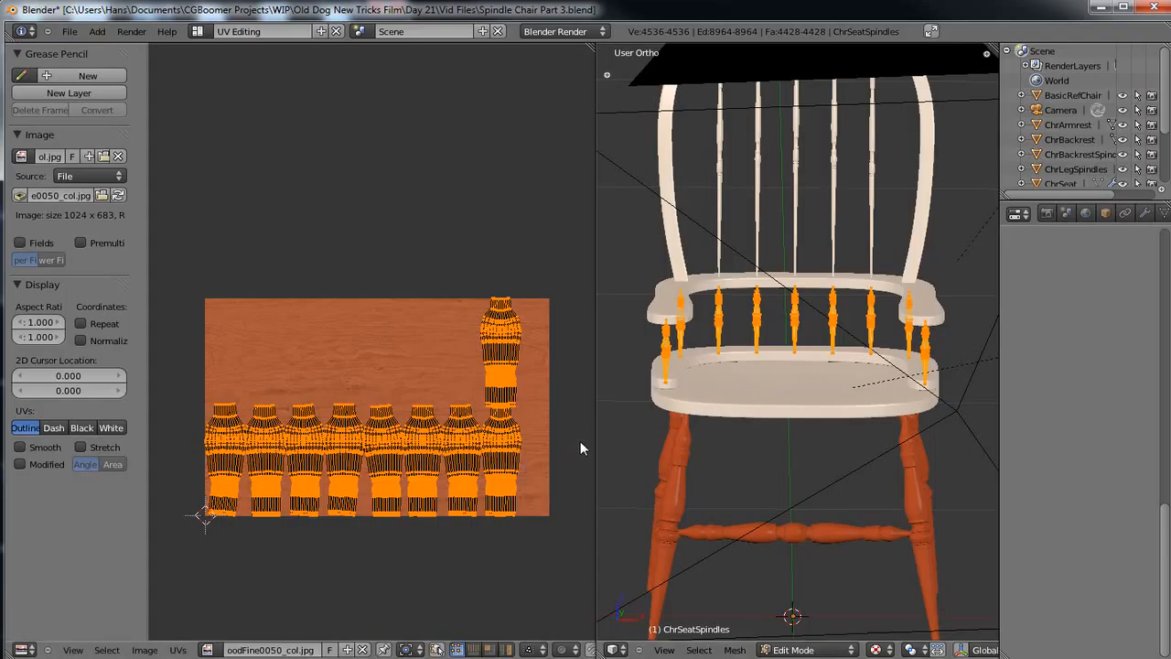
Rotate all the seat spindle UV islands by 90 degrees to align them with the wood grain.
key("r")
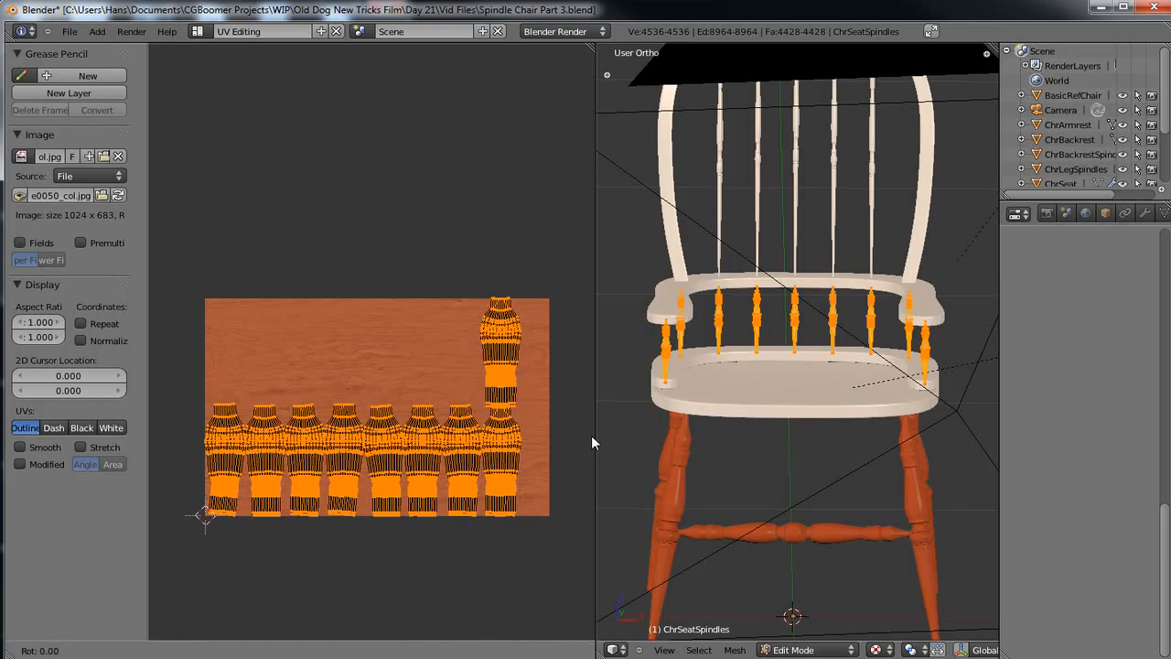
type("90")
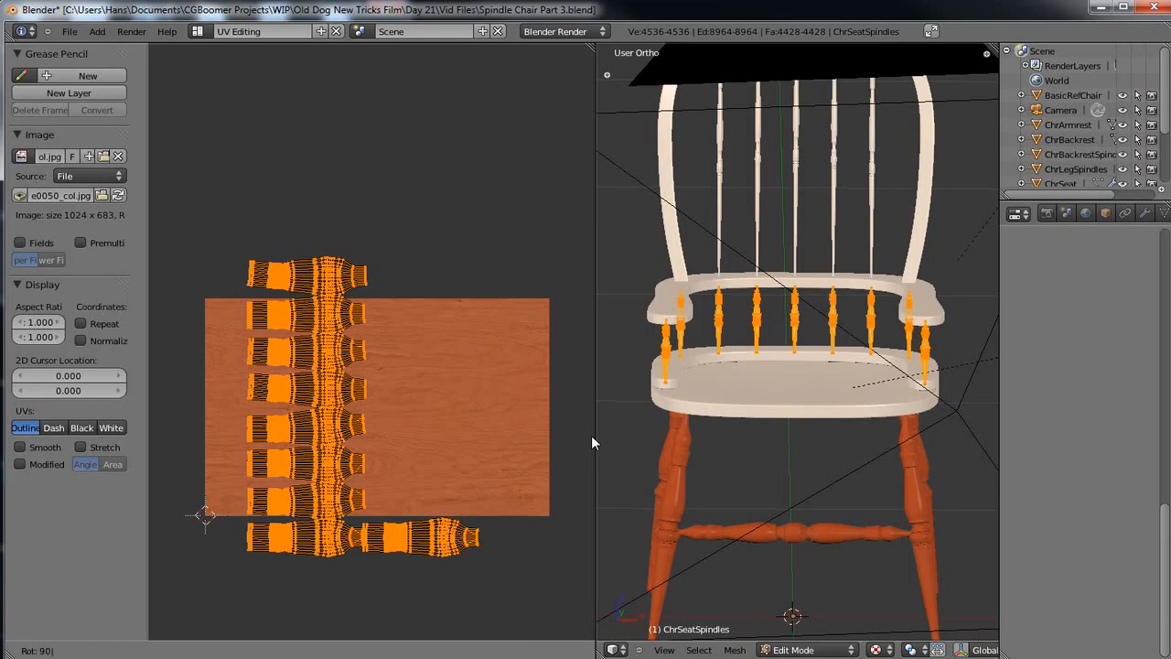
key("Return")
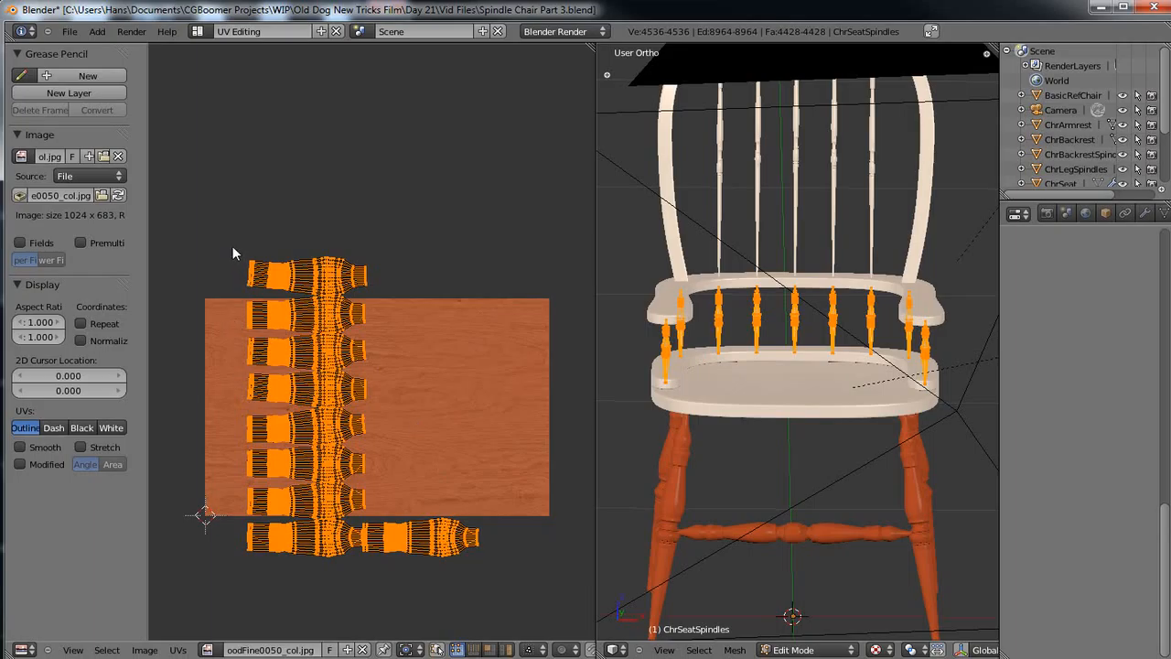
Select the upper five spindle UV islands and move them onto the right half of the wood image.
key("a")
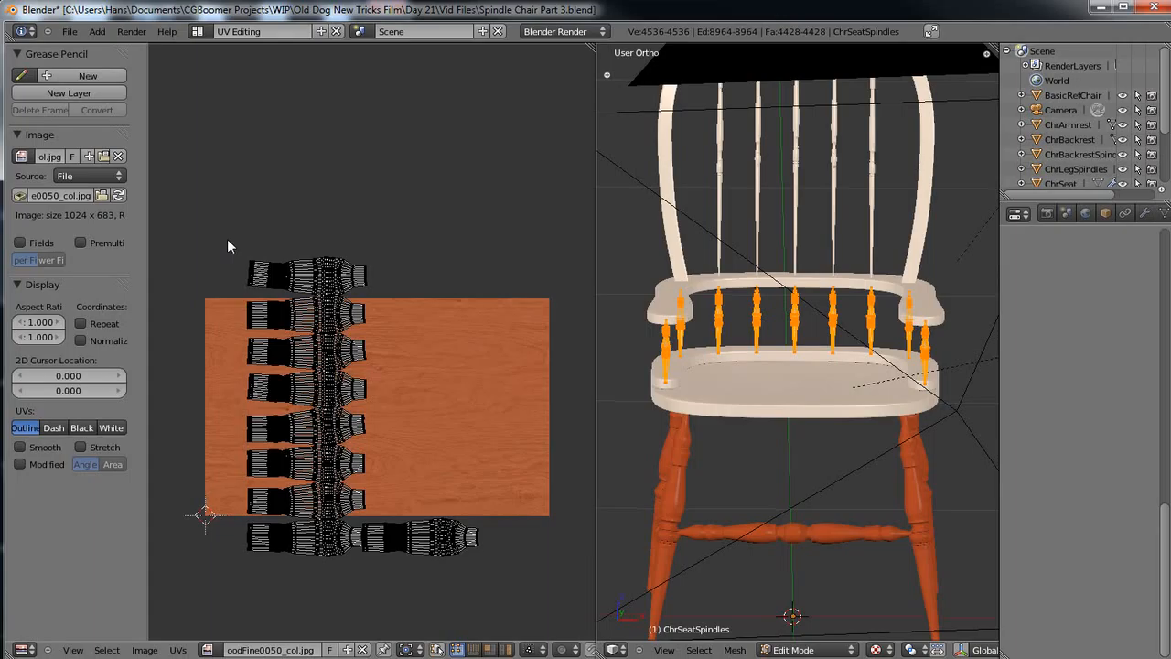
key("b")
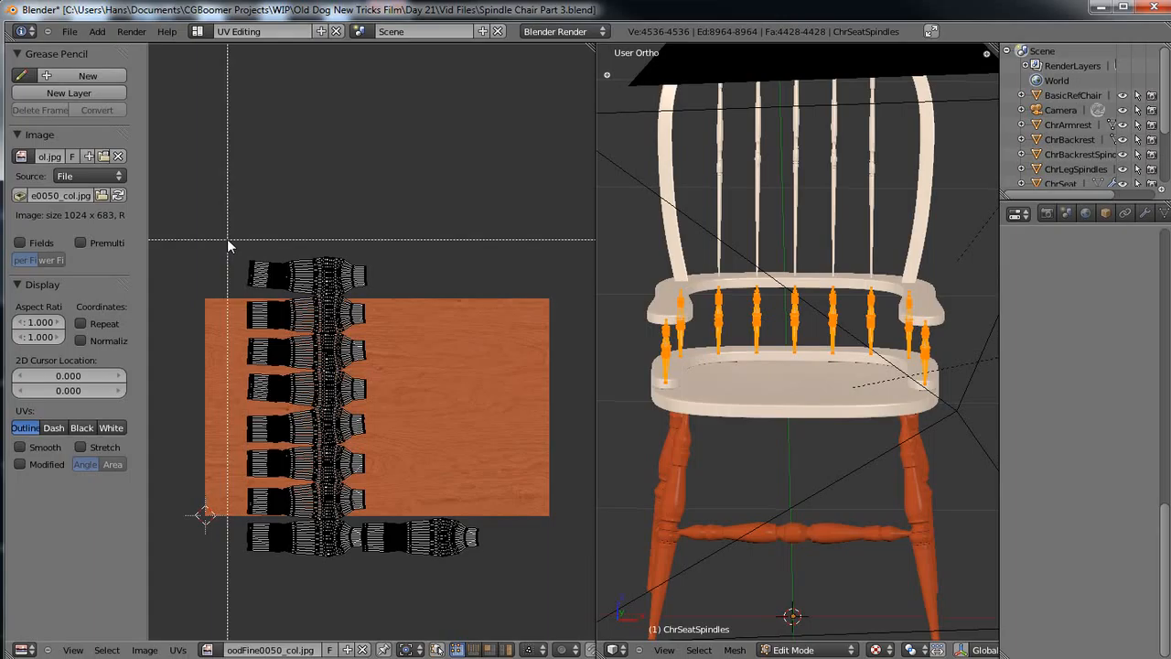
left_click_drag(227, 239, 342, 178)
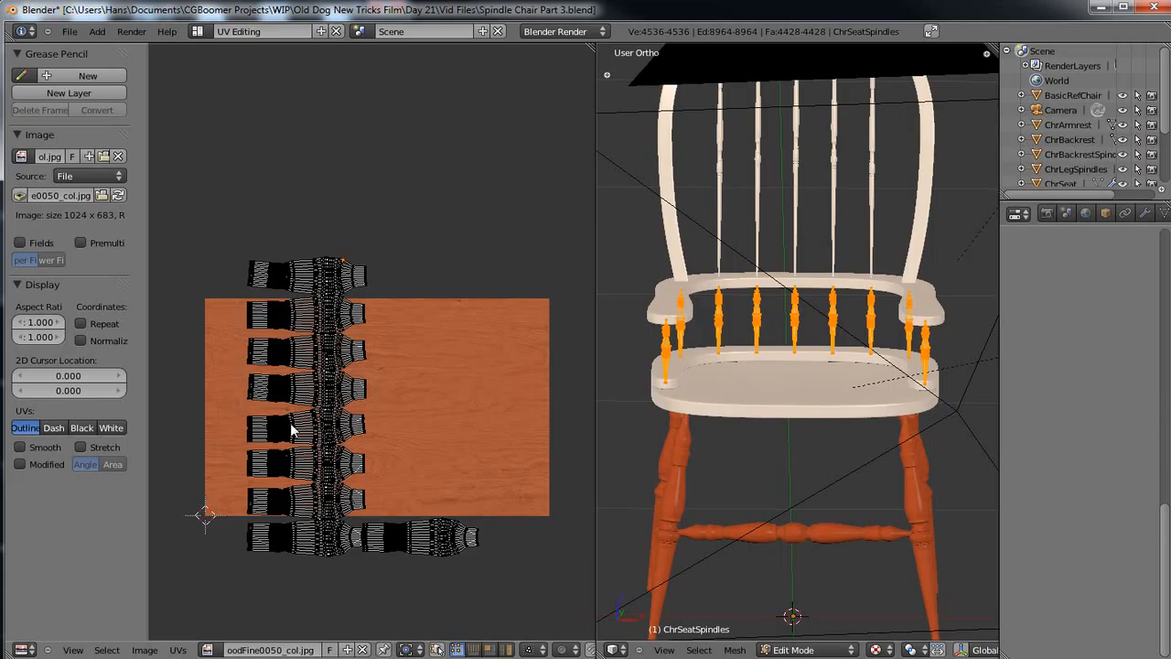
key("l")
key("b")
left_click_drag(227, 203, 385, 414)
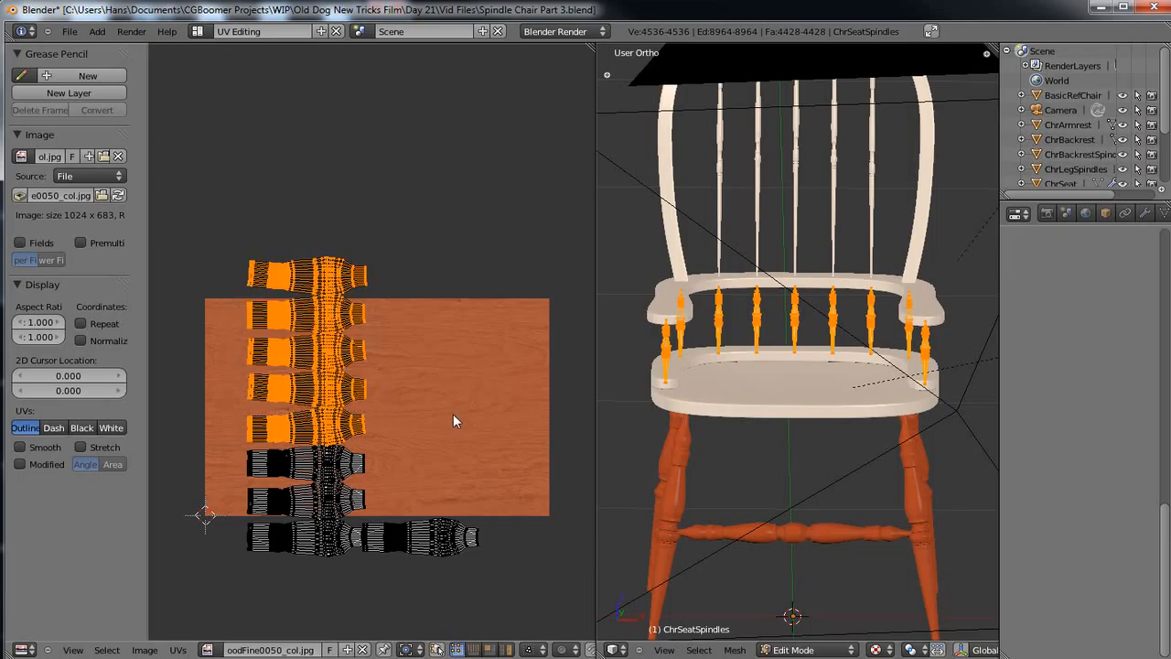
key("g")
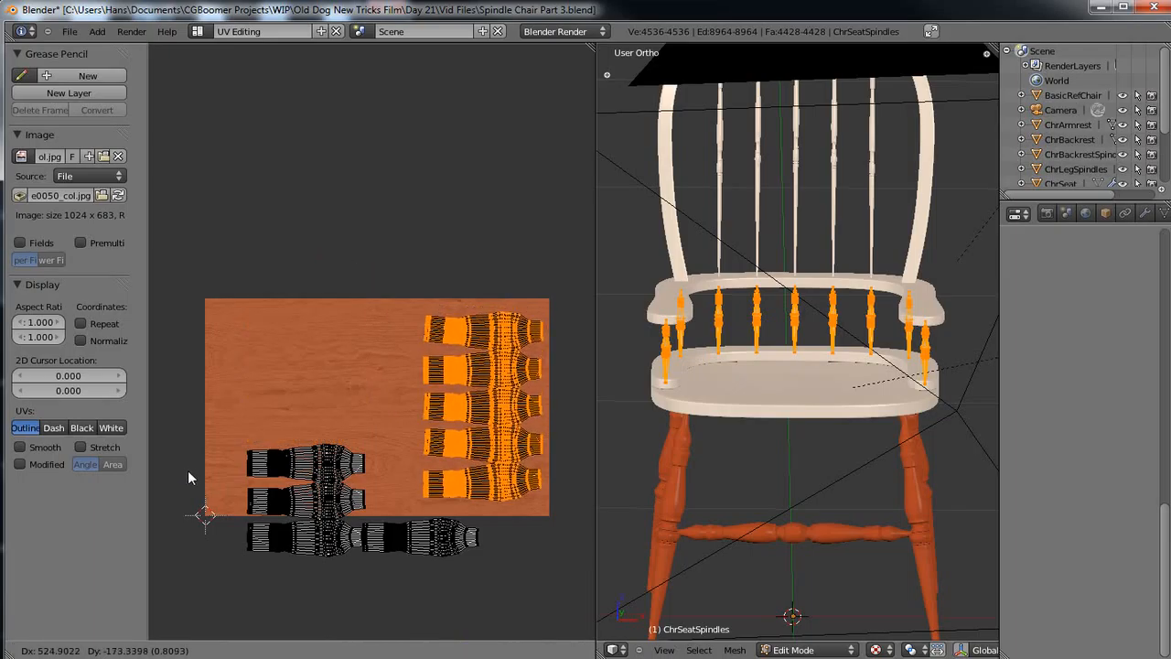
left_click(178, 471)
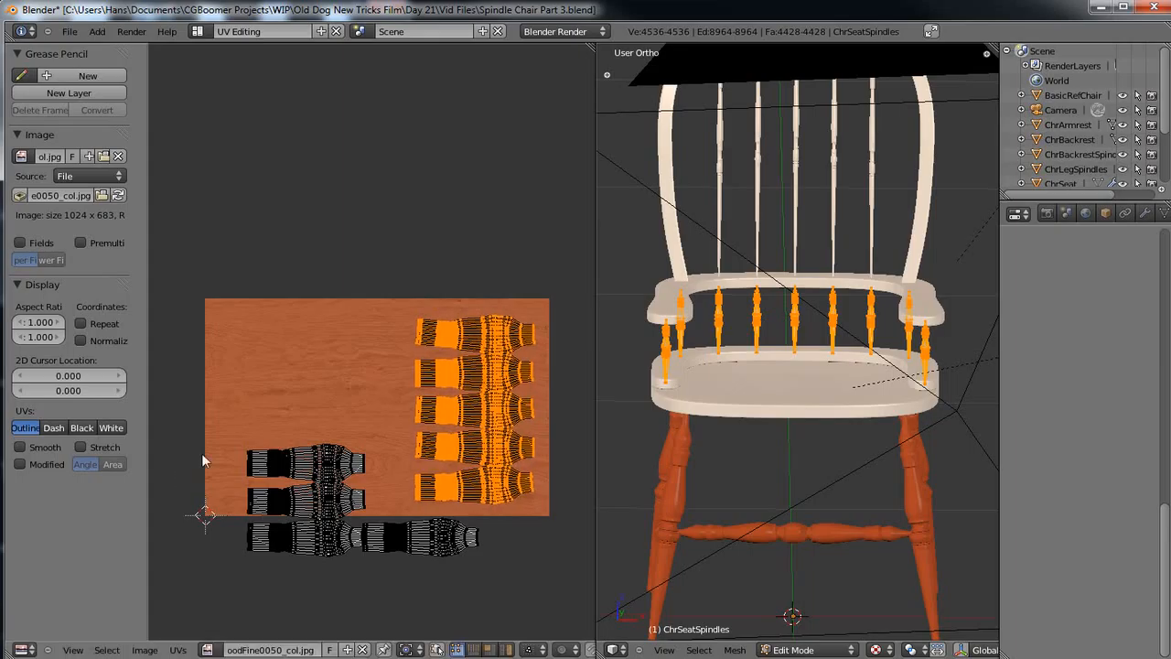
Move the single UV island protruding from the lowest row to the upper left area of the wood image.
right_click(418, 550)
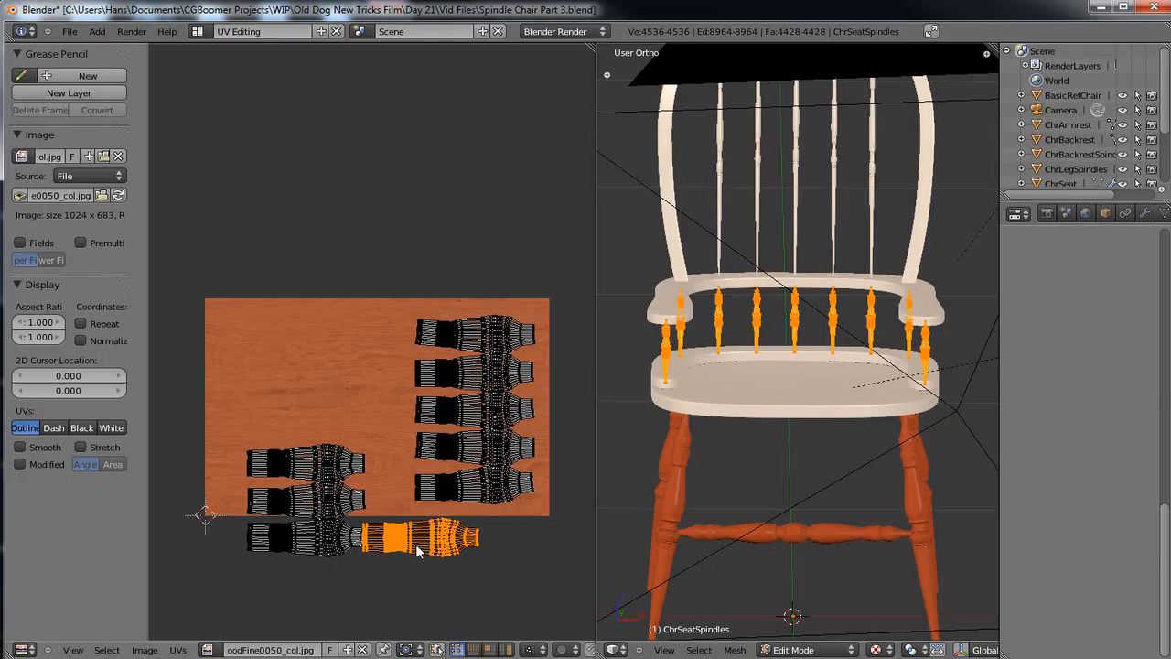
key("g")
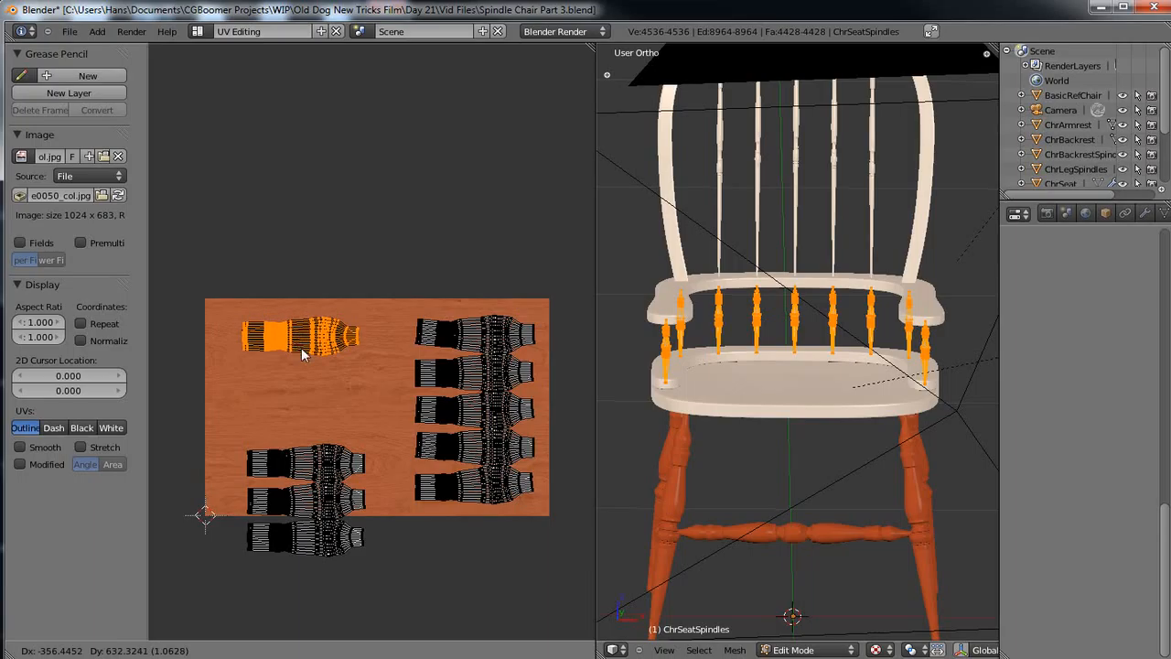
left_click(304, 352)
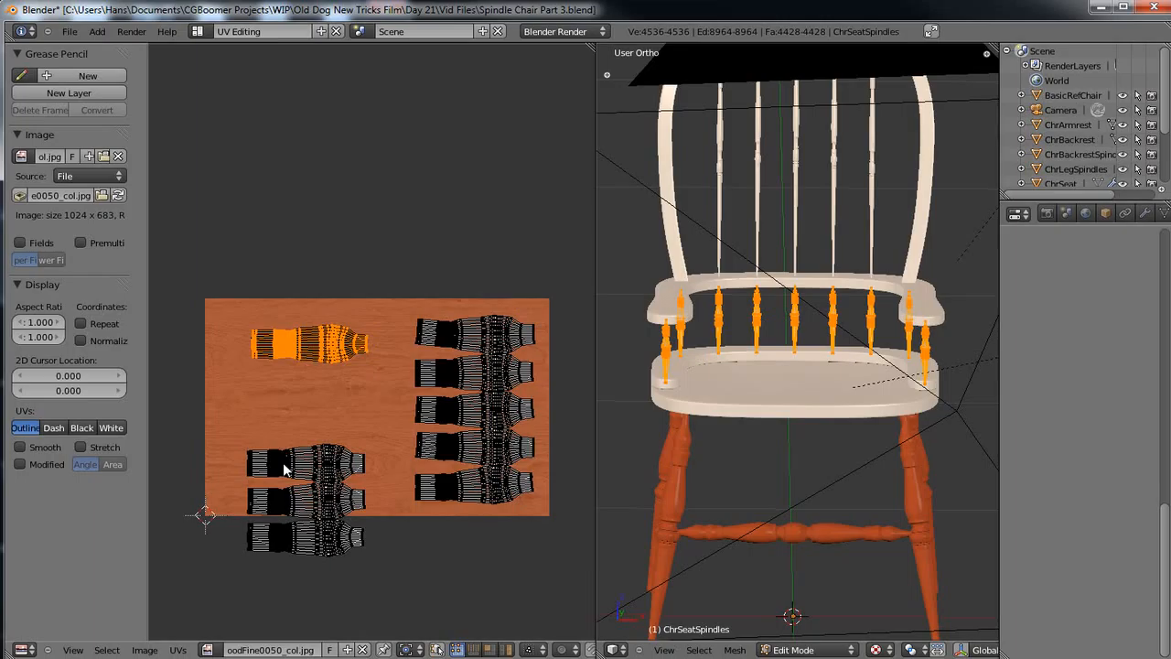
Box-select the remaining three UV islands and move them fully inside the wood image, below the single island.
key("a")
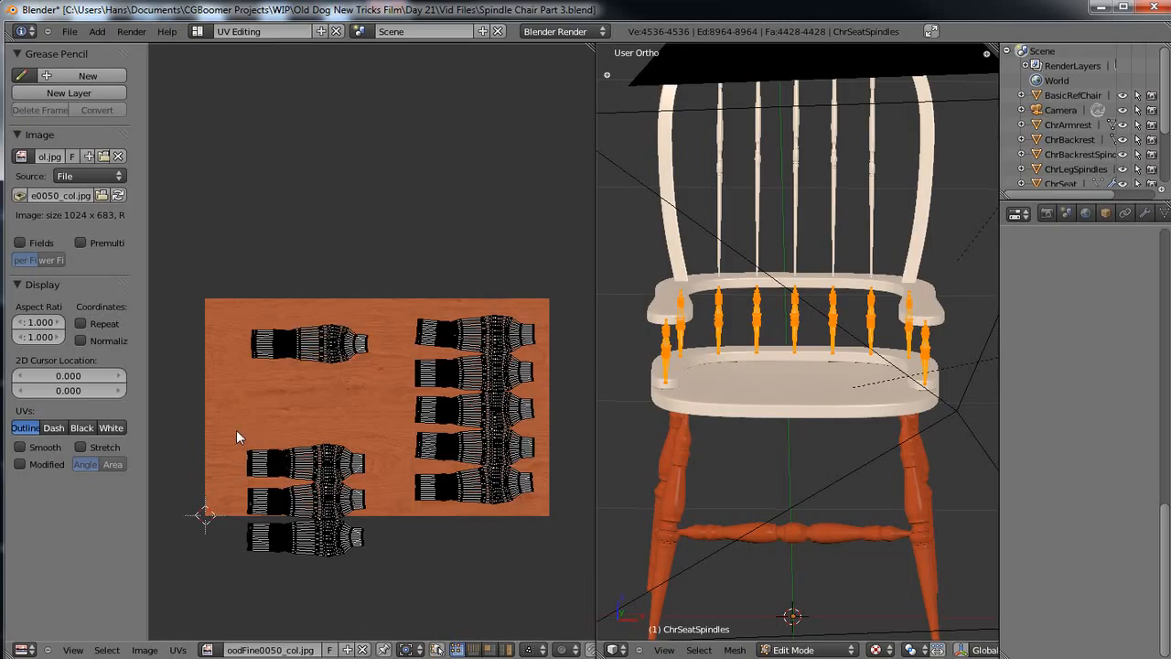
key("b")
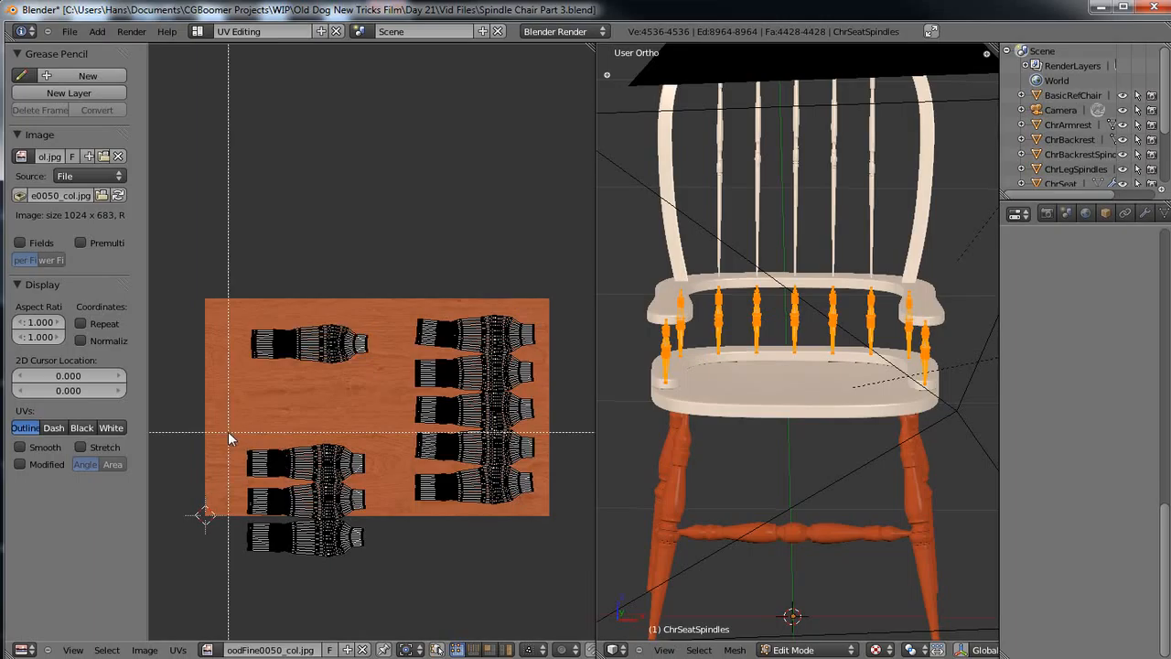
left_click_drag(227, 421, 379, 591)
key("g")
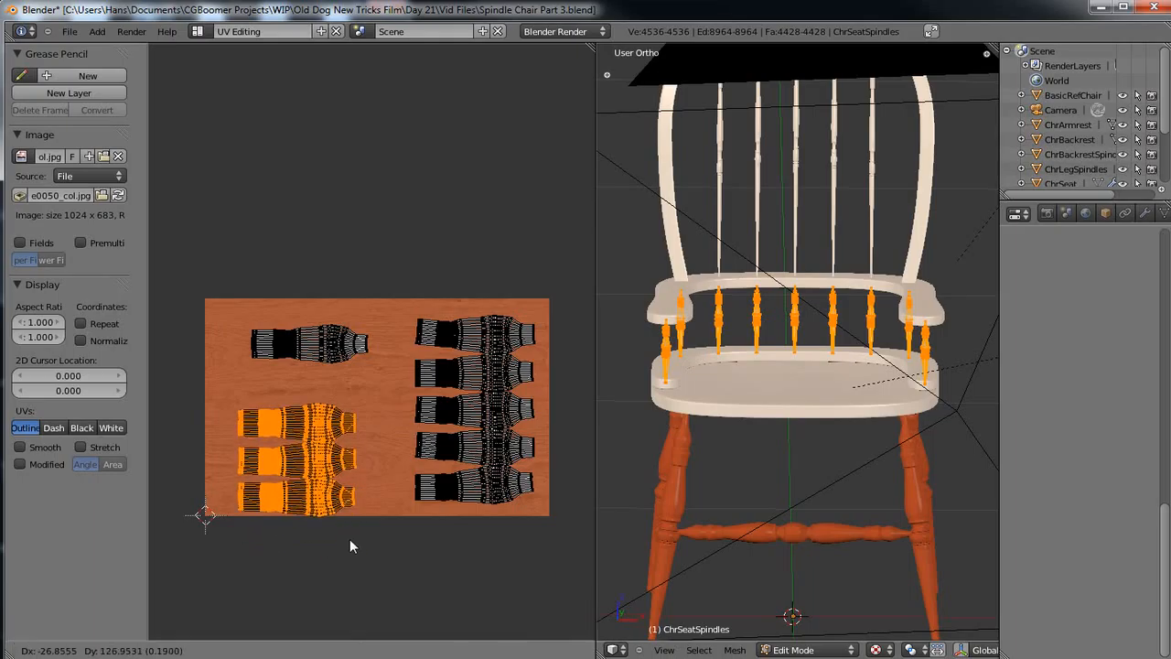
left_click(365, 533)
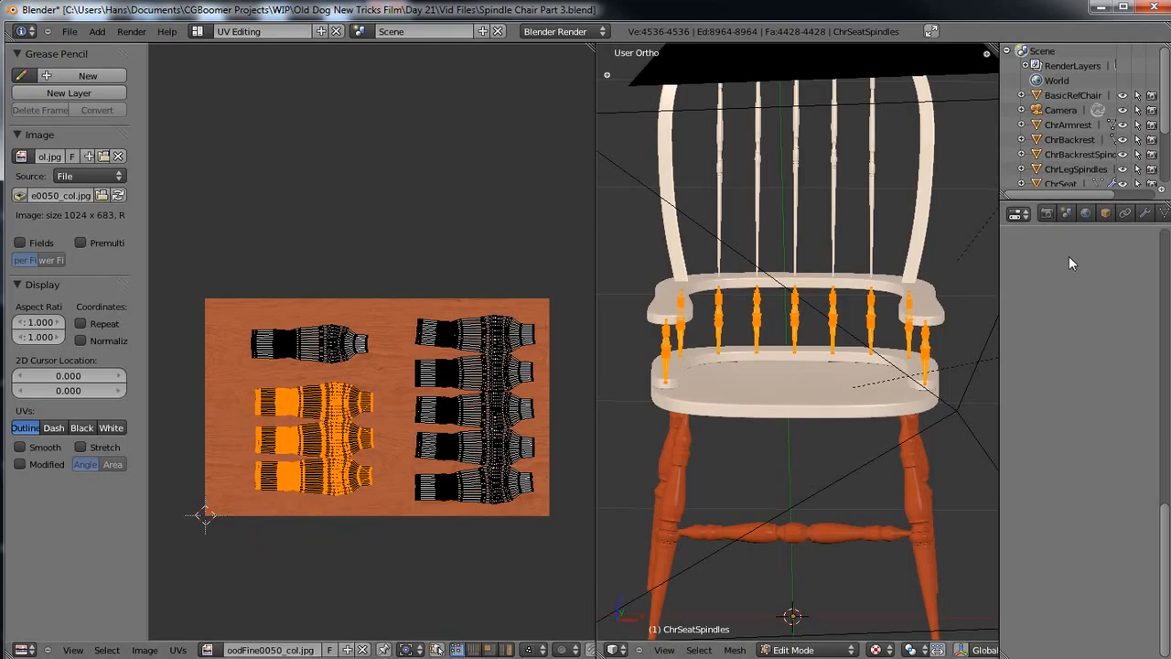
Assign the existing Wood material to the seat spindles.
scroll(1144, 216, "down", 2)
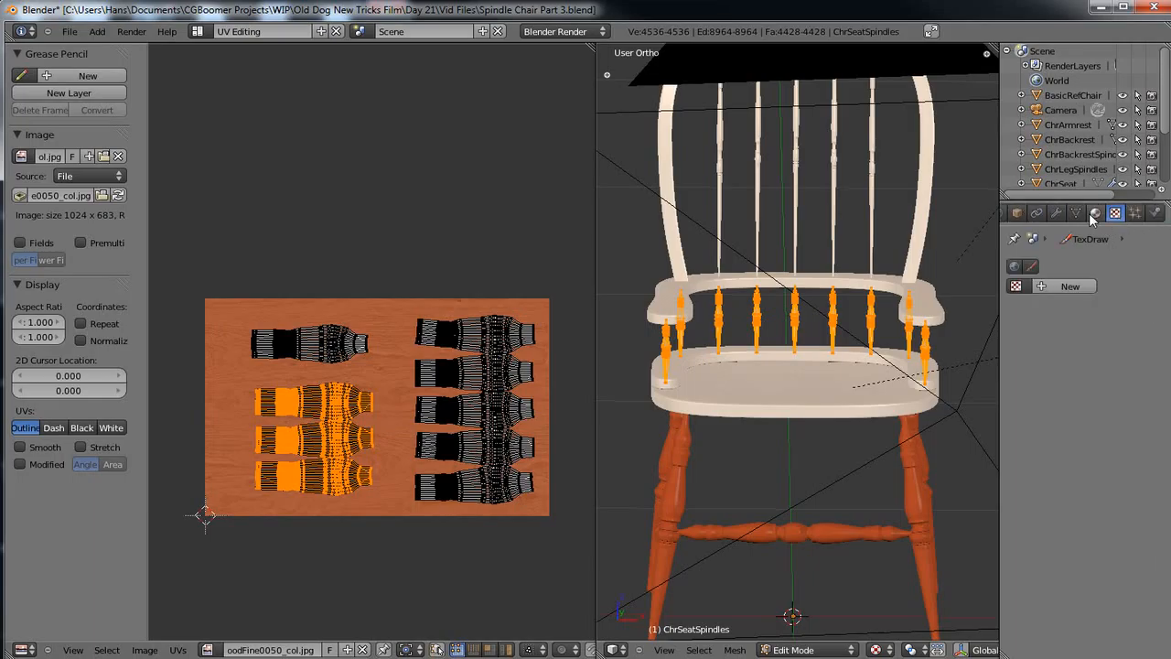
left_click(1095, 213)
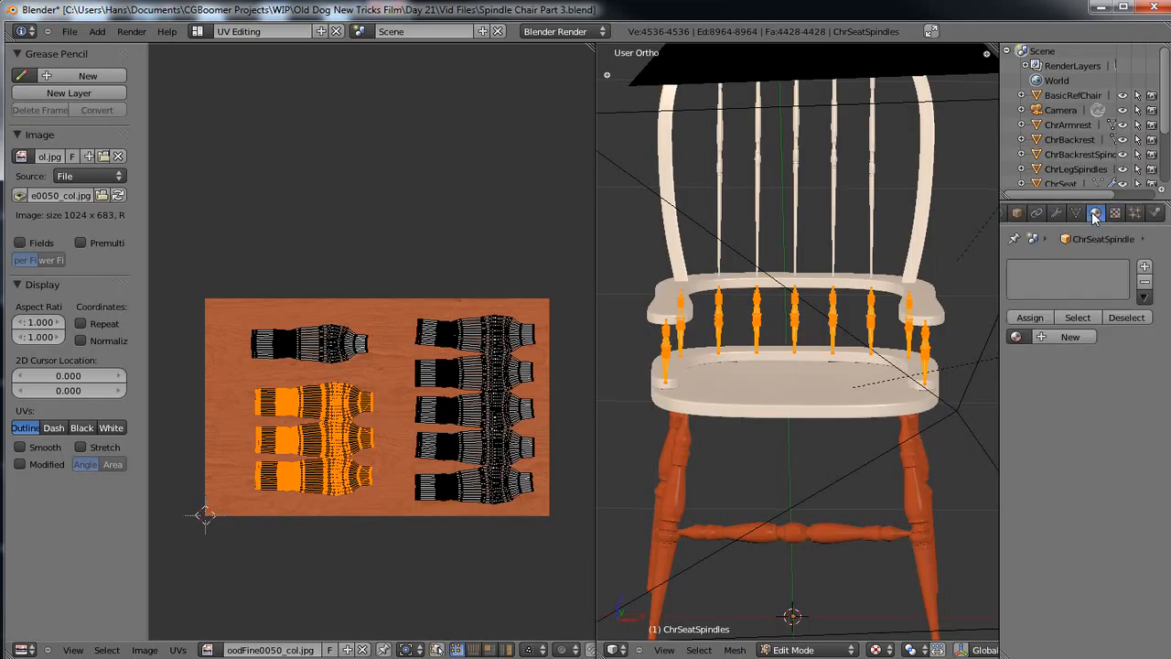
left_click(1016, 336)
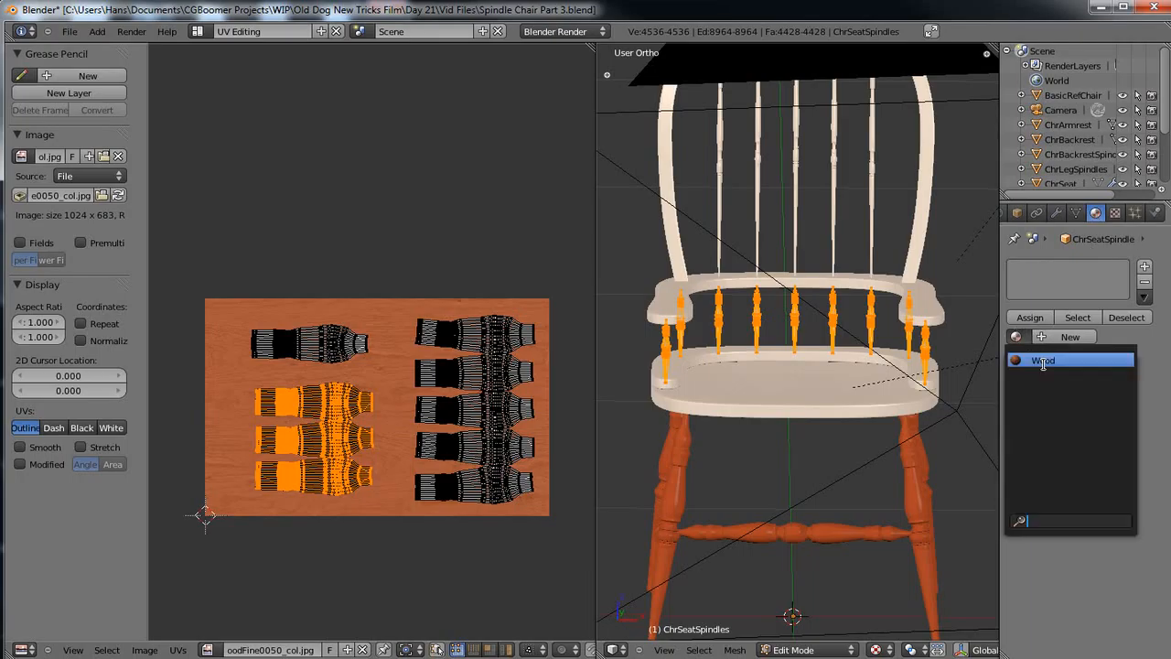
left_click(1043, 361)
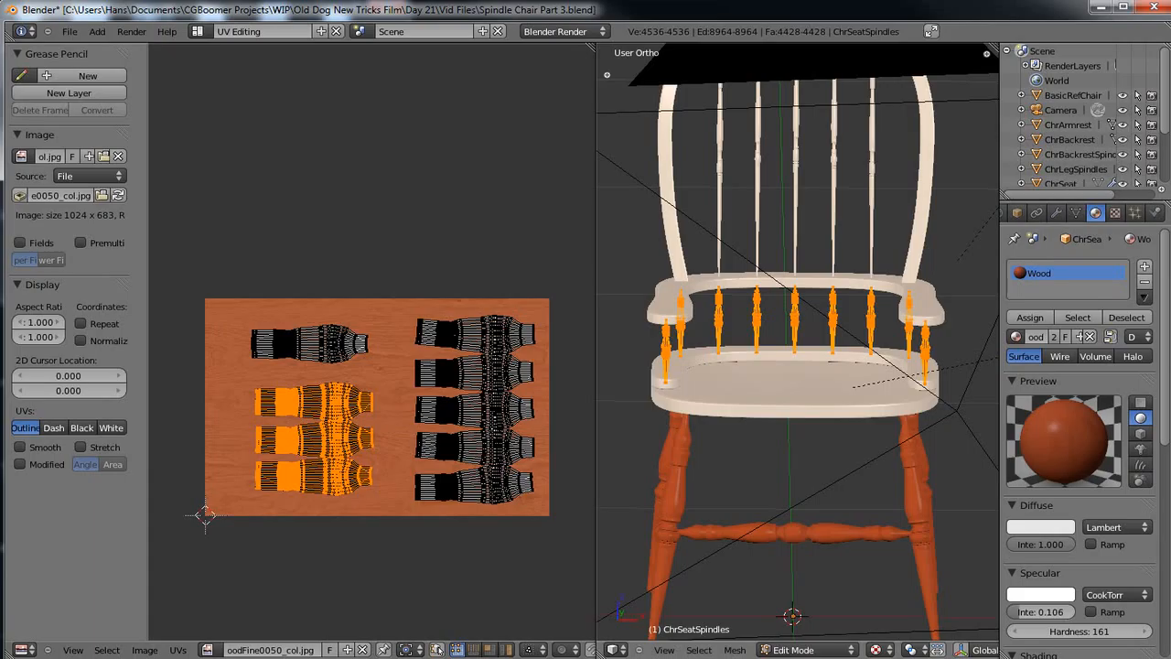
Return the seat spindles to Object Mode to check the wood texture and save the blend file.
key("Tab")
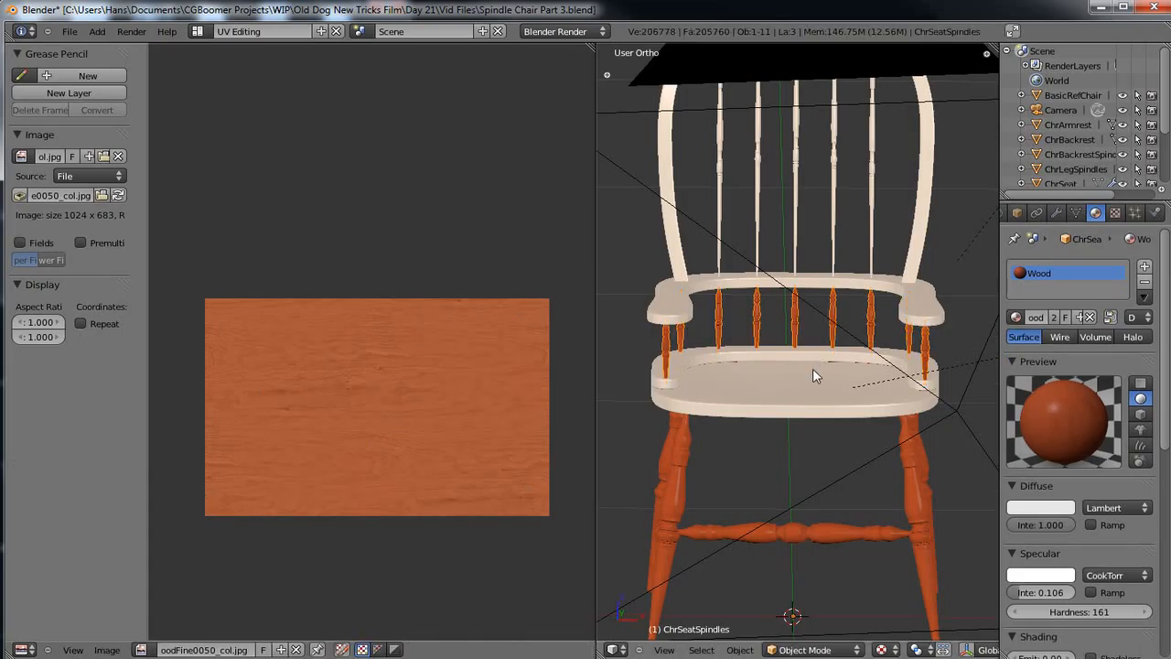
key("Tab")
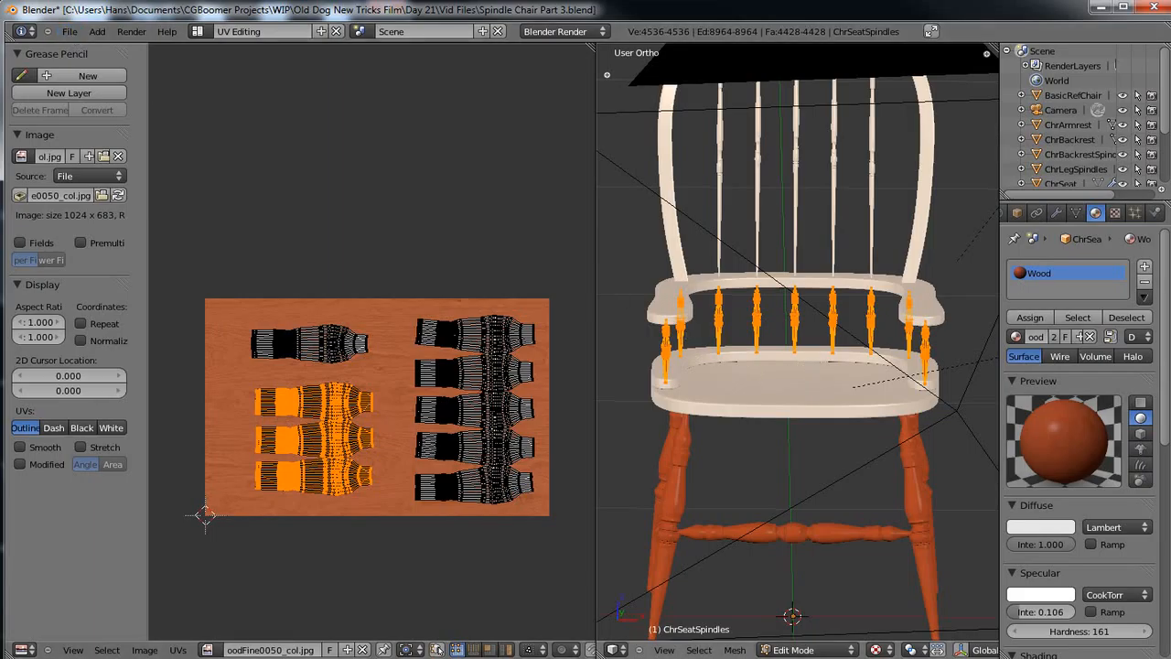
key("Tab")
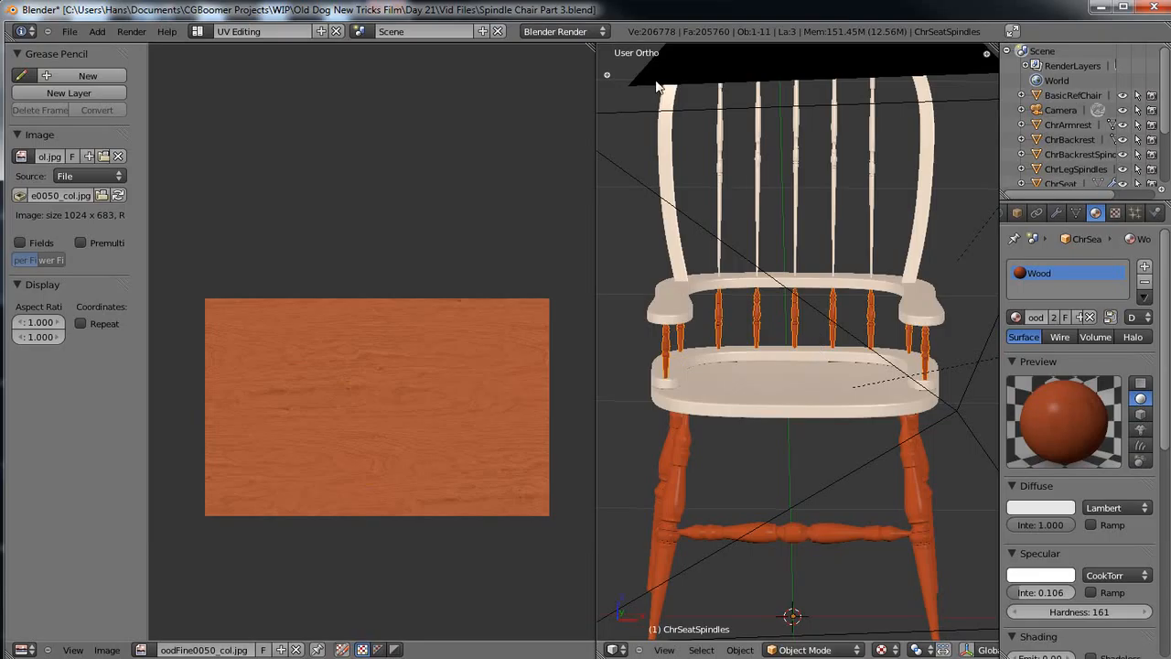
left_click(72, 34)
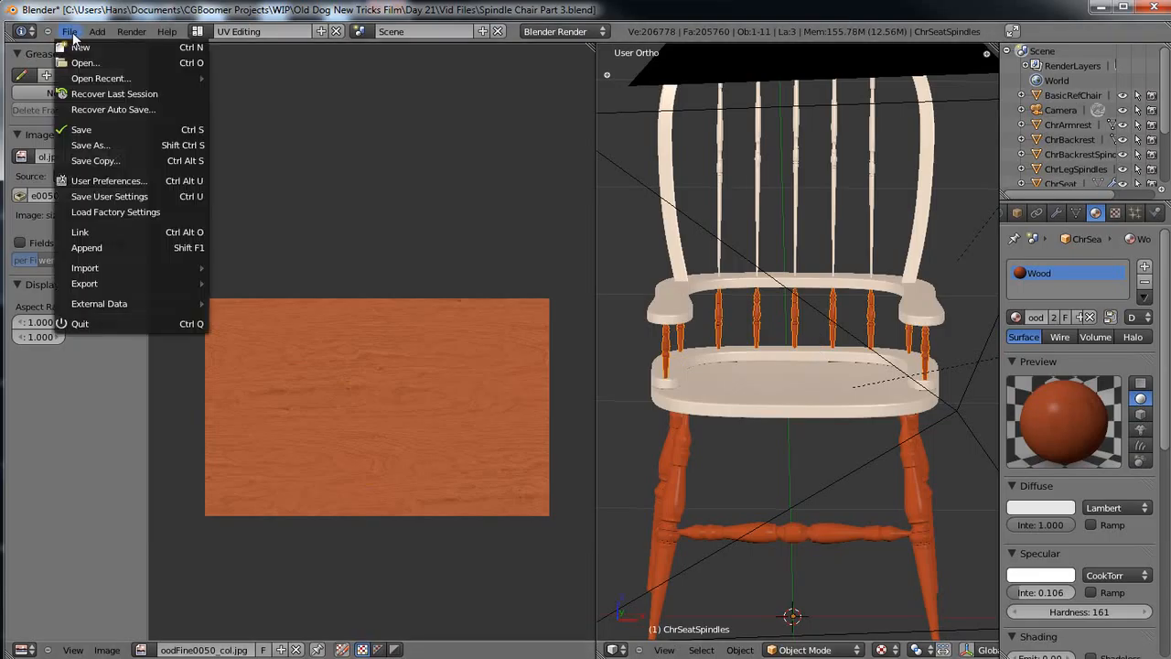
left_click(102, 131)
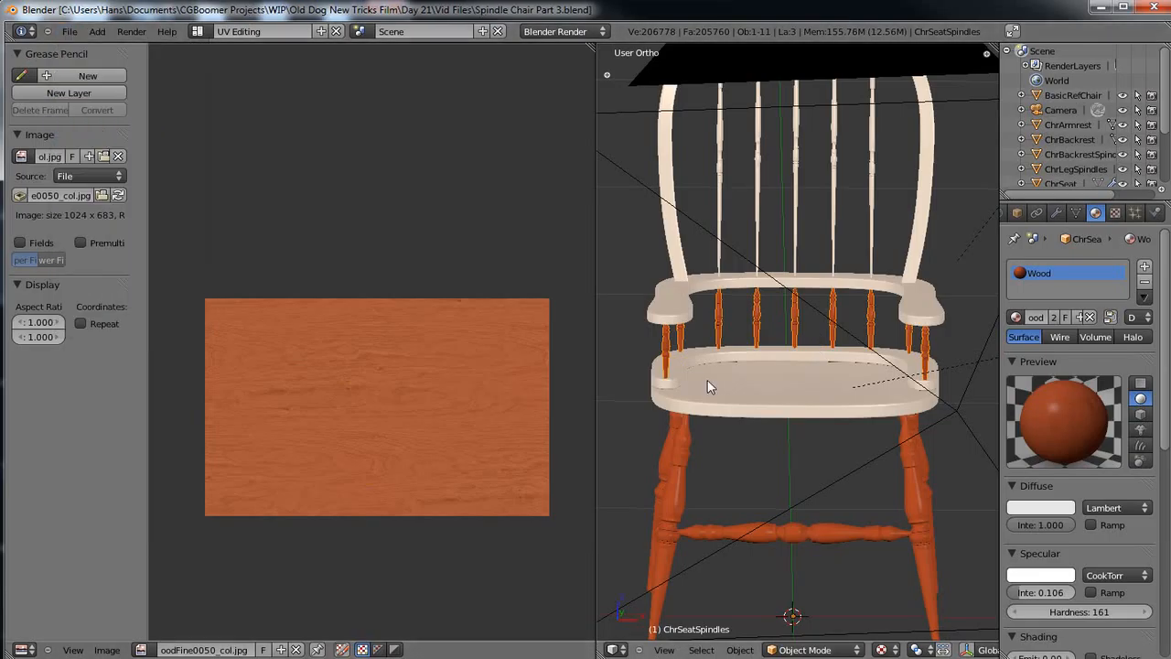
Assign the existing Wood material to the backrest spindles.
middle_click_drag(793, 261, 774, 373, "shift")
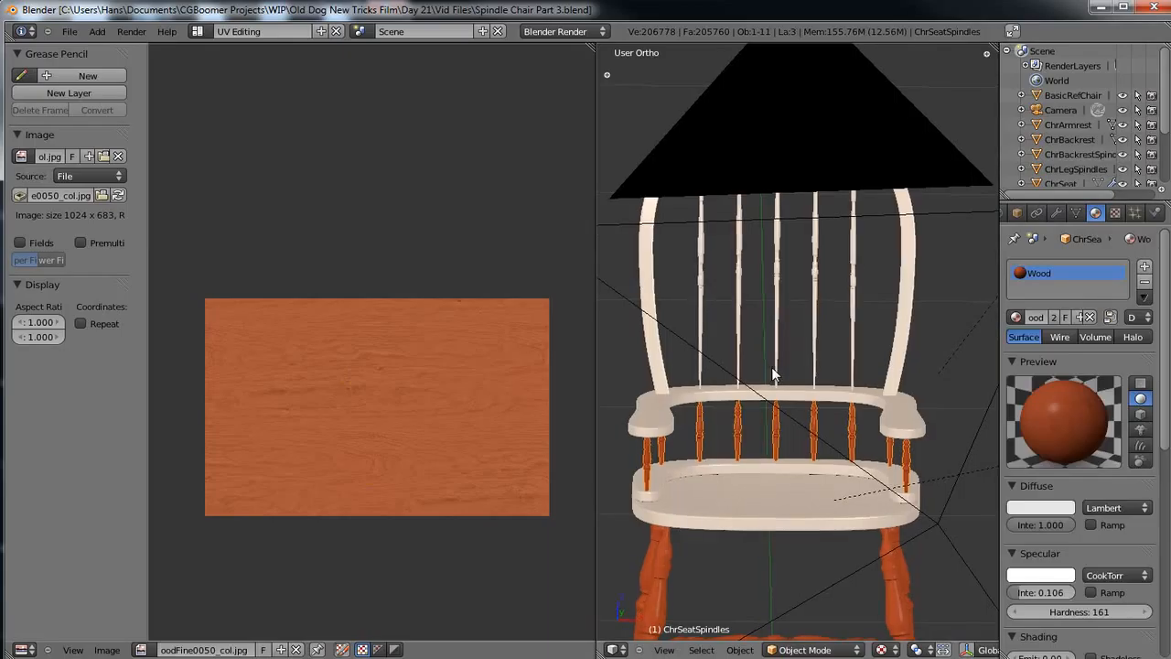
right_click(814, 318)
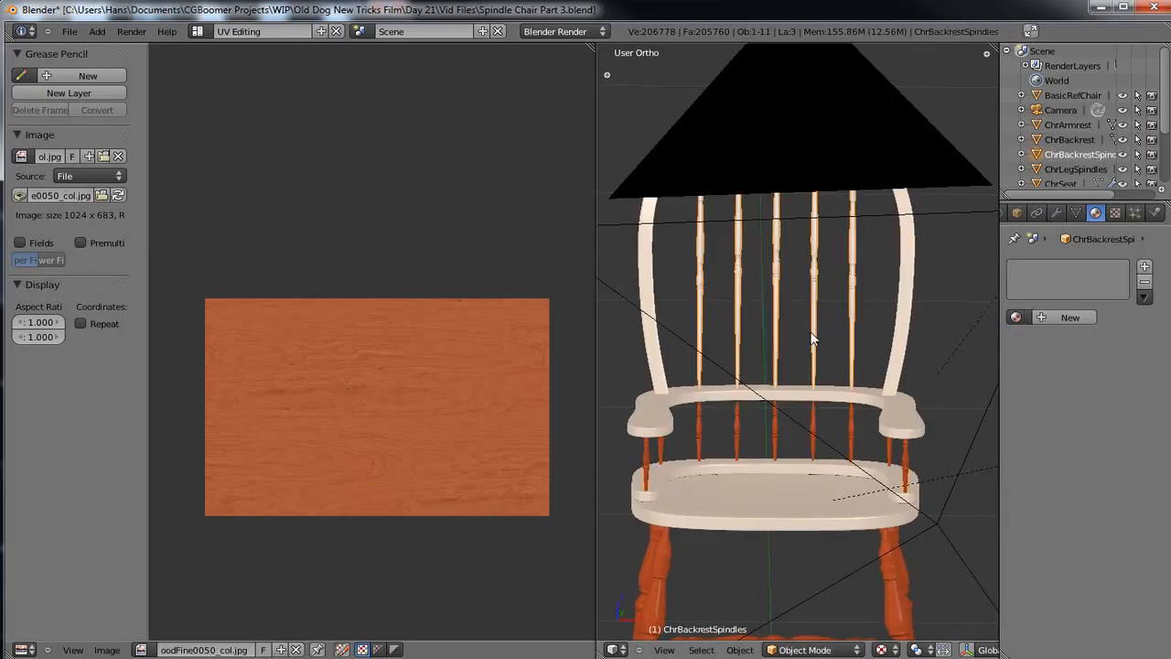
left_click(1014, 317)
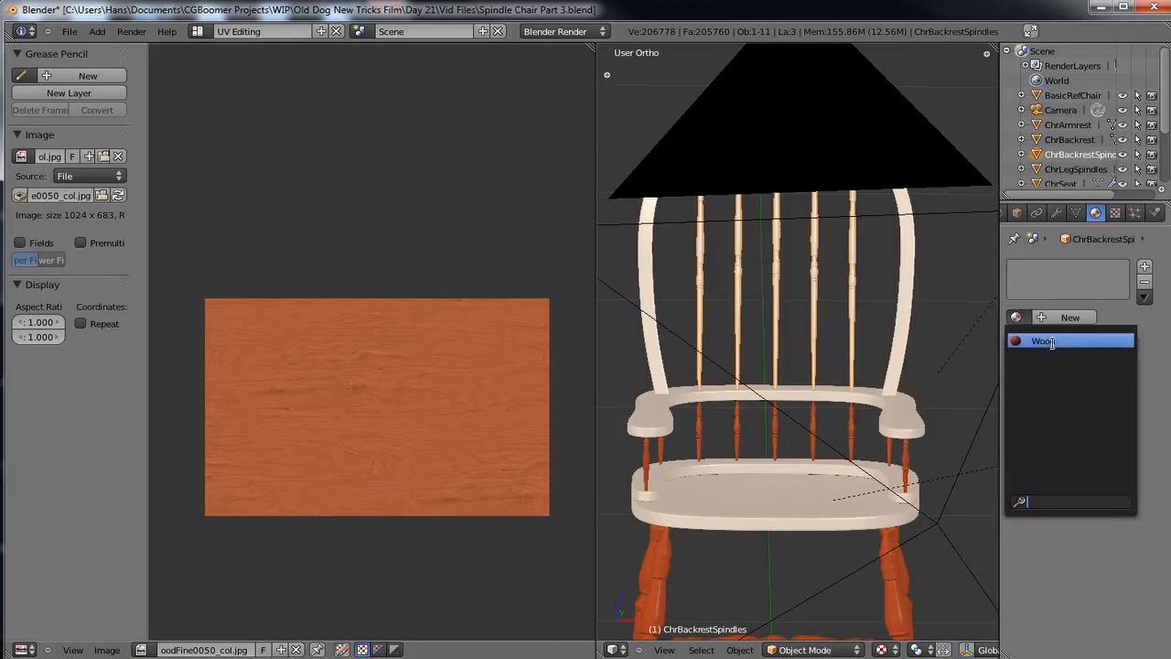
left_click(1048, 341)
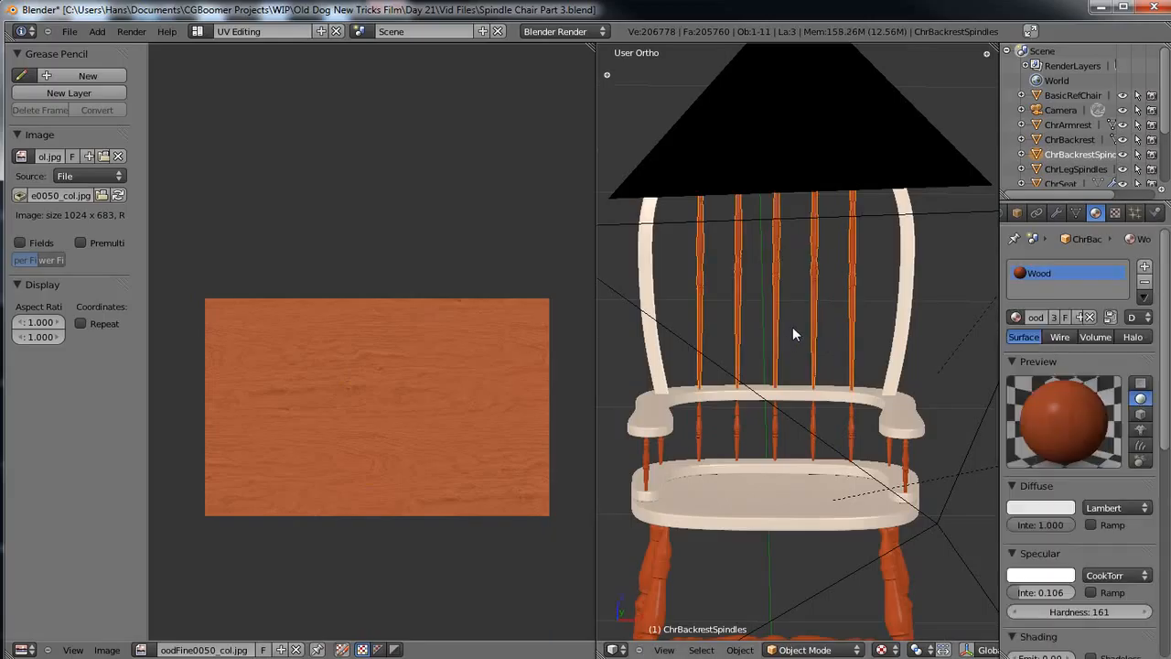
Enter Edit Mode on the backrest spindles, select the entire mesh and unwrap it onto the wood image.
key("Tab")
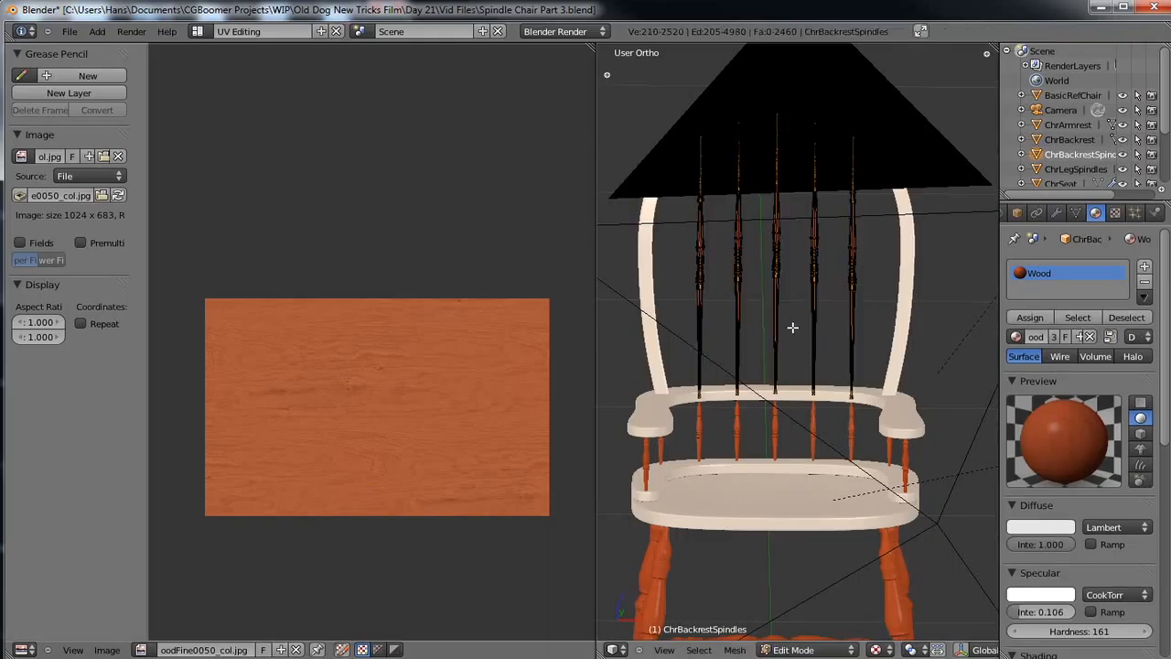
key("a")
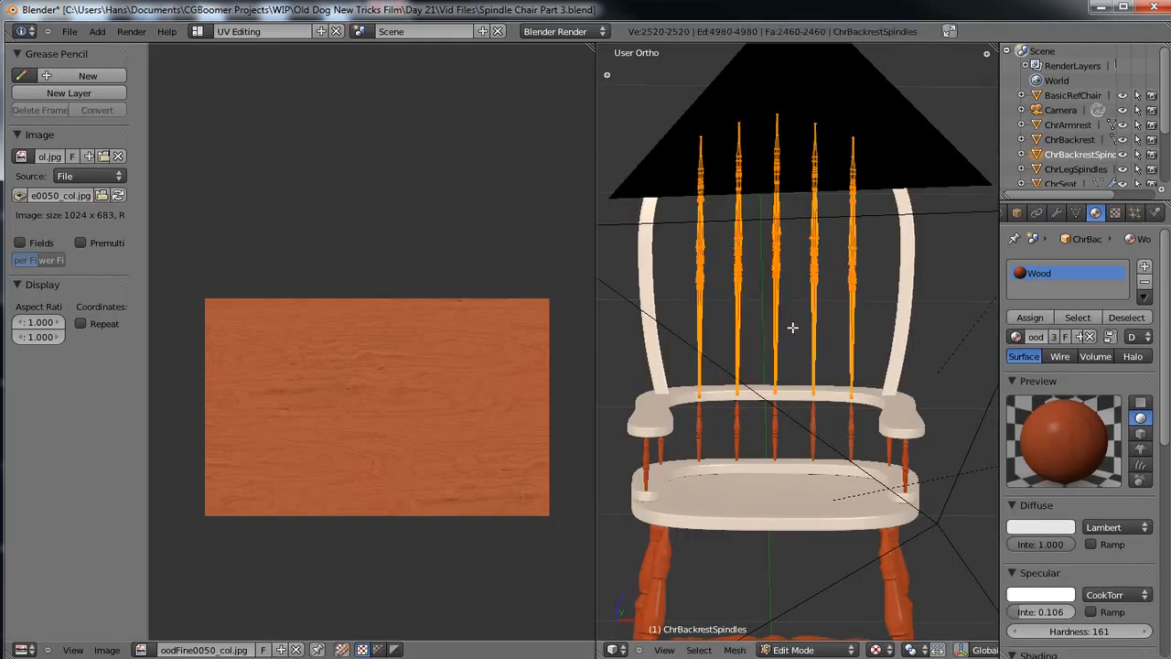
key("u")
left_click(792, 327)
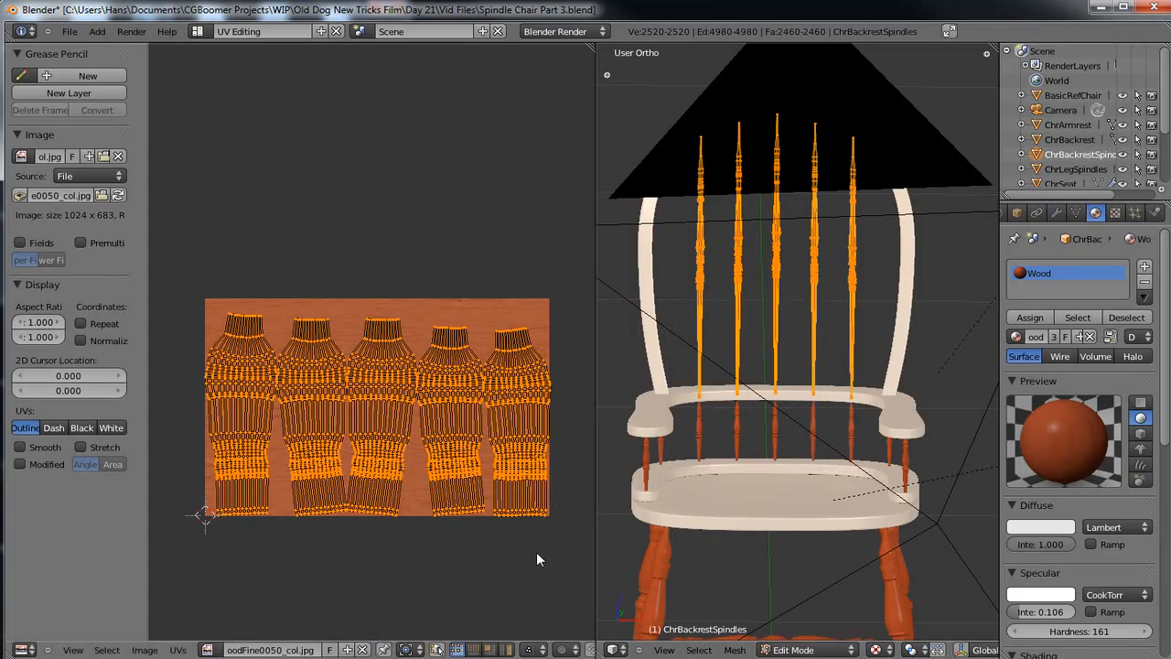
Rotate the backrest spindle UVs 90 degrees and scale them along Y to about 0.59 so they fit the wood image's height.
key("r")
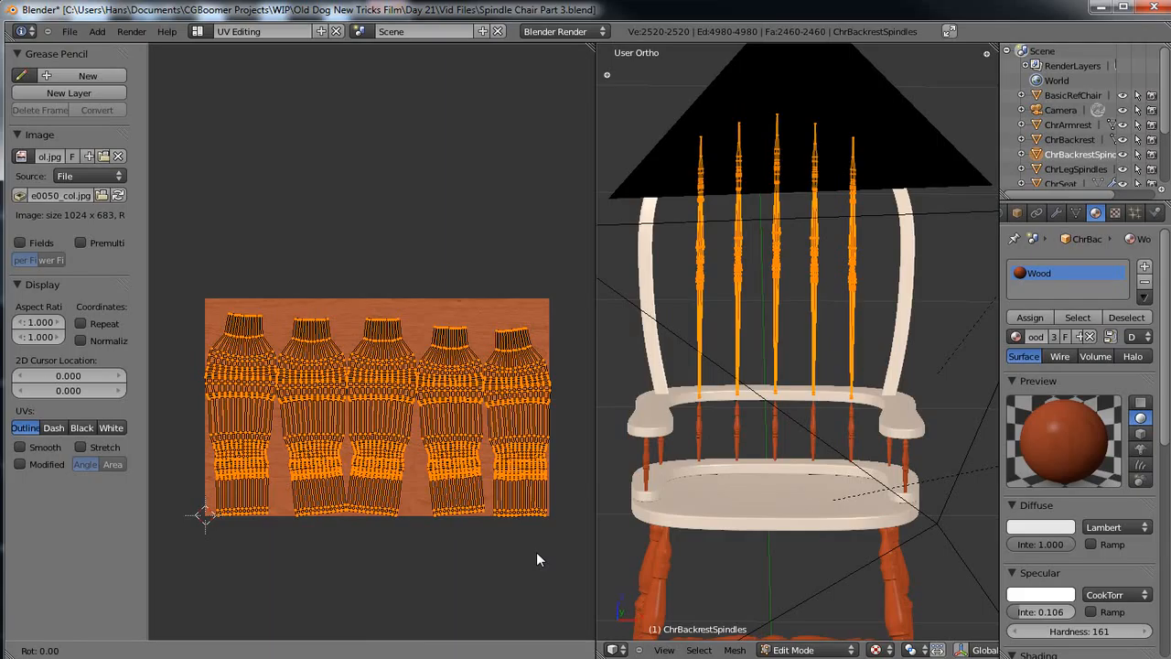
type("90")
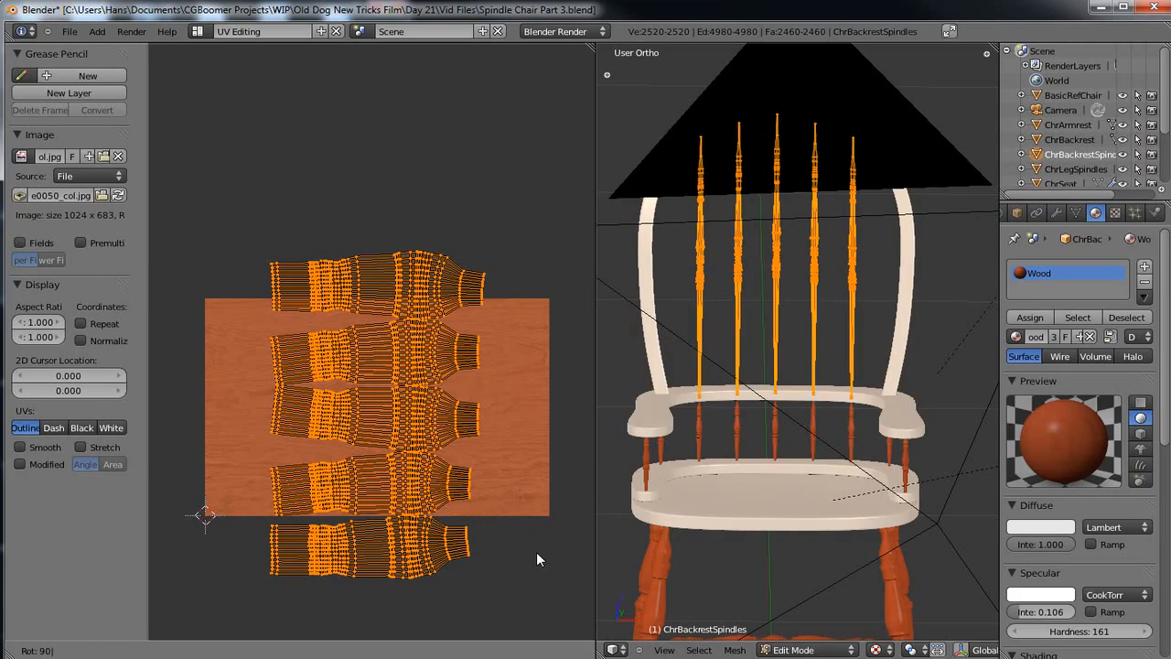
key("Return")
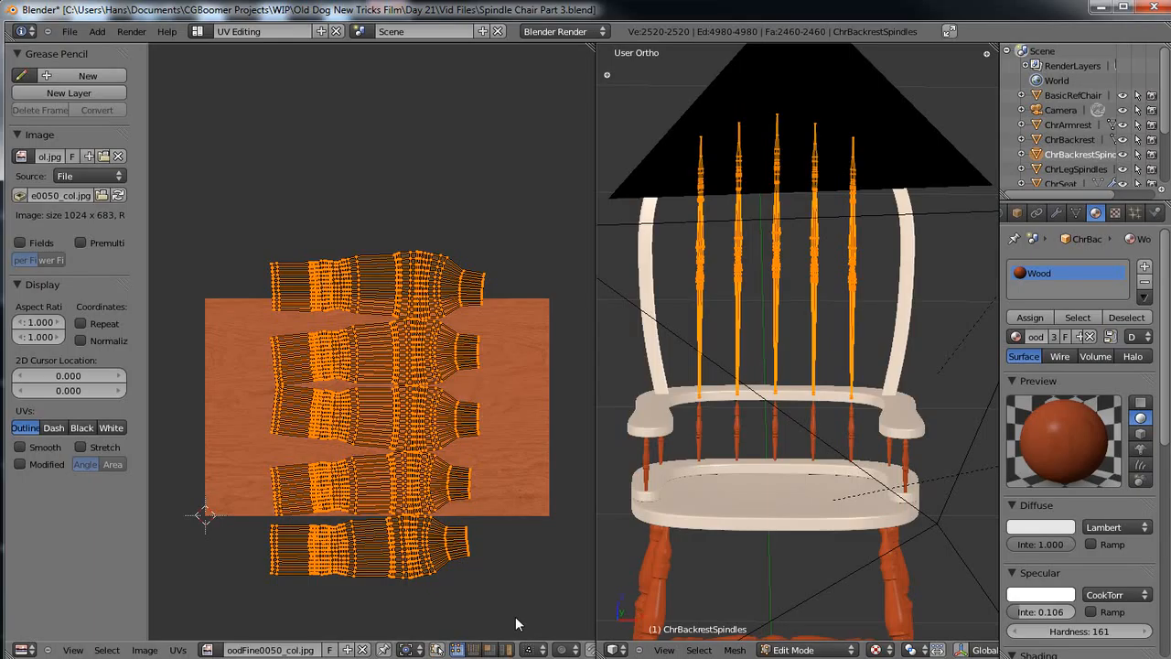
key("s")
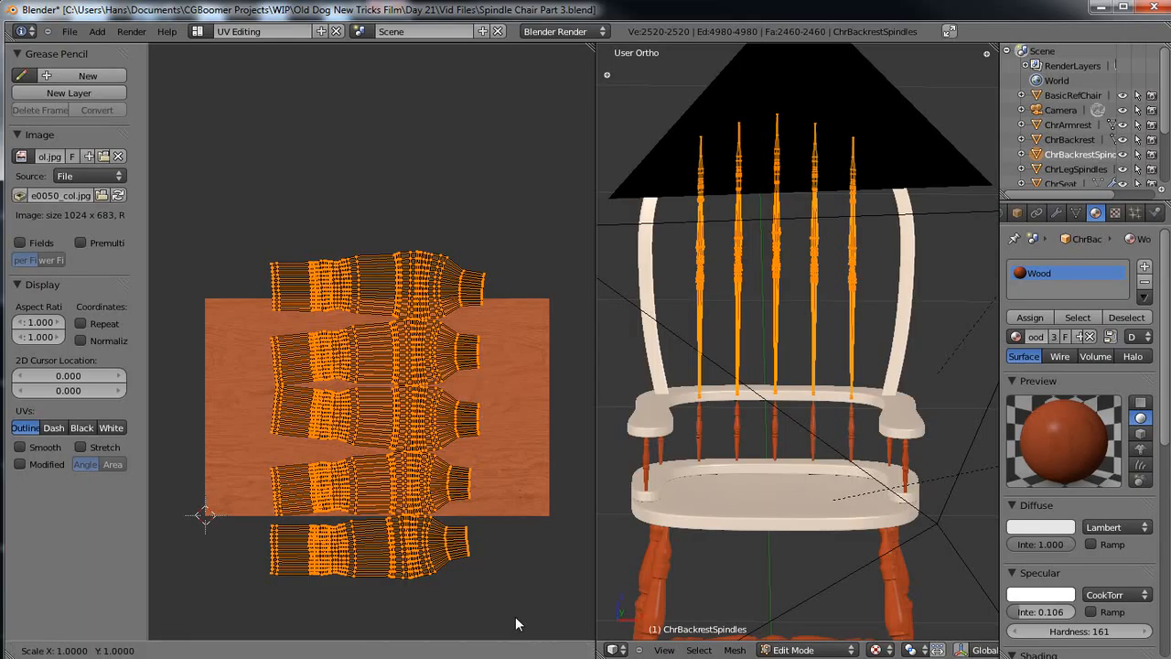
key("y")
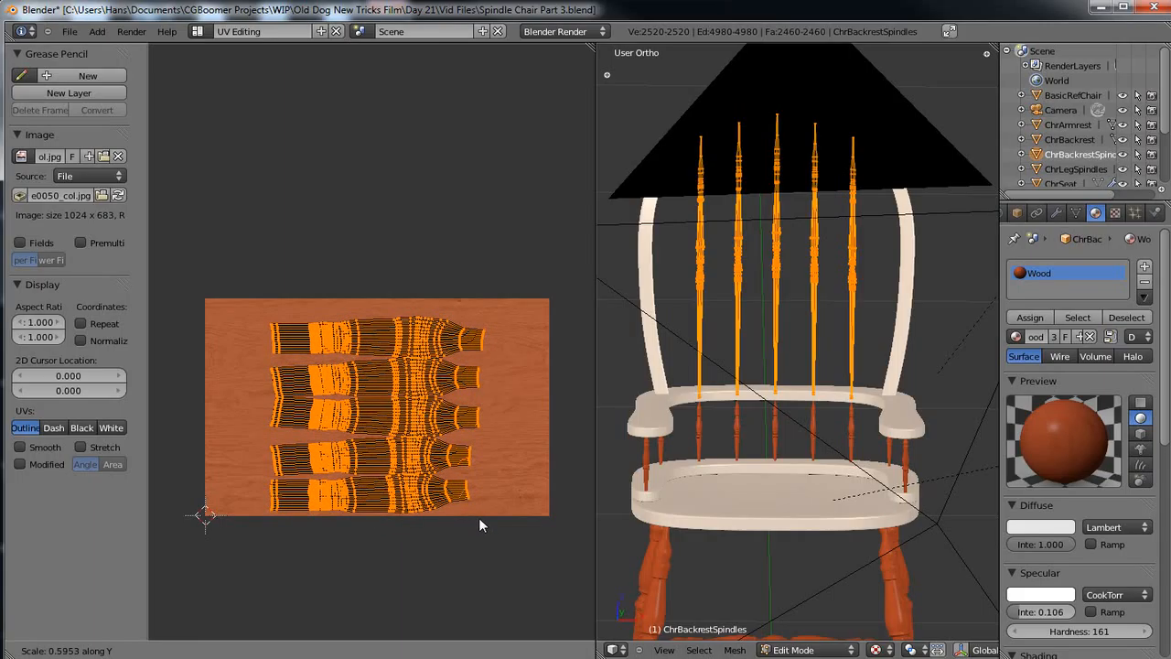
left_click(478, 522)
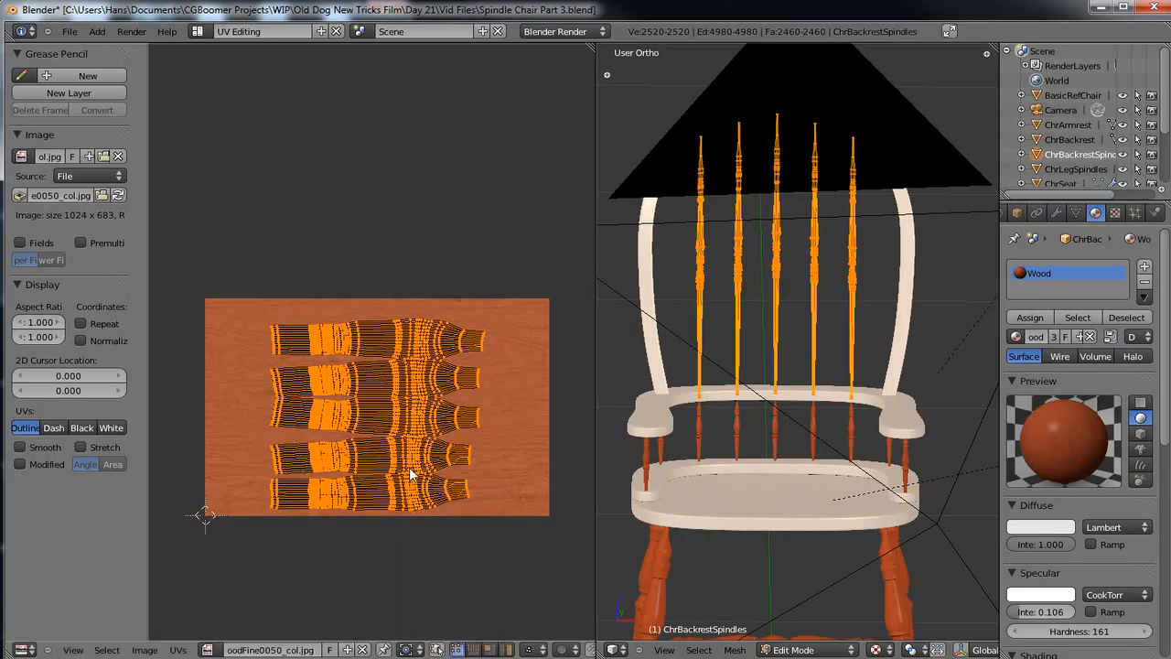
Move the backrest spindle UVs up about 29 pixels along Y and stretch them along X to nearly the wood image's full width.
key("g")
key("y")
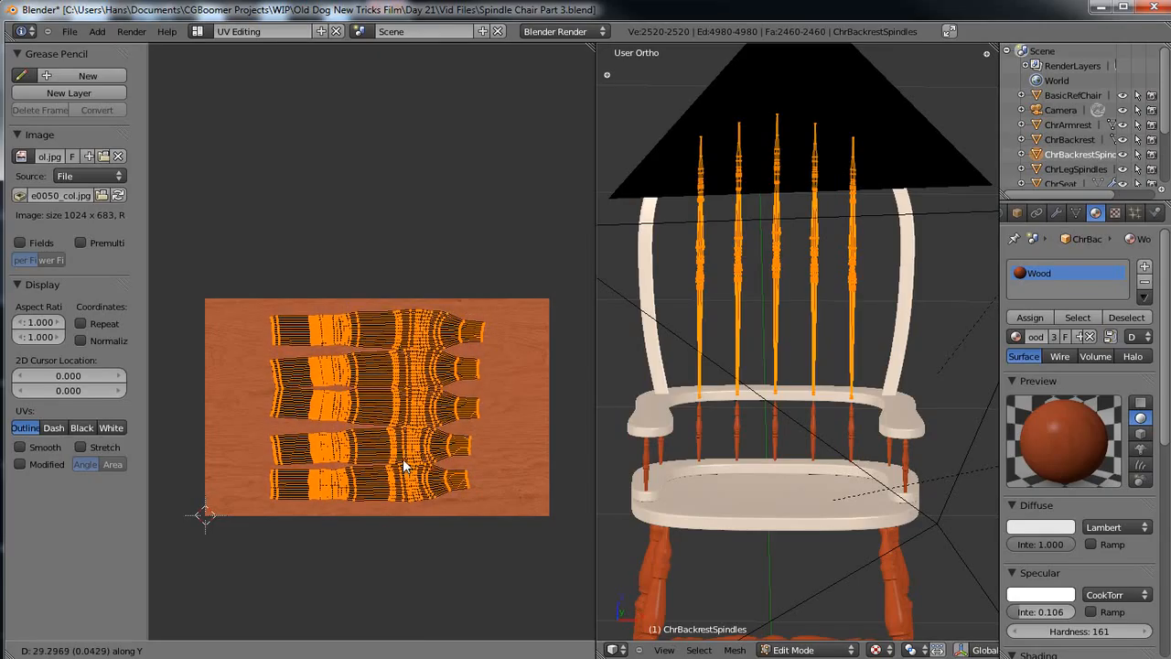
left_click(445, 528)
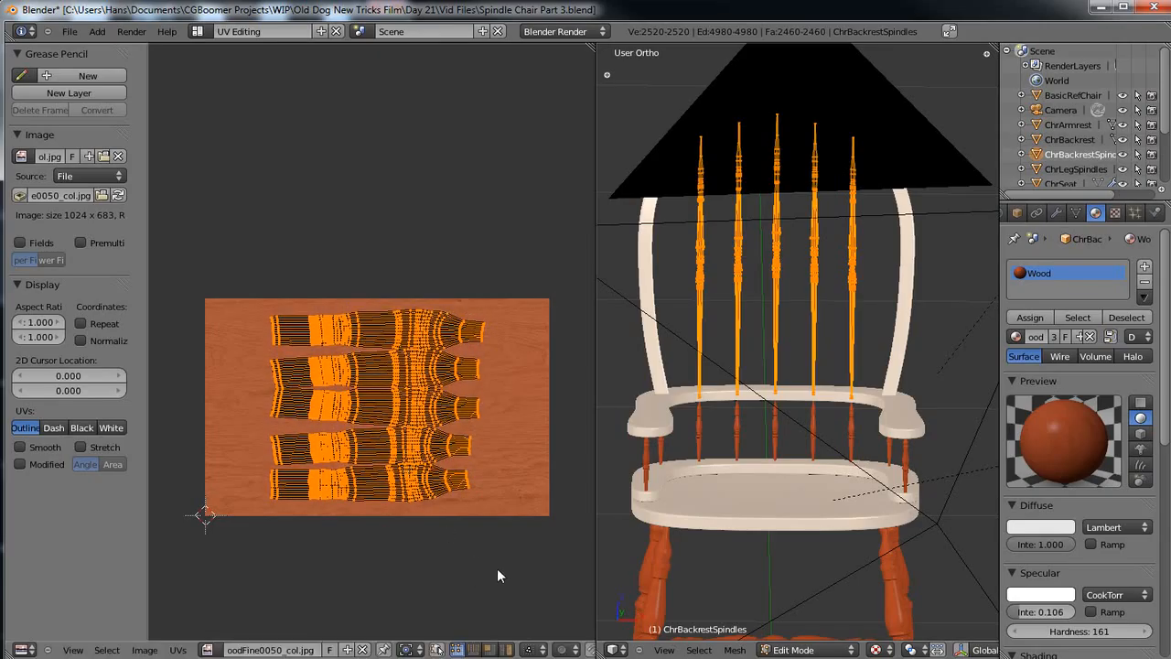
key("s")
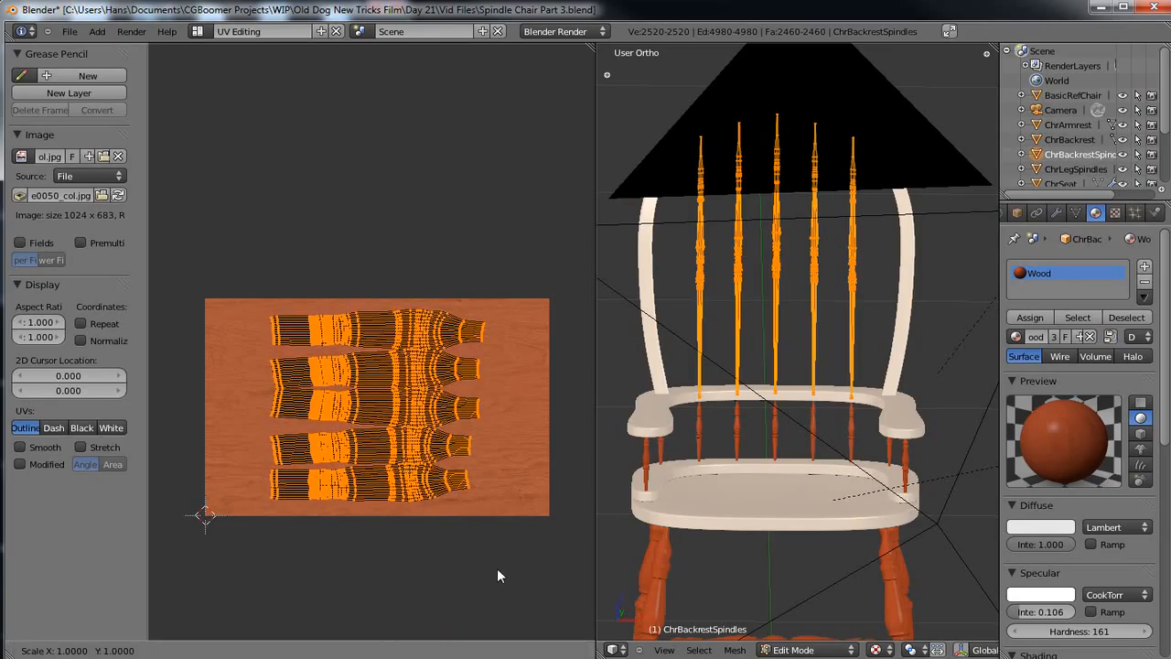
key("x")
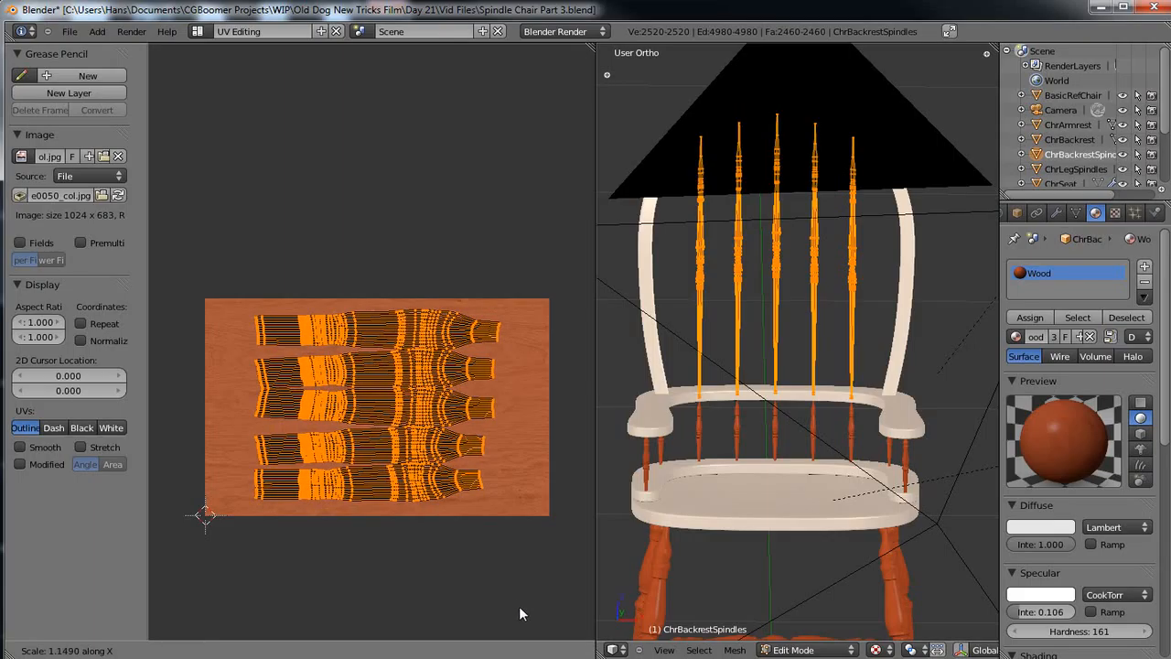
left_click(556, 67)
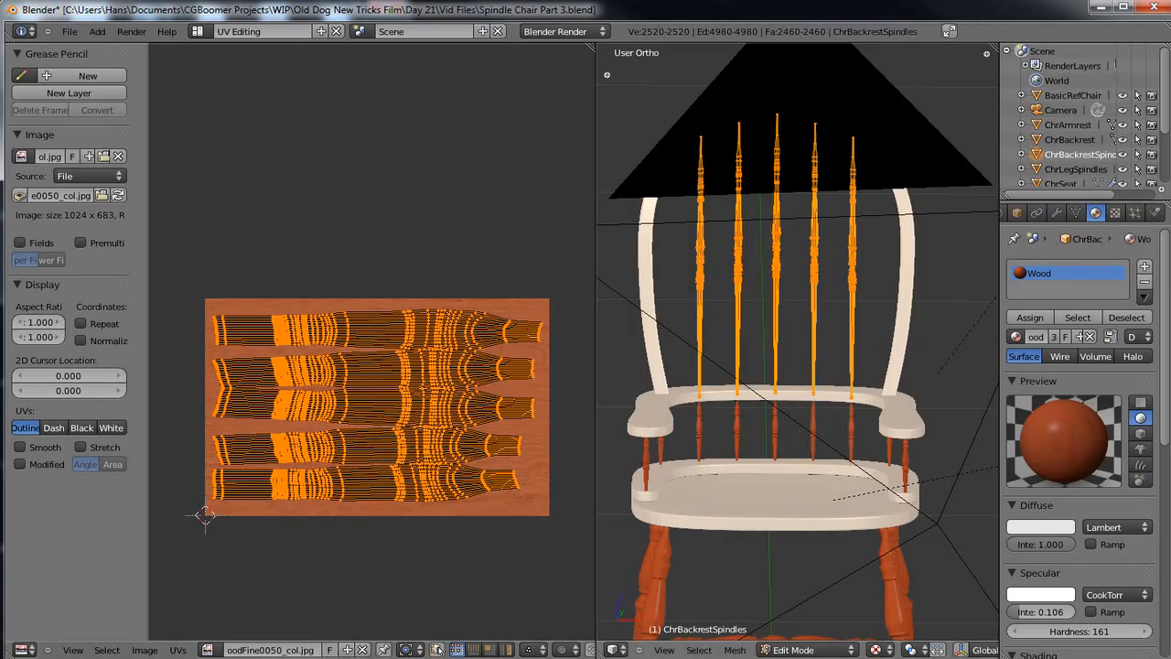
Return the backrest spindles to Object Mode, inspect their wood texture up close and save the blend file.
key("Tab")
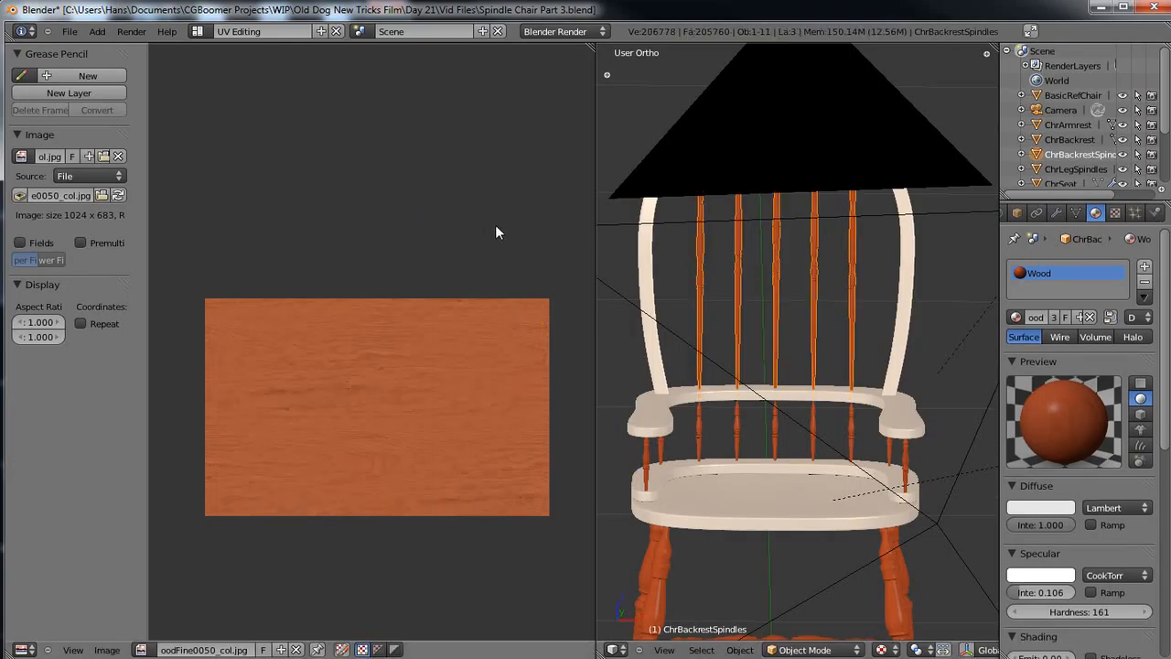
scroll(495, 232, "up", 2)
scroll(495, 232, "down", 1)
scroll(763, 302, "up", 3)
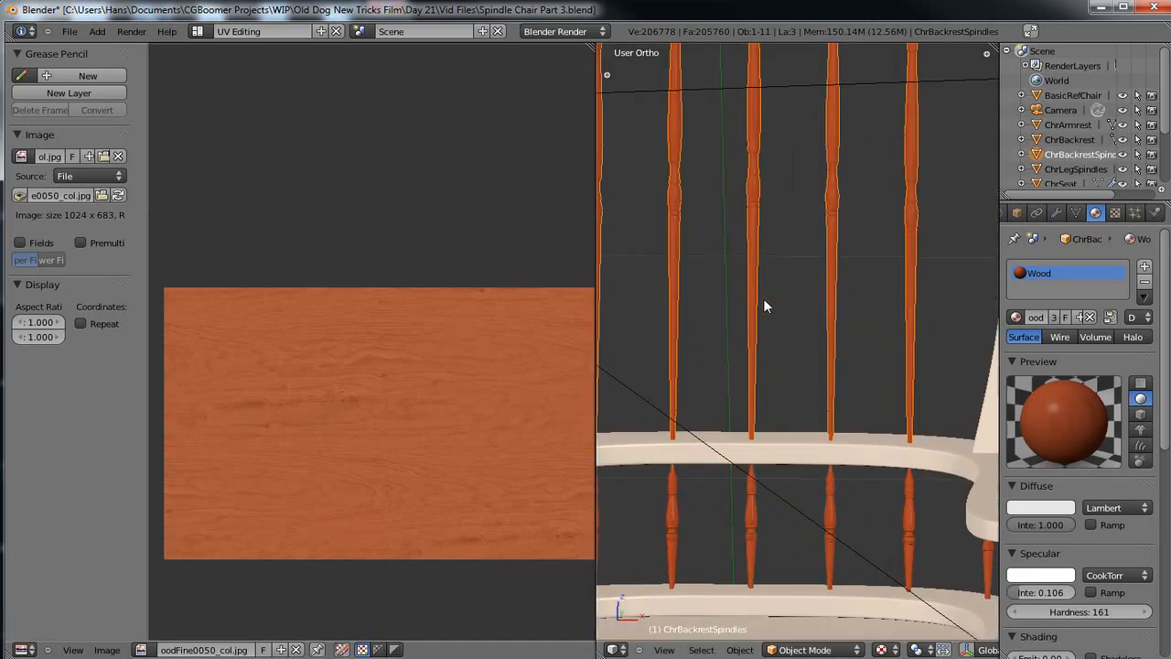
scroll(763, 298, "down", 3)
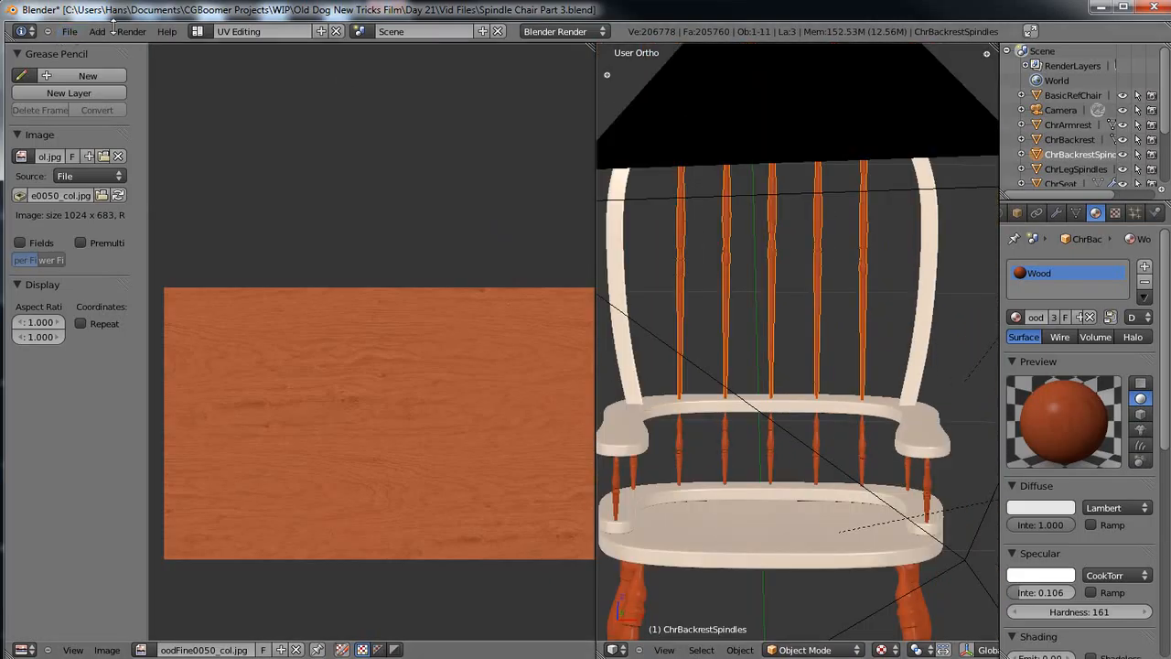
left_click(69, 32)
left_click(87, 126)
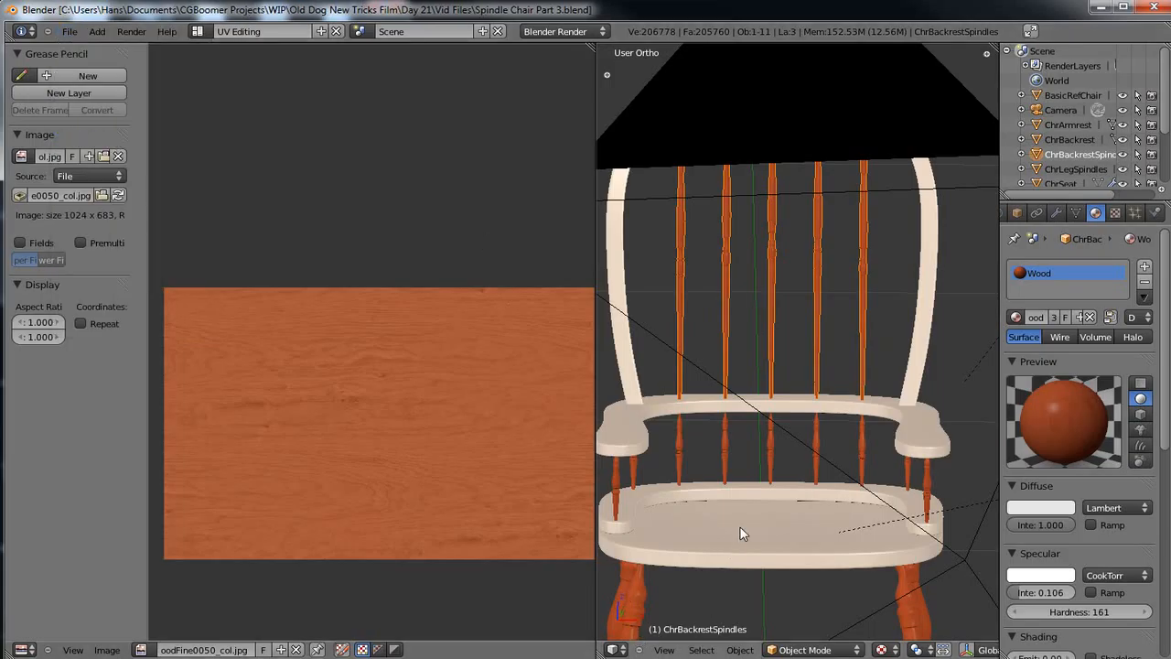
Assign the existing Wood material to the chair seat.
scroll(742, 534, "up", 3)
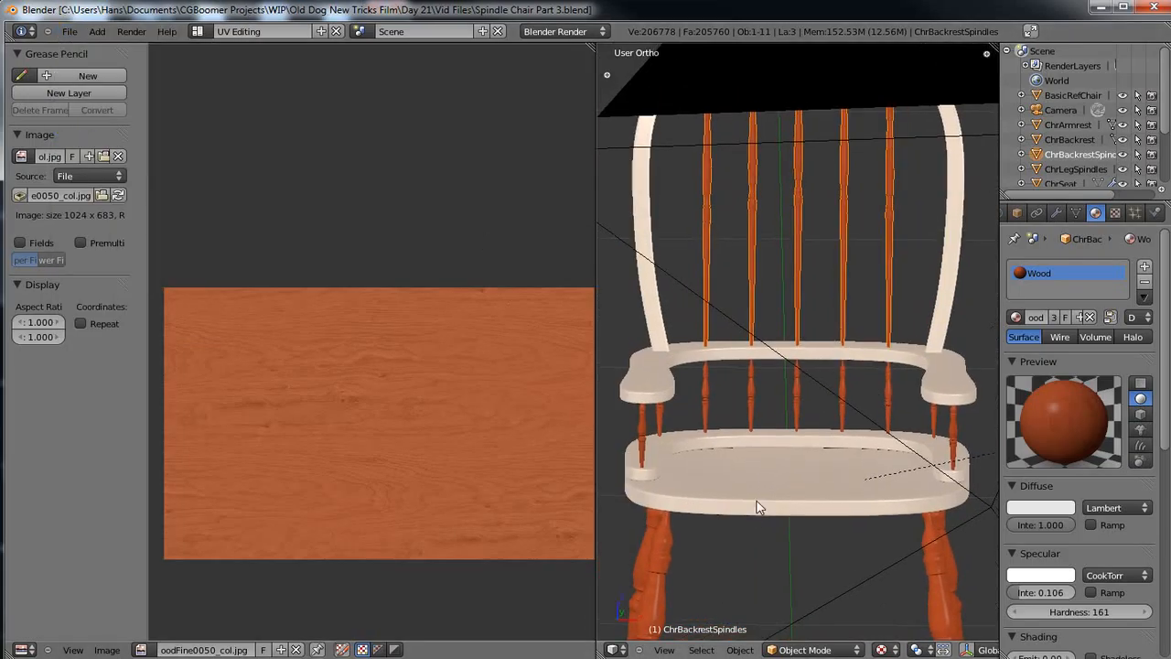
right_click(755, 510)
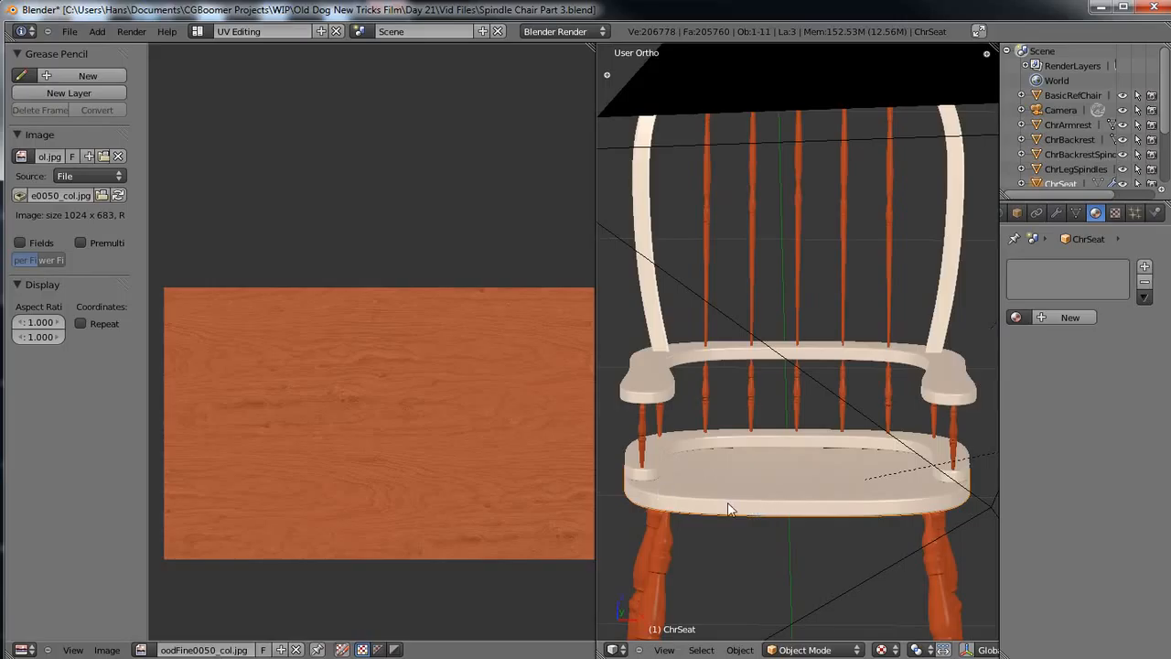
left_click(1018, 317)
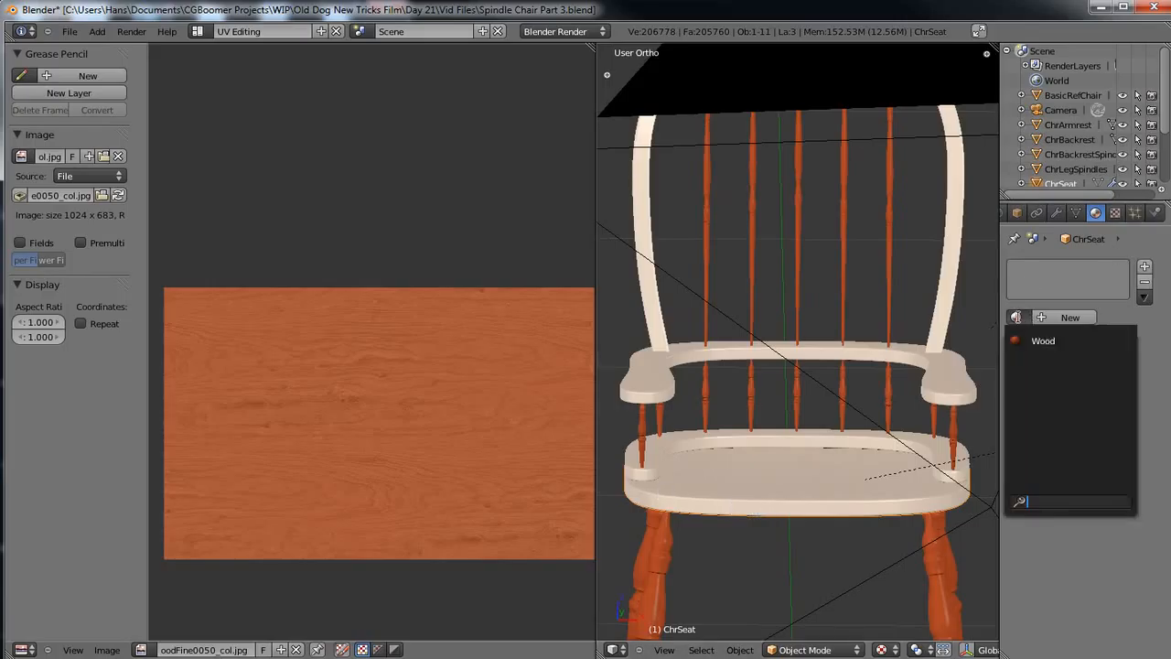
left_click(1043, 340)
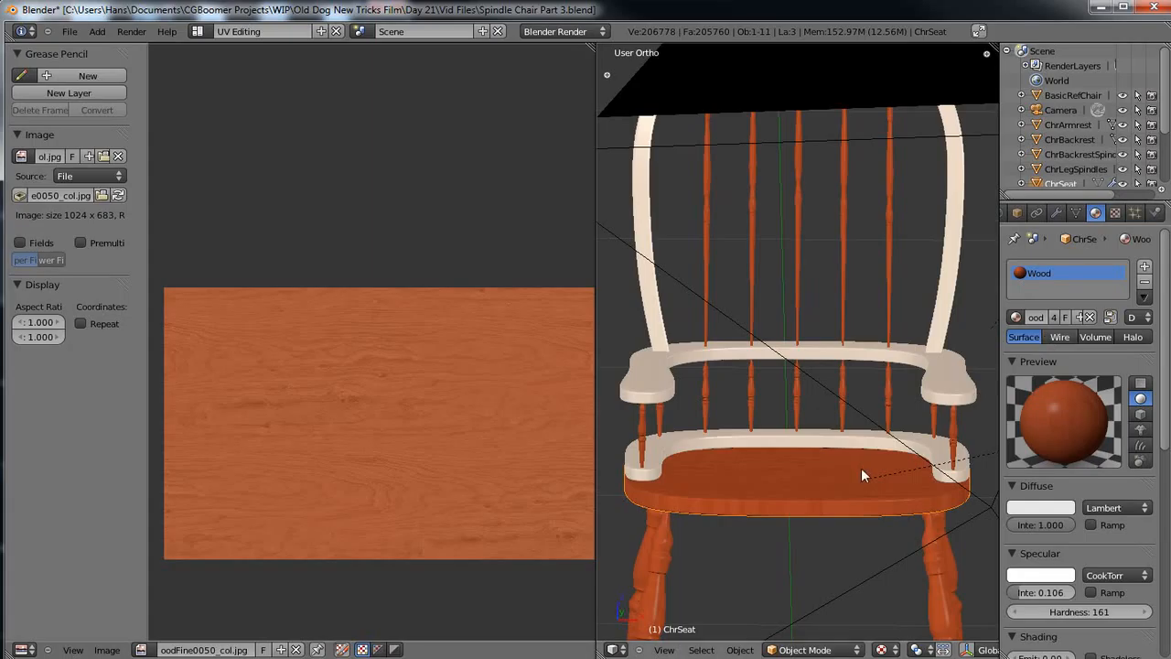
Enter Edit Mode on the seat and assign the WoodFine0050_col.jpg image to its existing UV layout.
middle_click_drag(745, 506, 734, 548)
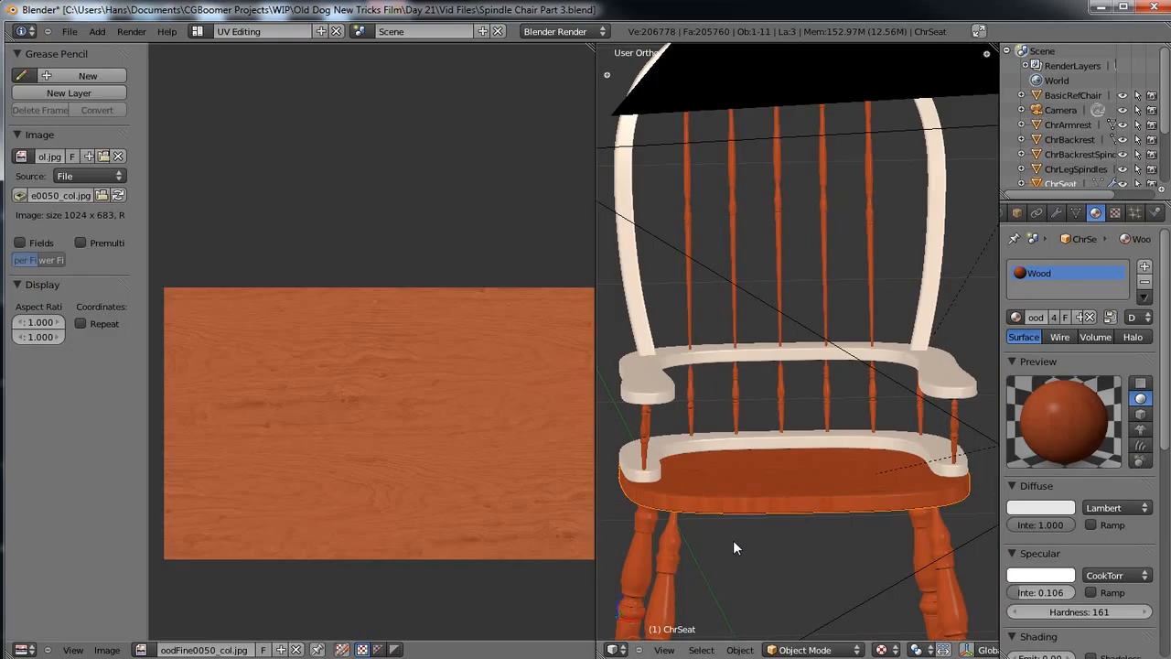
key("Tab")
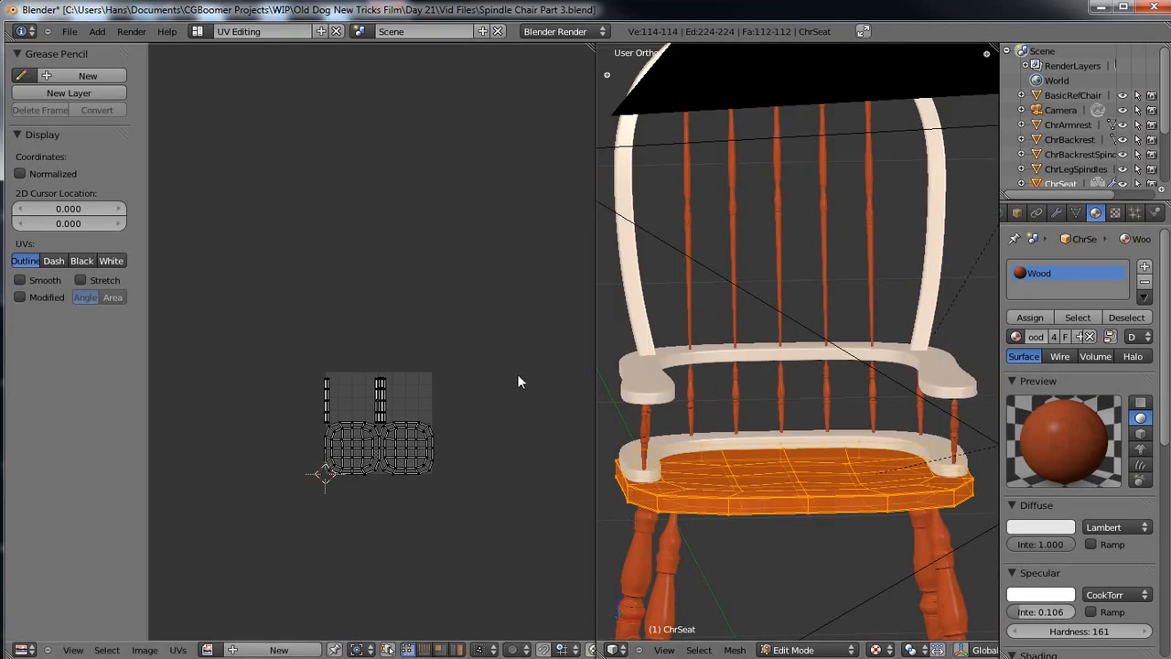
scroll(515, 382, "up", 1)
scroll(497, 334, "up", 1)
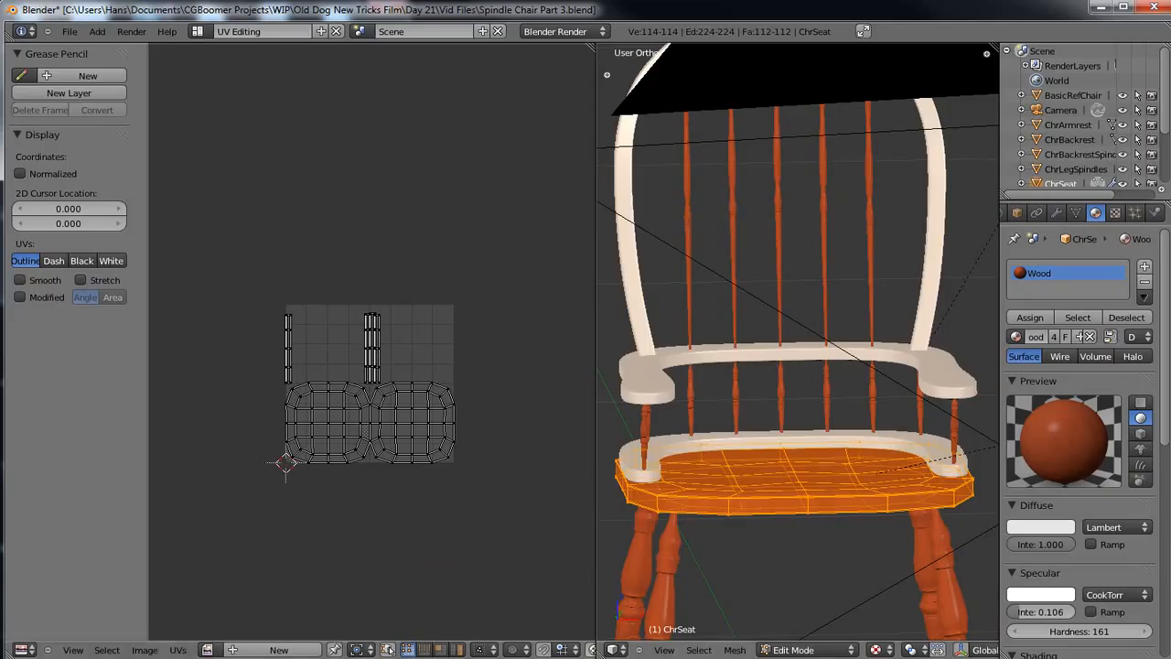
left_click(206, 650)
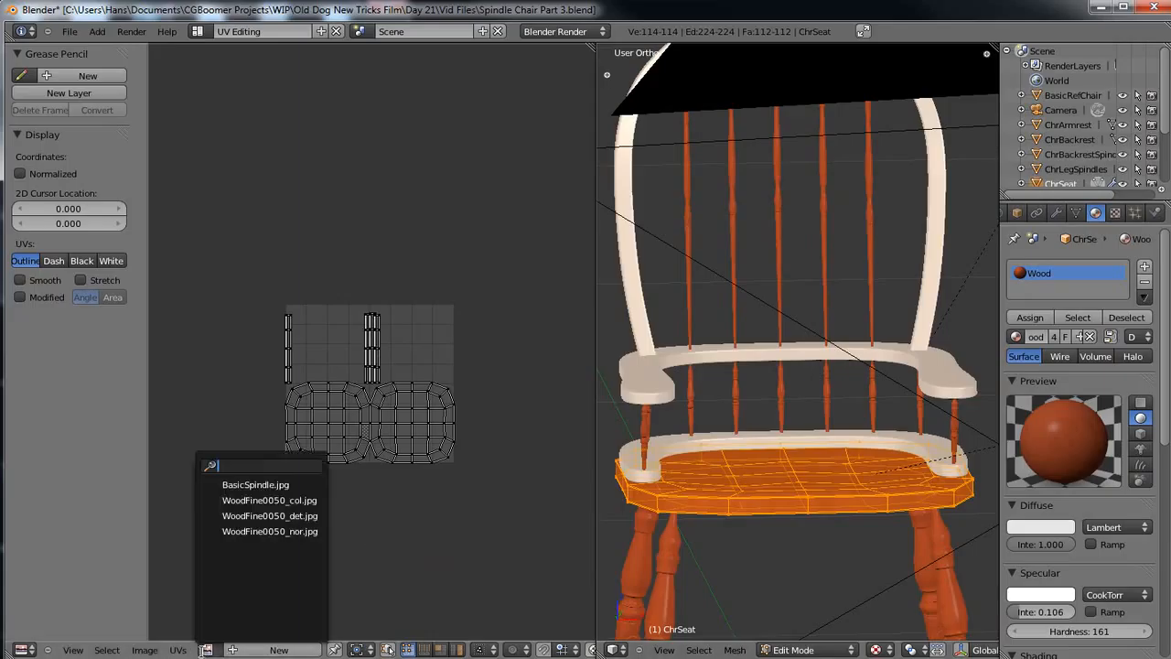
left_click(249, 500)
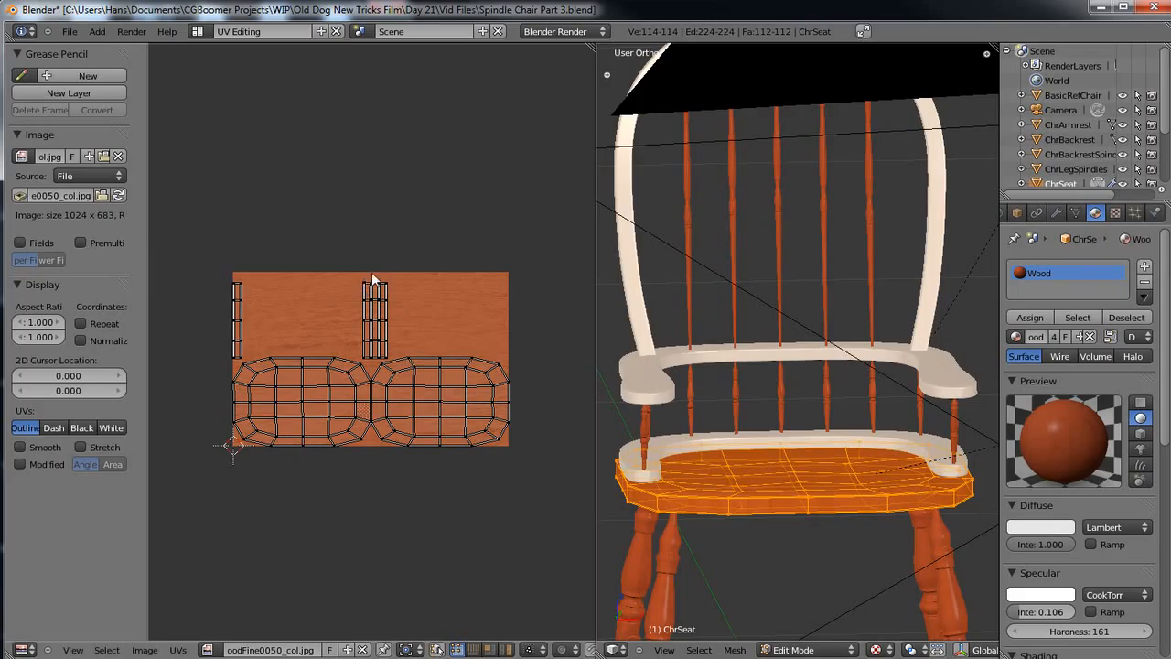
Box-select the seat's narrow UV strips, rotate them 90 degrees and move them so the wider group lies just above the two large islands.
key("b")
left_click_drag(344, 265, 389, 358)
key("b")
left_click_drag(219, 259, 247, 360)
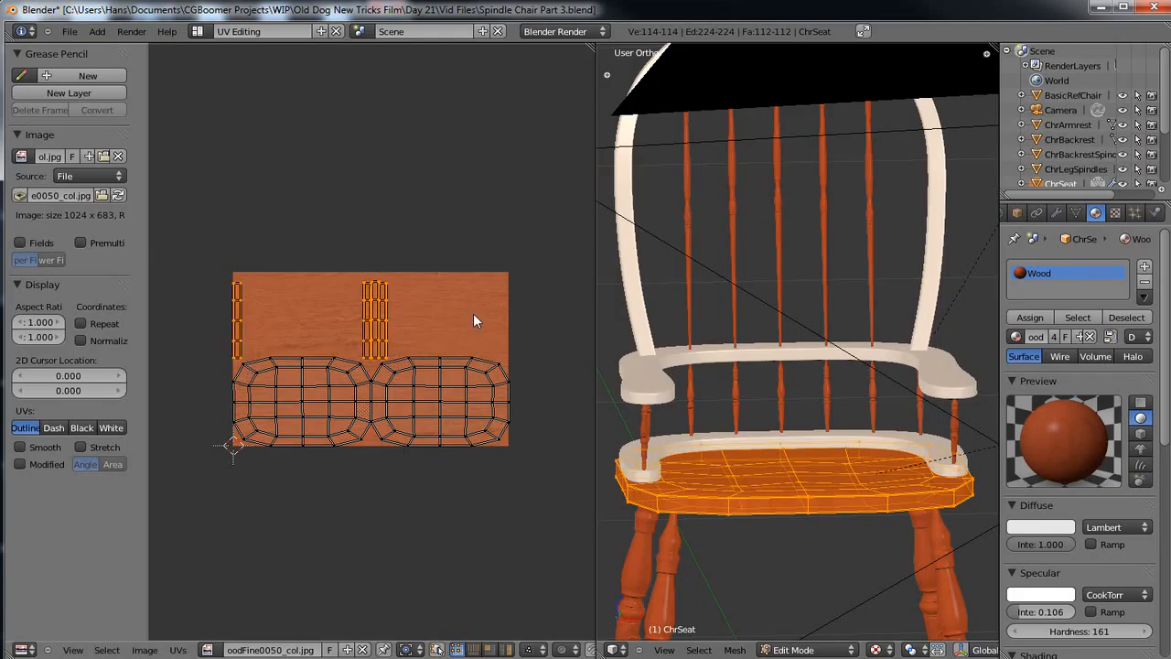
key("r")
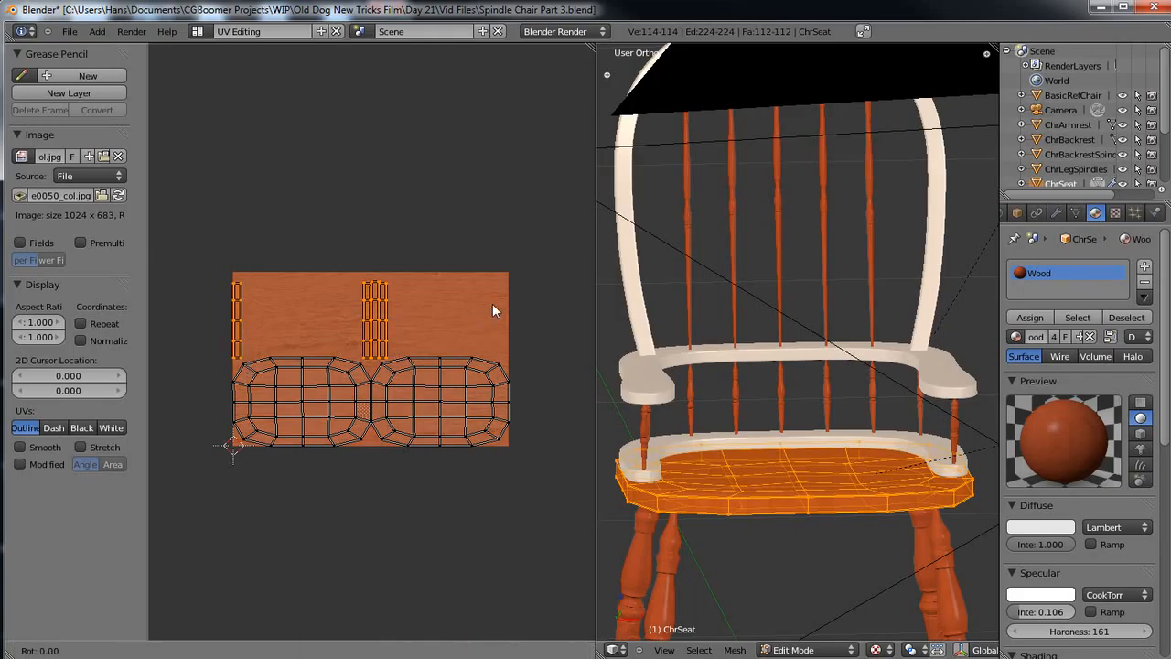
type("90")
key("Return")
key("g")
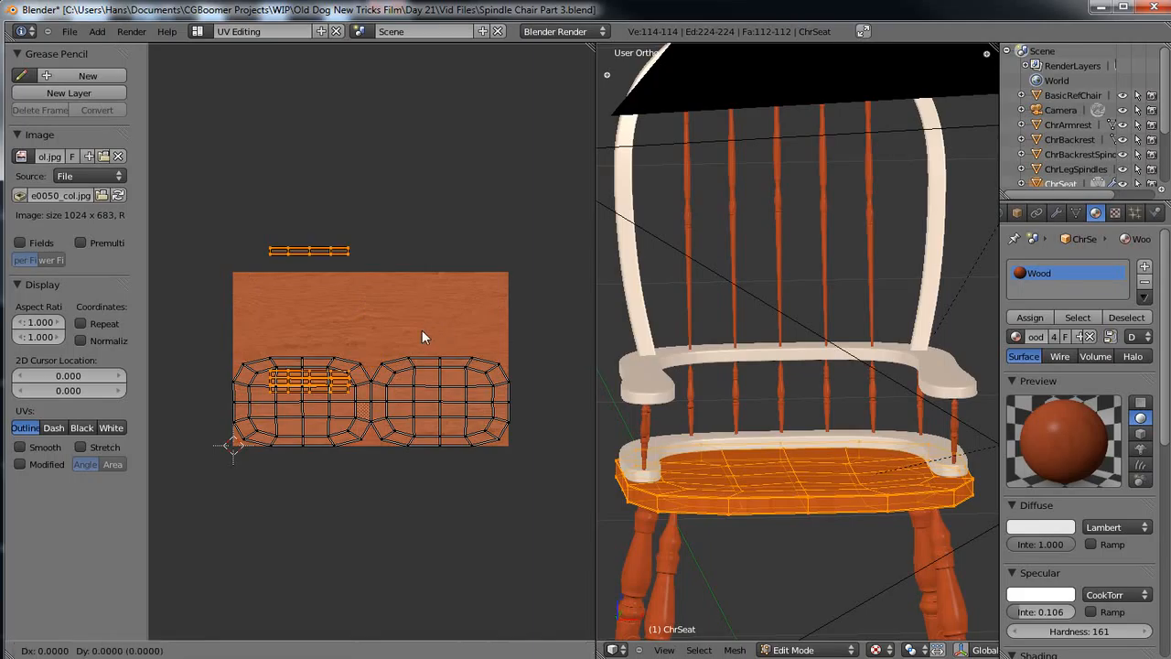
left_click(482, 288)
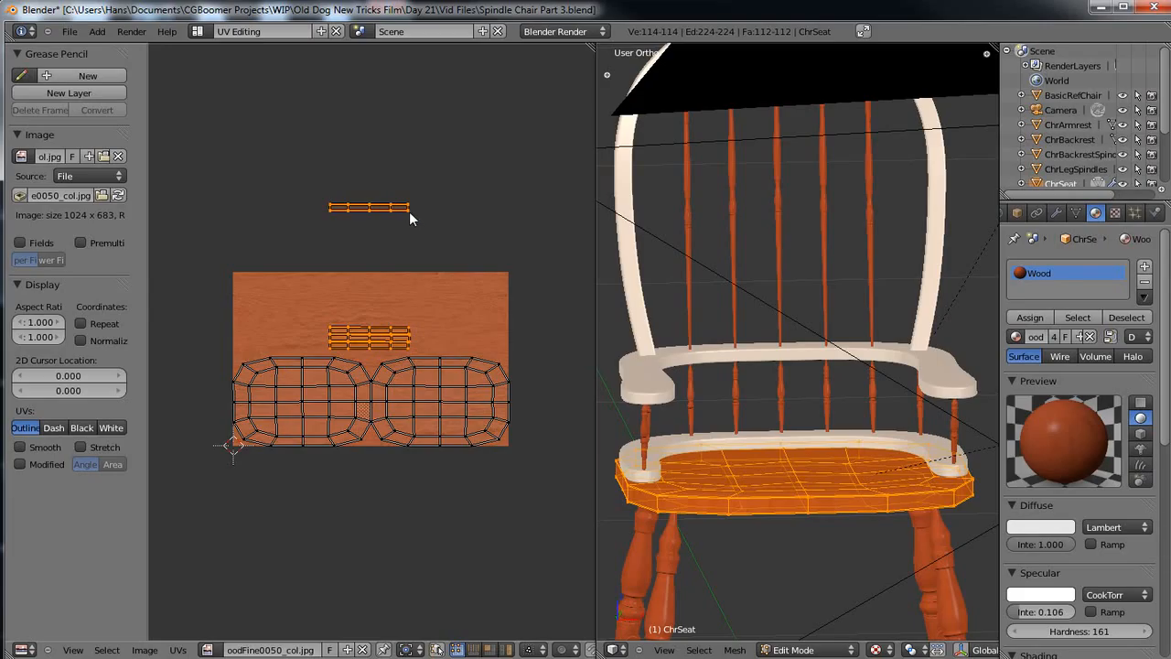
Move the separate thin UV strip down just above the wider strip group and check the seat's wood grain in Object Mode.
right_click(409, 211)
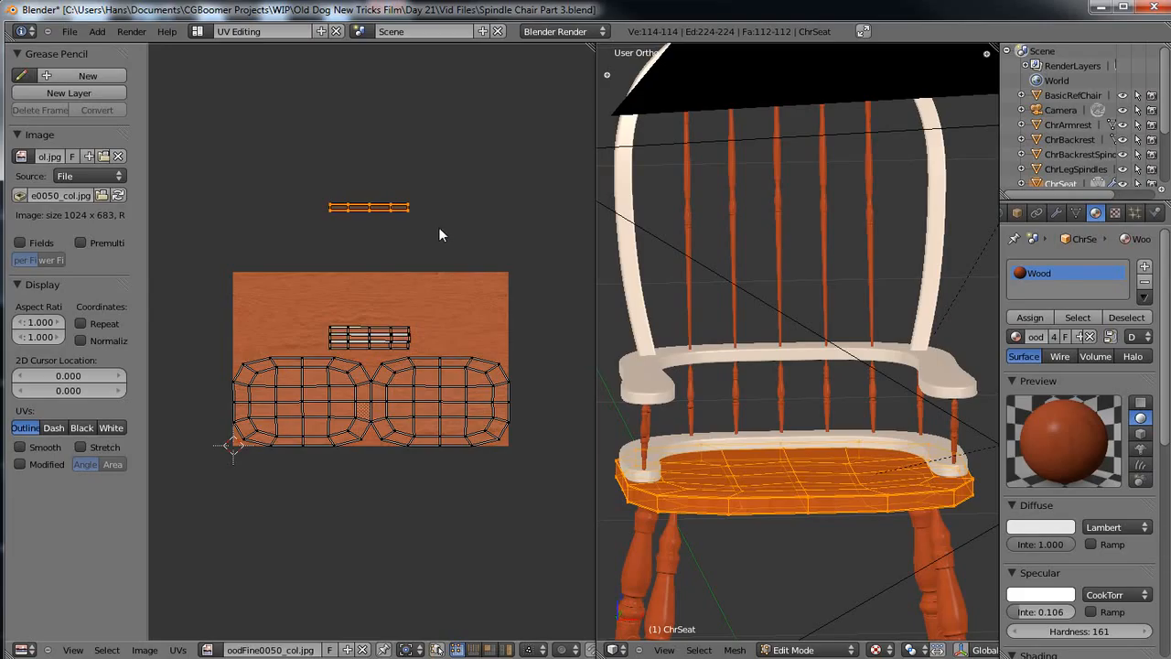
key("g")
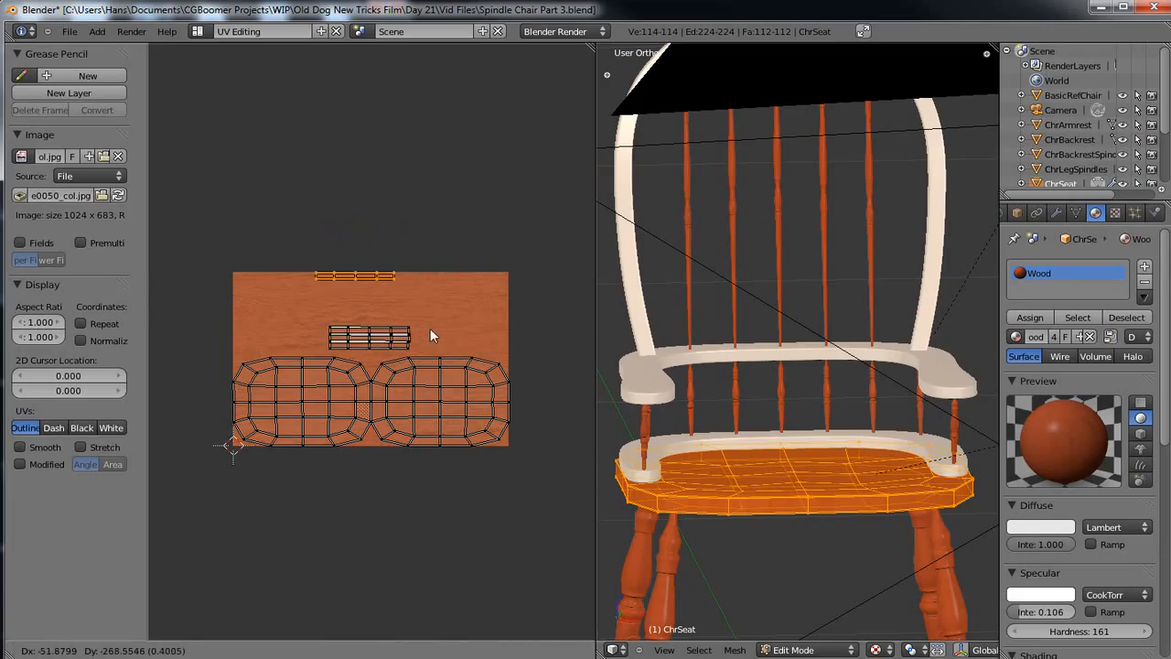
left_click(439, 341)
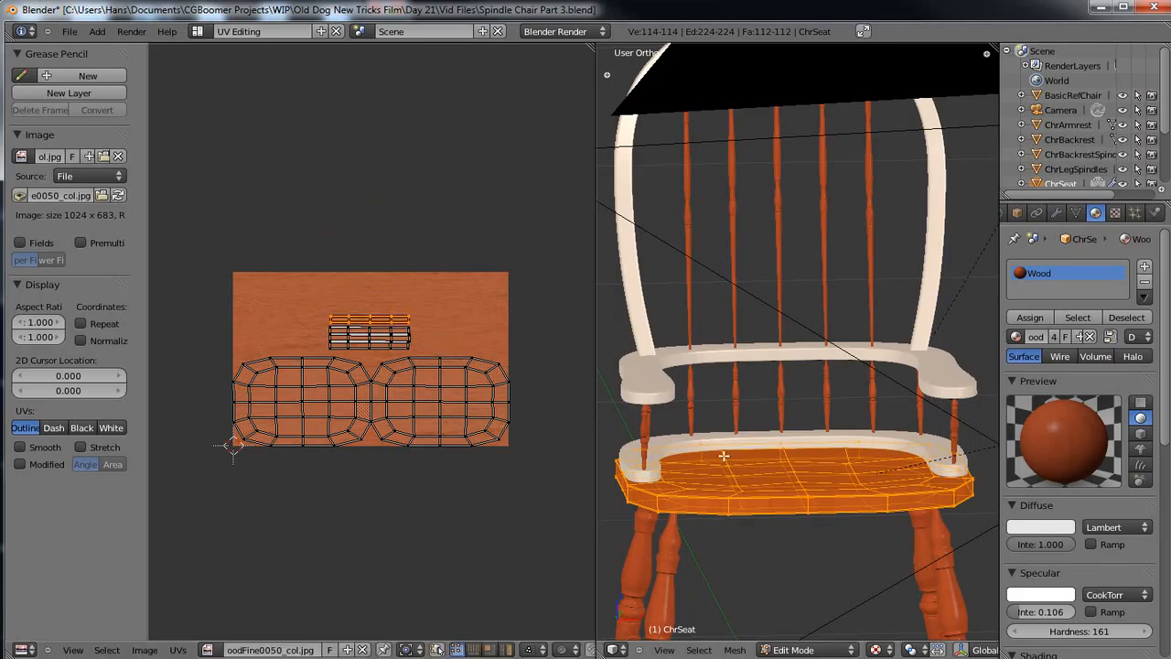
key("Tab")
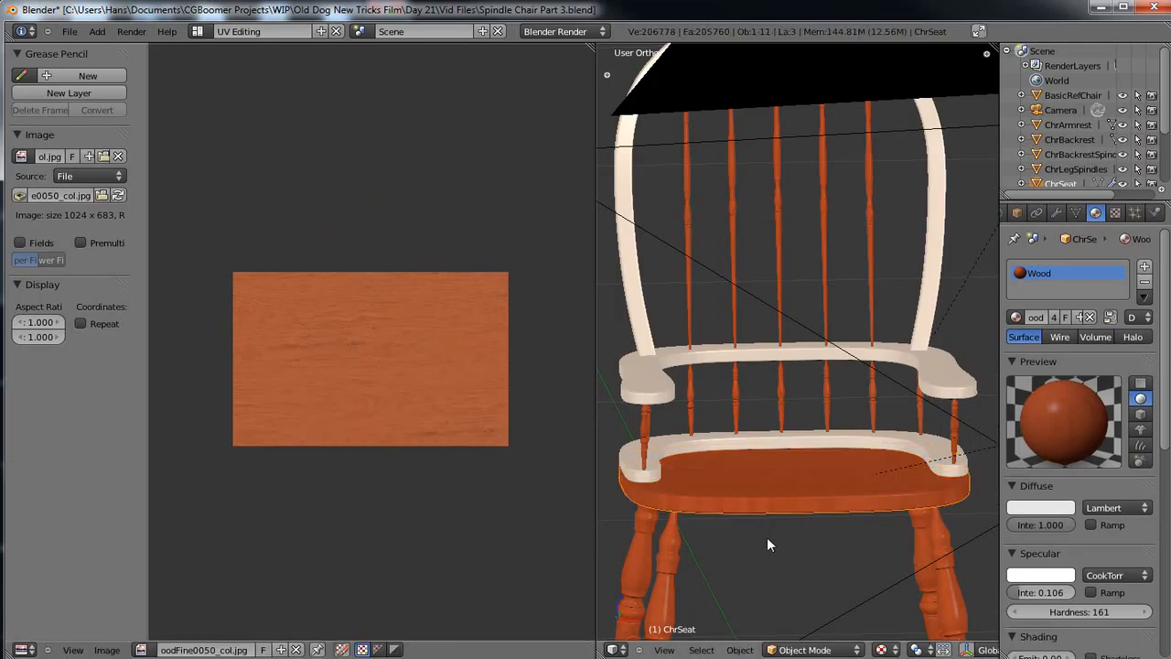
scroll(768, 538, "up", 4)
middle_click_drag(742, 455, 841, 471)
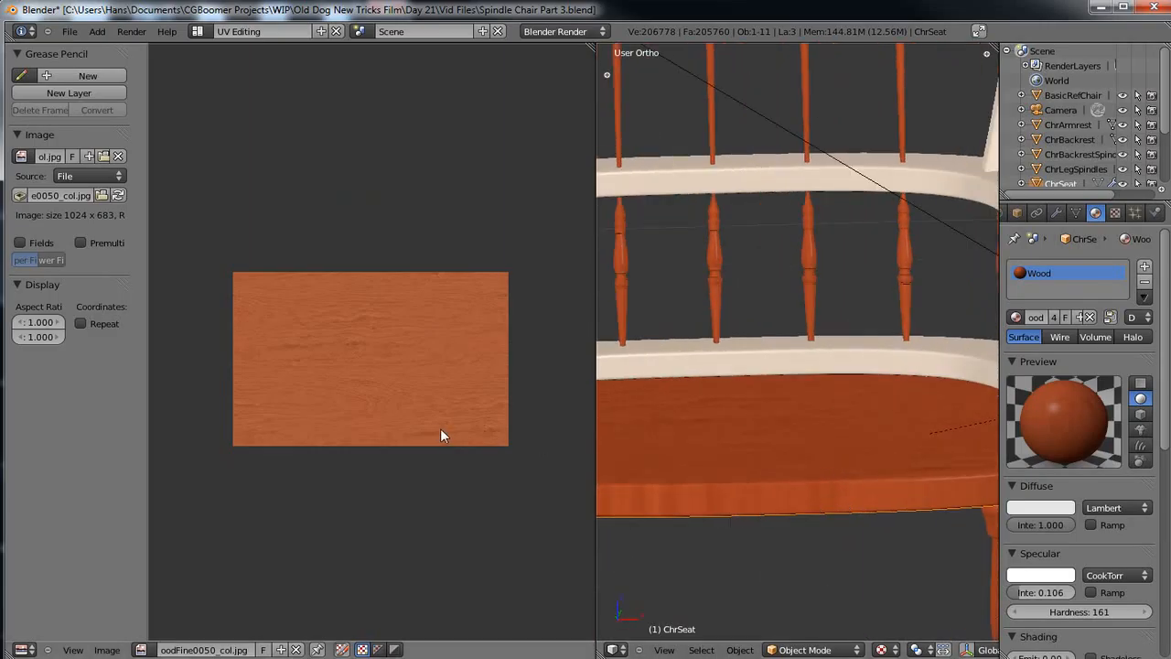
Unwrap the seat again with Smart Project, then box-select its narrow UV strips and rotate them 90 degrees.
key("Tab")
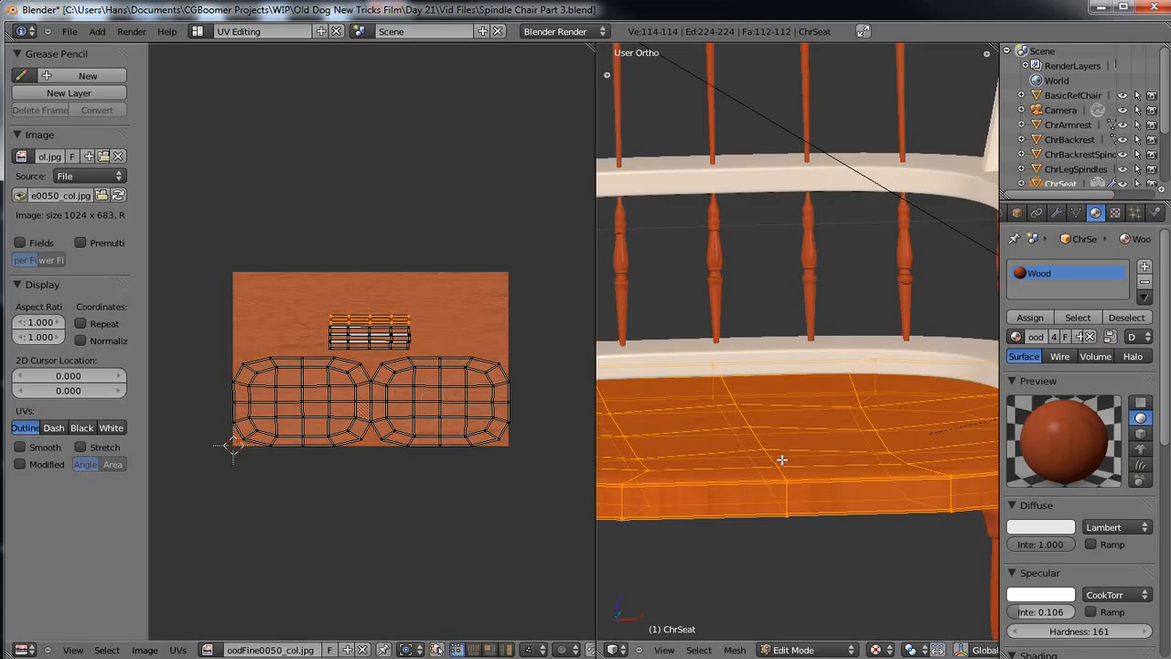
key("u")
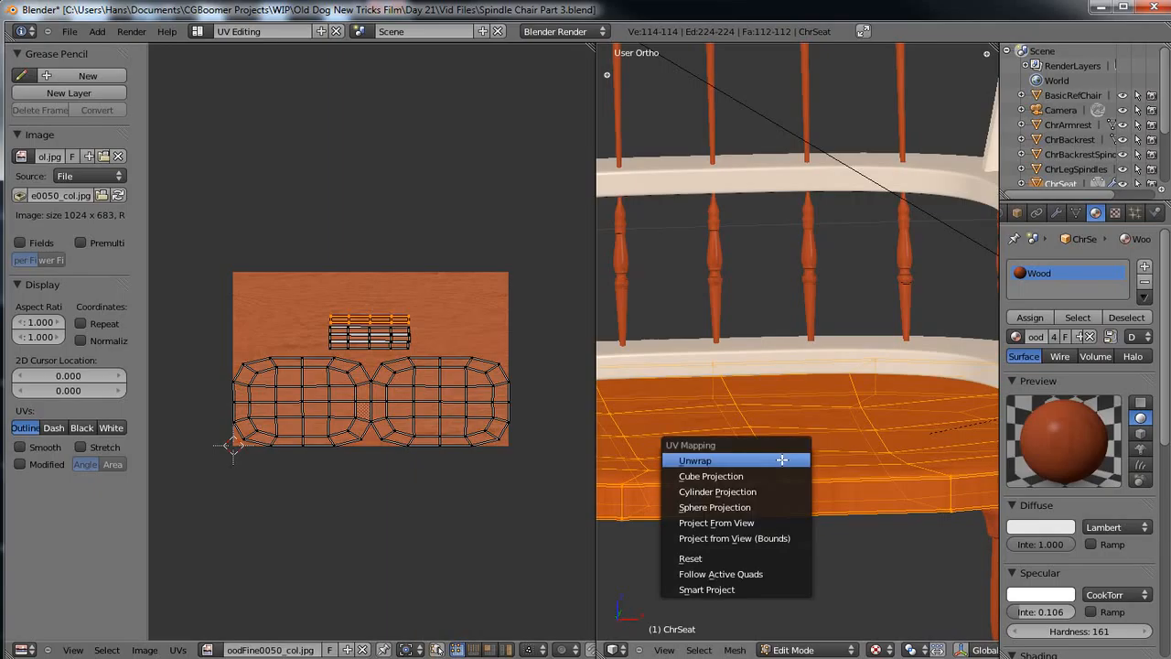
left_click(732, 590)
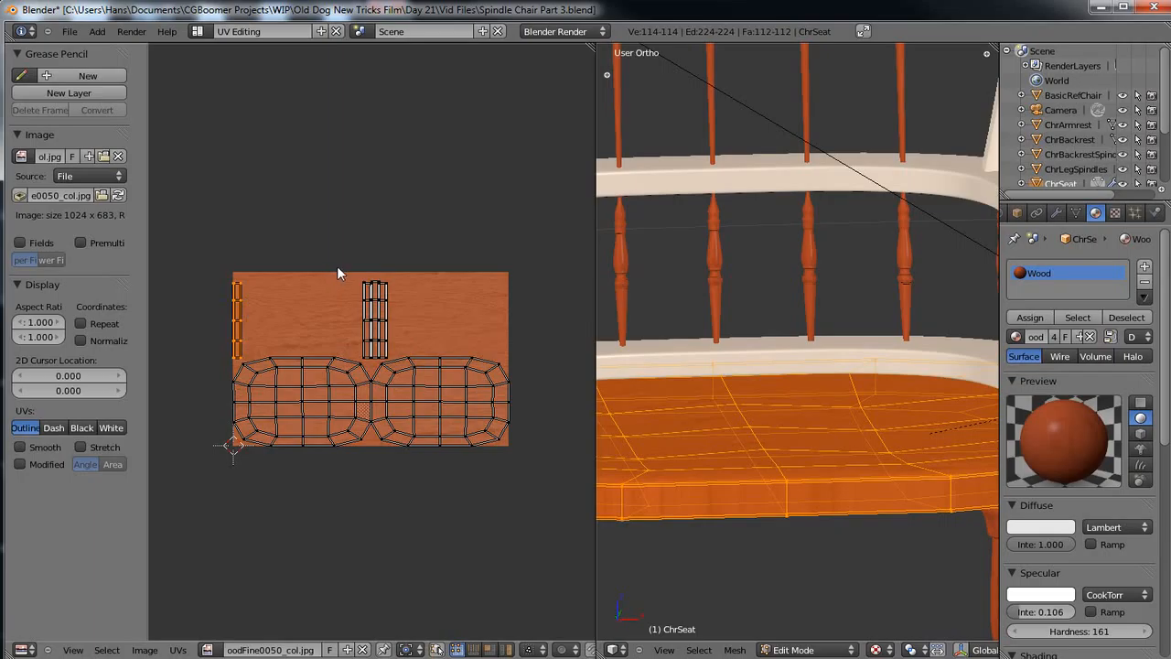
key("b")
left_click_drag(339, 266, 389, 366)
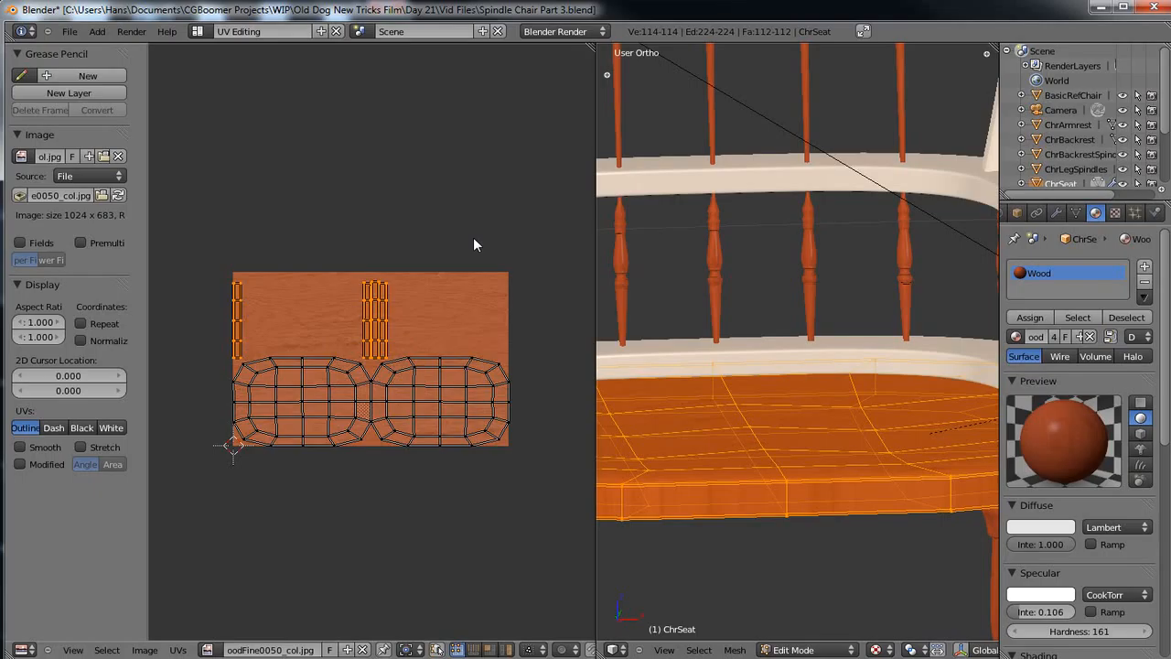
key("r")
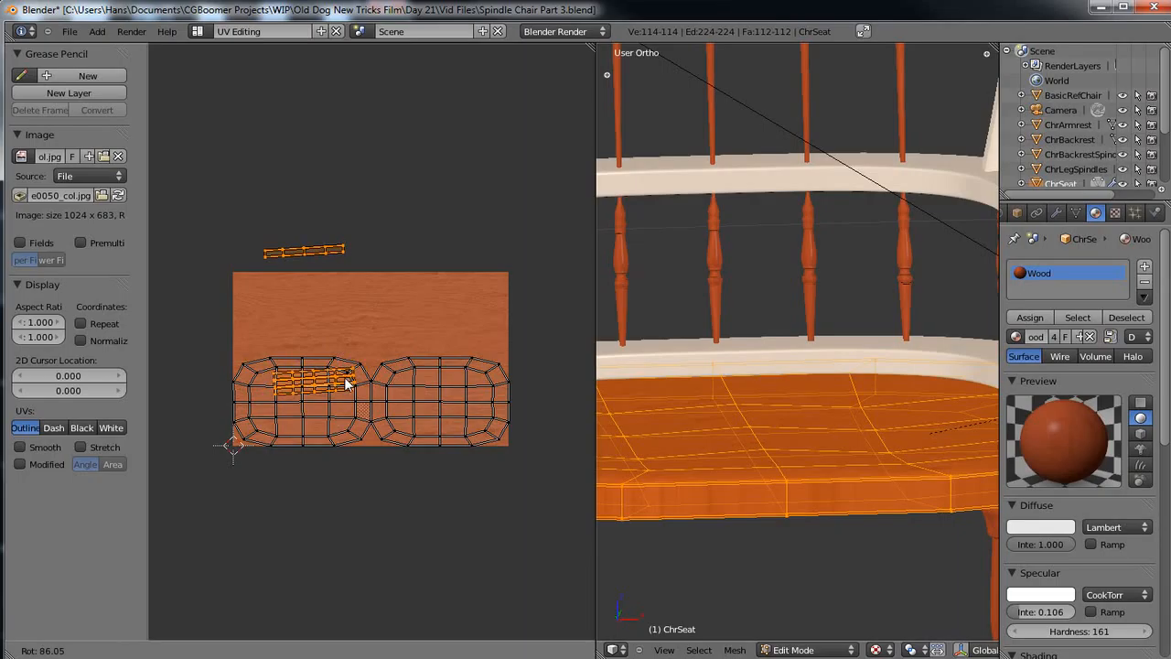
type("90")
key("Return")
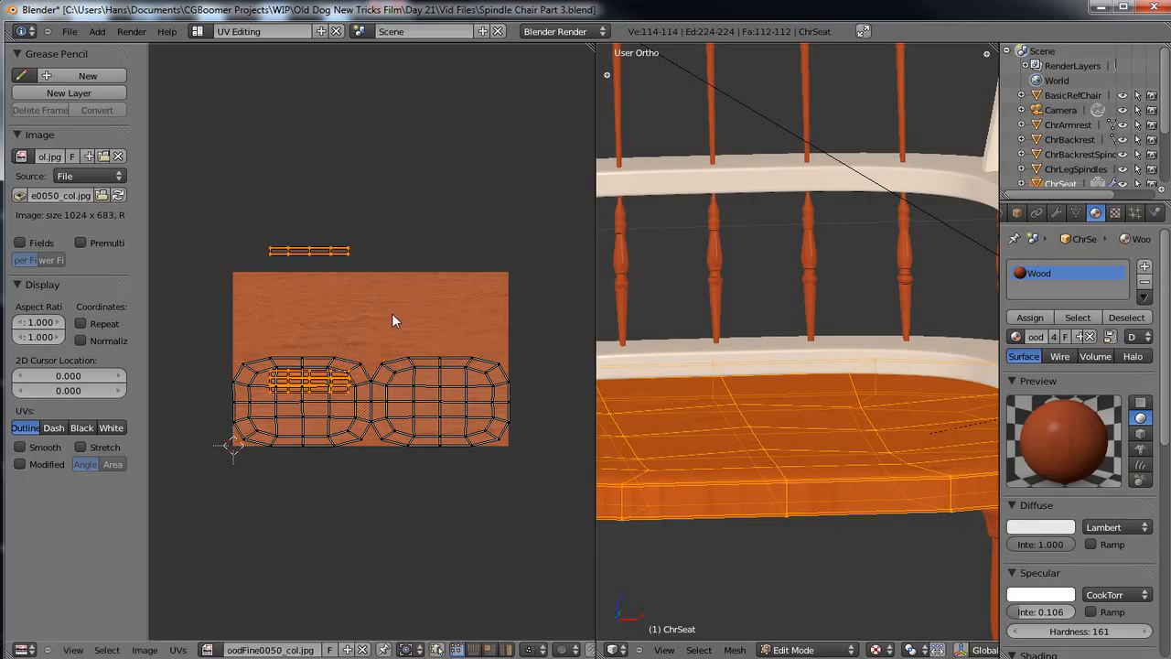
Move the rotated strips above the two large islands, place the thin strip over the wider group and view the seat edge in Object Mode.
key("g")
key("Return")
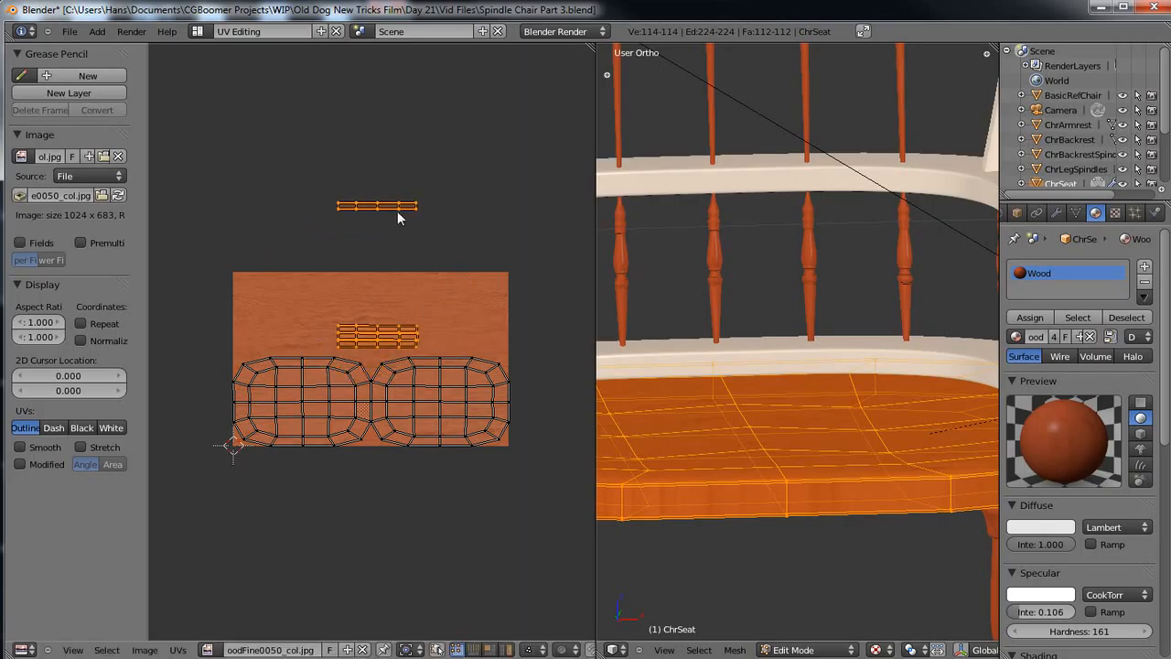
right_click(409, 207)
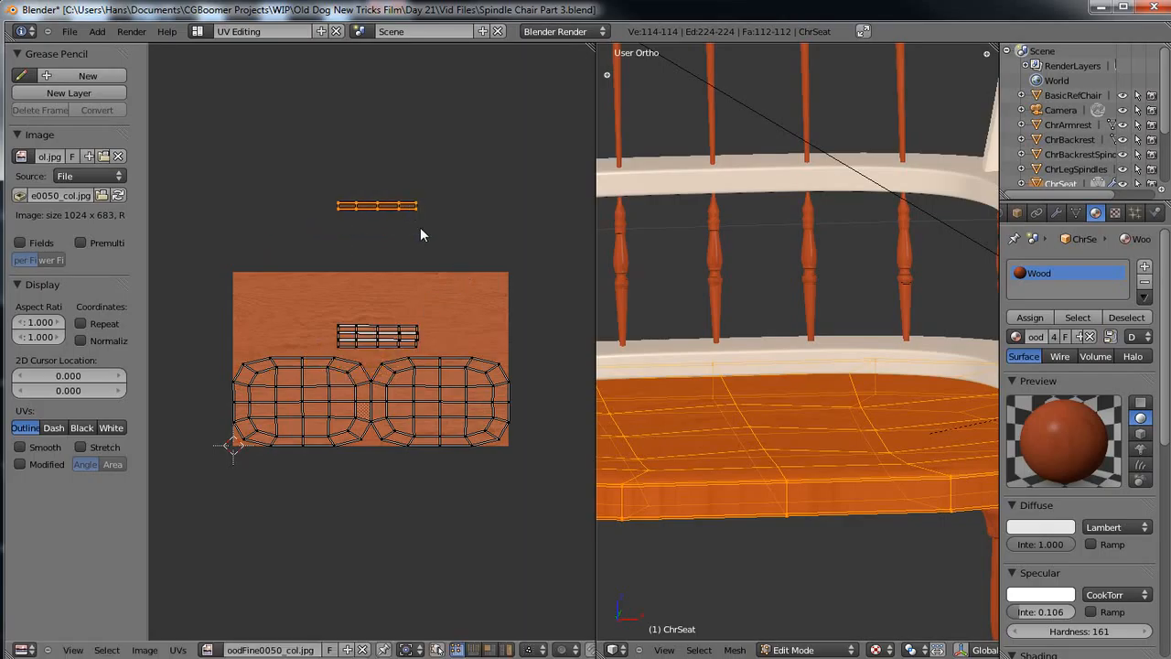
key("g")
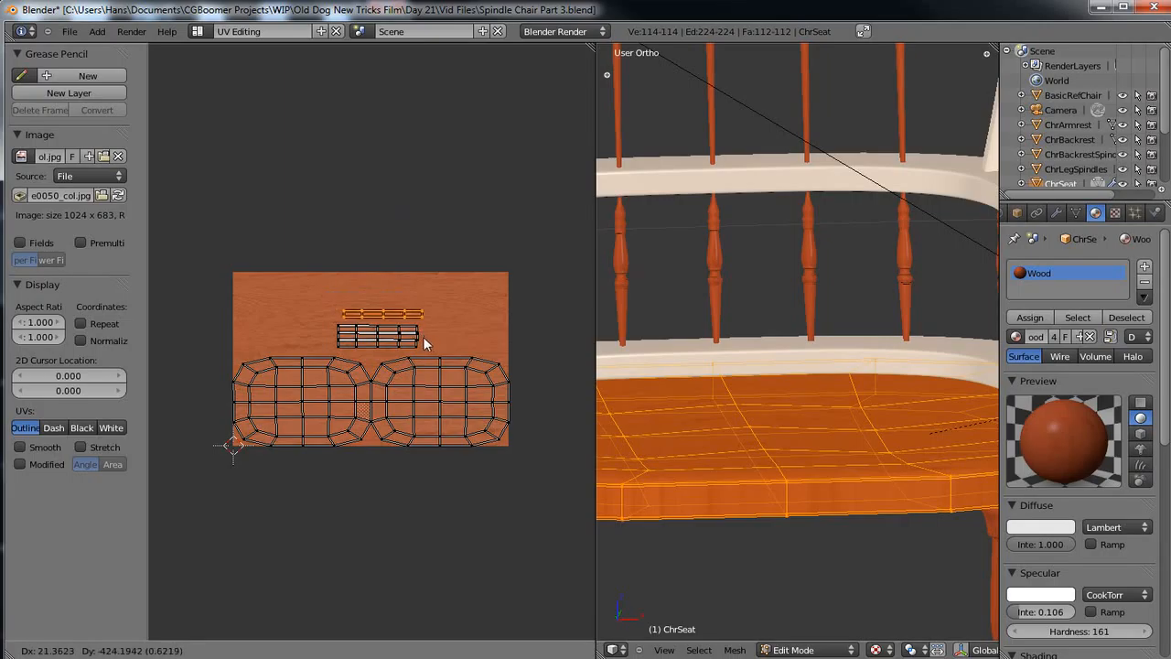
left_click(421, 338)
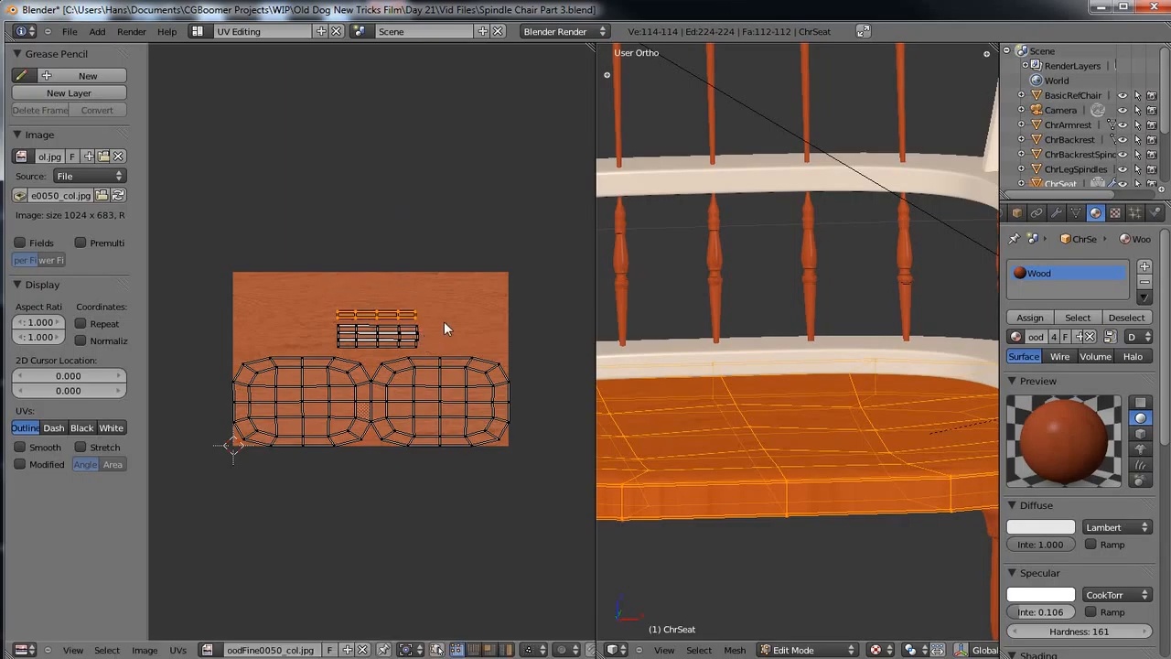
key("Tab")
middle_click_drag(700, 455, 802, 335)
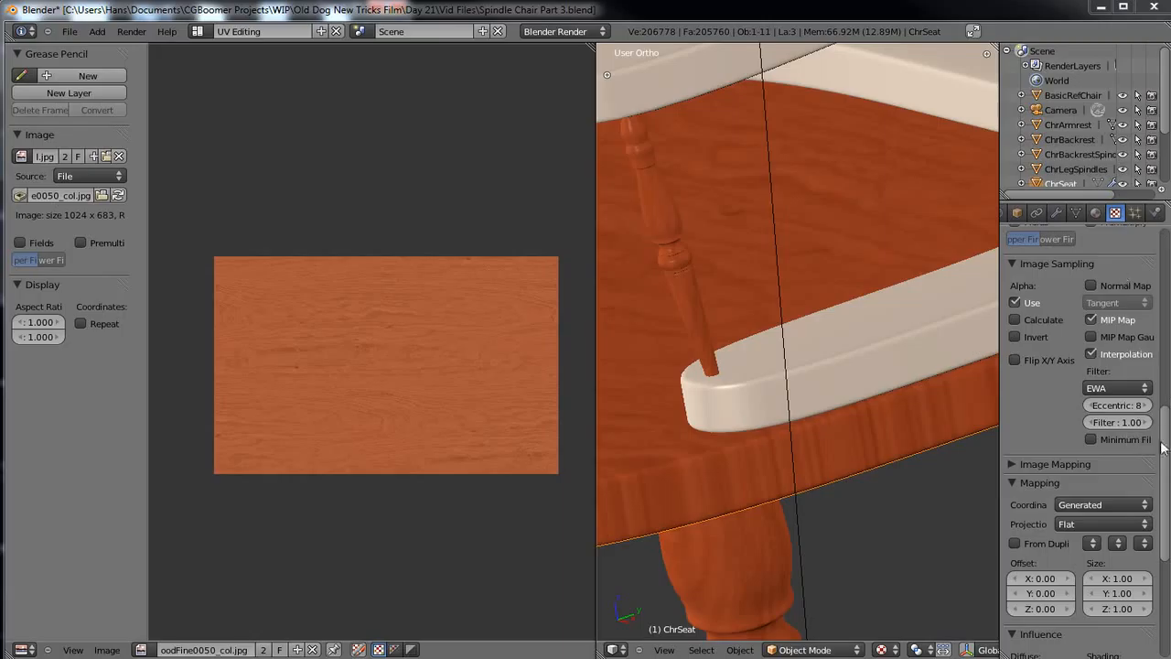
Set the mapping coordinates of the Wood material's FineWood_col texture to UV.
scroll(1168, 397, "up", 5)
scroll(1168, 397, "up", 8)
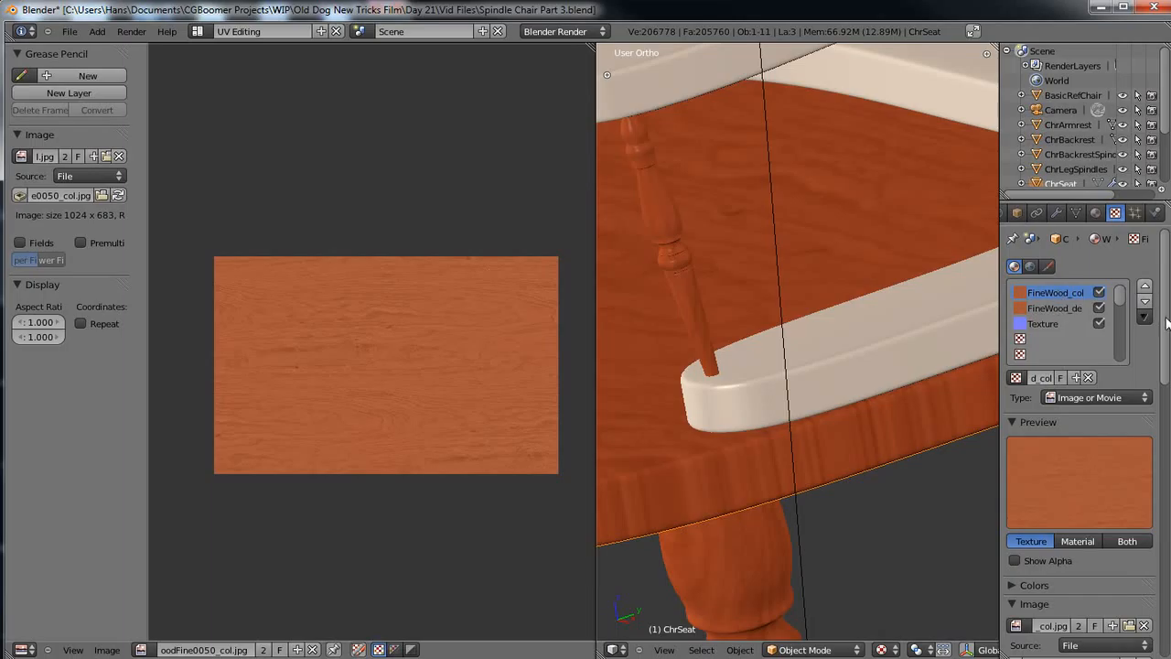
scroll(1167, 322, "down", 12)
left_click(1103, 461)
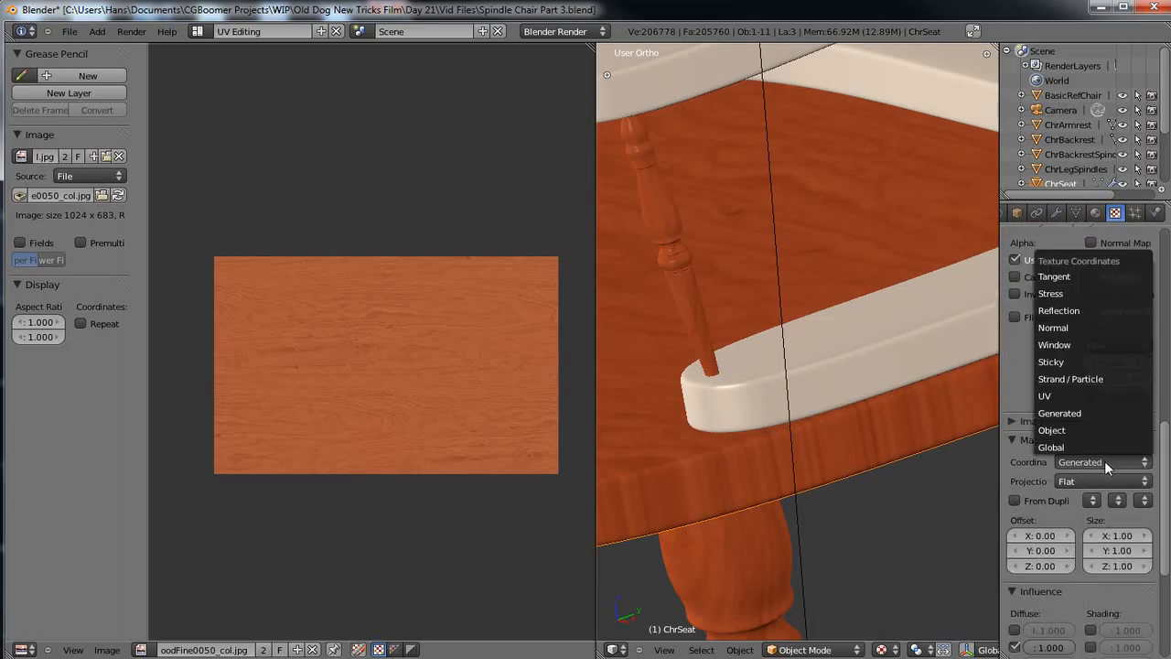
left_click(1073, 397)
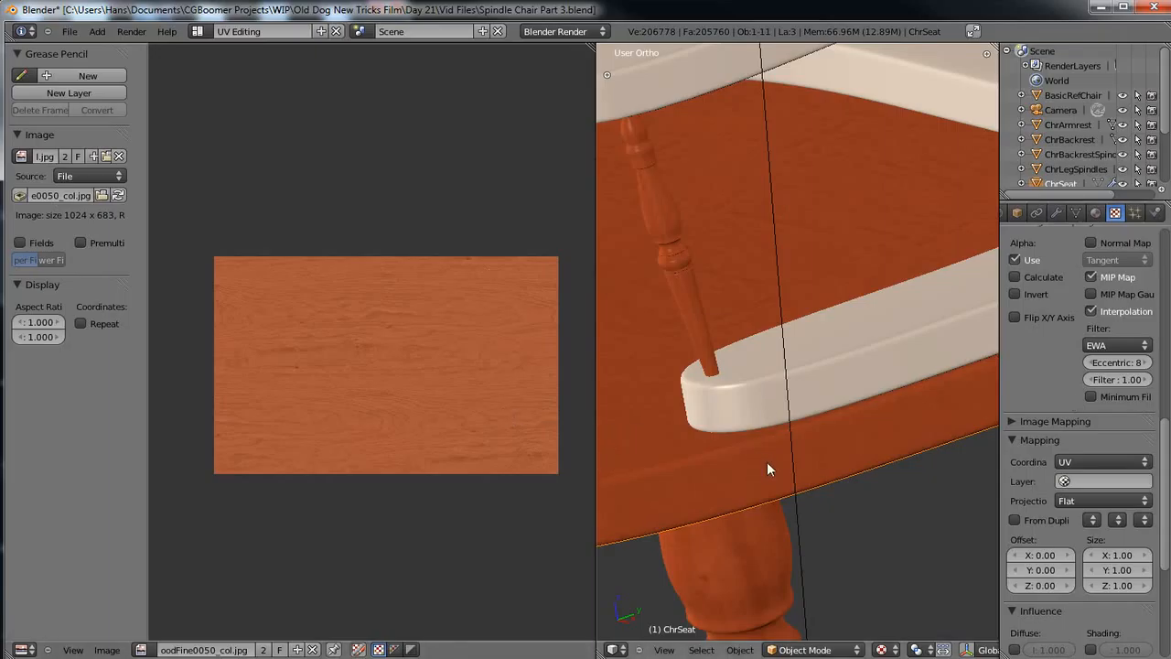
In Edit Mode, unwrap the seat with Smart Project over the wood image and turn its narrow strips 90 degrees.
key("Tab")
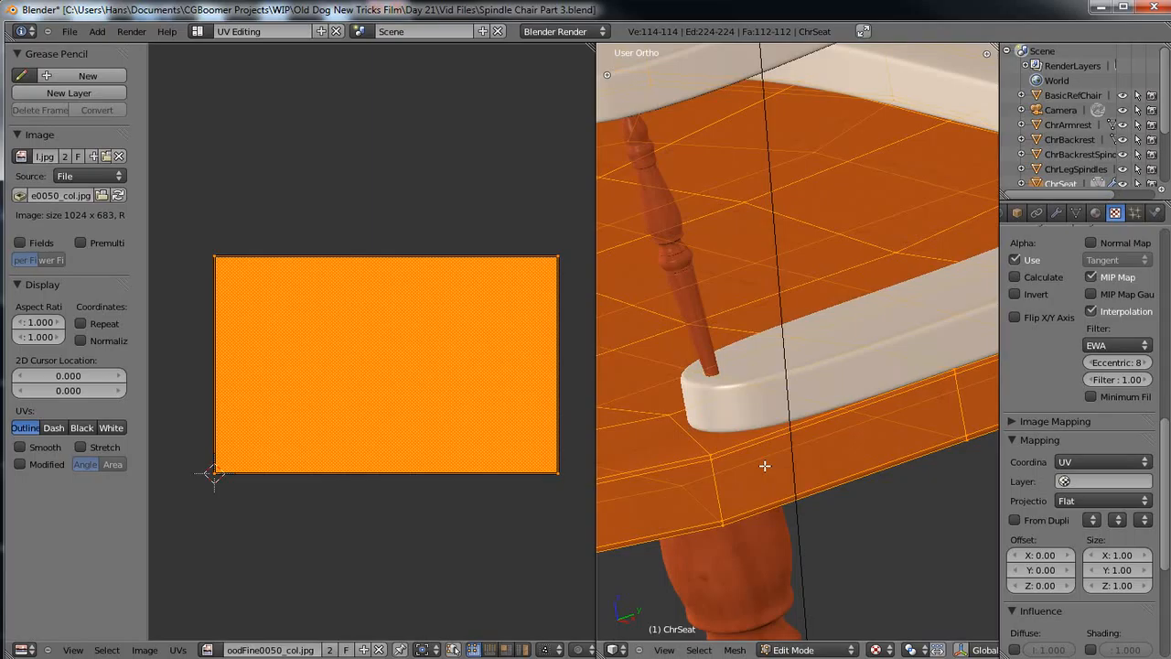
key("u")
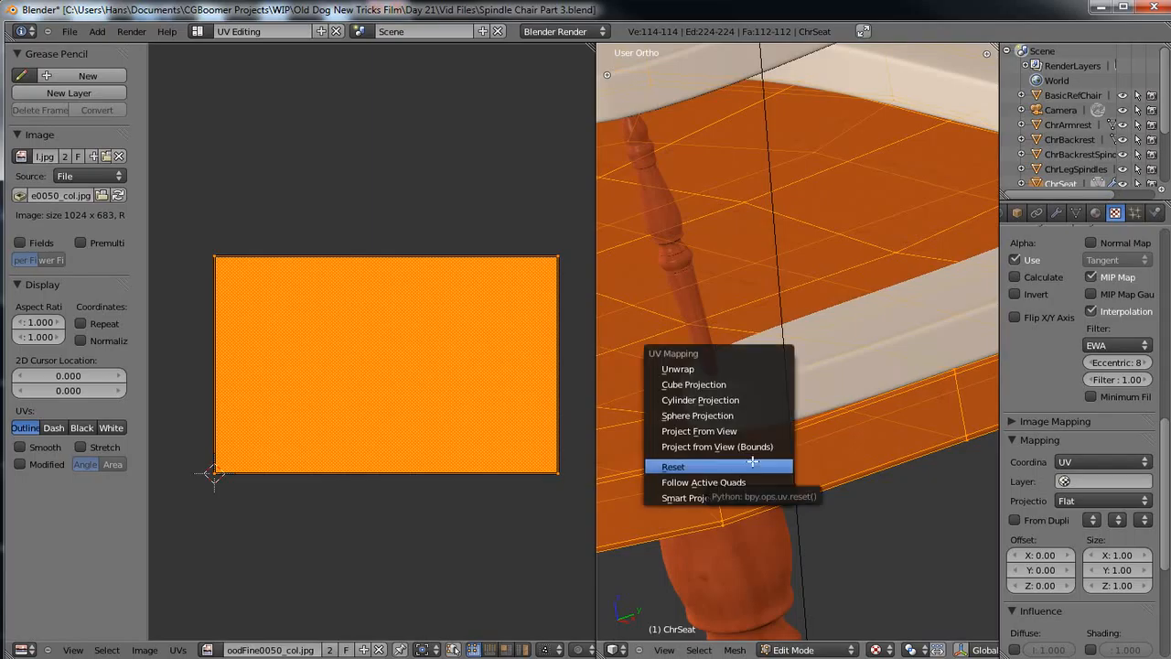
left_click(715, 498)
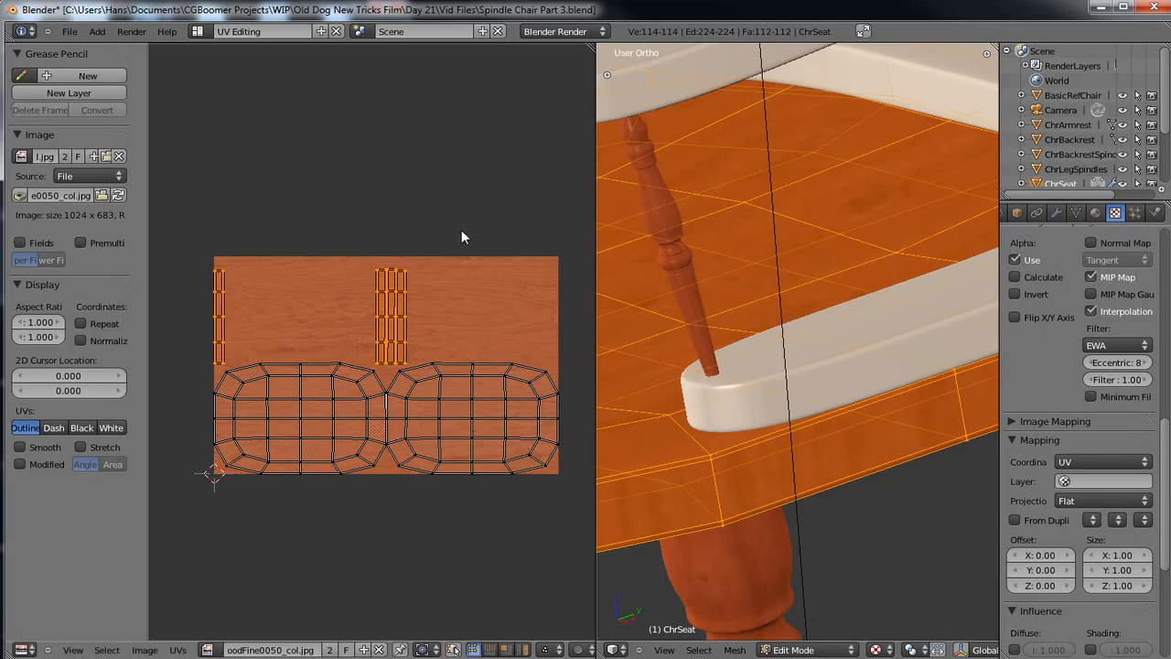
key("r")
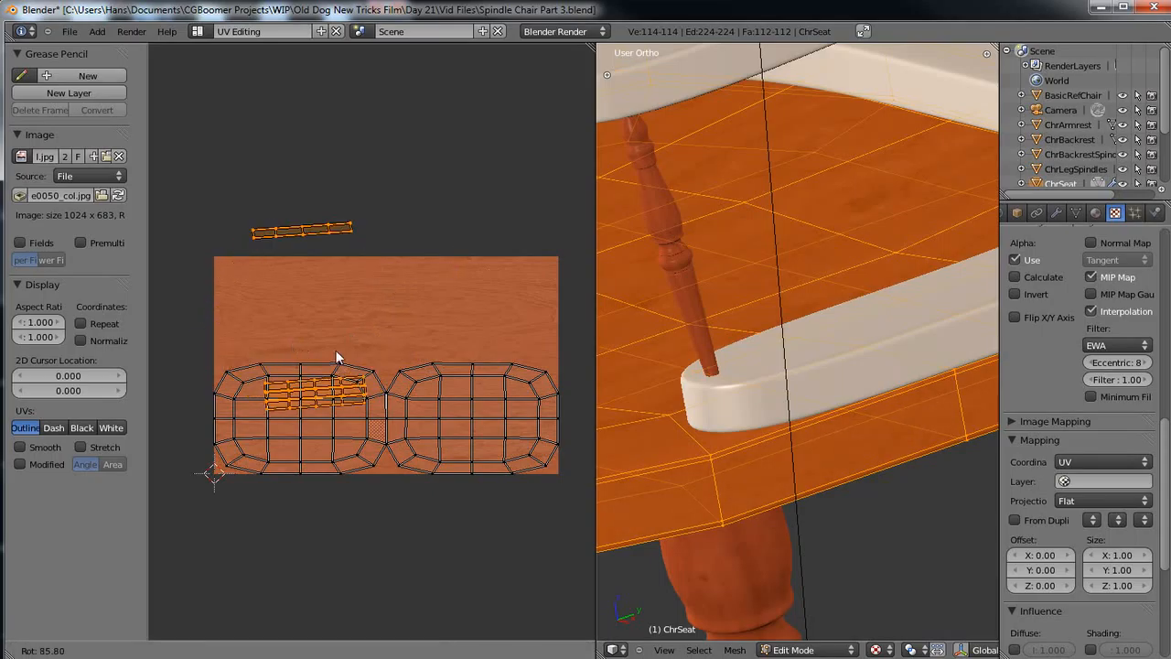
type("90")
key("Return")
Position the wider strip group just above the two large islands and the thin strip directly above that group, all within the image.
key("g")
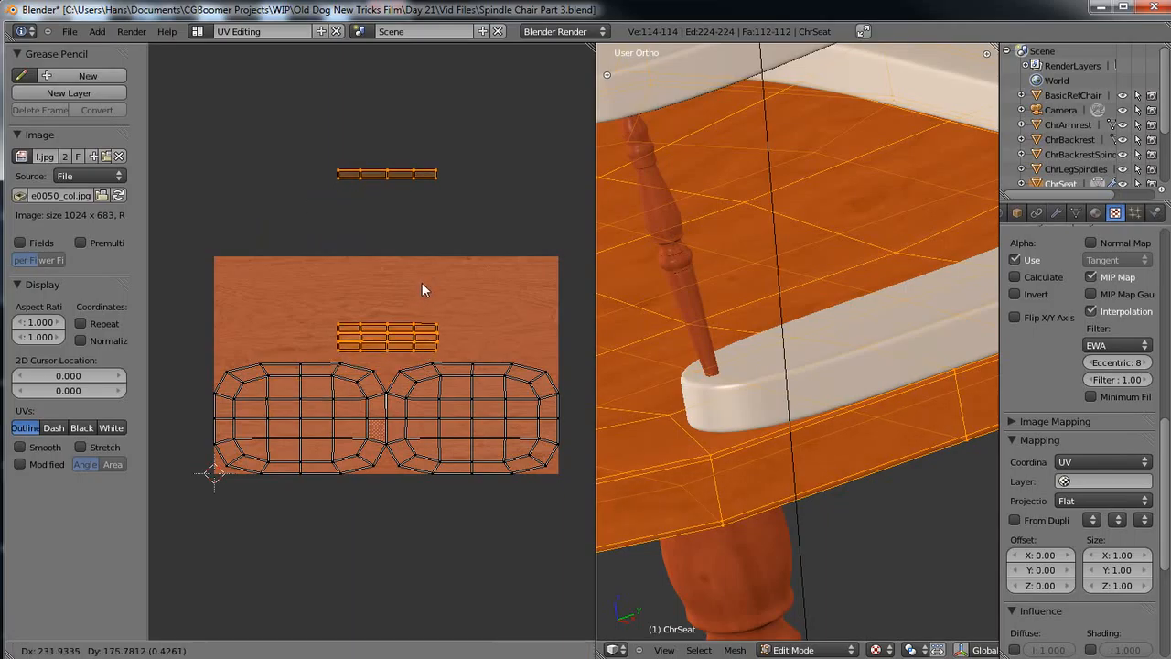
left_click(422, 283)
right_click(434, 174)
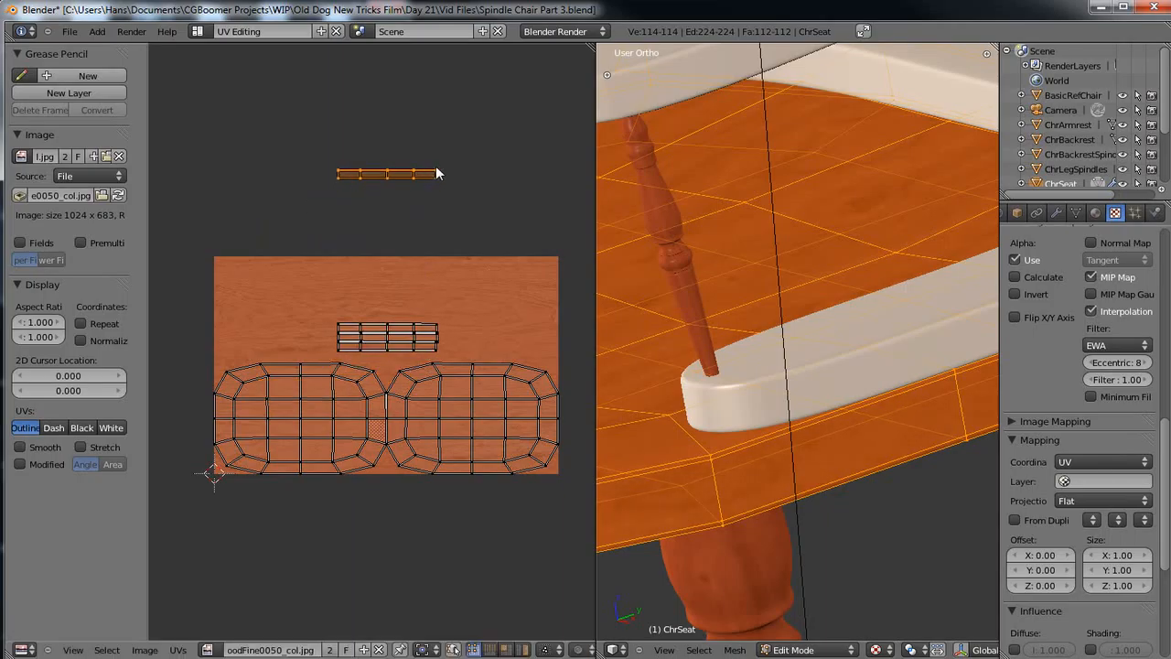
key("g")
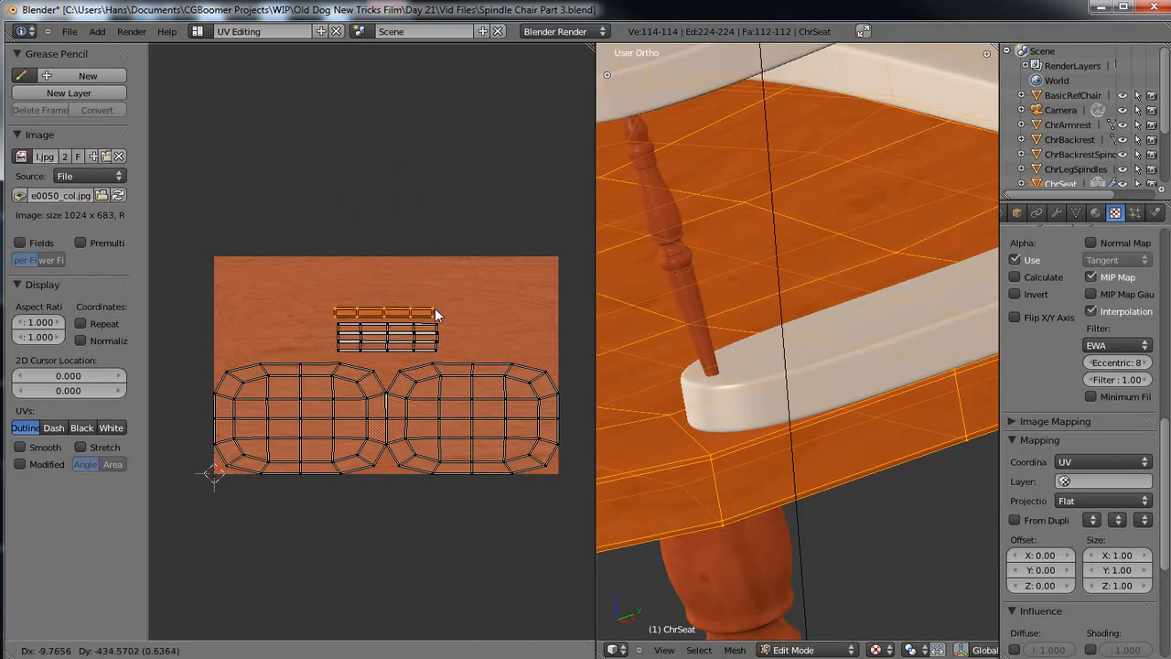
left_click(434, 310)
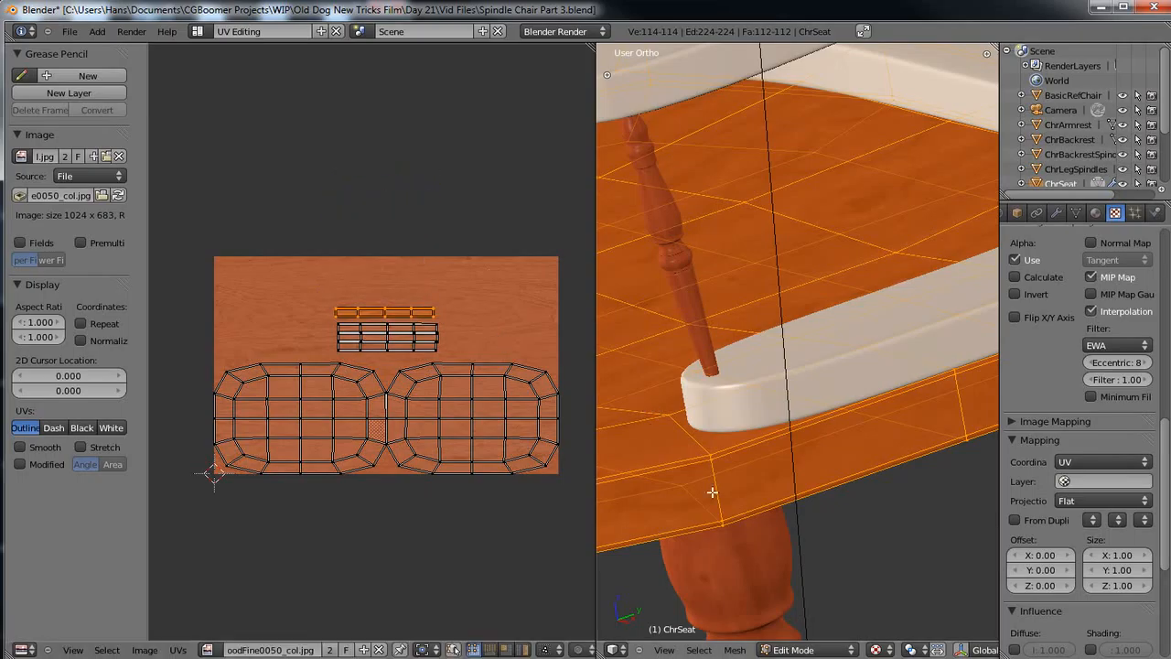
Return the seat to Object Mode and inspect the wood grain on its top and edge from several angles.
key("Tab")
scroll(732, 535, "down", 5)
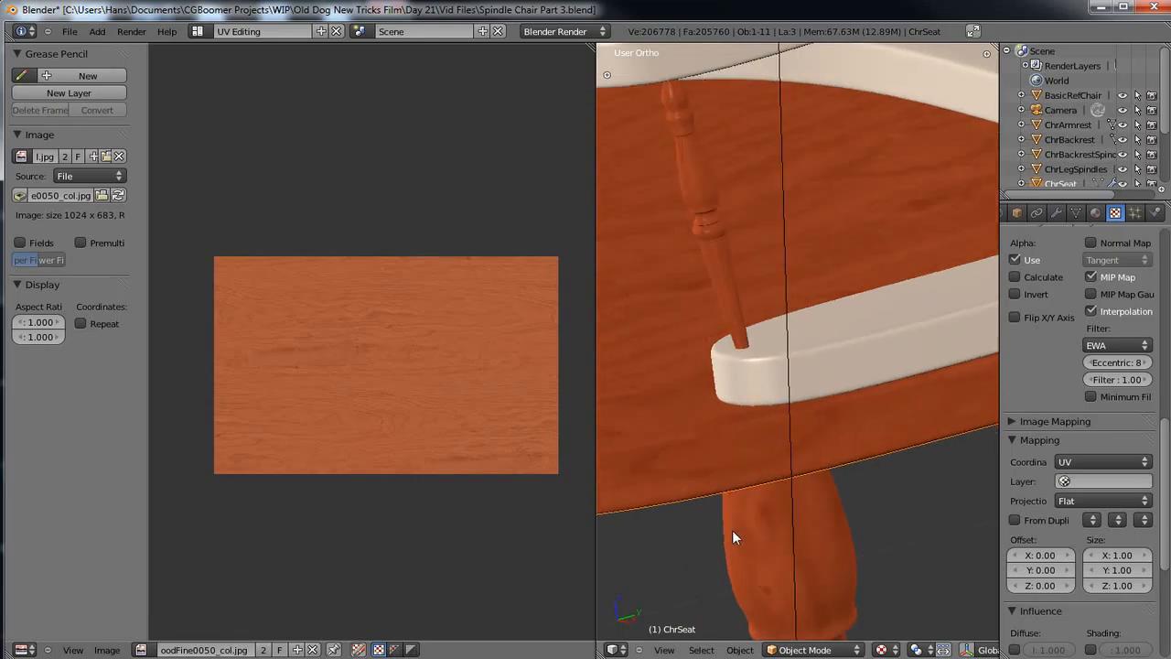
scroll(722, 446, "down", 4)
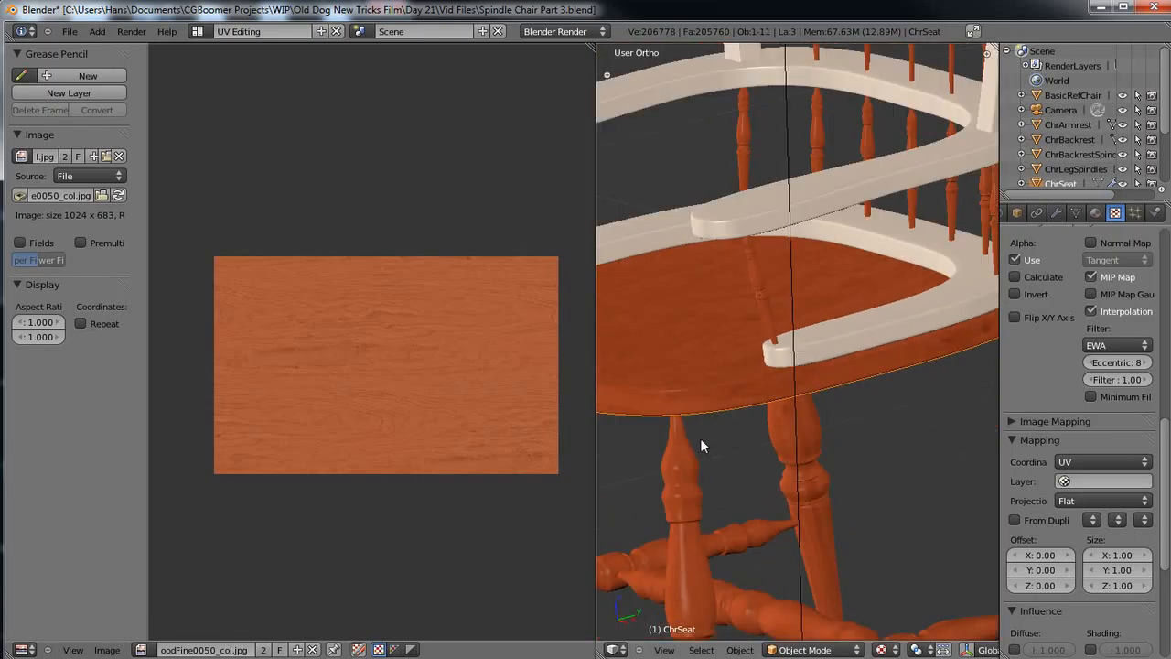
middle_click_drag(707, 463, 746, 473)
middle_click_drag(745, 389, 821, 413)
middle_click_drag(668, 470, 654, 449)
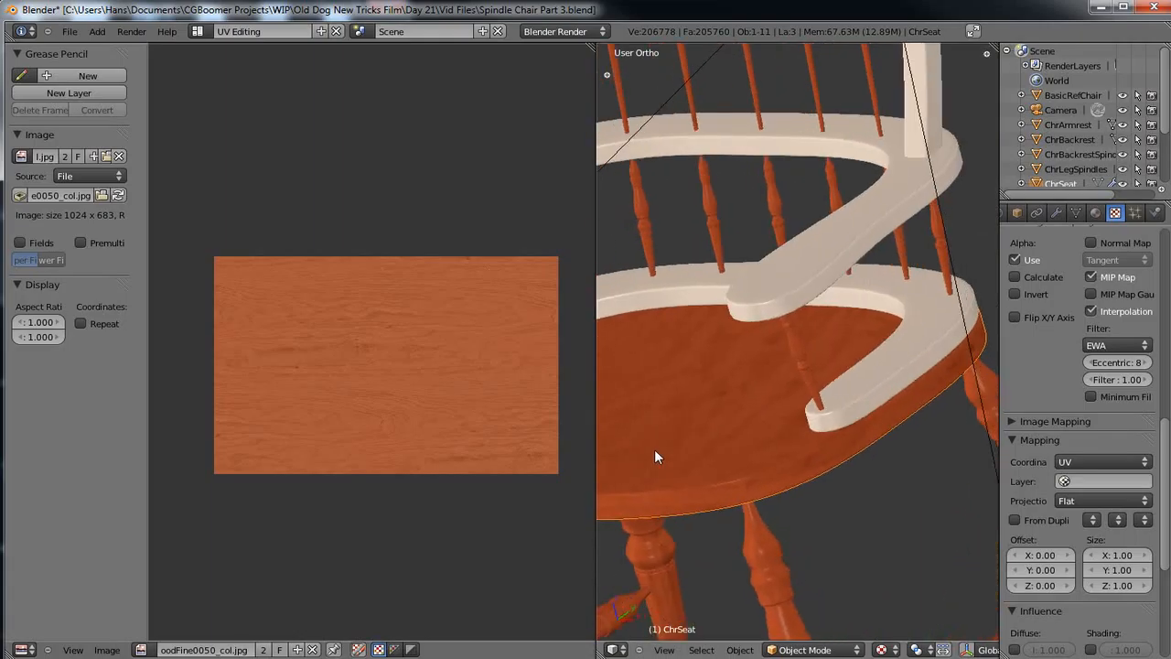
Enter Edit Mode on the seat spindle base and assign the existing Wood material to it.
right_click(877, 381)
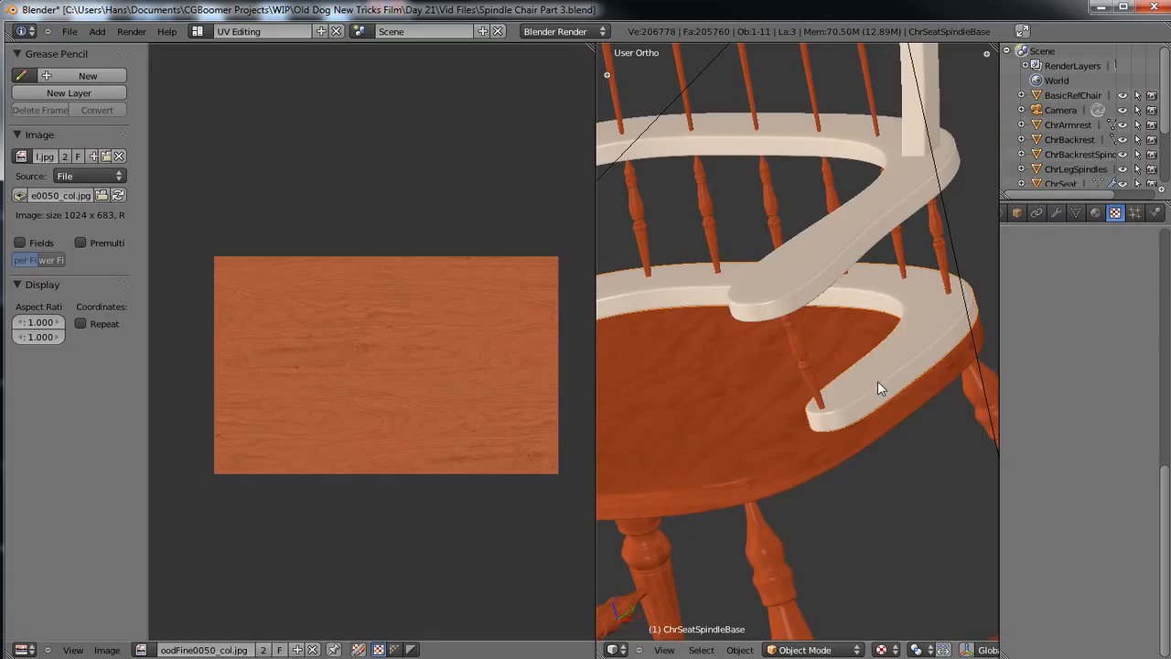
key("Tab")
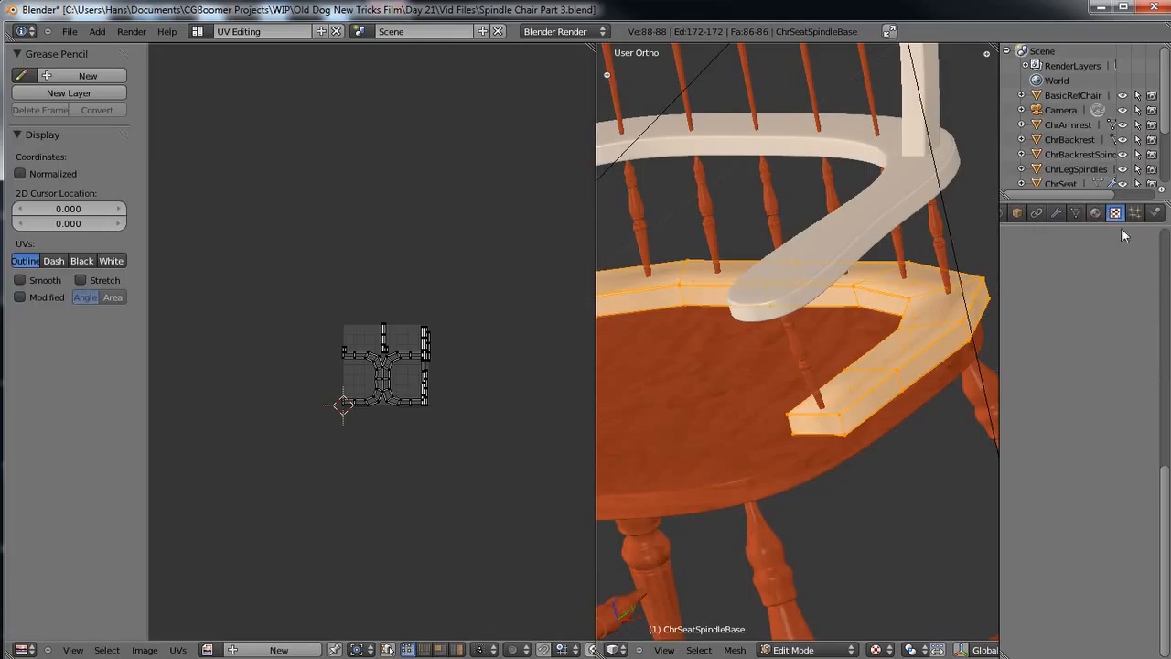
left_click(1095, 212)
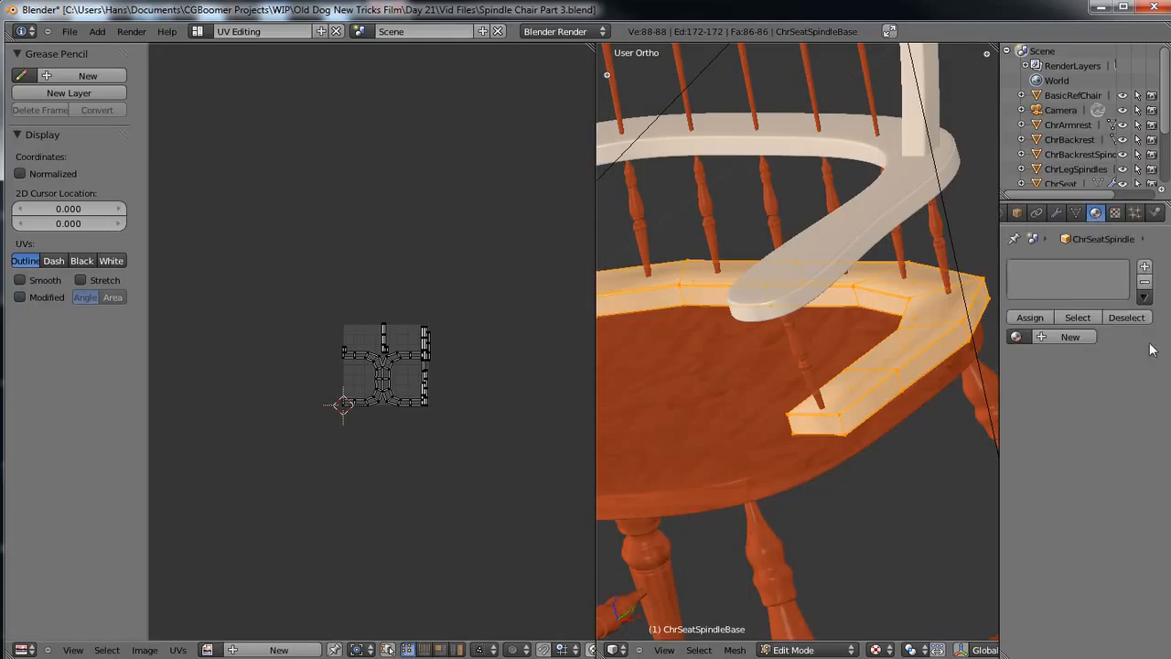
left_click(1015, 336)
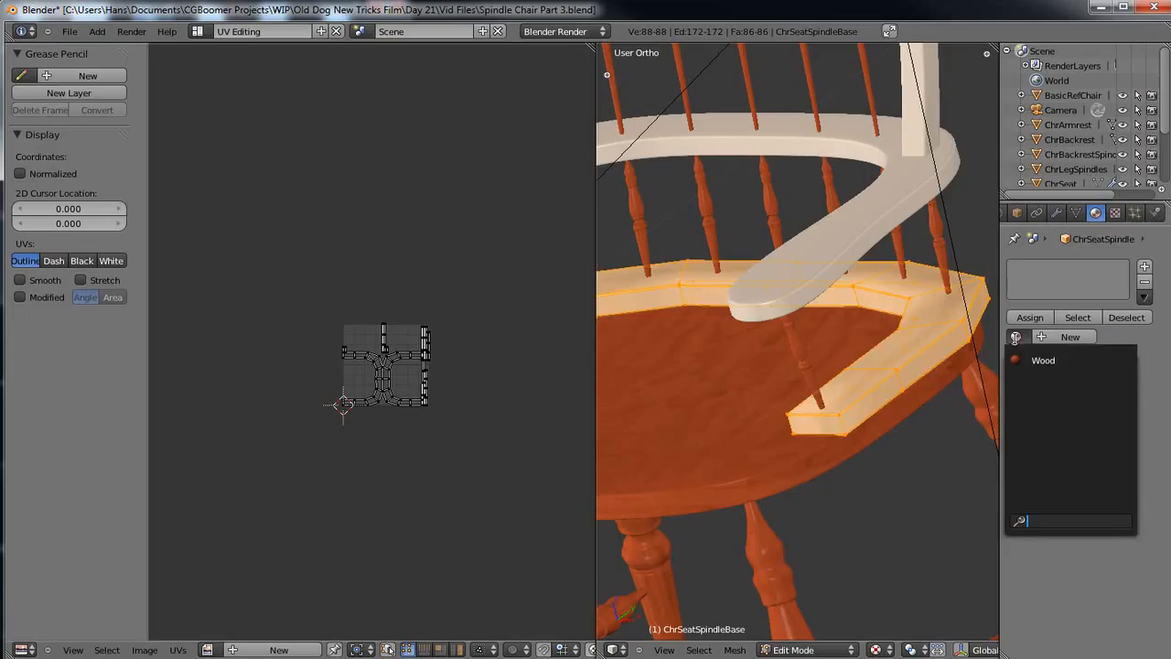
left_click(1040, 361)
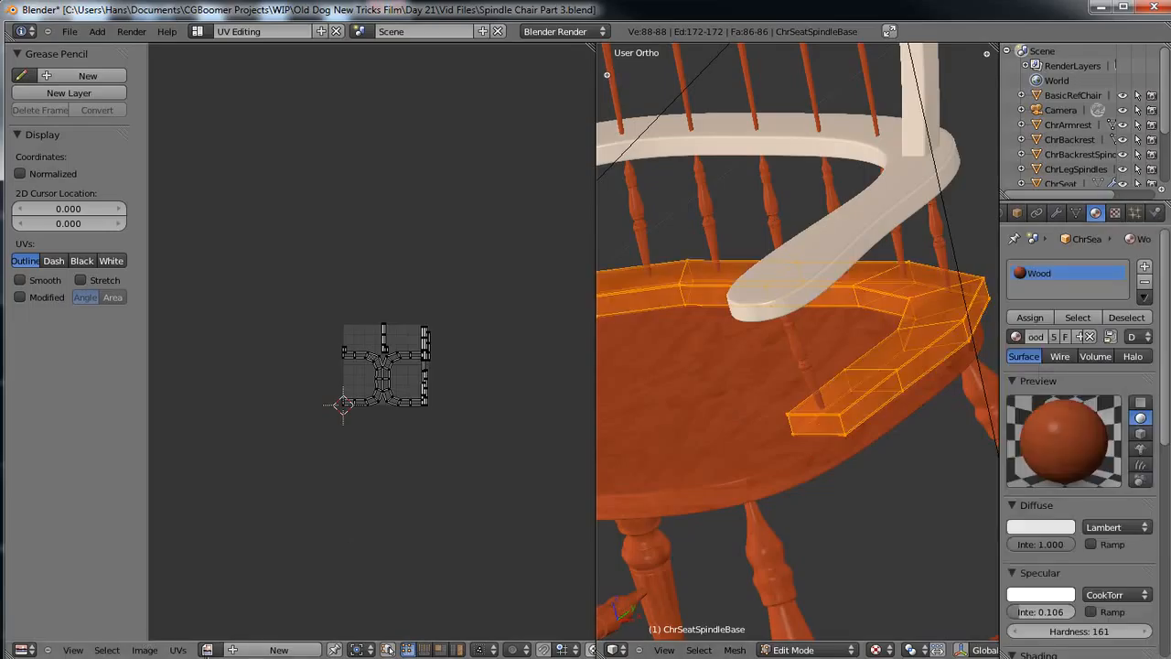
Display WoodFine0050_col.jpg behind the seat spindle base's UVs and check the part briefly in Object Mode before resuming UV editing.
left_click(207, 649)
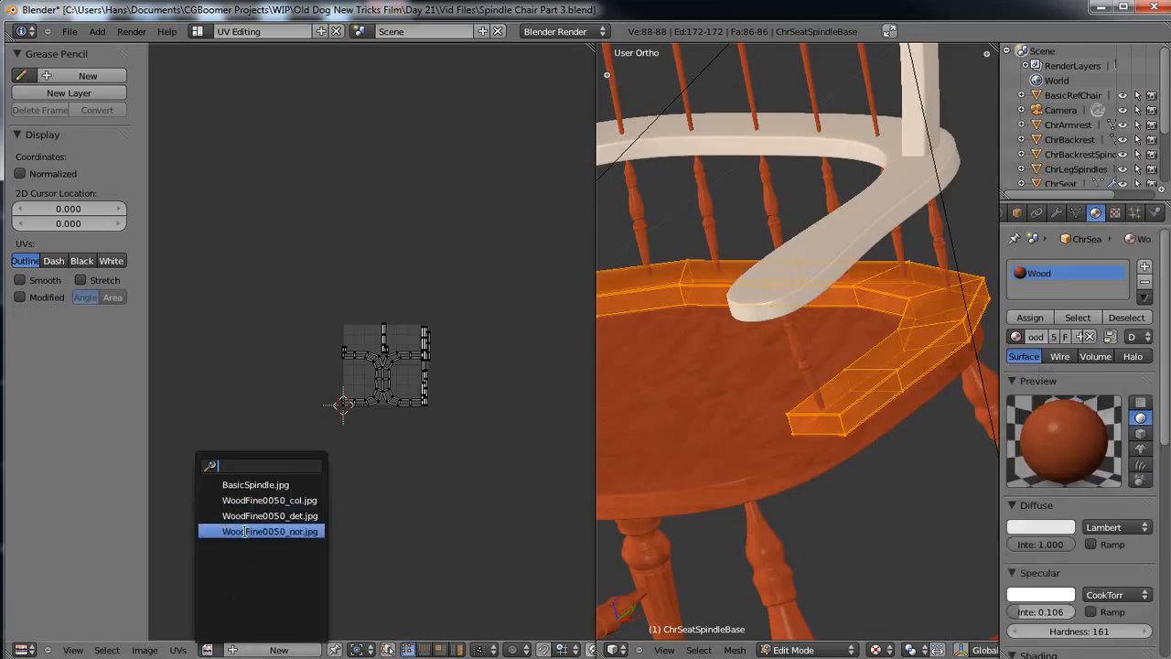
left_click(255, 500)
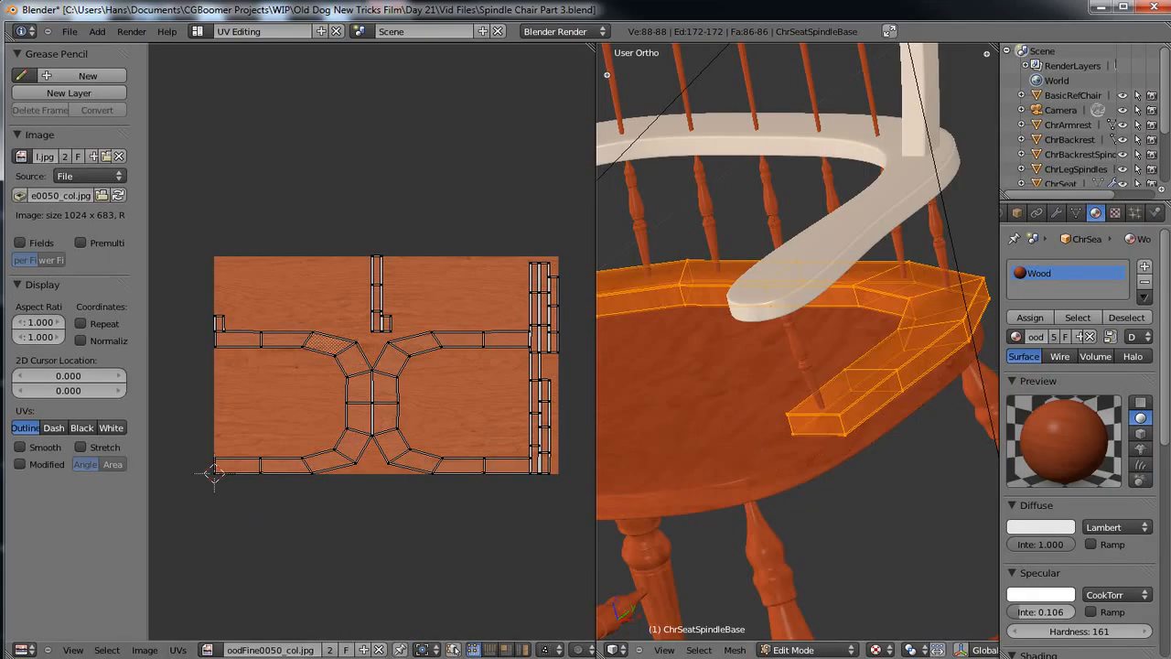
key("Tab")
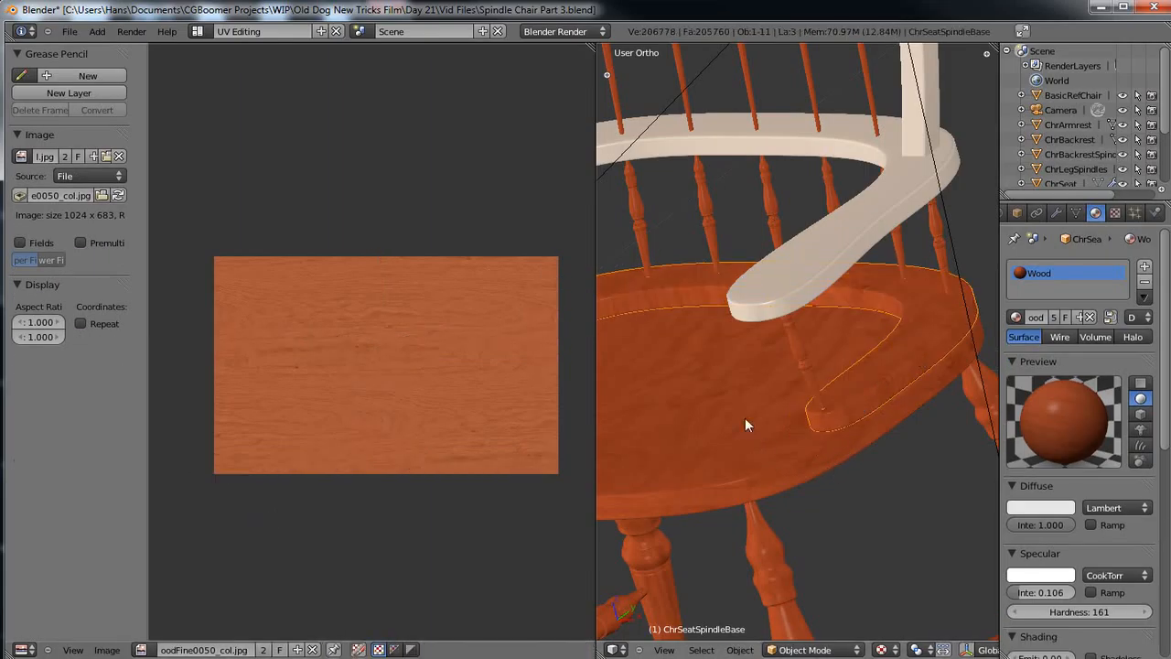
key("Tab")
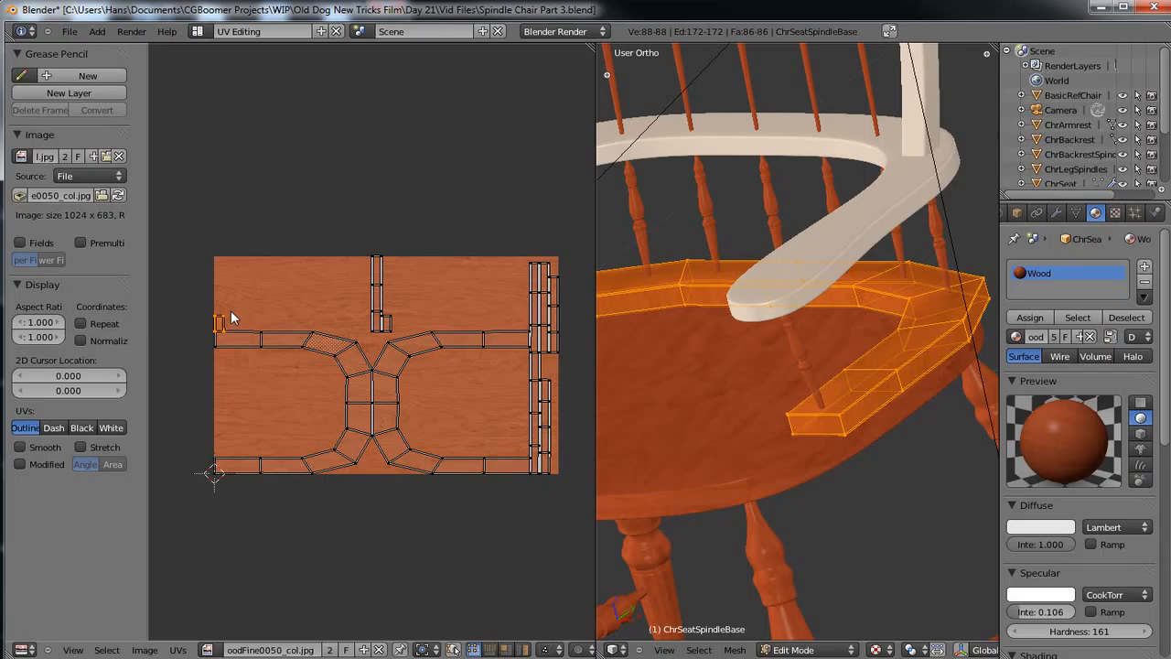
Rotate the small UV island at the image's left edge 90 degrees and place it inside the left U-shaped island, near its upper arm.
key("g")
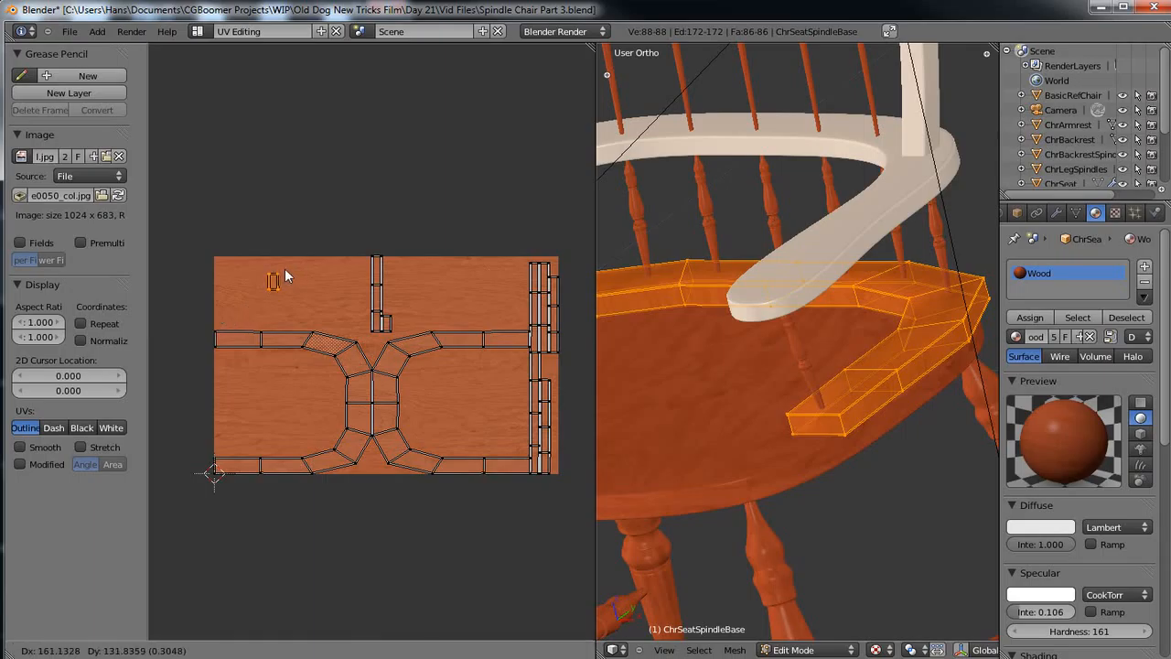
left_click(284, 271)
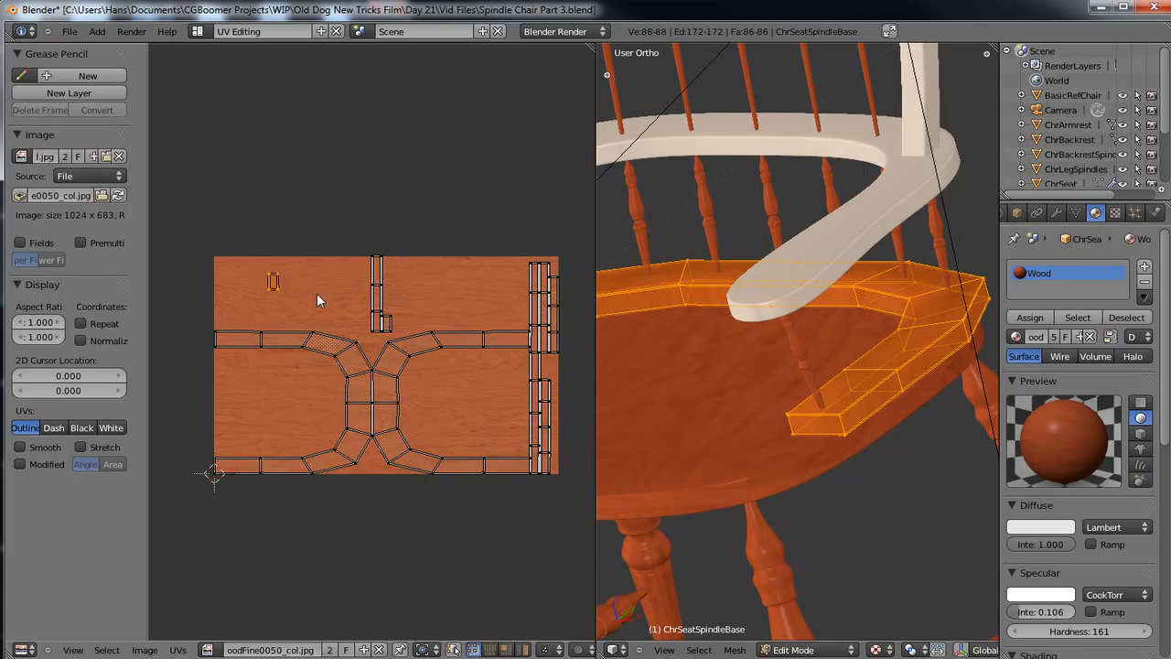
key("r")
type("90")
key("Return")
key("g")
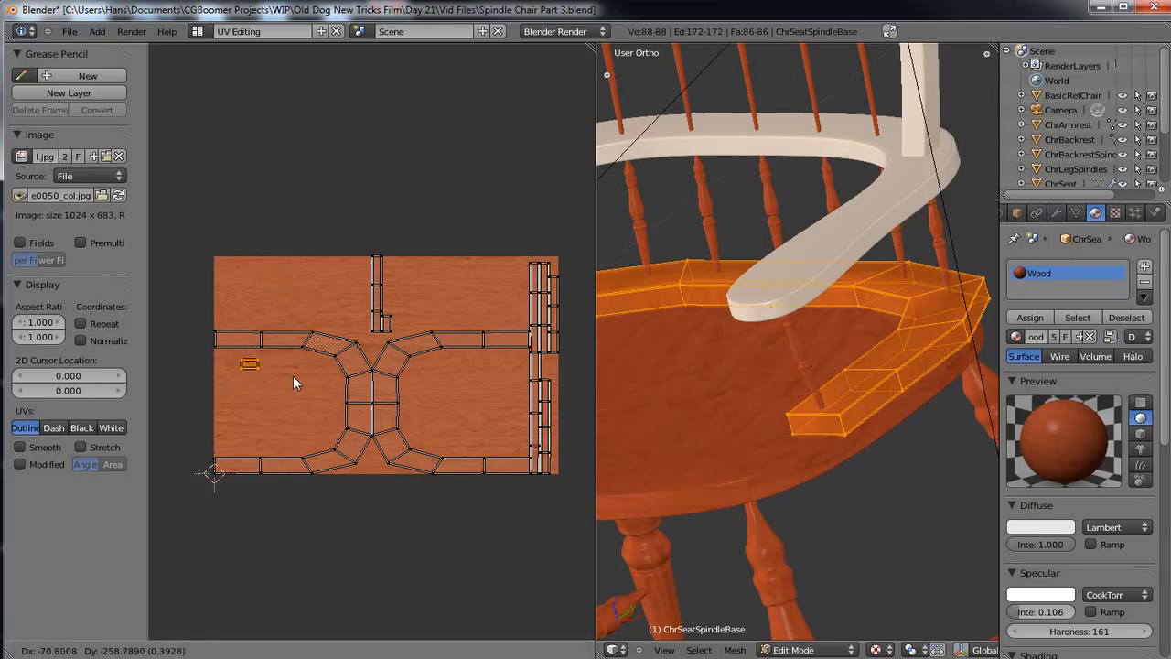
left_click(293, 375)
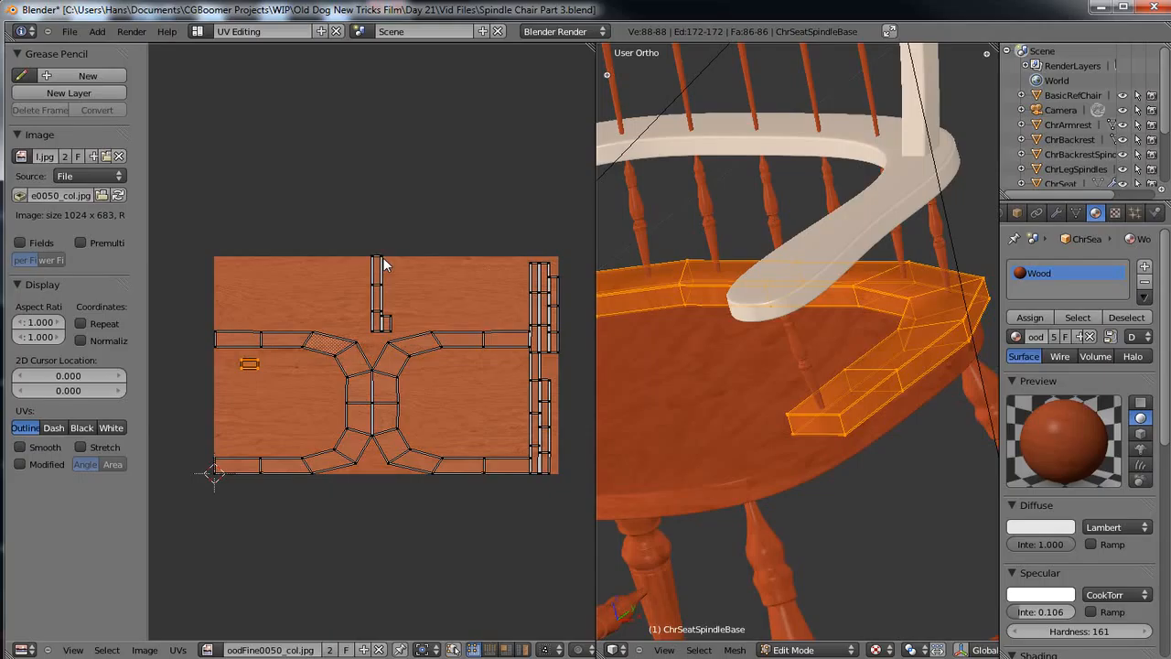
Rotate the narrow strip group at the image's upper centre 90 degrees and place it just below the small island inside the left U shape.
key("l")
key("b")
left_click_drag(365, 291, 399, 334)
type("r90")
key("Return")
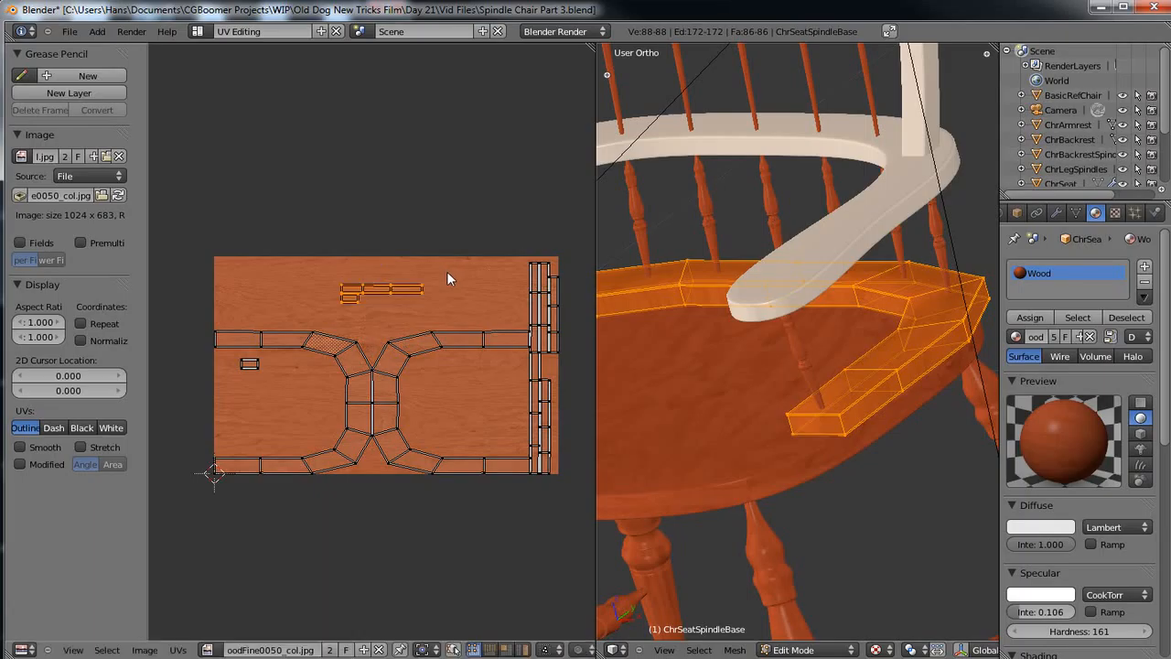
key("g")
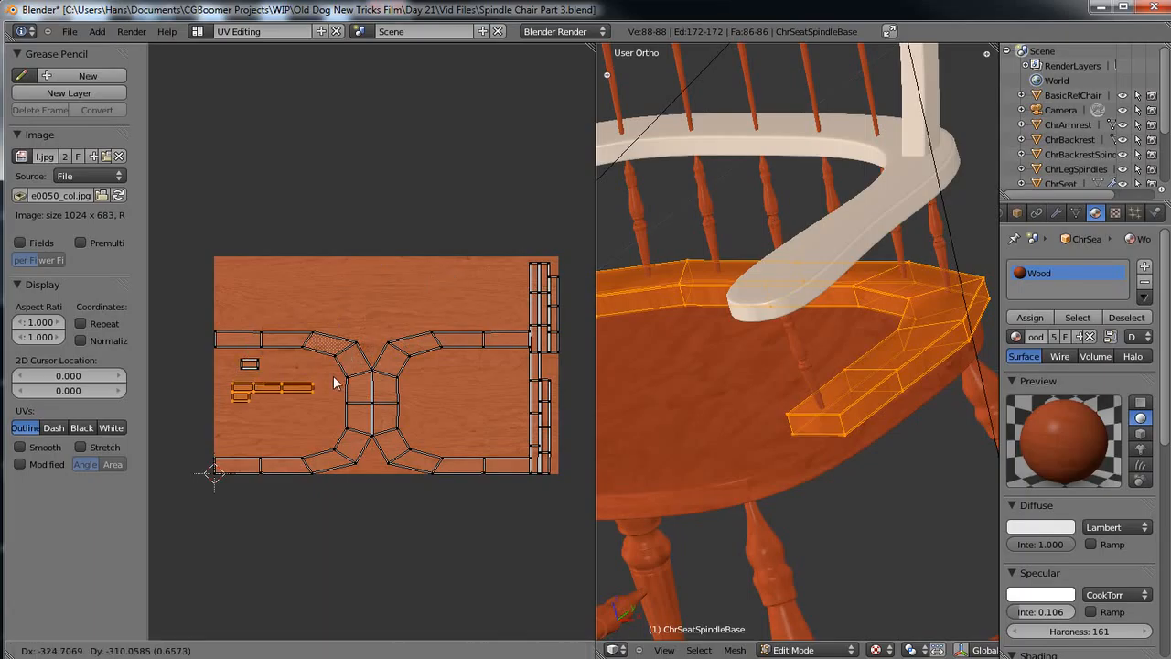
left_click(342, 363)
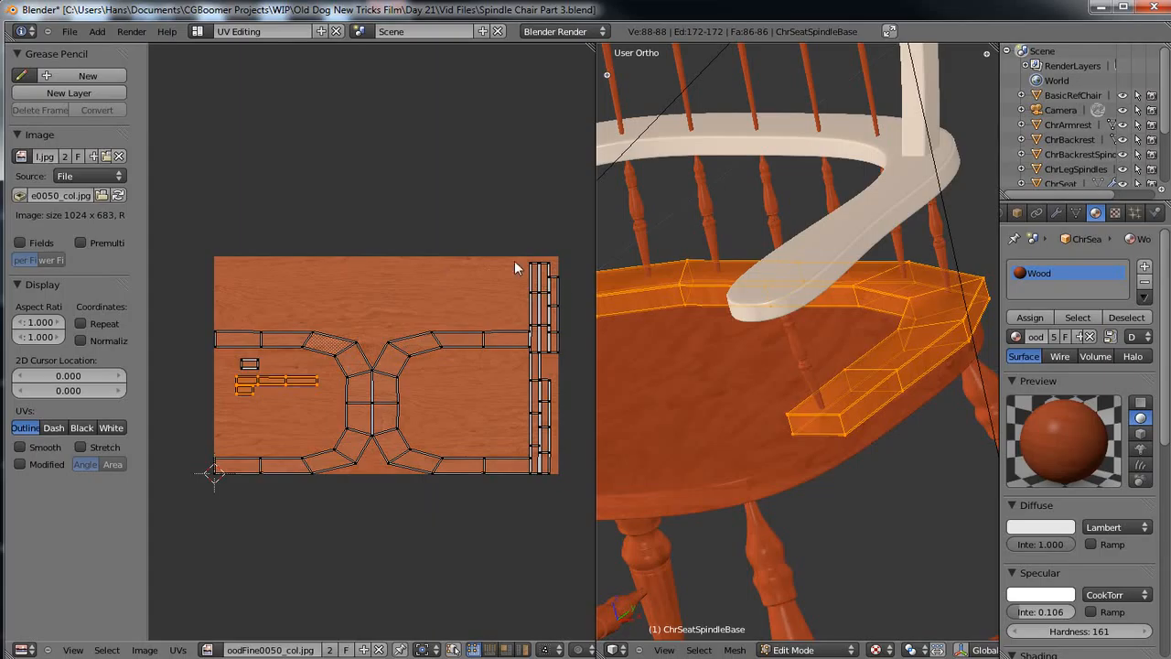
Move the upper innermost vertical strip from the image's right edge into the open area inside the right U-shaped island.
scroll(480, 273, "up", 1)
scroll(480, 273, "down", 2)
middle_click_drag(479, 272, 361, 254)
scroll(424, 320, "up", 2)
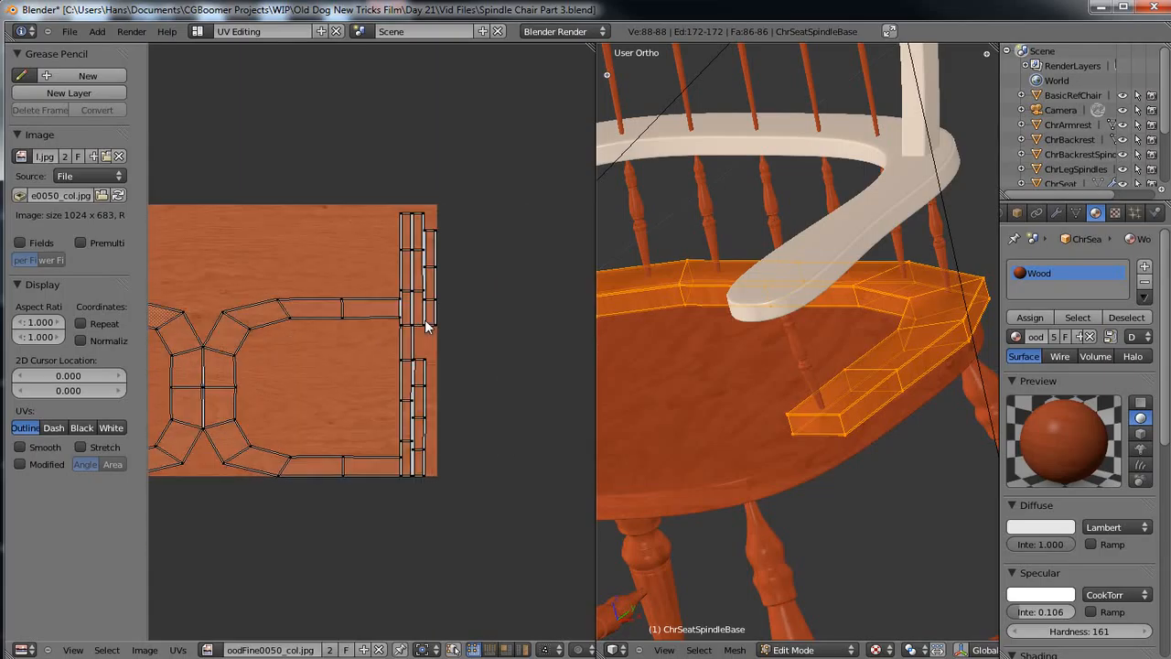
right_click(402, 220)
key("g")
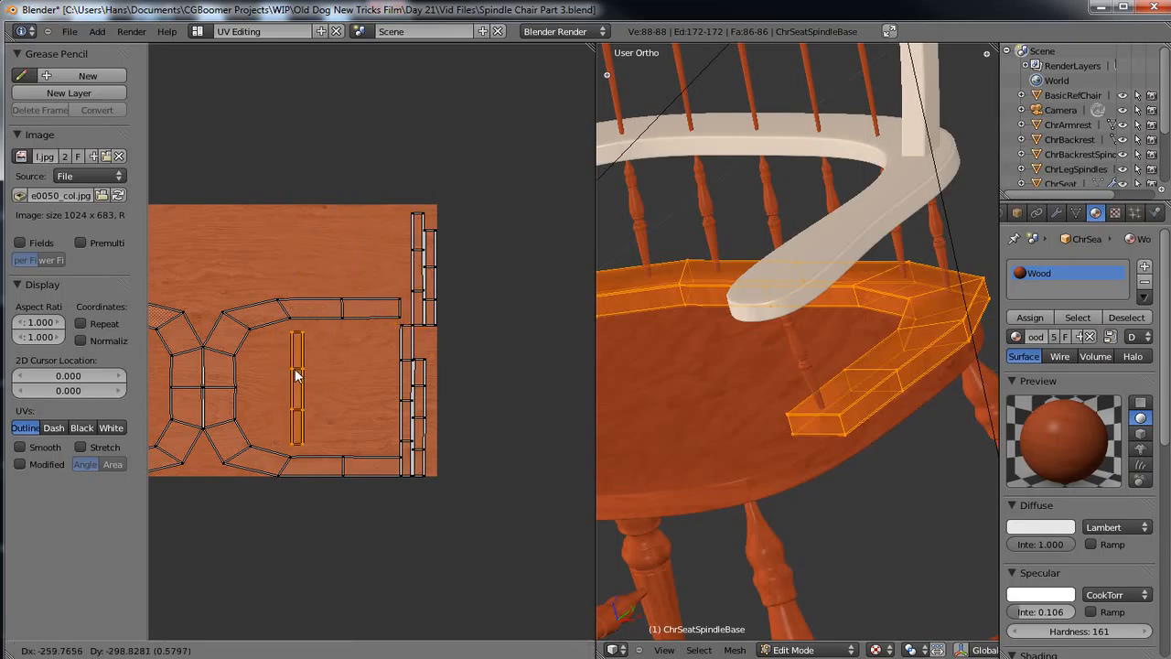
left_click(292, 370)
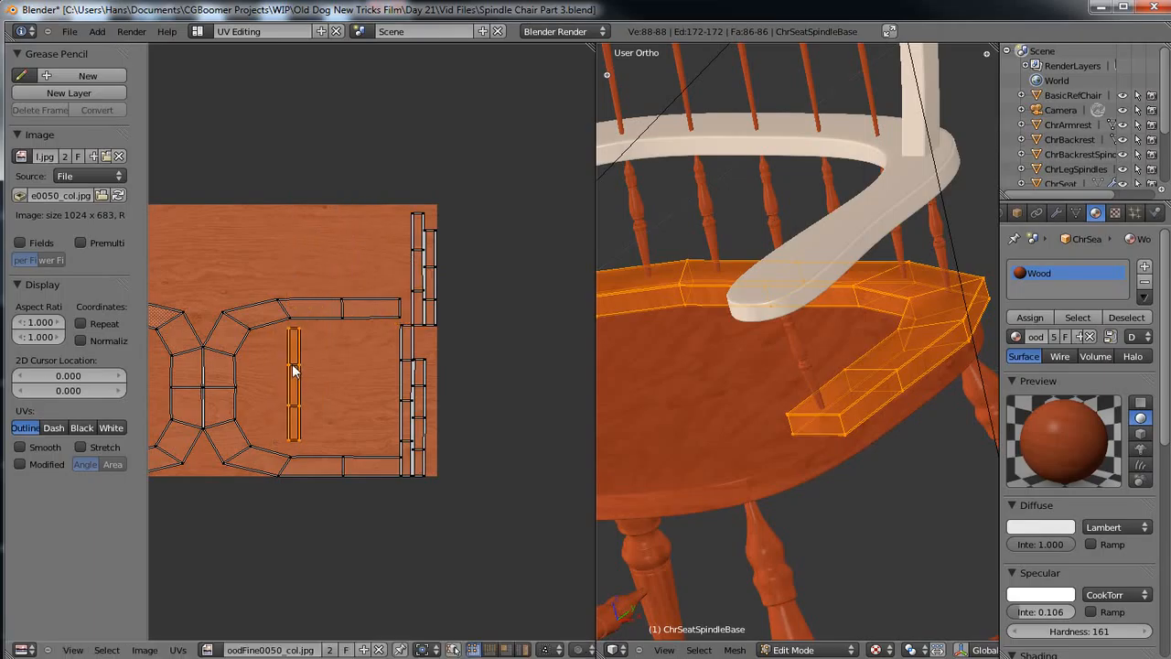
Move the two lower vertical strips from the right edge inside the right U shape, side by side with the strip already there.
right_click(403, 334)
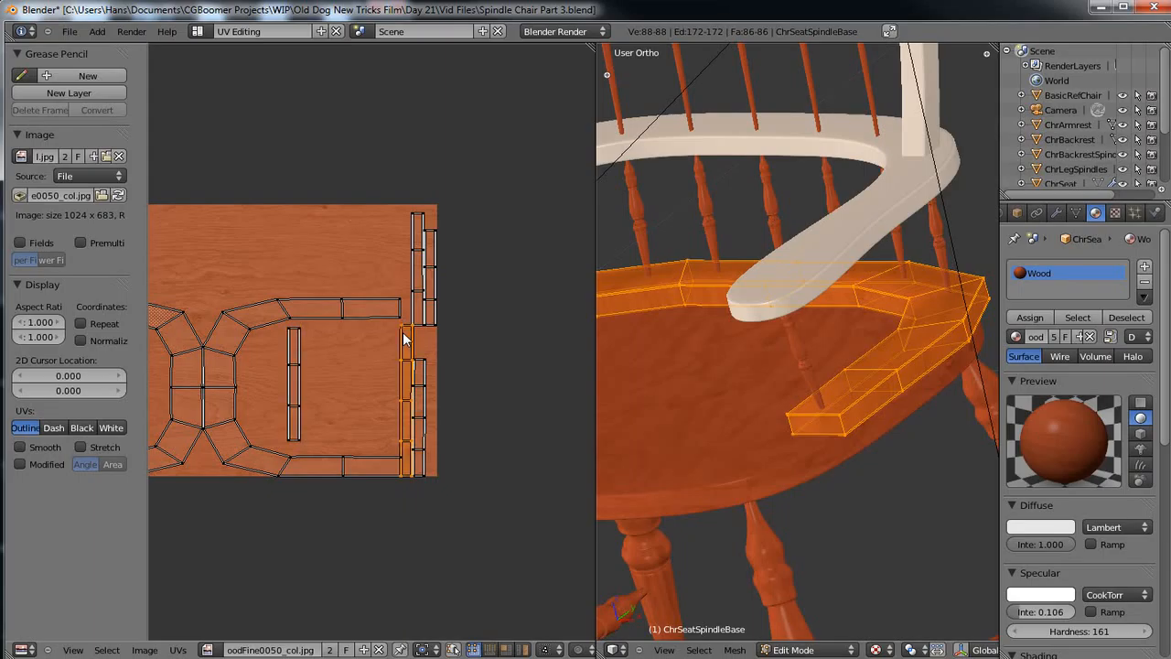
key("g")
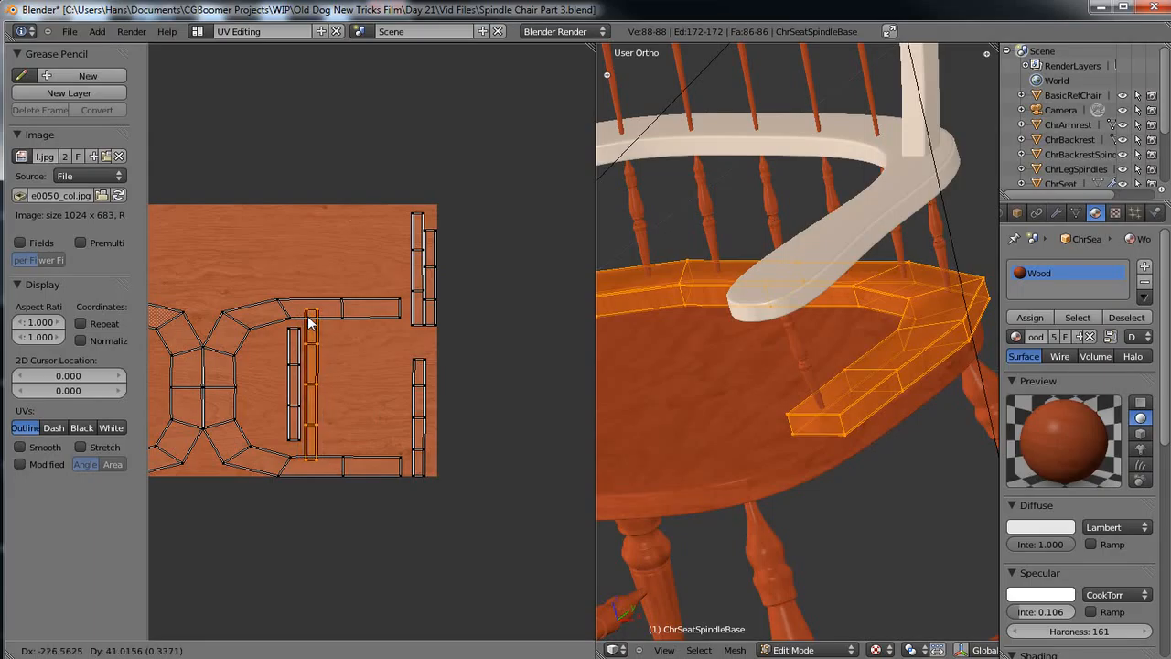
left_click(309, 322)
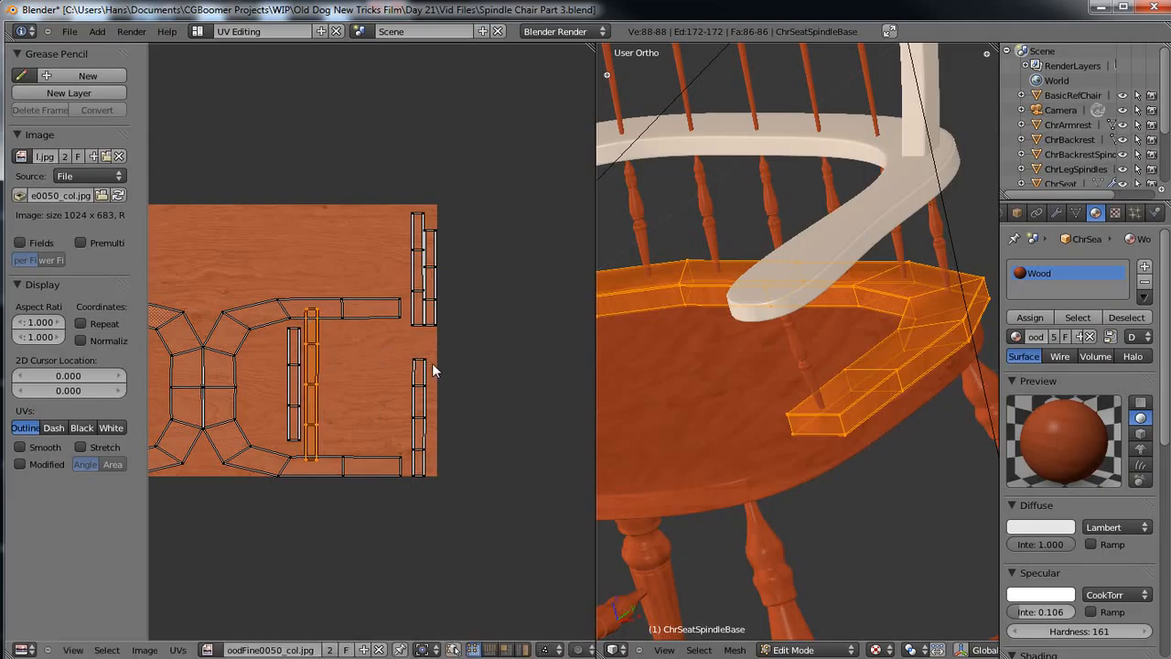
right_click(432, 364)
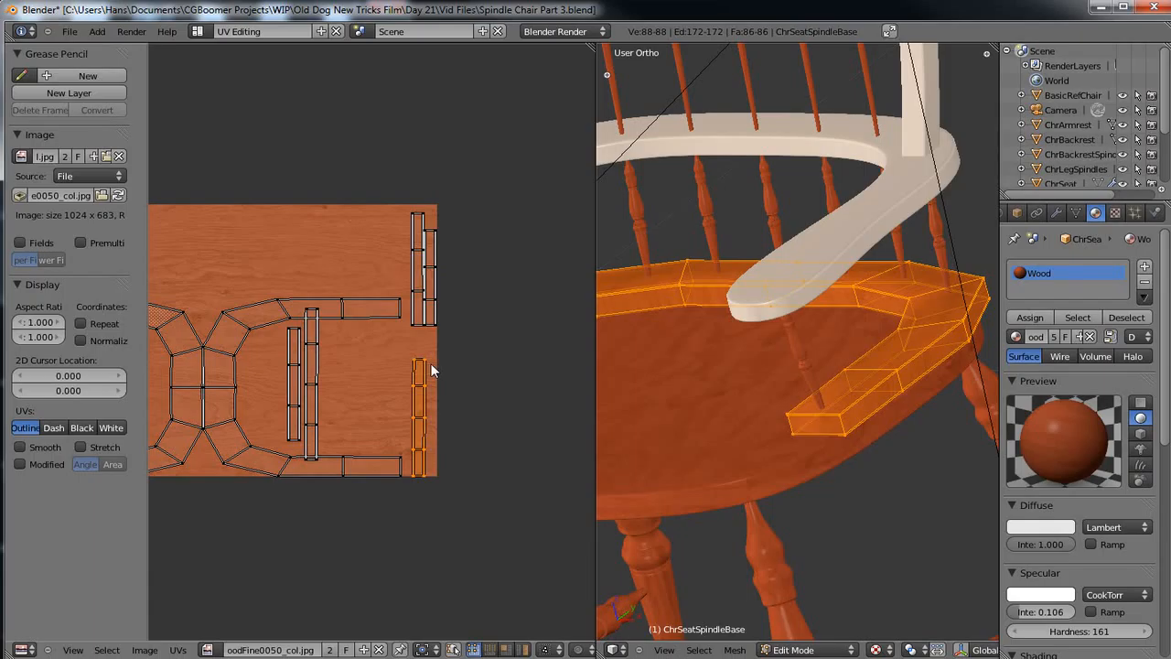
key("g")
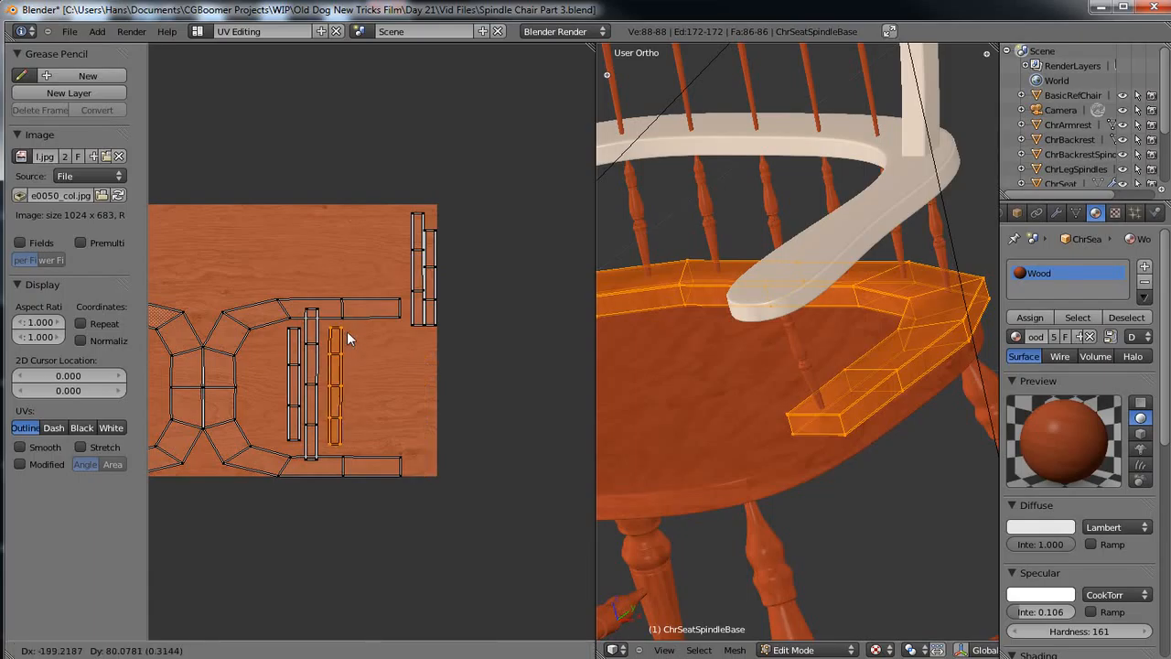
left_click(343, 337)
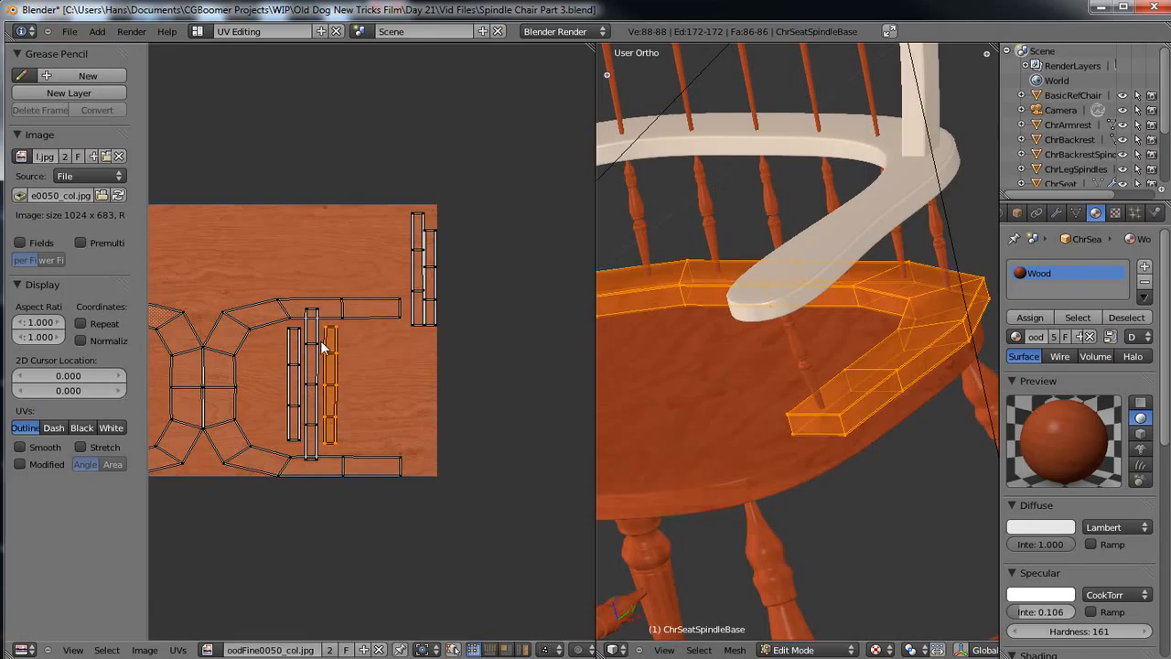
Rotate the three strips inside the right U shape 90 degrees together and centre them between its two arms.
right_click(320, 346)
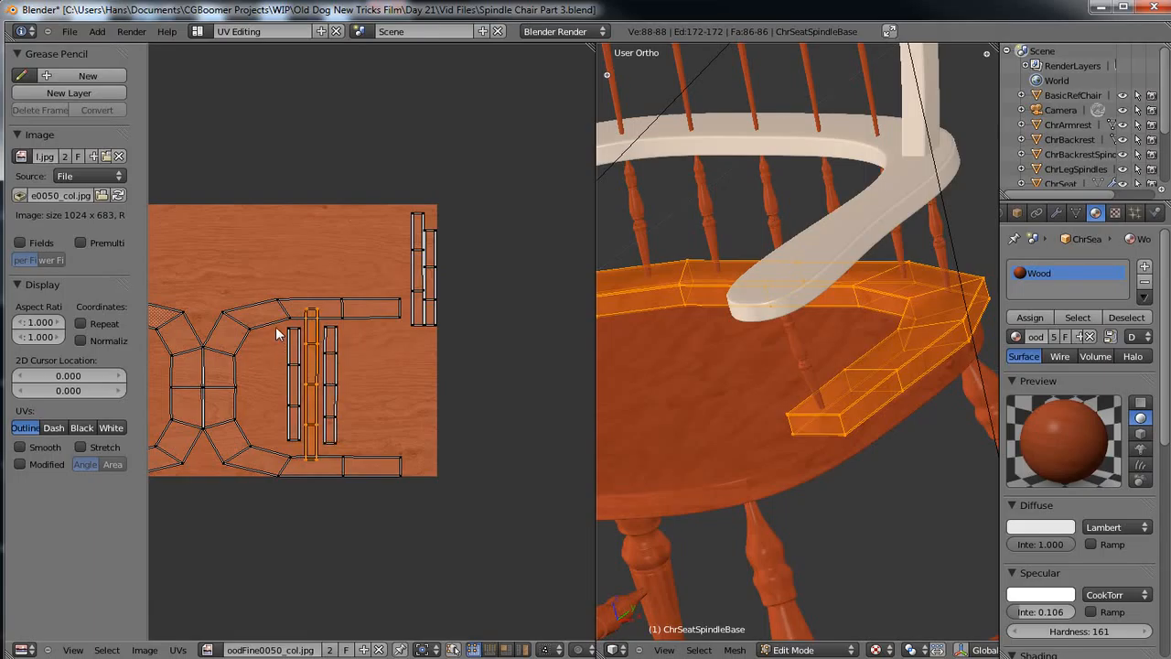
key("b")
left_click_drag(279, 323, 371, 449)
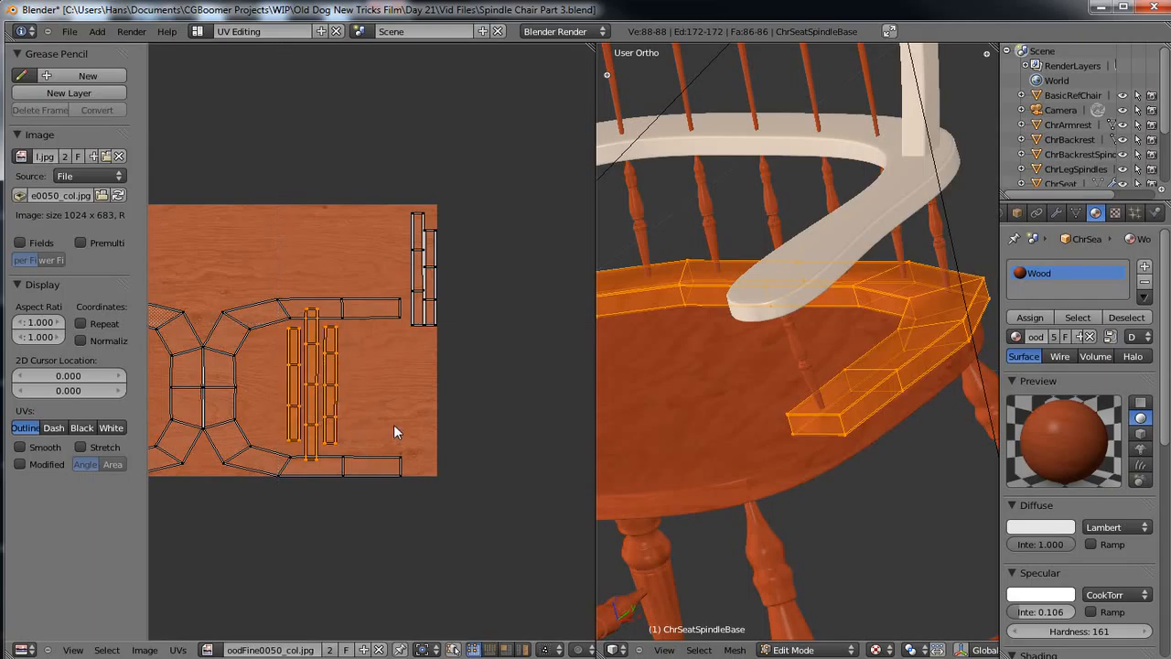
type("r90")
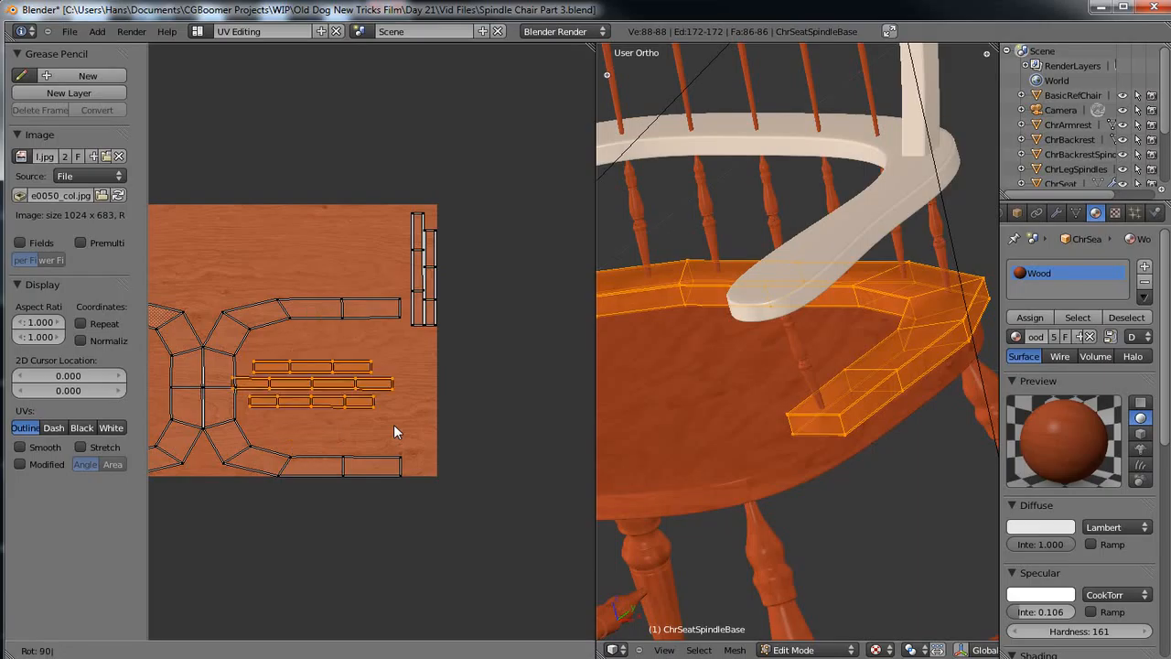
key("Return")
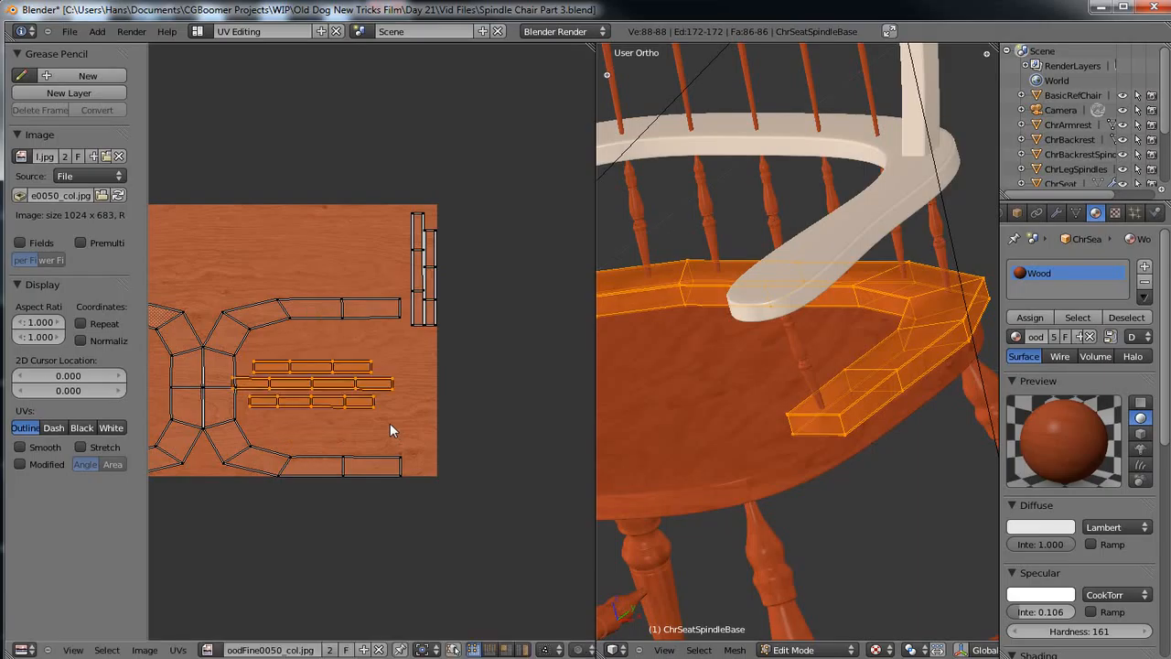
key("g")
left_click(407, 425)
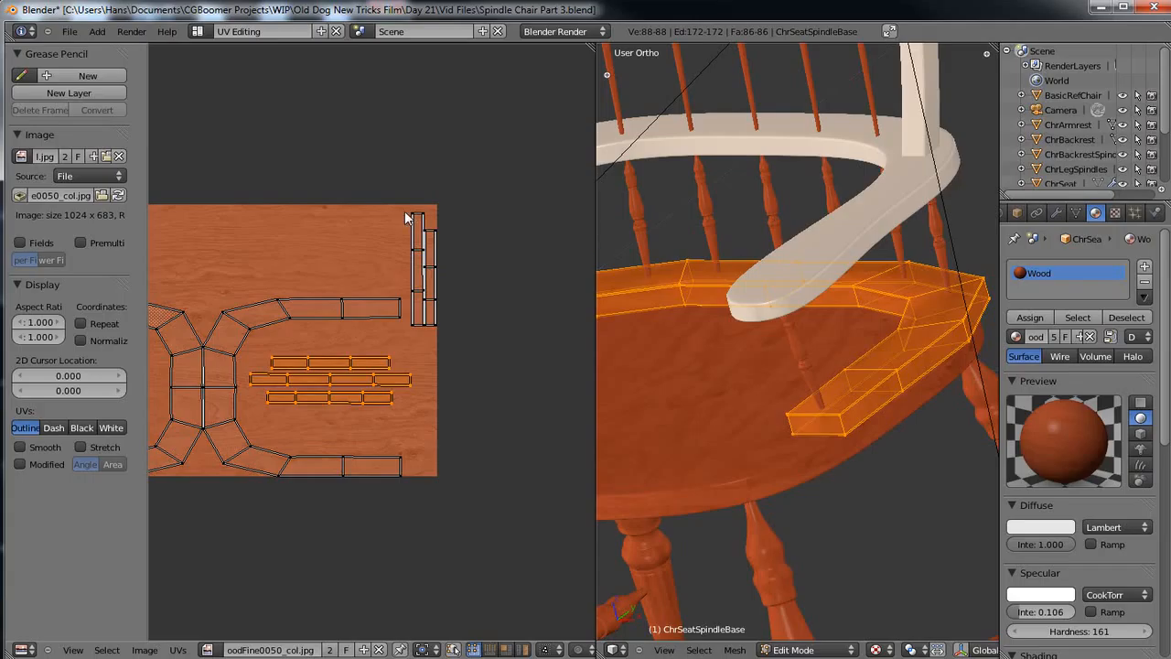
Rotate the two remaining vertical strips at the image's upper-right edge 90 degrees and move them inward from that edge.
key("a")
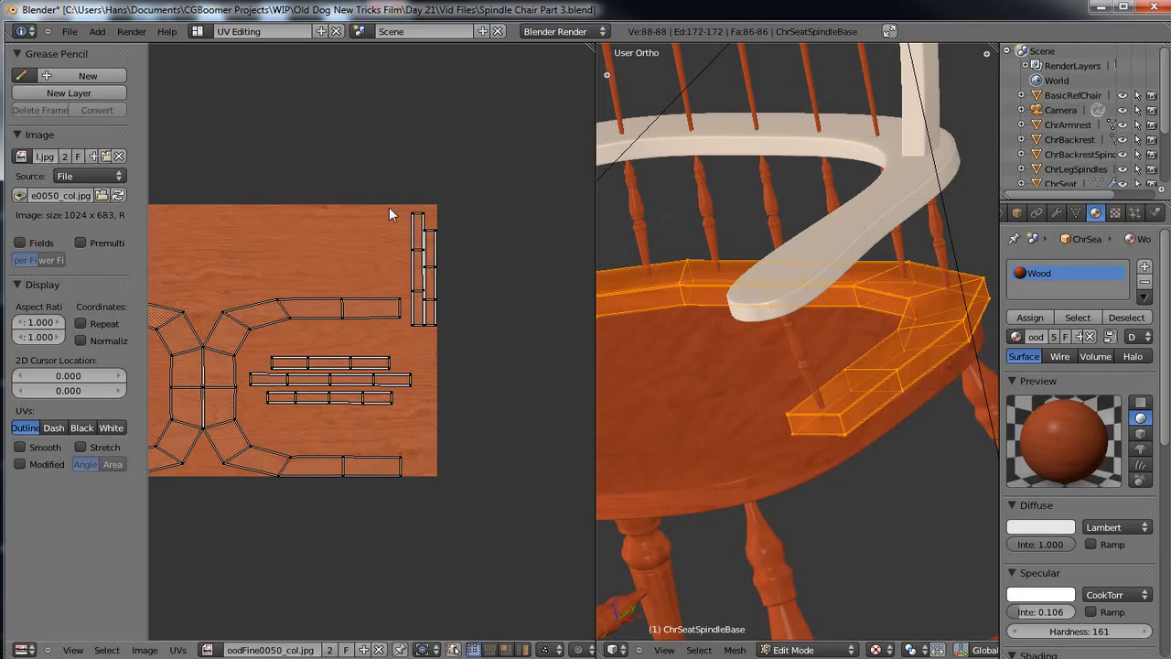
key("b")
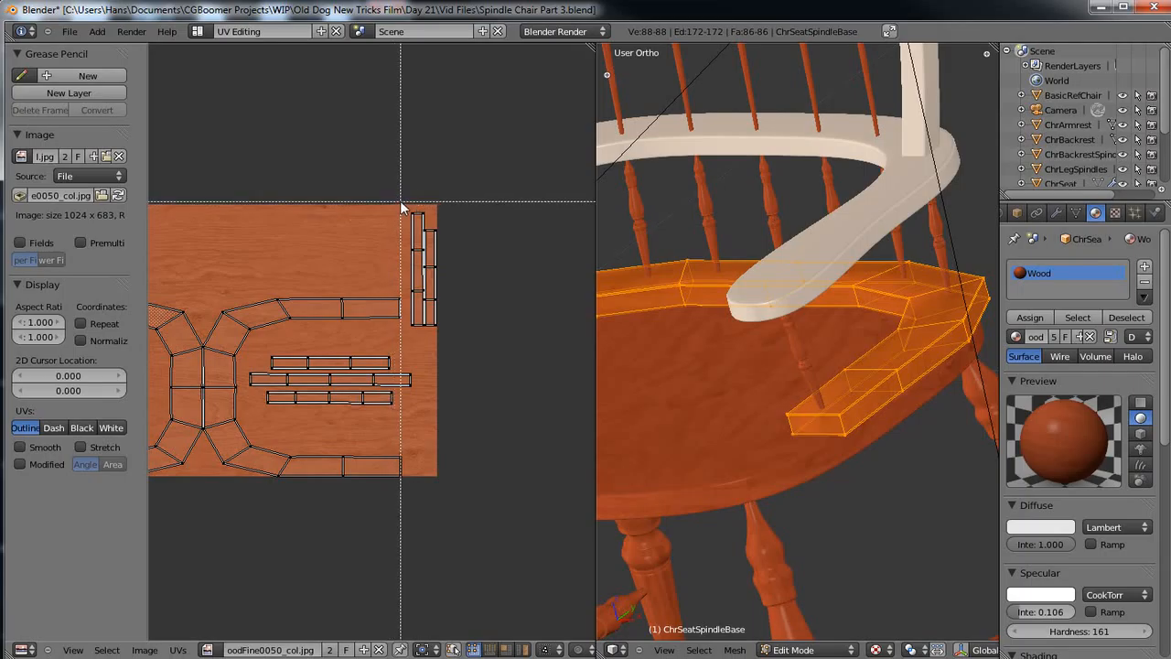
left_click_drag(409, 207, 454, 347)
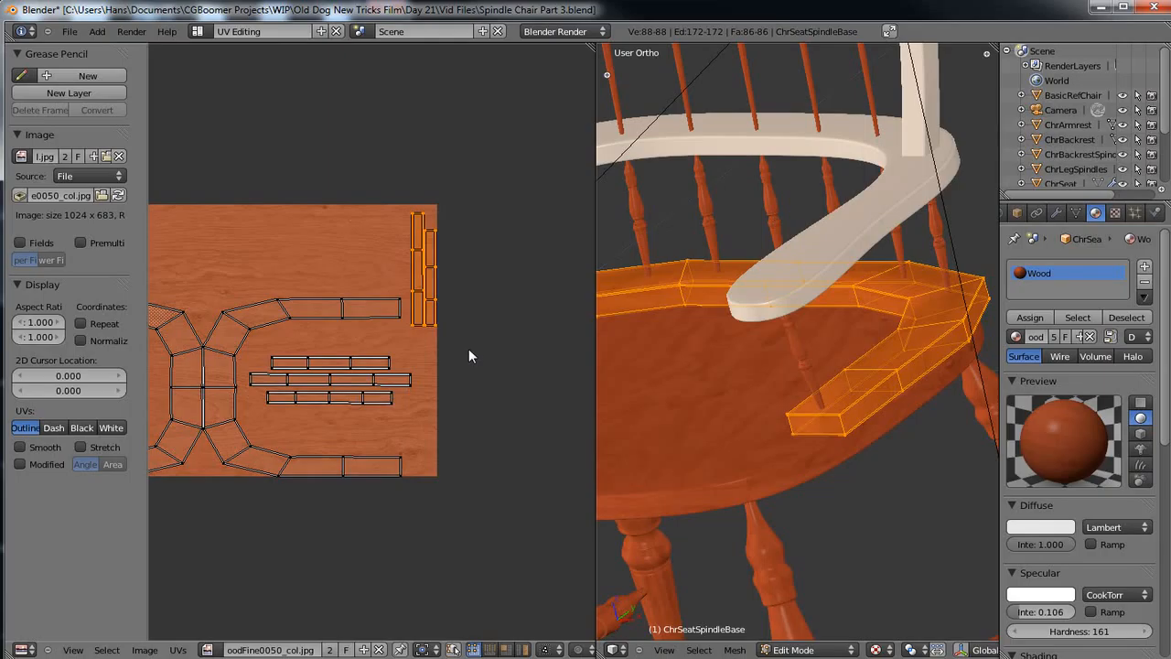
type("r90")
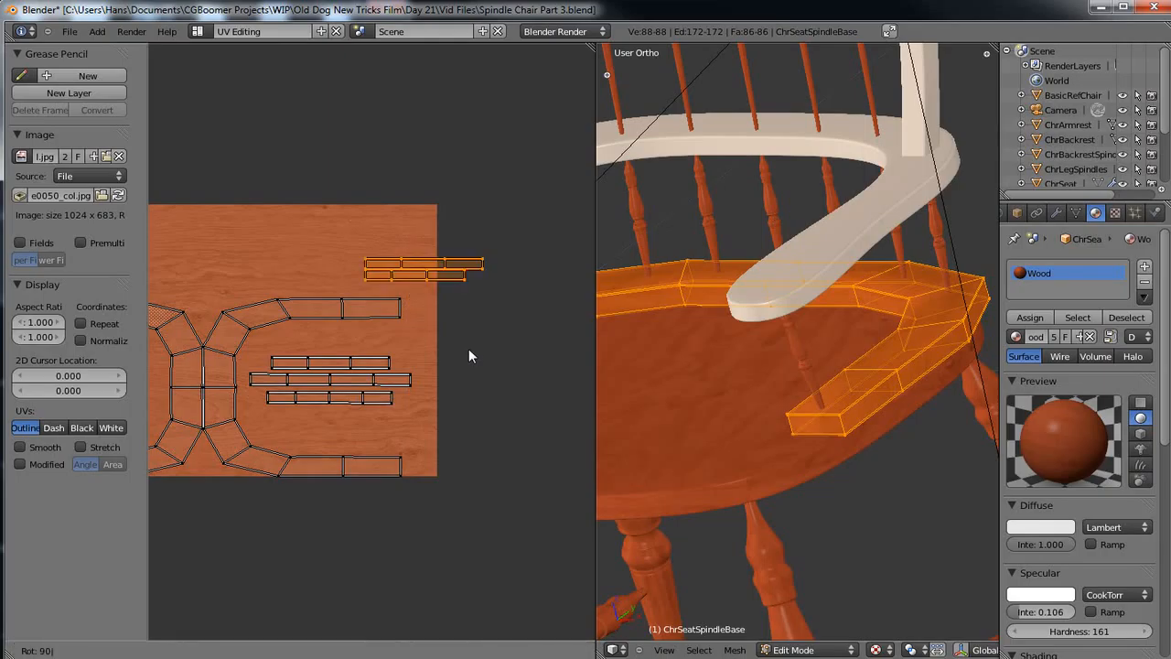
key("Return")
key("g")
left_click(363, 460)
Return the seat spindle base to Object Mode and select the chair's armrest instead.
key("Tab")
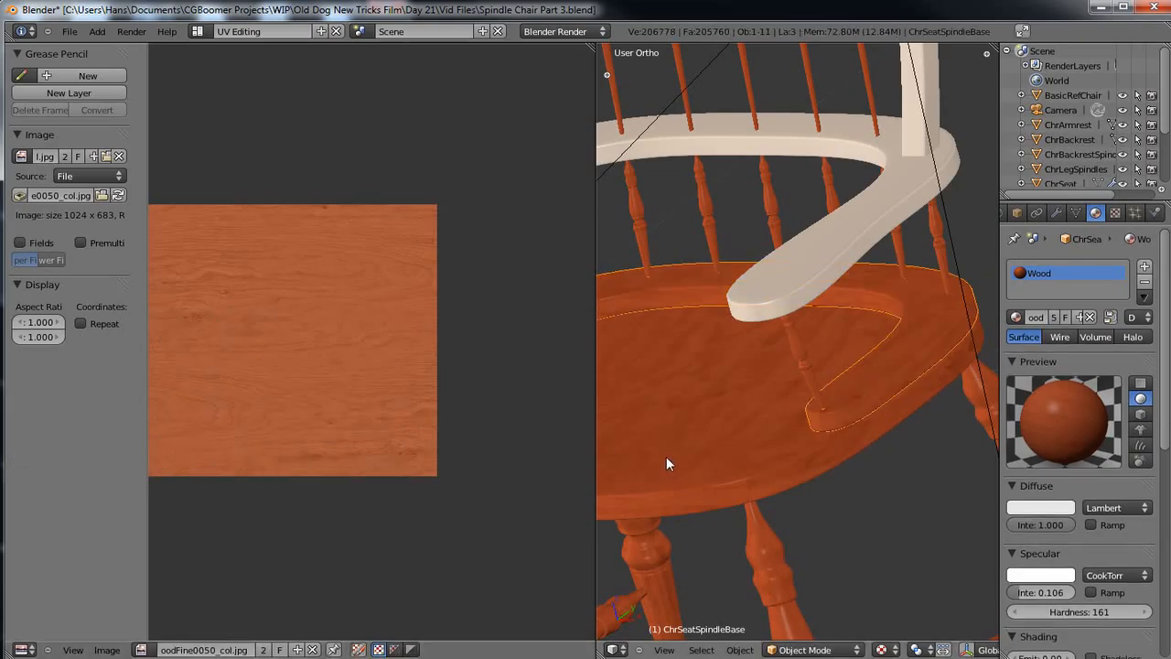
scroll(665, 457, "down", 3)
scroll(665, 456, "up", 2)
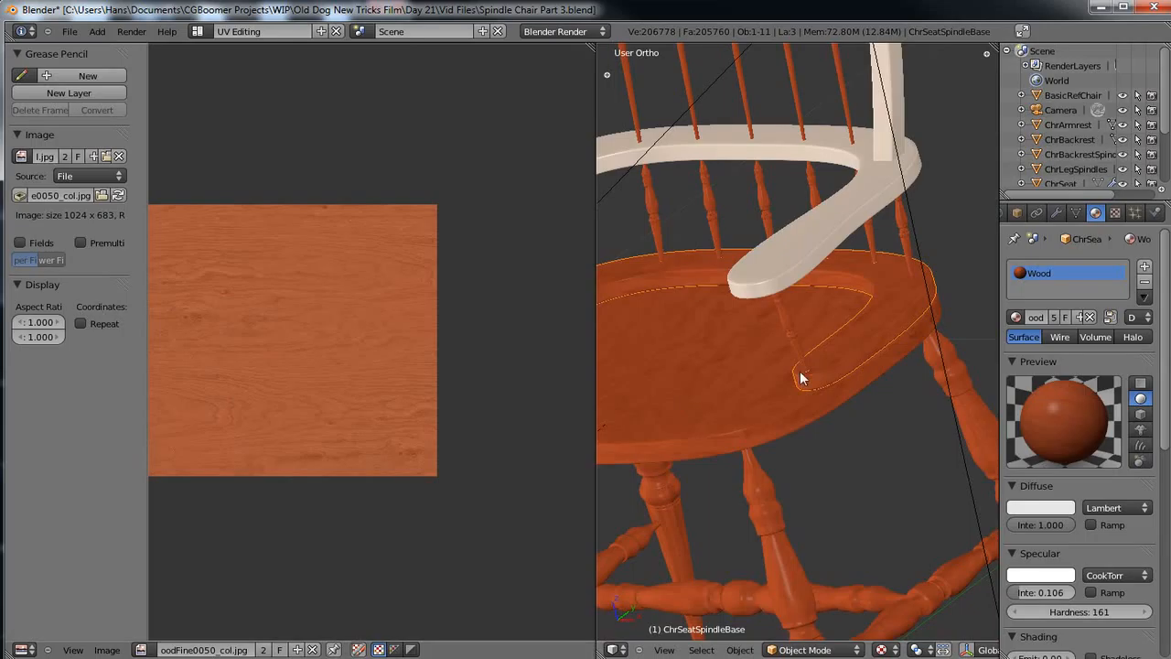
middle_click_drag(815, 364, 833, 419)
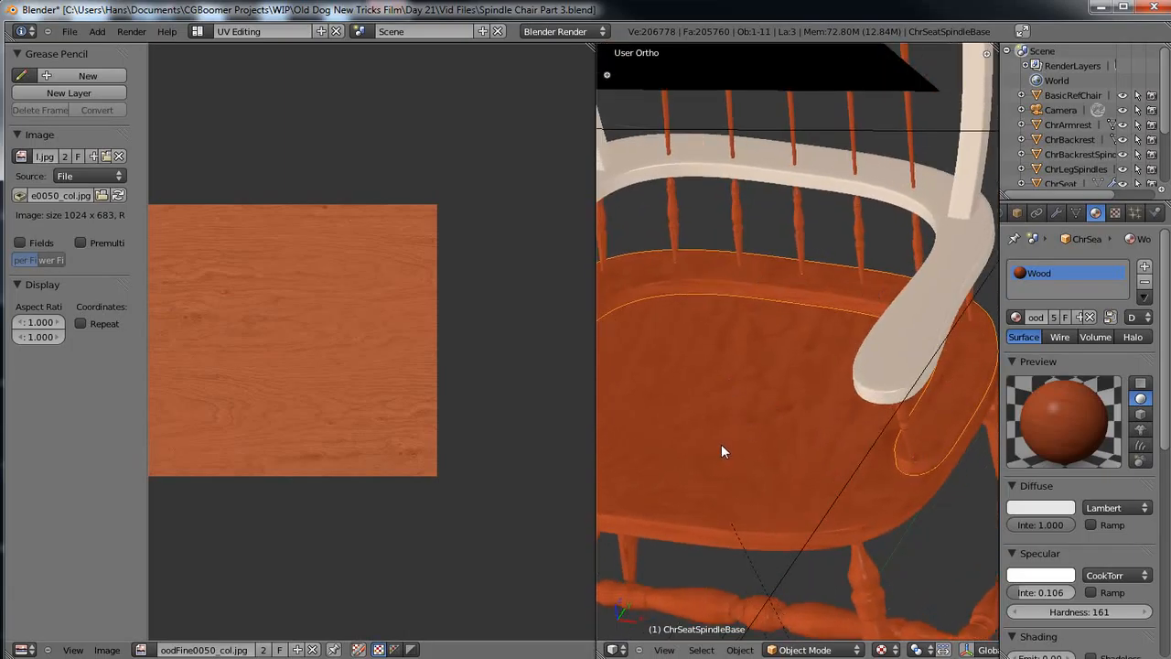
scroll(721, 444, "down", 3)
middle_click_drag(732, 431, 747, 449)
scroll(911, 366, "up", 3)
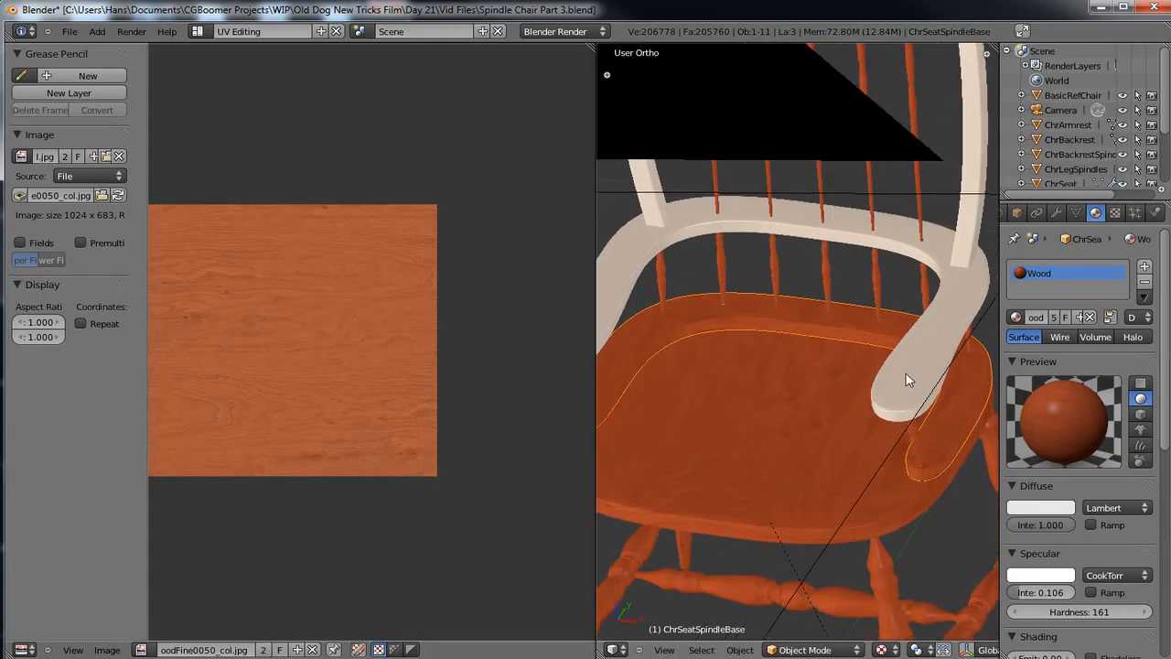
right_click(910, 378)
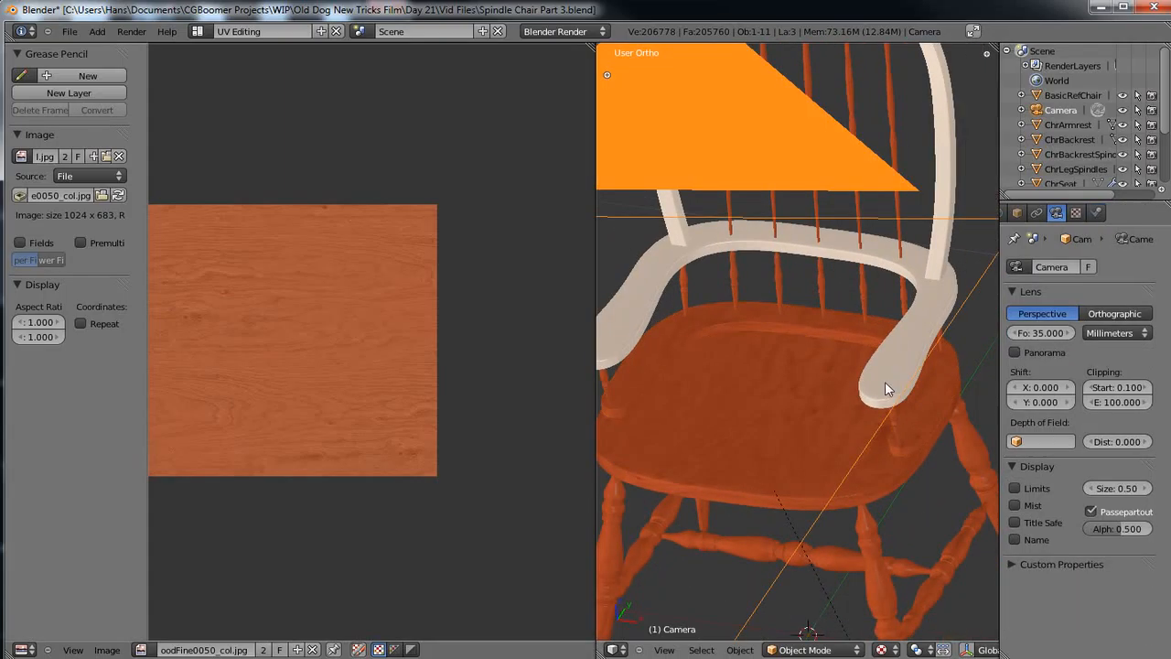
right_click(881, 392)
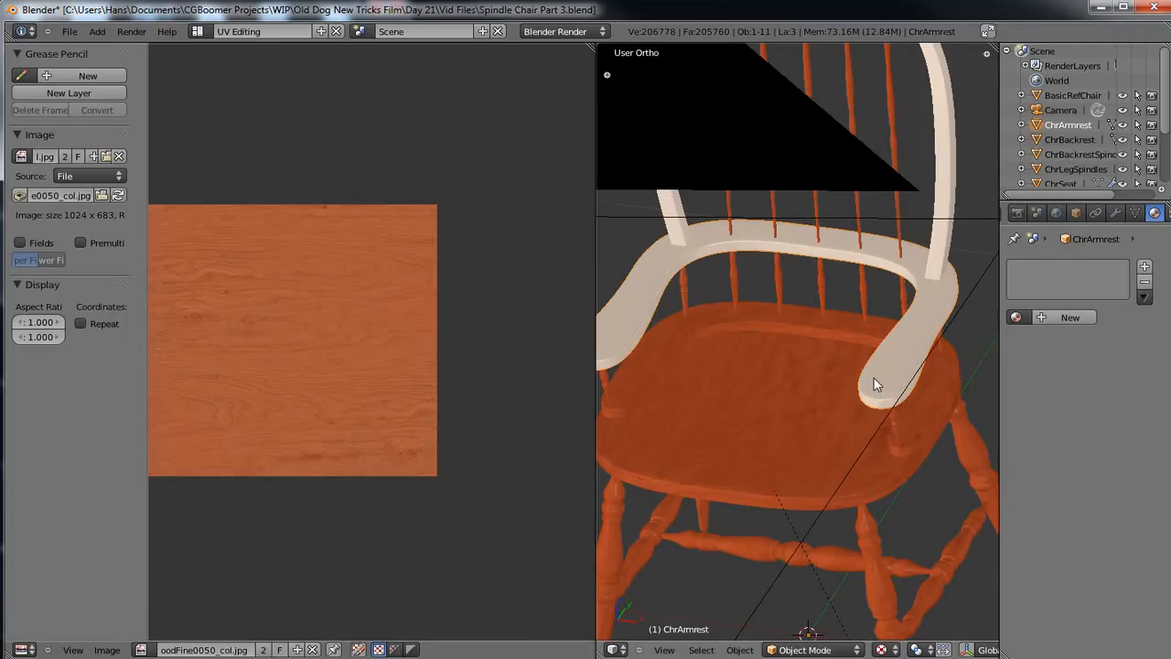
Open the armrest in Edit Mode and move the lower vertical UV strip at the right edge up beside the two upper-right strips.
key("Tab")
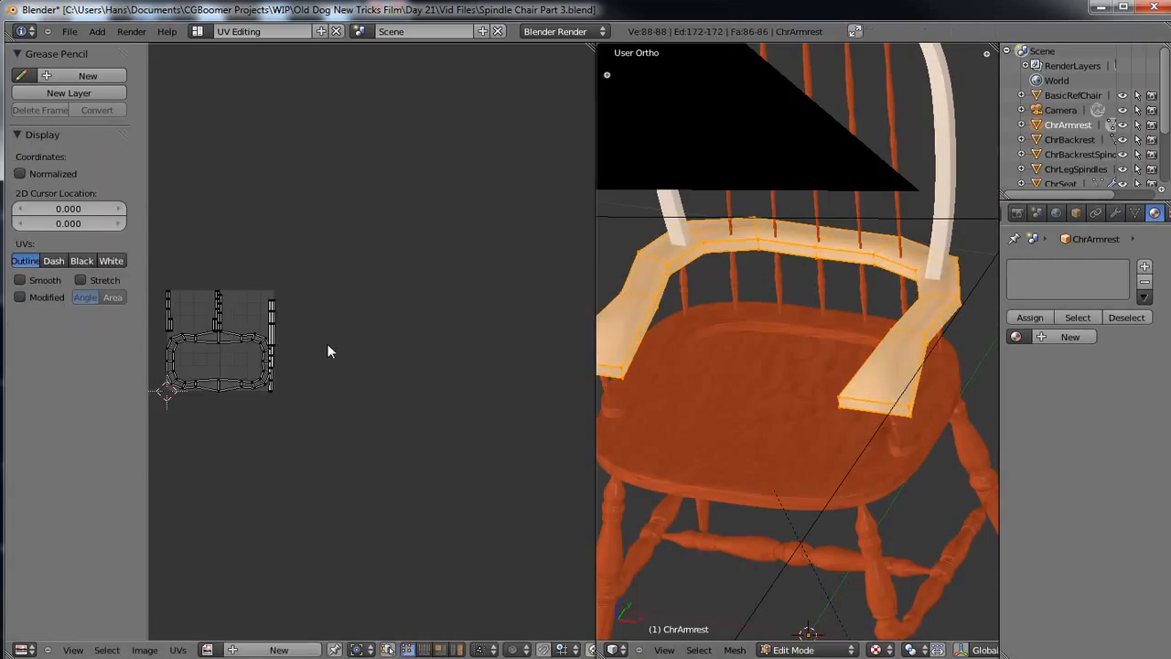
scroll(312, 361, "up", 3)
middle_click_drag(301, 350, 561, 359)
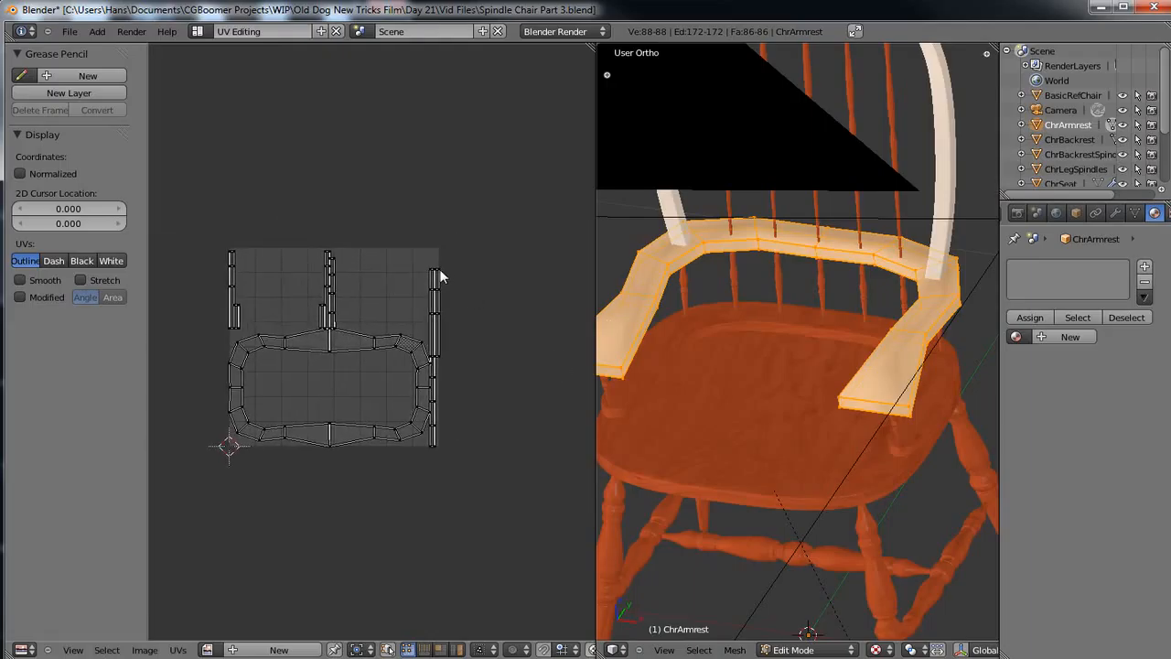
scroll(454, 330, "up", 4)
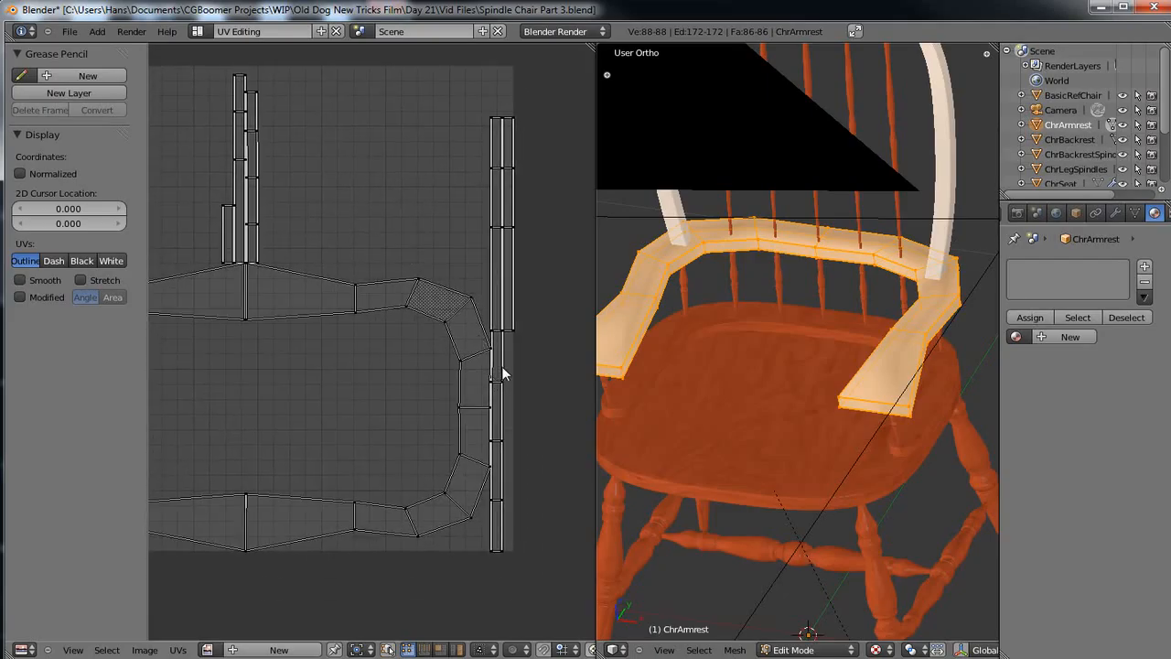
key("l")
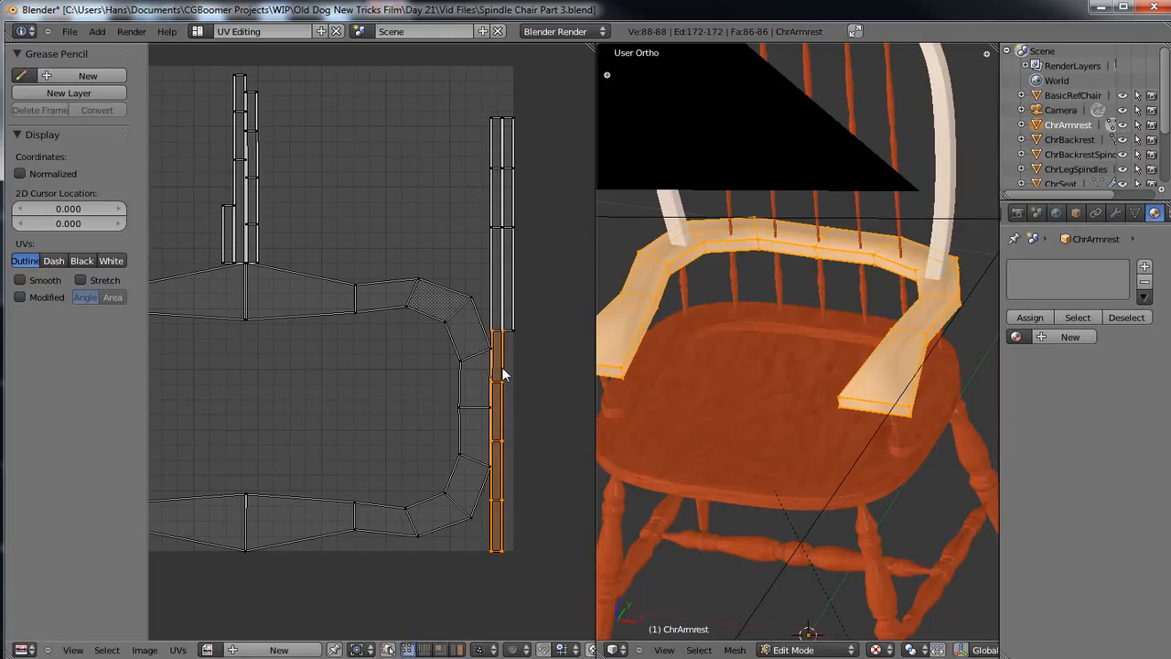
key("g")
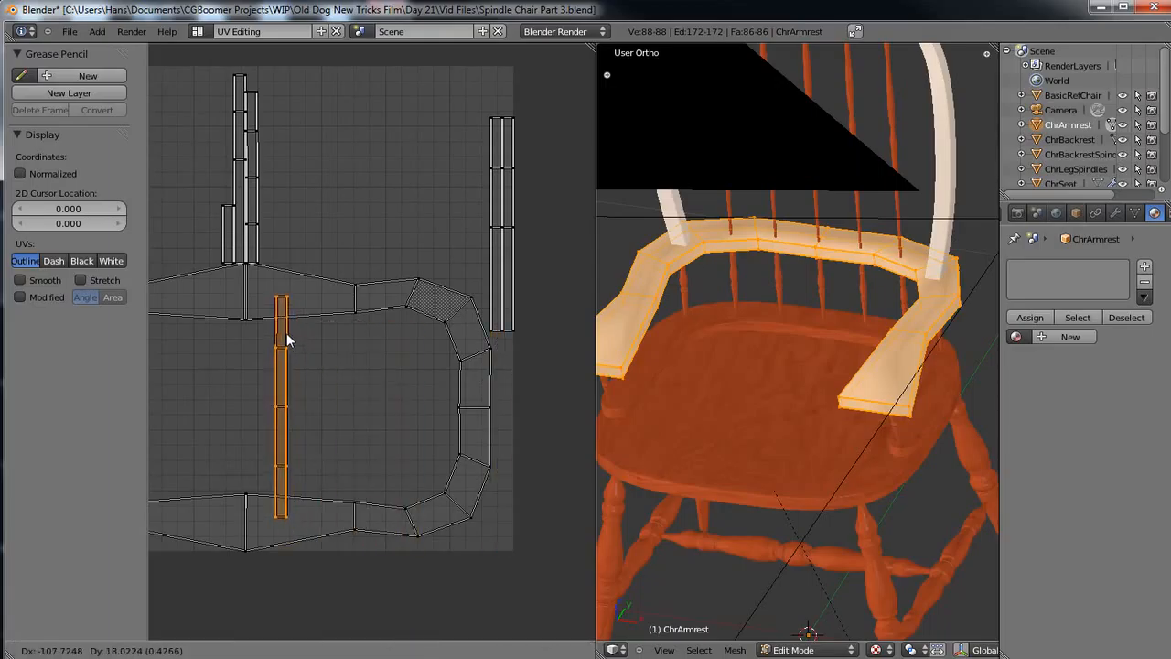
left_click(289, 335)
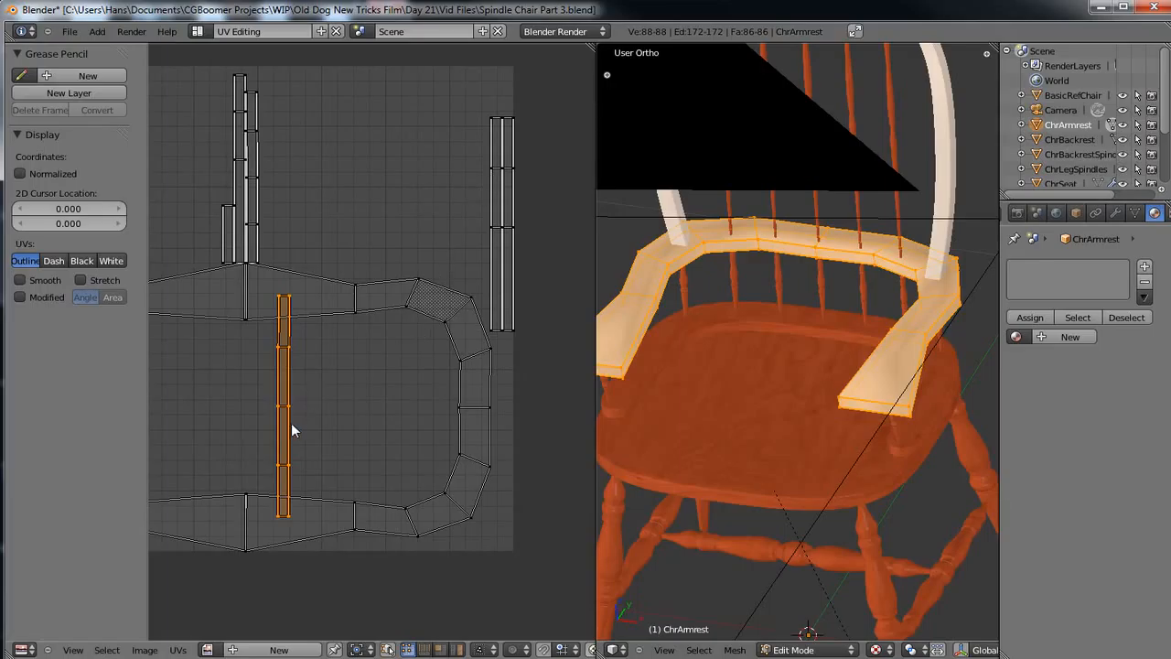
key("g")
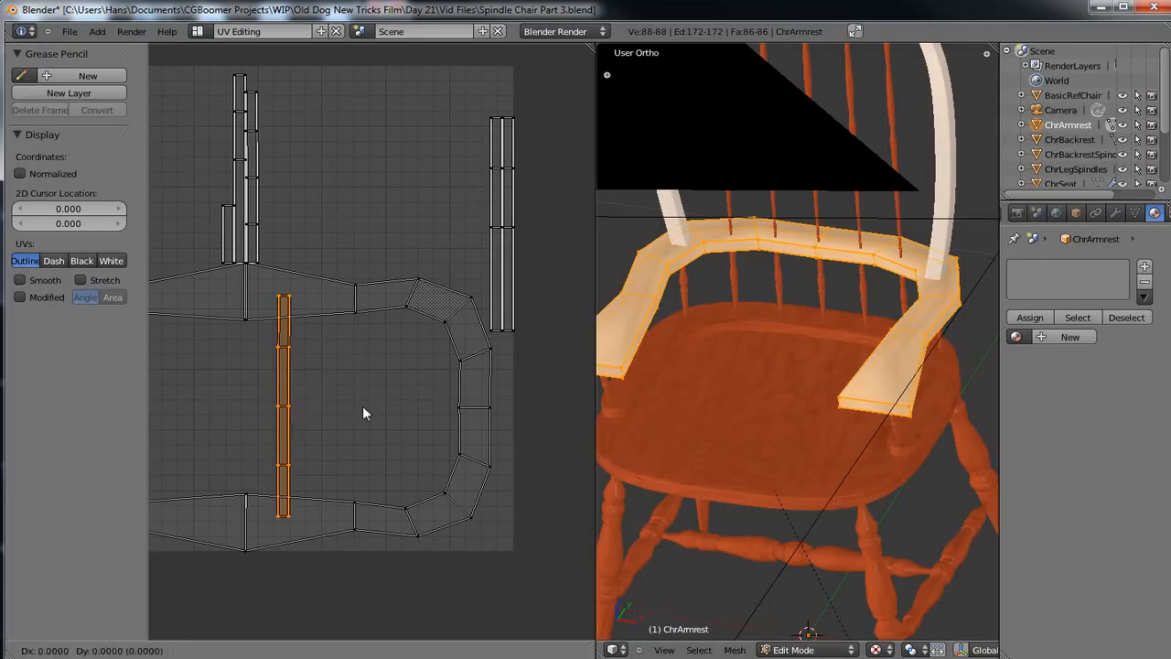
left_click(488, 249)
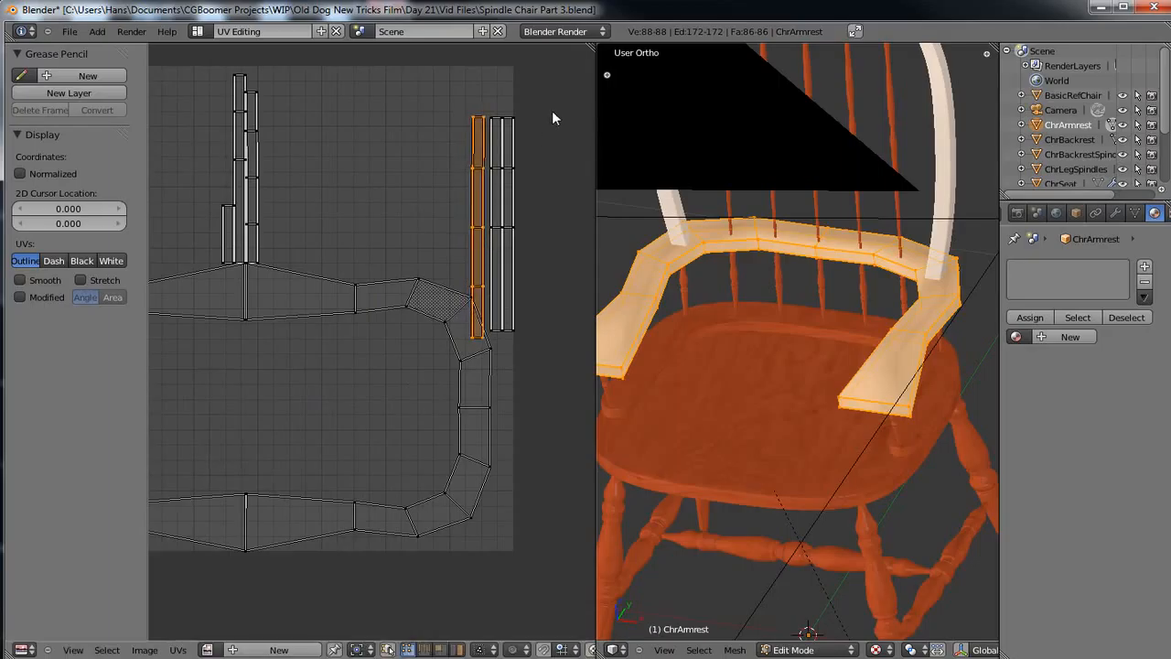
Rotate the upper-right group of vertical UV strips 90 degrees together and move it inward from the UV grid's right edge.
key("b")
left_click_drag(540, 100, 488, 339)
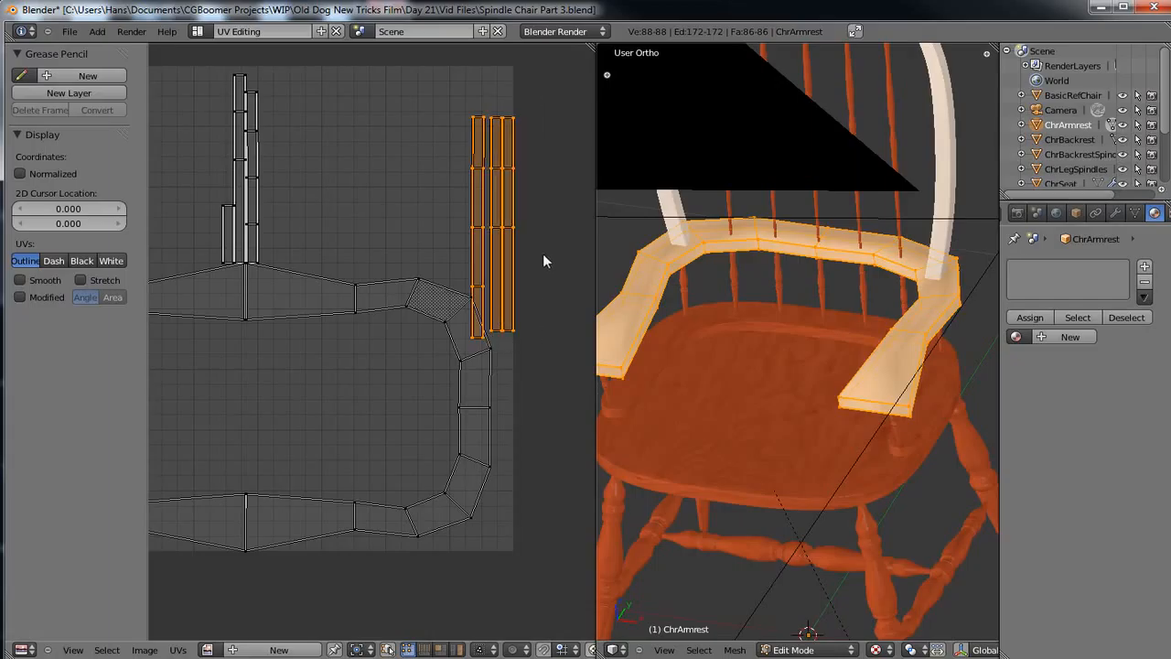
type("r90")
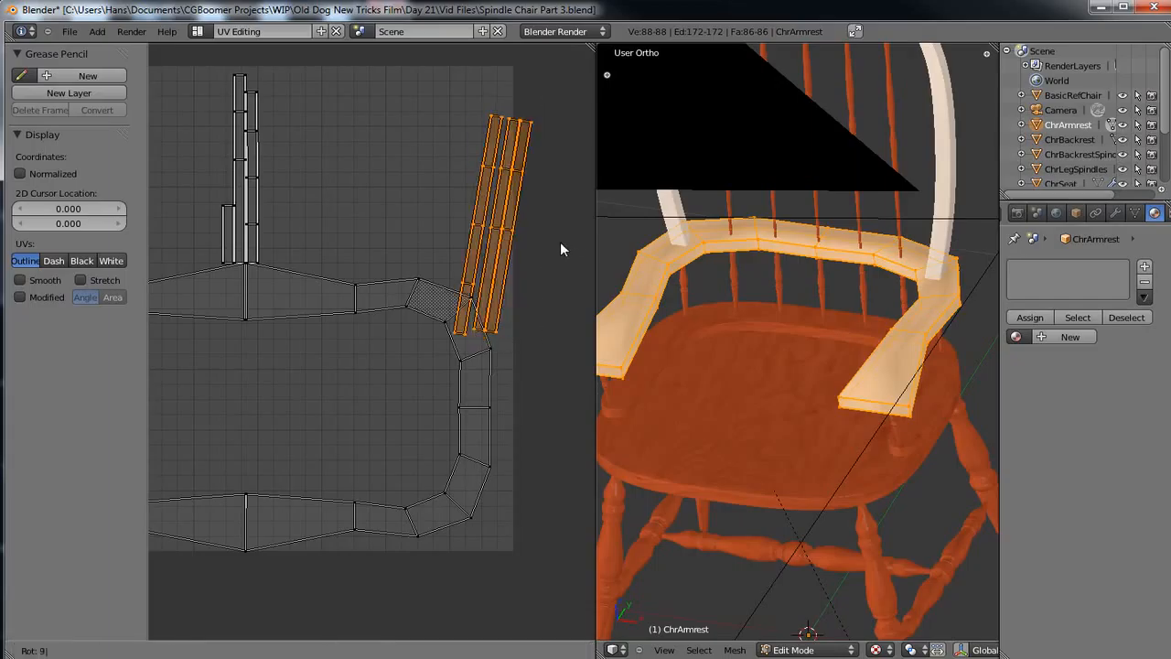
key("Return")
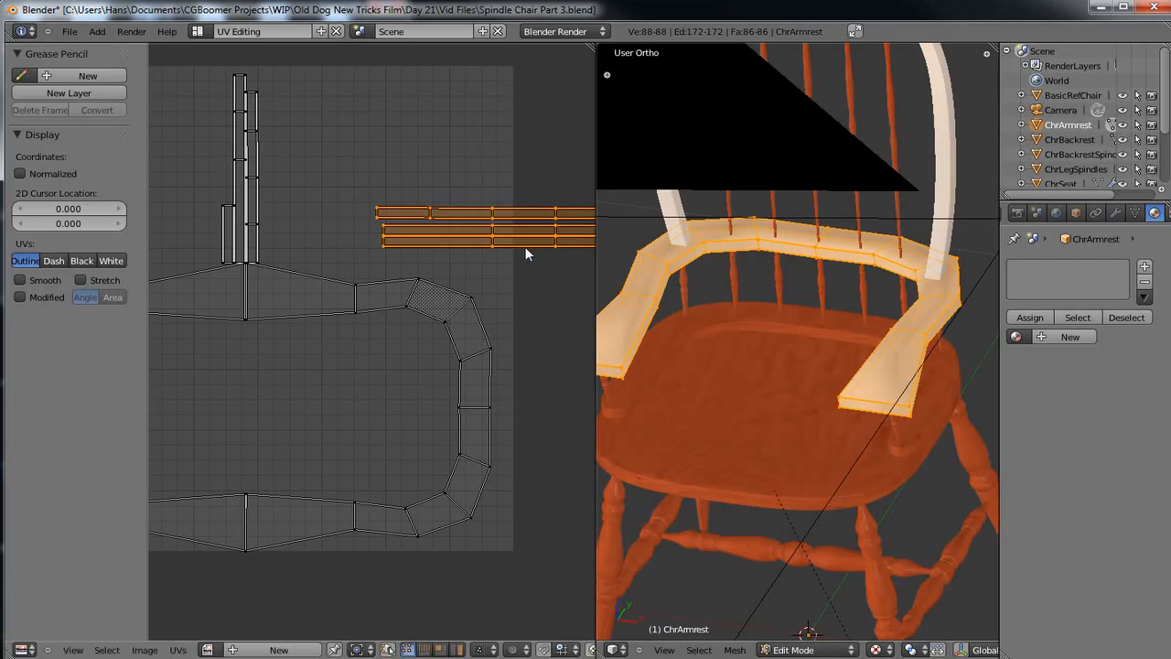
key("g")
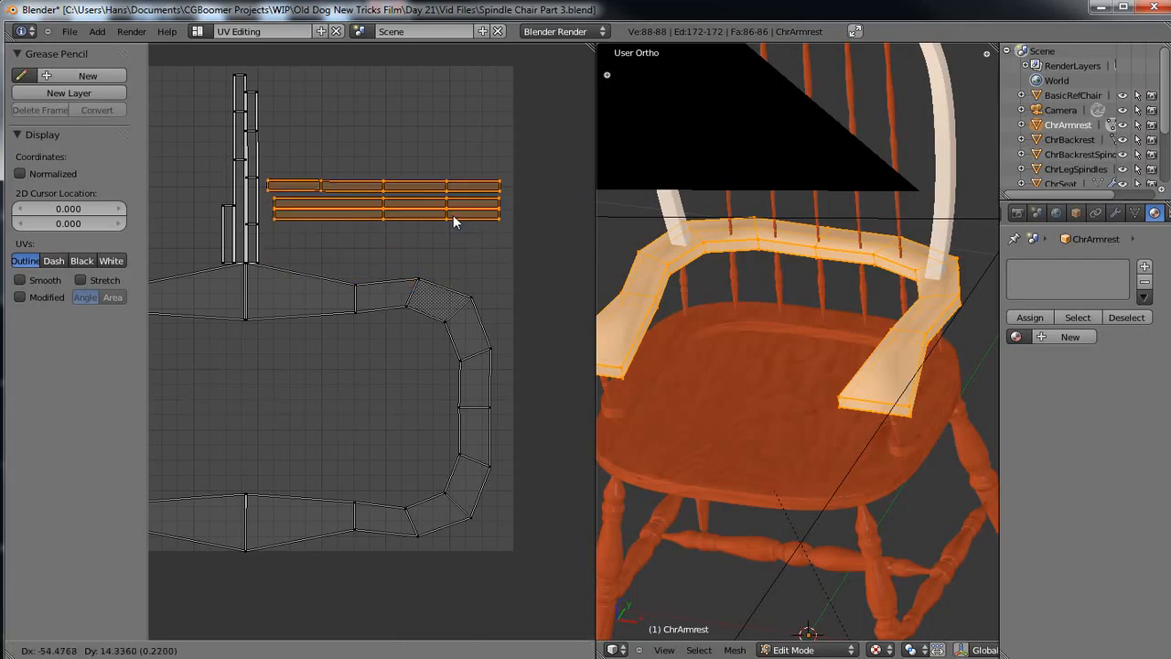
left_click(452, 192)
Select the upper-middle group of vertical UV strips, shift it toward the left and rotate it 90 degrees.
middle_click_drag(348, 250, 552, 243)
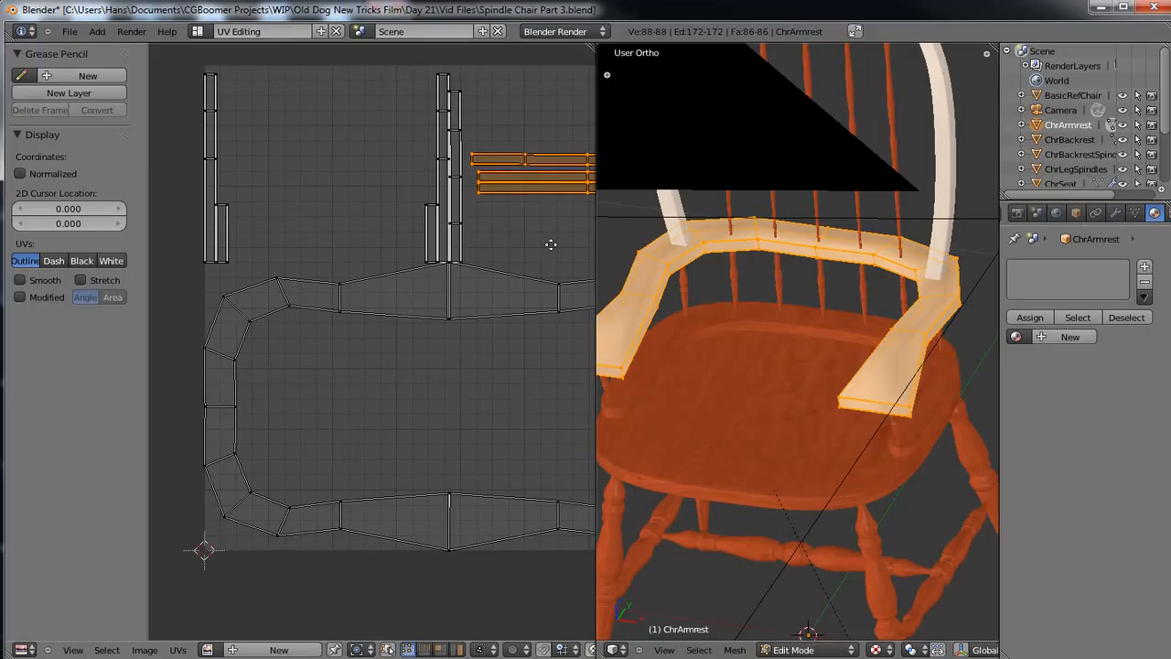
right_click(463, 185)
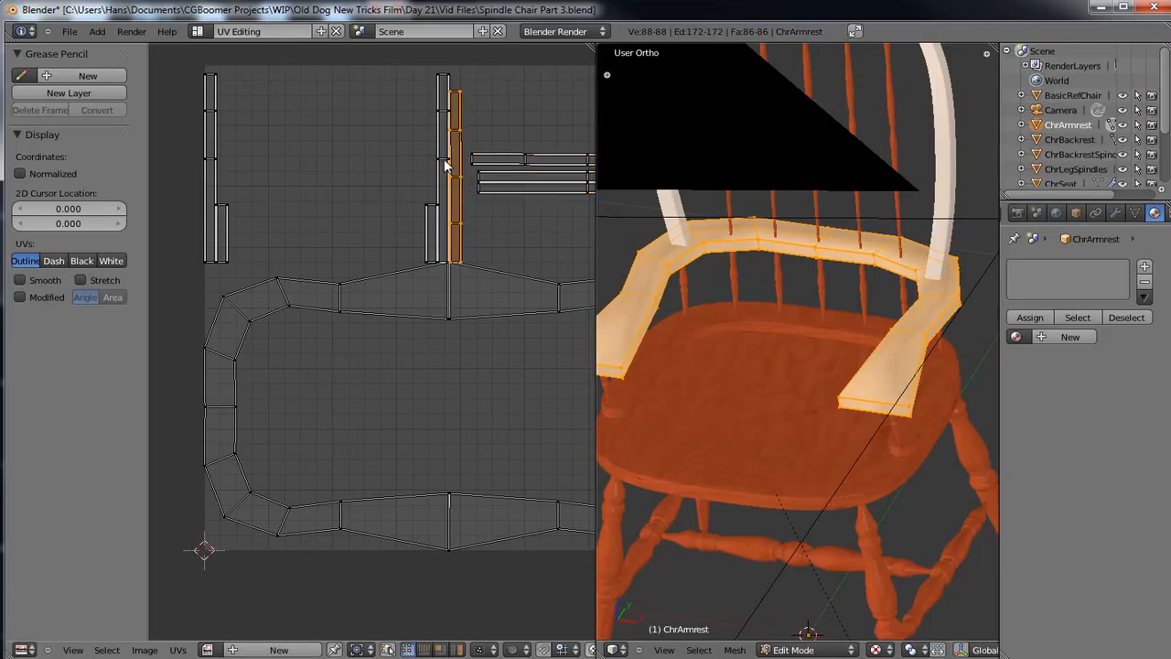
right_click(444, 161, "shift")
right_click(444, 160, "shift")
right_click(430, 202, "shift")
right_click(441, 168, "shift")
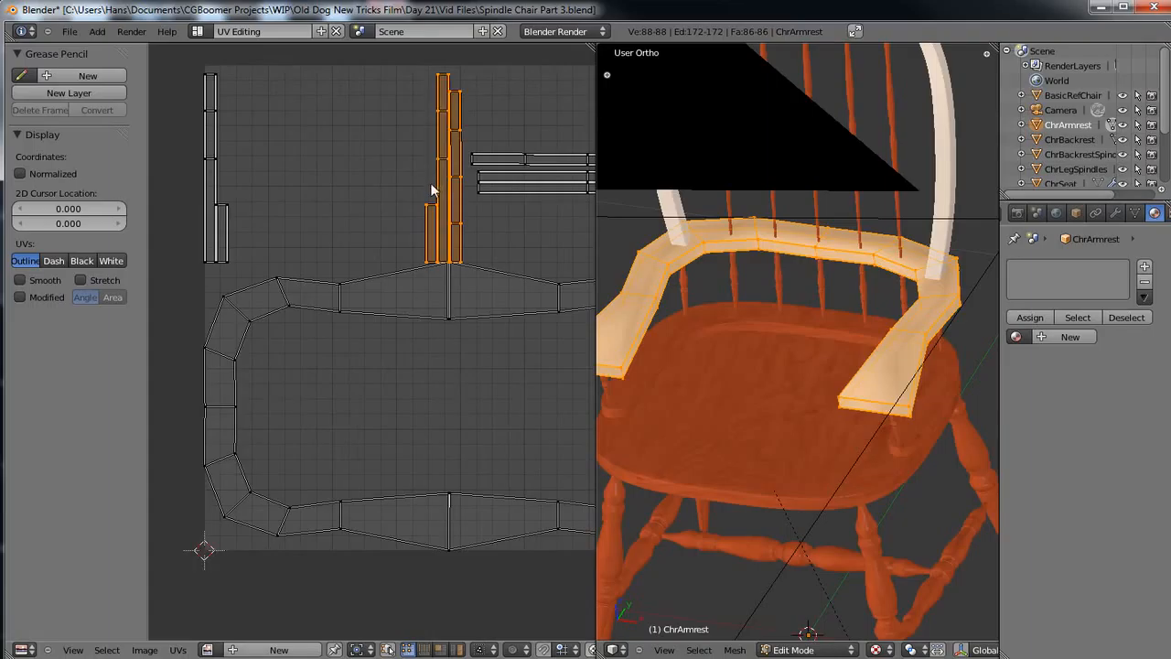
key("g")
left_click(388, 180)
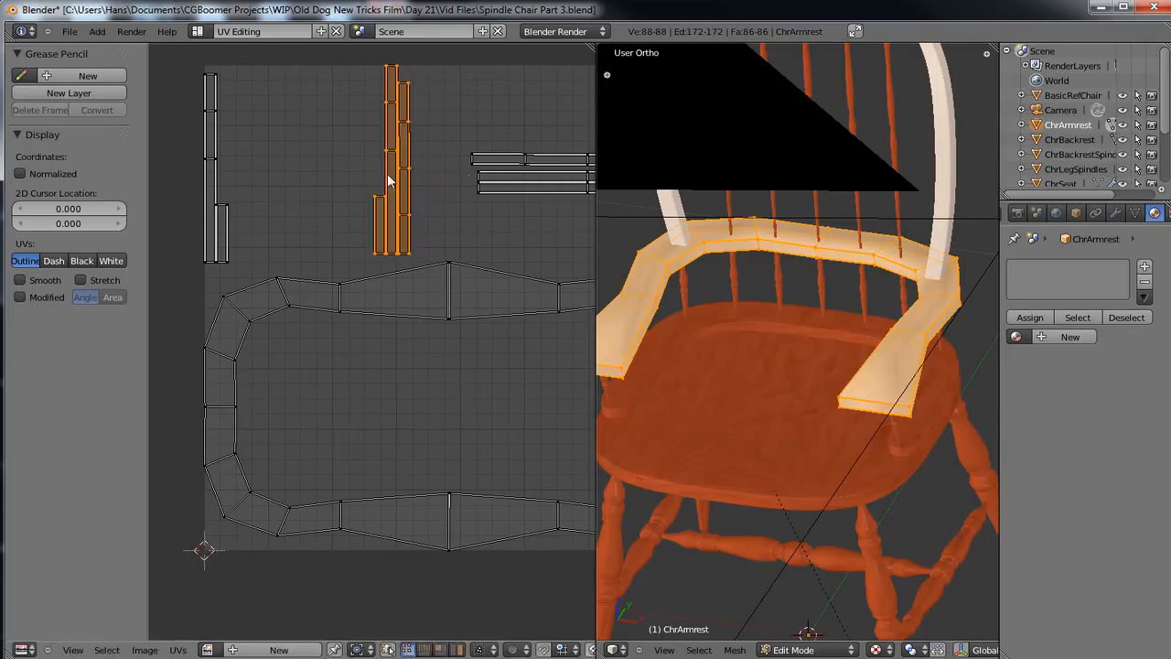
key("r")
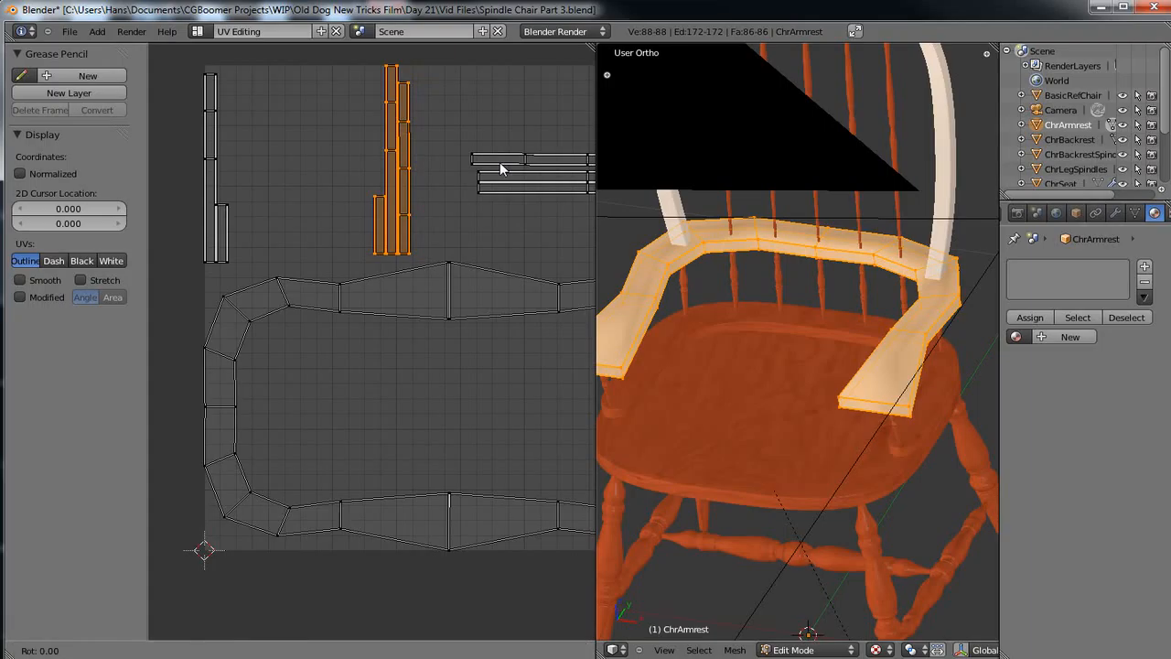
type("90")
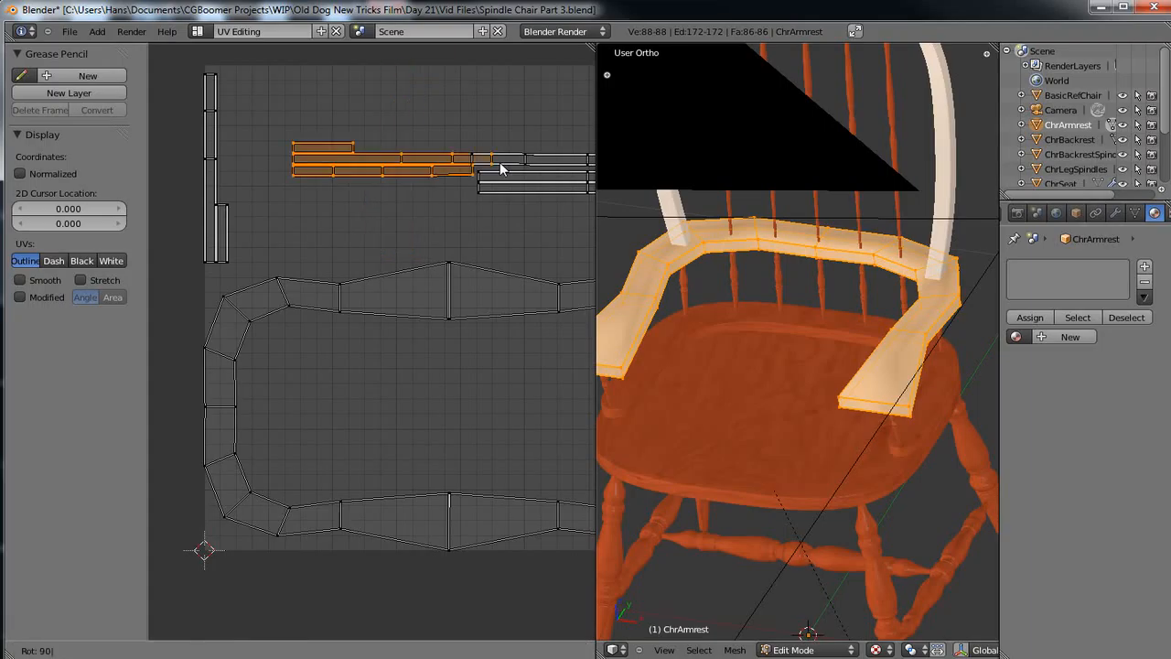
key("Return")
Move the rotated middle group of strips directly above the horizontal strips in the UV grid's upper-right area.
middle_click_drag(418, 167, 331, 247)
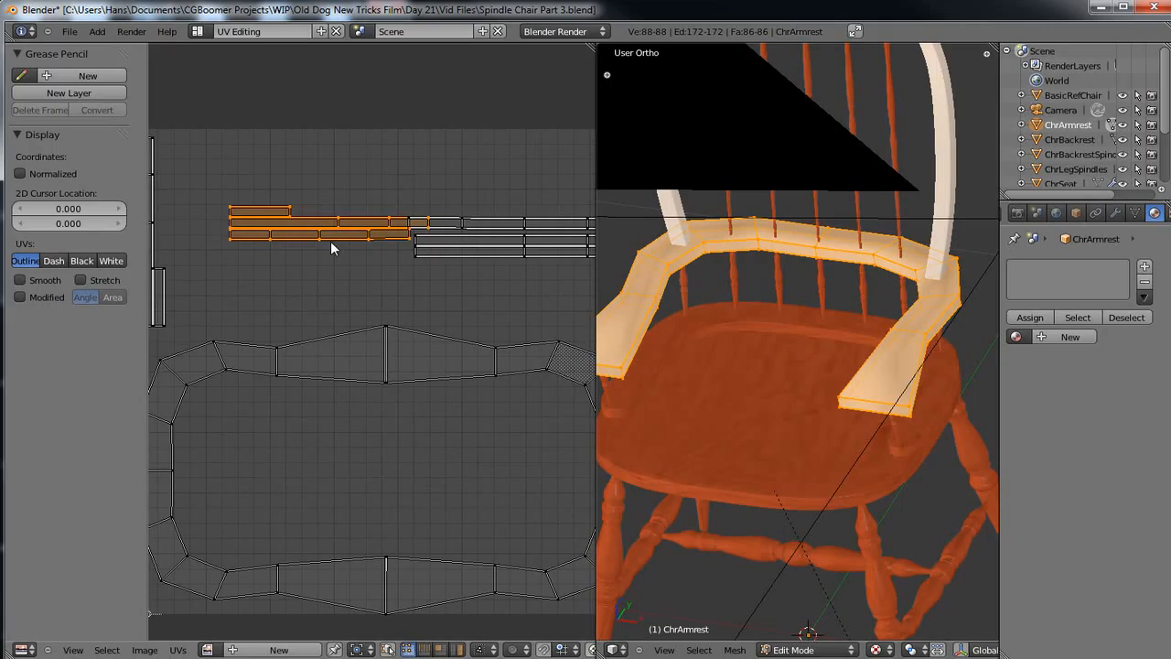
key("g")
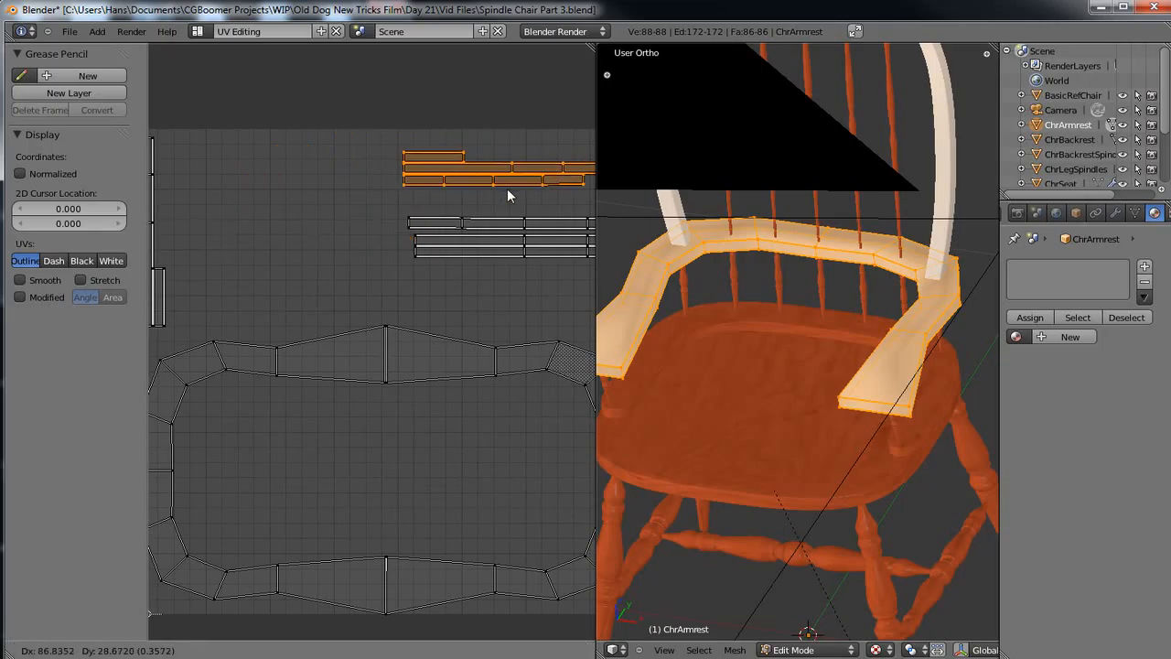
left_click(503, 224)
Rotate the vertical UV strips at the upper-left edge 90 degrees and move them directly below the other horizontal strips.
middle_click_drag(290, 268, 412, 259)
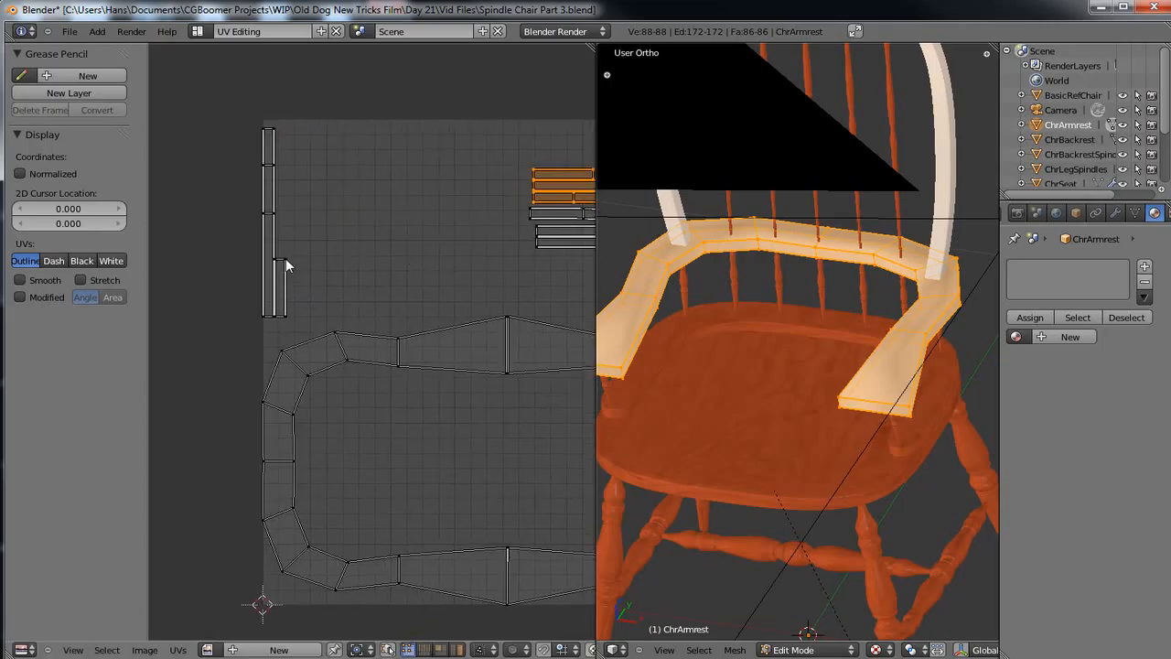
right_click(286, 265)
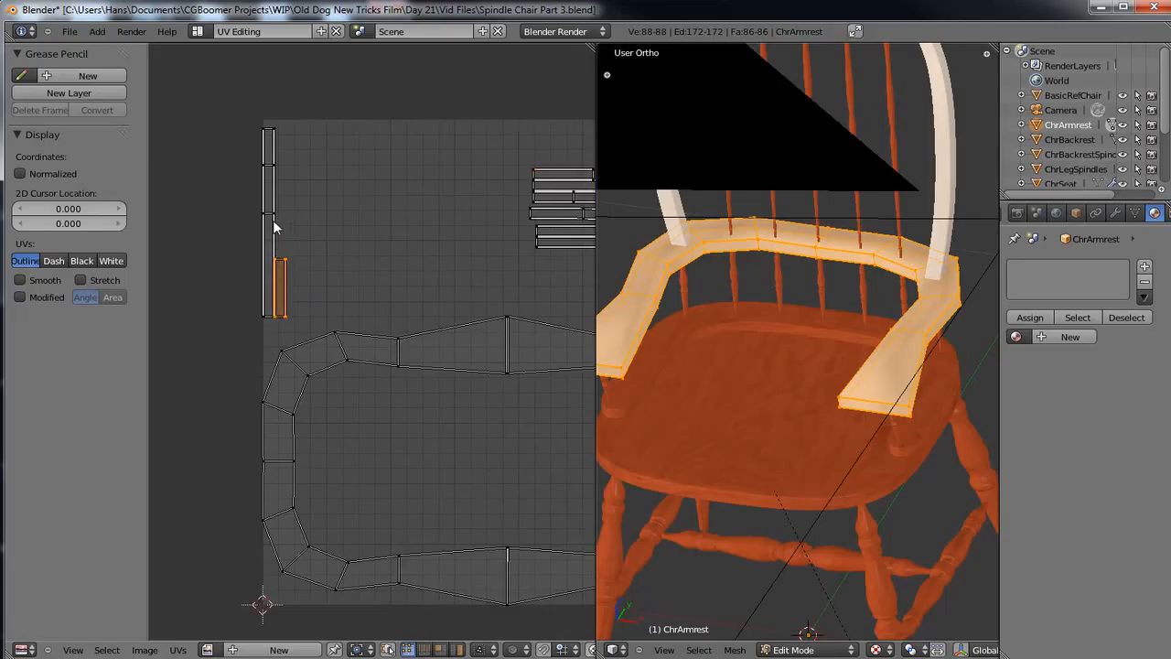
right_click(274, 216, "shift")
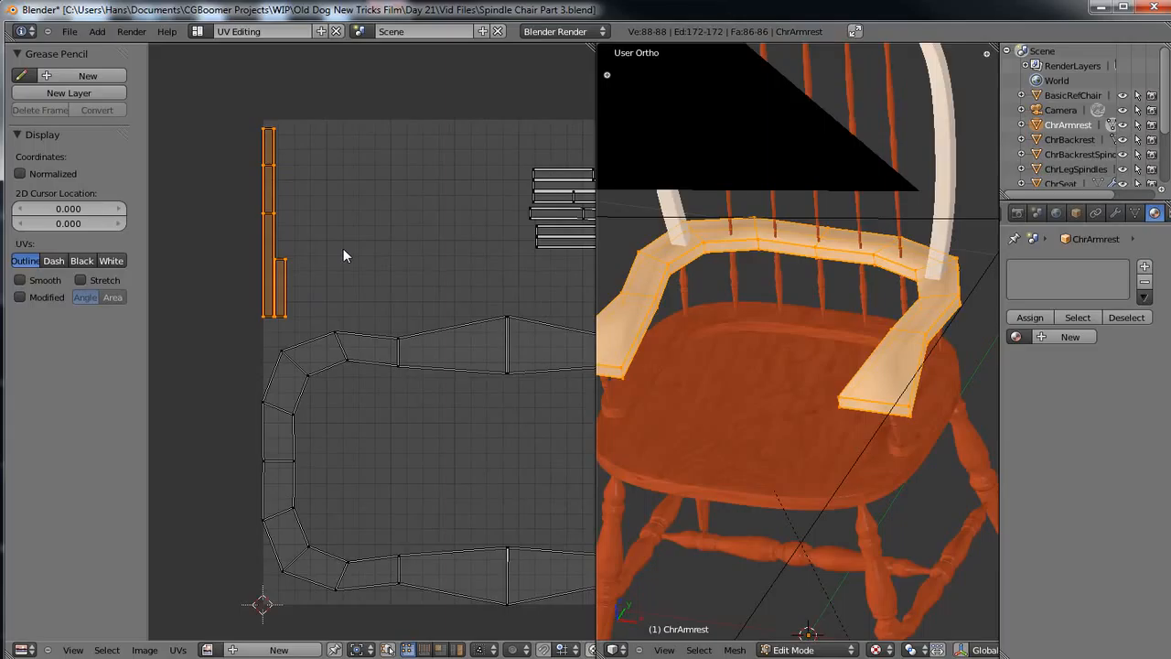
key("r")
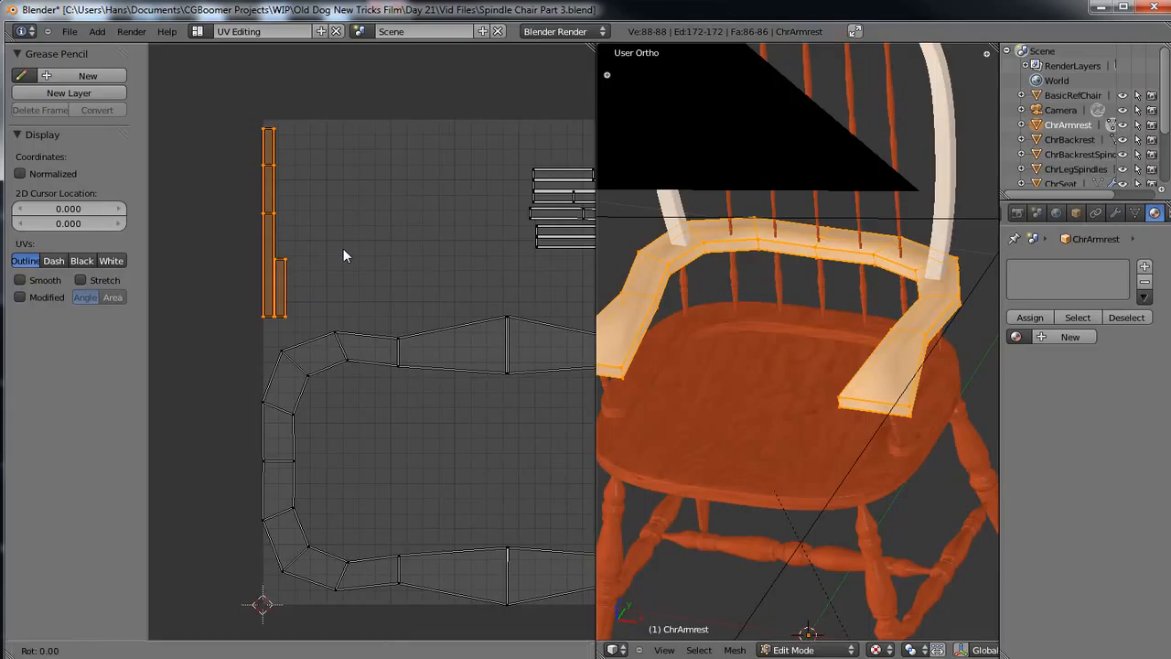
type("90")
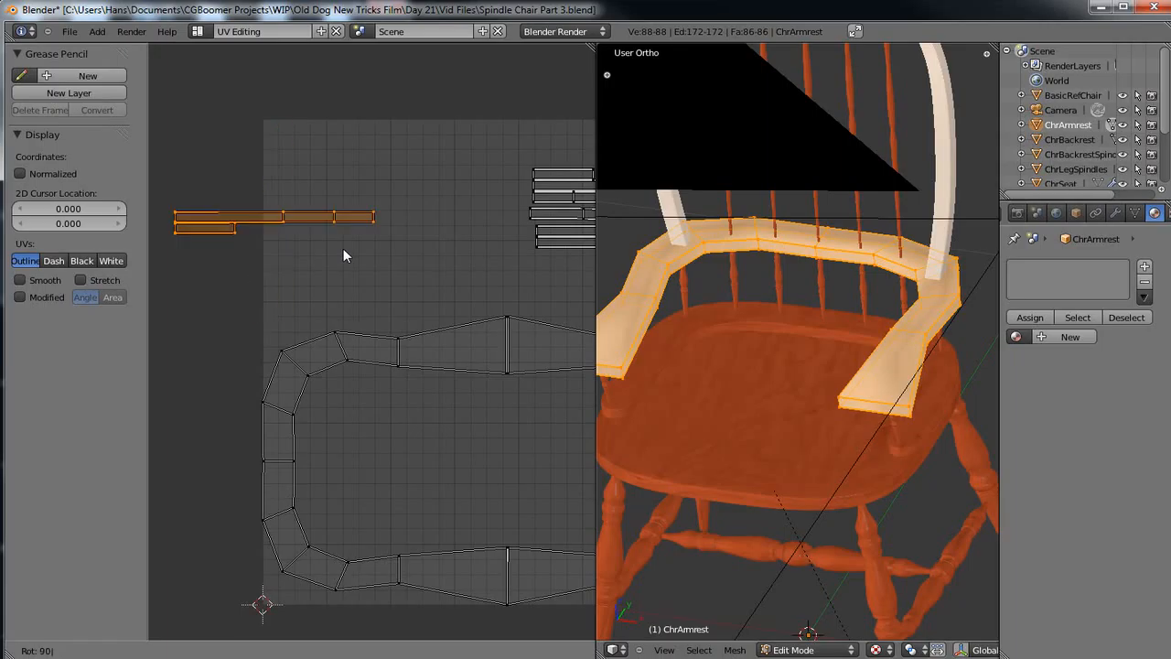
key("Return")
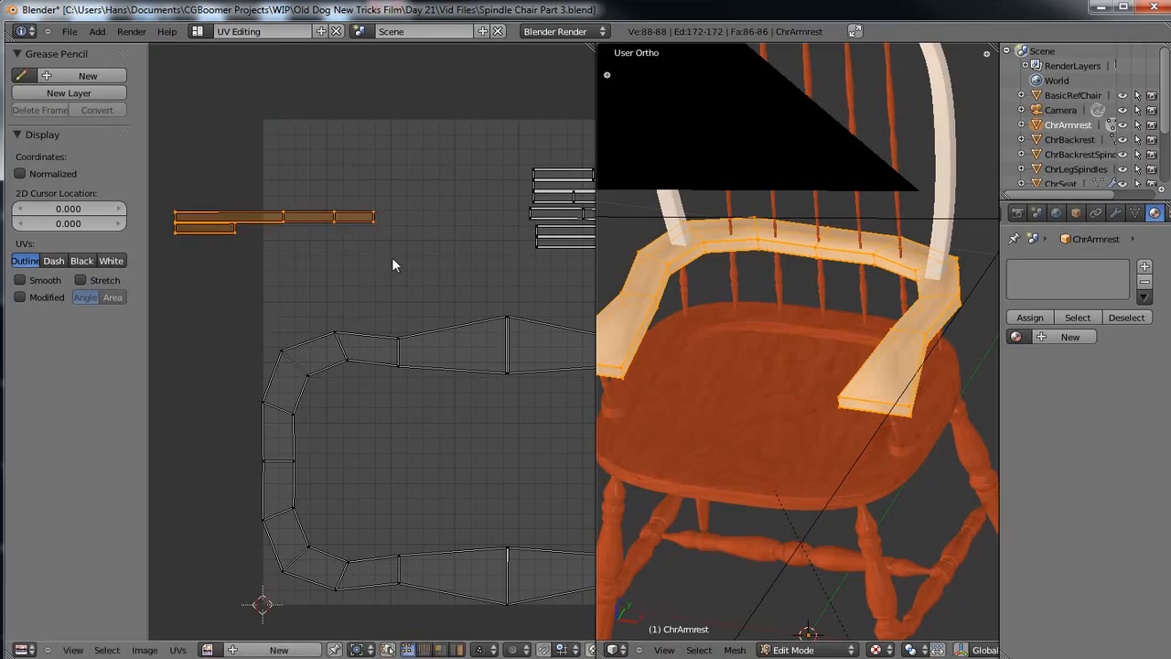
middle_click_drag(405, 254, 257, 253)
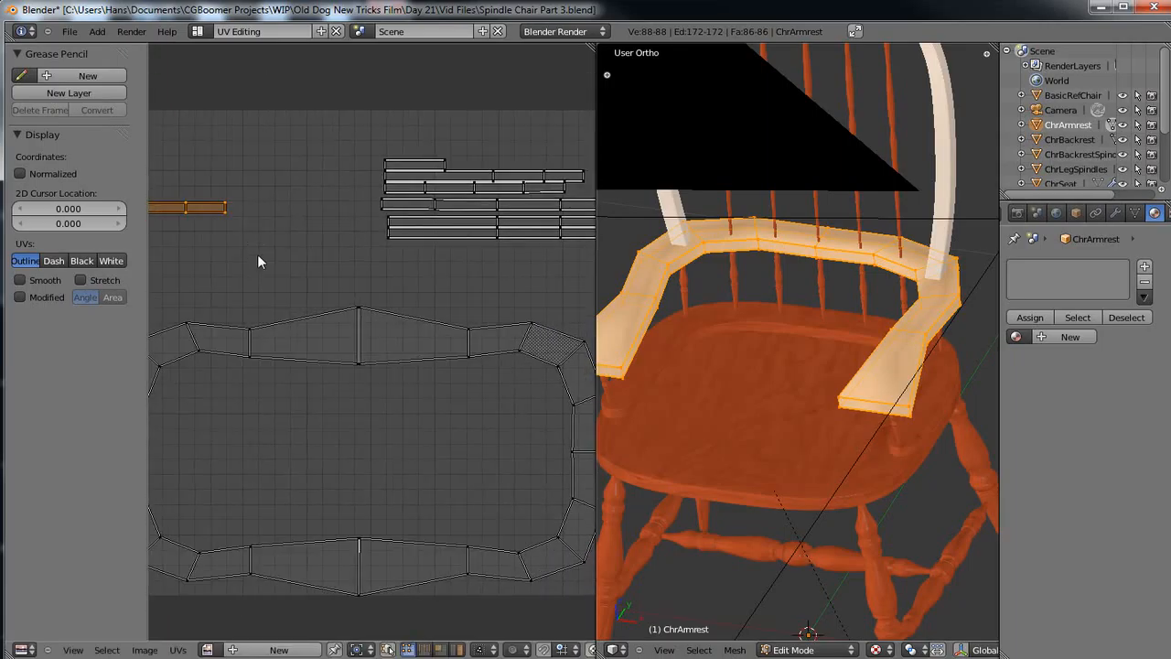
key("g")
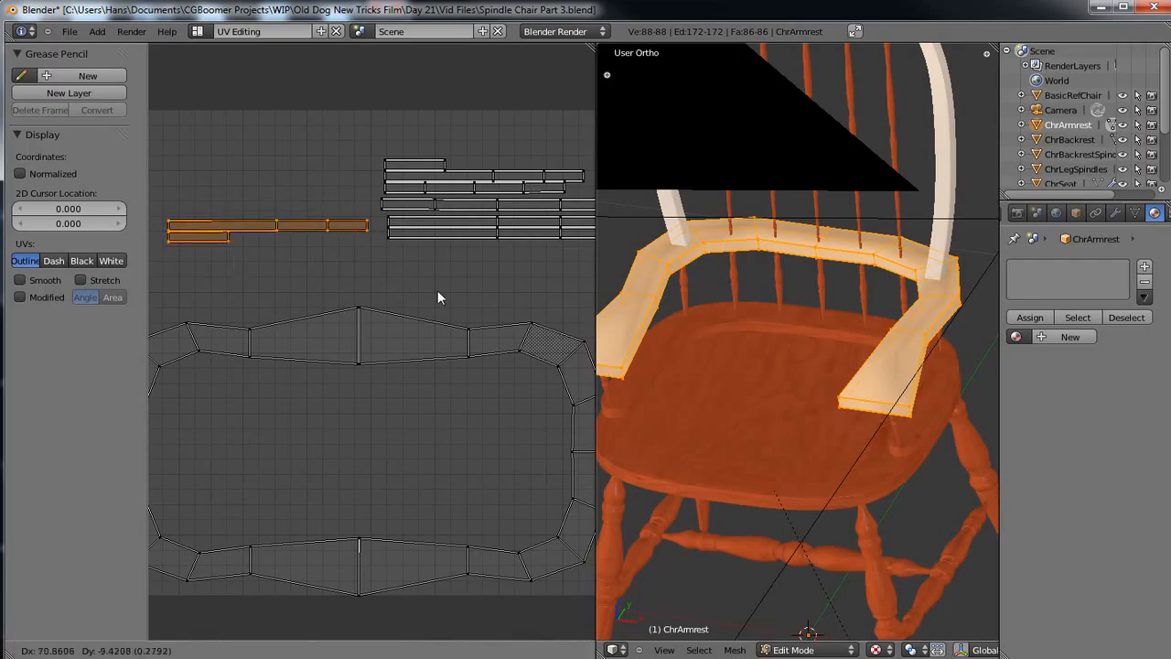
left_click(152, 297)
Select all the stacked horizontal UV strips and move them together into the empty space inside the armrest's ring-shaped outline.
middle_click_drag(239, 282, 177, 265)
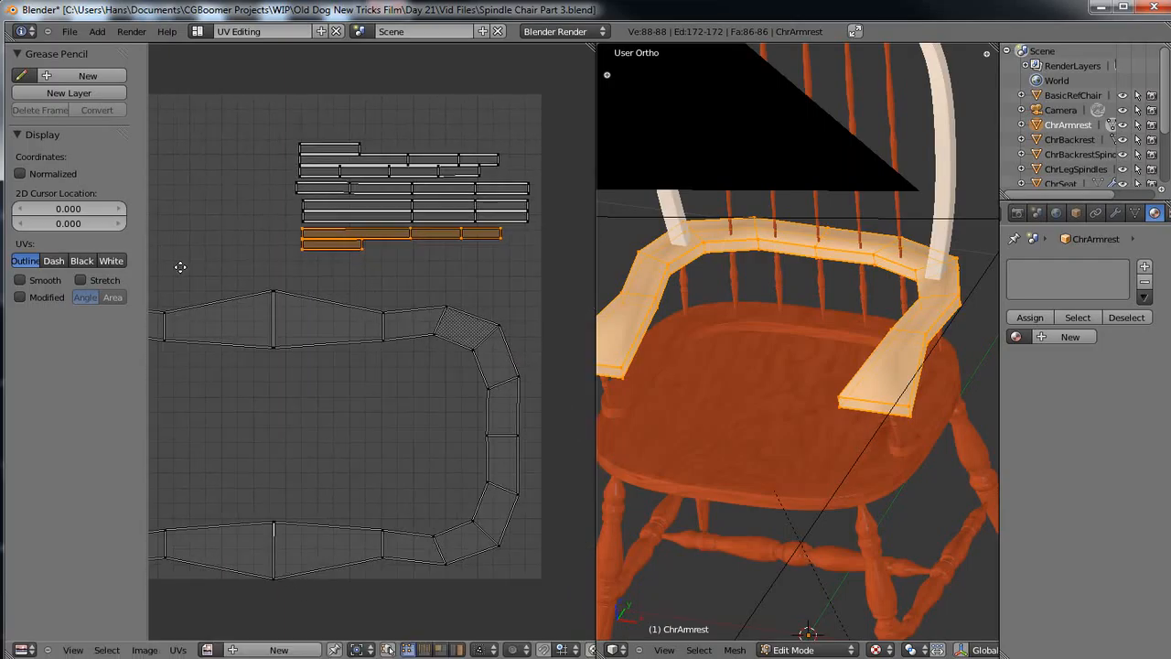
key("b")
left_click_drag(266, 106, 563, 258)
middle_click_drag(214, 313, 342, 225)
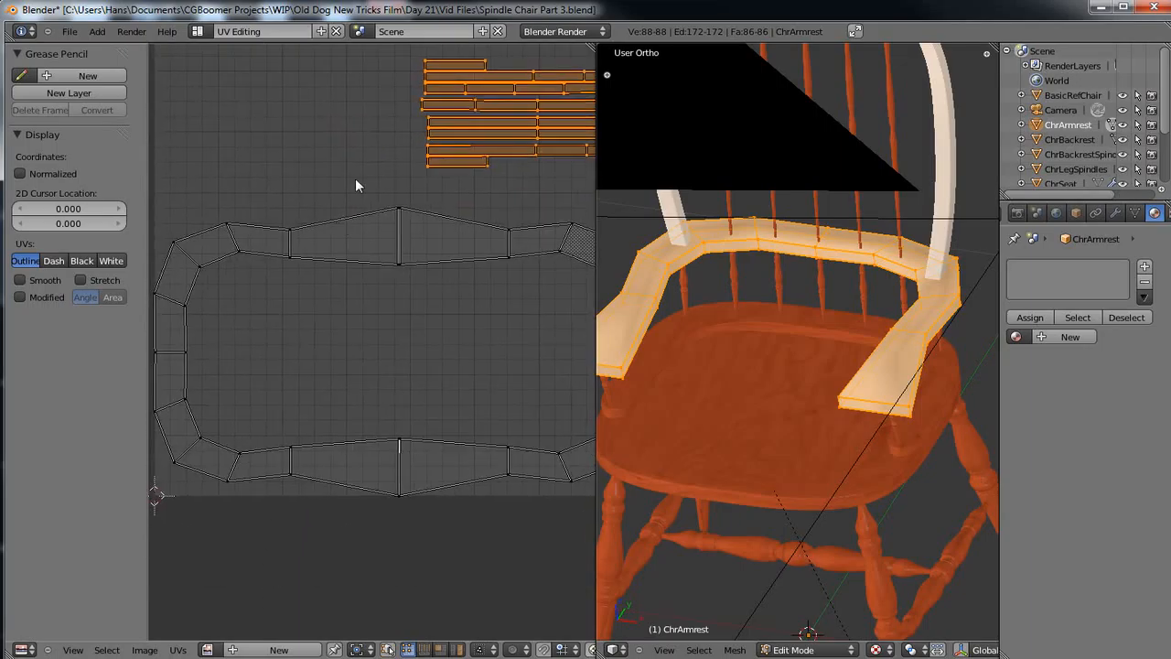
key("g")
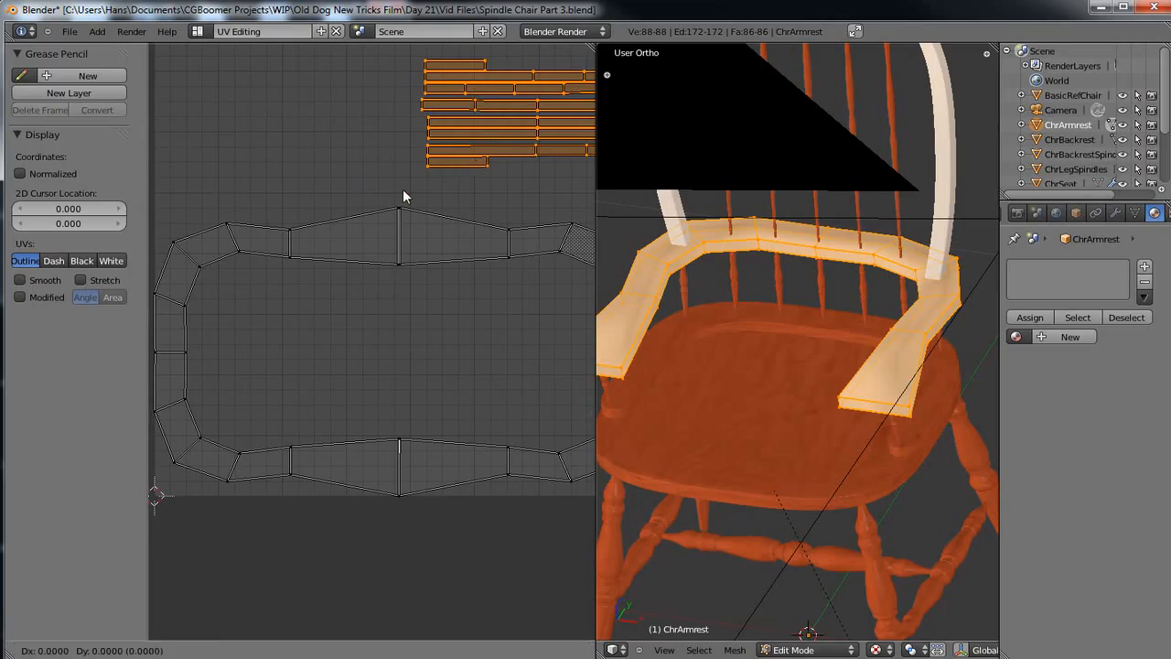
left_click(346, 399)
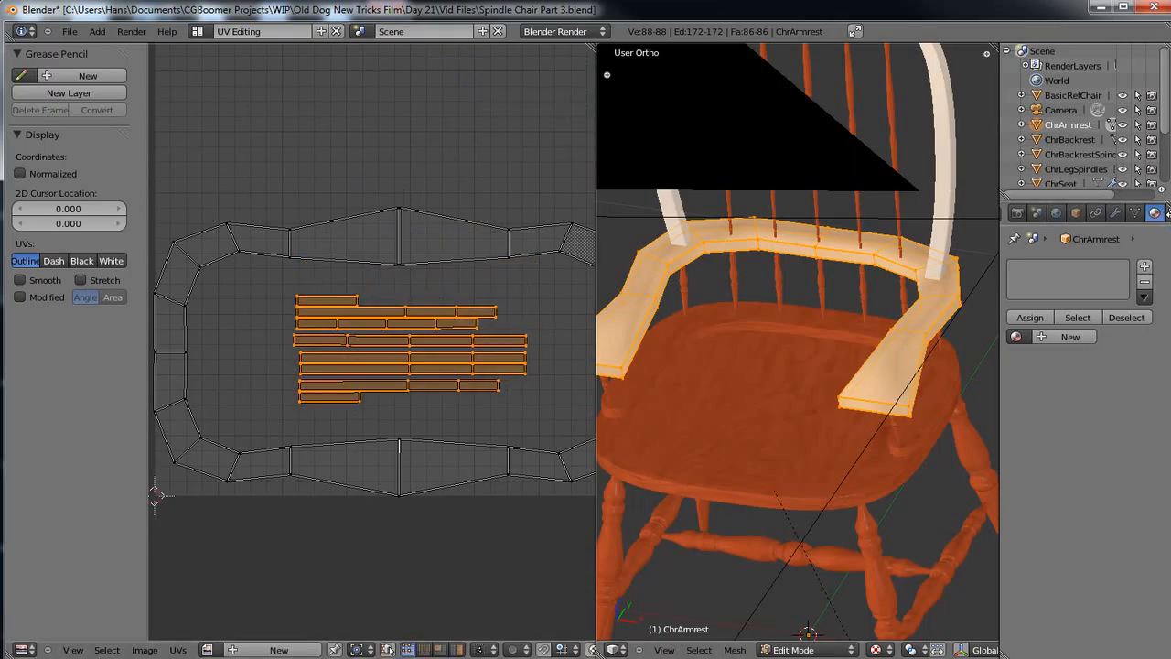
Assign the existing Wood material to the armrest and return it to Object Mode.
left_click(1016, 337)
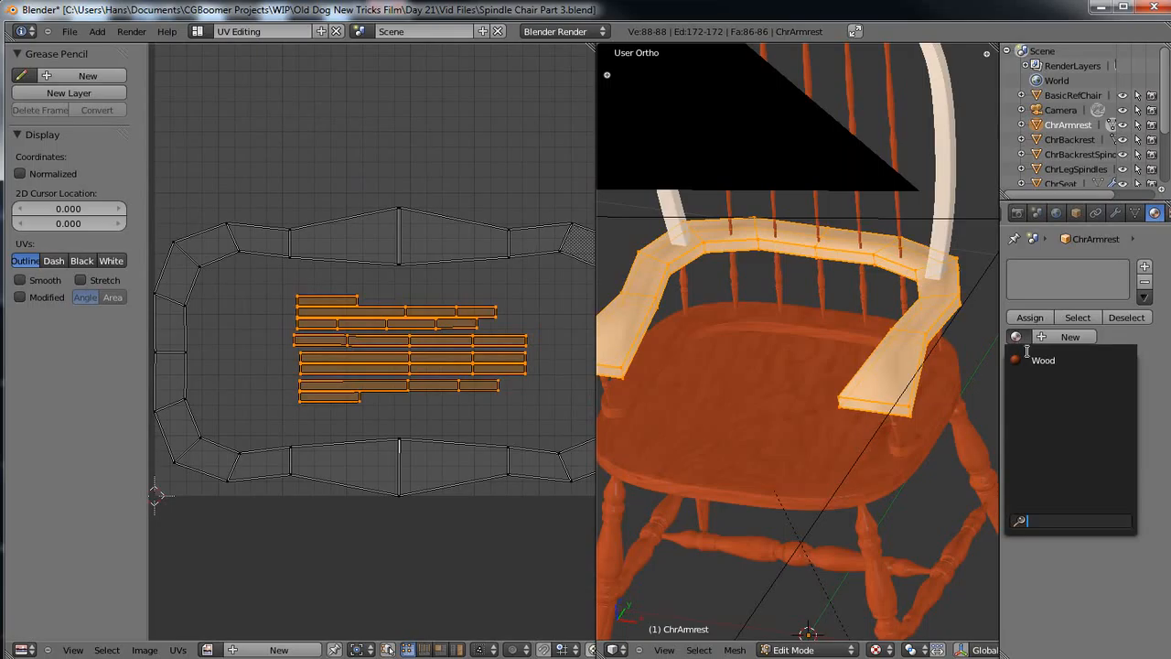
left_click(1037, 362)
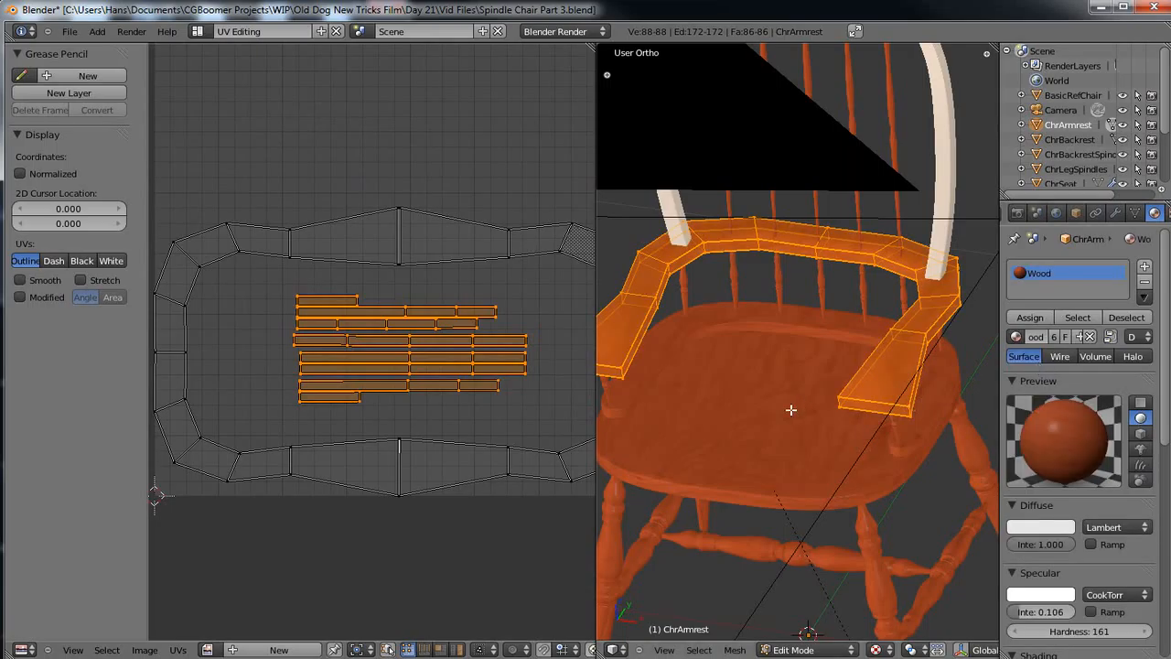
key("Tab")
middle_click_drag(790, 359, 844, 398)
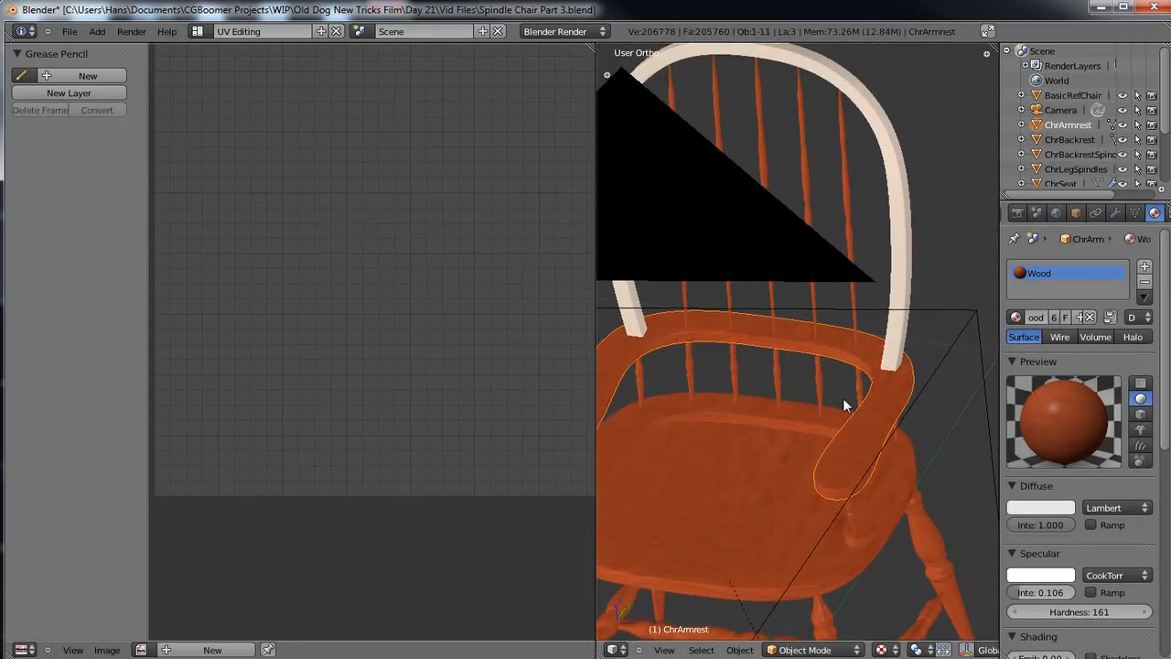
Assign the existing Wood material to the chair's curved backrest frame.
right_click(907, 239)
middle_click_drag(755, 335, 761, 357)
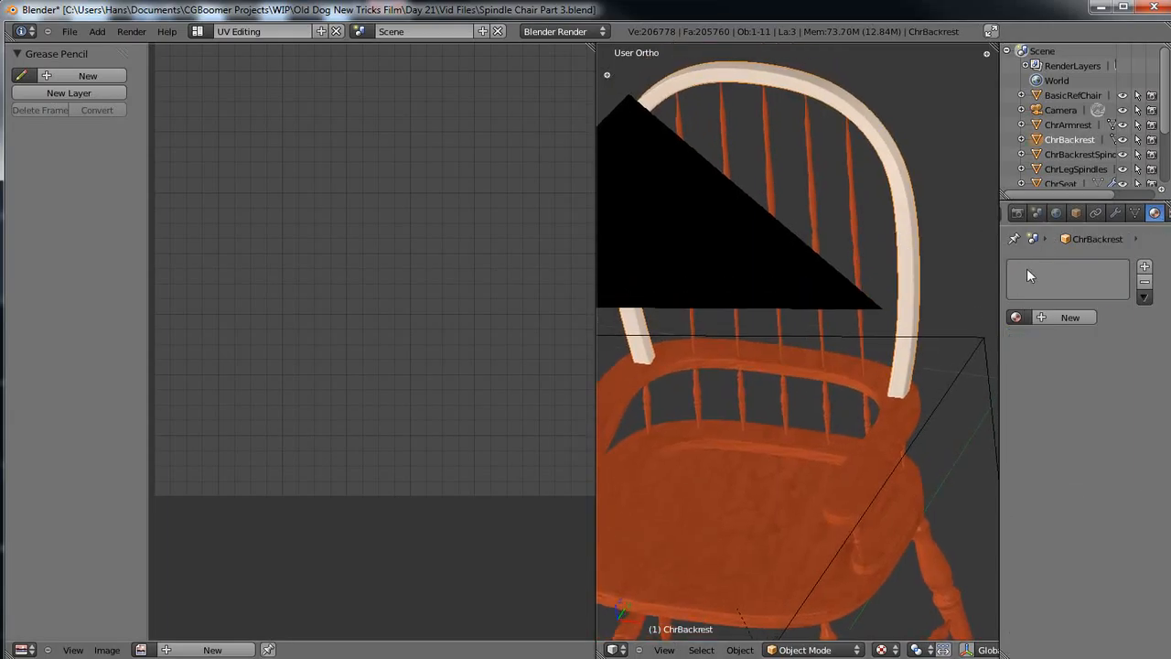
left_click(1014, 318)
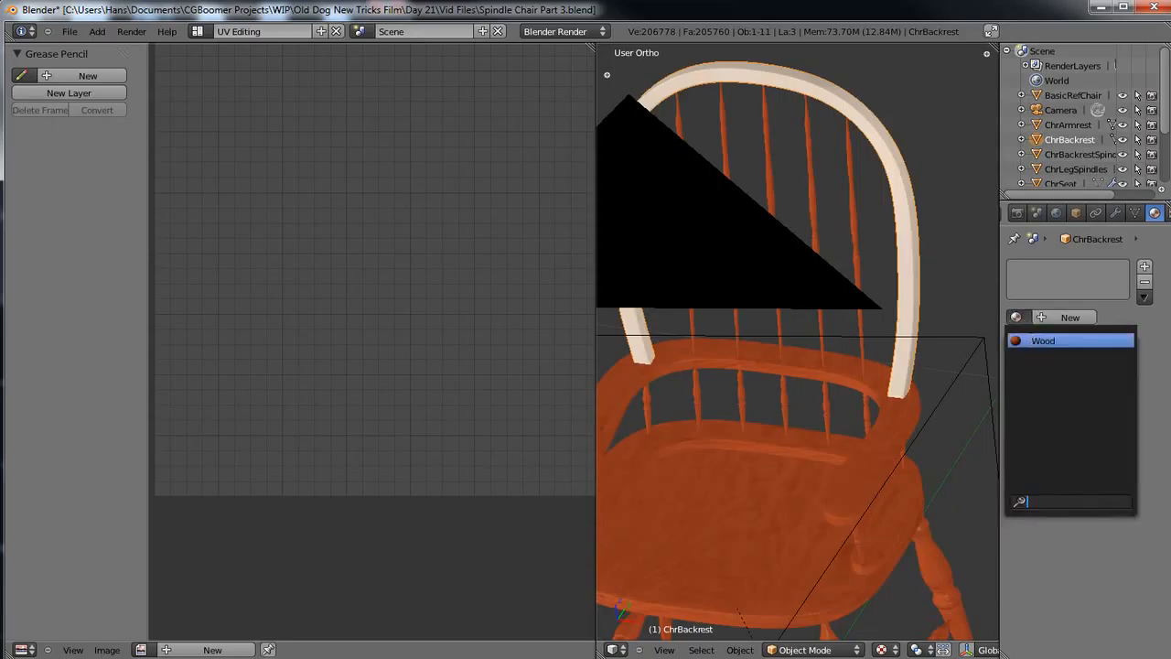
left_click(1030, 340)
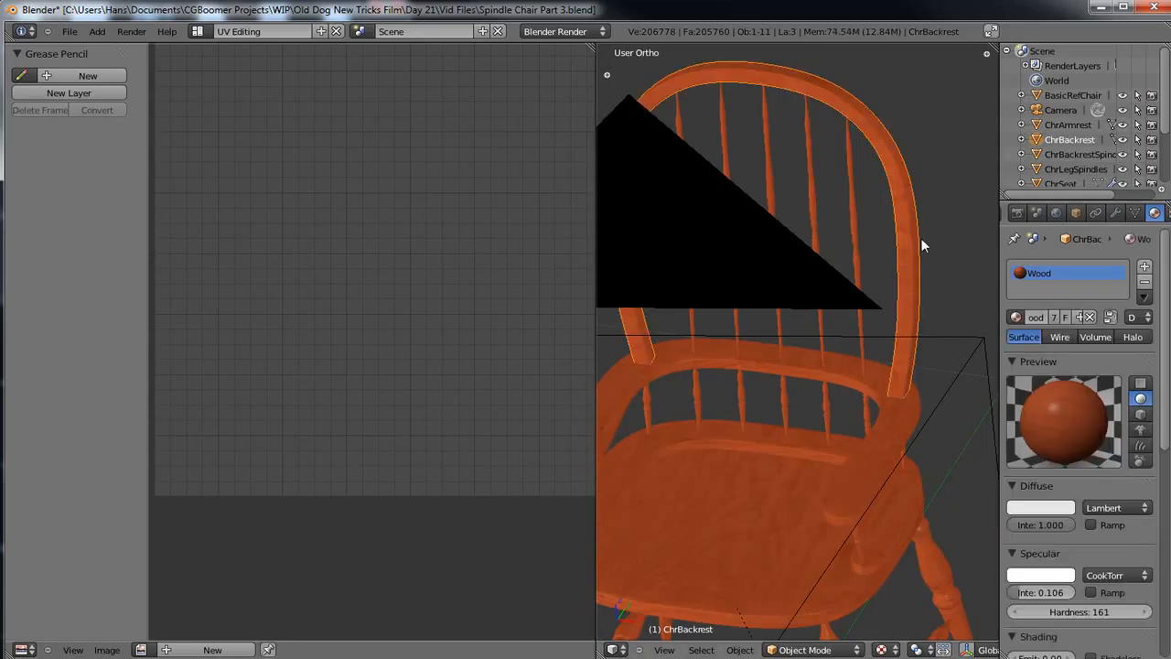
Rotate all of the backrest's UV islands 90 degrees in the UV editor and return the backrest to Object Mode.
key("Tab")
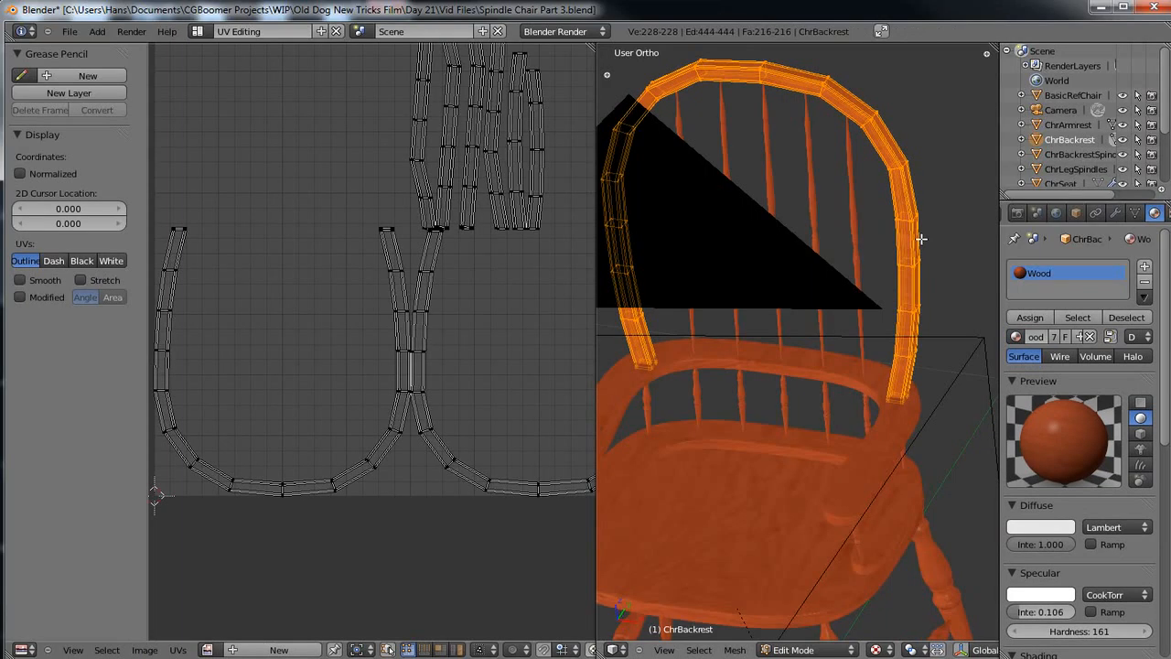
scroll(546, 307, "down", 2)
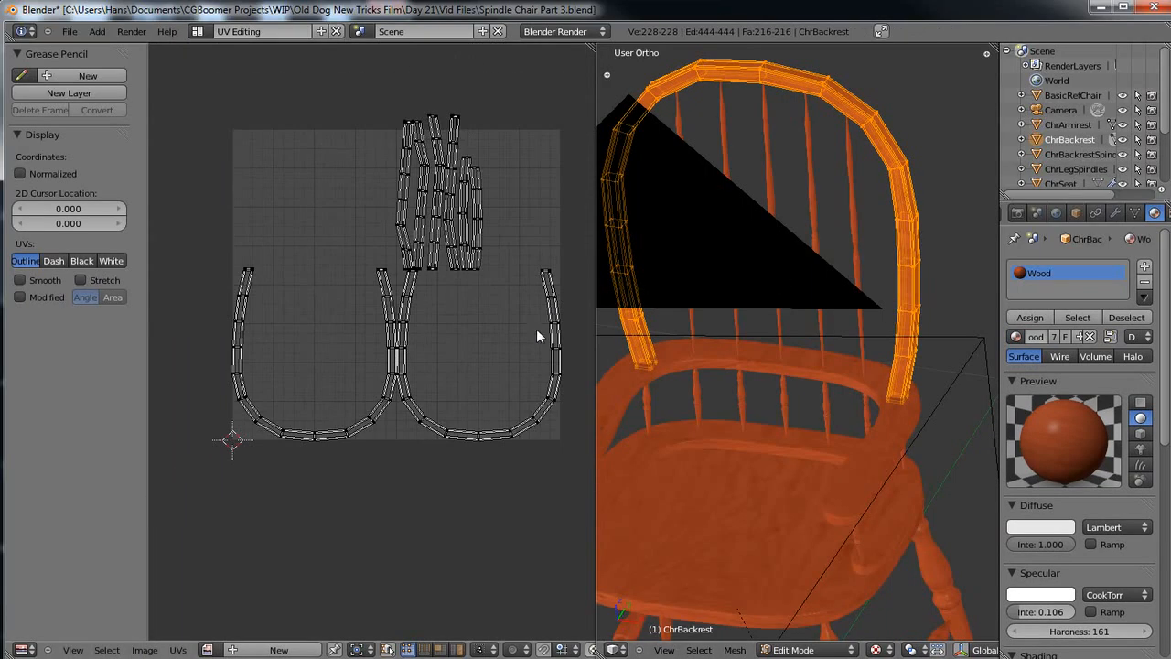
middle_click_drag(511, 326, 494, 332)
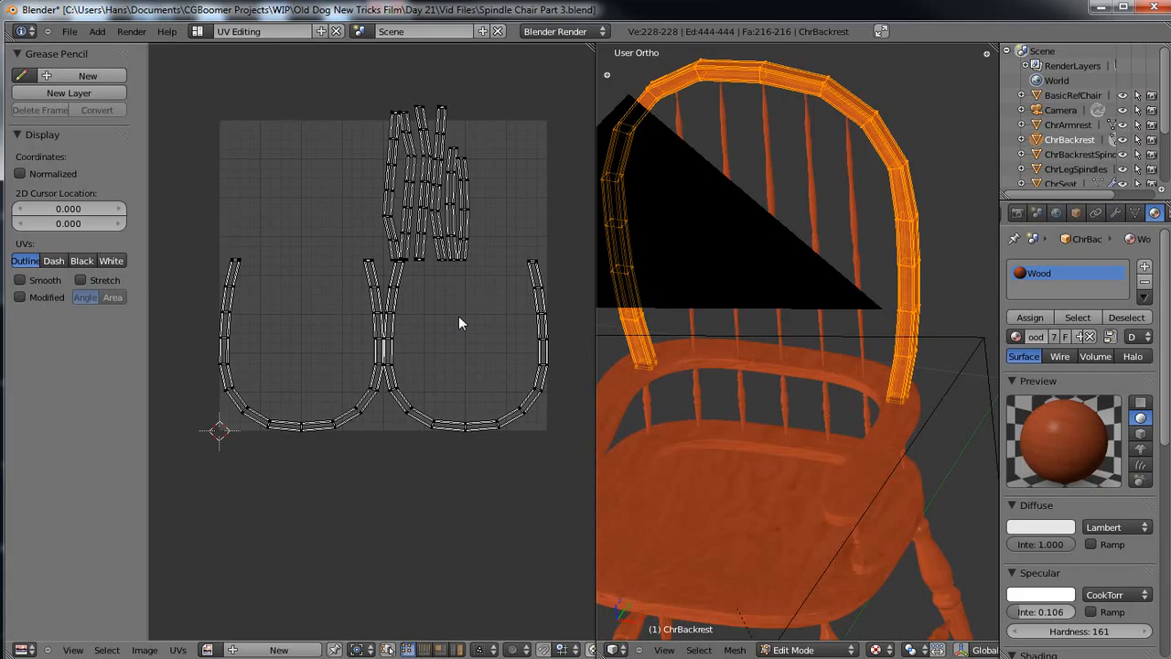
key("a")
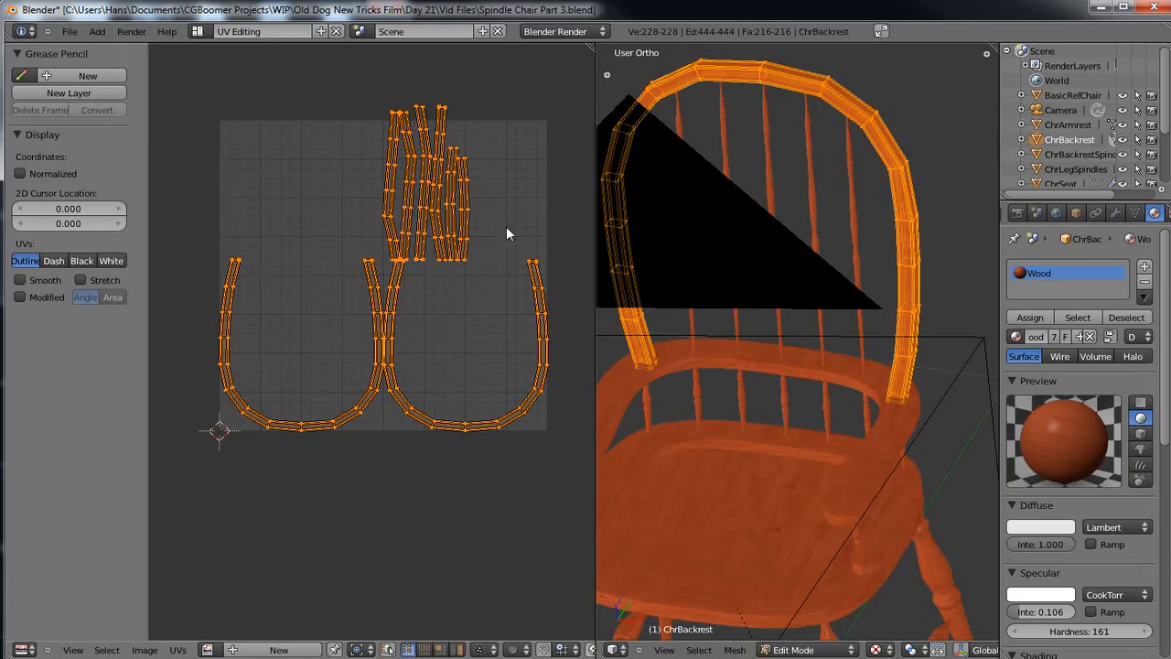
type("r")
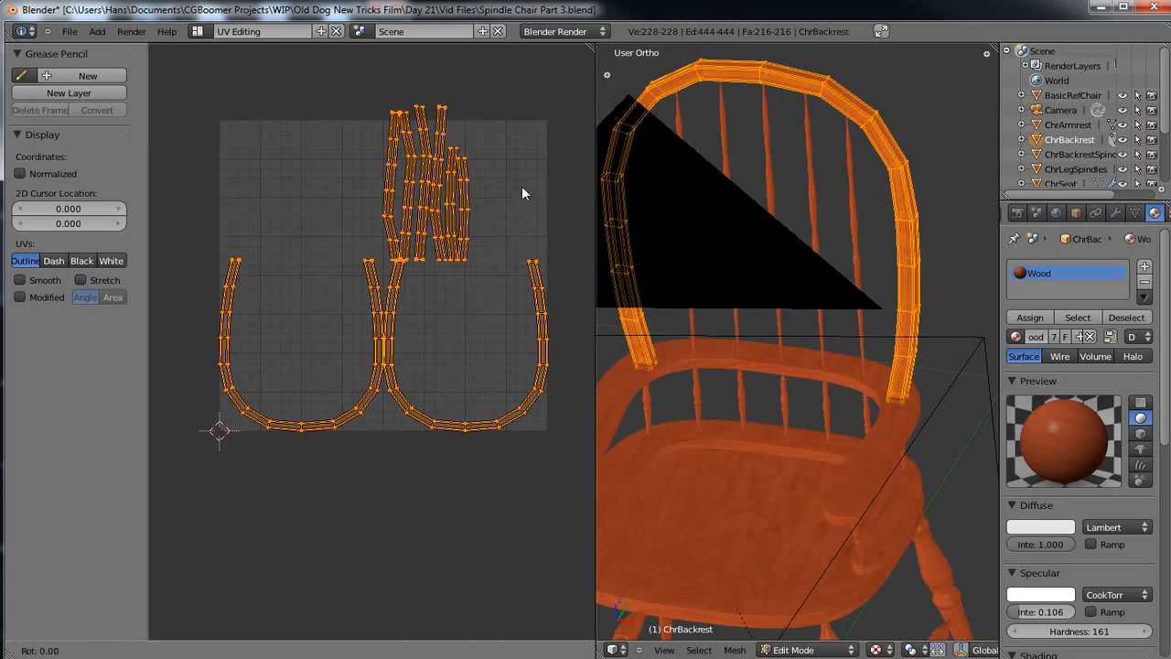
type("90")
key("Return")
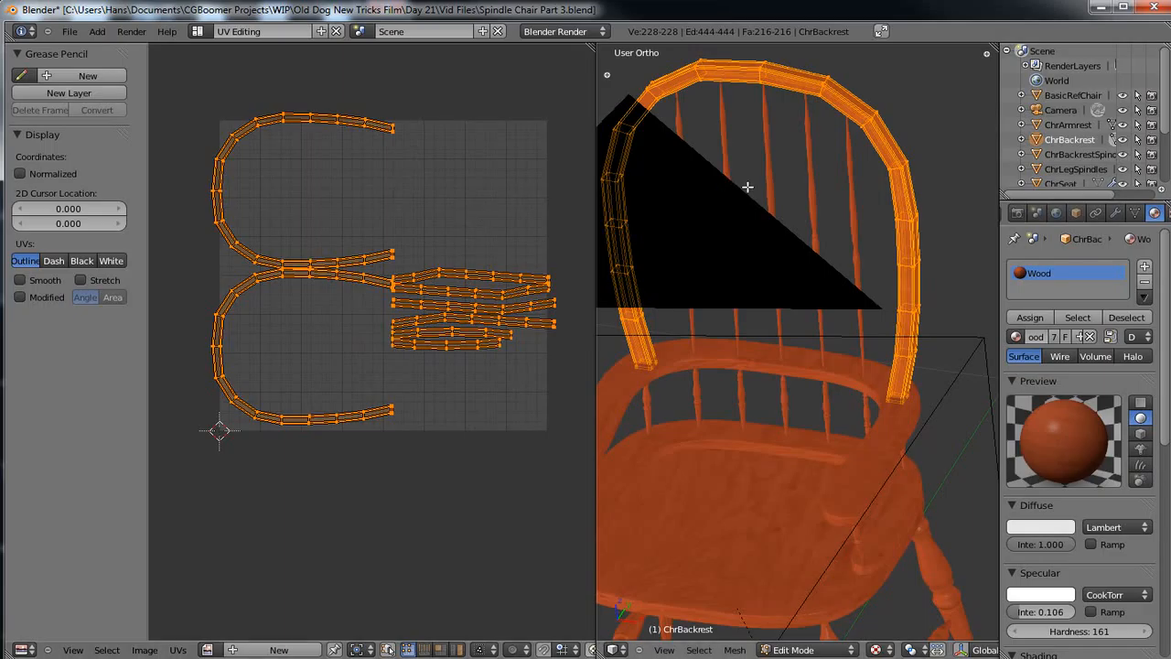
key("Tab")
Examine the wood texture on the backrest and armrest up close, and view the whole chair through the scene camera.
middle_click_drag(741, 310, 943, 423)
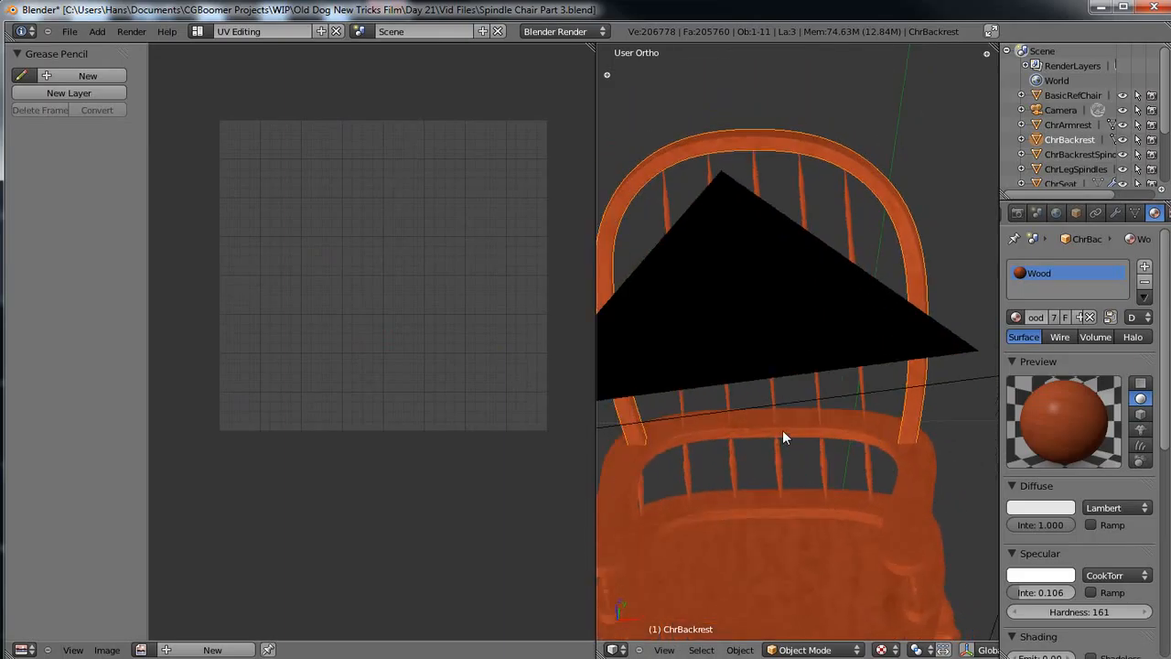
scroll(782, 430, "up", 5)
scroll(771, 446, "down", 3)
mouse_move(770, 447)
middle_mouse_down()
mouse_move(746, 452)
mouse_move(755, 437)
middle_mouse_up()
key("KP_0")
scroll(776, 395, "down", 2)
scroll(780, 381, "up", 2)
middle_click_drag(780, 381, 752, 403, "shift")
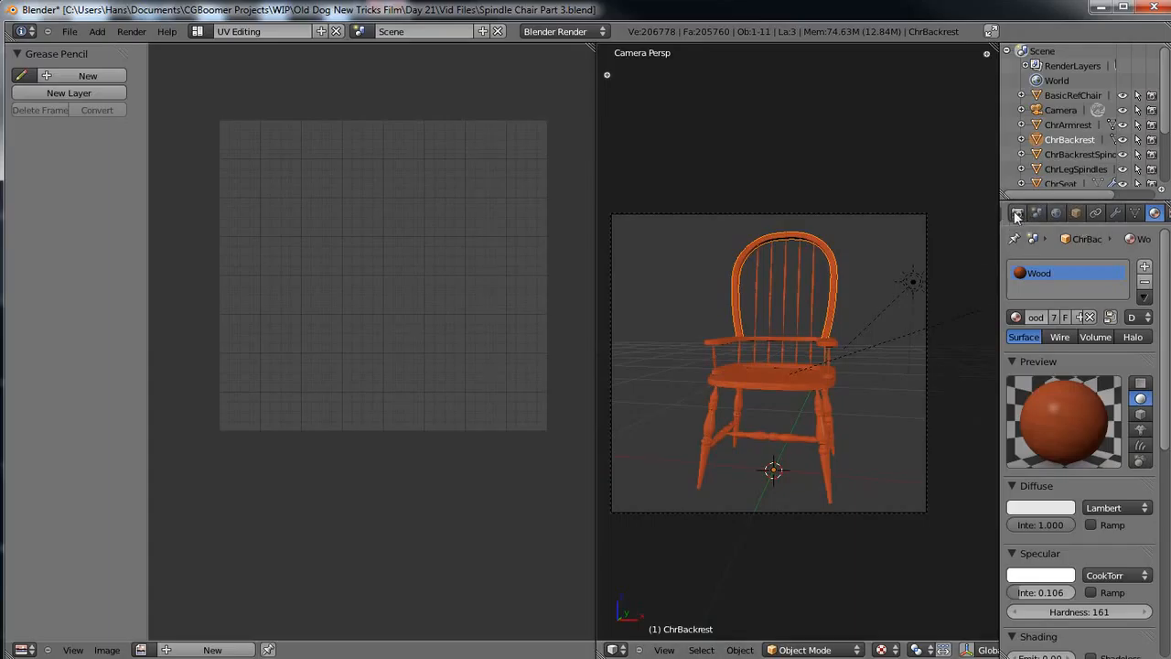
Turn on the world's Blend Sky option and set its horizon color to a light grayish blue.
left_click(1056, 213)
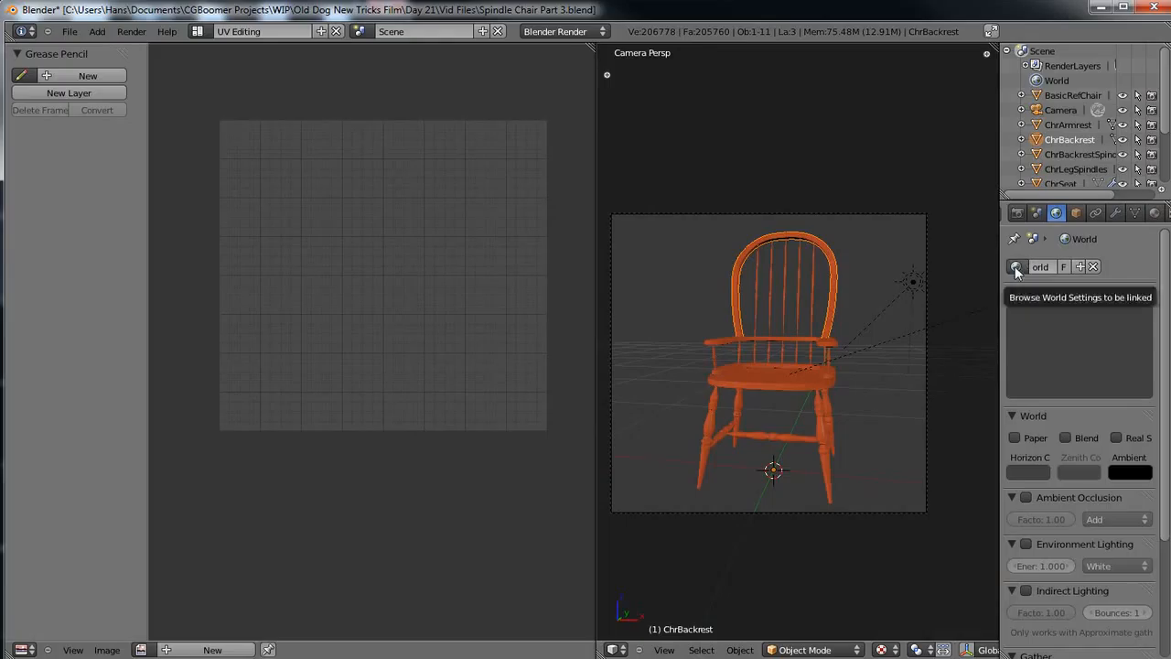
left_click(1067, 436)
left_click(1024, 470)
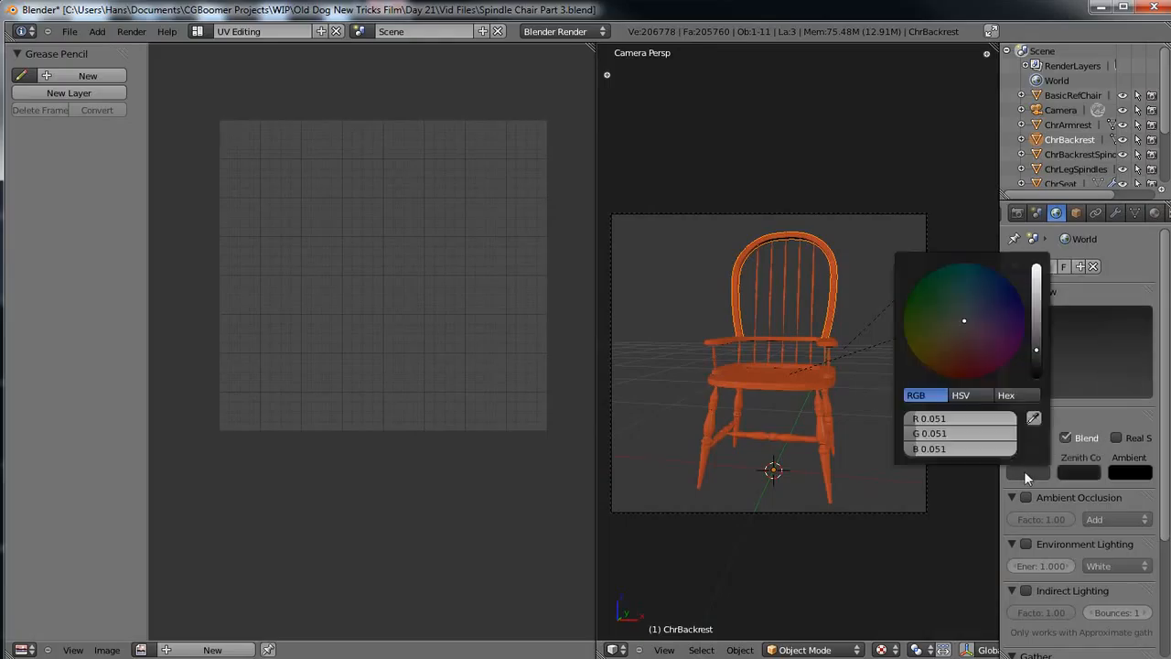
left_click_drag(1036, 346, 1036, 299)
left_click_drag(962, 319, 983, 295)
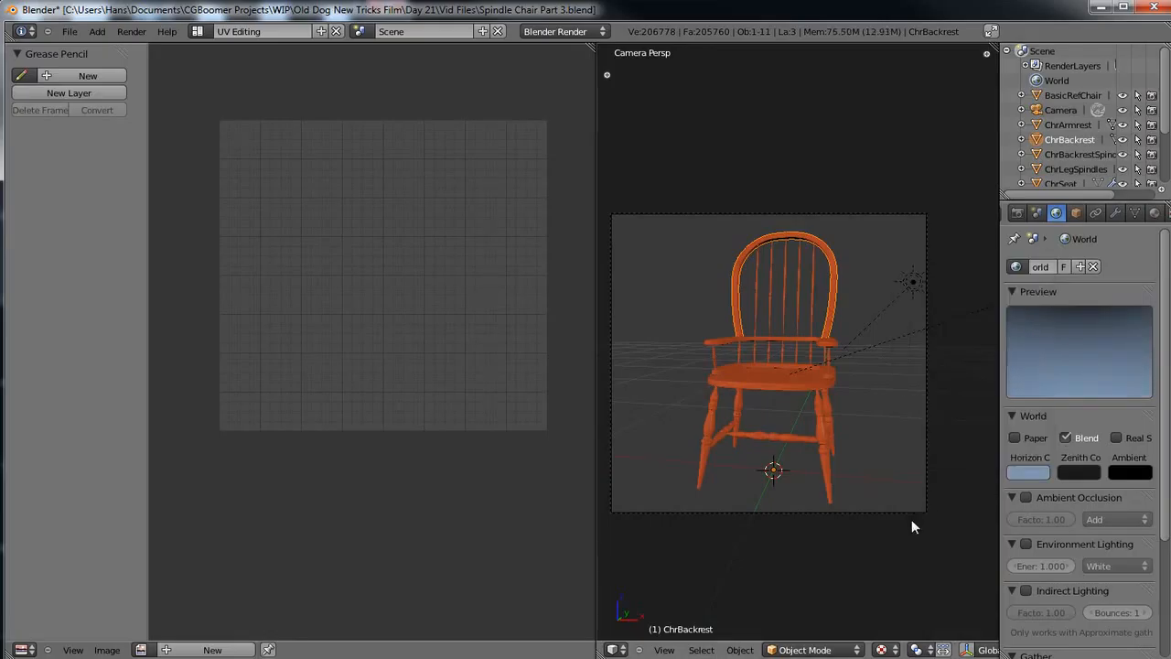
mouse_move(1163, 434)
left_mouse_down()
mouse_move(1168, 574)
mouse_move(1162, 430)
left_mouse_up()
Render the scene from the camera and widen the image area to show the whole chair in the result.
key("F12")
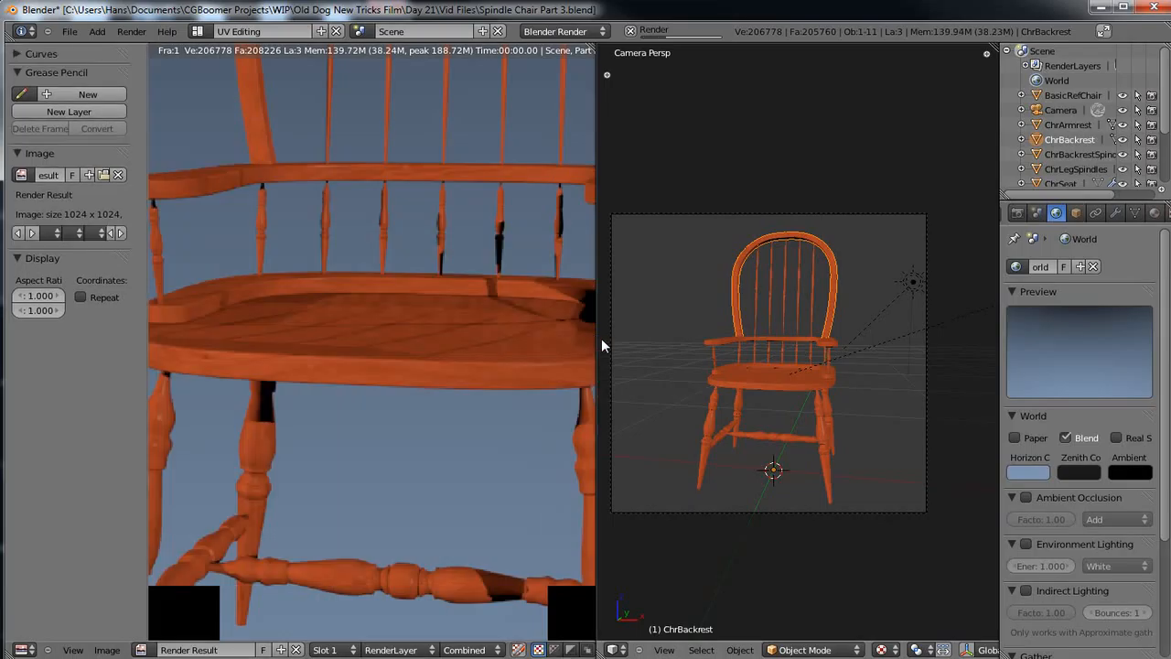
left_click_drag(597, 341, 688, 384)
scroll(474, 418, "down", 4)
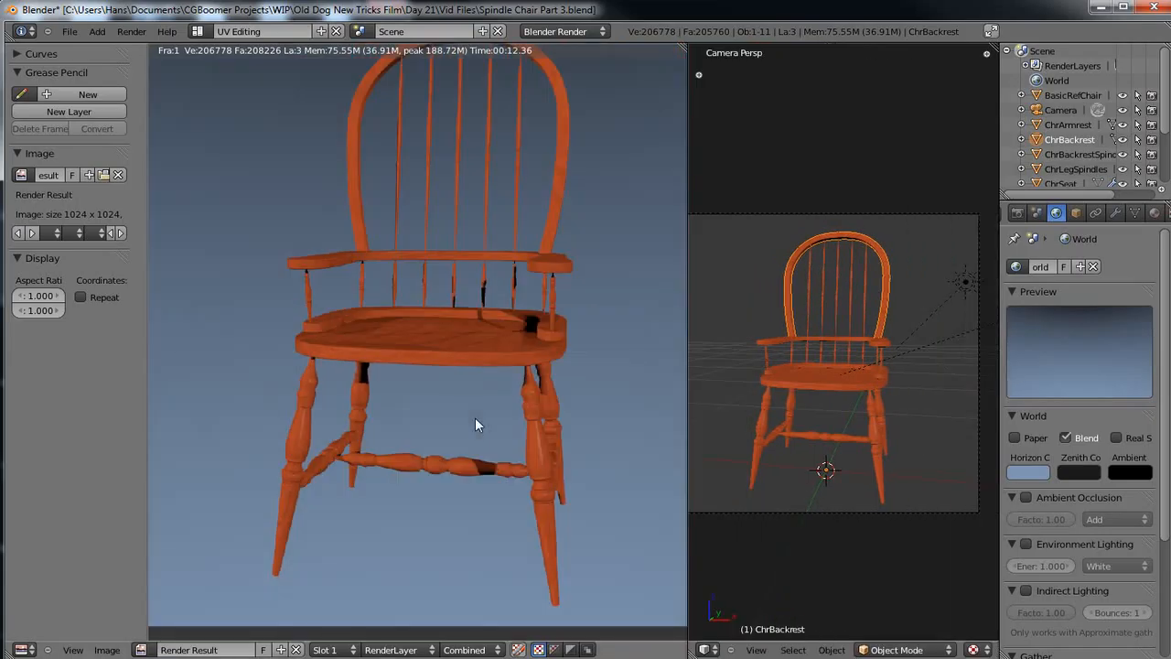
middle_click_drag(434, 375, 431, 373)
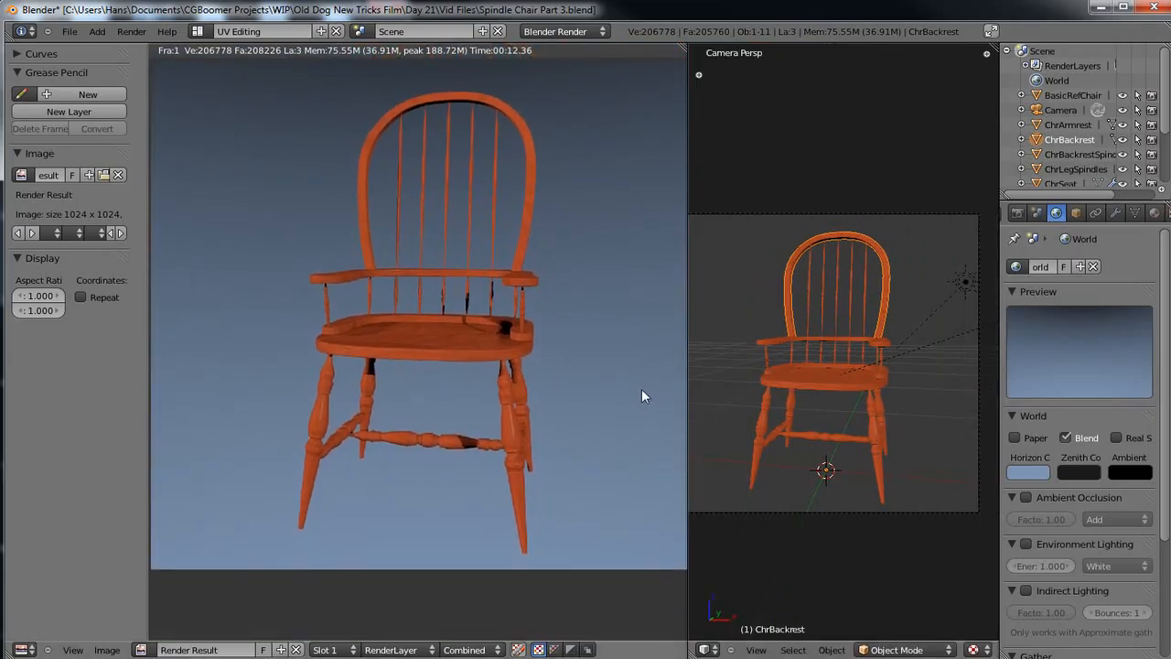